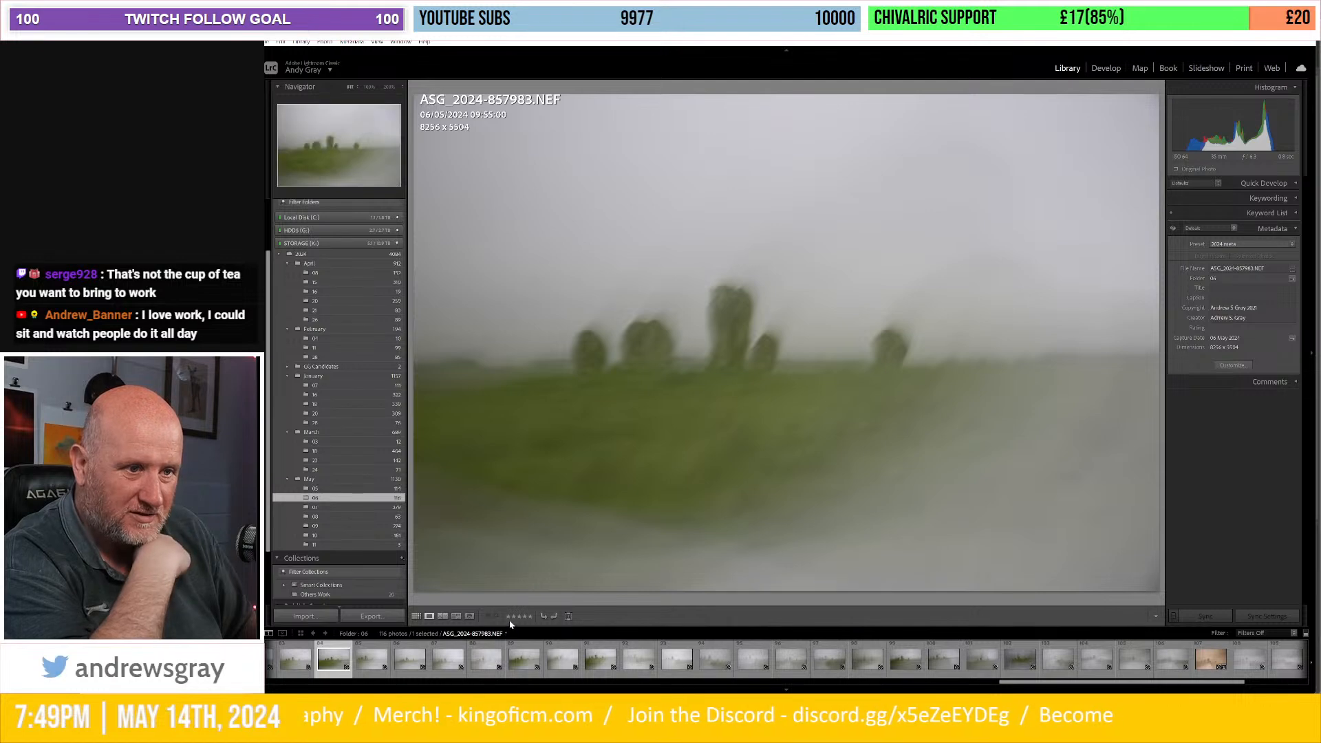
Go back through the earlier misty tree frames and give ASG_2024-857969.NEF a one-star rating
scroll(476, 666, up, 3)
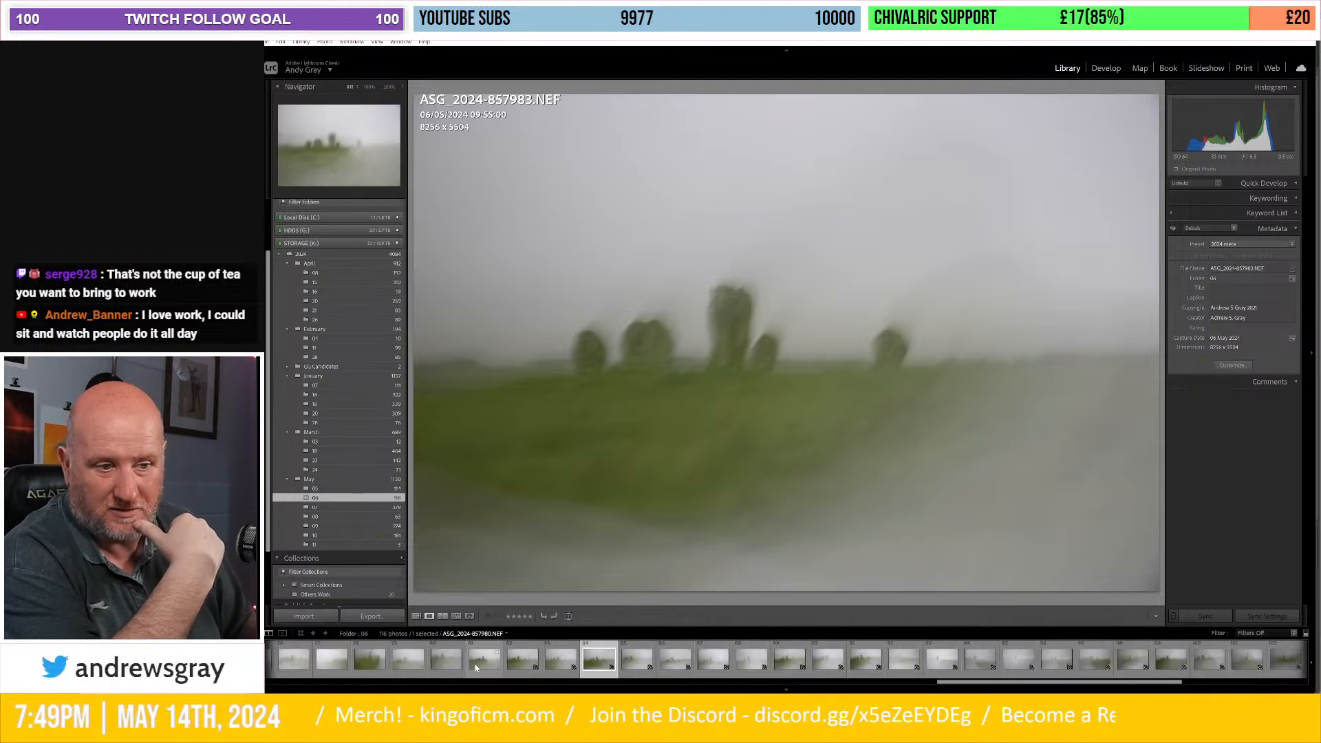
scroll(604, 683, up, 3)
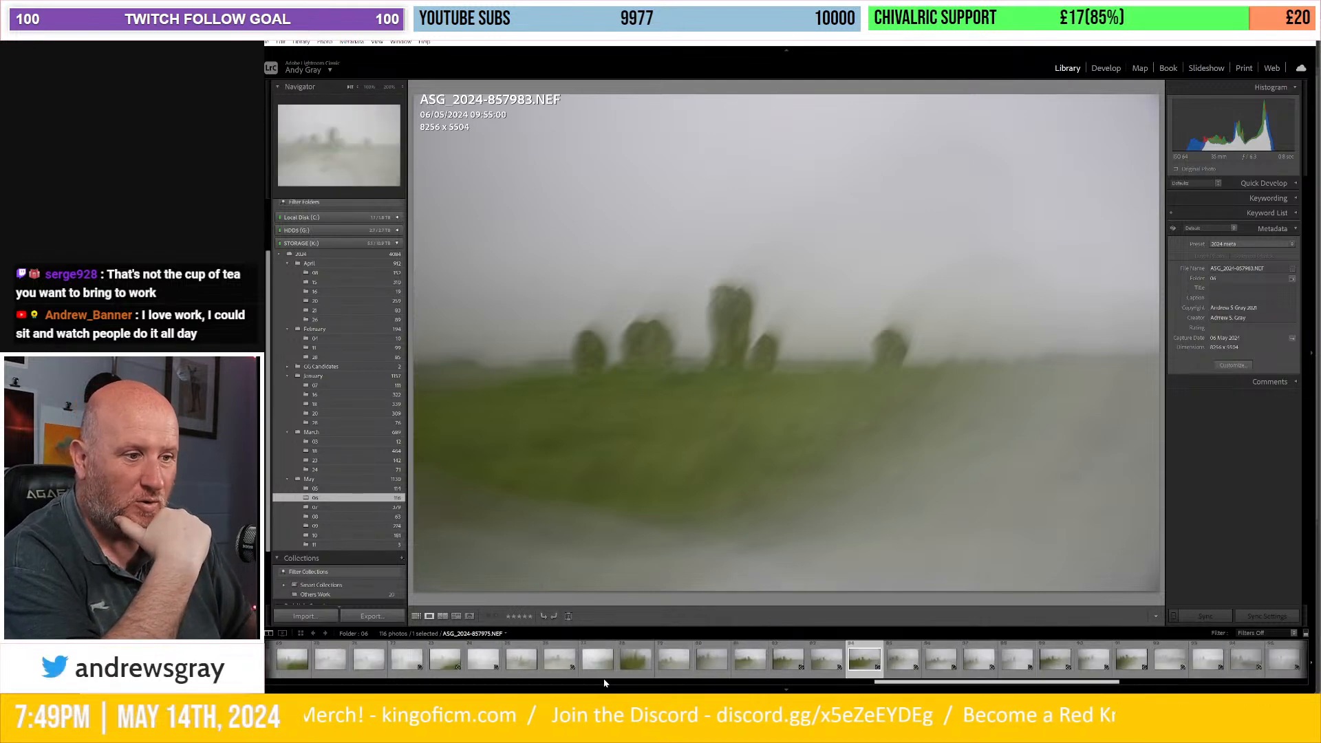
scroll(673, 664, up, 6)
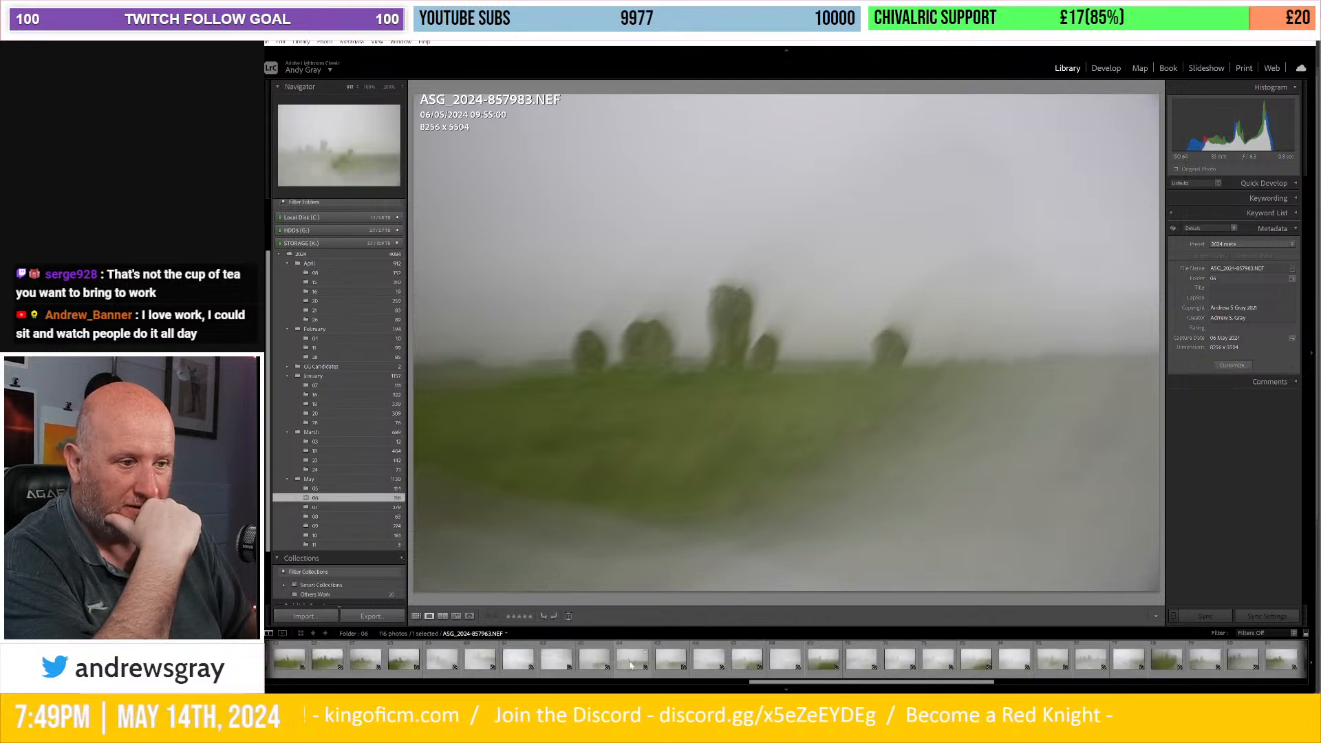
click(747, 658)
key(Right)
key(Right)
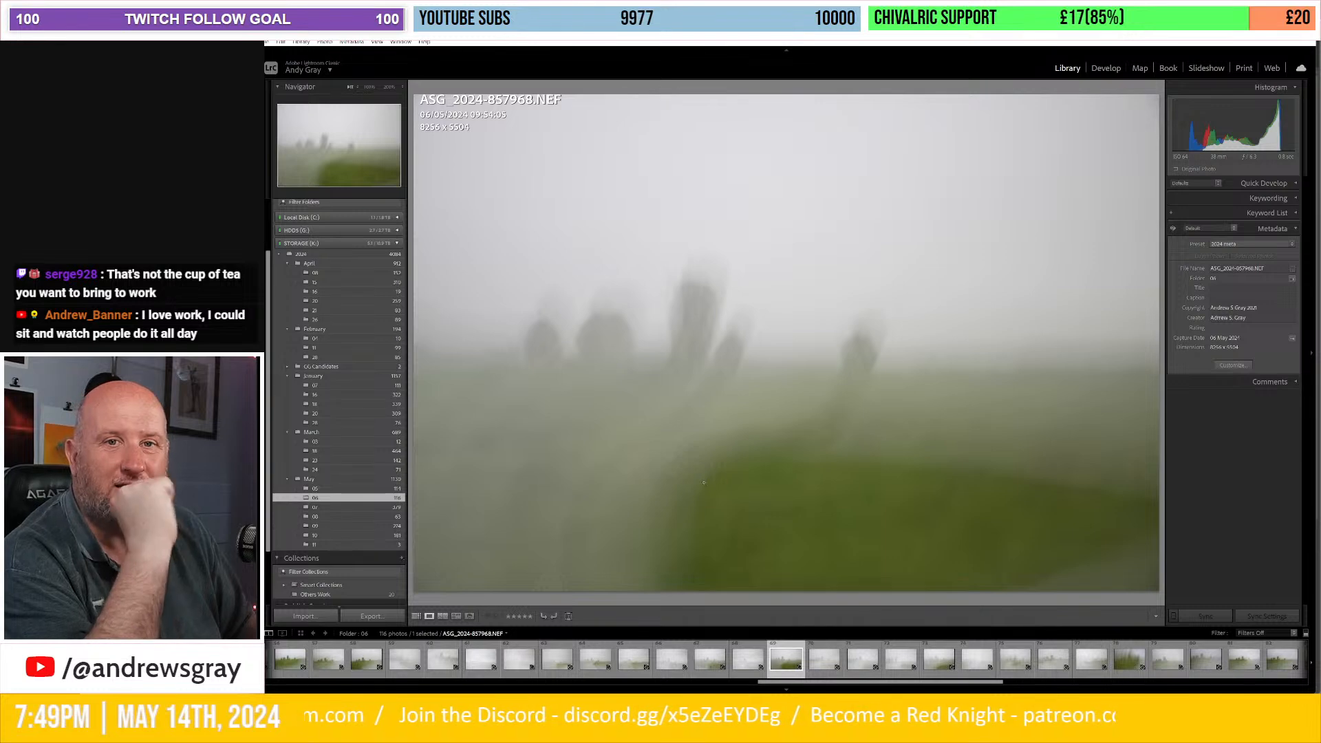
key(Right)
key(Right)
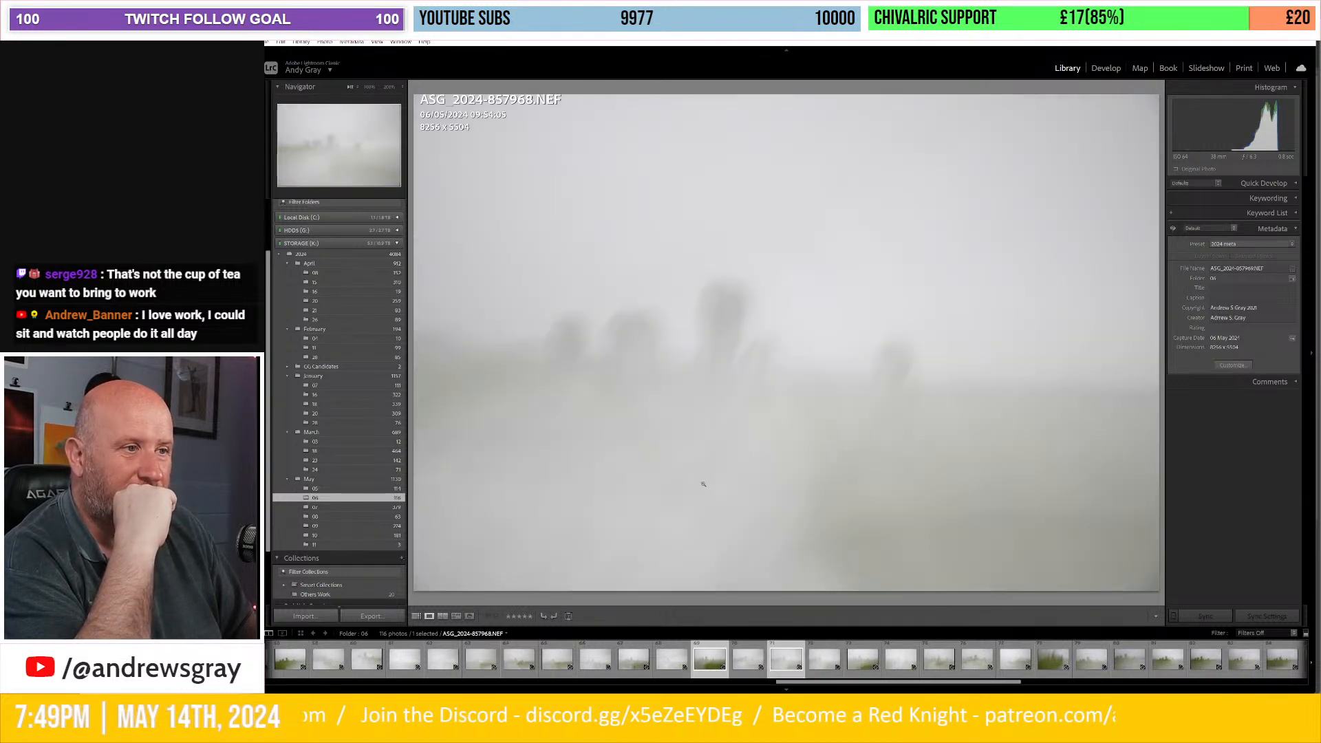
key(Left)
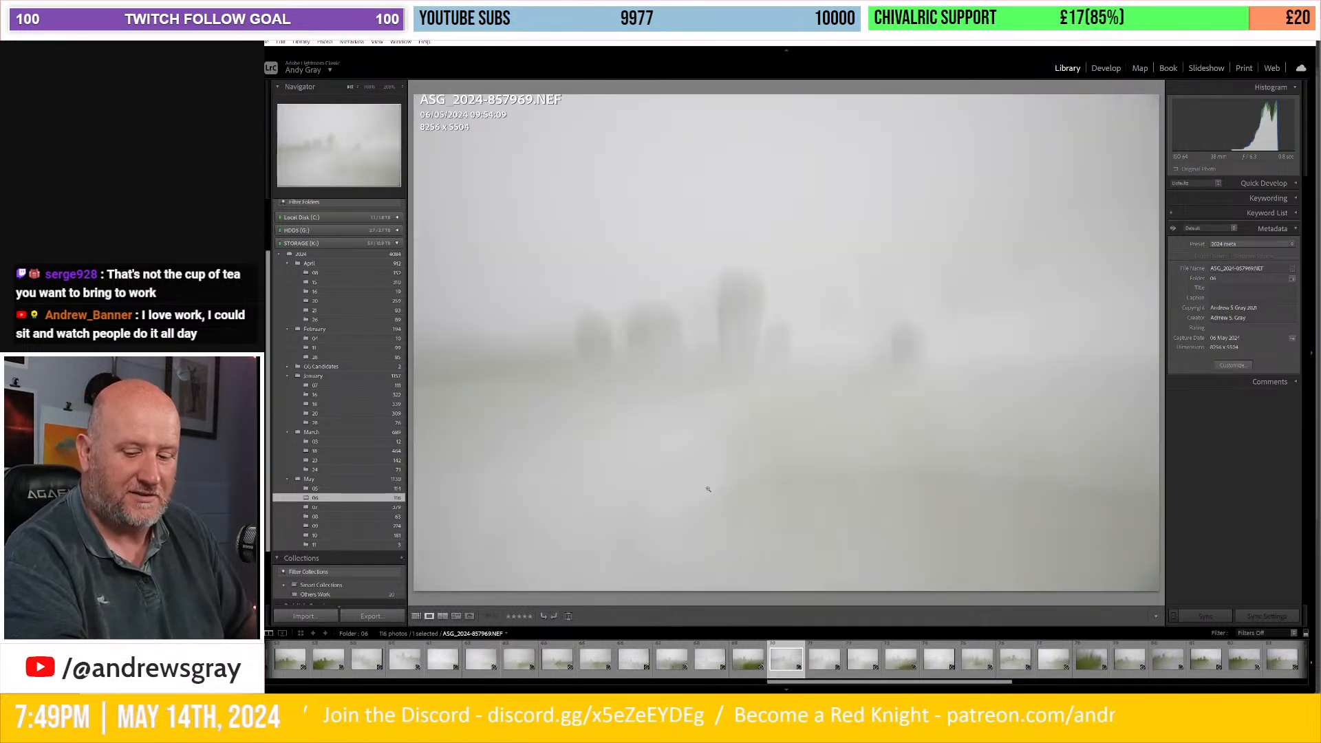
key(1)
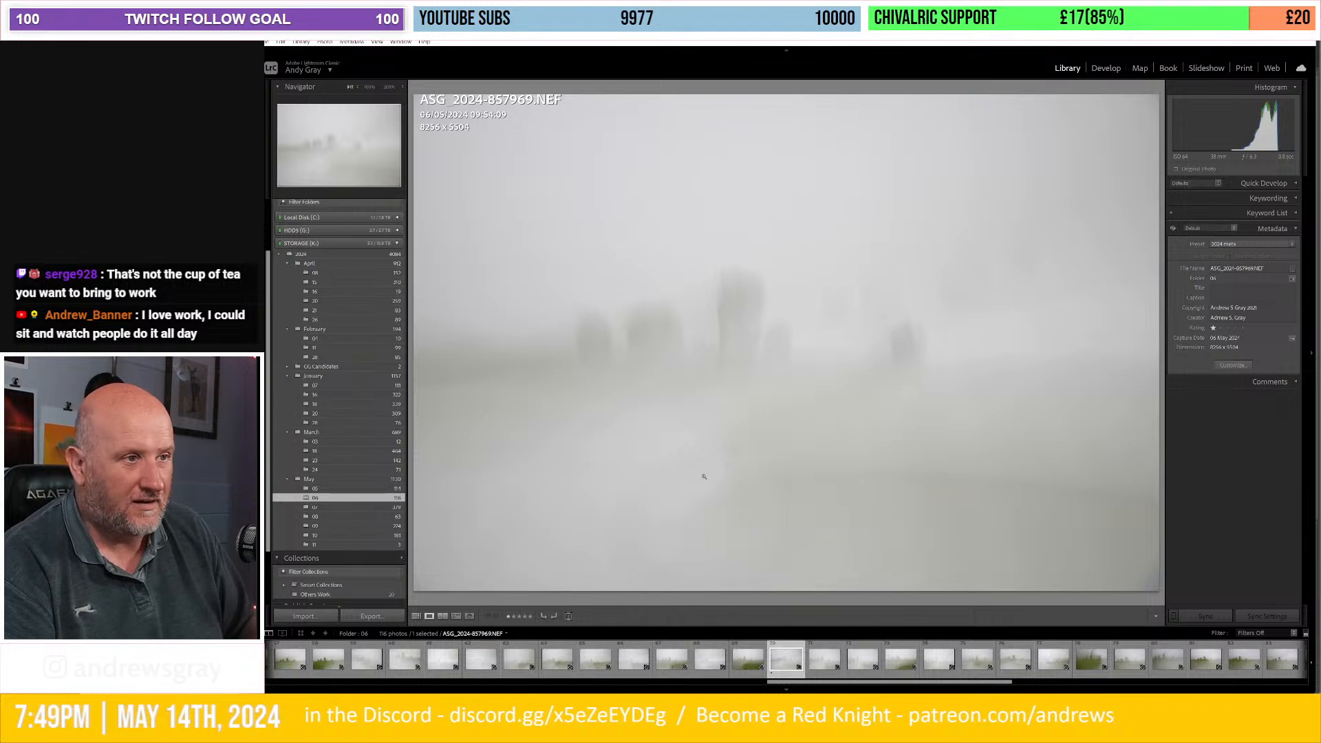
Review the following frames and give ASG_2024-857978.NEF and ASG_2024-857979.NEF a one-star rating each
key(Right)
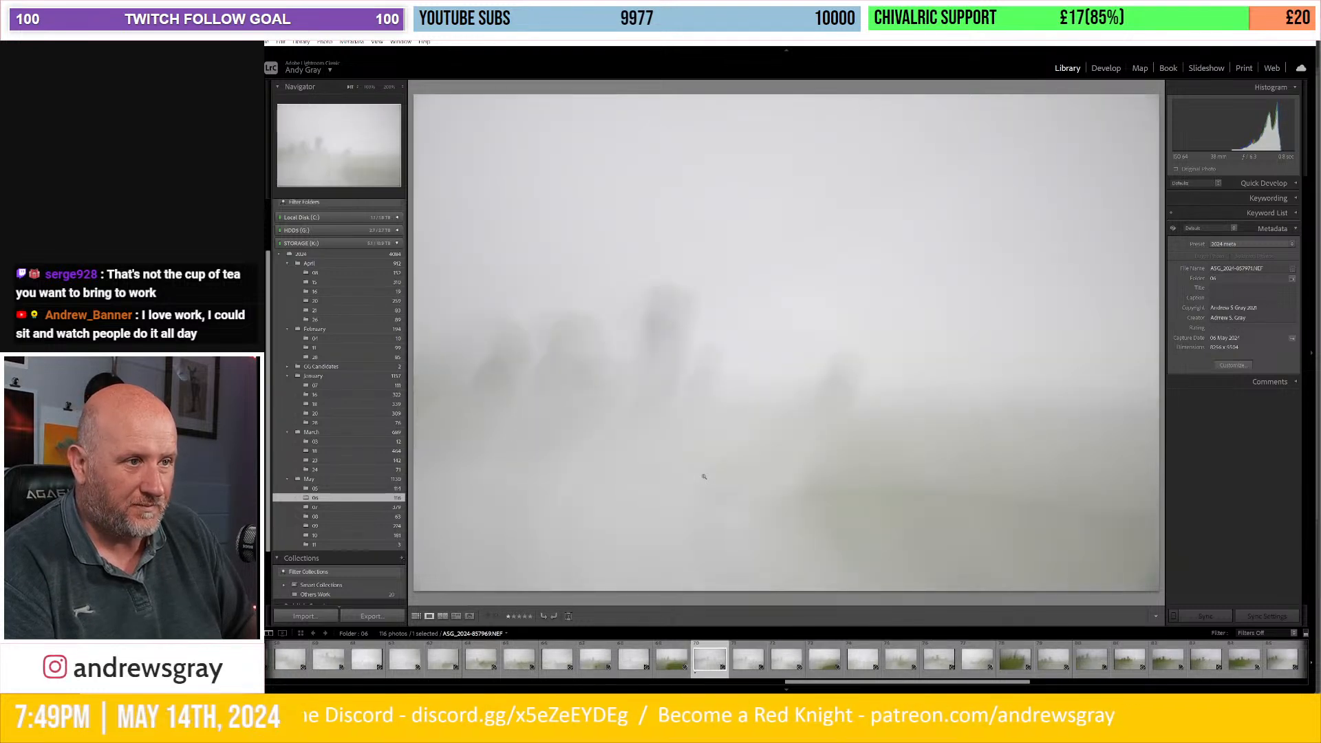
key(Right)
key(Right)
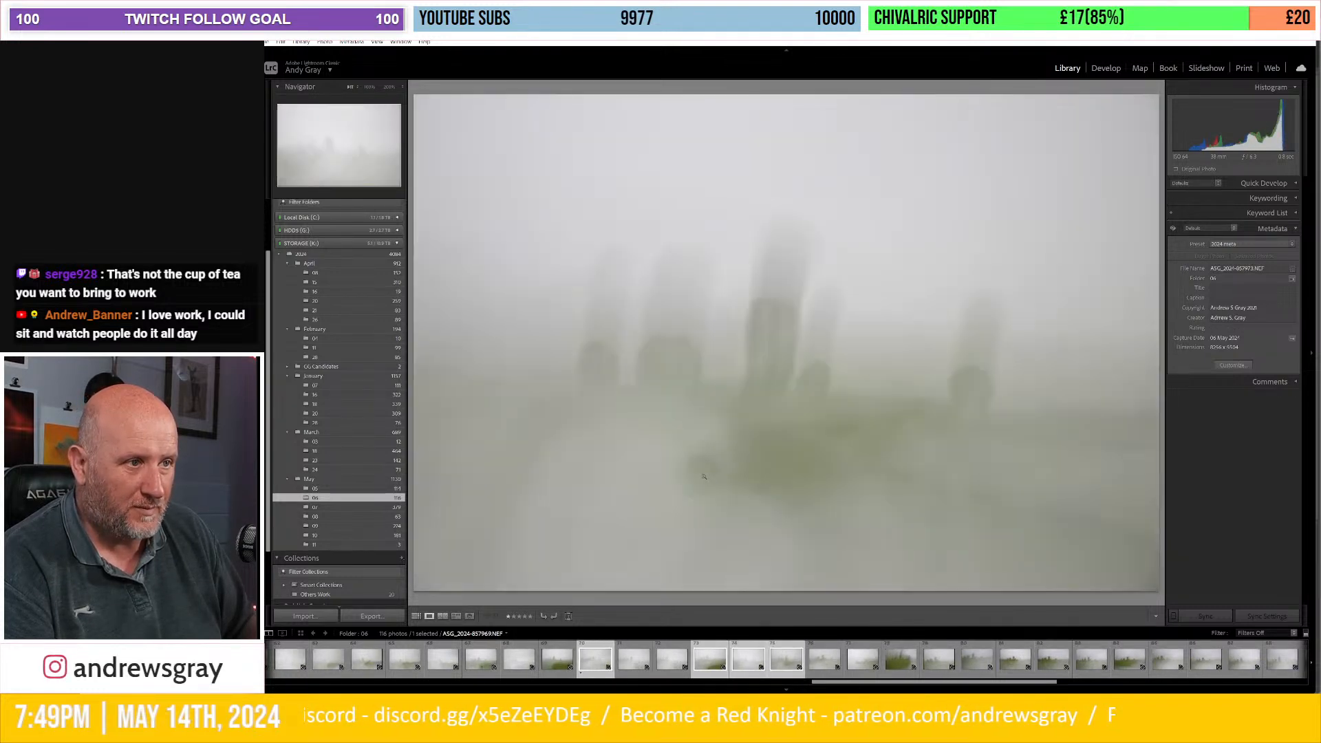
key(Right)
key(Right)
key(Right)
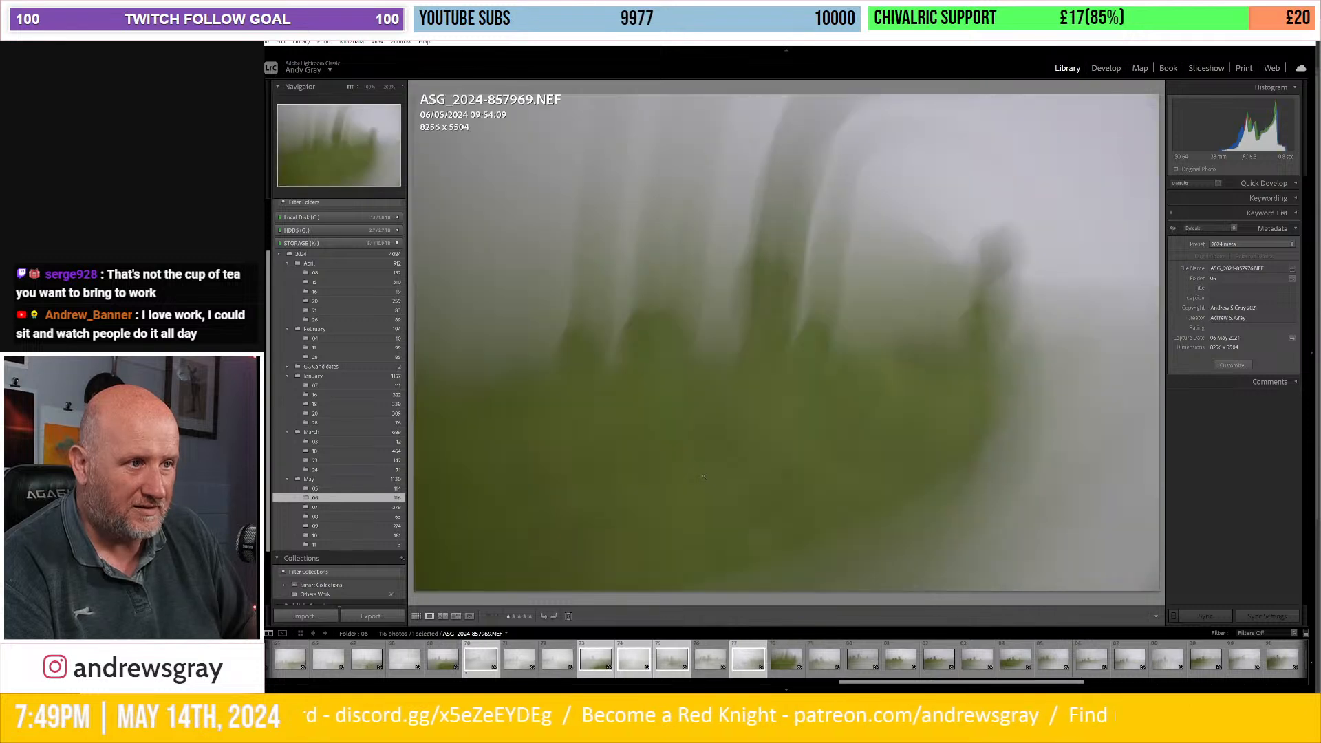
key(Right)
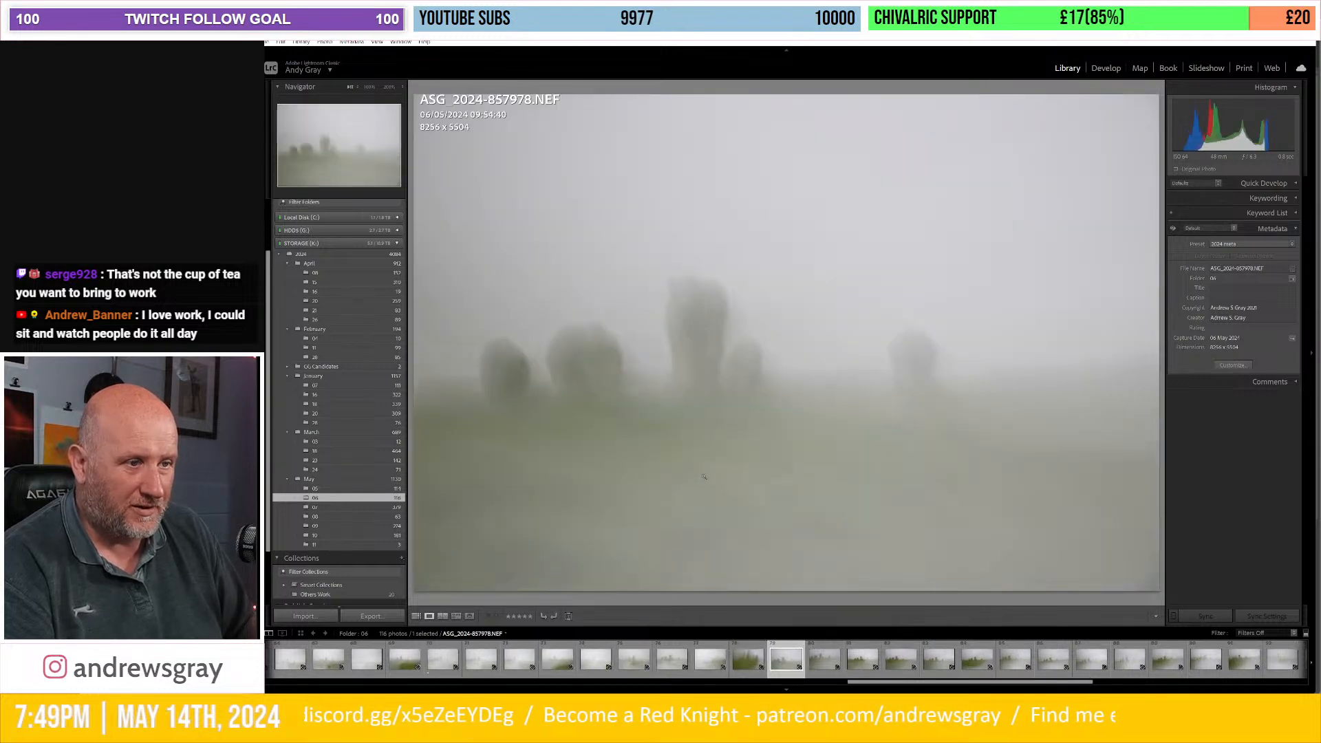
key(1)
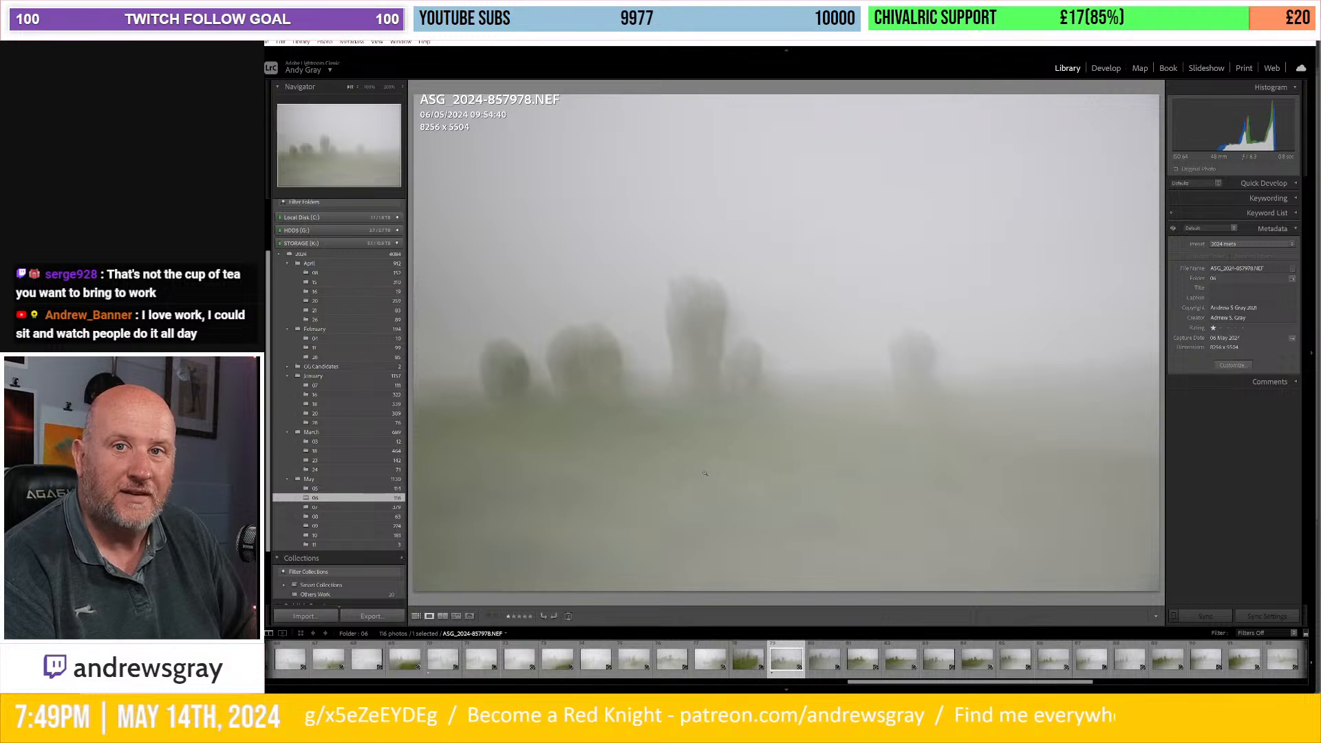
key(Right)
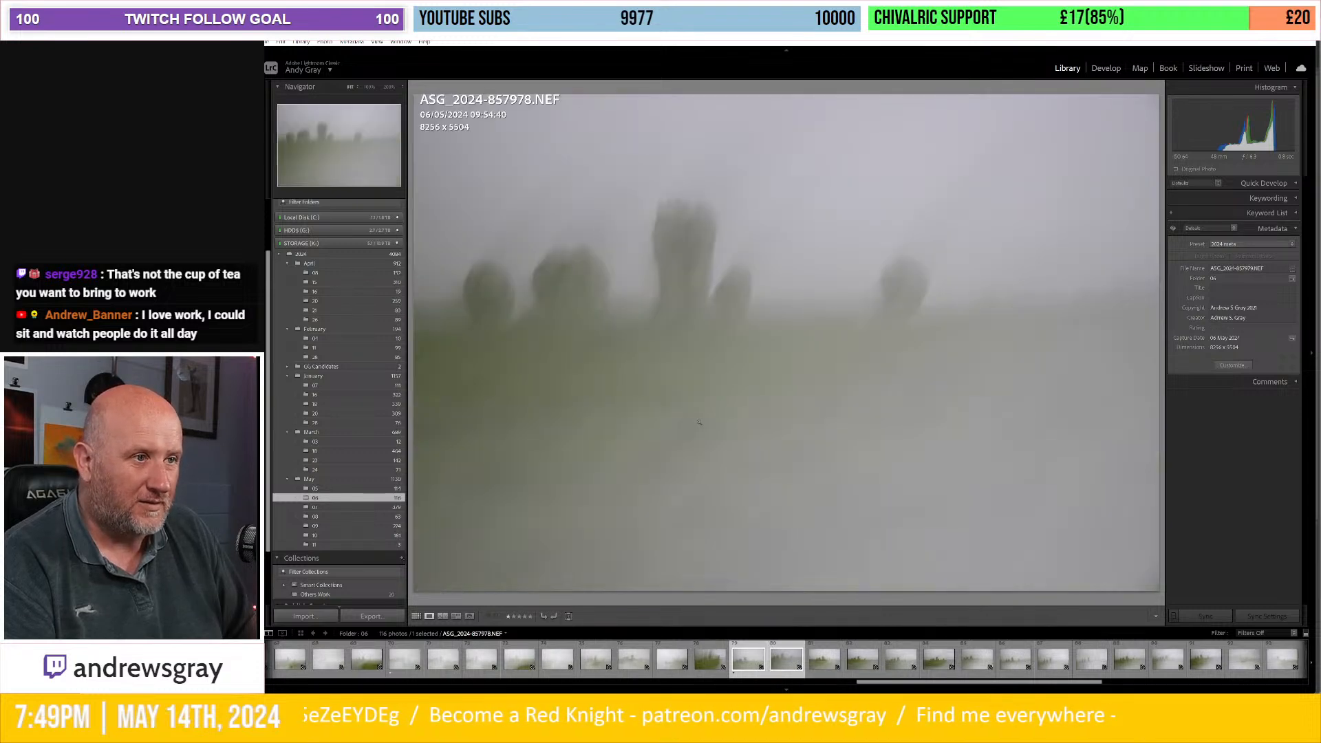
key(1)
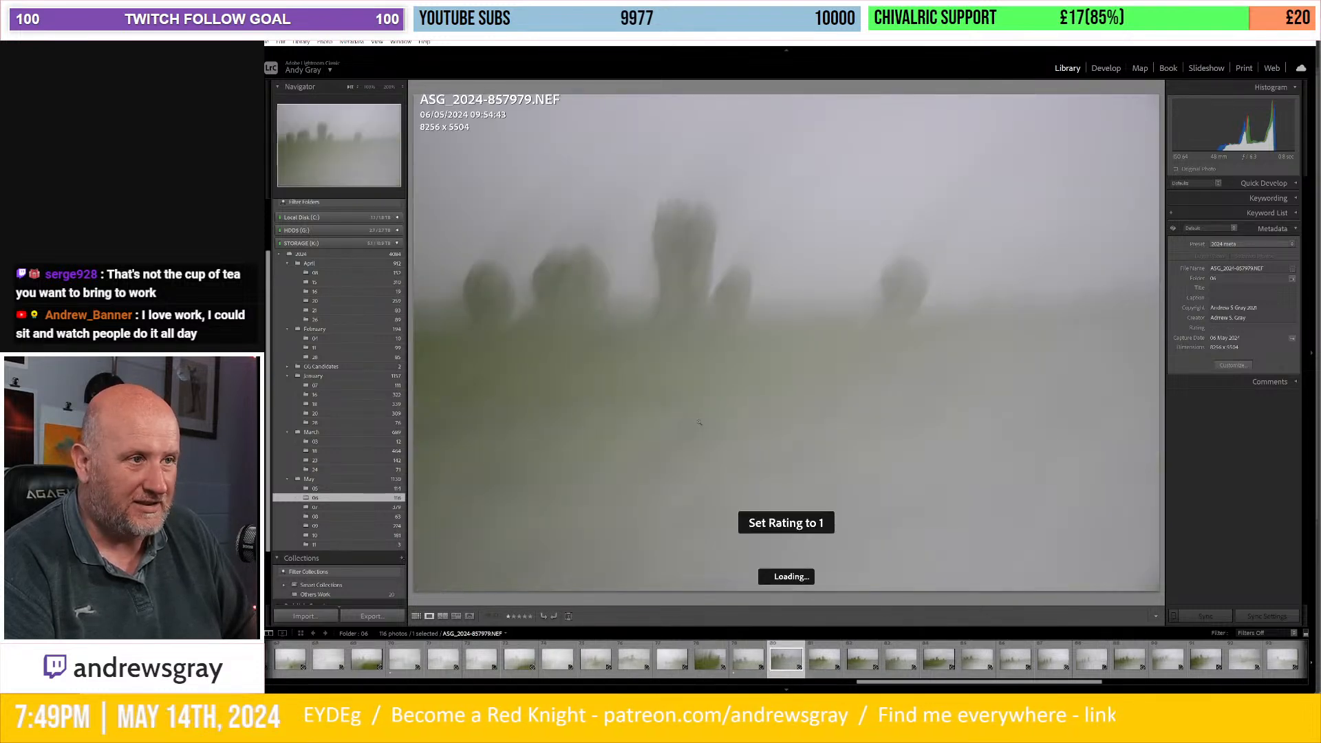
Compare the frames following ASG_2024-857979.NEF and those preceding it for any further candidates
key(Right)
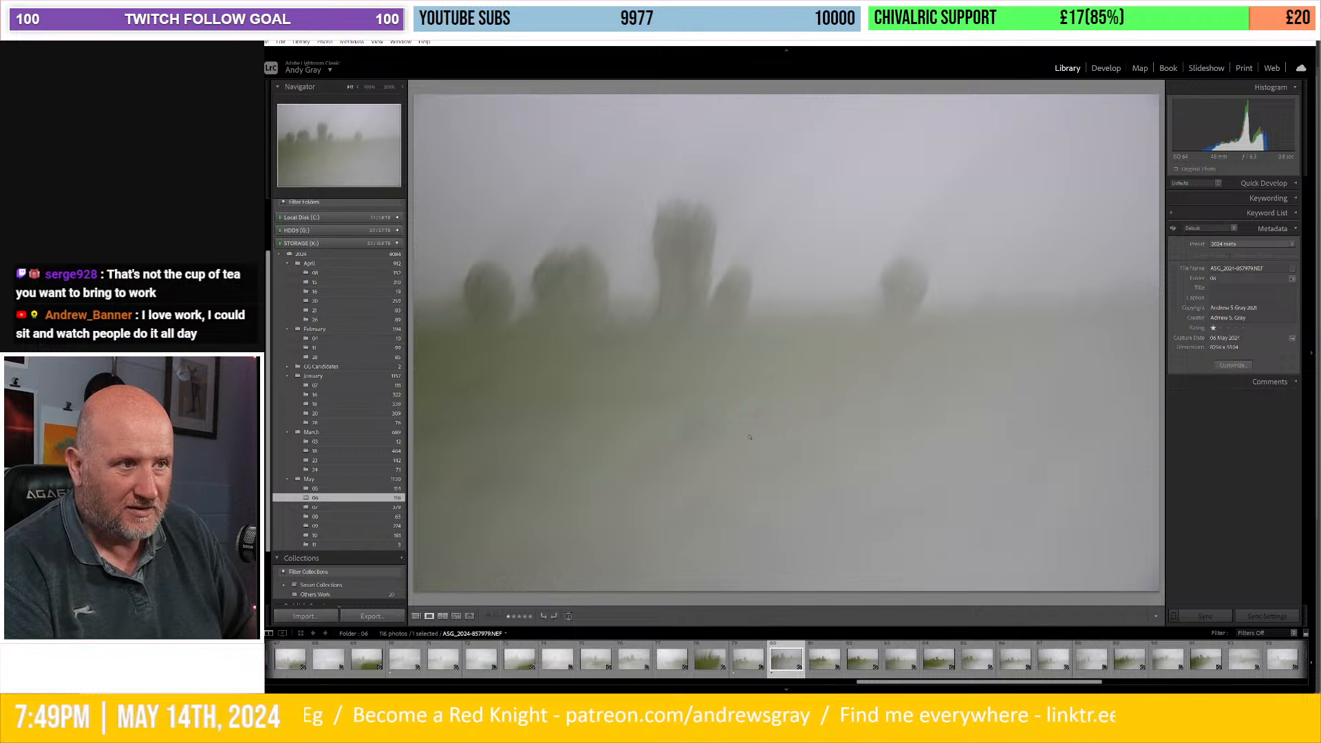
key(Right)
key(Right)
key(Right)
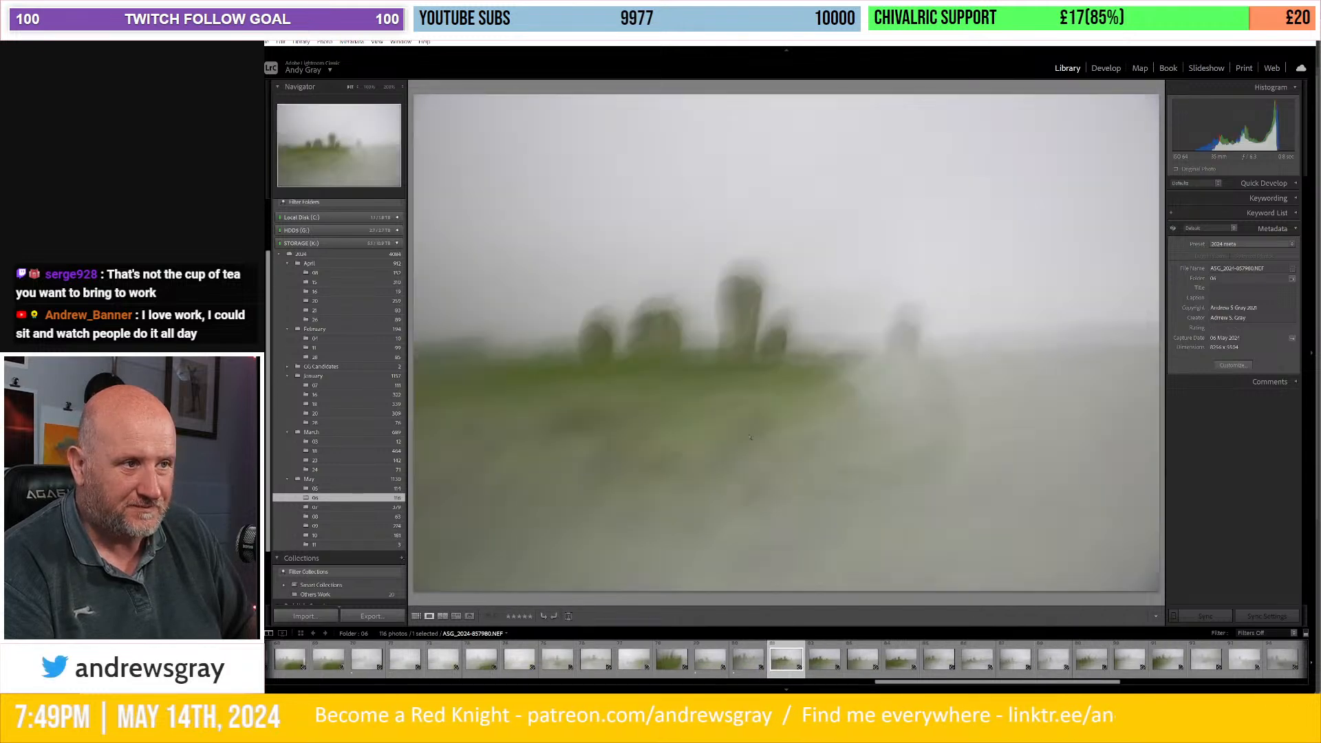
key(Left)
key(Left)
key(Left)
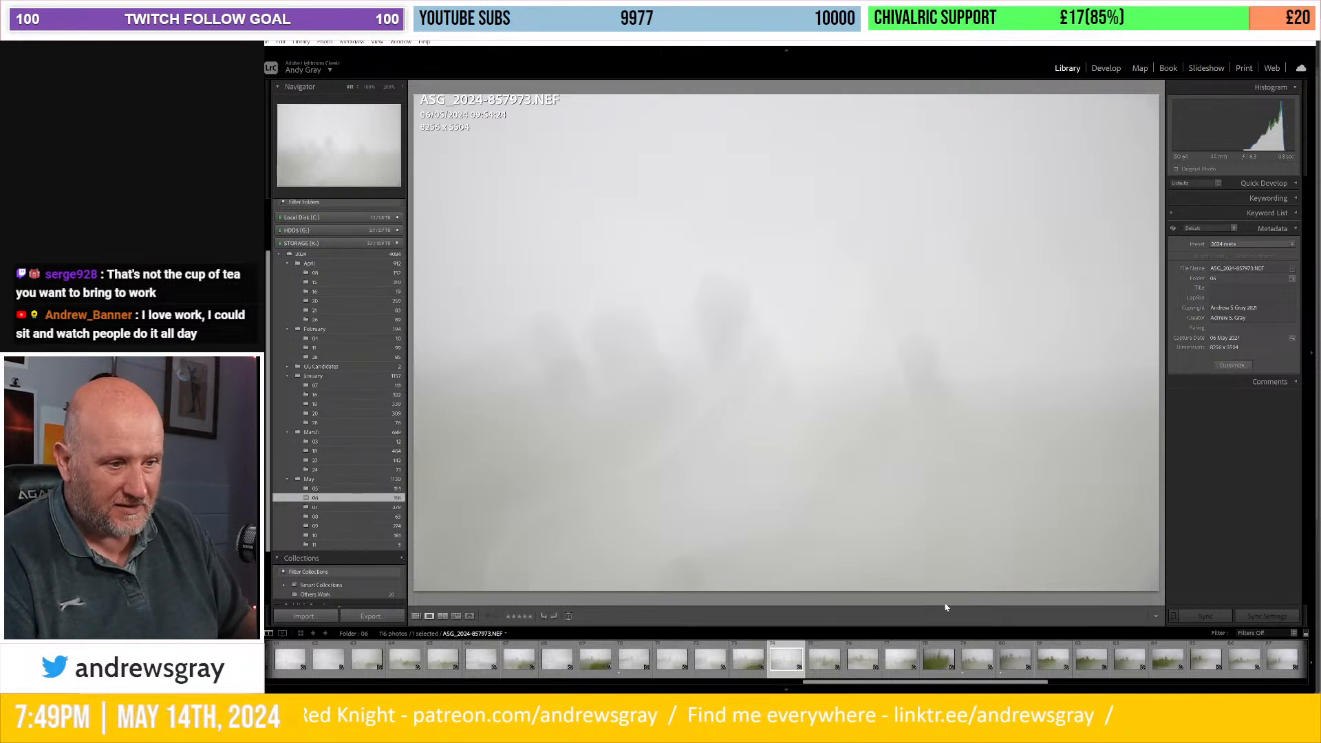
Select the three one-star photos with ASG_2024-857969.NEF as the active one and switch to the Develop module
click(628, 669)
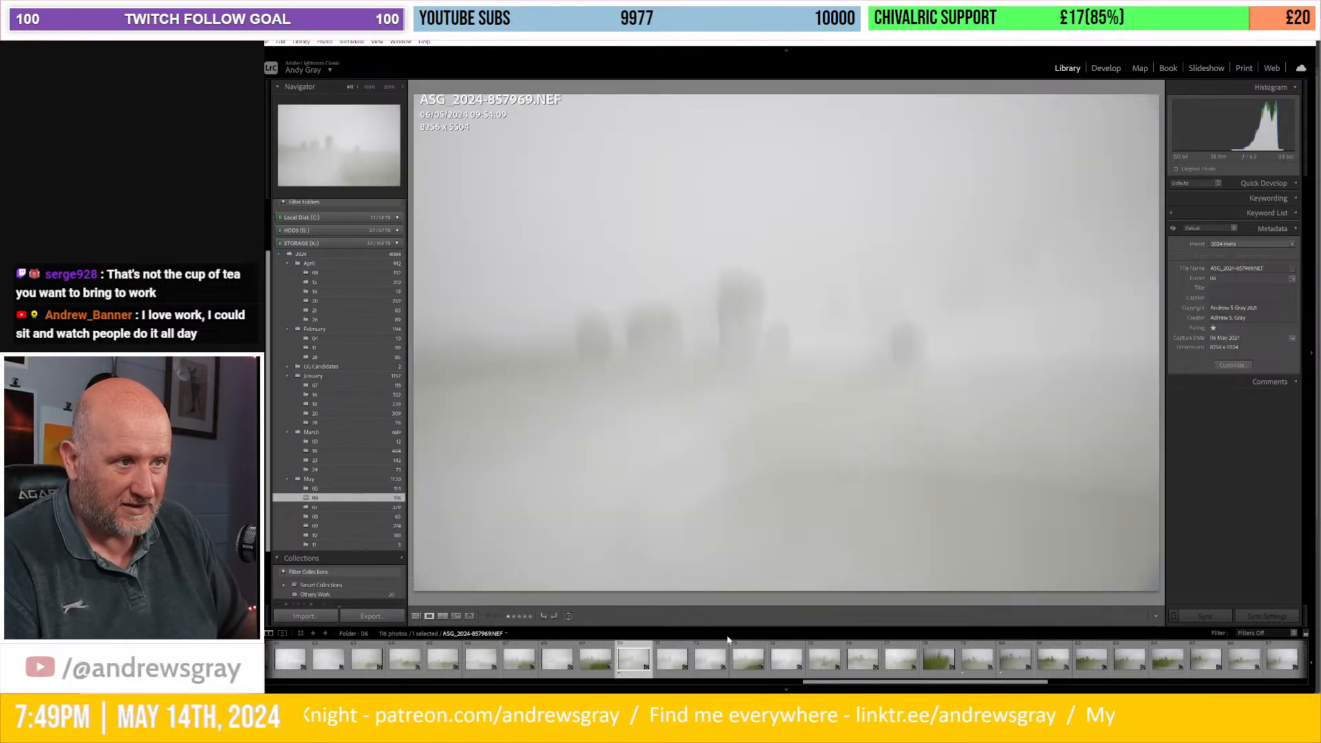
ctrl+click(978, 659)
ctrl+click(1015, 659)
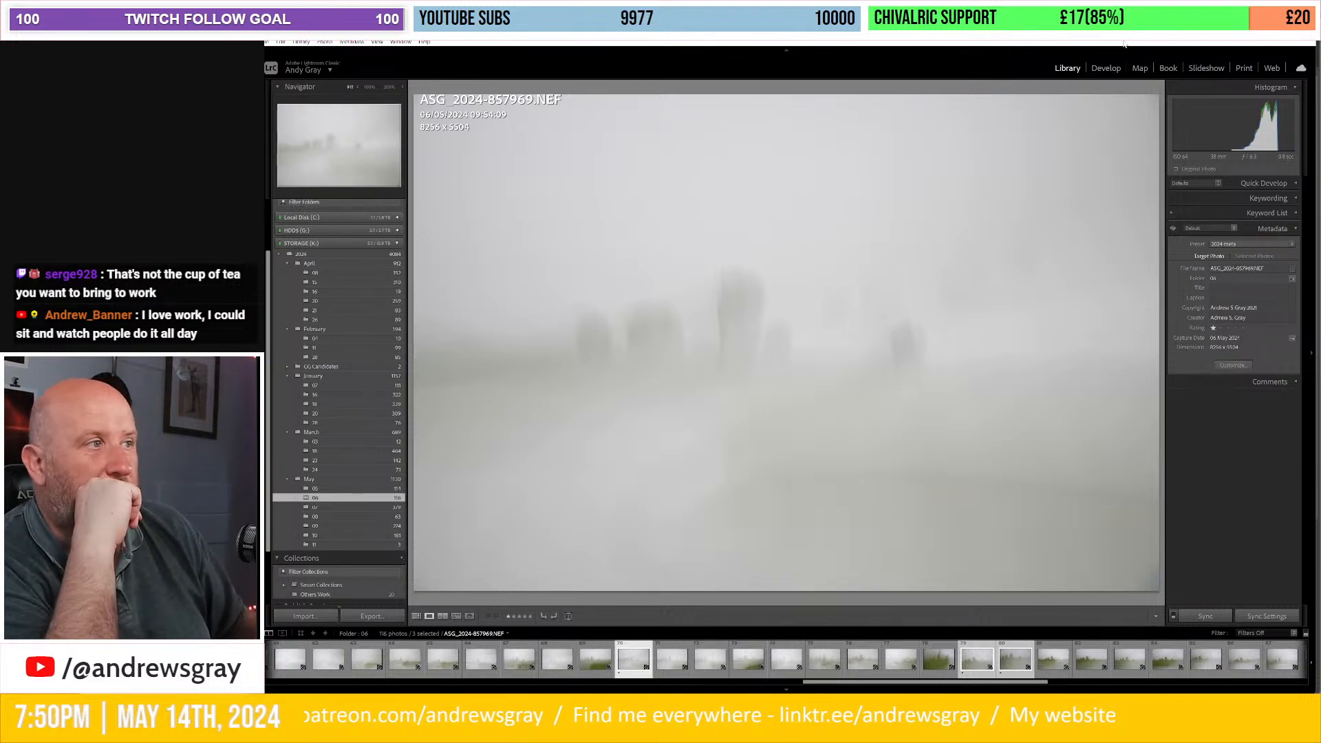
click(1106, 68)
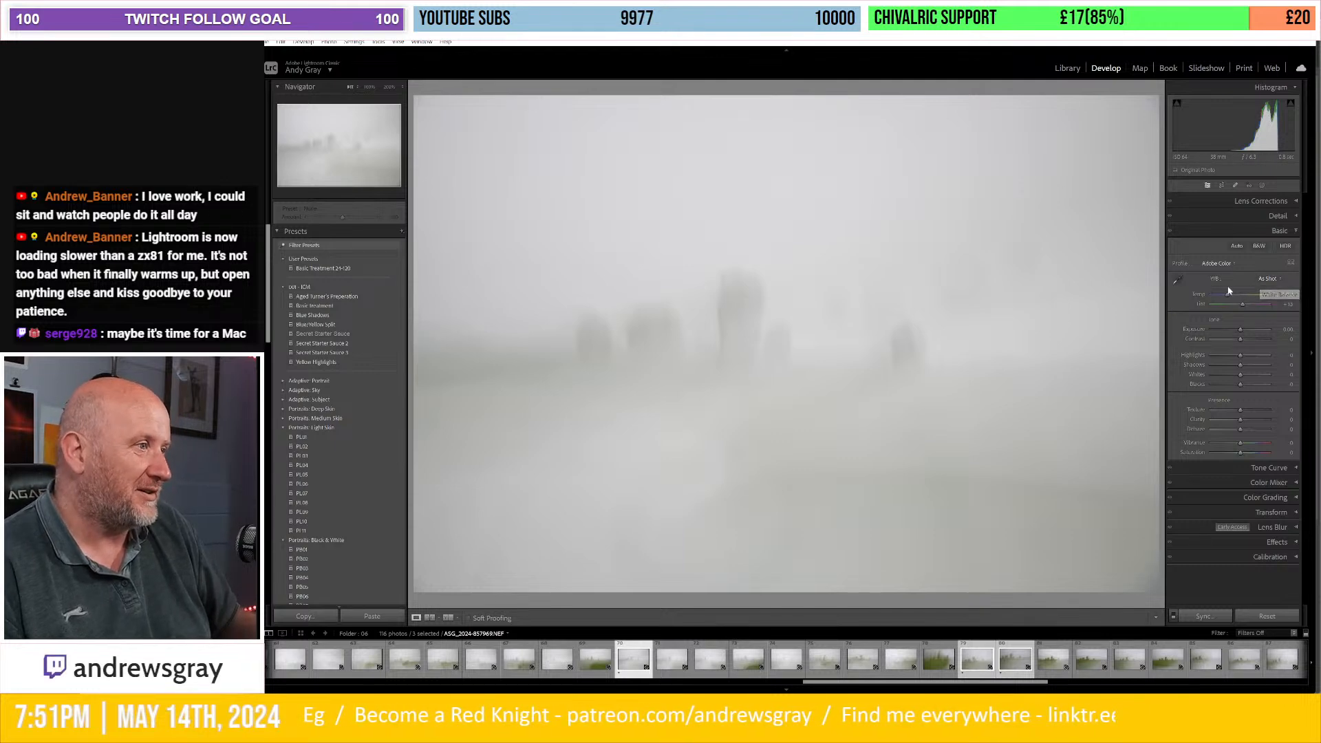
Sample a neutral white balance from the mist, and set Contrast to +71, Whites to +19, Blacks to -29 and Shadows to -12
click(1176, 280)
click(828, 337)
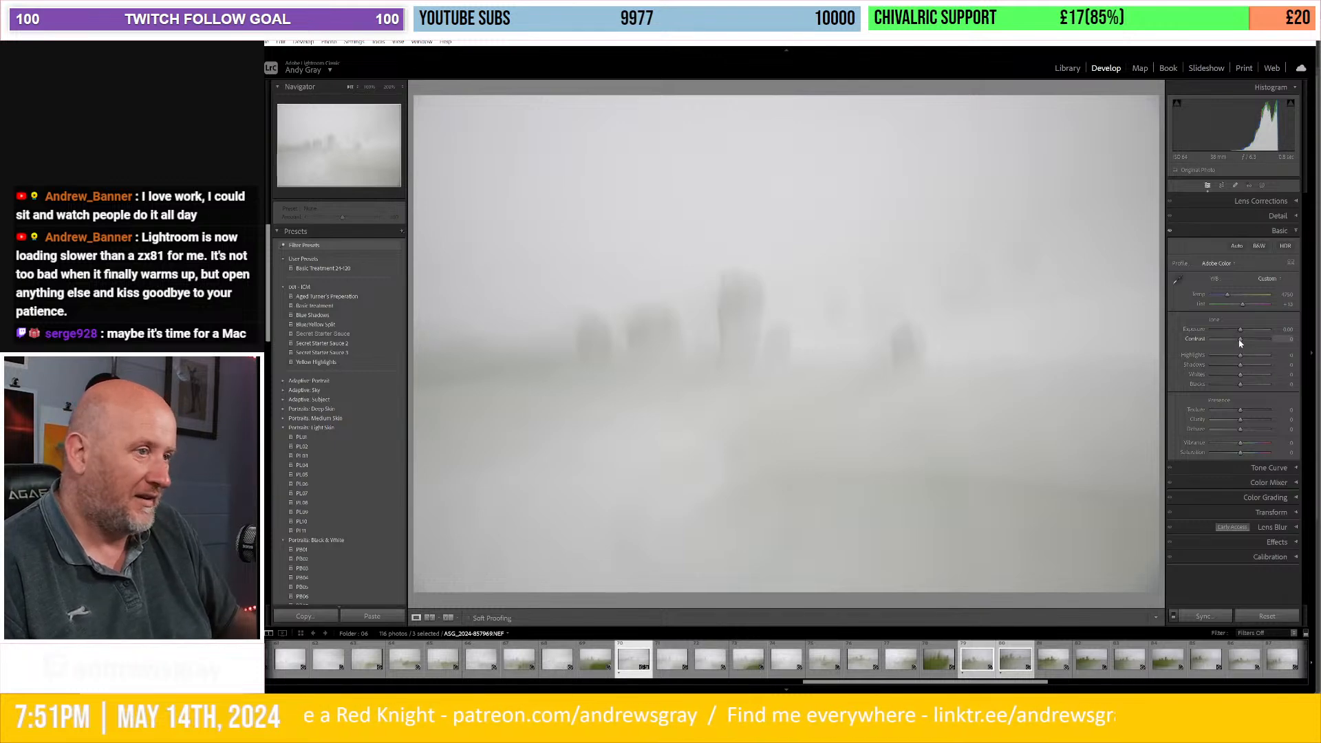
drag(1240, 344, 1230, 392)
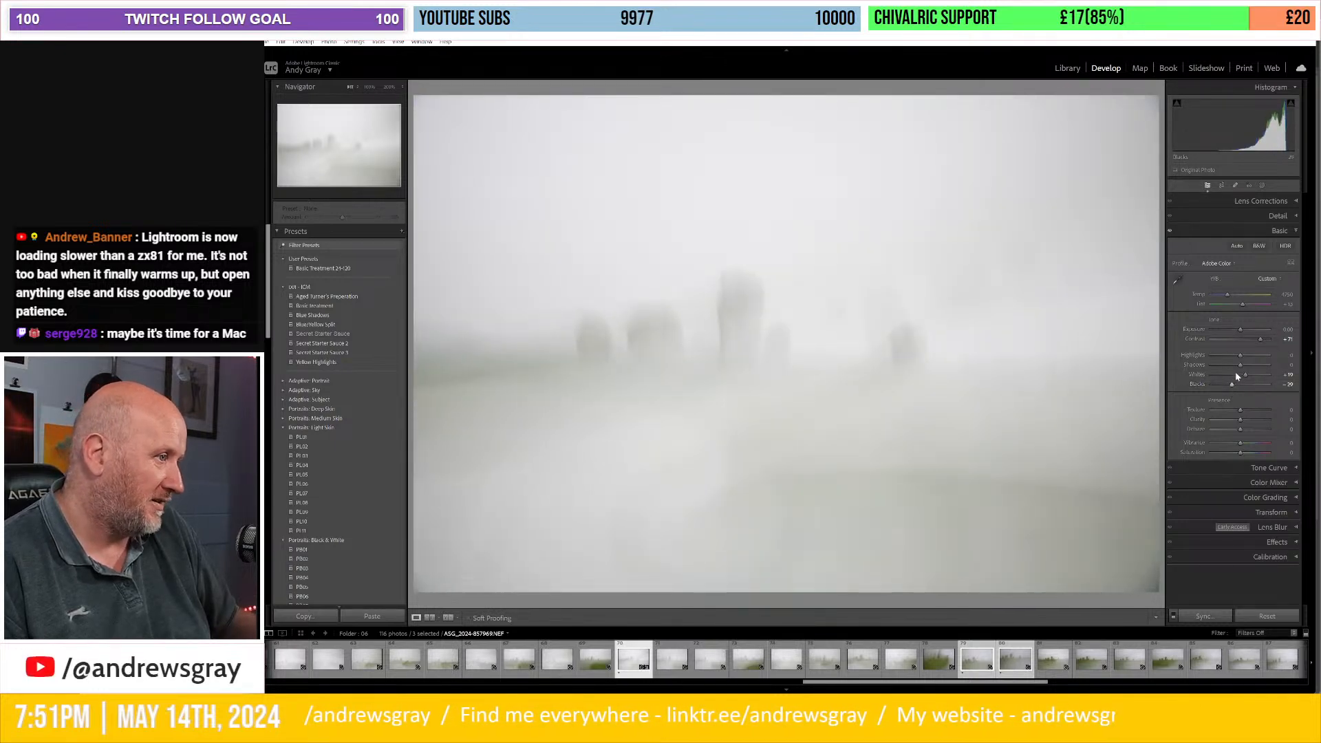
drag(1225, 365, 1238, 377)
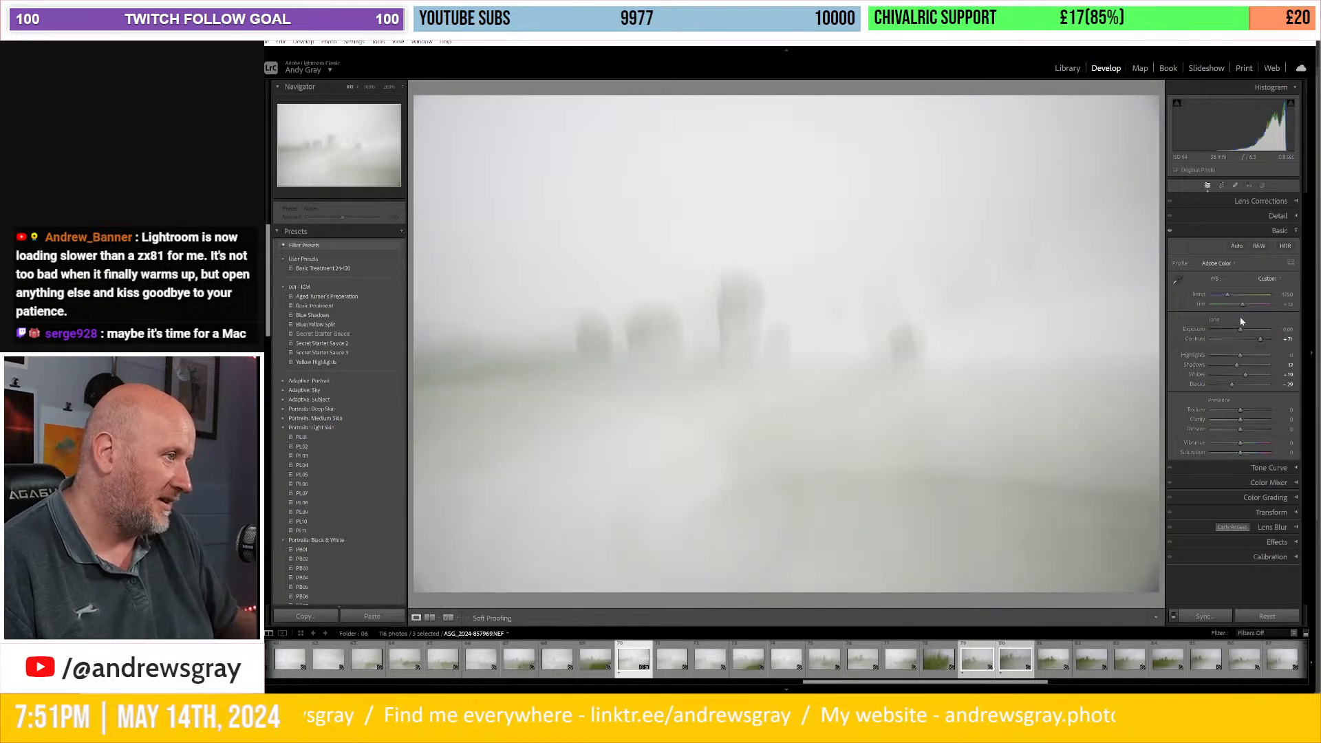
Try a much cooler, blue colour temperature and set the white balance back to As Shot
click(1265, 279)
click(1246, 297)
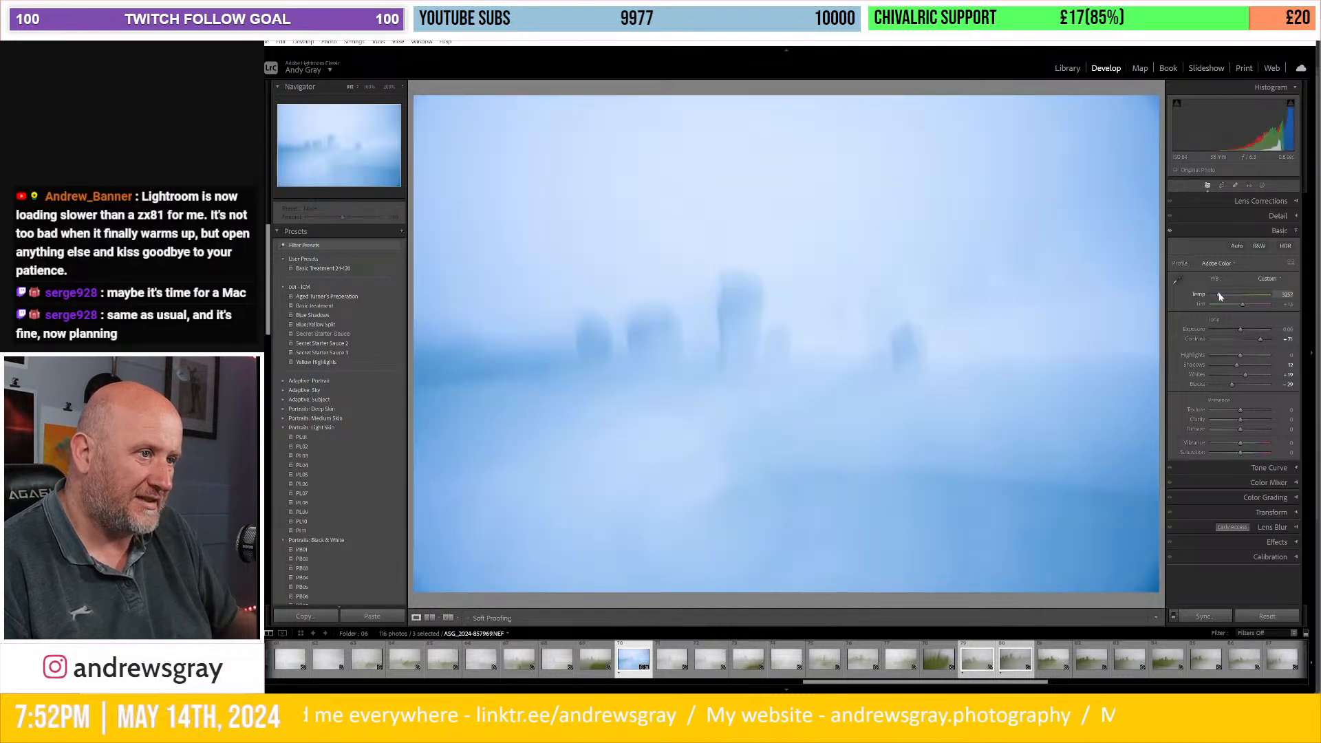
click(1266, 278)
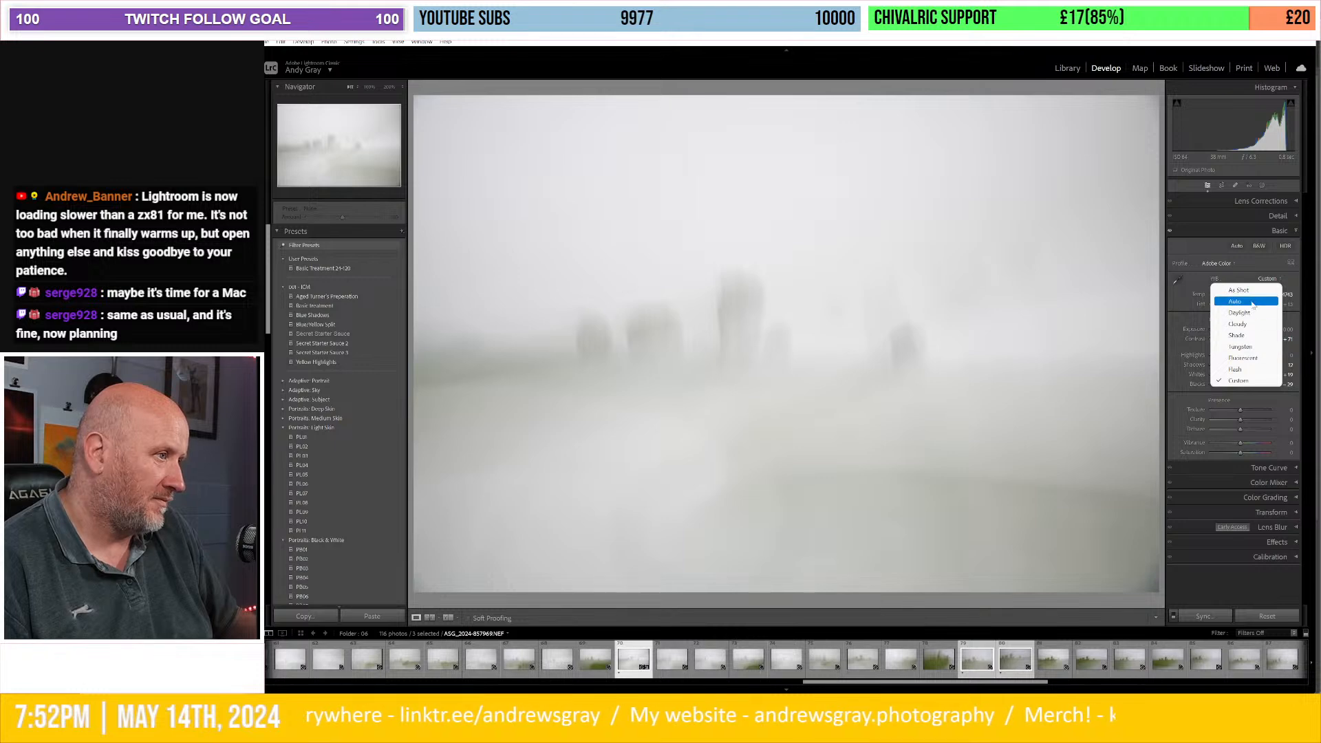
click(1251, 291)
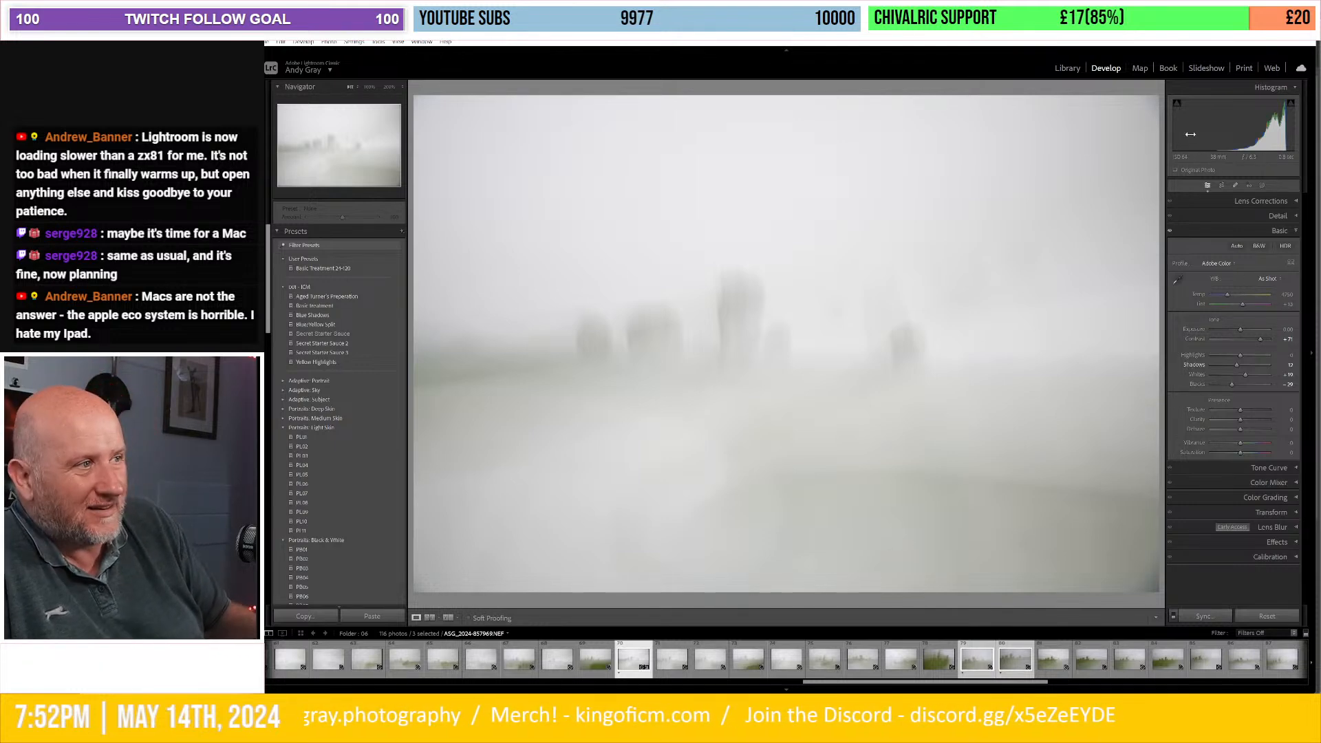
With Visualize Spots enabled and an enlarged brush in Heal mode, remove dust spots from the sky and the left foreground
click(1237, 186)
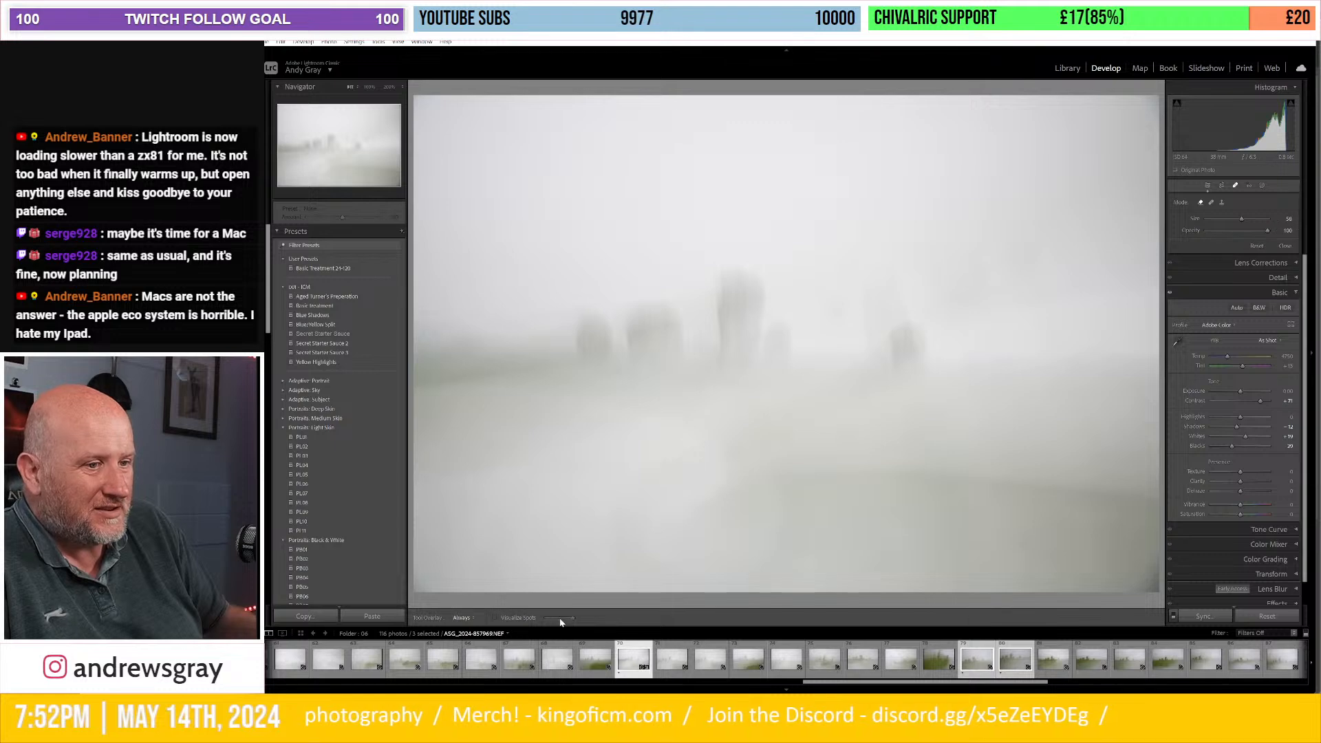
click(528, 618)
scroll(527, 136, up, 3)
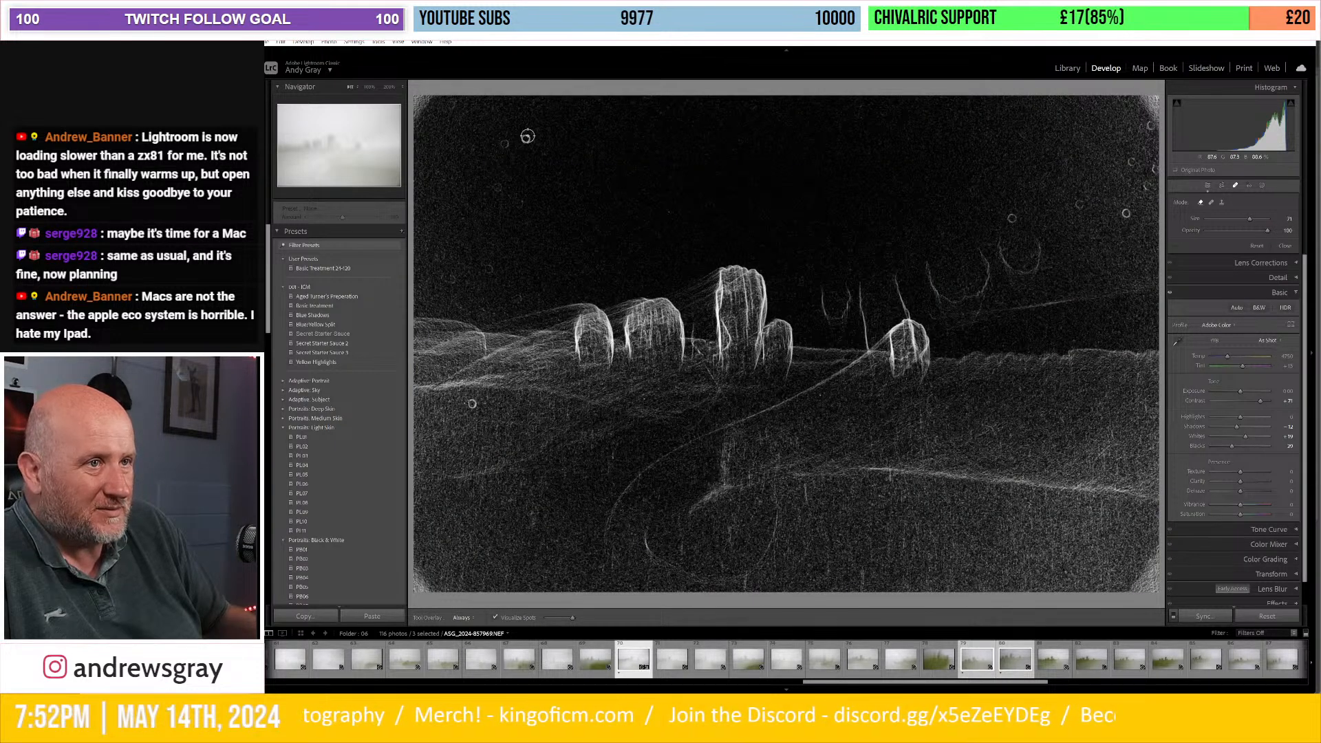
scroll(527, 136, up, 1)
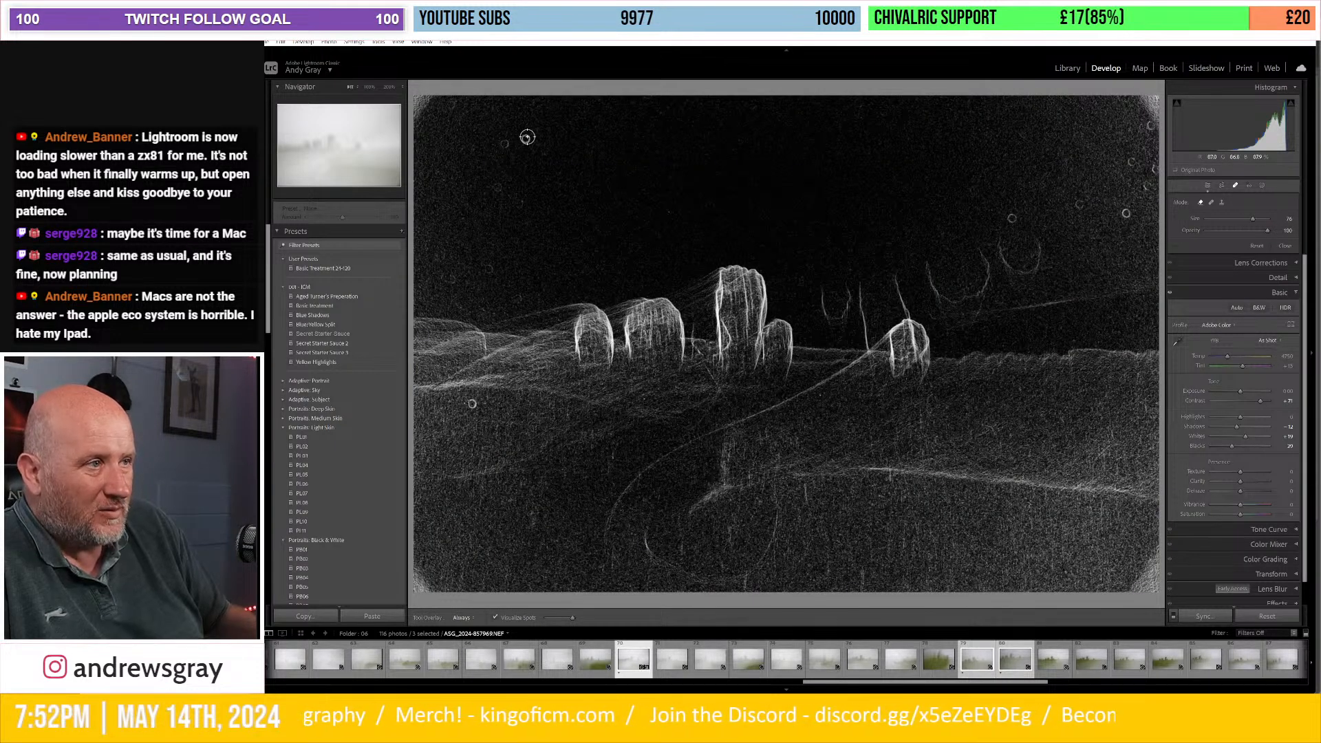
click(1211, 203)
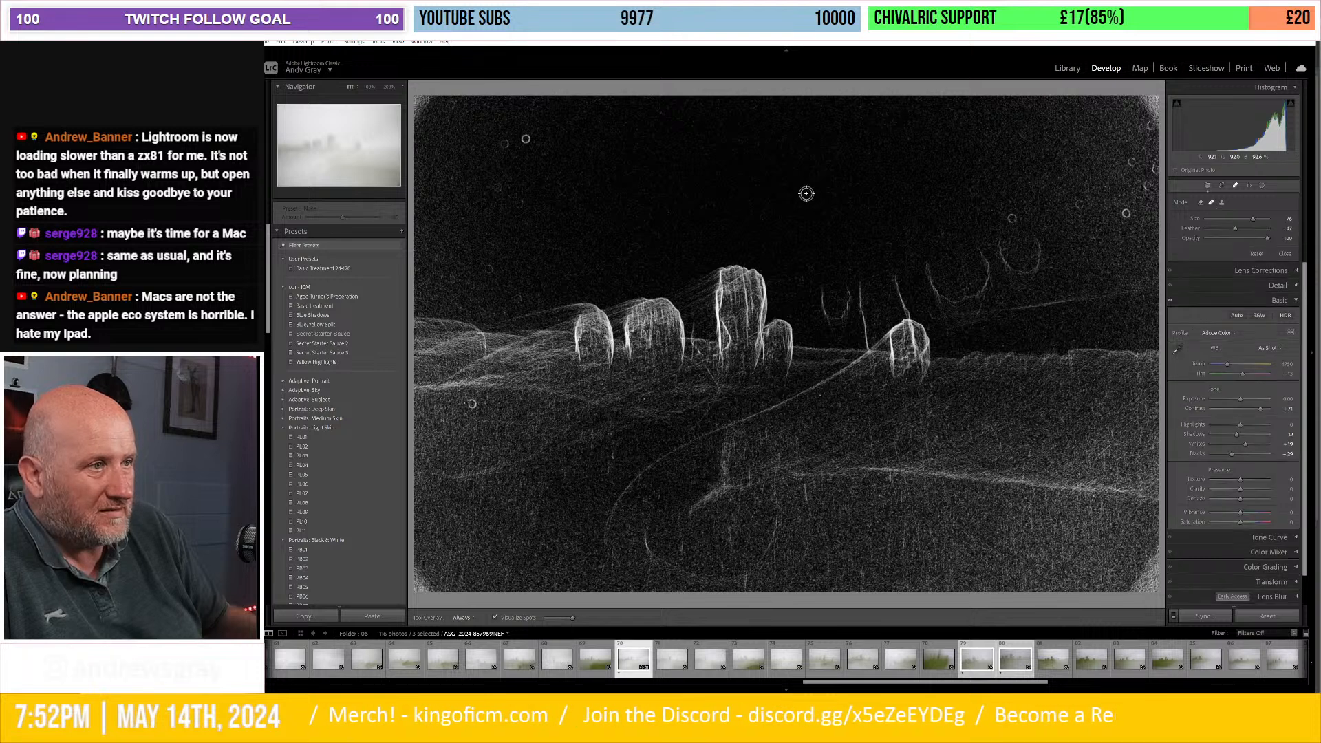
click(523, 138)
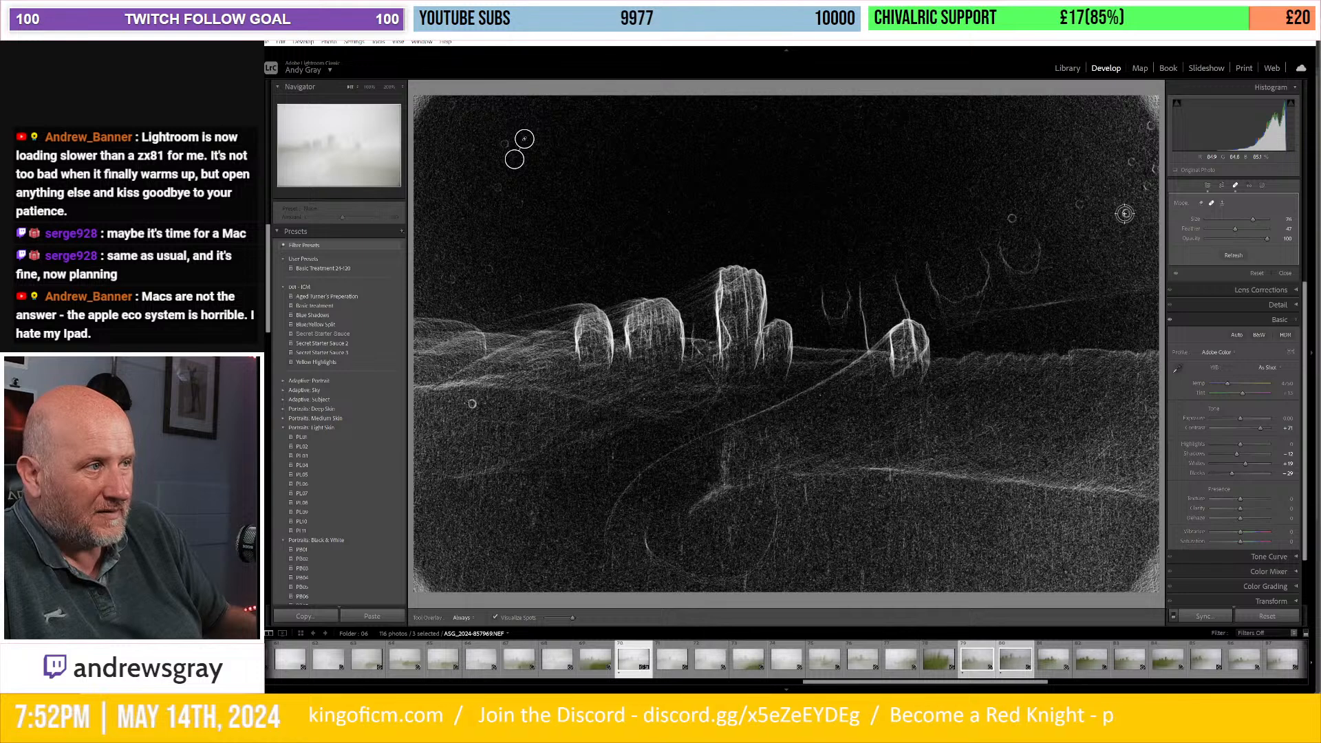
click(1151, 124)
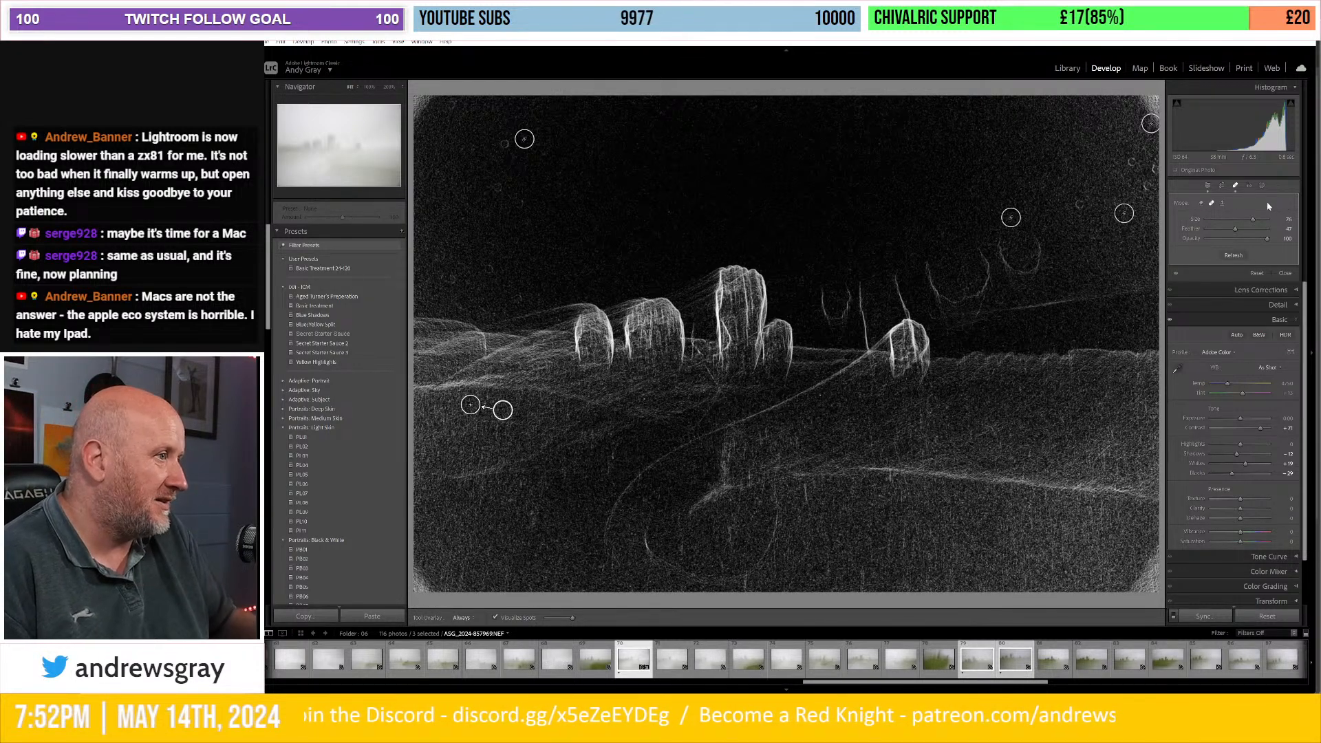
click(1234, 187)
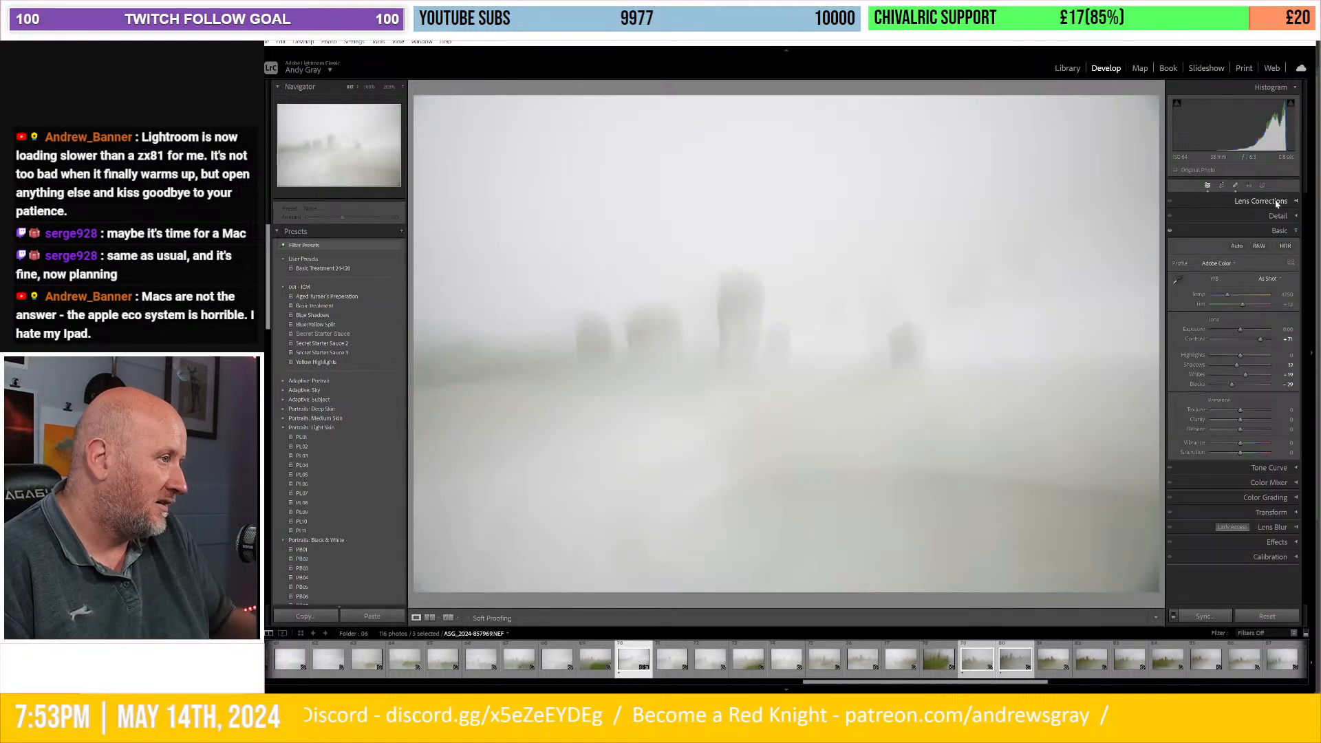
Enable Remove Chromatic Aberration and Enable Profile Corrections in the photo's lens corrections
click(1277, 201)
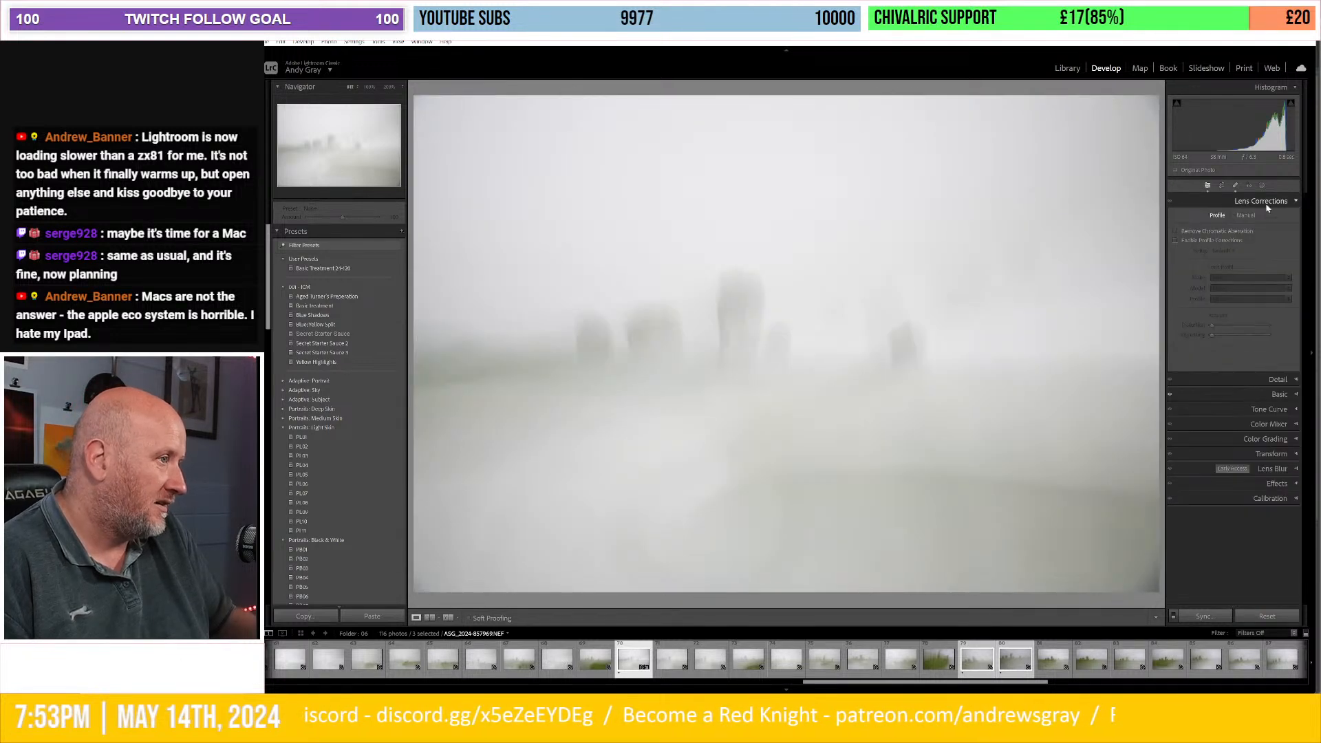
click(1224, 240)
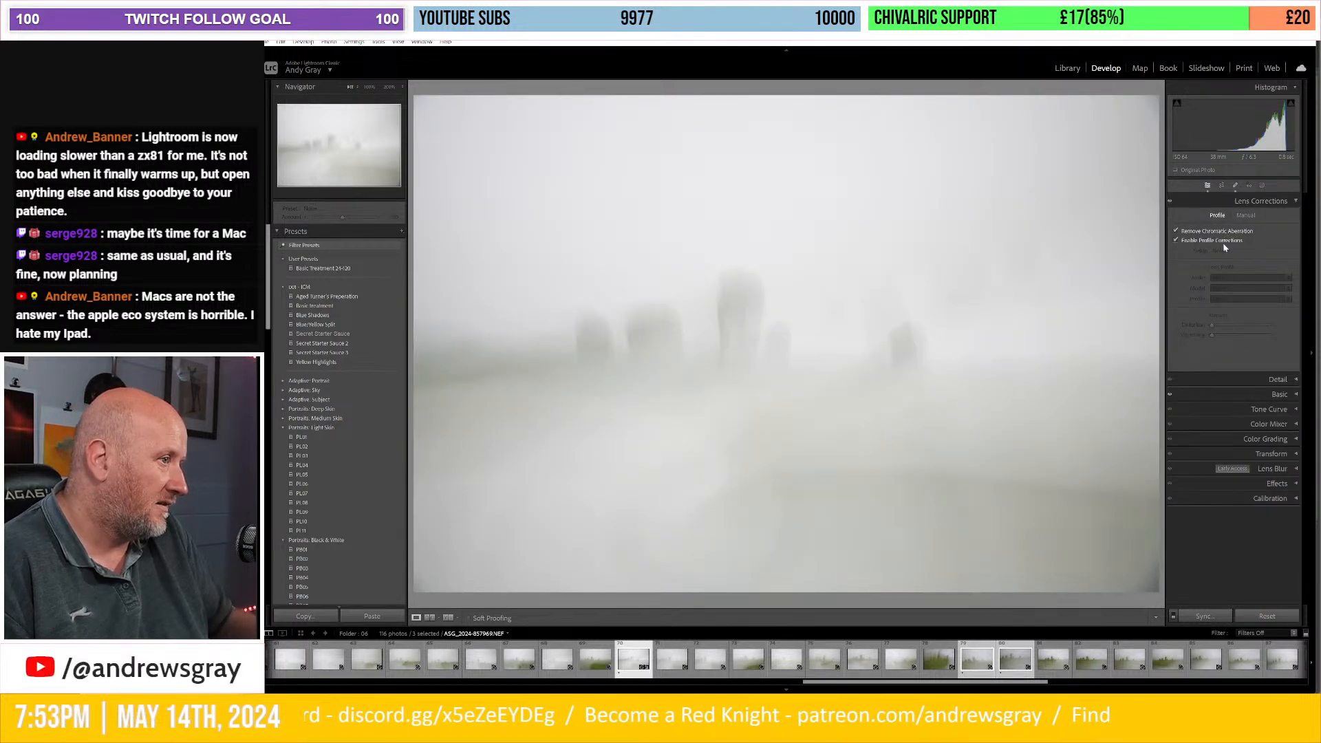
Increase the lens profile's vignetting correction and raise the luminance noise reduction to just under half of its range
click(1250, 335)
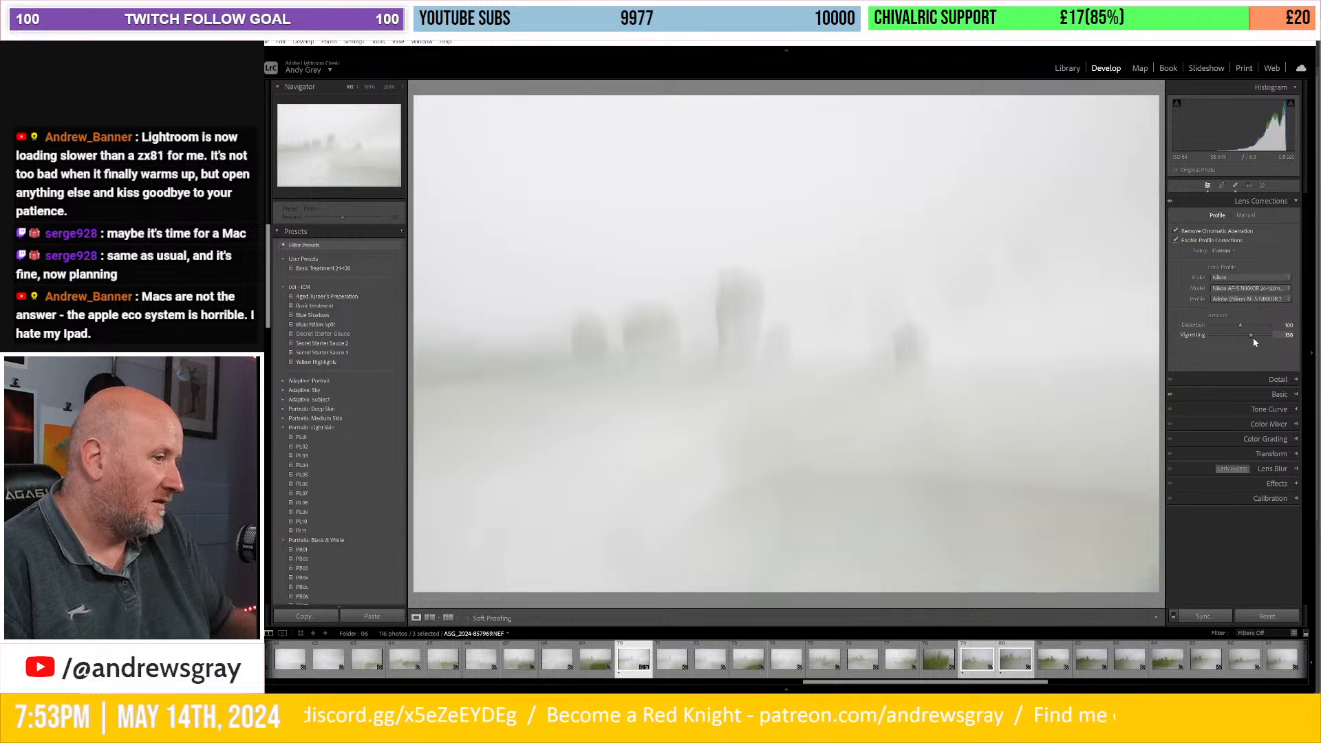
click(1265, 201)
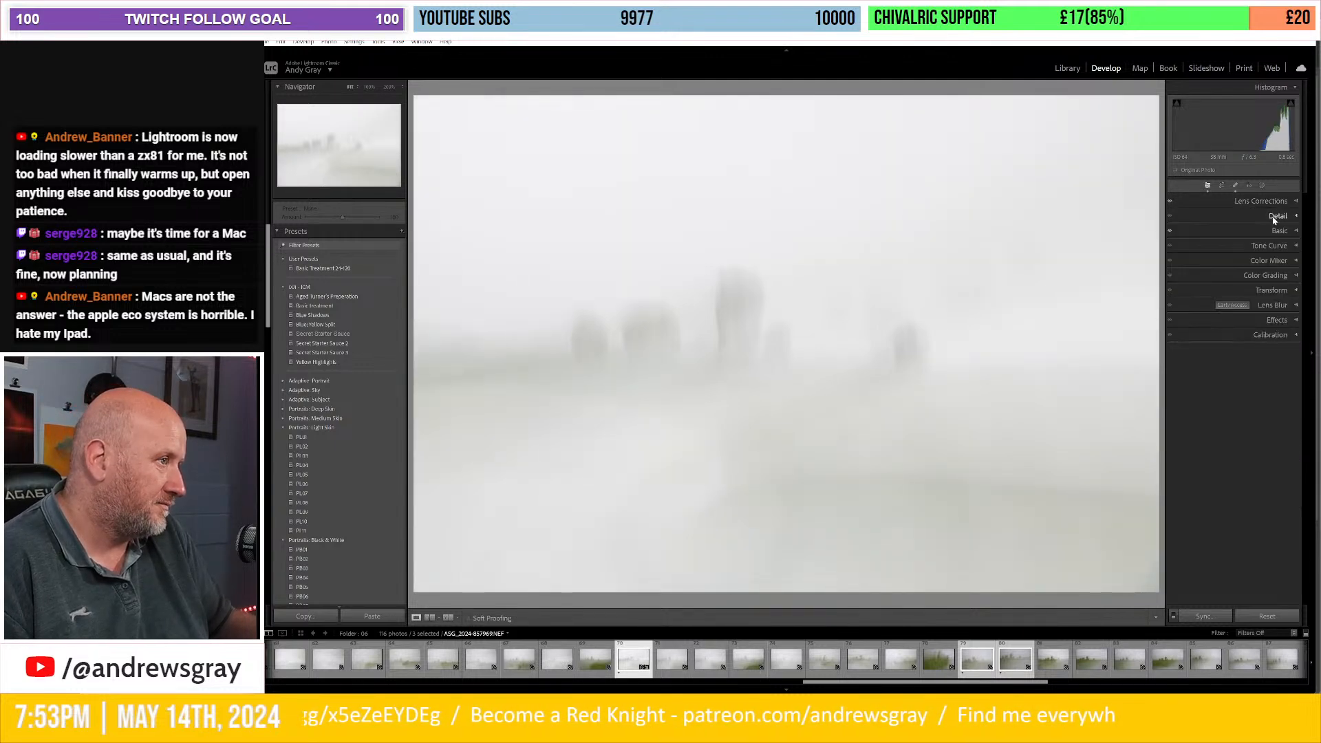
click(1277, 229)
click(1277, 215)
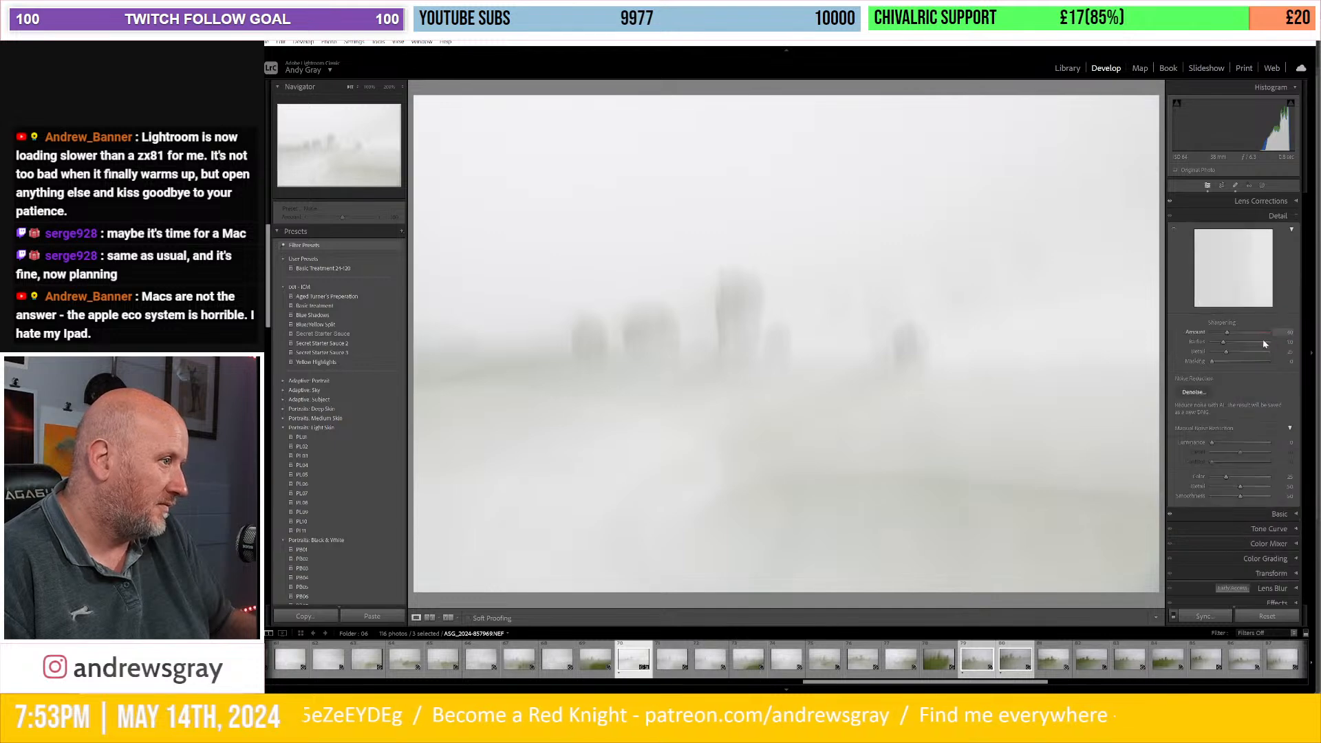
click(1238, 442)
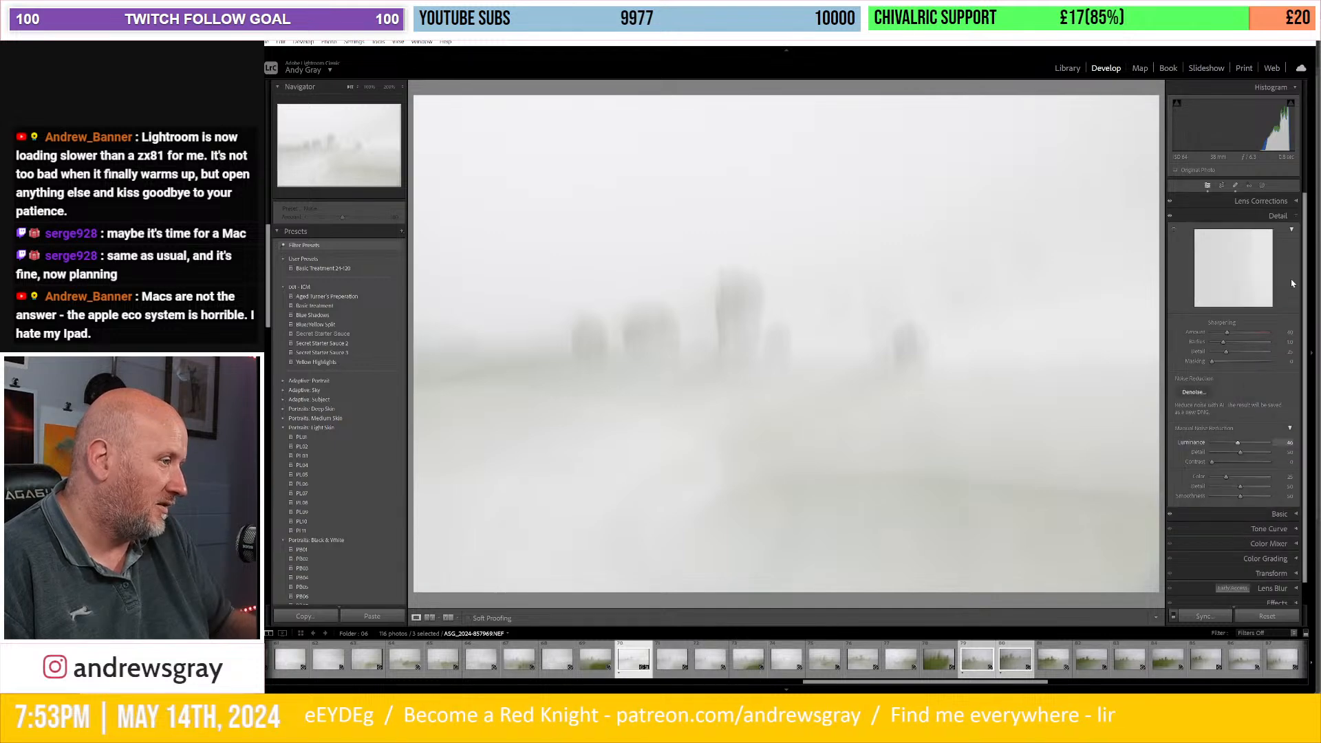
Lower the exposure slightly and synchronize the develop settings to the other two selected photos, keeping the preselected options
click(1284, 216)
click(1288, 235)
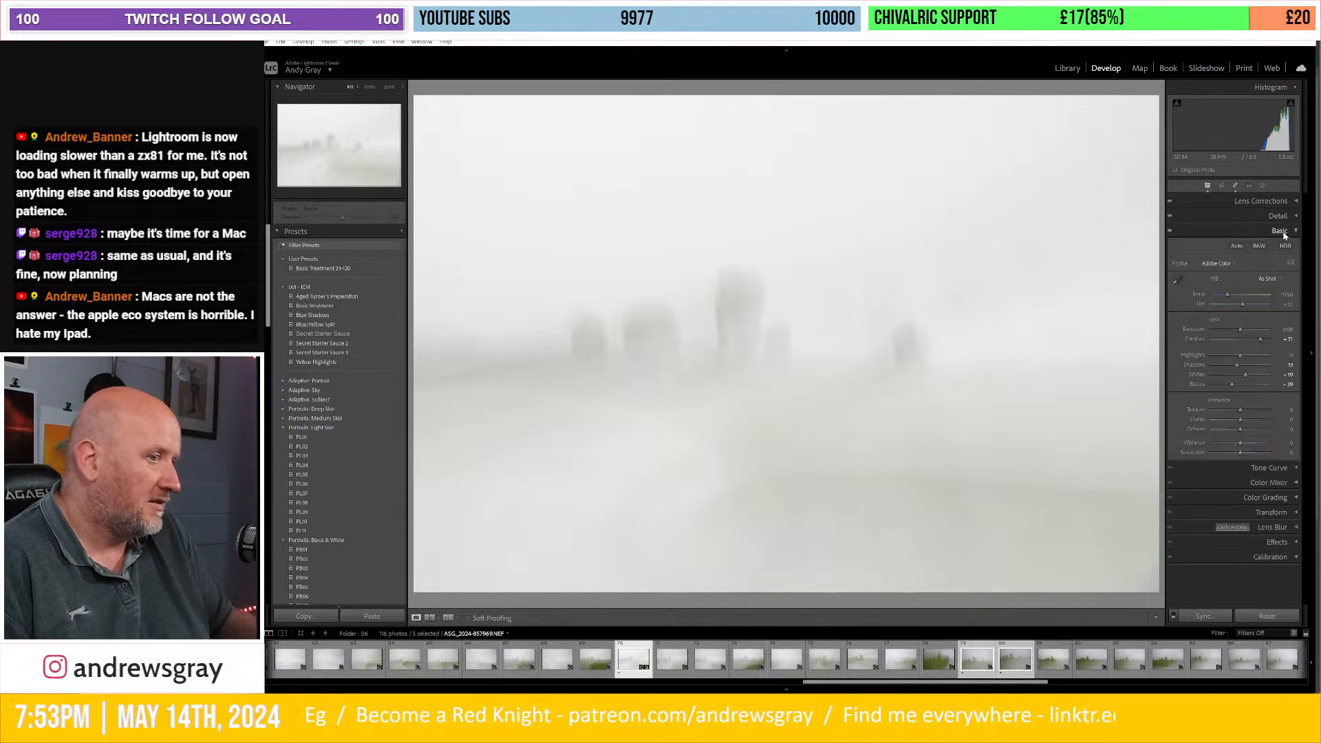
drag(1242, 333, 1240, 332)
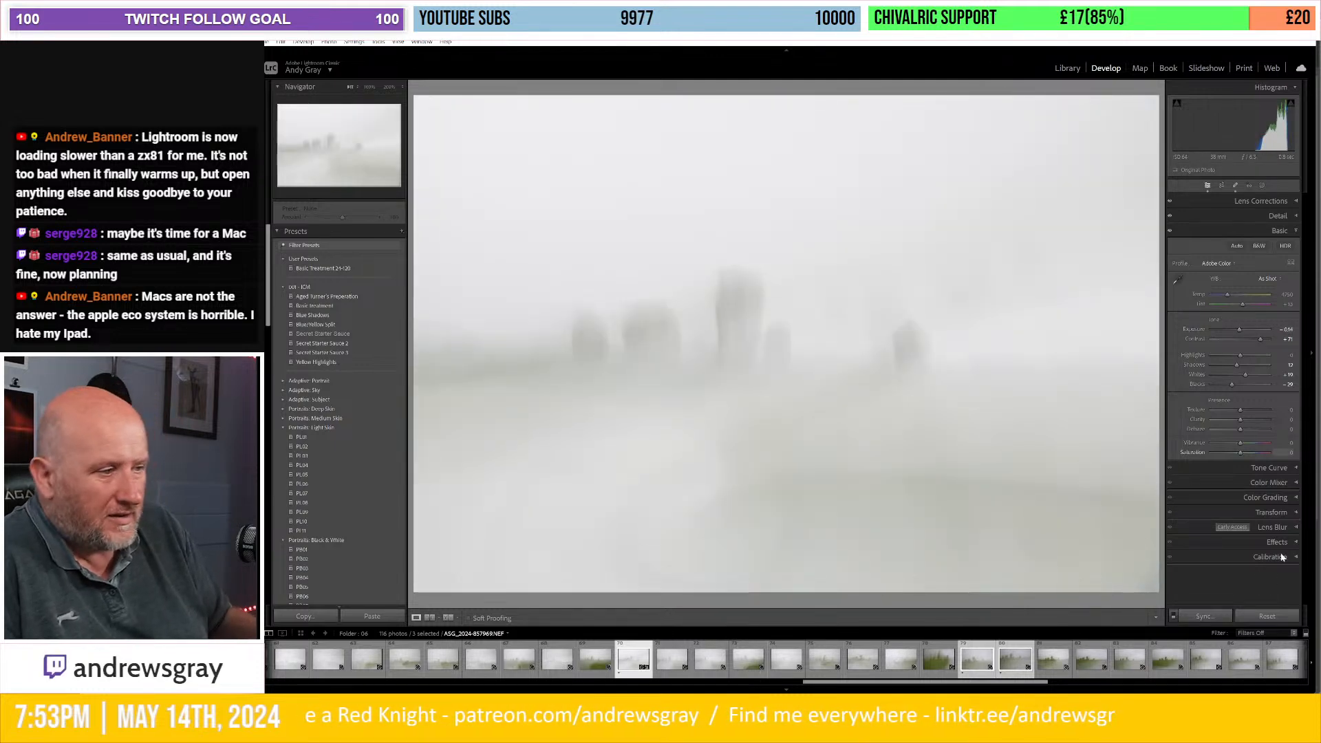
click(1204, 616)
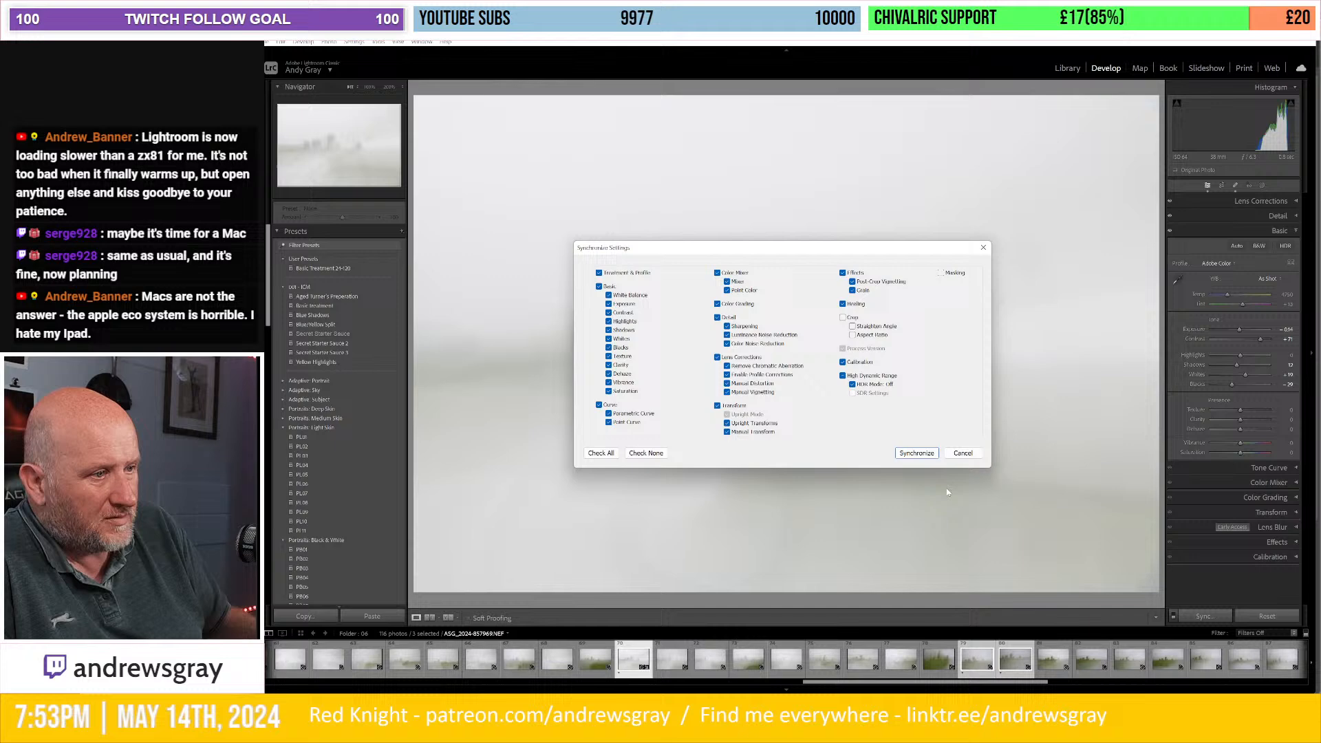
click(916, 453)
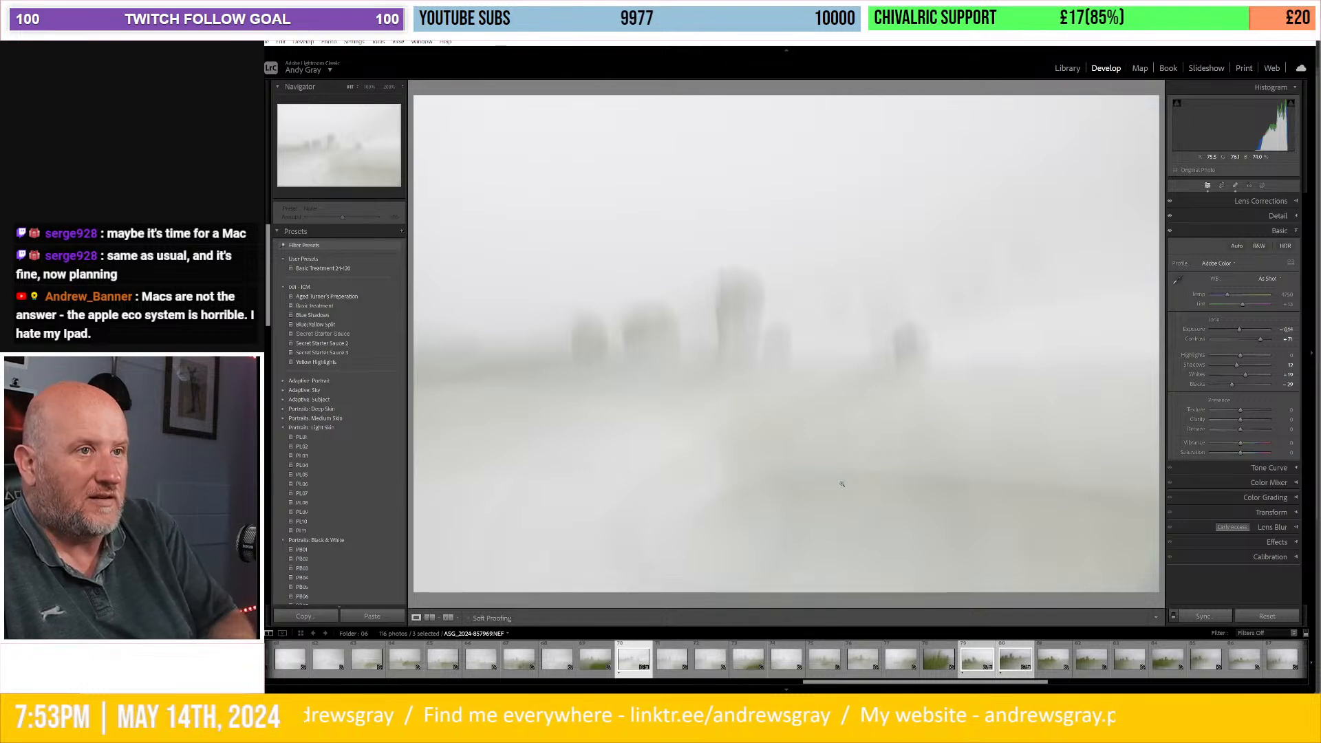
Show the photo info overlay and check the synchronized edits on ASG_2024-857978.NEF and ASG_2024-857979.NEF
key(i)
key(i)
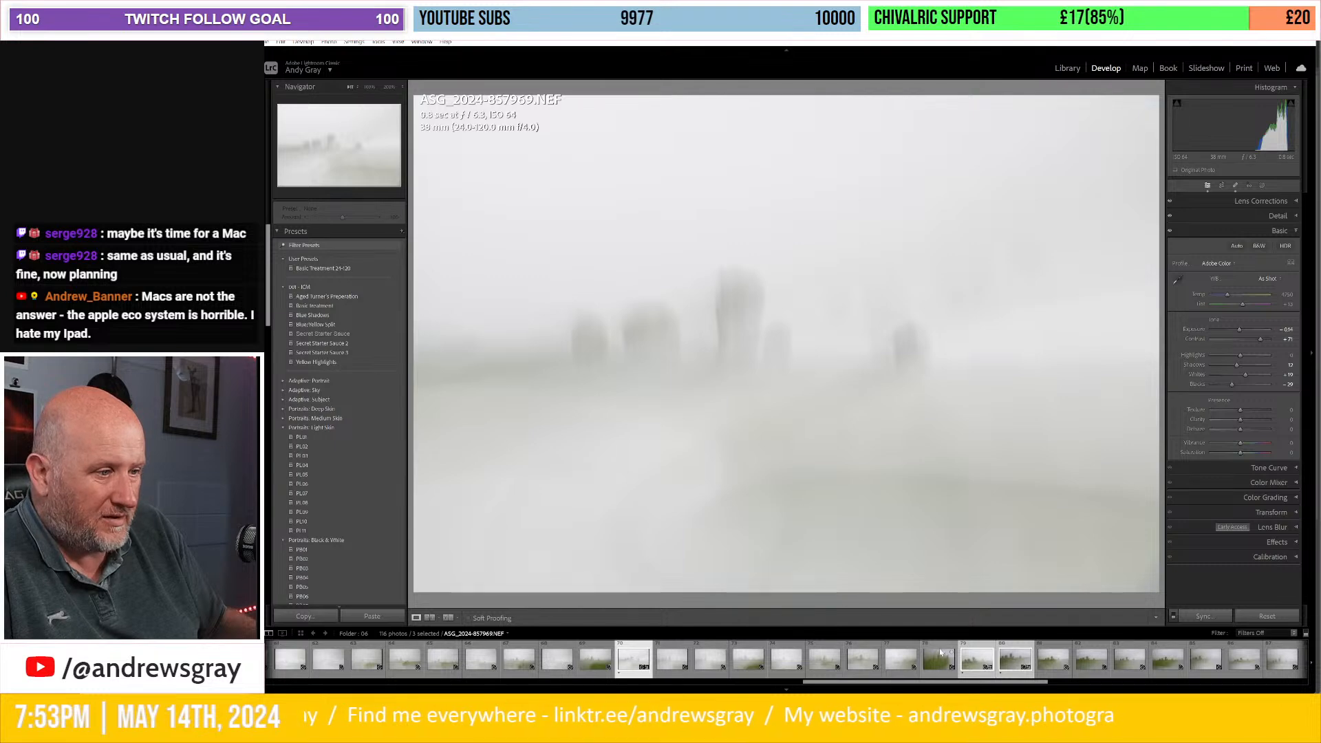
click(975, 662)
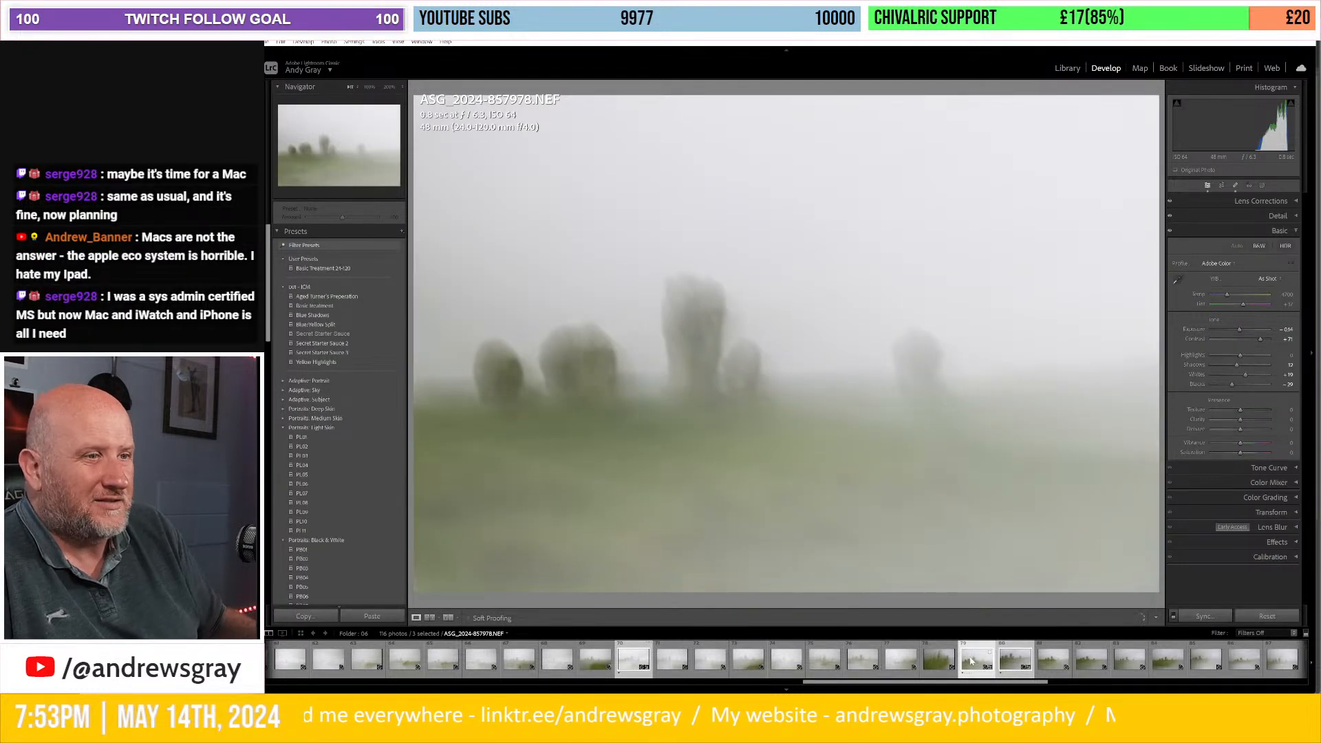
click(1014, 662)
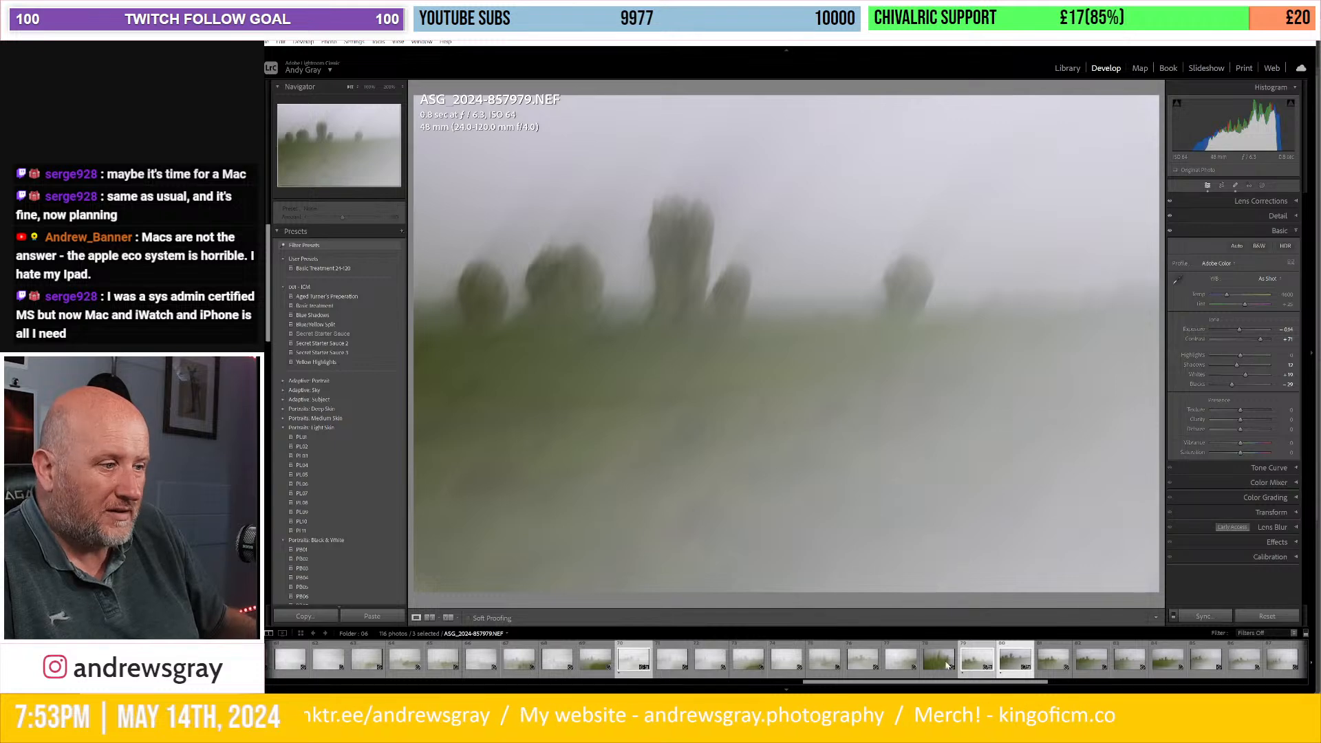
Open the three selected photos as layers of one document in Photoshop
right_click(626, 662)
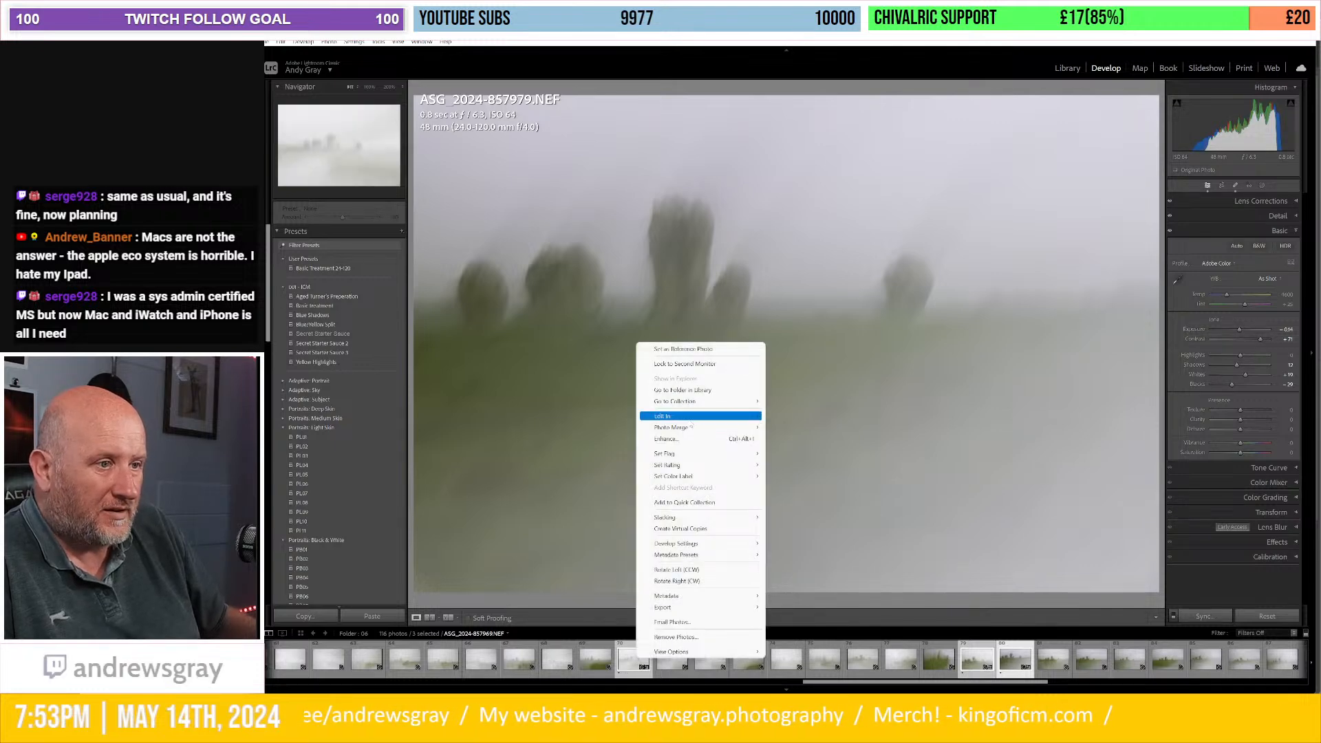
mouse_move(688, 416)
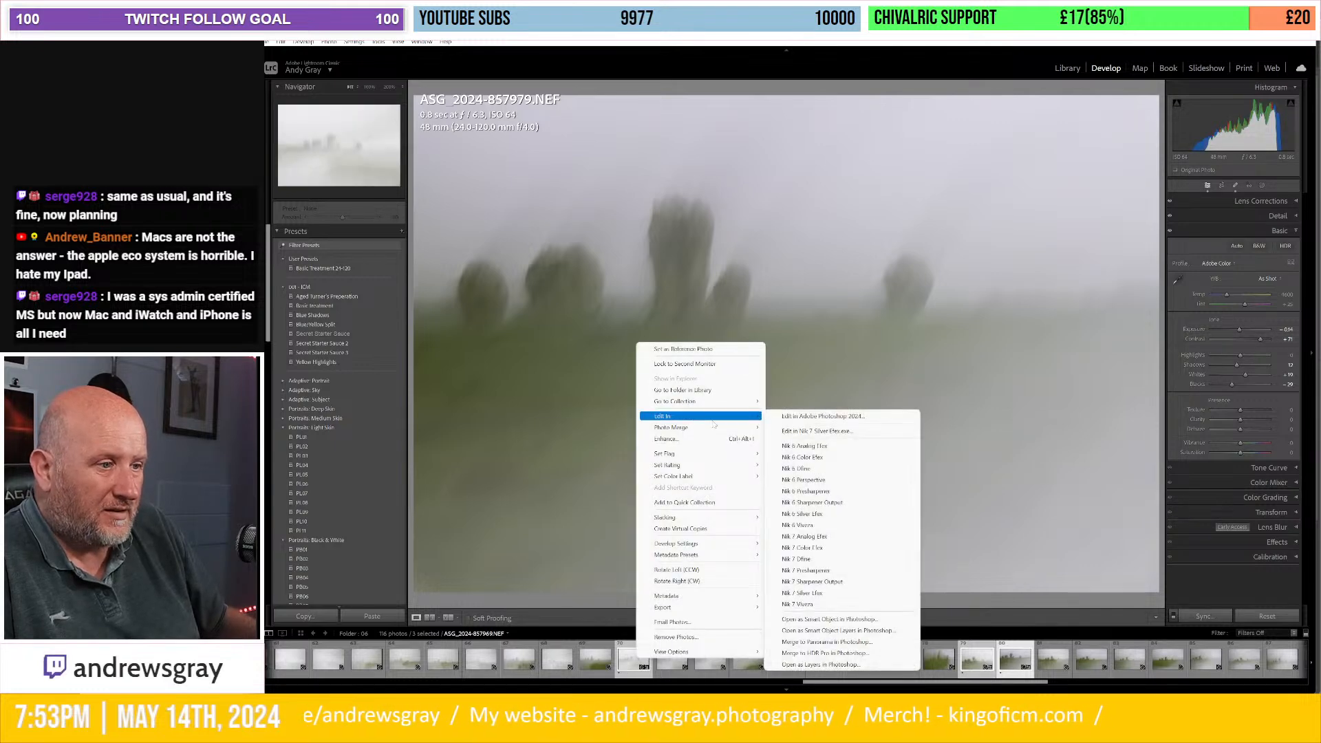
click(850, 664)
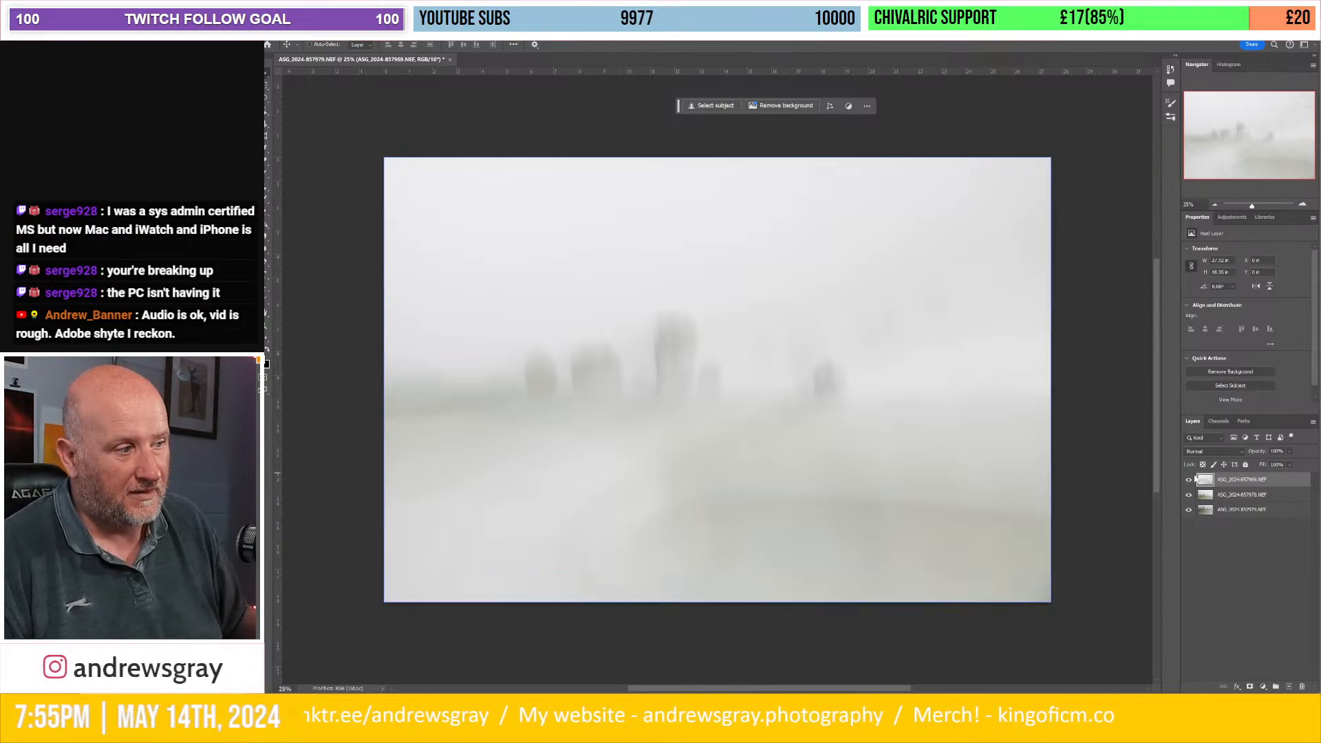
Select all three photo layers and set their blend mode to Multiply
shift+click(1230, 512)
click(1212, 451)
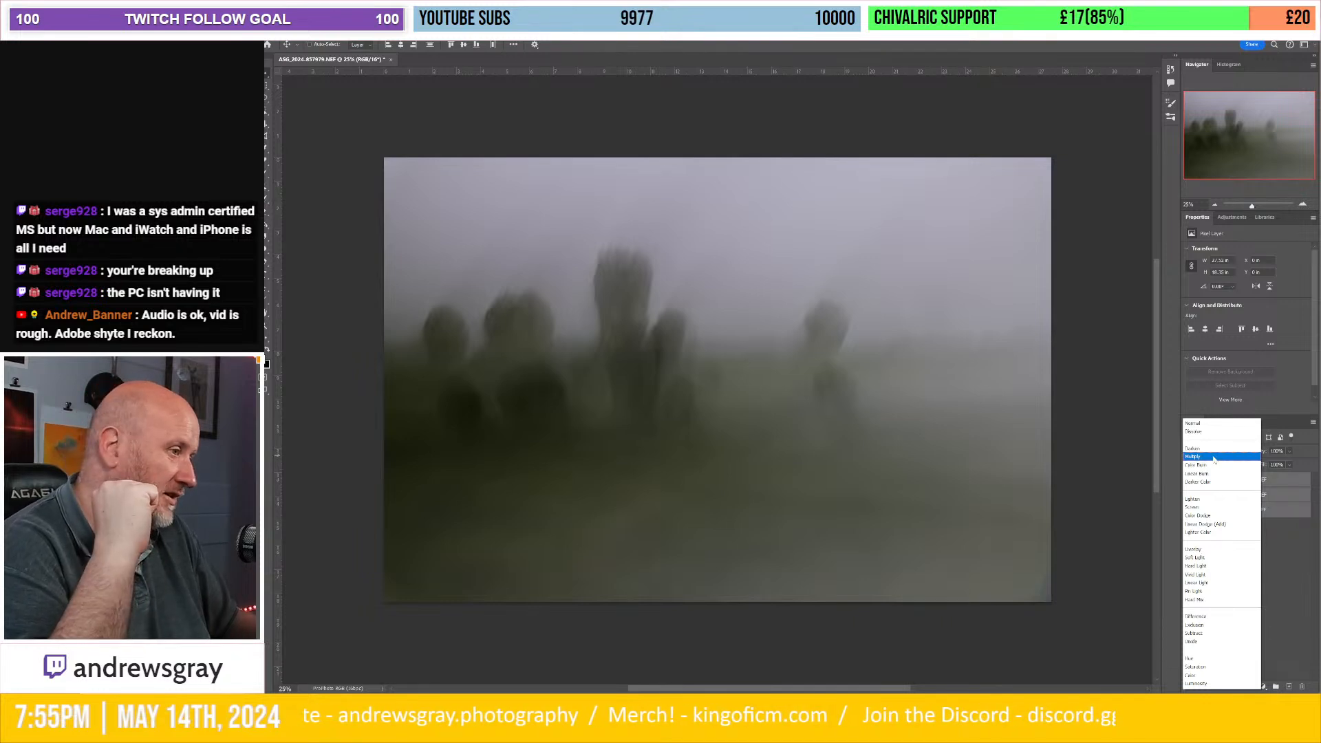
click(1213, 457)
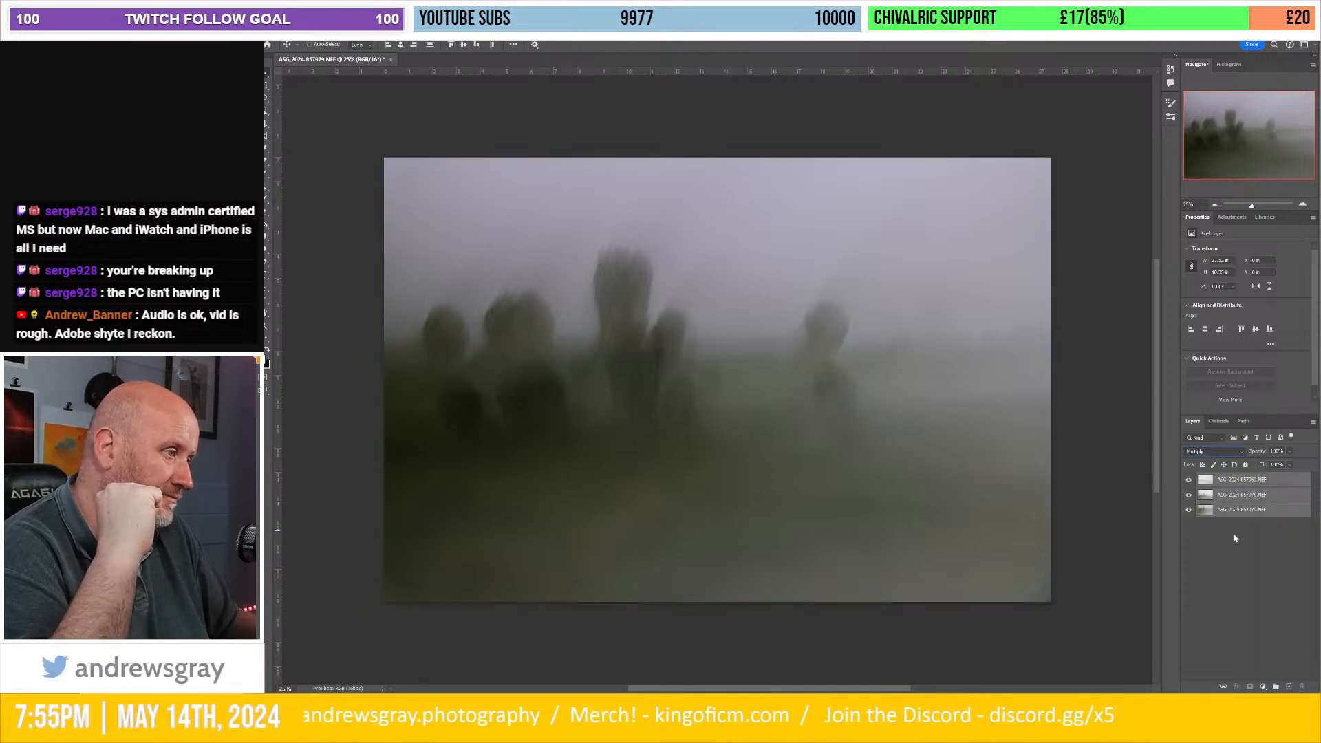
Hide the top layer, then shift the middle and bottom layers down so their tree groups overlap
click(1188, 479)
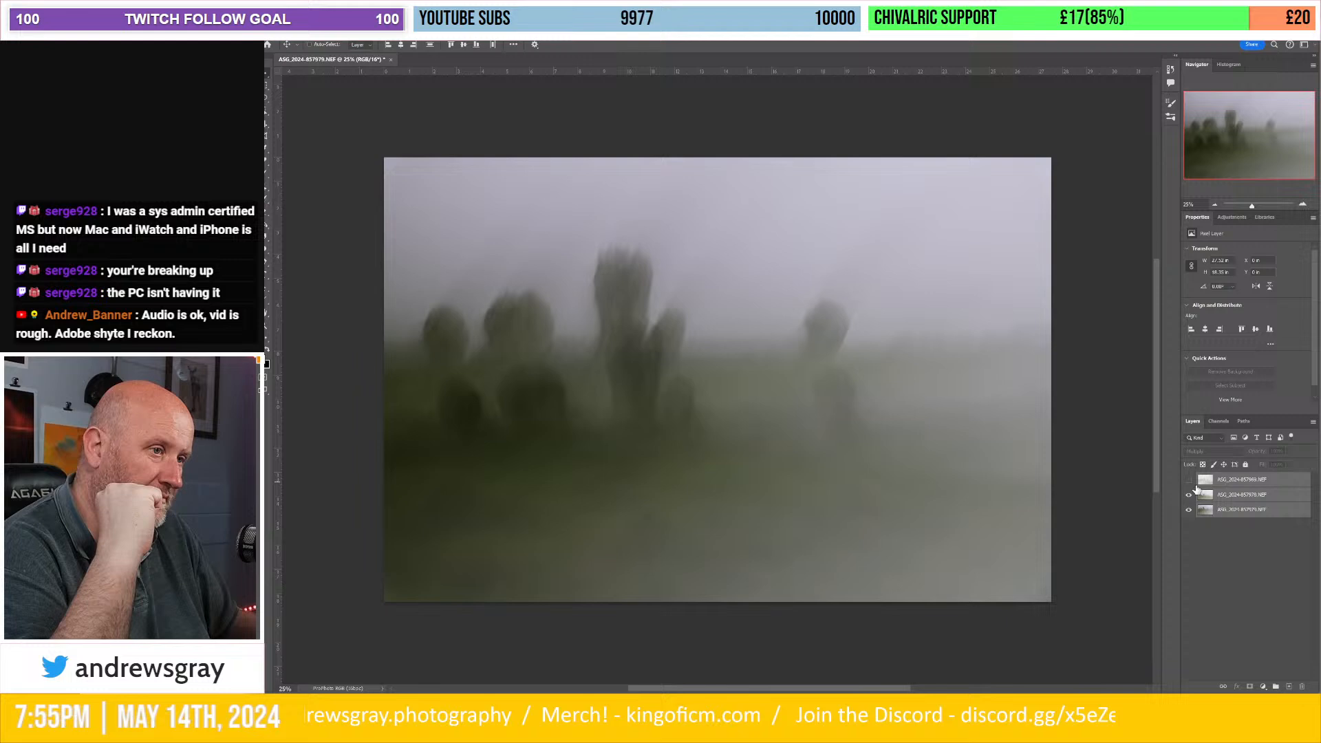
click(1245, 499)
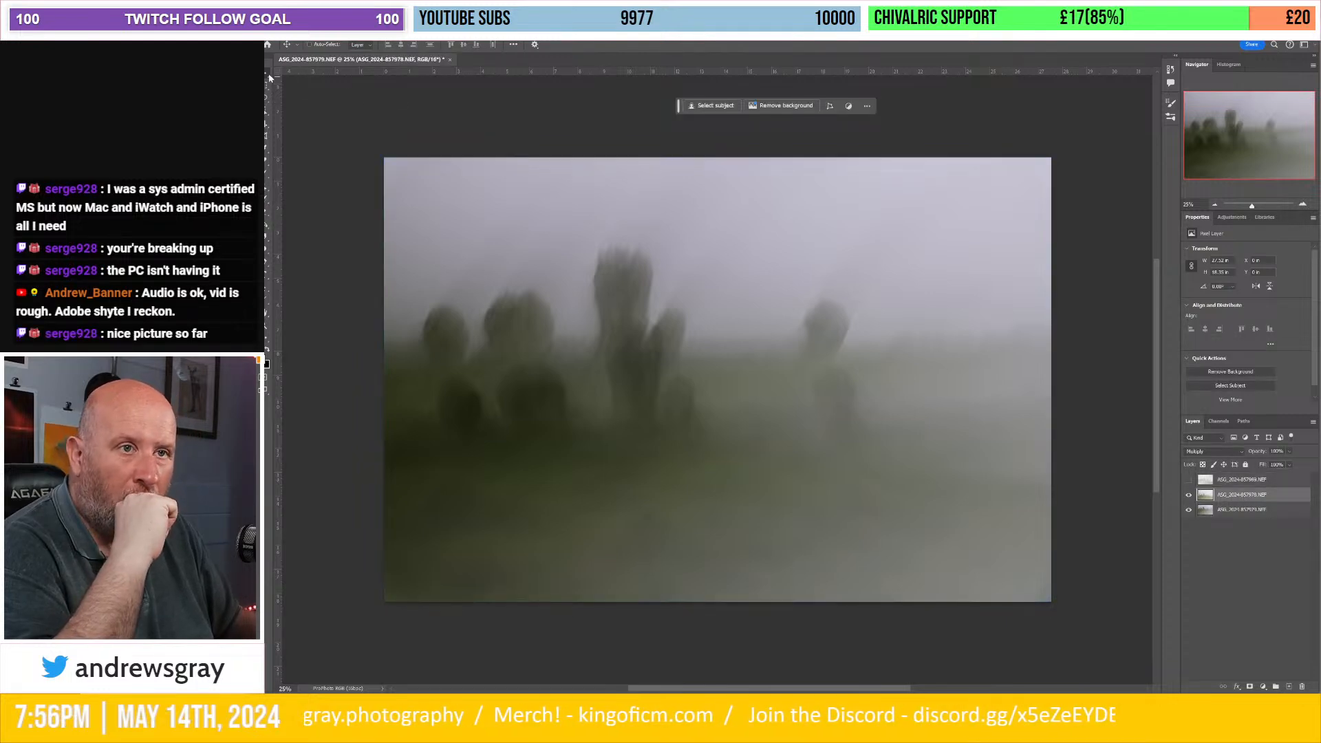
drag(488, 122, 529, 185)
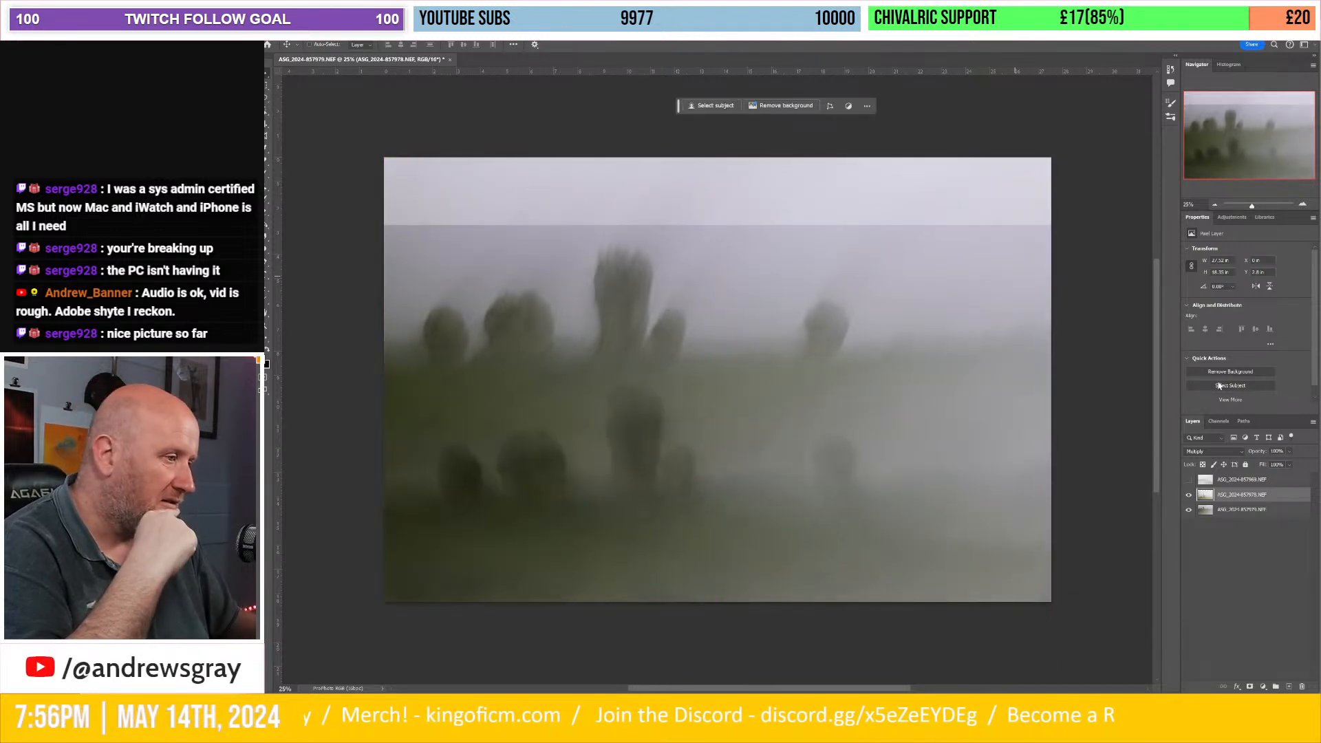
click(1201, 496)
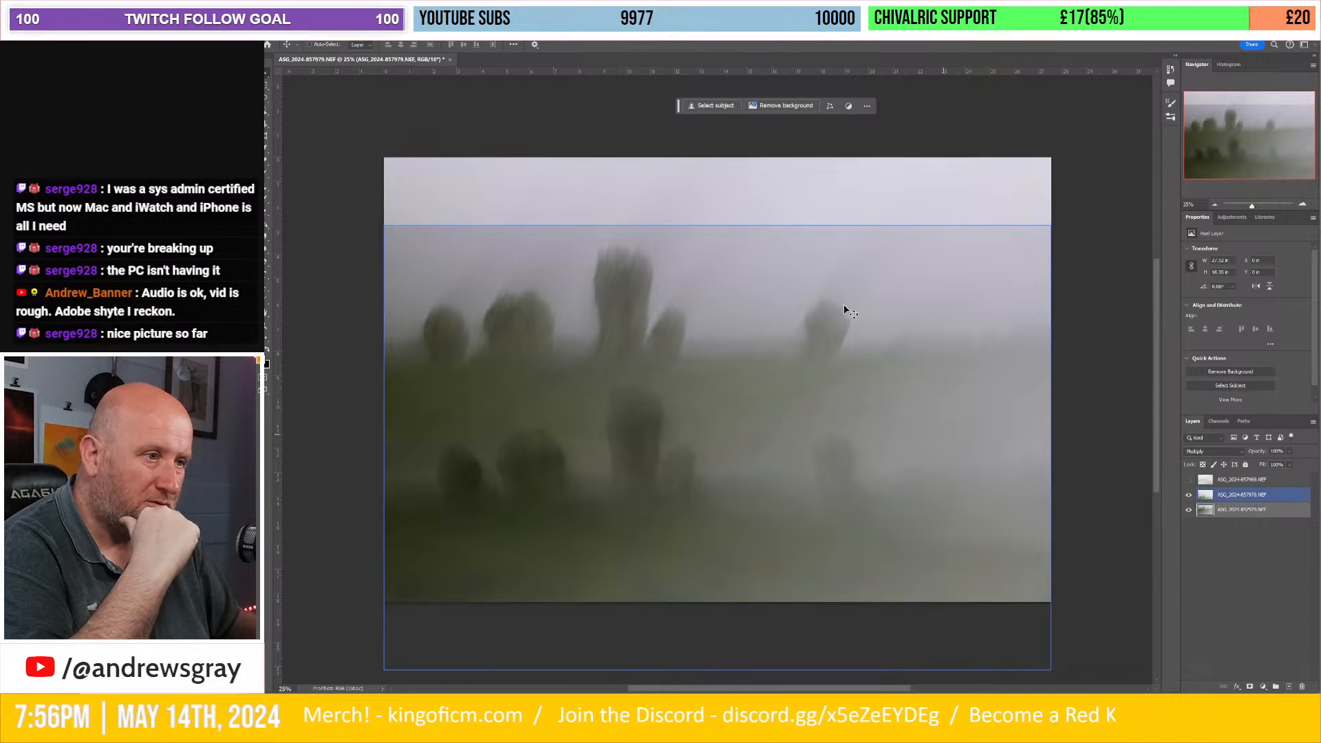
drag(845, 304, 862, 428)
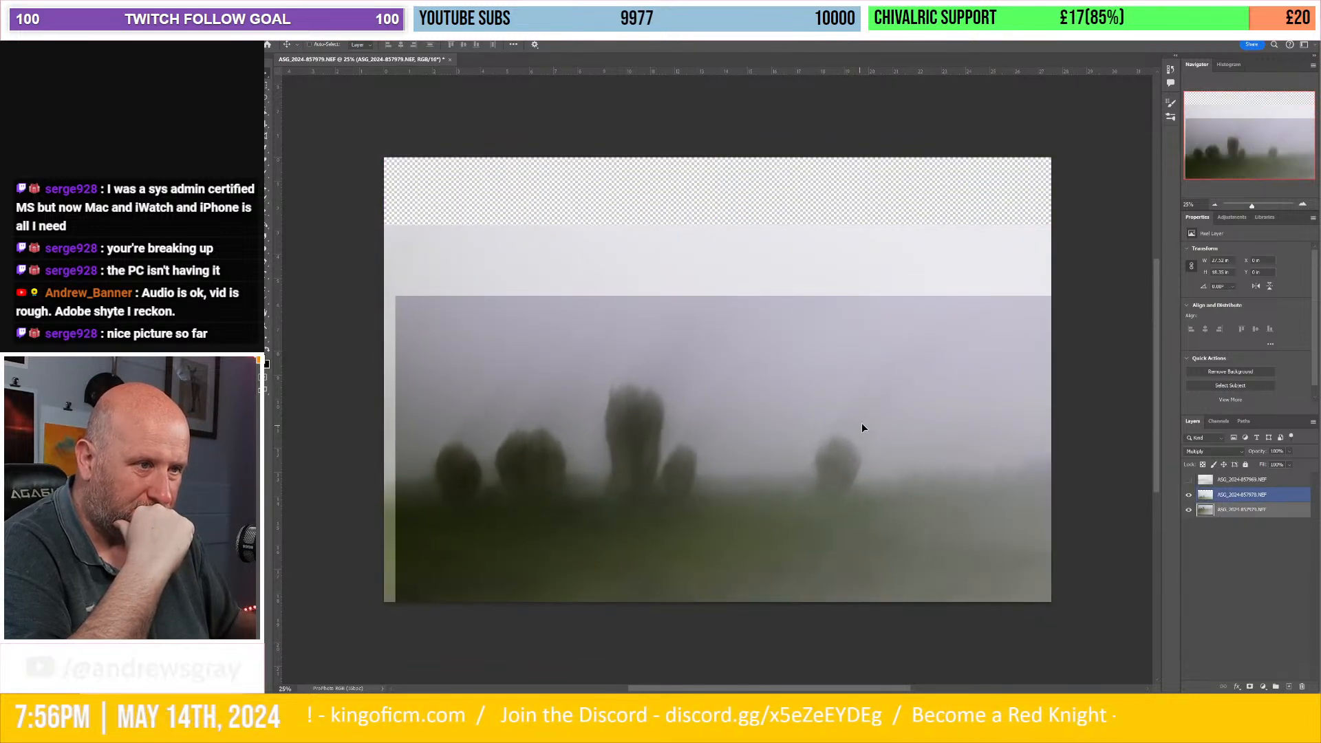
Show the top layer again and move it down and to the left over the other tree groups
click(1189, 481)
click(1238, 479)
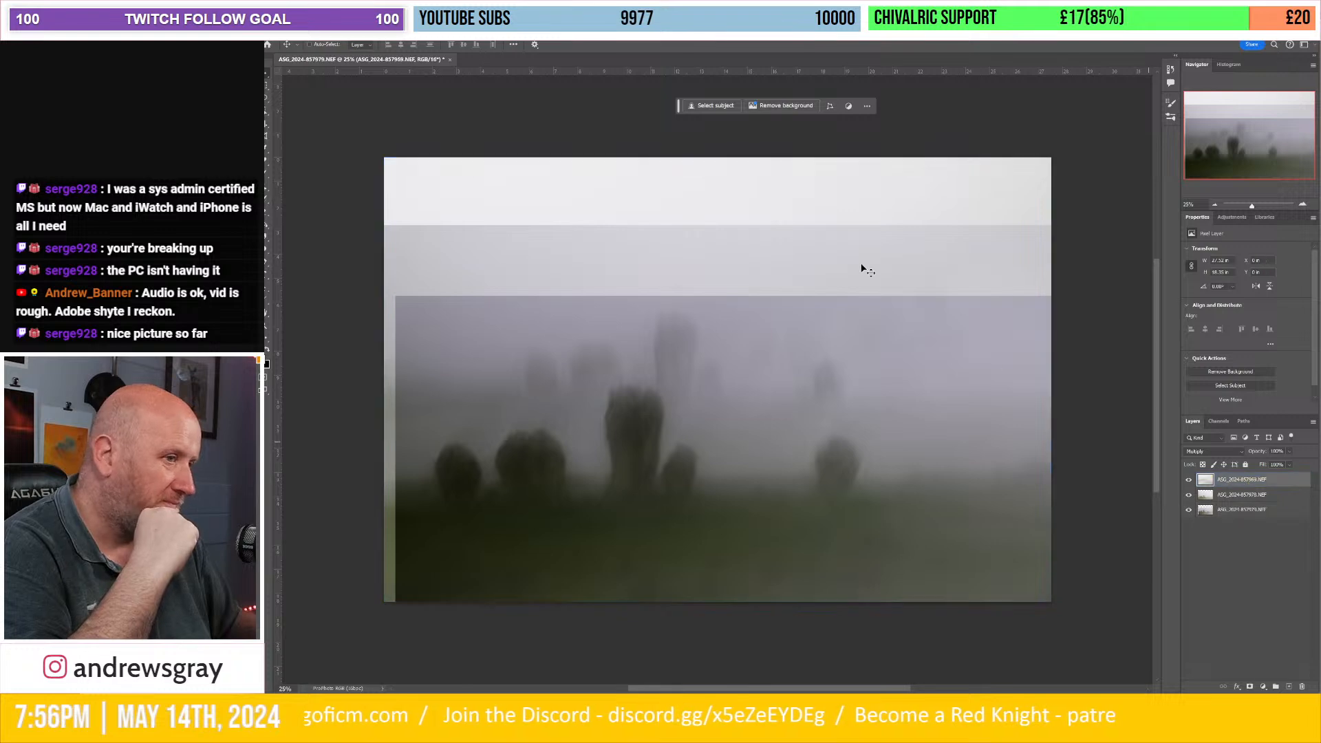
drag(864, 269, 769, 302)
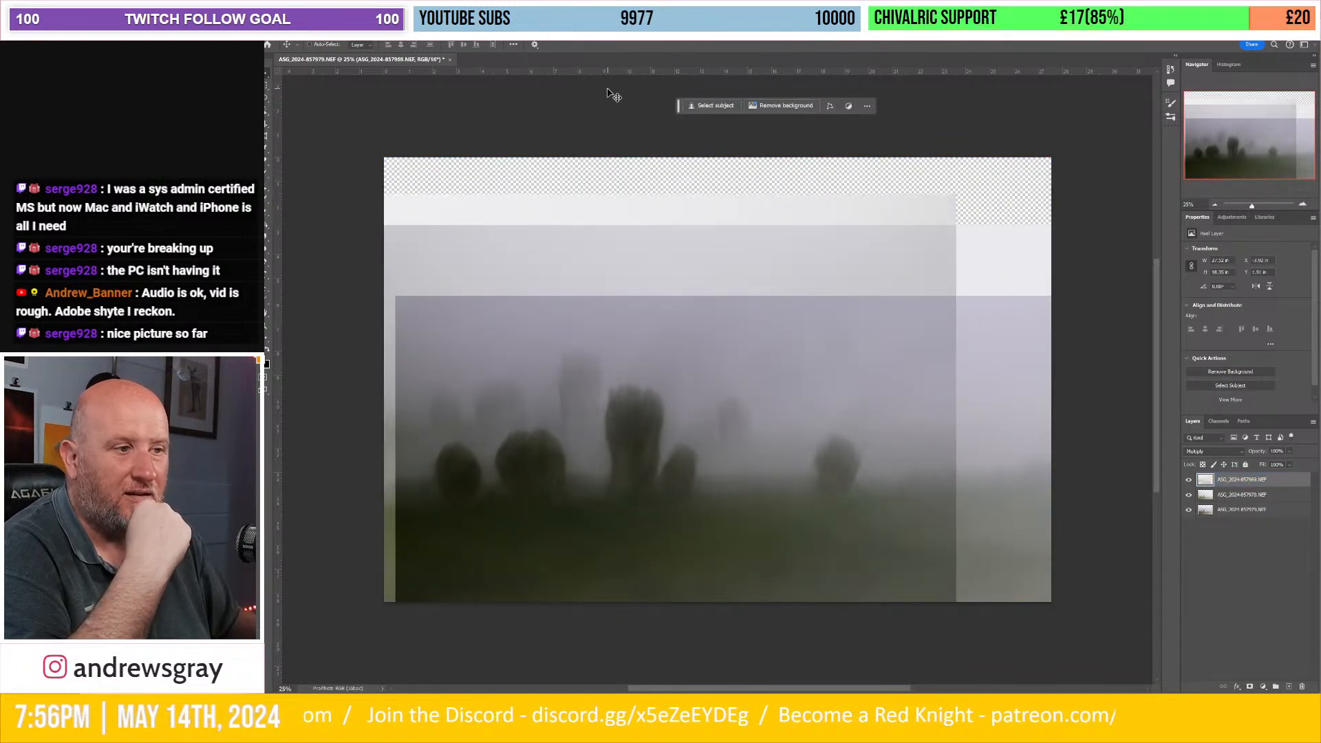
Scale the top layer to about 134% and move it down so its trees line up with the ones below
click(289, 35)
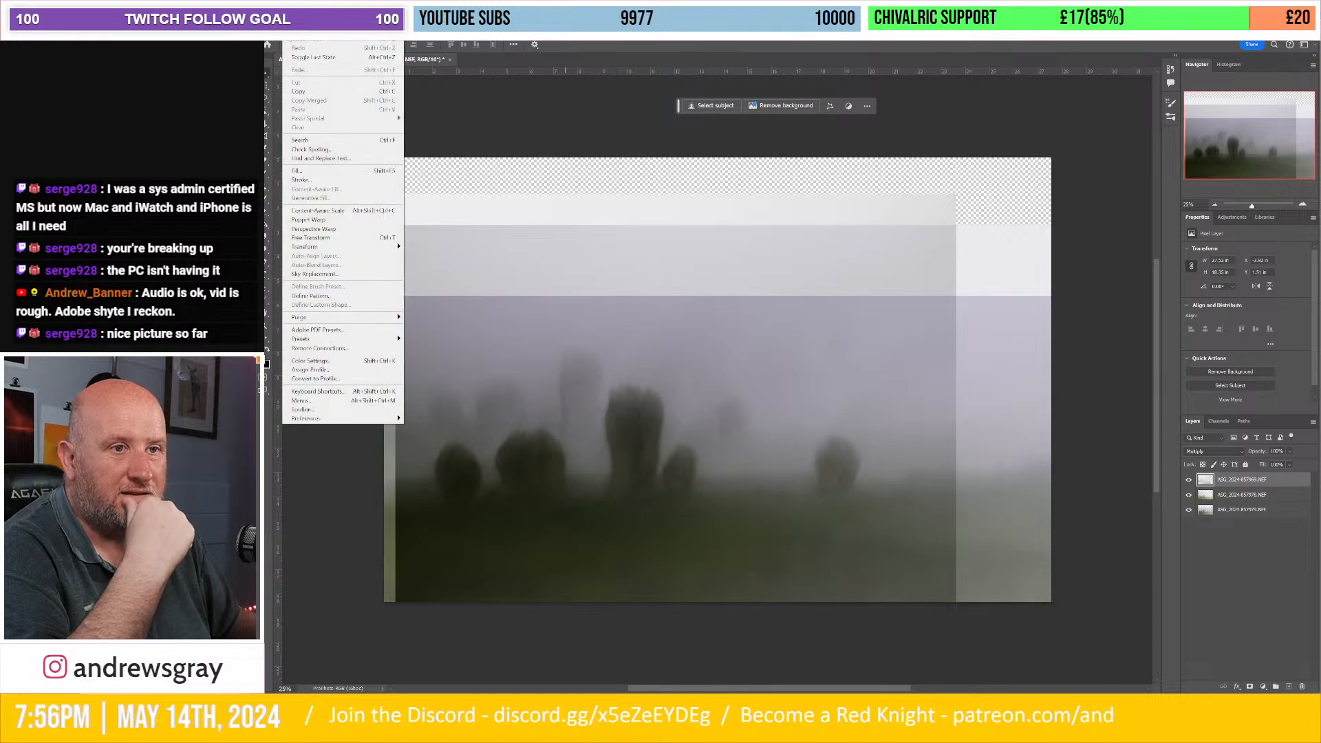
mouse_move(352, 247)
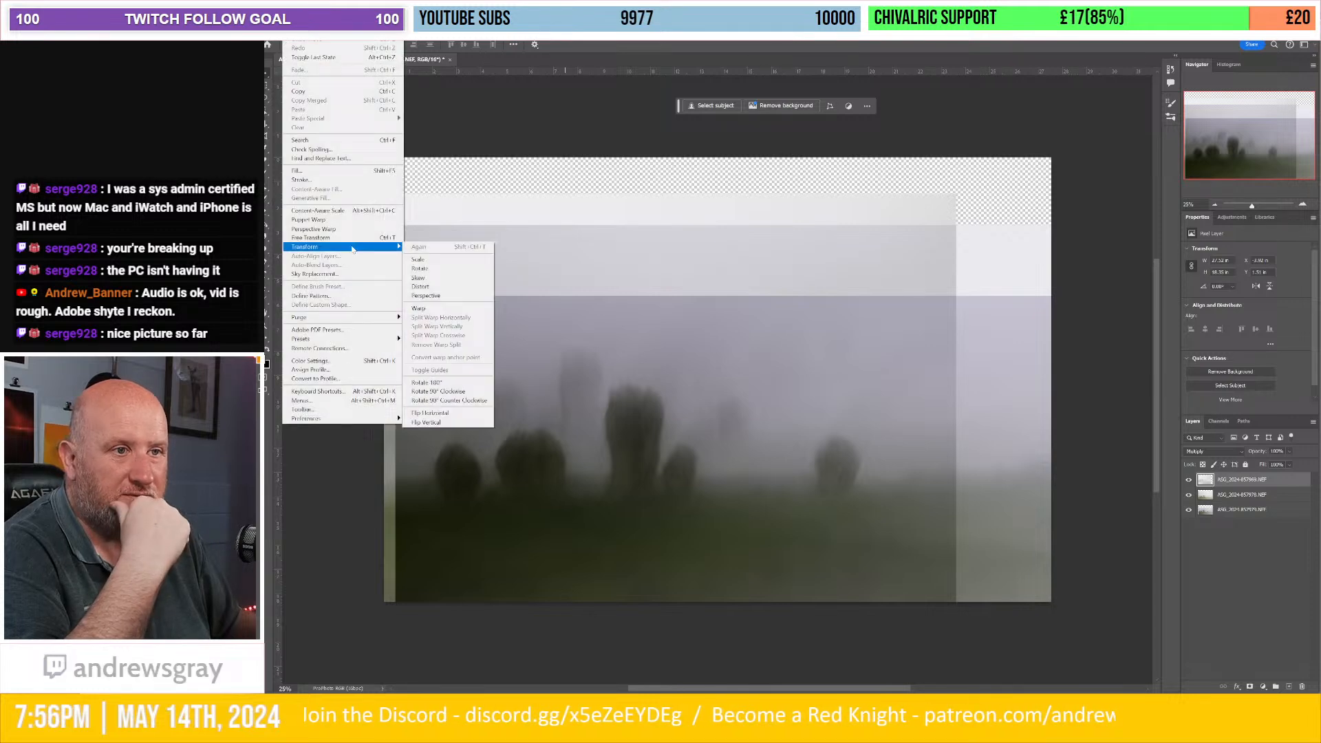
click(417, 260)
drag(953, 195, 1104, 109)
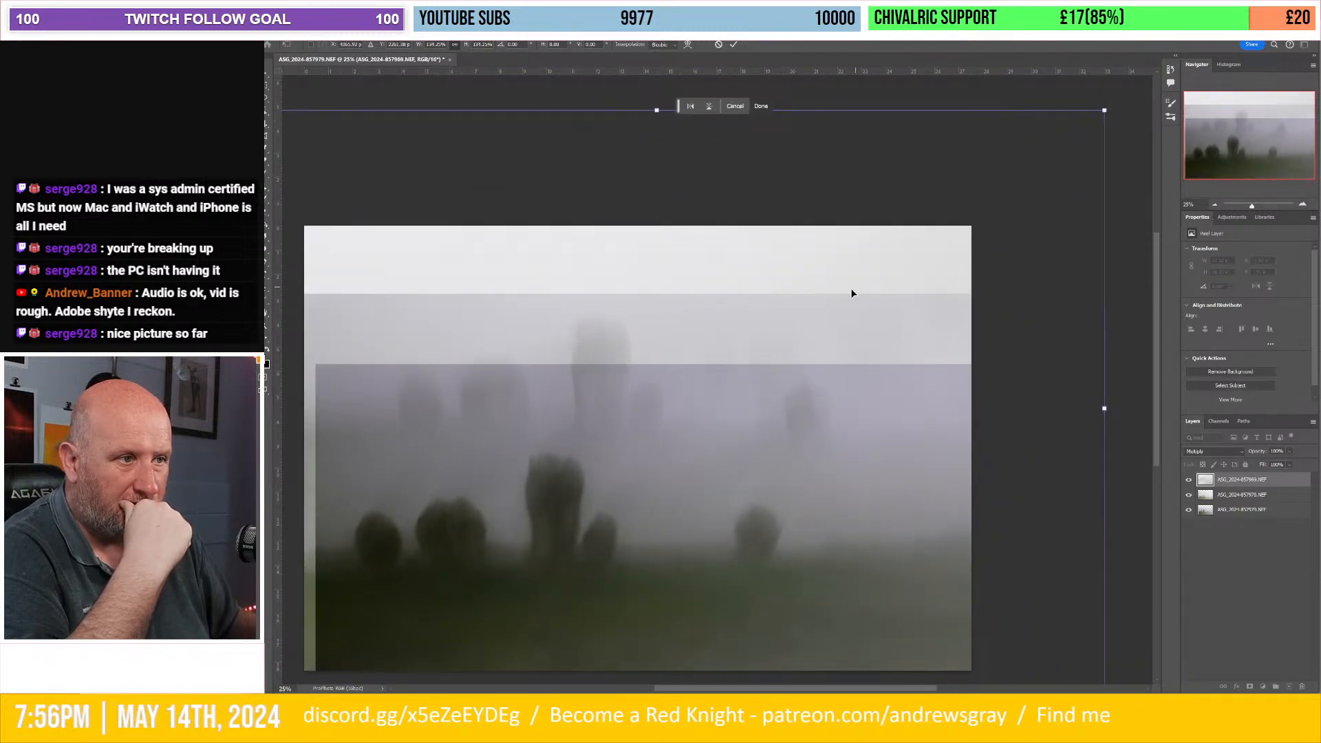
drag(852, 294, 776, 441)
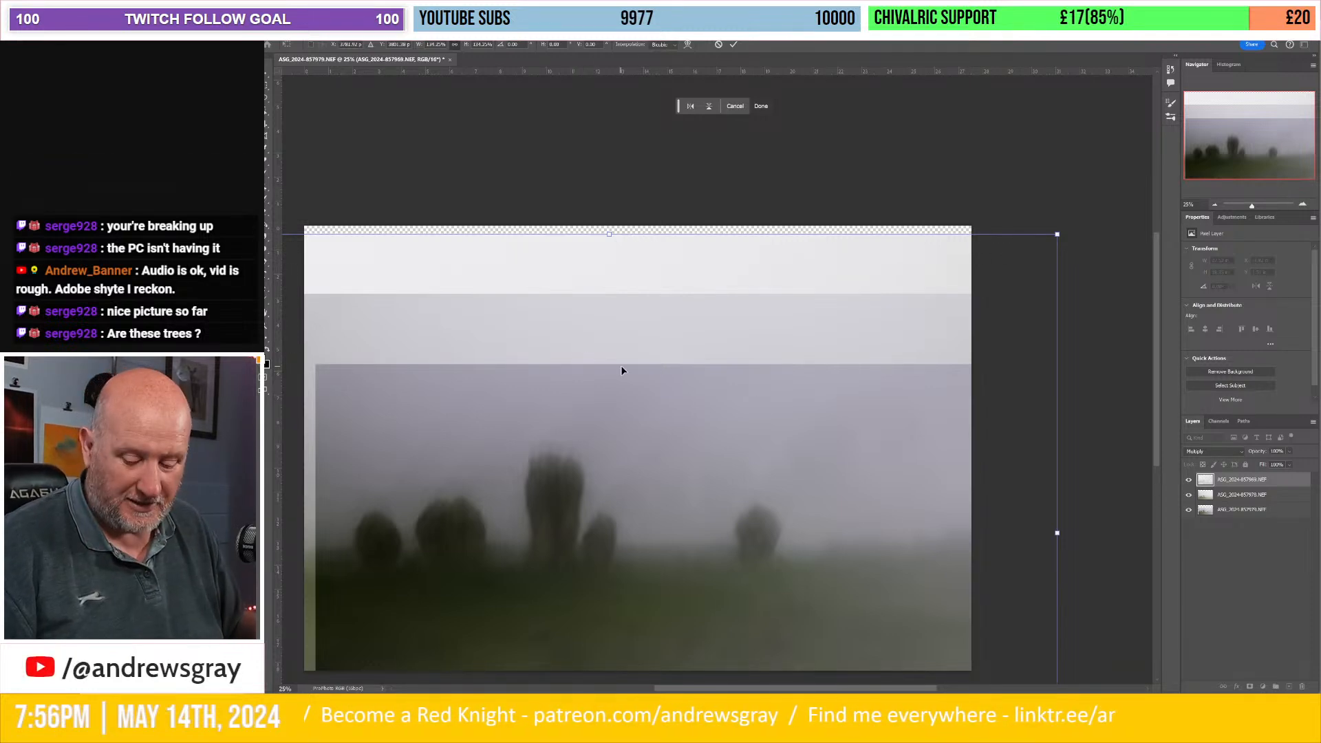
scroll(633, 336, down, 3)
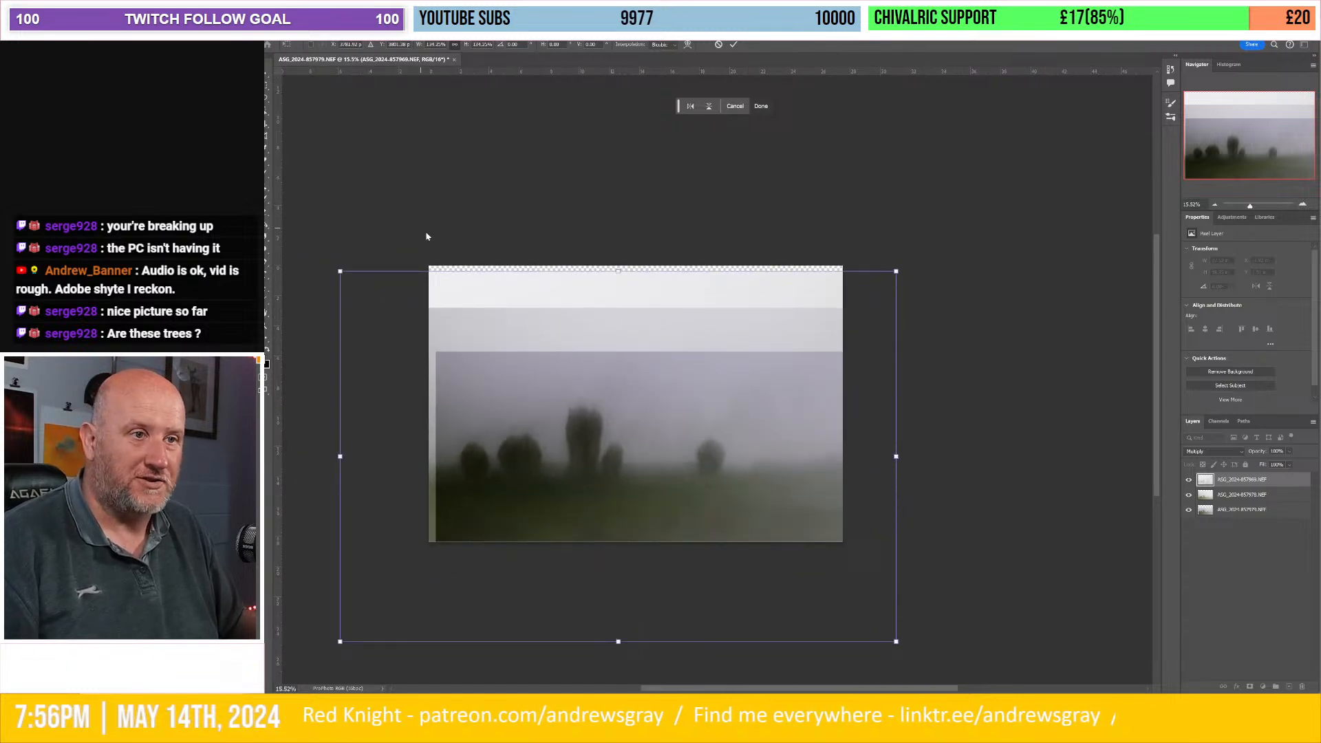
drag(442, 209, 483, 216)
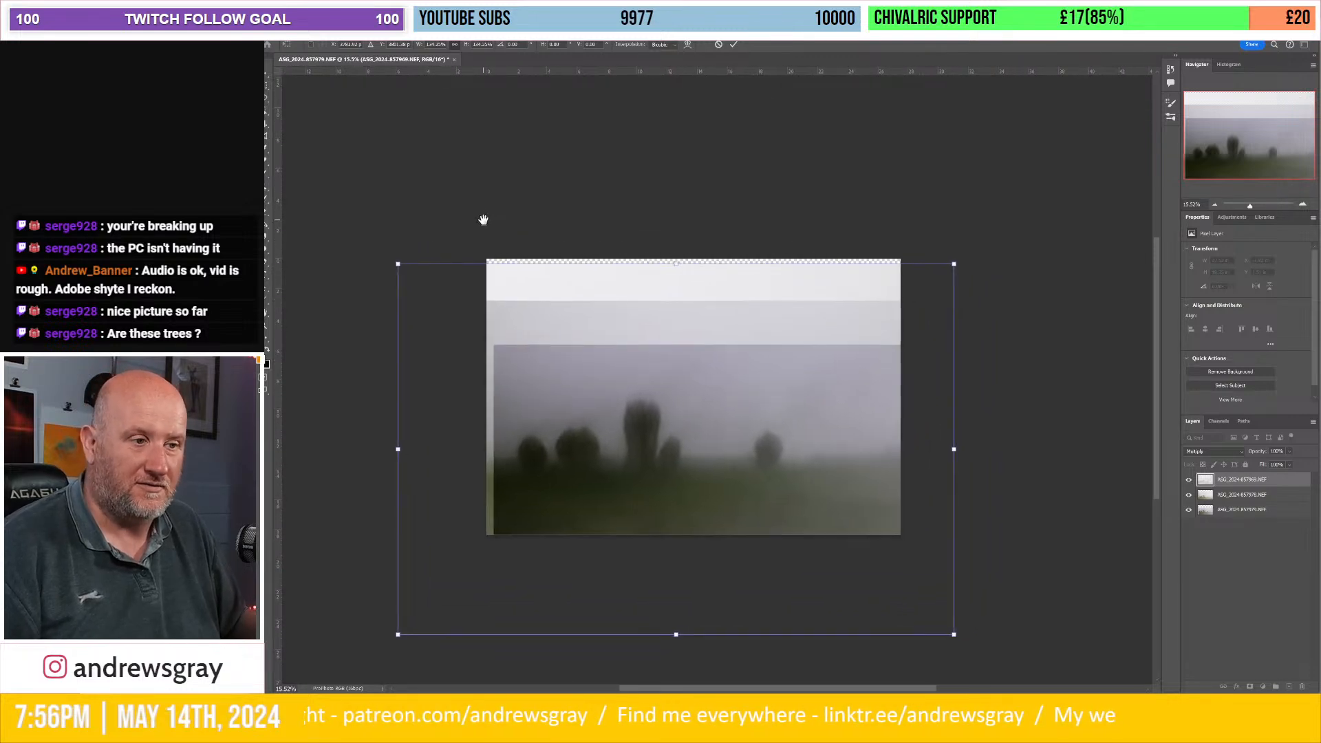
Select all three photo layers together and try the Soft Light blend mode on them
click(1233, 511)
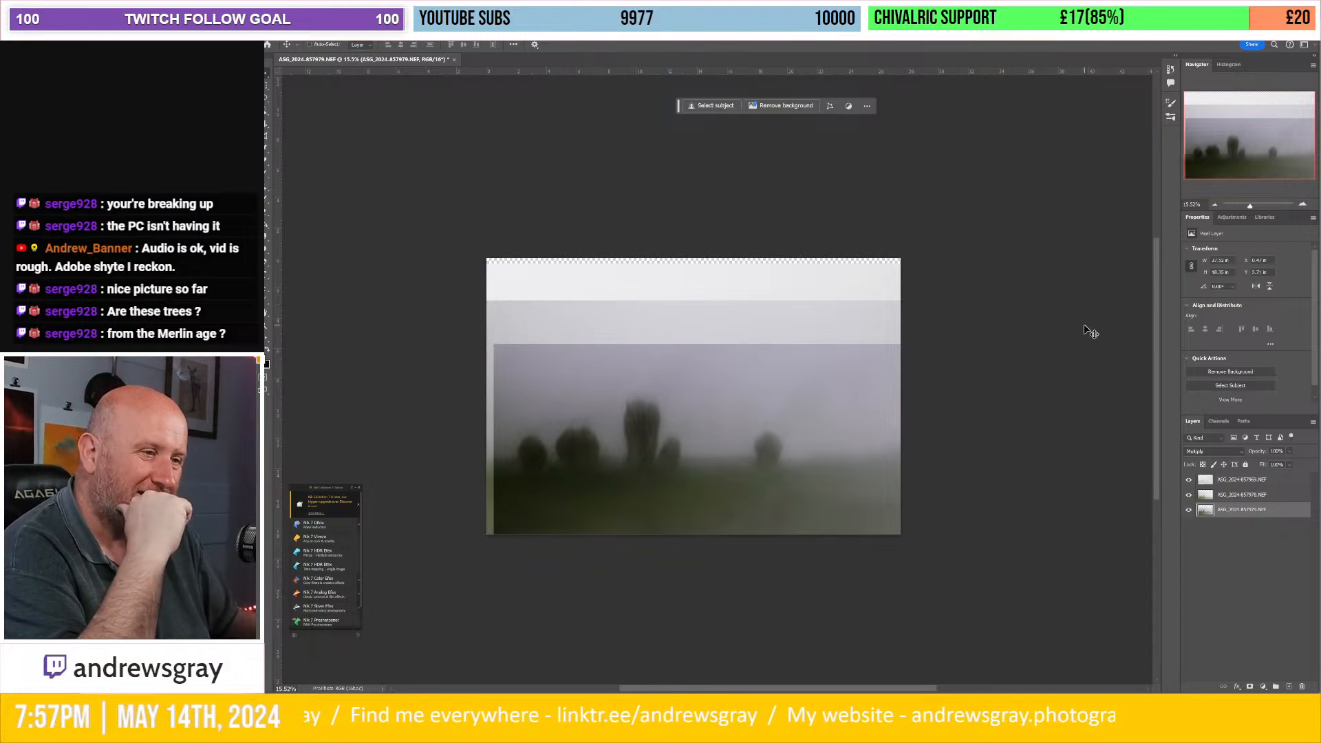
click(1241, 494)
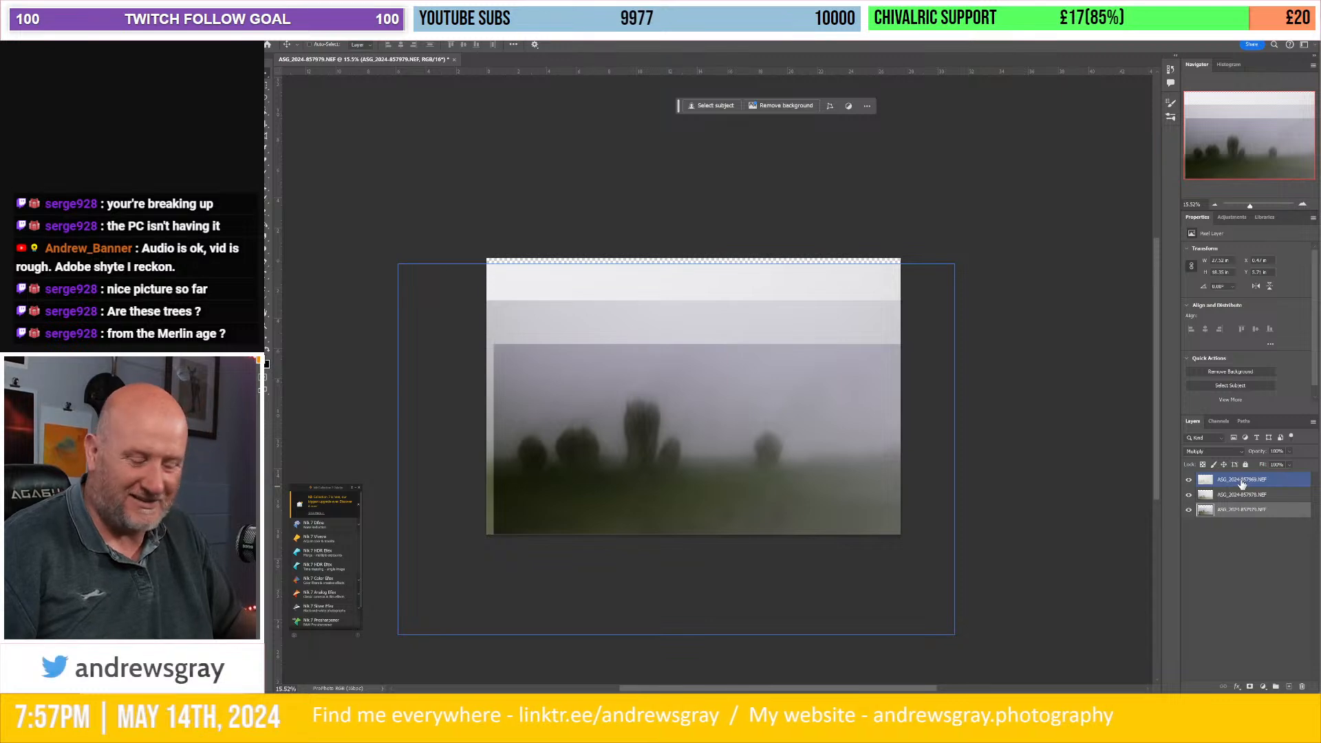
shift+click(1241, 481)
click(1220, 451)
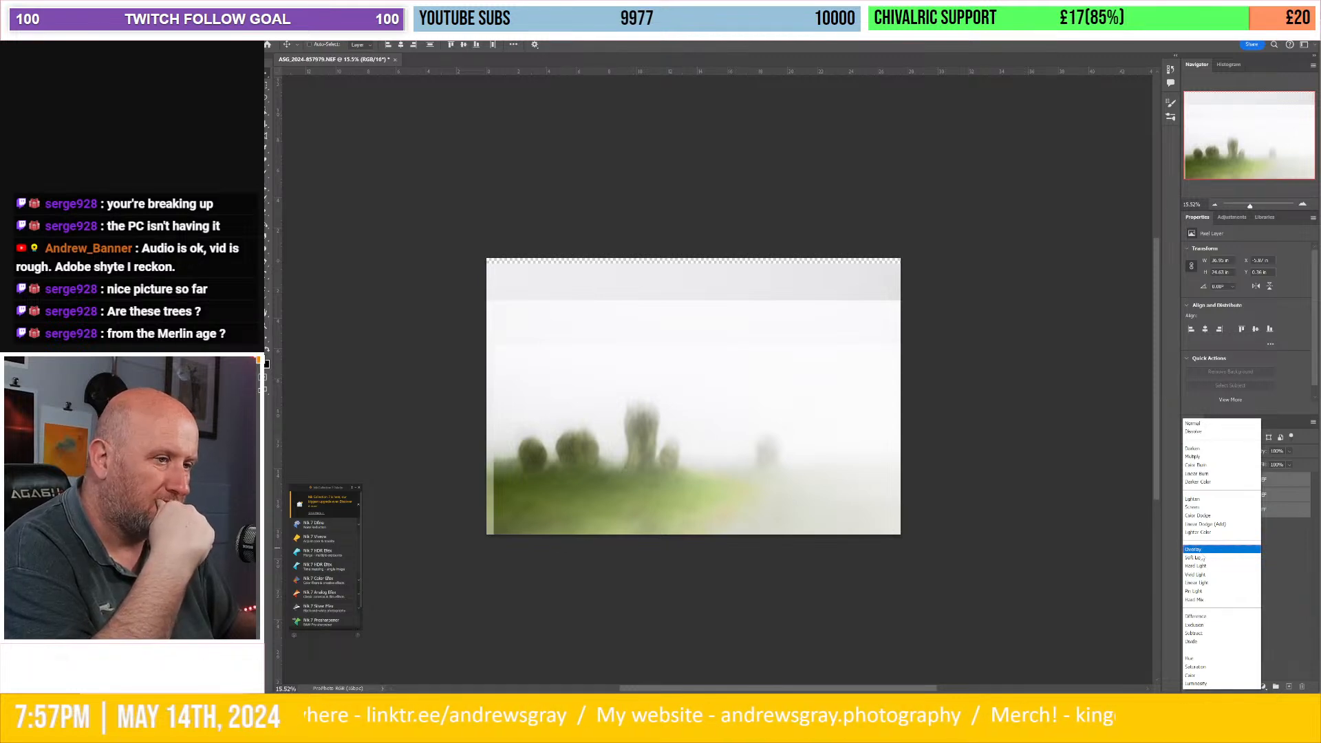
click(1200, 557)
Try Darker Color on the three selected photo layers, settle on the Lighten blend mode, and deselect the layers
click(1207, 448)
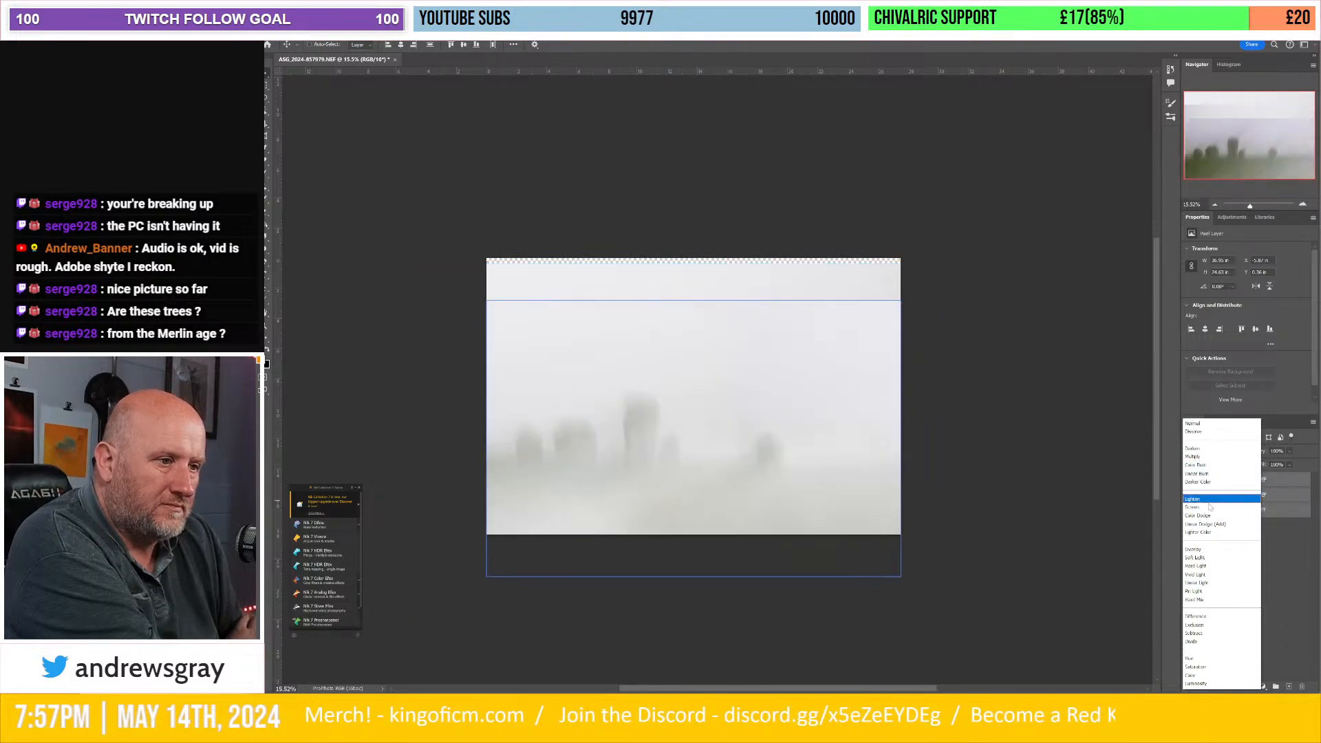
click(1207, 483)
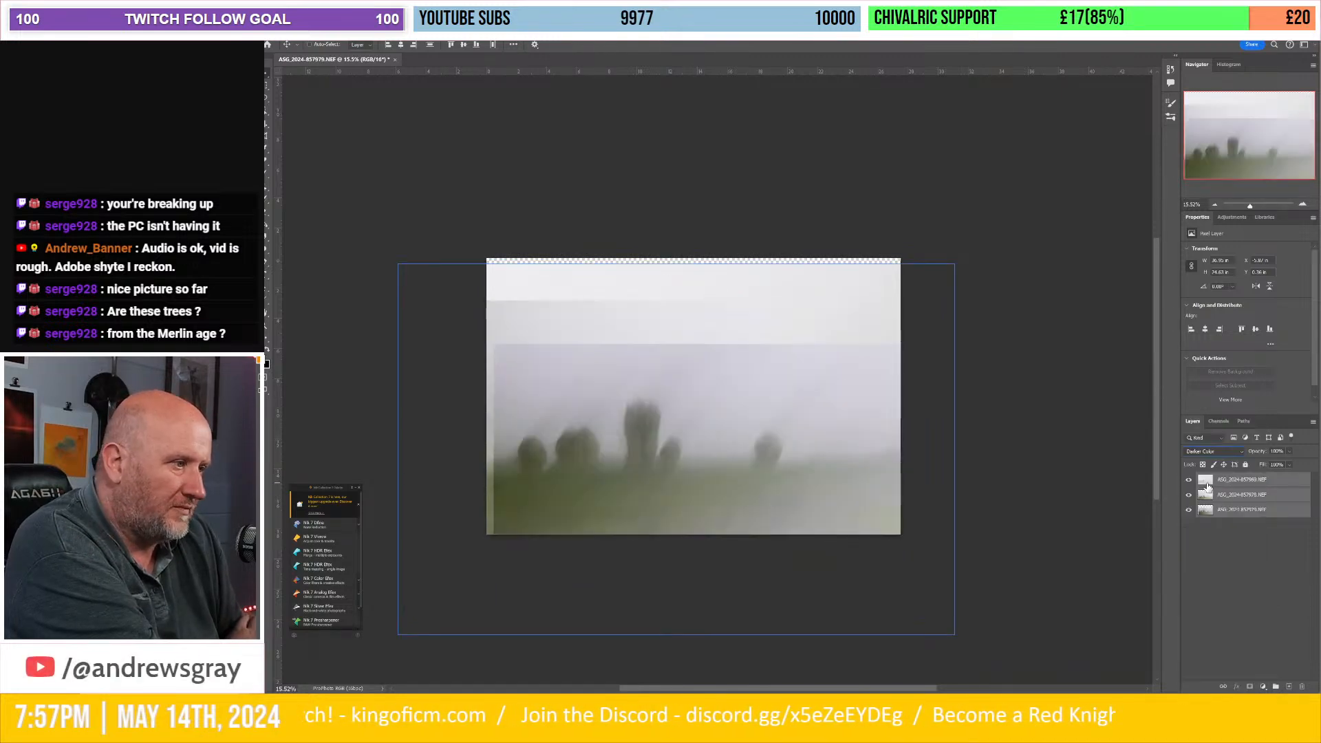
click(1207, 487)
click(1214, 452)
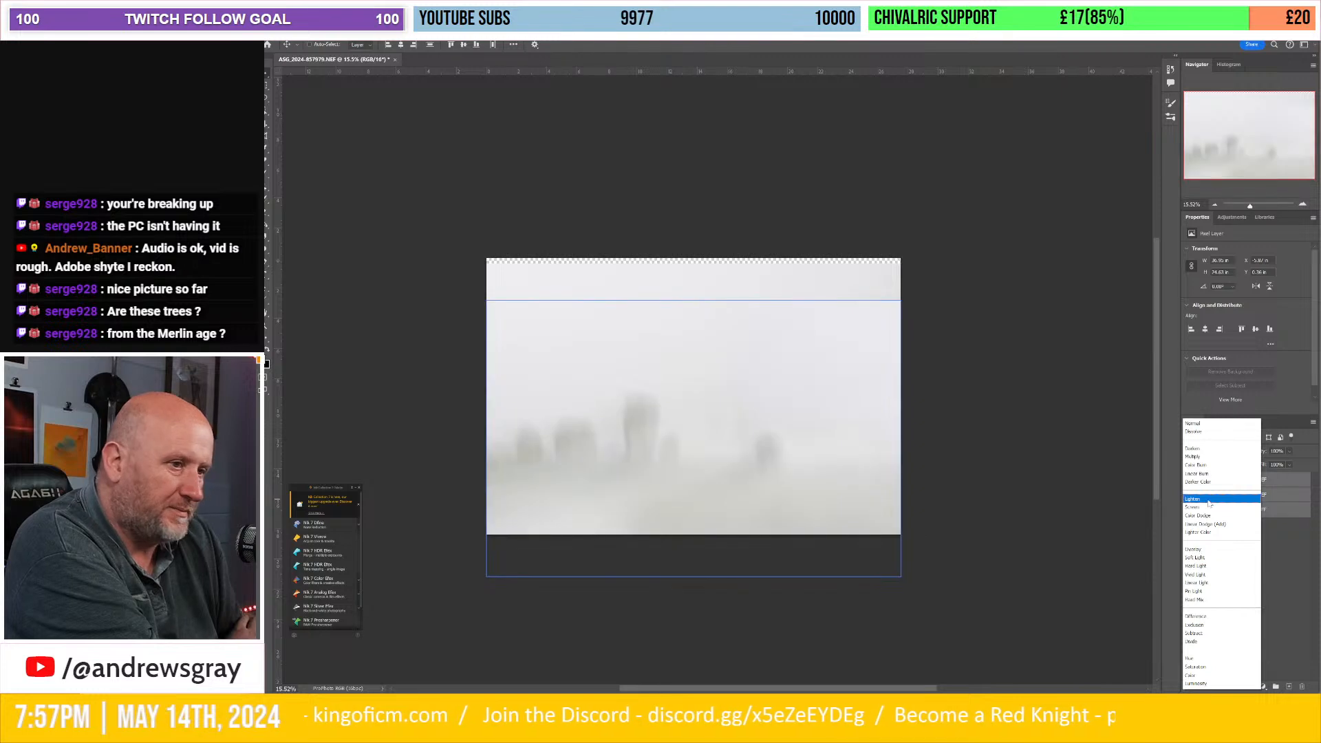
click(1208, 500)
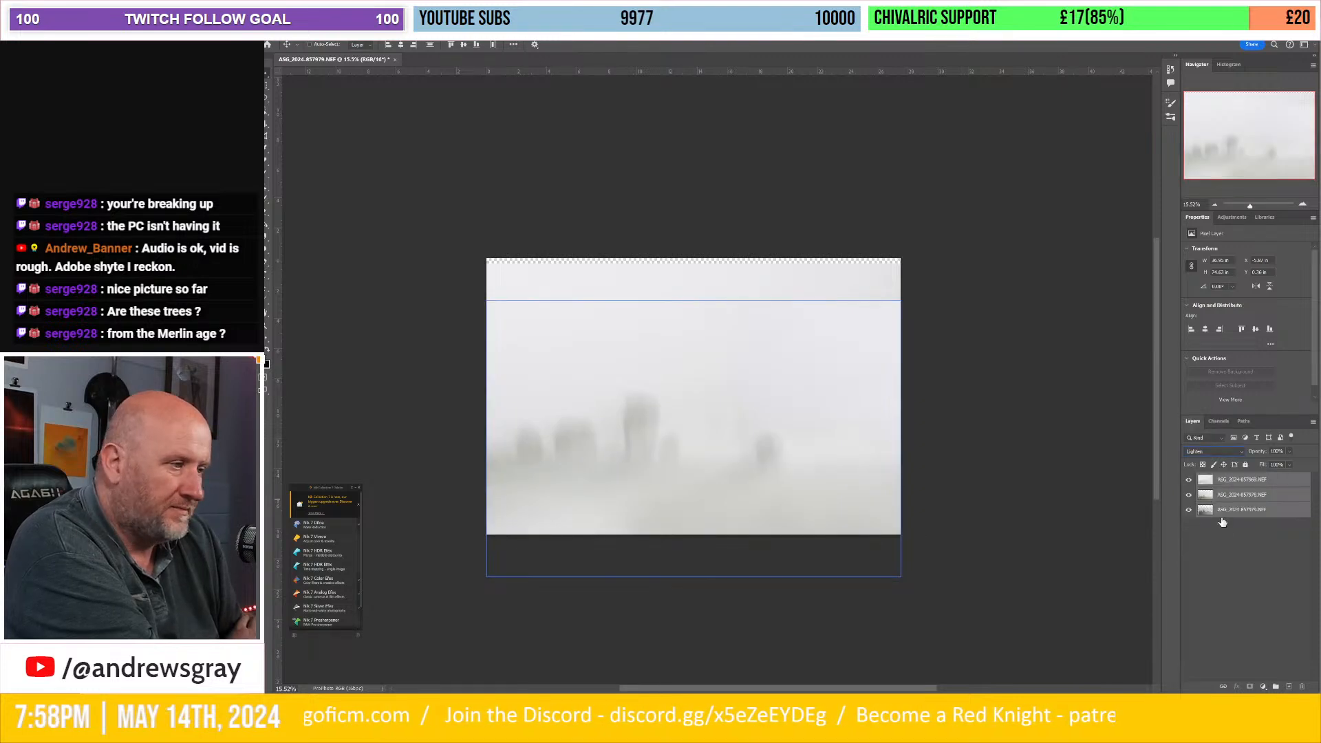
click(1275, 617)
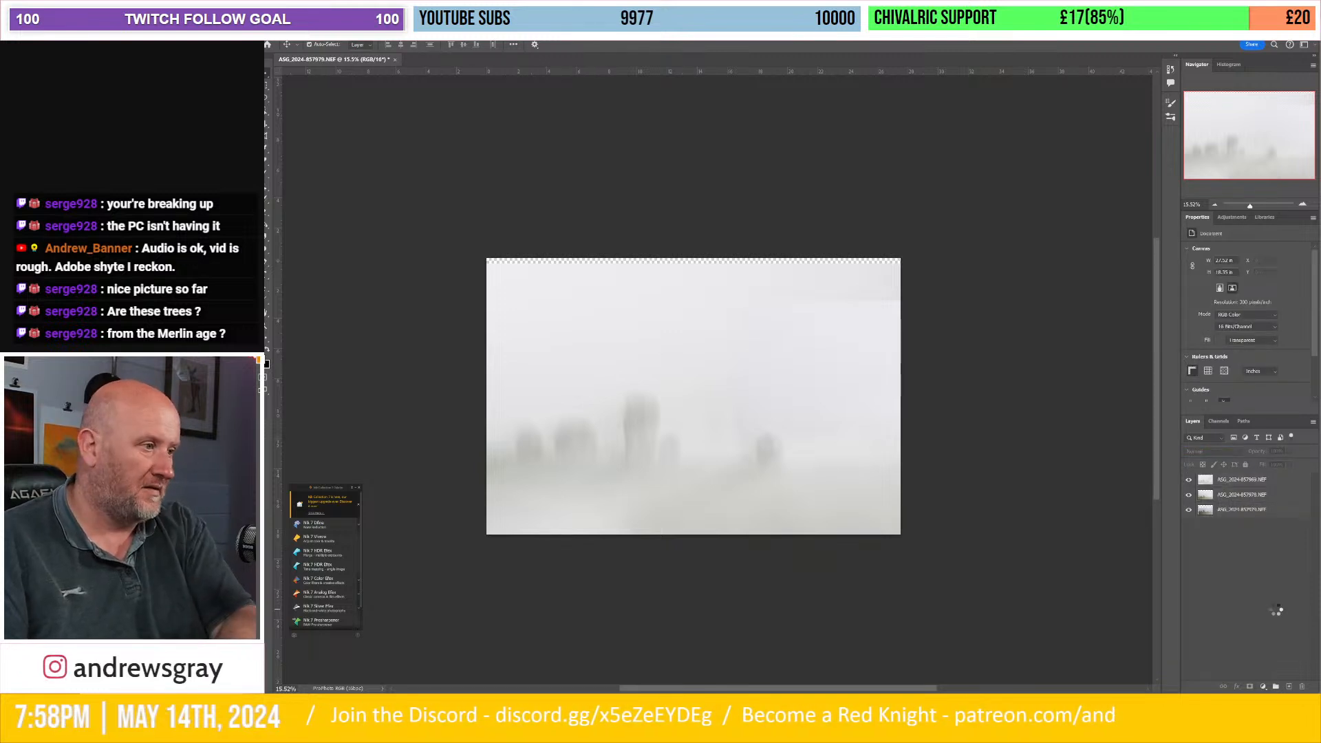
Stamp all visible layers into a new merged layer at the top and set it to Multiply
key(ctrl+shift+alt+e)
click(1214, 452)
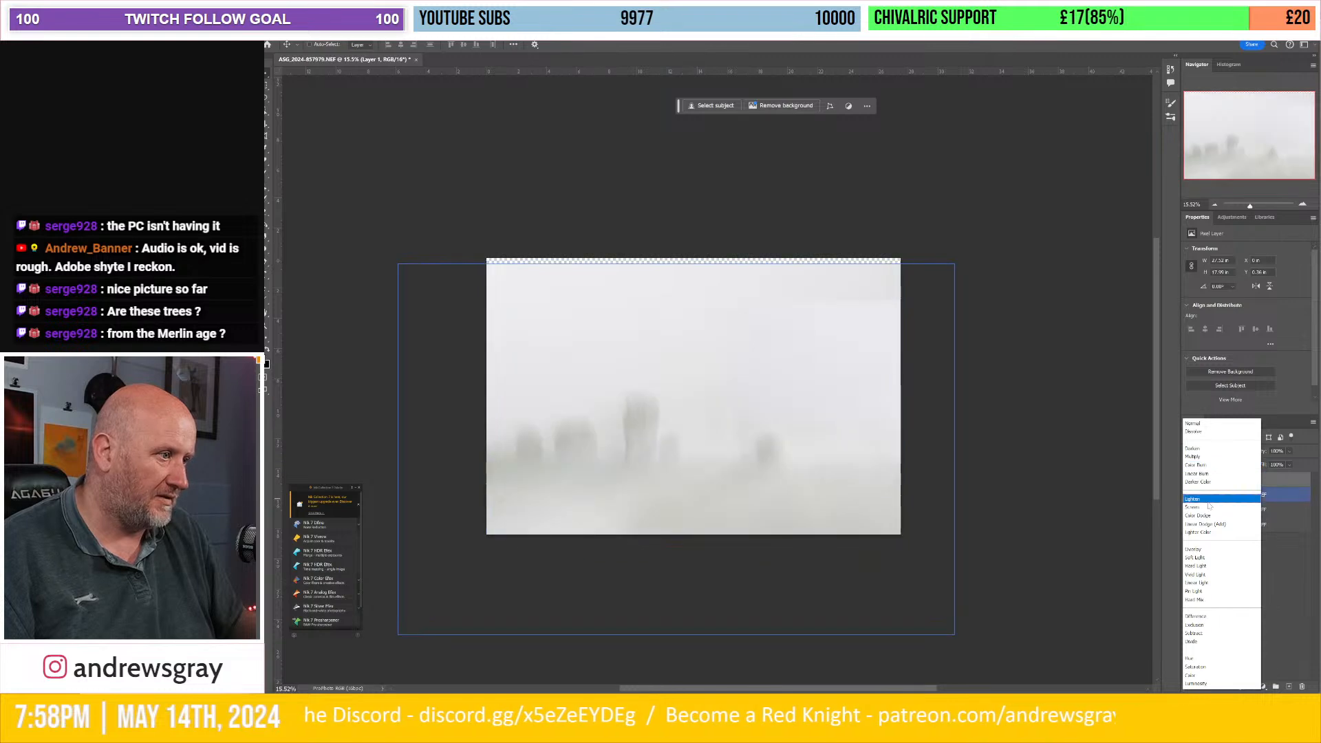
click(1215, 457)
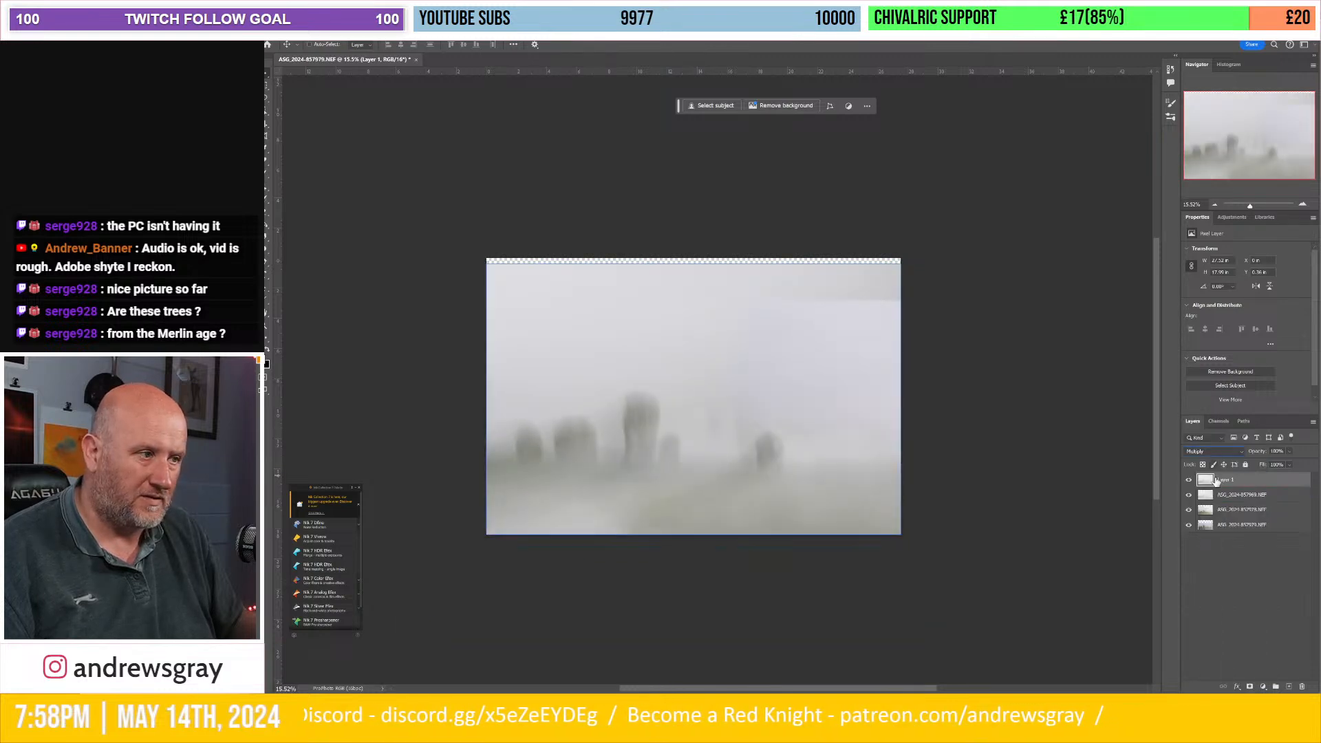
Compare the image with and without the merged Multiply layer, leaving that layer hidden
click(1189, 481)
click(1188, 481)
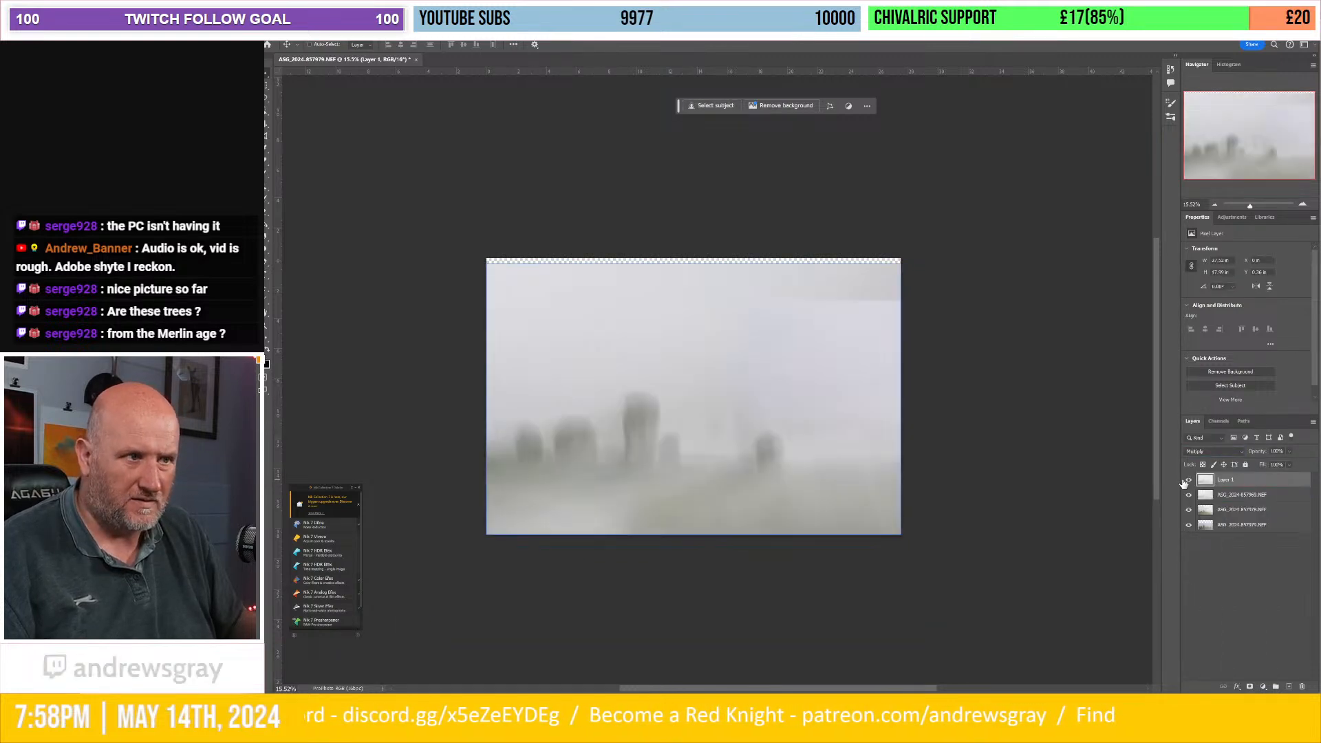
click(1187, 482)
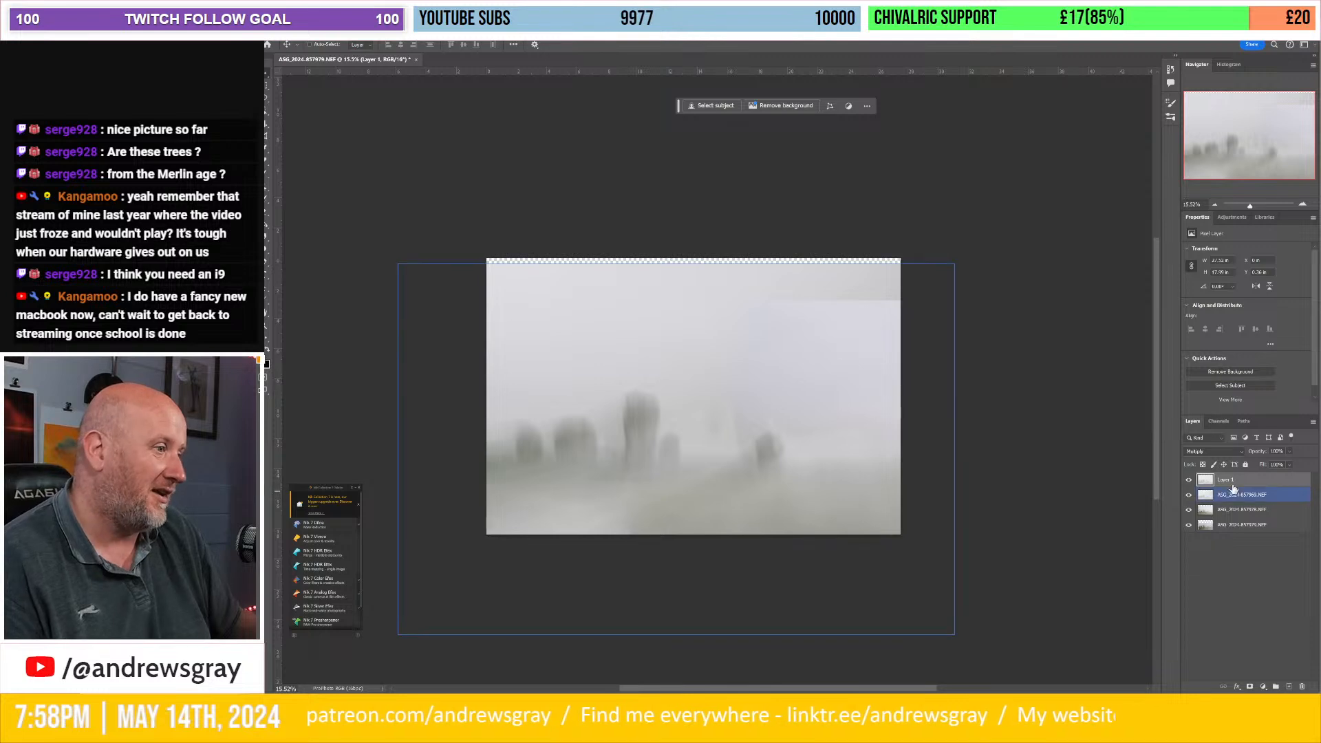
click(1188, 480)
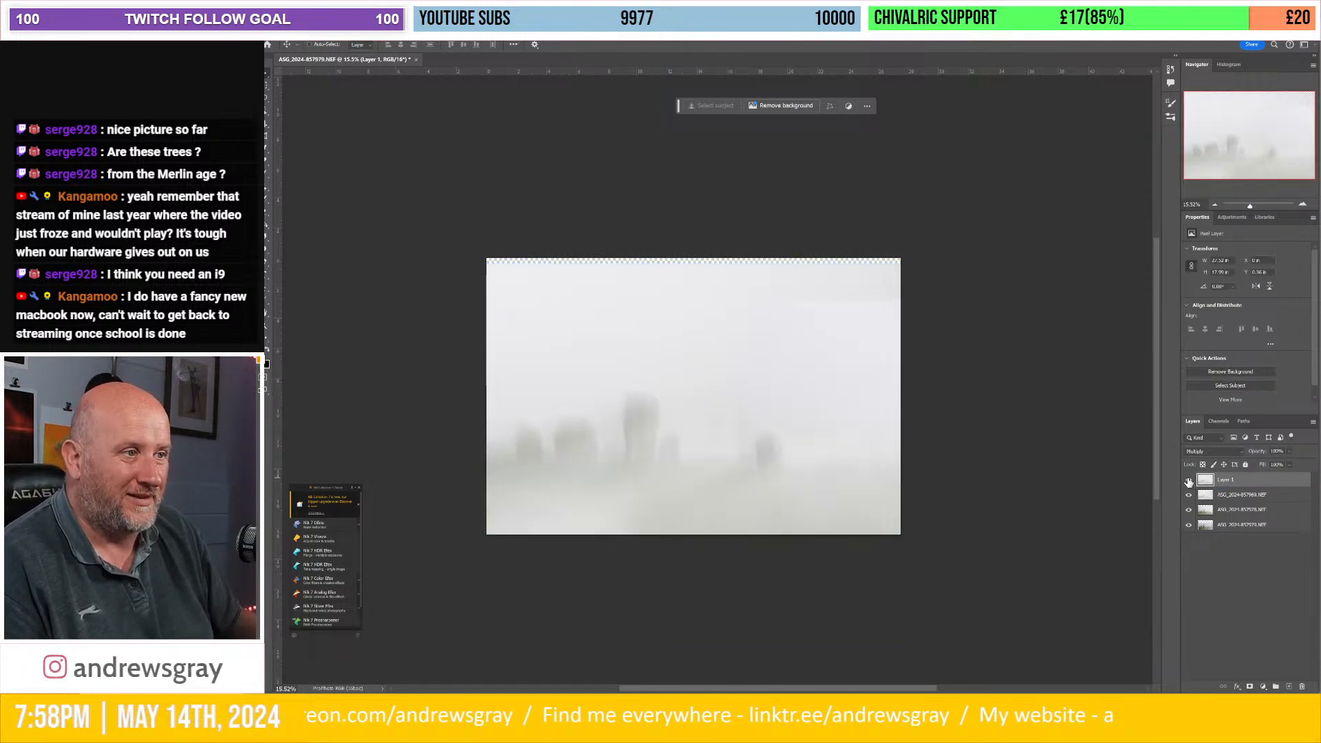
click(1188, 480)
click(1188, 480)
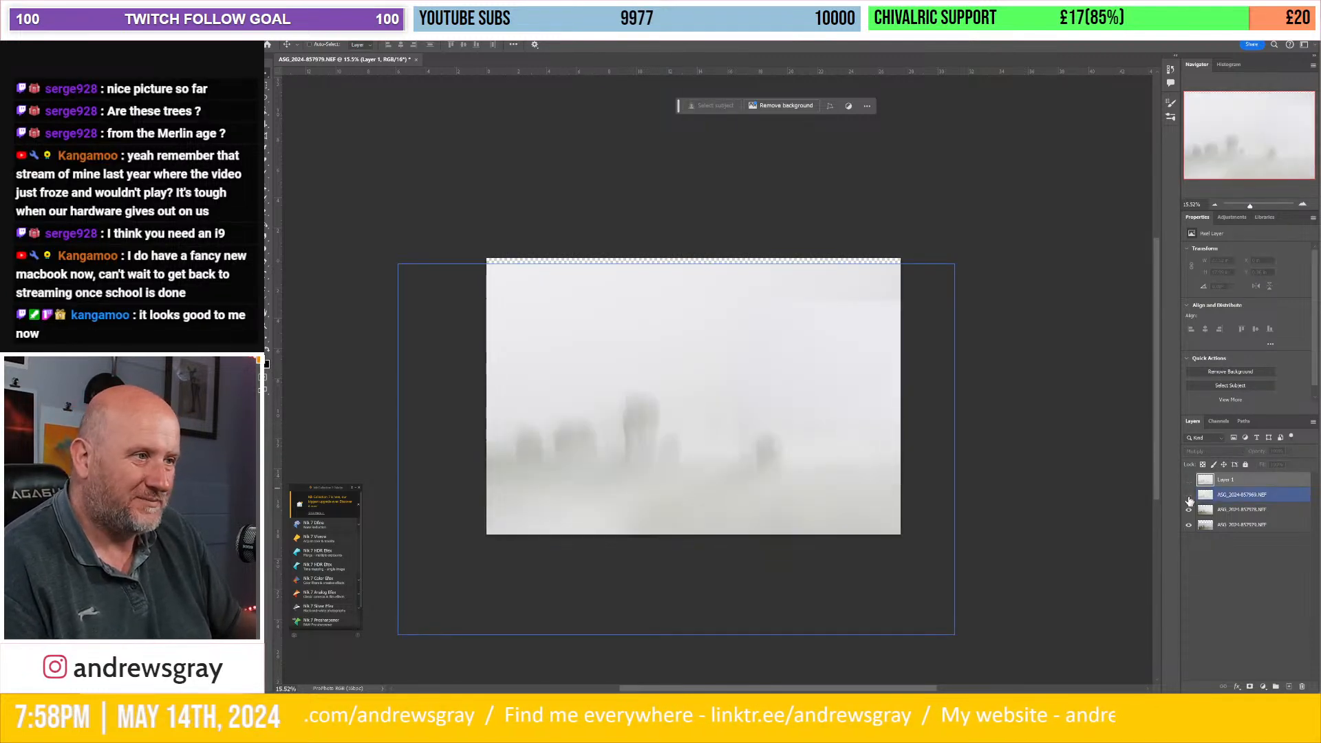
Toggle the visibility of each of the three photo layers to check what each contributes to the blend
click(1189, 500)
click(1188, 499)
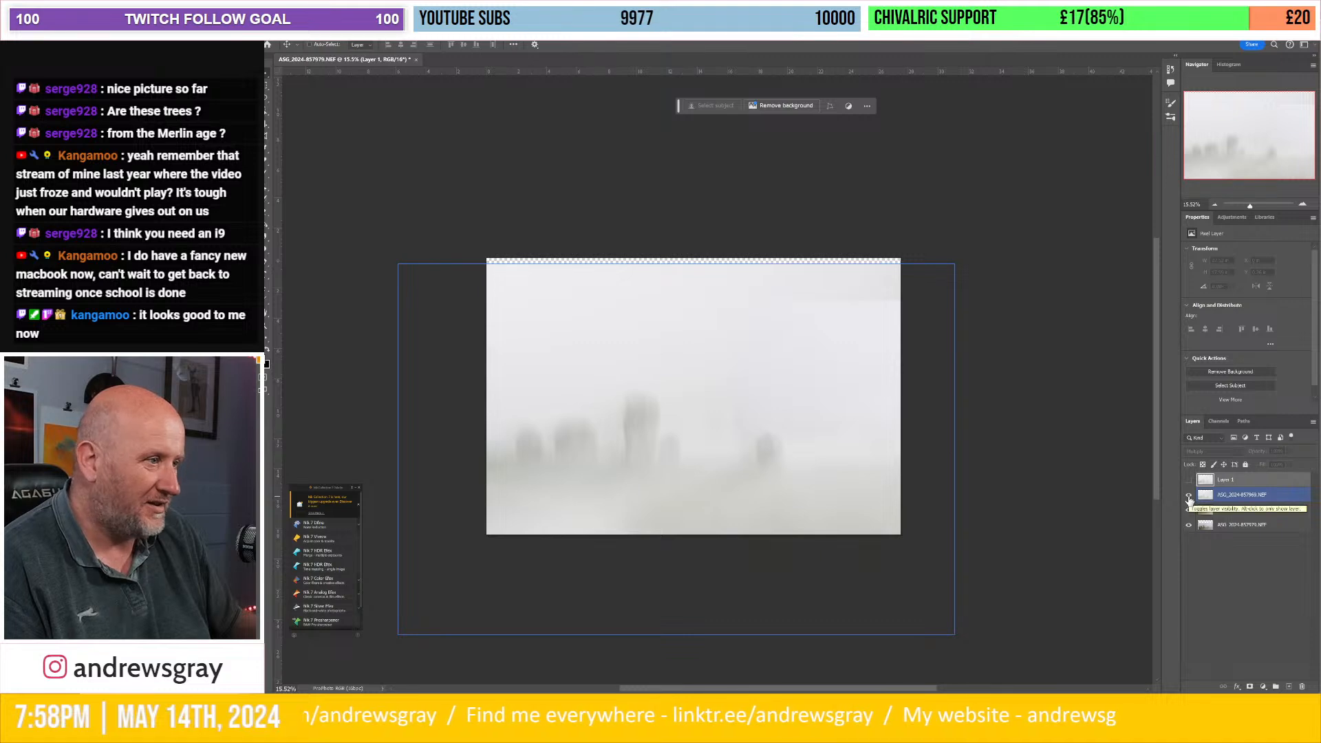
click(1196, 593)
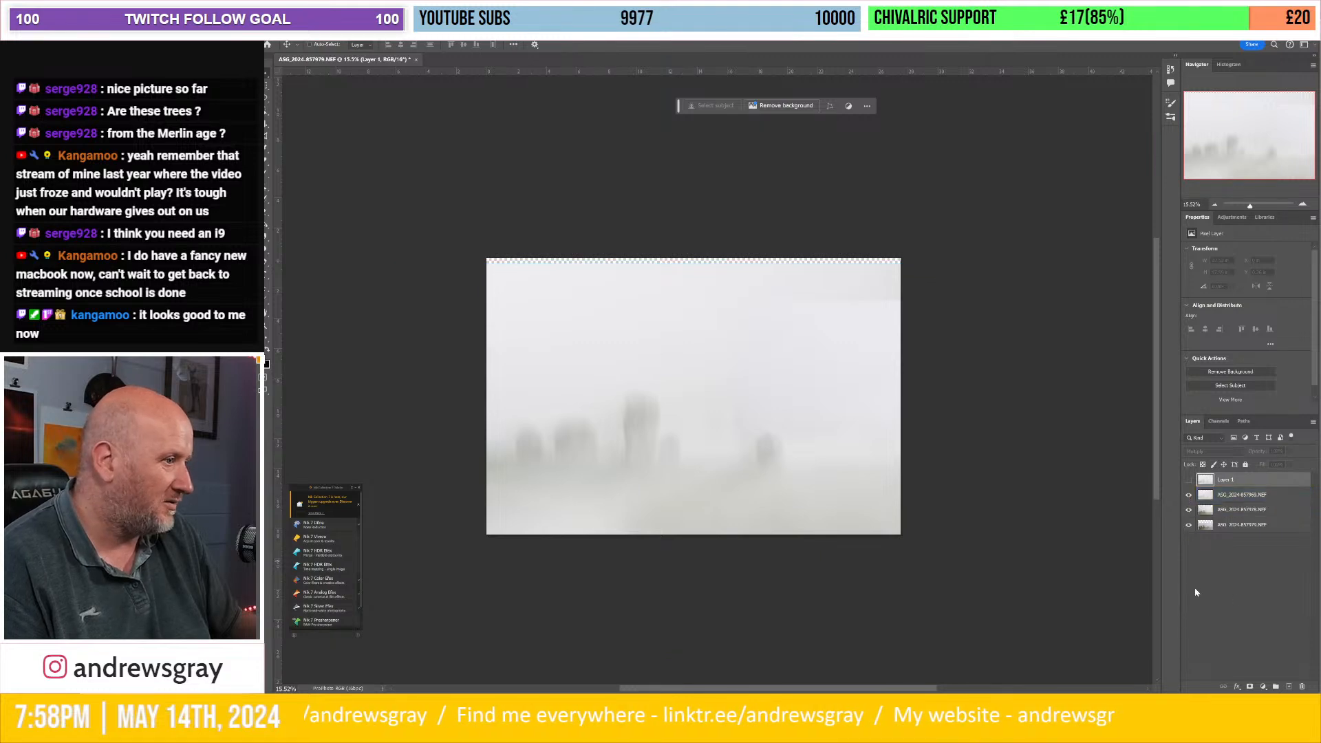
click(1187, 527)
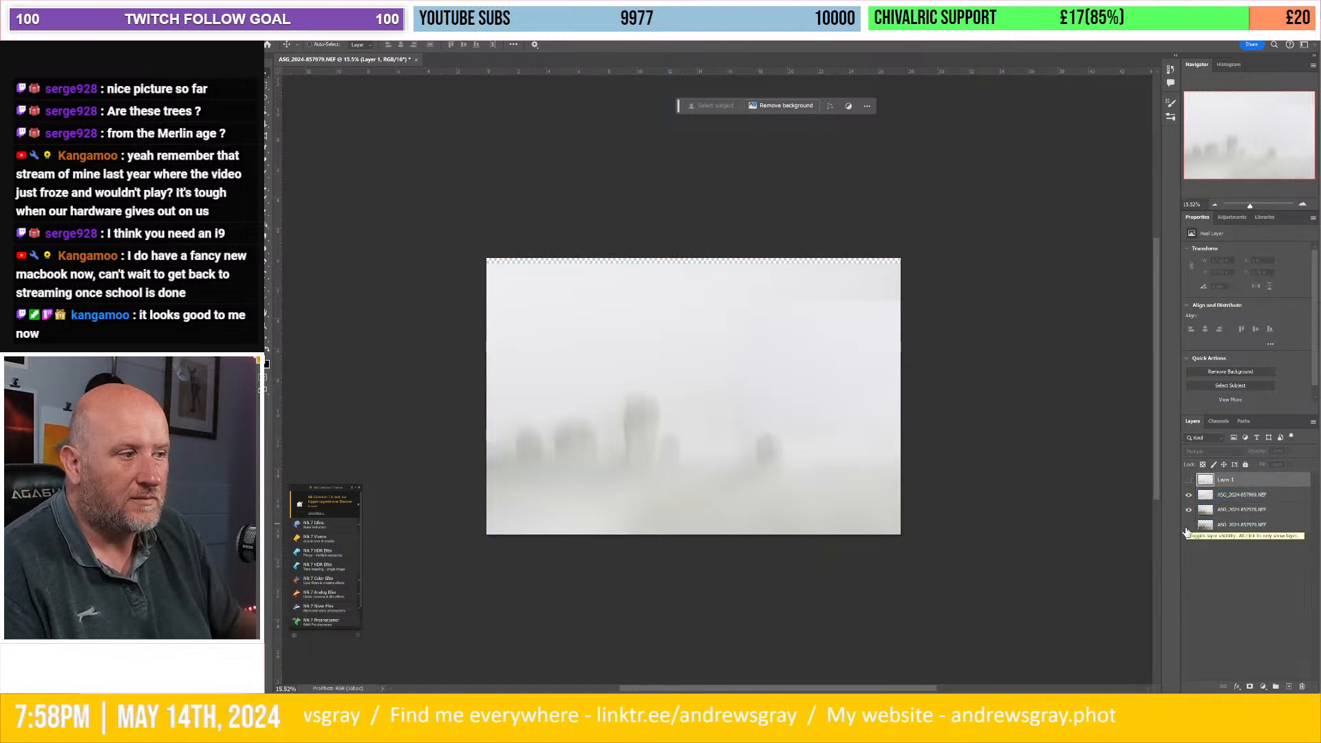
click(1189, 512)
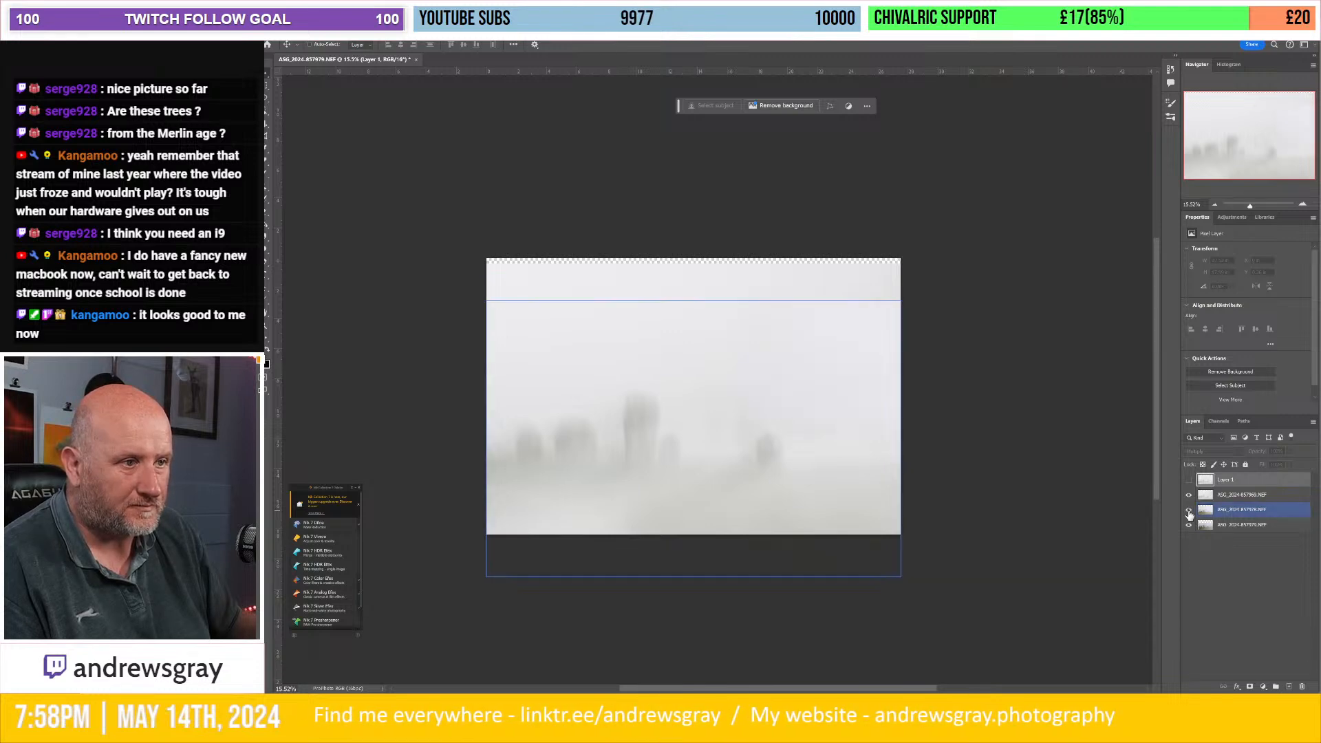
click(1189, 512)
Add a layer mask to the middle photo layer and fade out its upper edge with a vertical black-to-white gradient ending near the treetops
click(1242, 510)
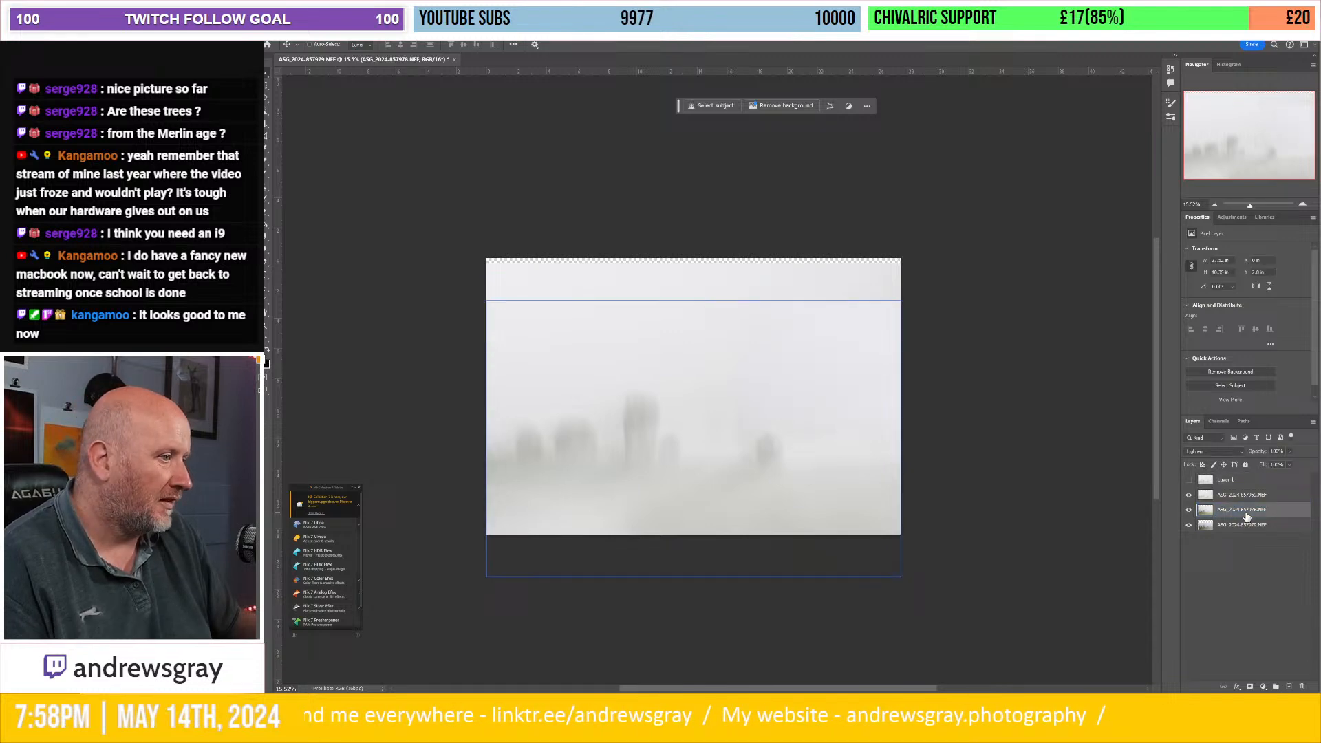
click(1249, 686)
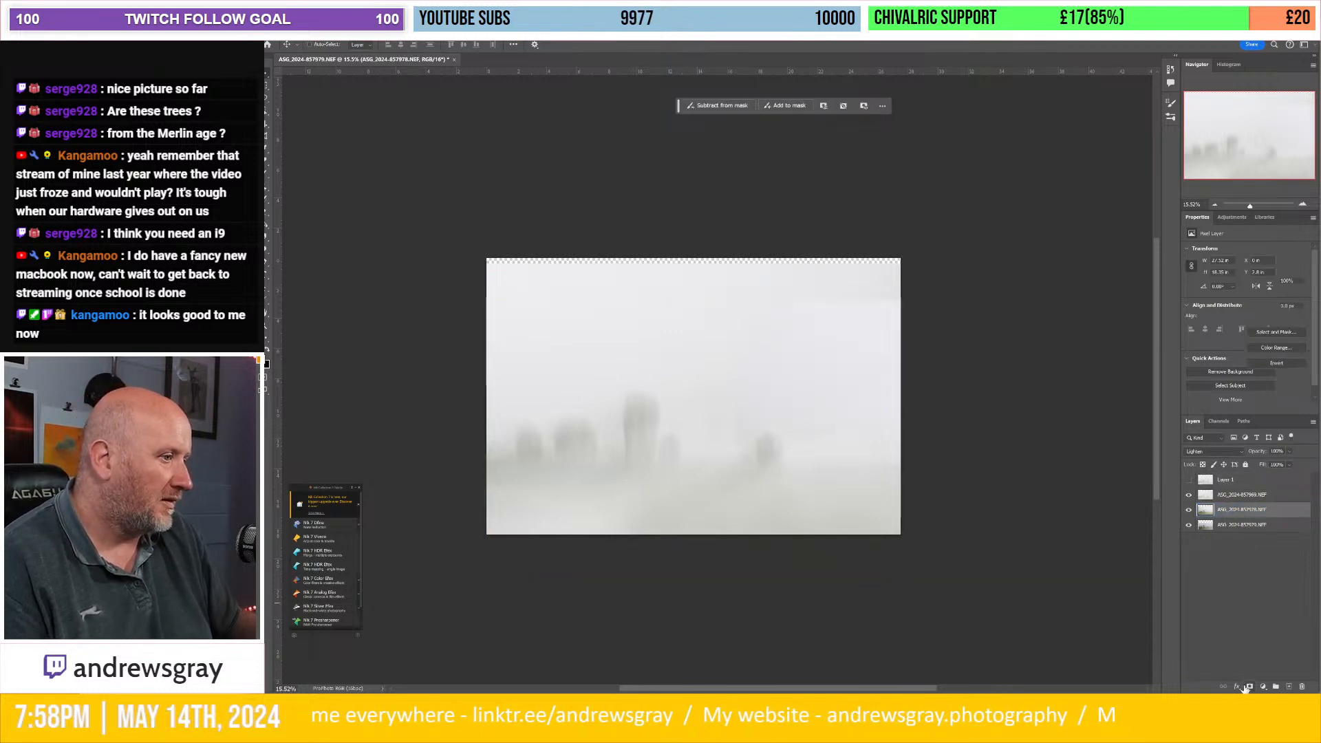
click(266, 226)
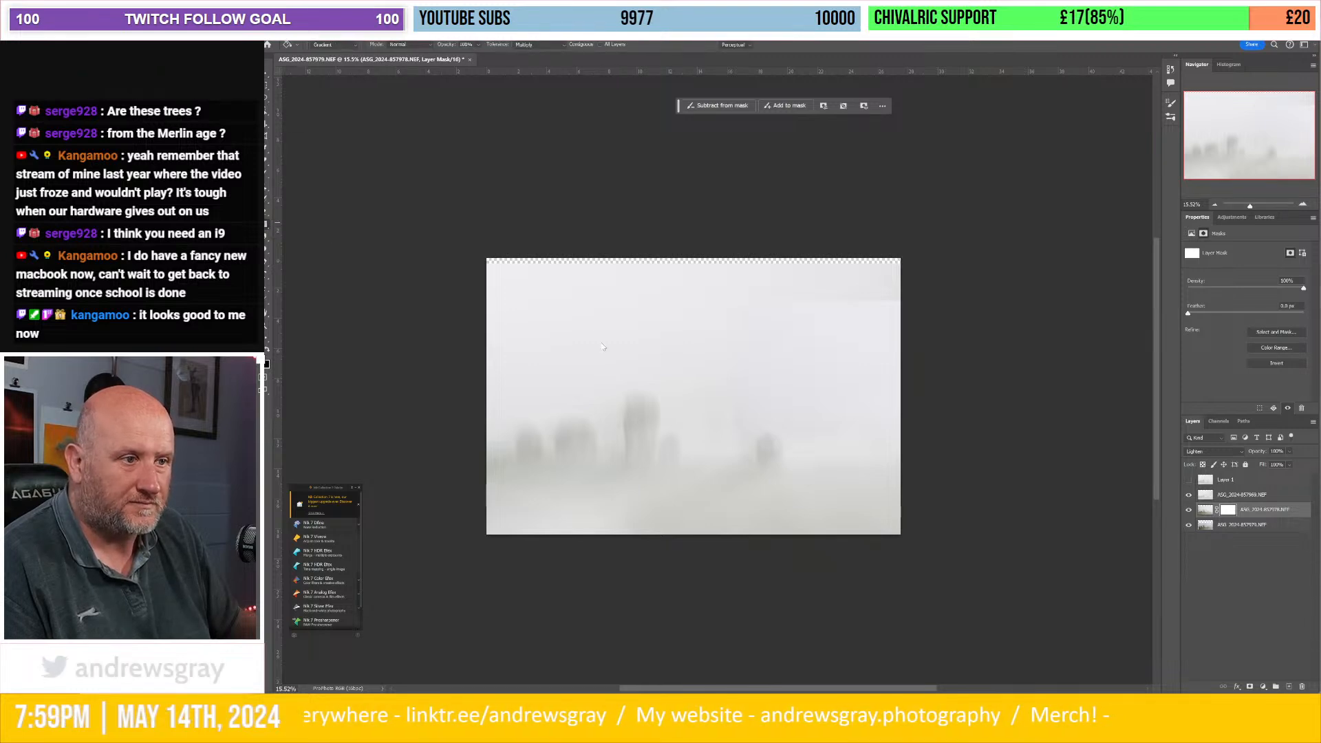
drag(685, 406, 693, 310)
key(ctrl+z)
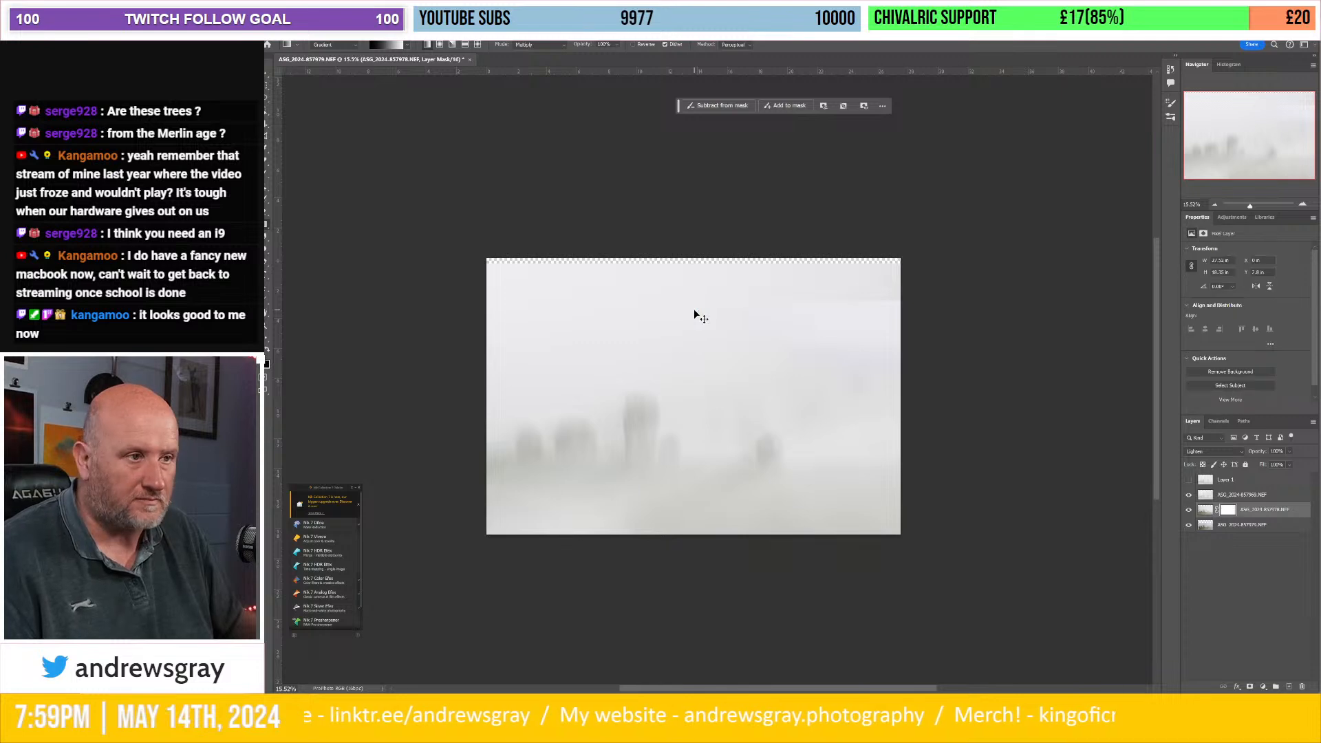
drag(727, 308, 724, 412)
Mask the bottom photo layer with a vertical black-to-white gradient running from the sky down to the tree line
click(1241, 524)
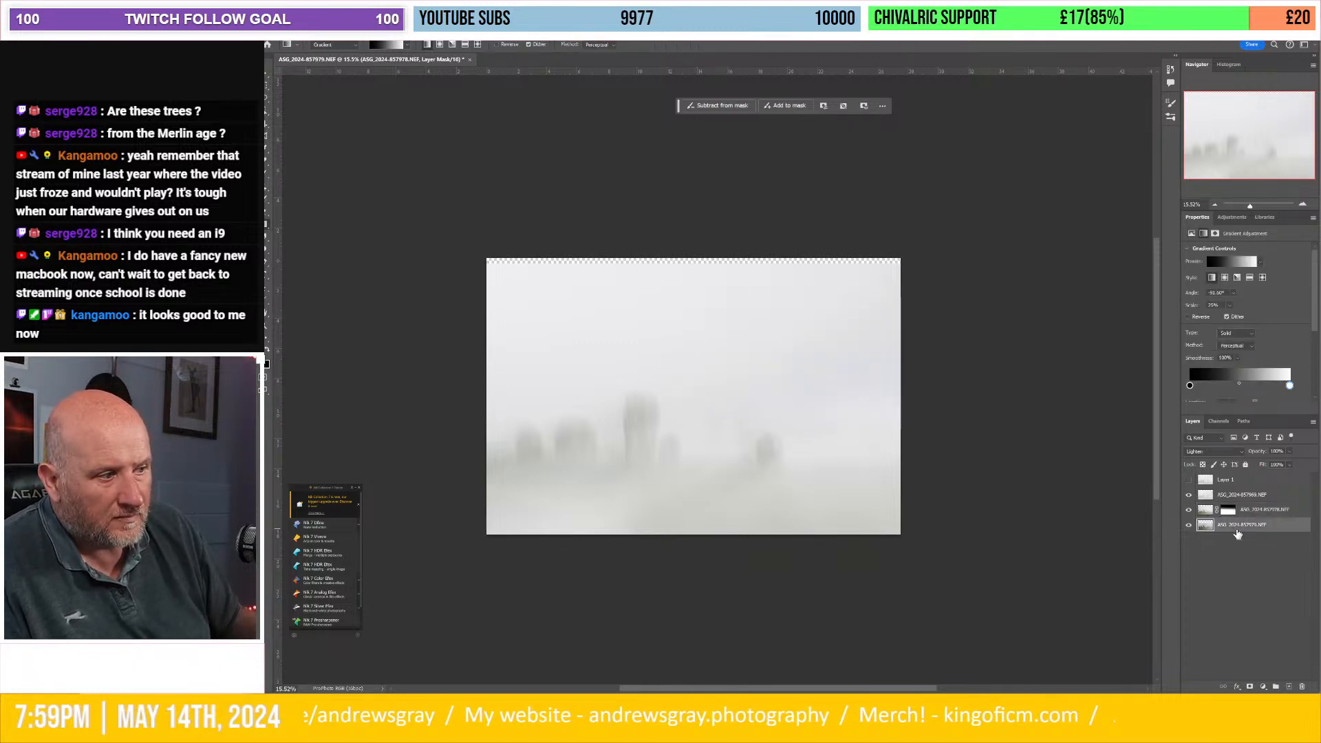
click(1250, 687)
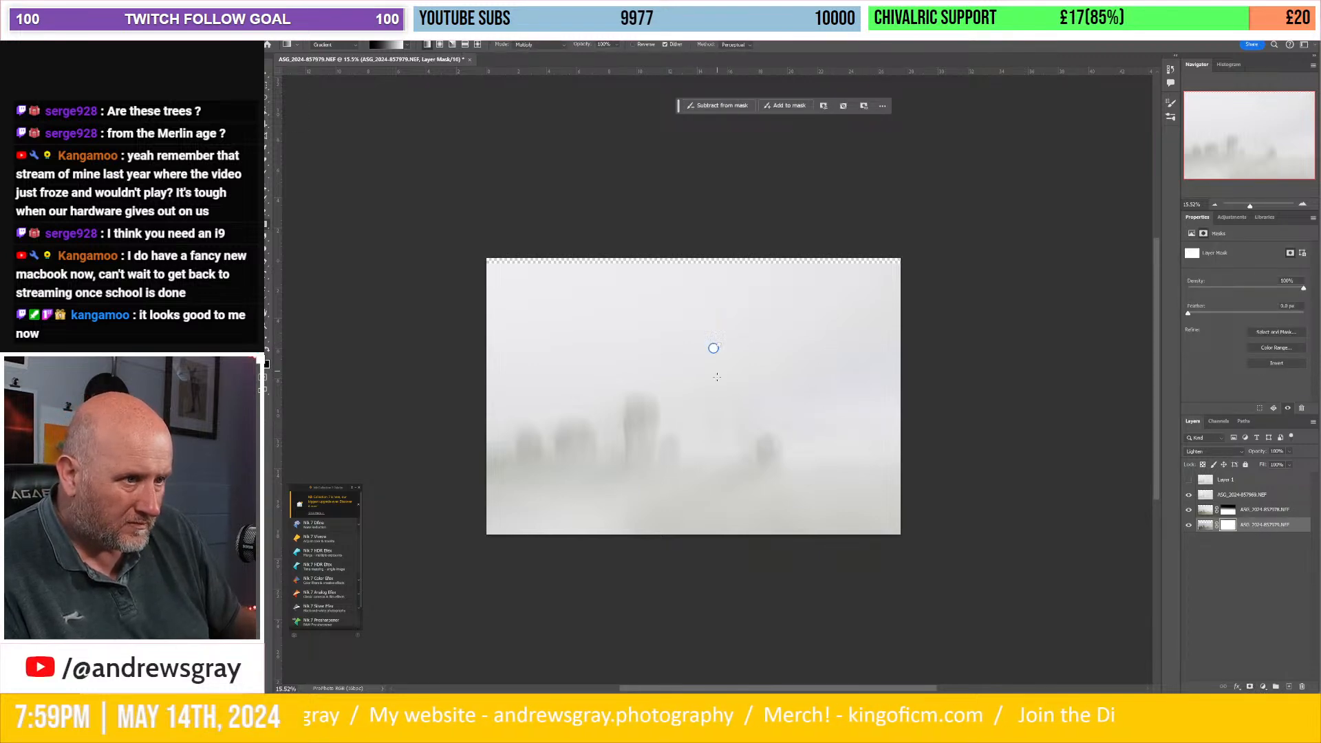
drag(713, 347, 714, 453)
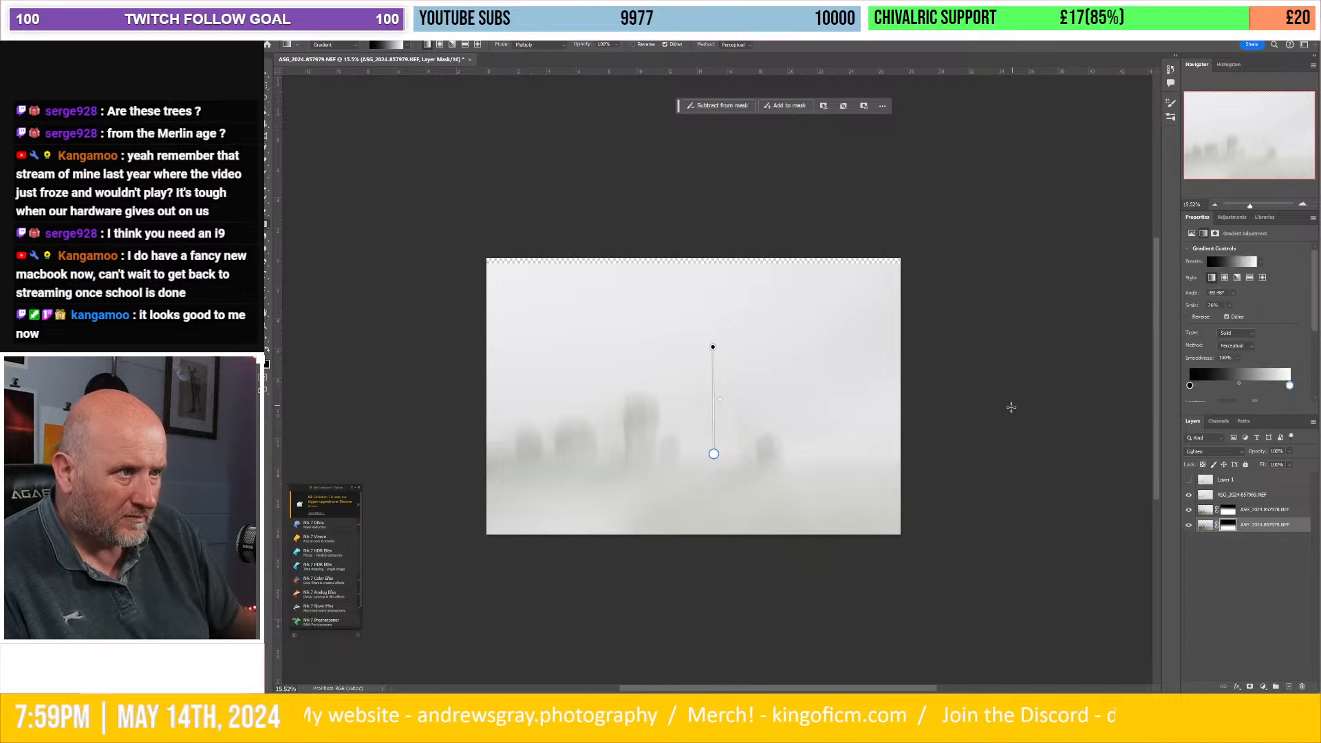
Show the outdated merged layer at the top of the stack and delete it
click(1188, 480)
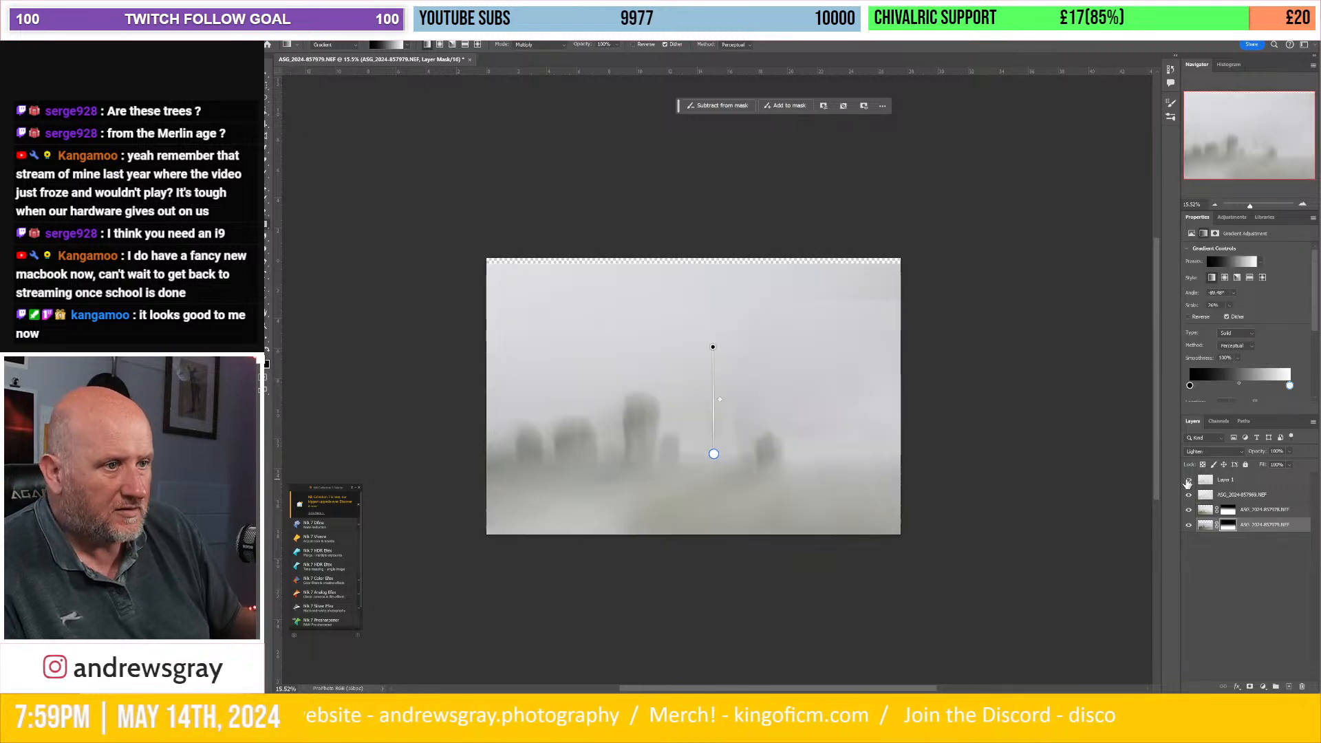
click(1252, 481)
drag(1253, 487, 1302, 687)
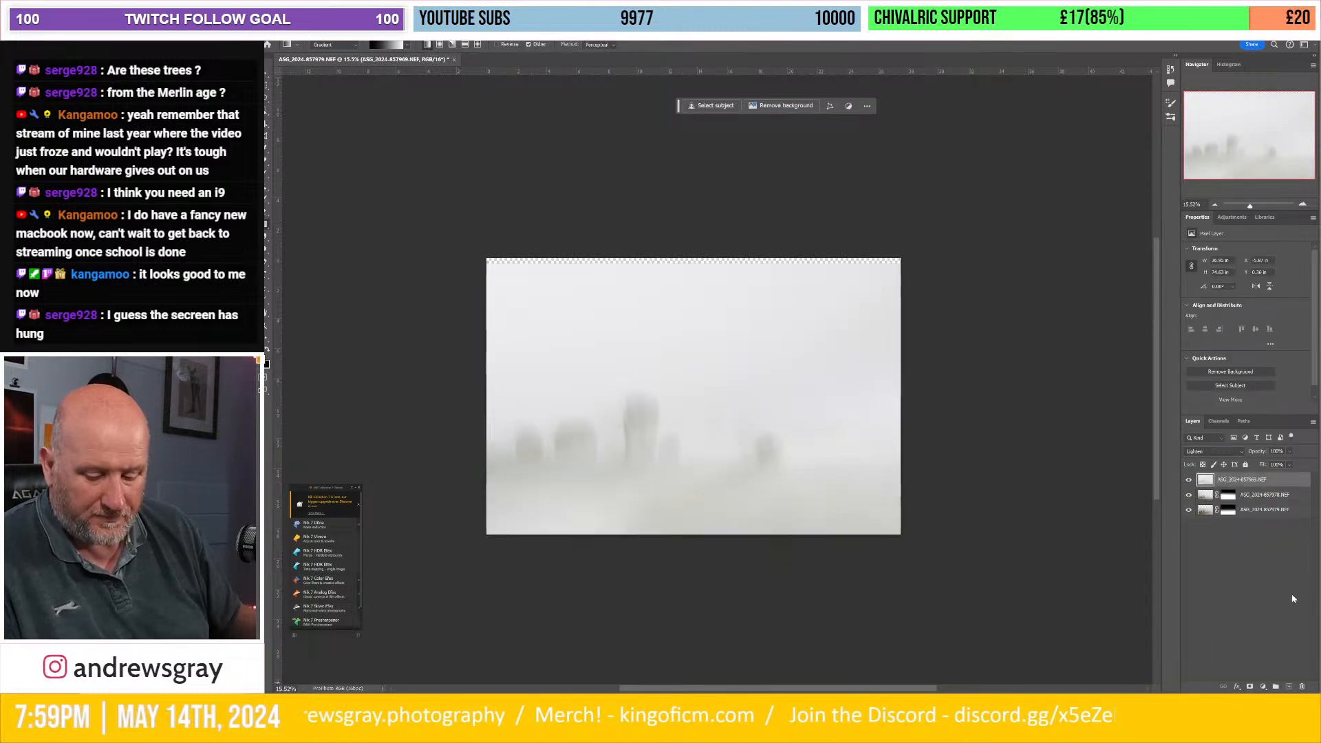
Stamp the masked layers into a new merged layer, set it to Multiply, and compare the image with and without it
key(ctrl+alt+shift+e)
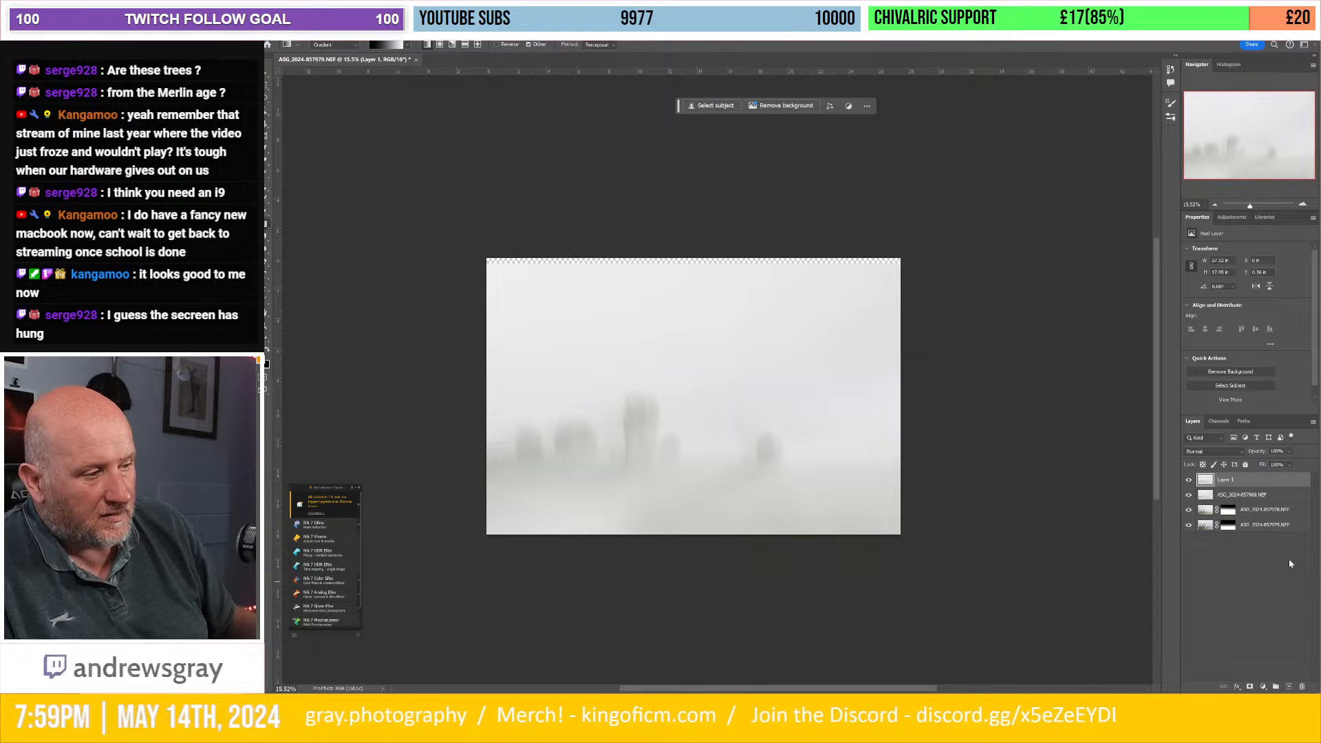
click(1231, 453)
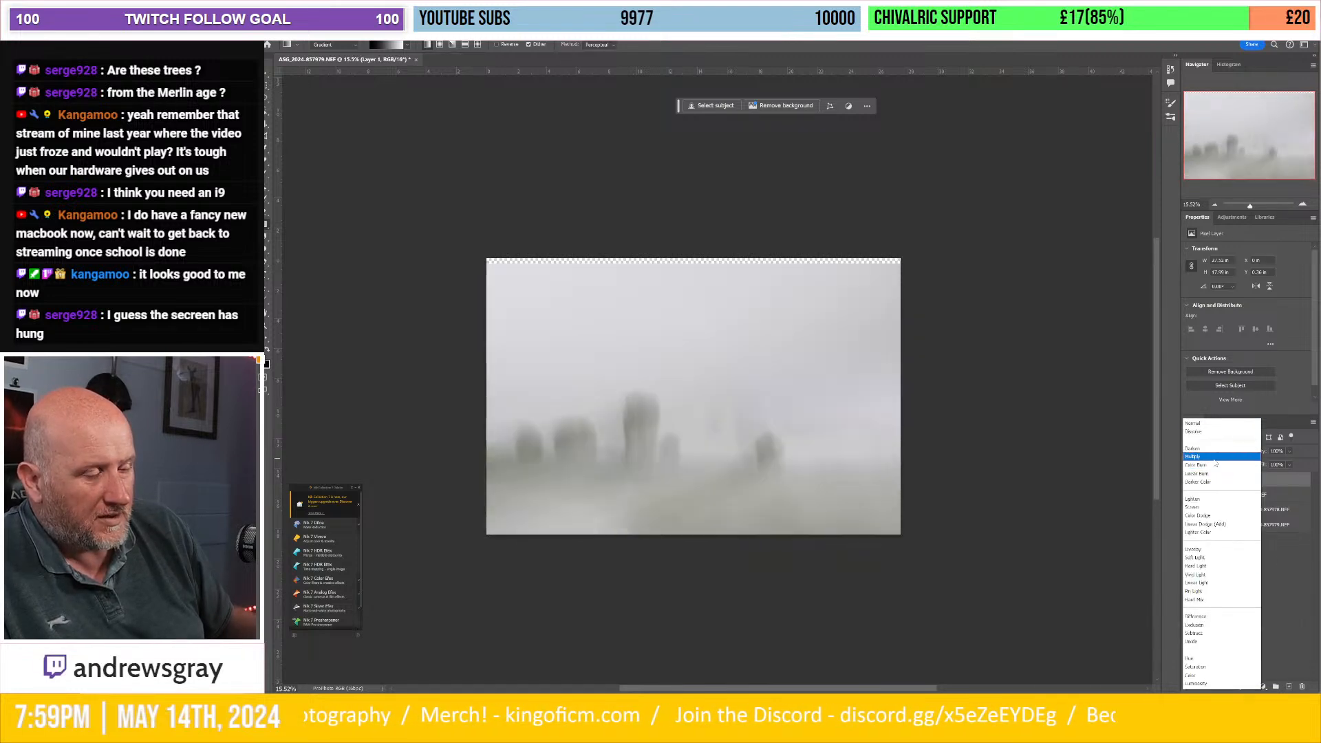
click(1214, 460)
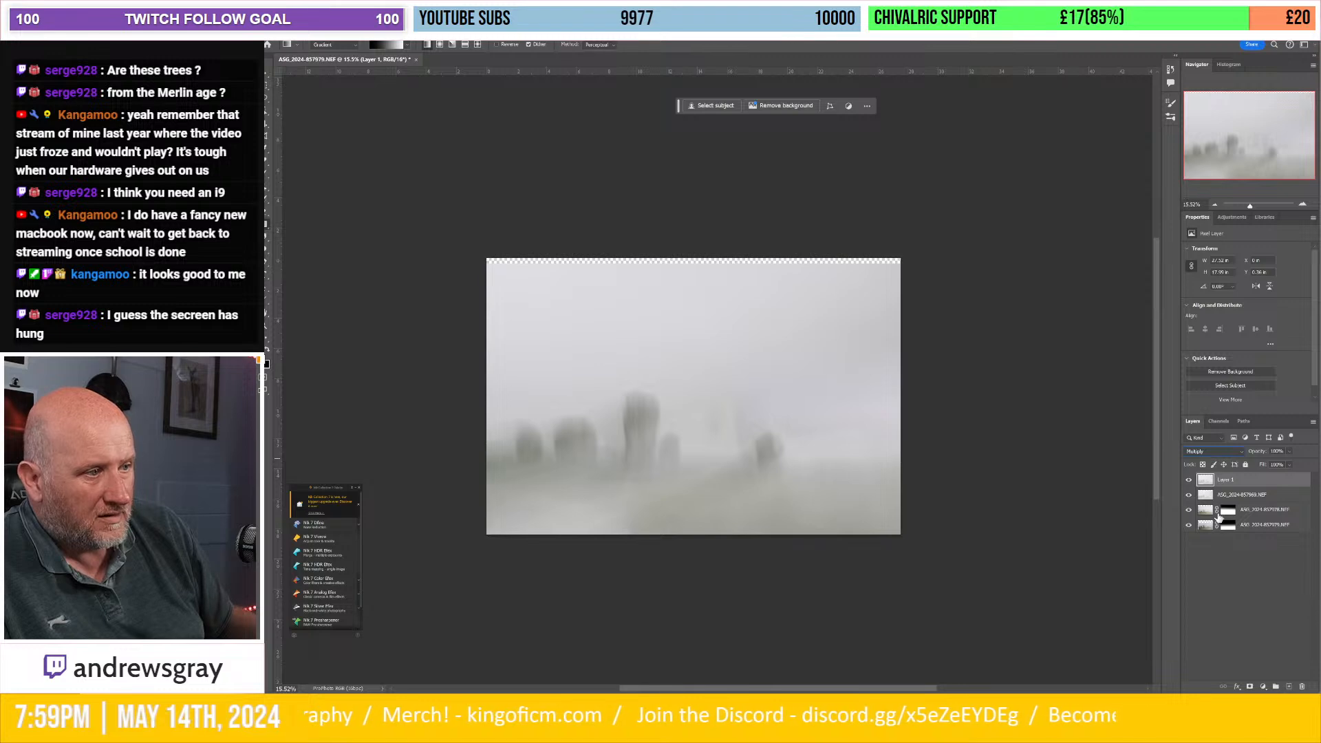
click(1189, 481)
click(1189, 480)
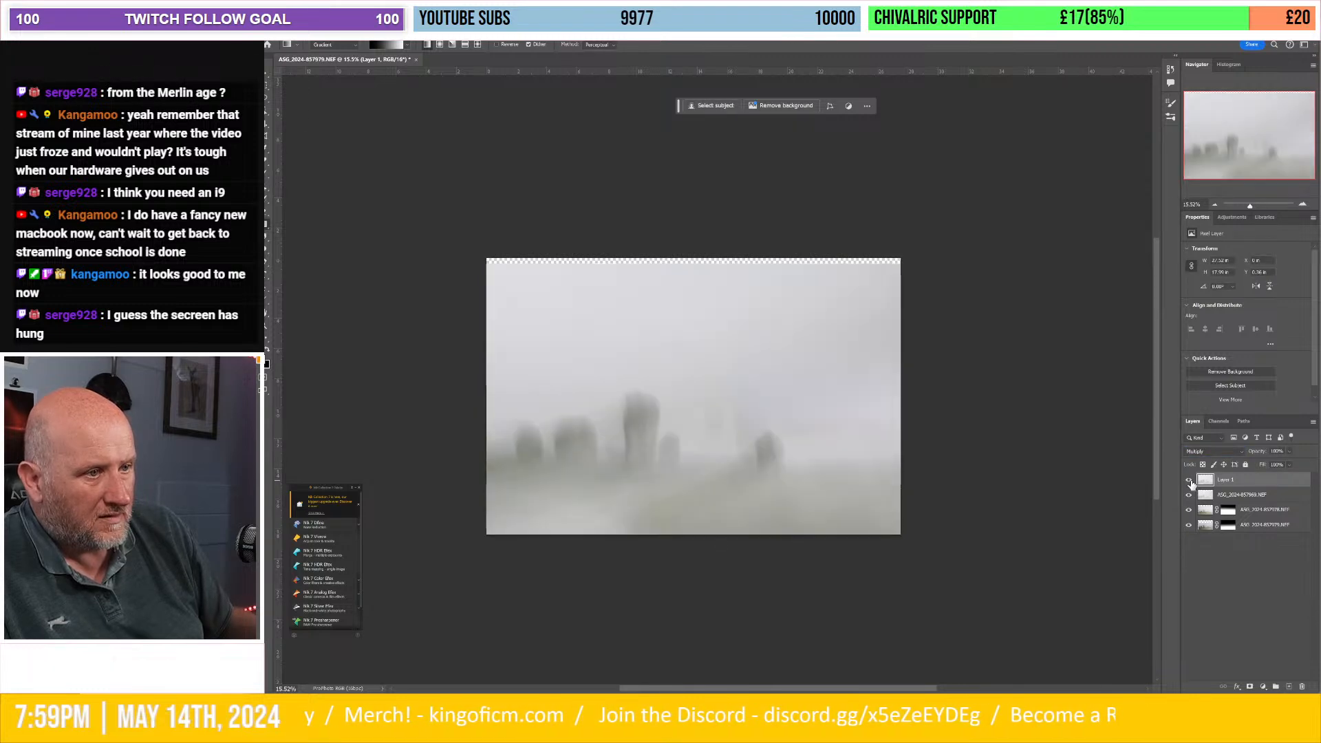
click(1215, 452)
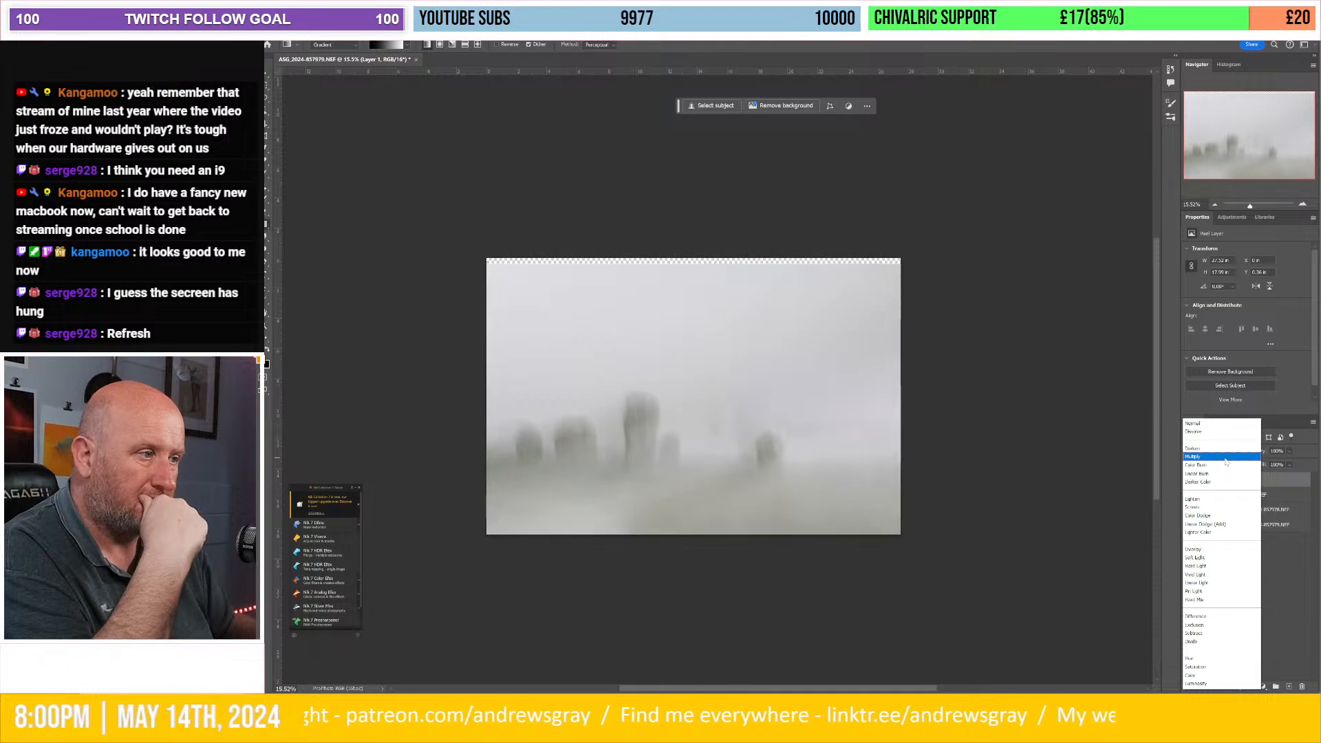
click(1225, 456)
Add a Curves adjustment layer above the merged layer and shape a gentle S-curve with lifted highlights and slightly lowered shadows
click(1237, 218)
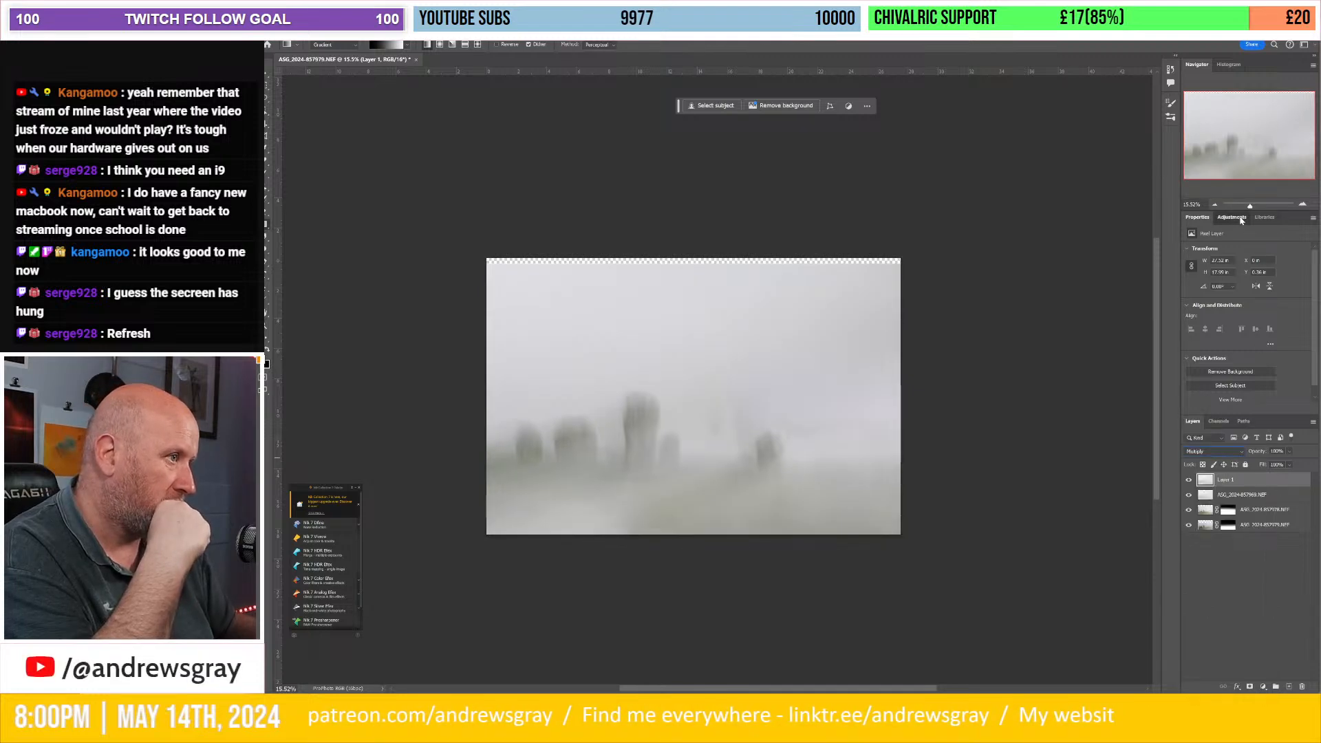
click(1213, 380)
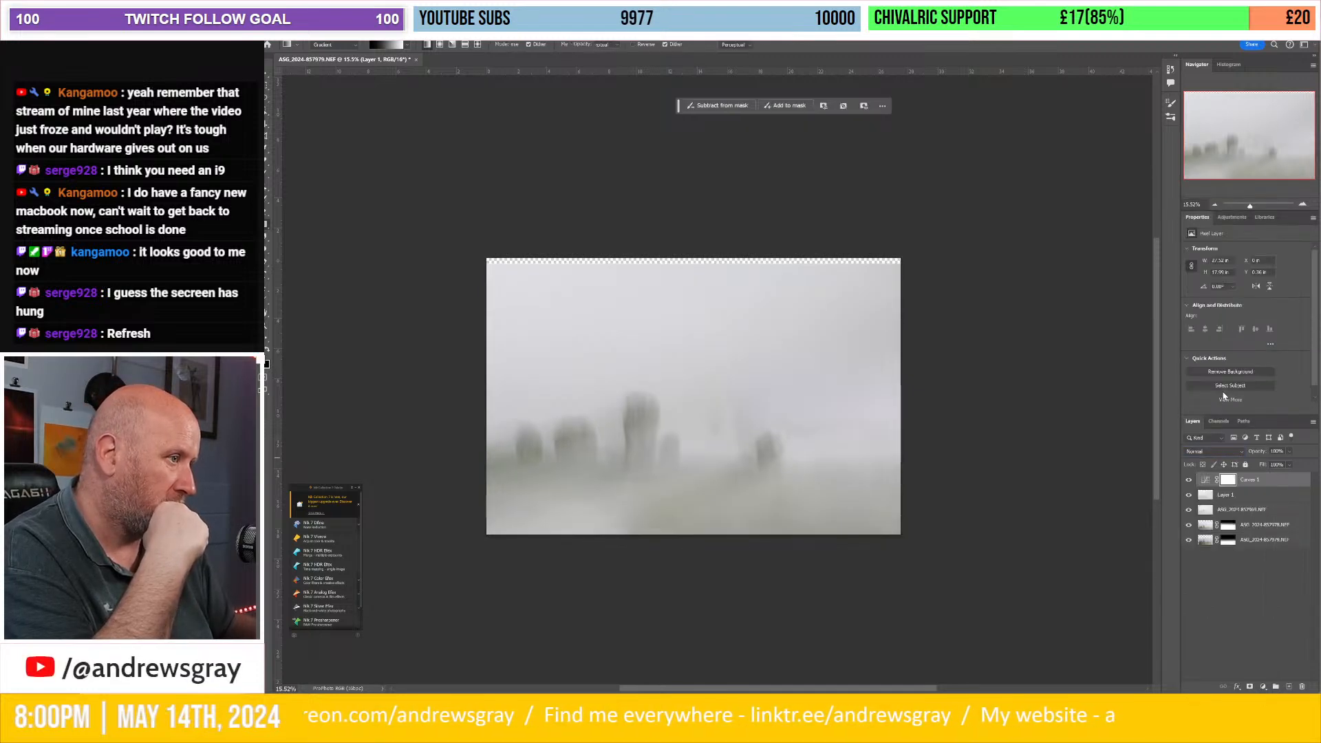
drag(1235, 337, 1261, 300)
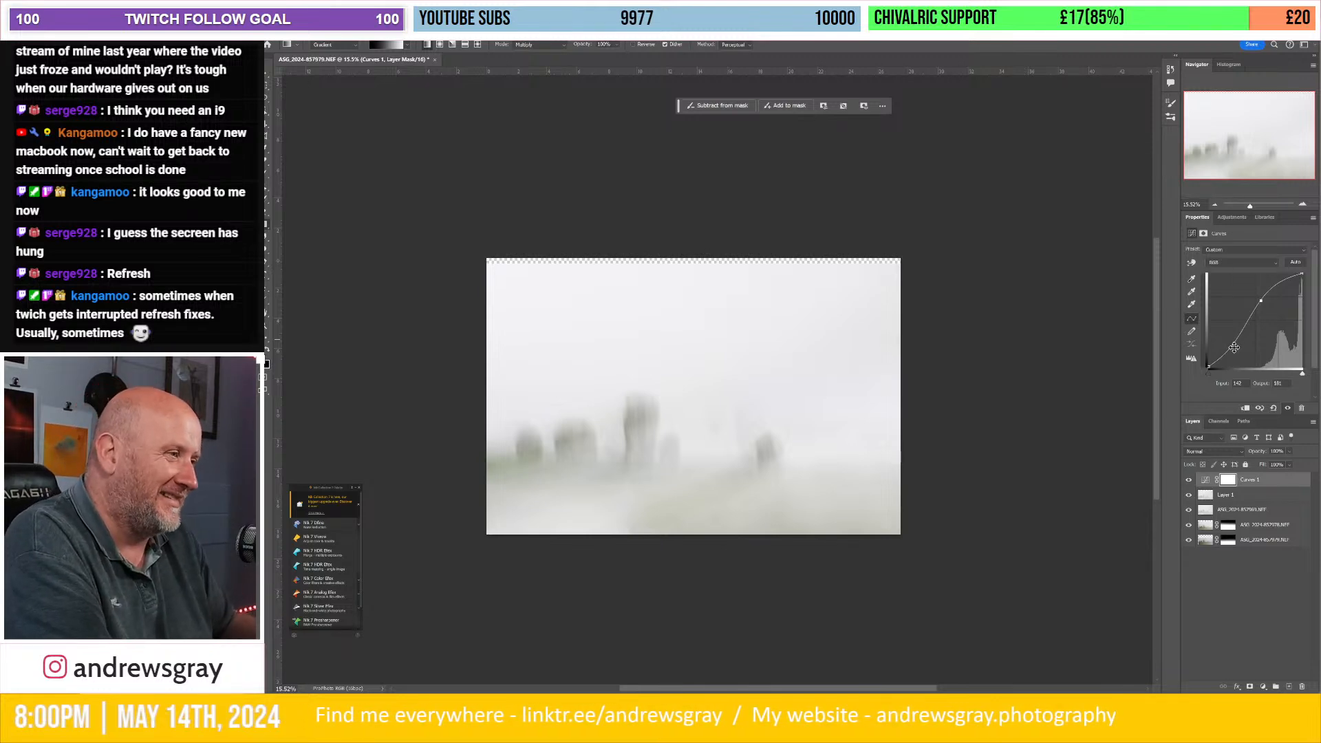
click(1233, 347)
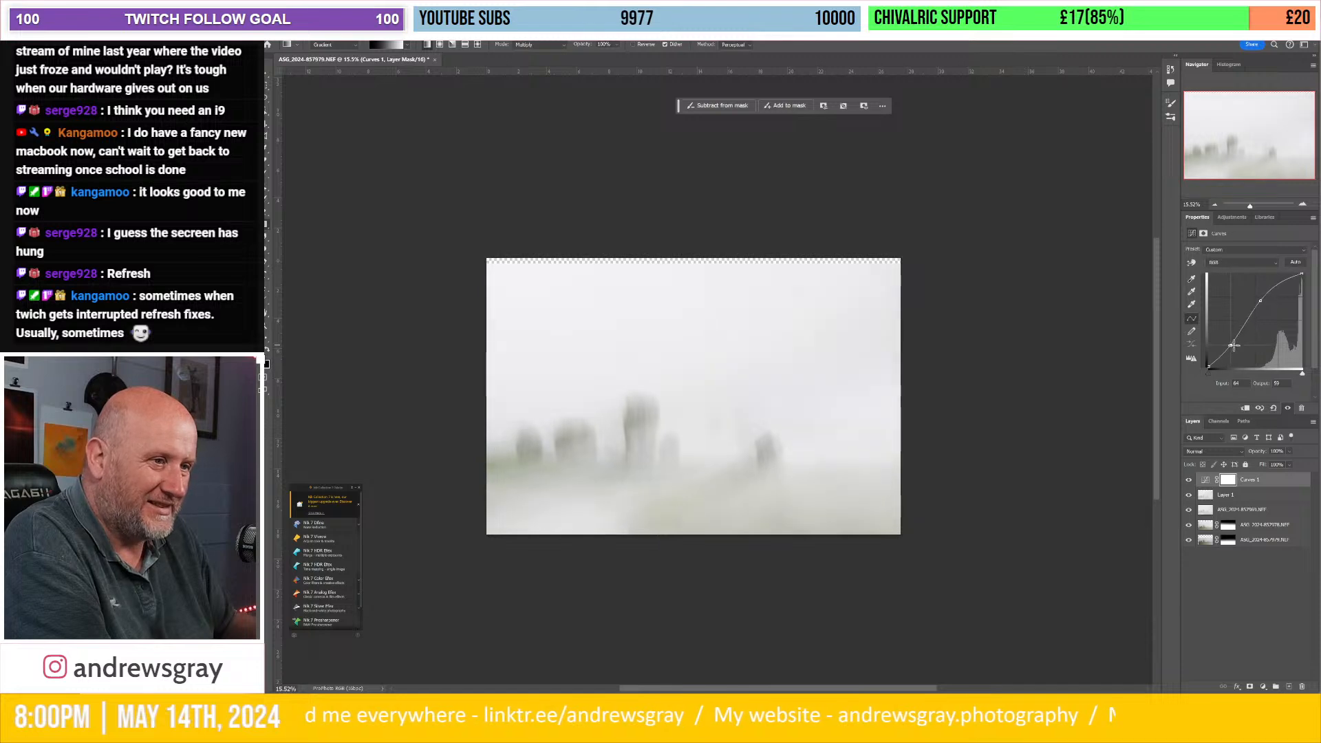
drag(1233, 345, 1234, 349)
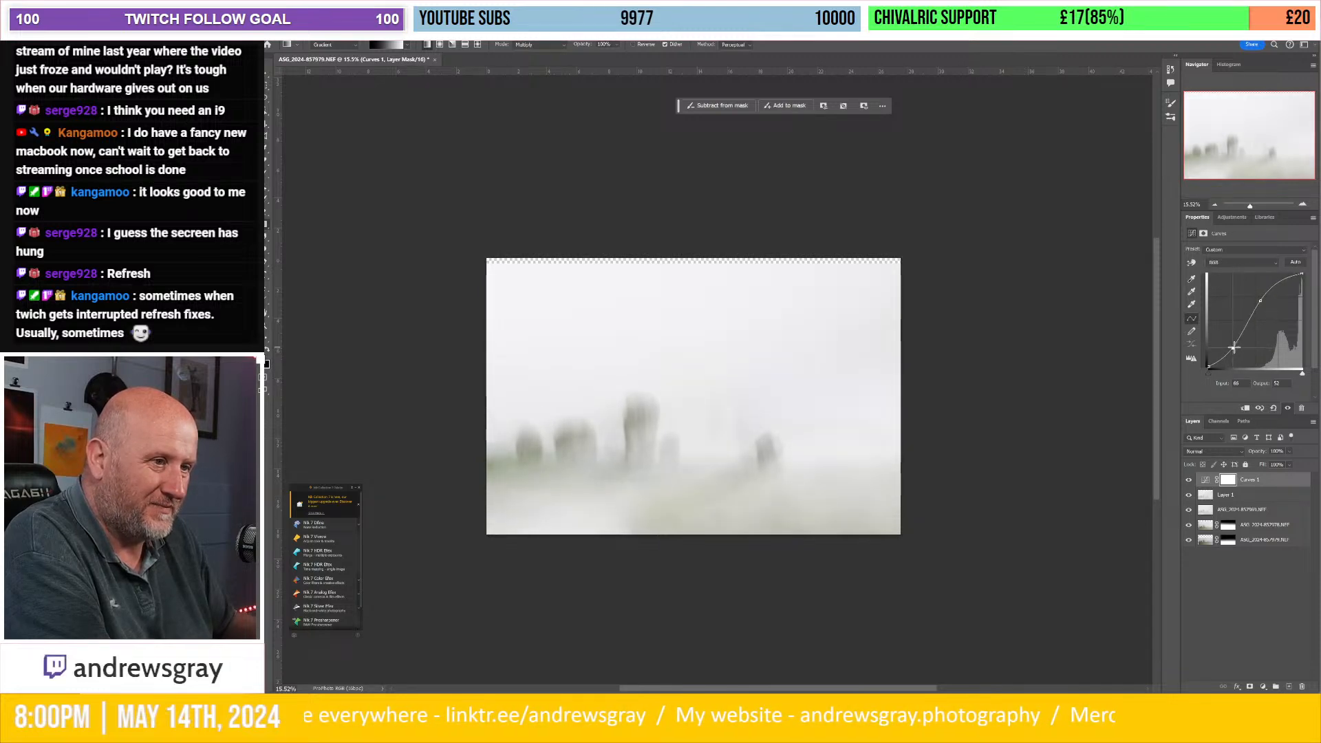
mouse_move(1261, 301)
mouse_down()
mouse_move(1266, 291)
mouse_move(1261, 304)
mouse_up()
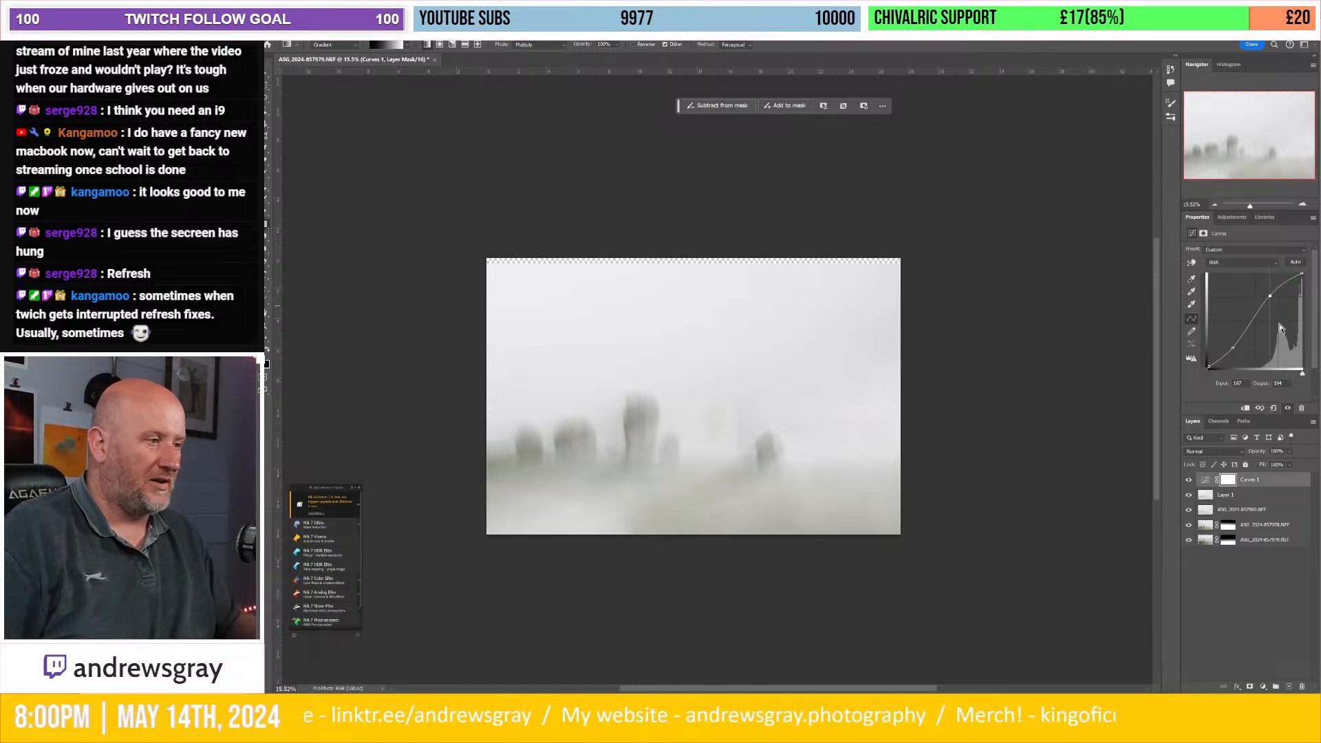
Deselect the Curves layer, switch to the Lightroom Classic Library and open the 10 folder under May 2024
click(1260, 629)
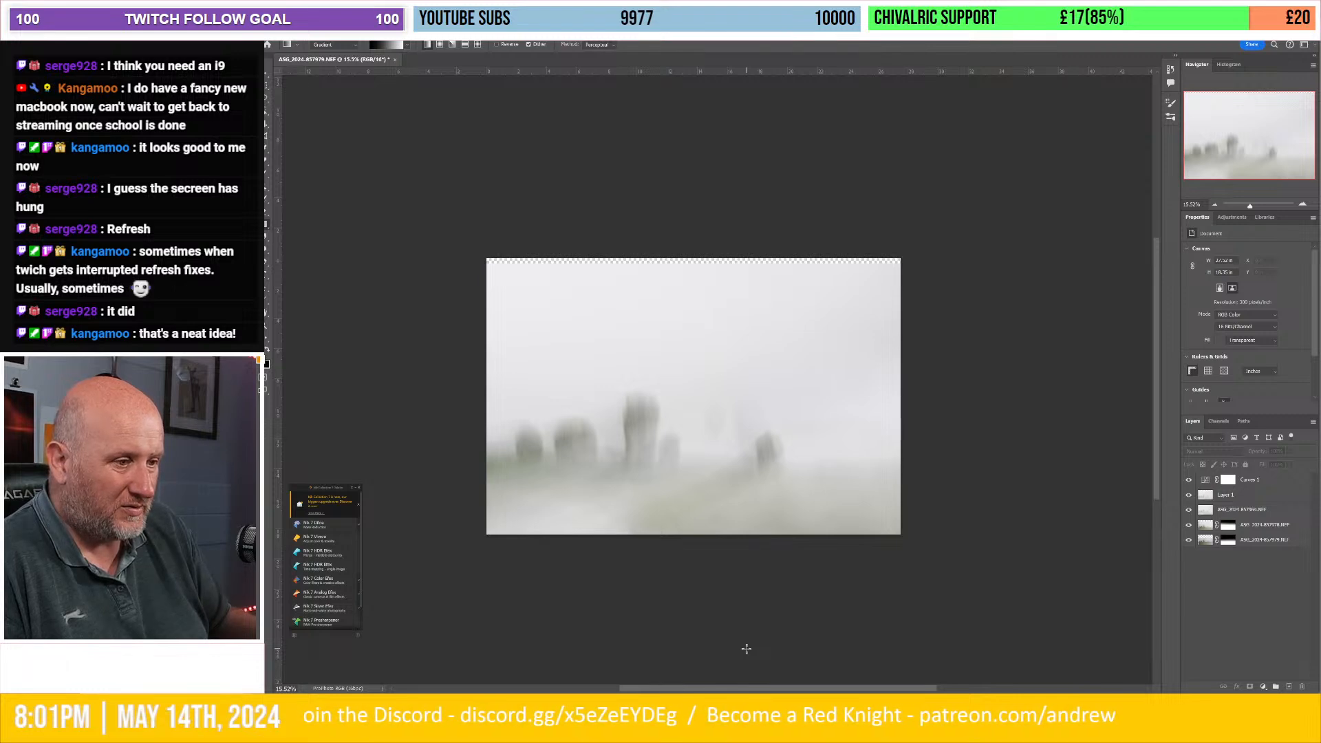
key(alt+Tab)
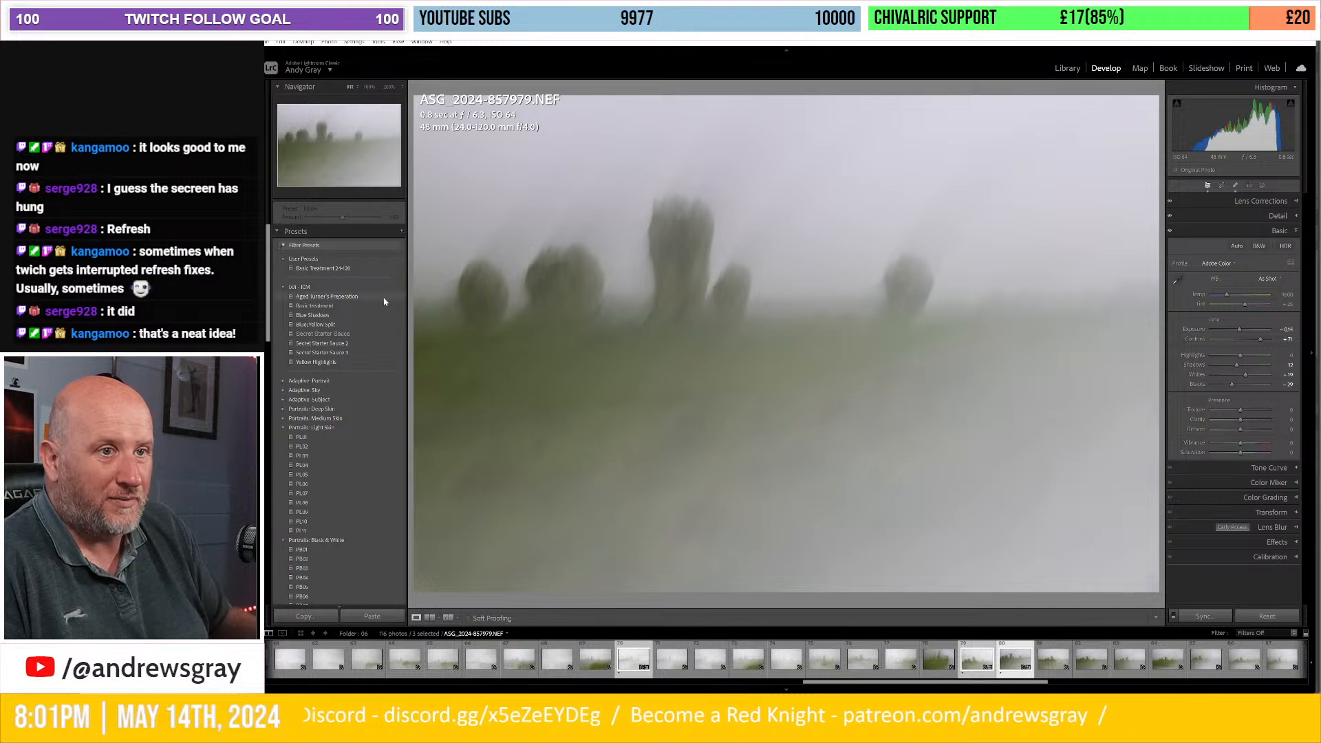
click(1067, 68)
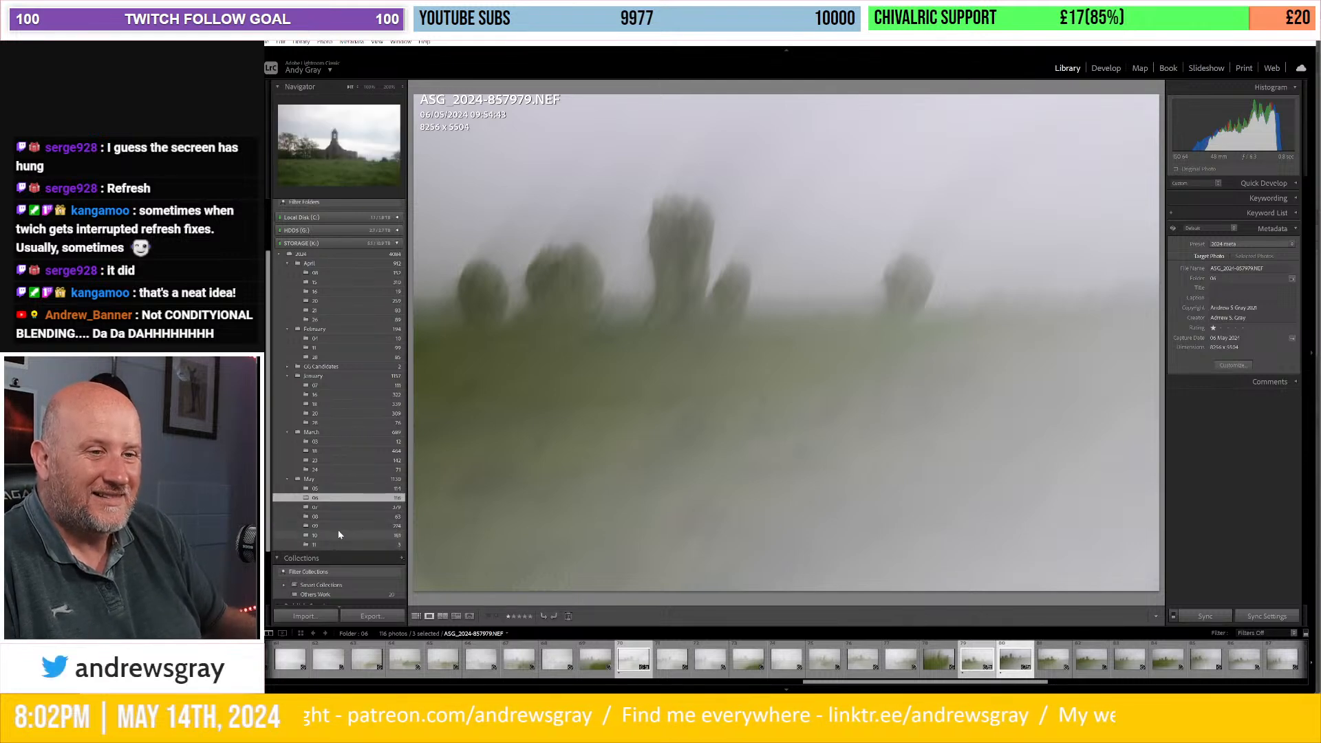
click(323, 535)
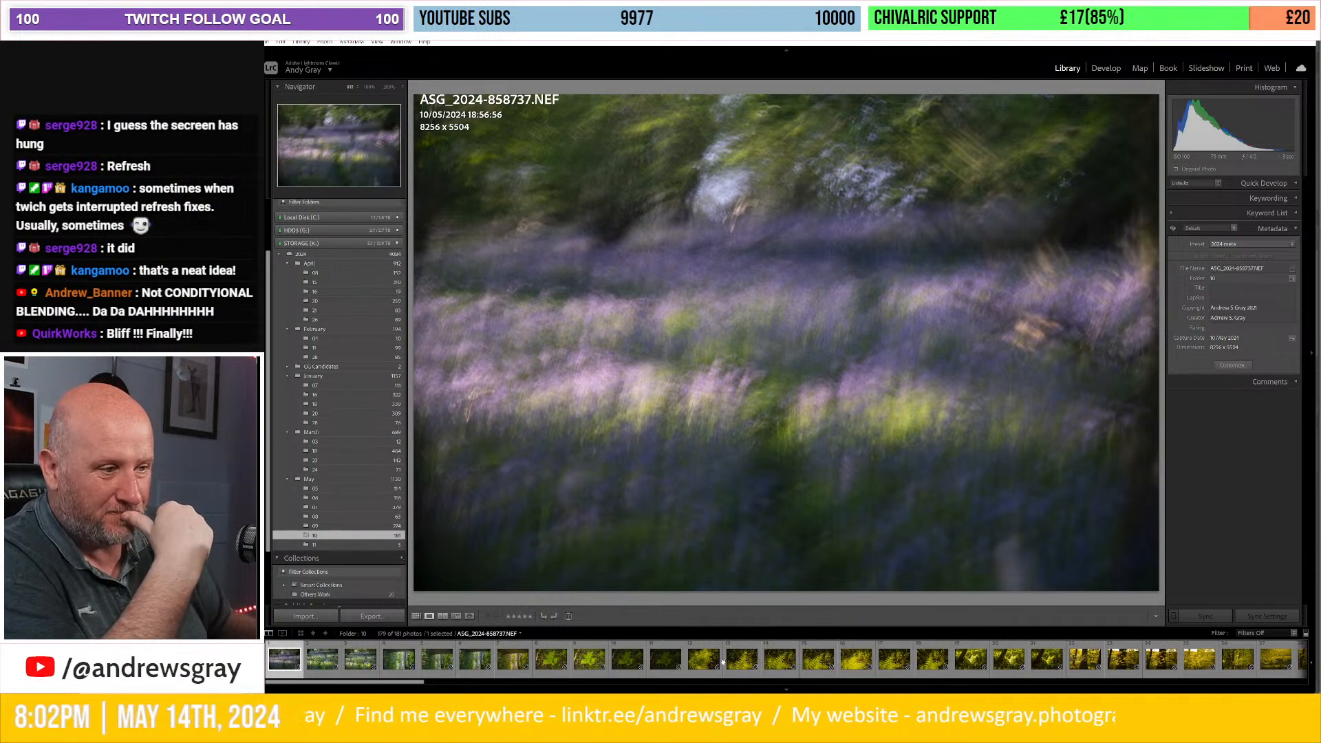
Find the aurora photos in the 10 May folder and examine them one by one, starting with ASG_2024-858824.NEF
scroll(724, 662, down, 5)
scroll(725, 663, down, 12)
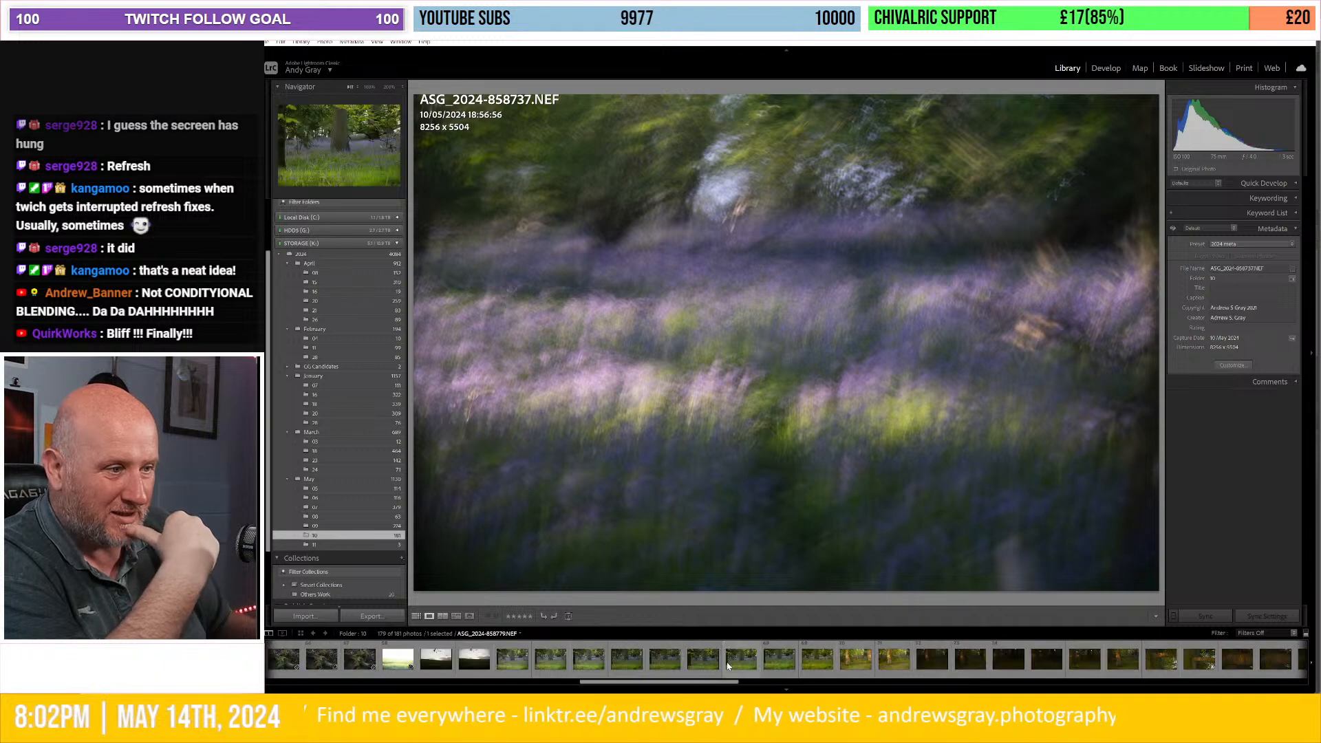
scroll(687, 668, up, 5)
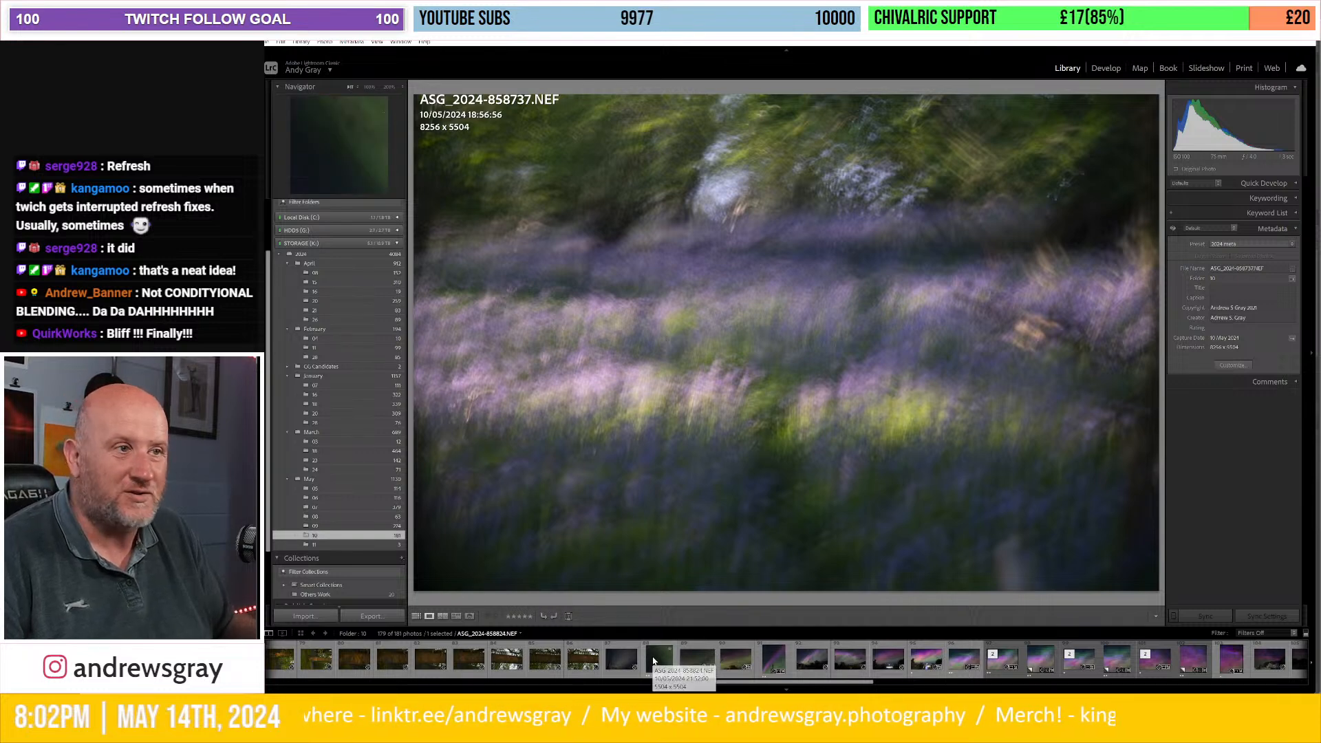
click(658, 659)
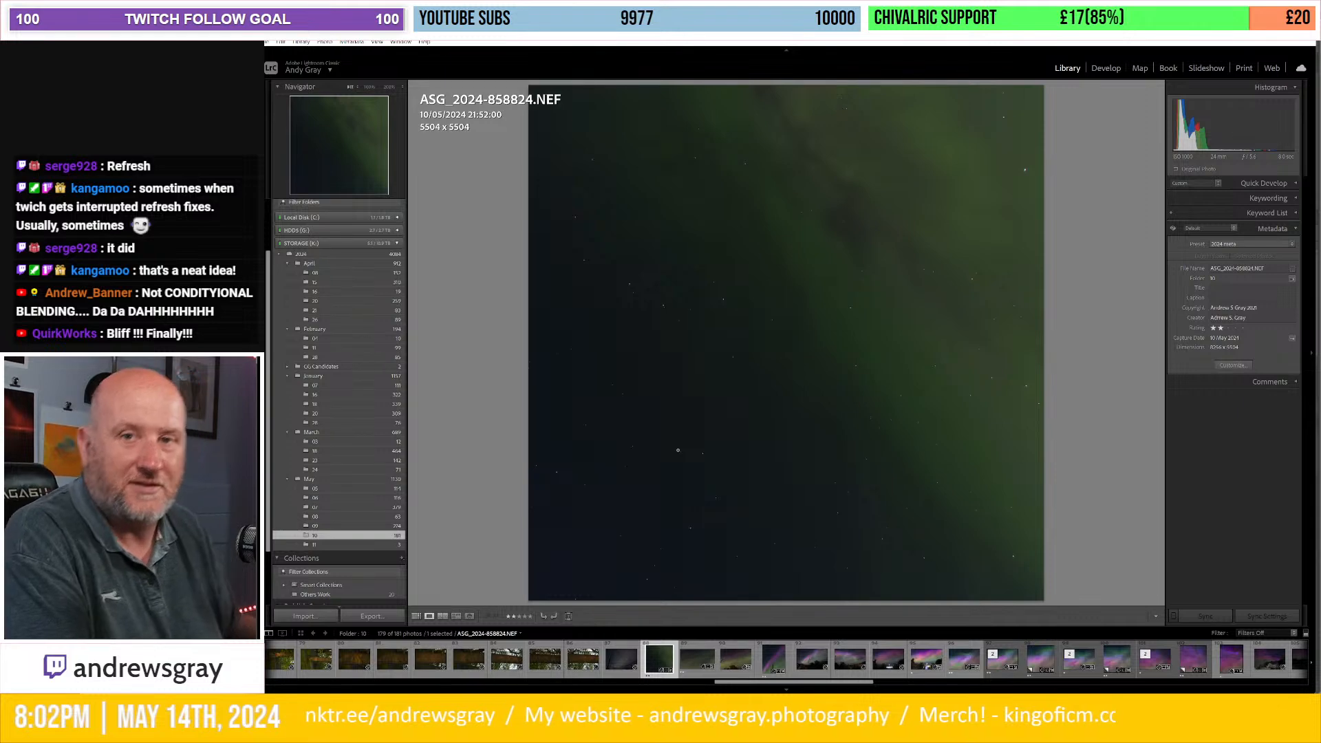
key(Right)
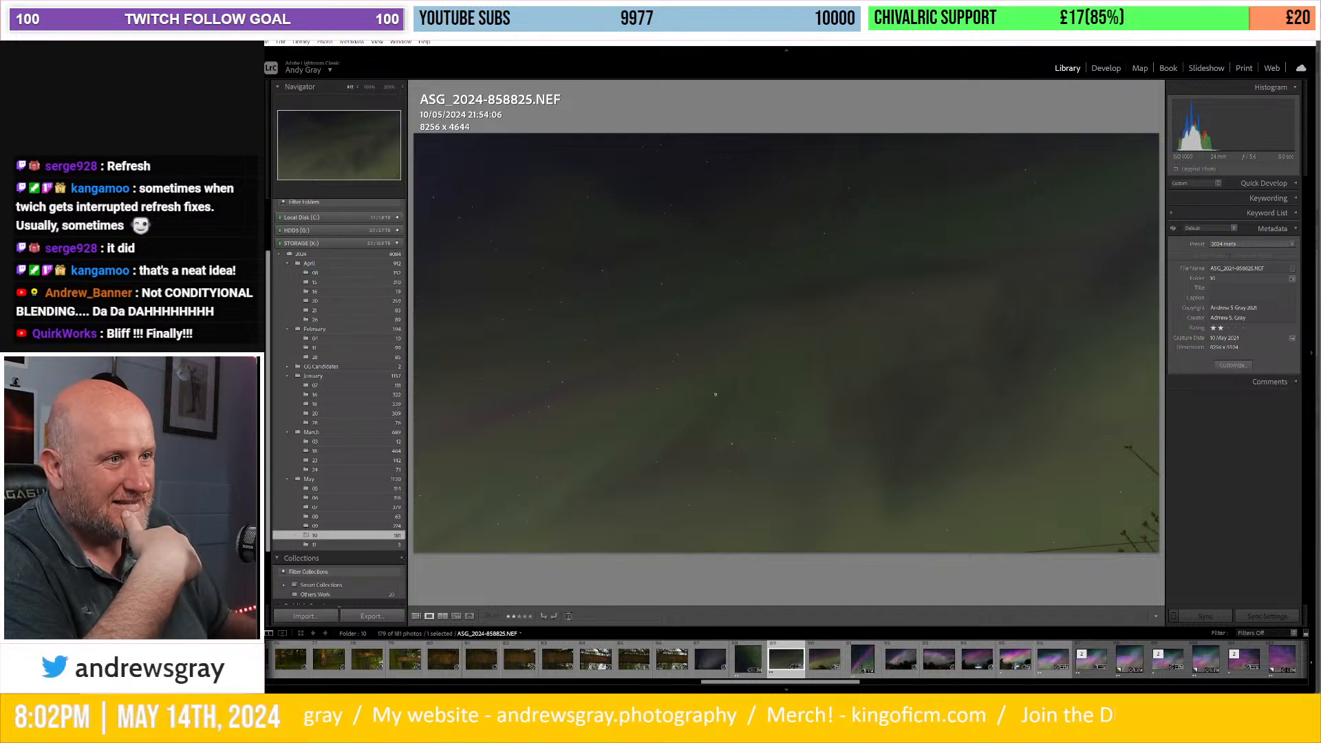
key(Right)
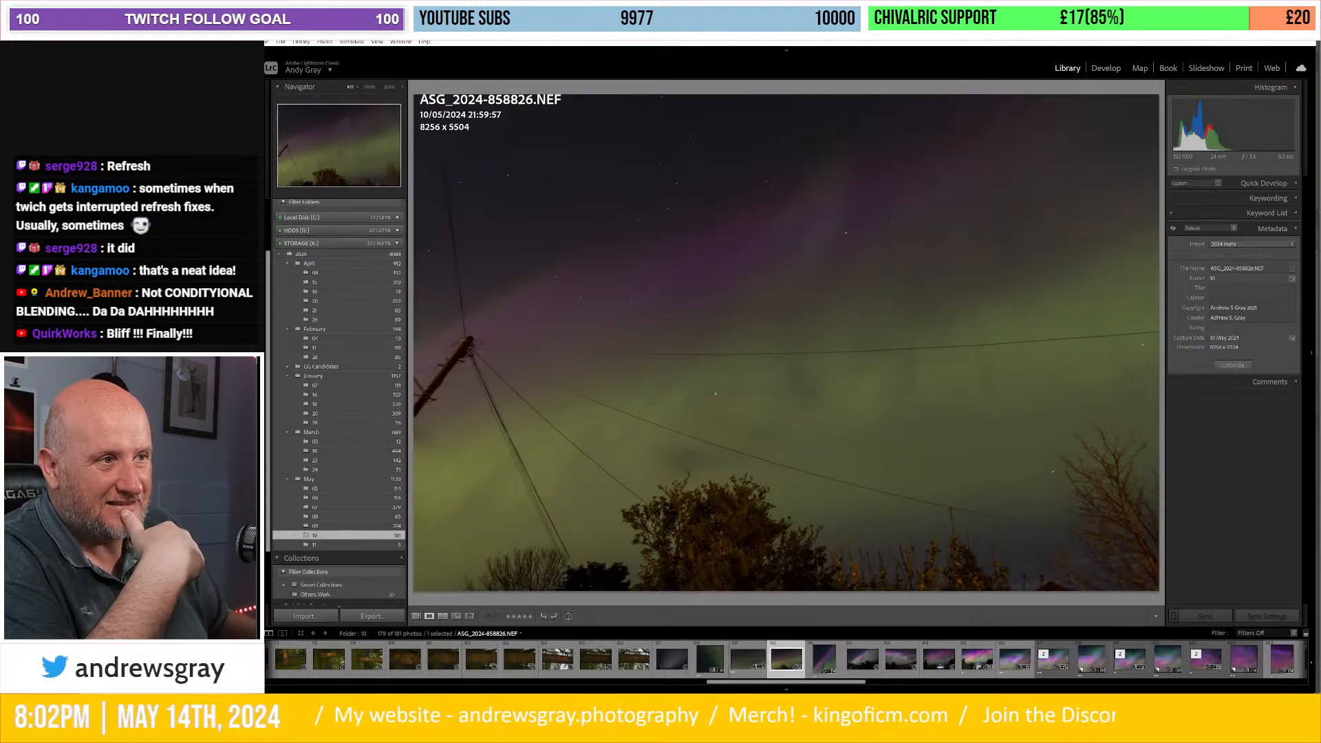
key(Right)
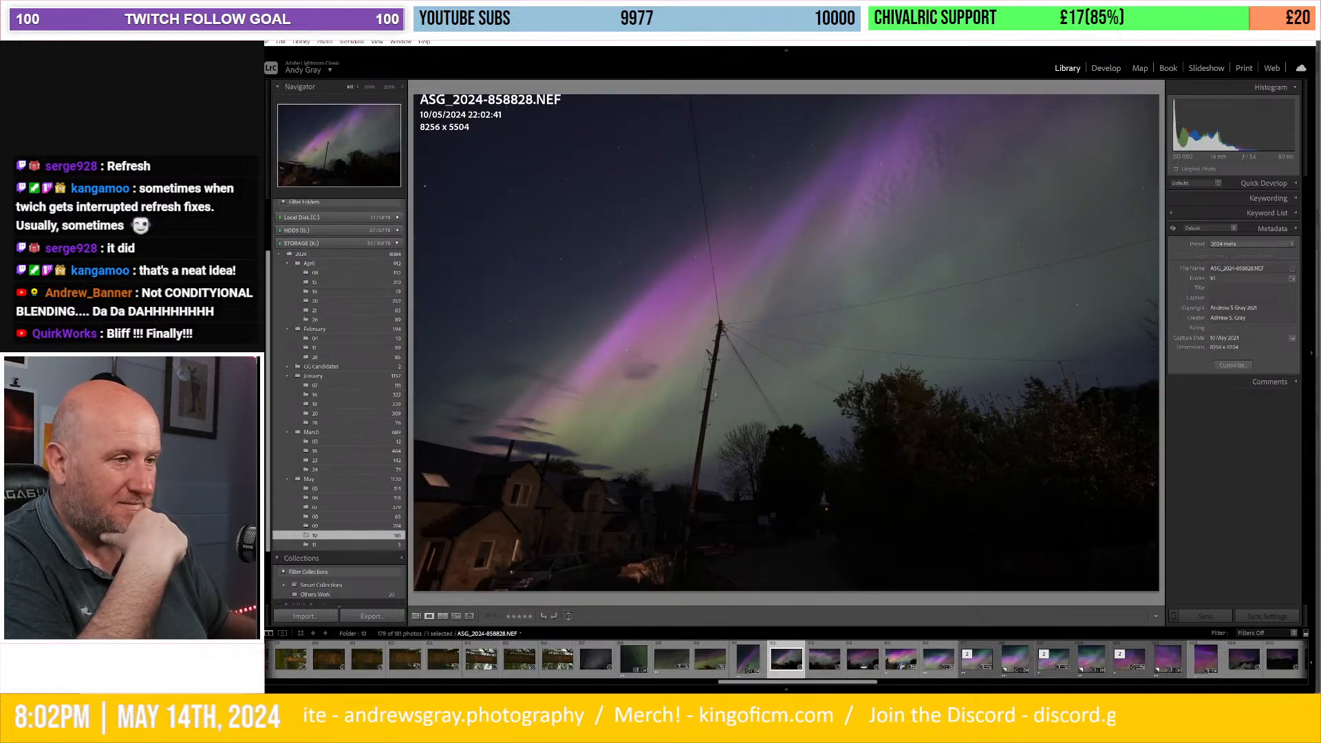
key(Right)
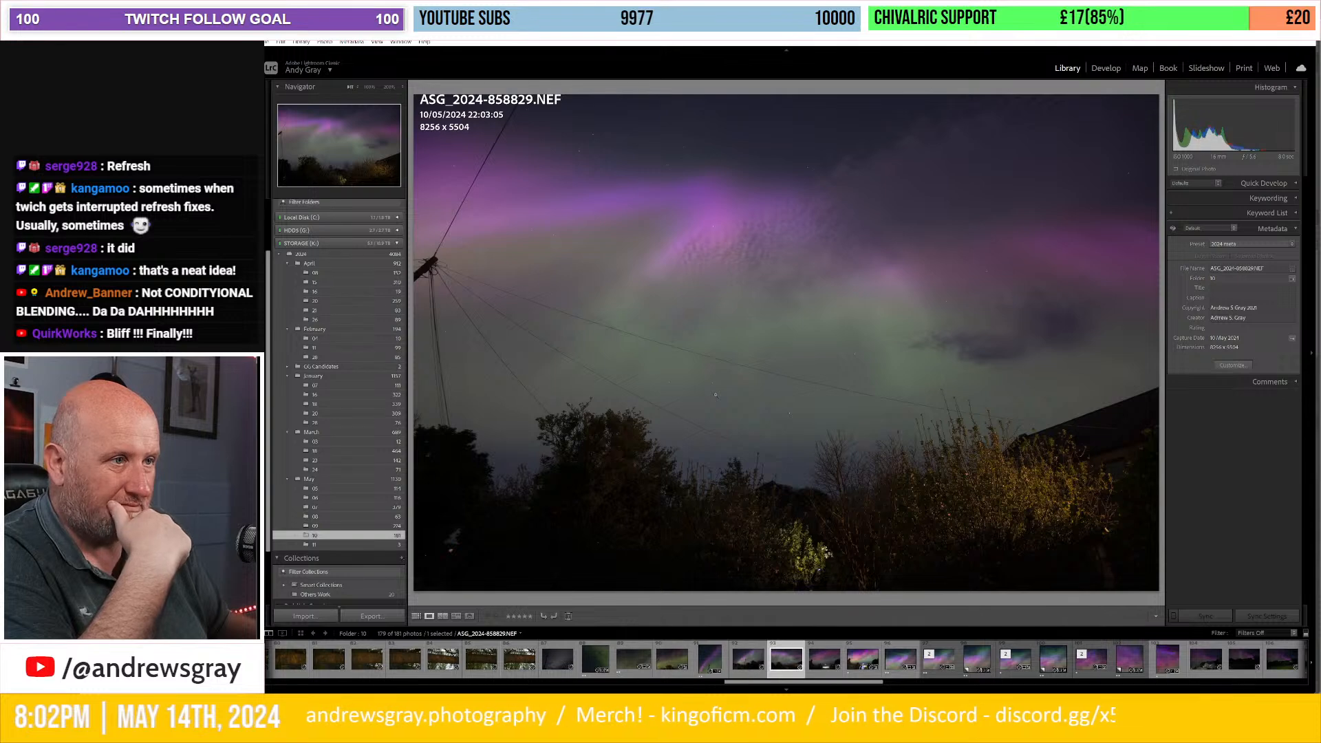
key(Right)
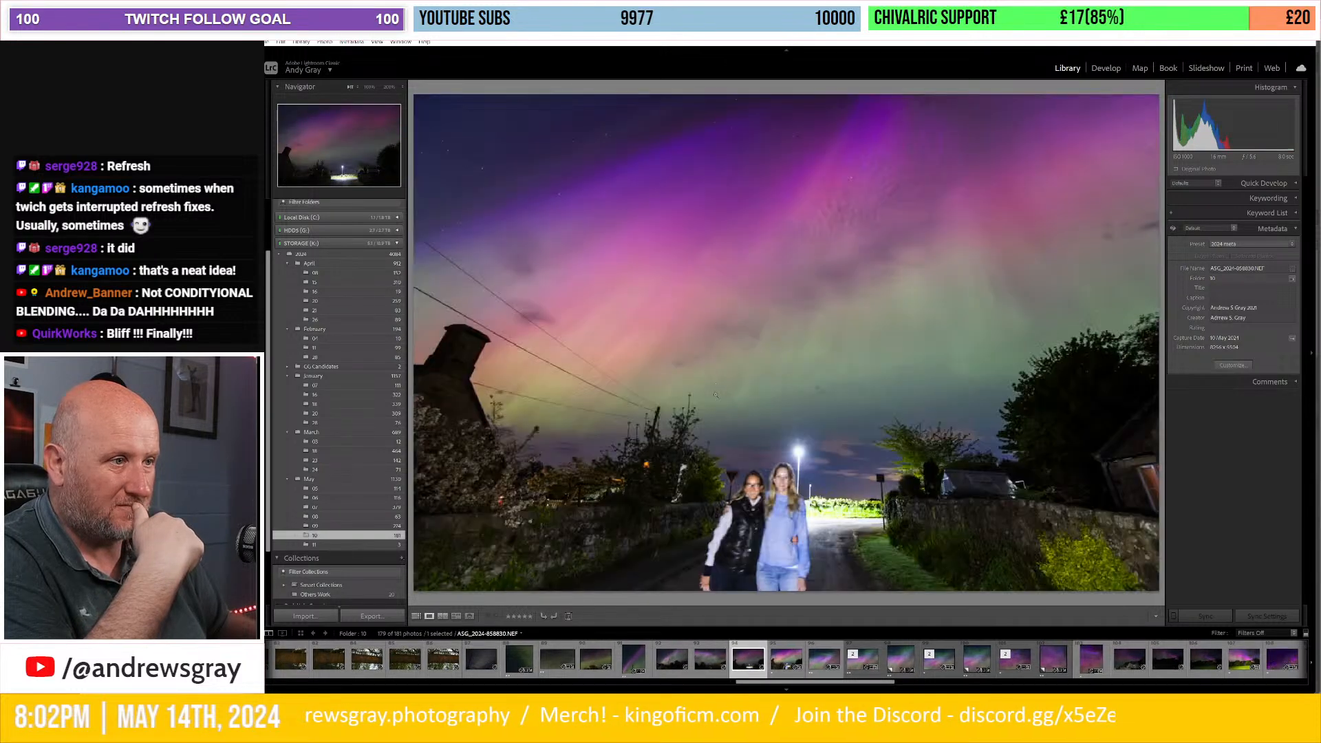
key(Right)
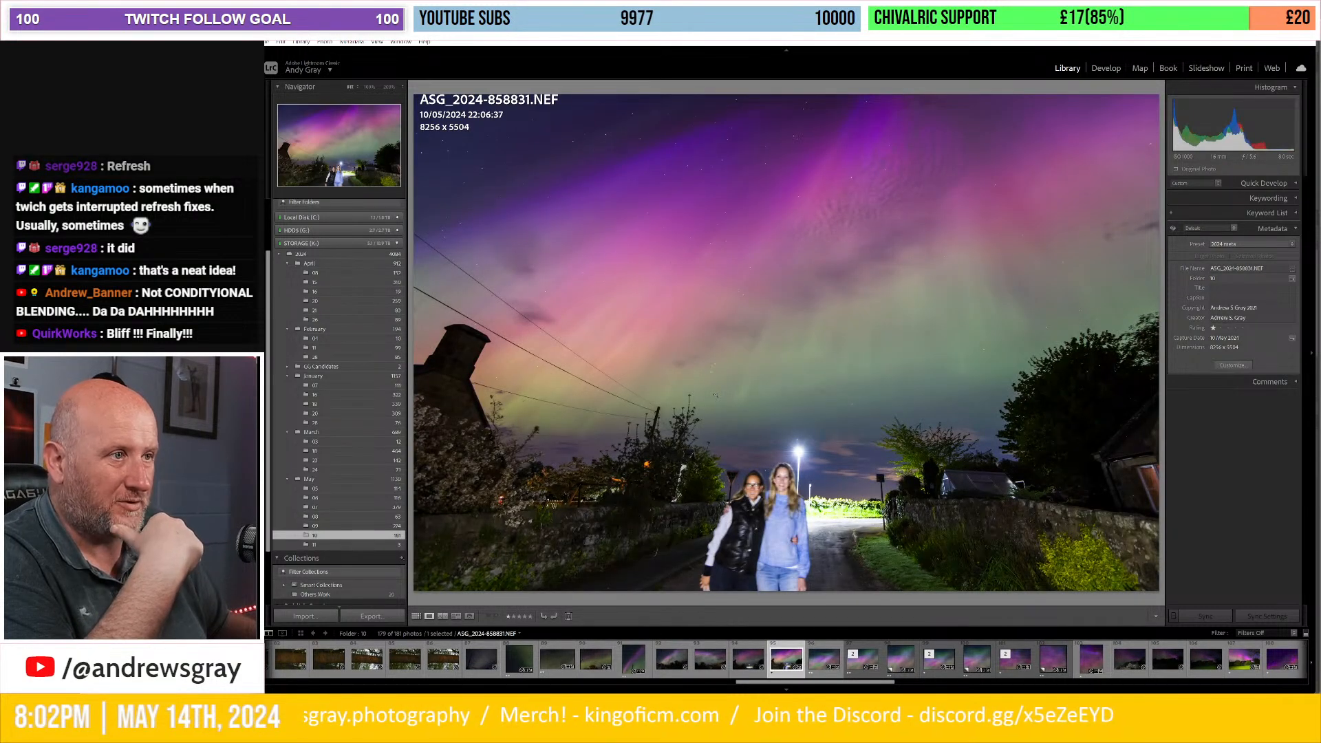
key(Right)
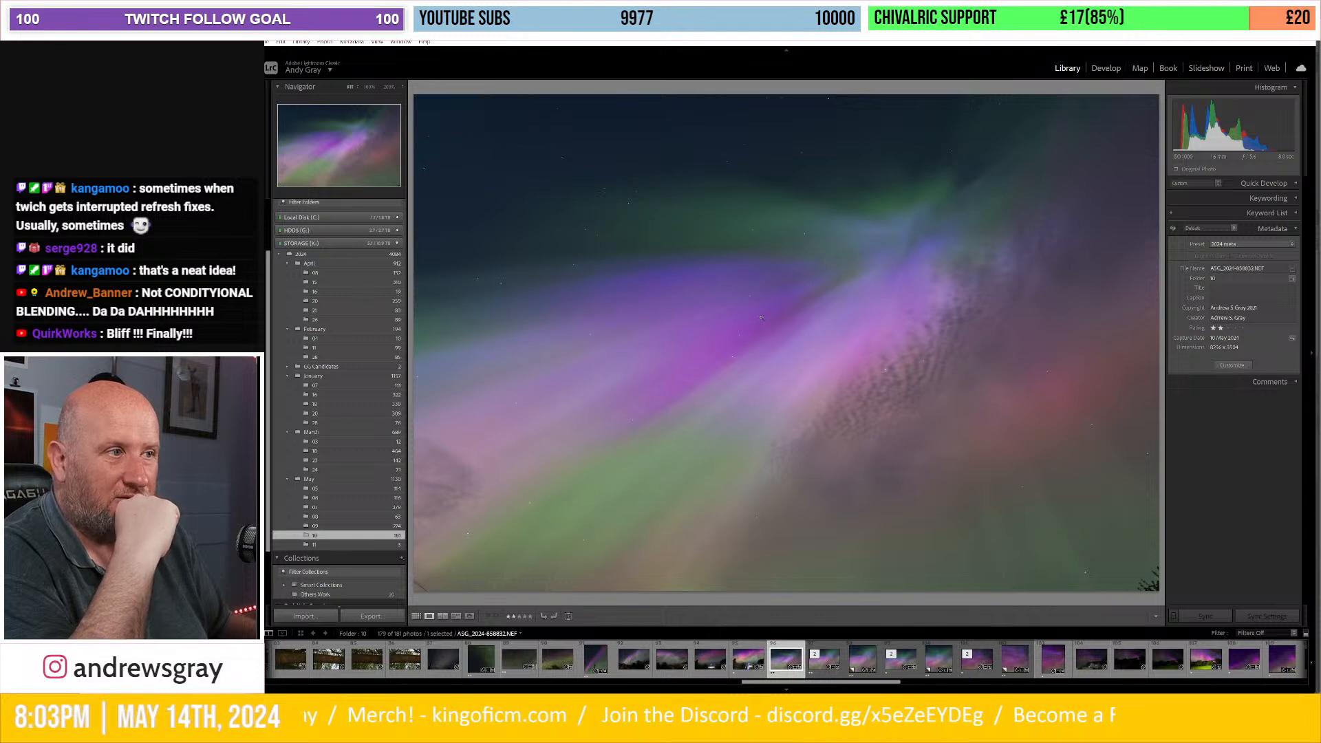
Compare neighbouring aurora frames around ASG_2024-858832.NEF and continue through to ASG_2024-858835.NEF
key(Left)
key(Right)
key(Left)
key(Right)
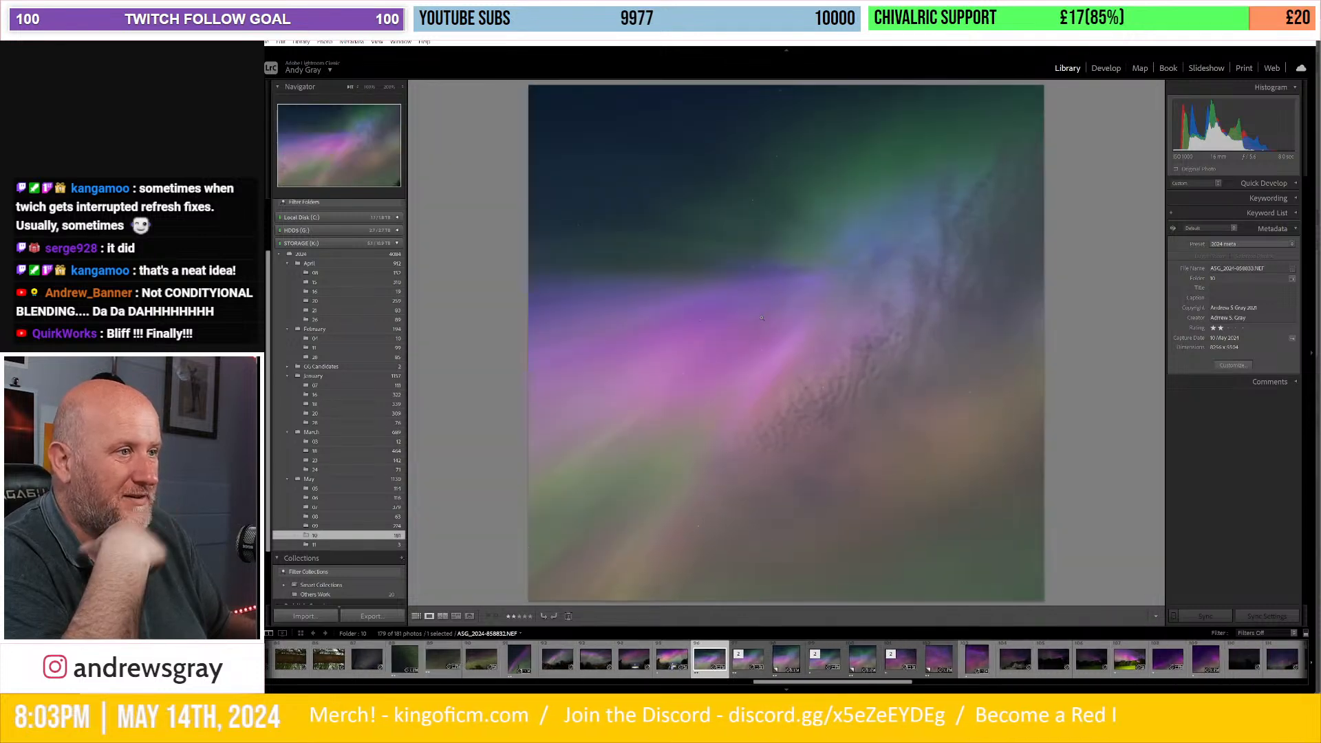
key(Right)
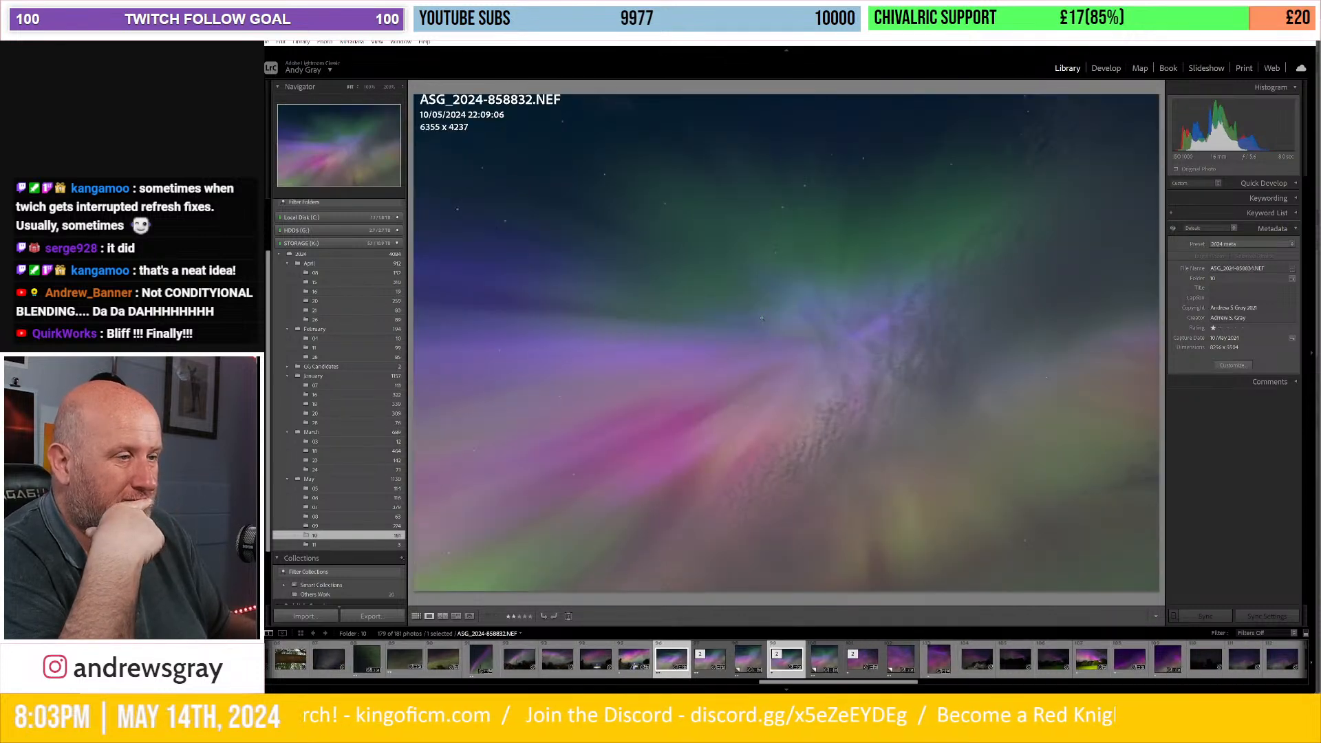
key(Right)
key(Right)
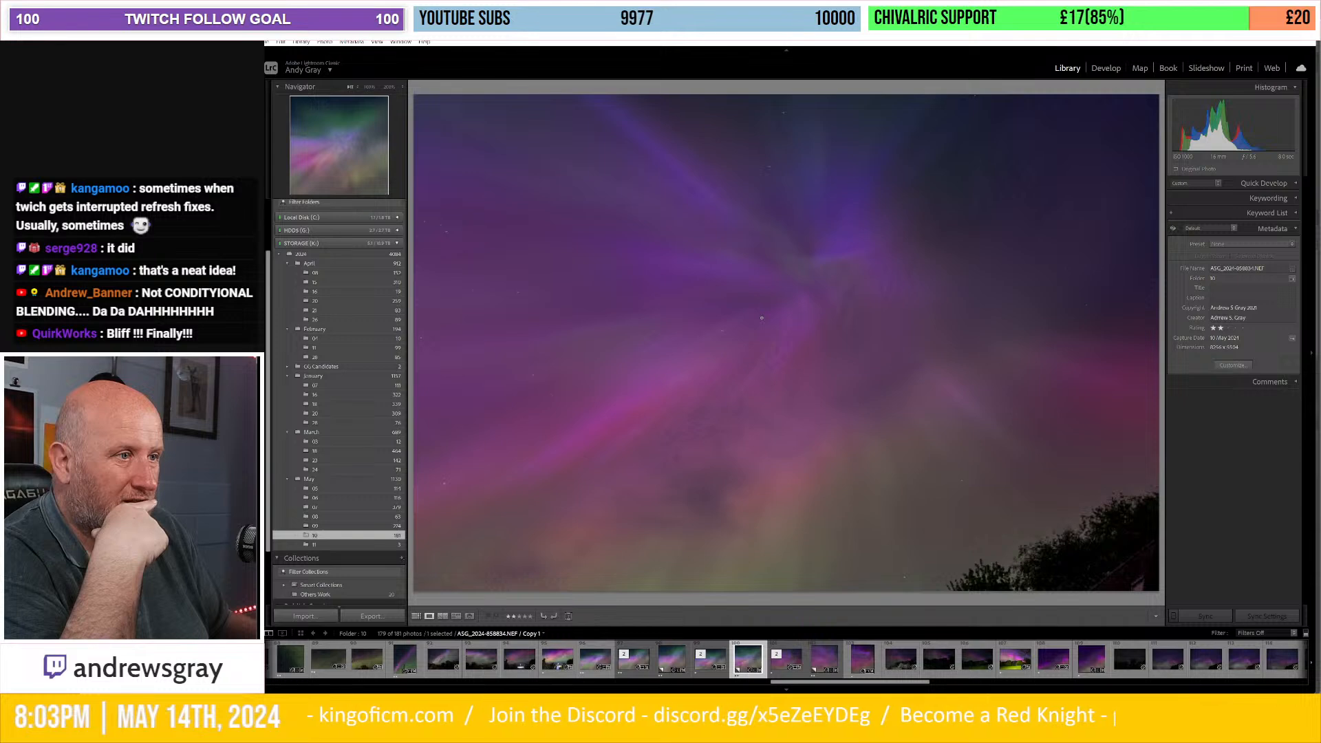
key(Right)
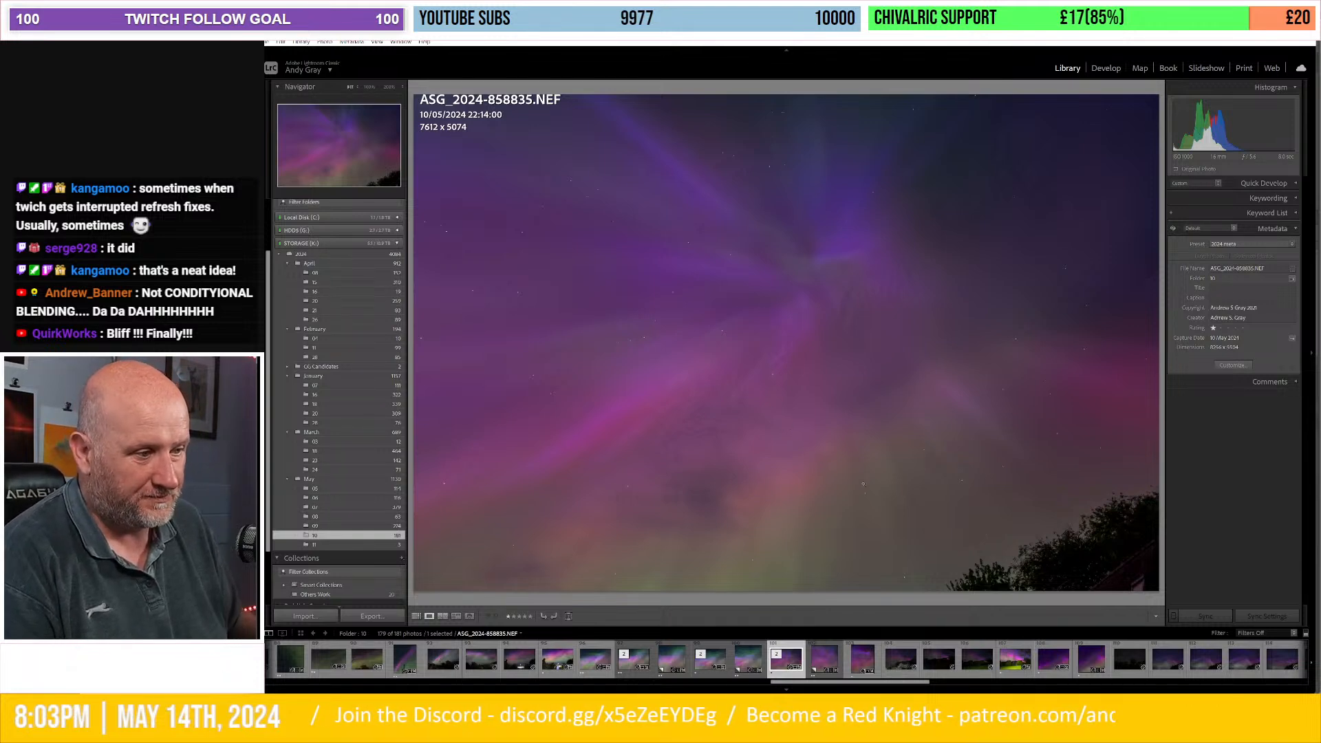
Filter the folder to rated photos and view the aurora shots ASG_2024-858849.NEF and ASG_2024-858858.NEF
click(1230, 629)
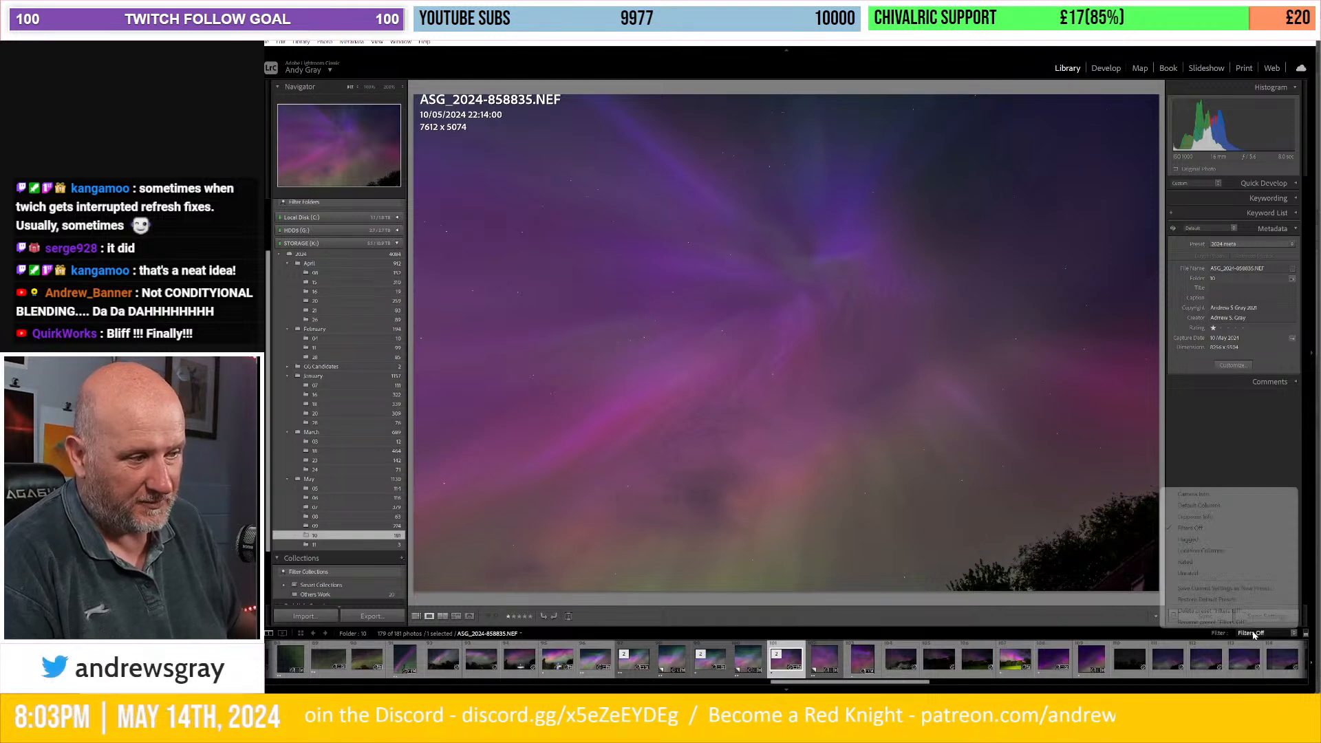
click(1212, 561)
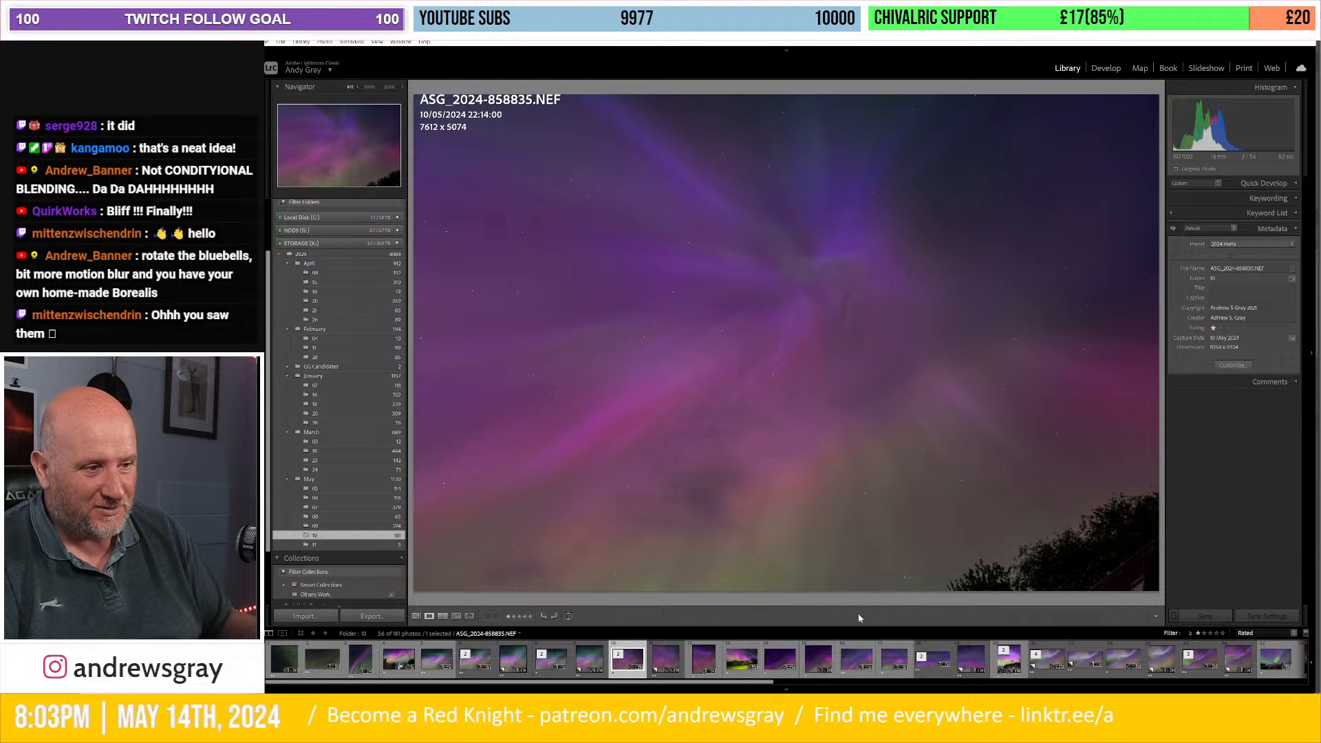
click(865, 648)
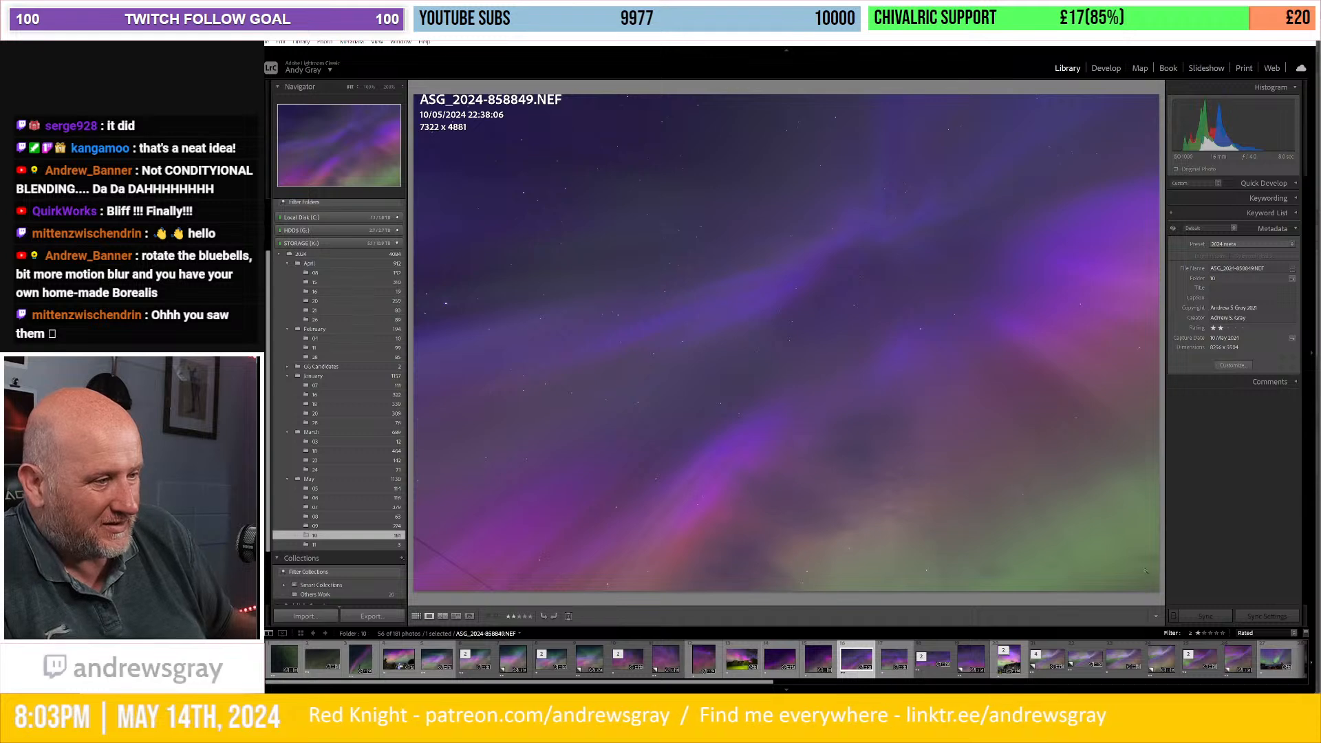
click(1049, 651)
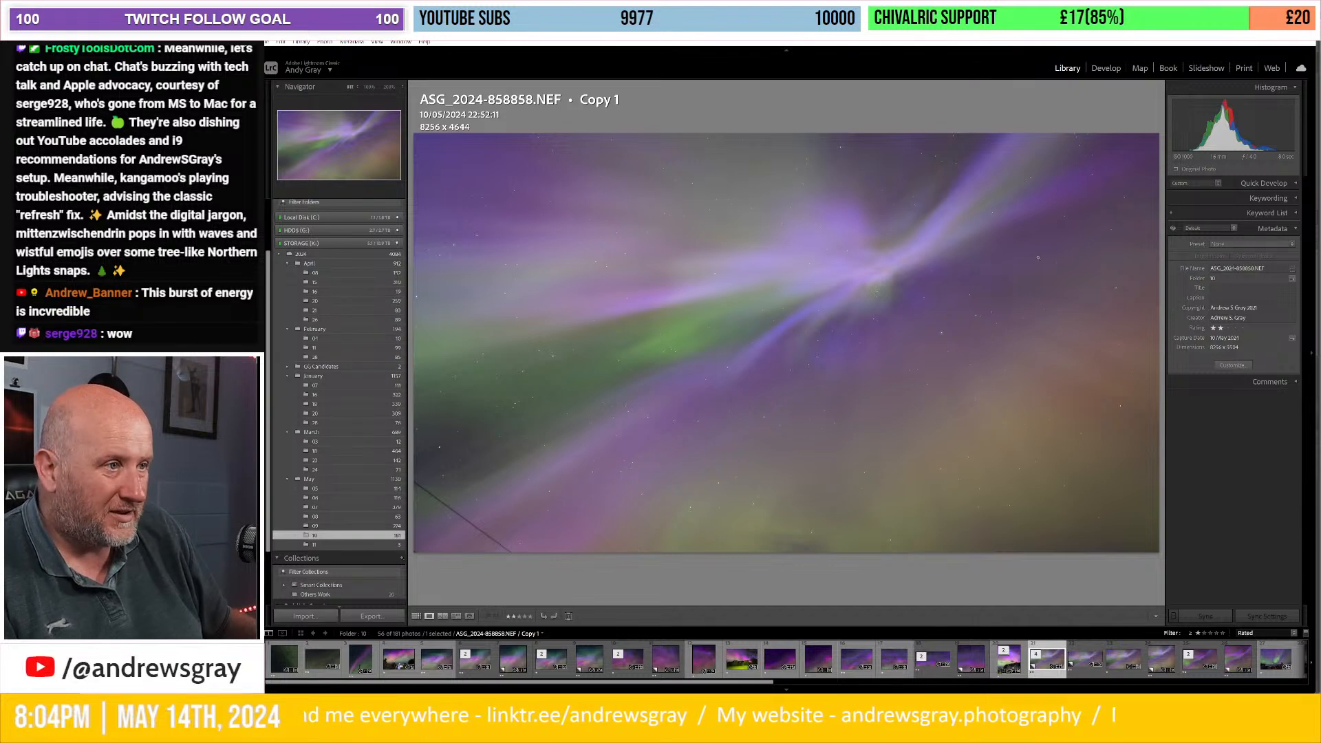
click(1036, 655)
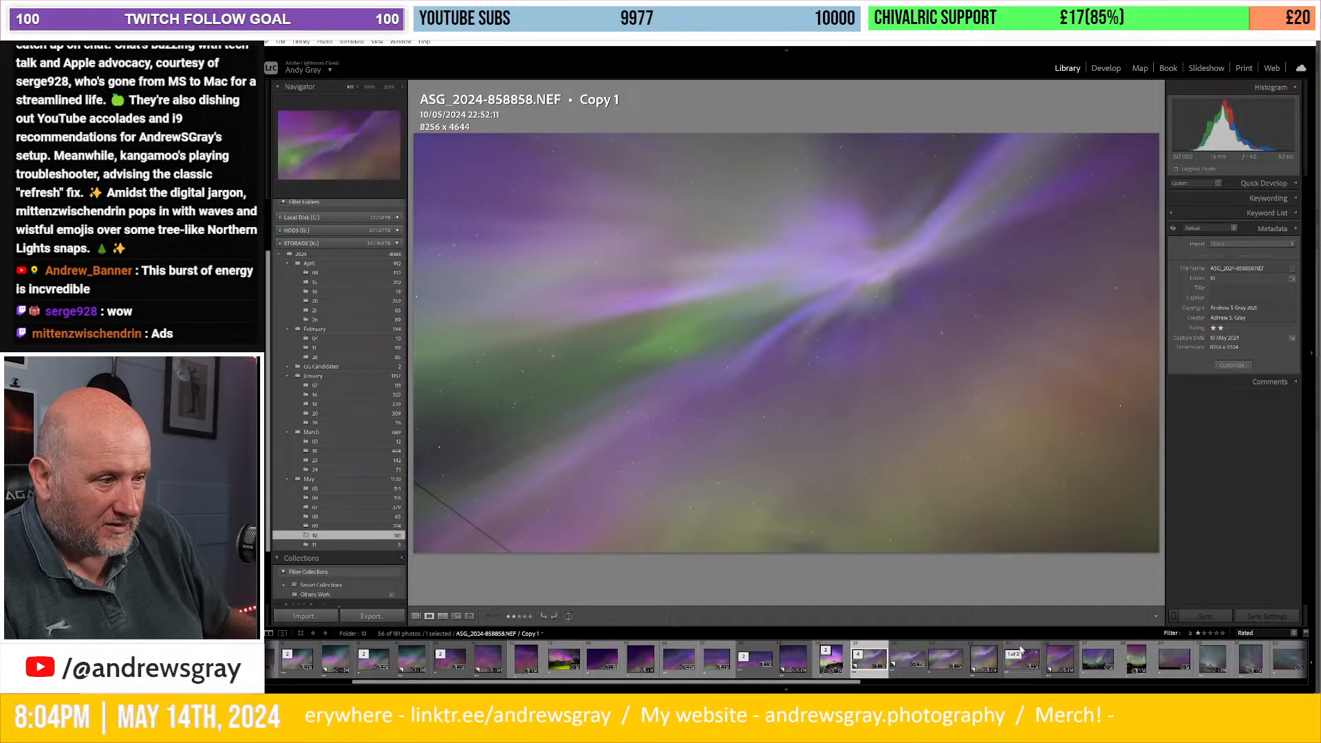
click(1022, 651)
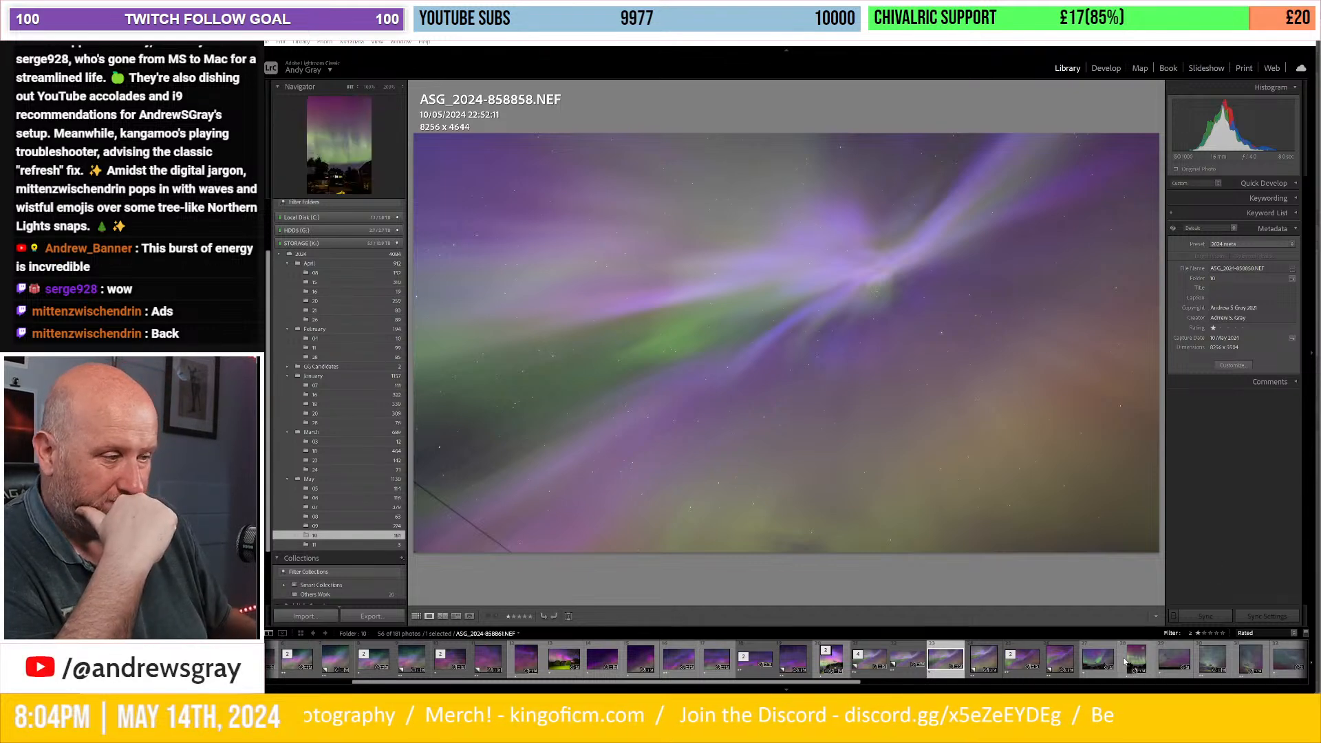
Examine more rated aurora shots, including ASG_2024-858864.NEF, ASG_2024-858831.NEF, ASG_2024-858834.NEF Copy 1 and ASG_2024-858849.NEF
scroll(1125, 661, down, 5)
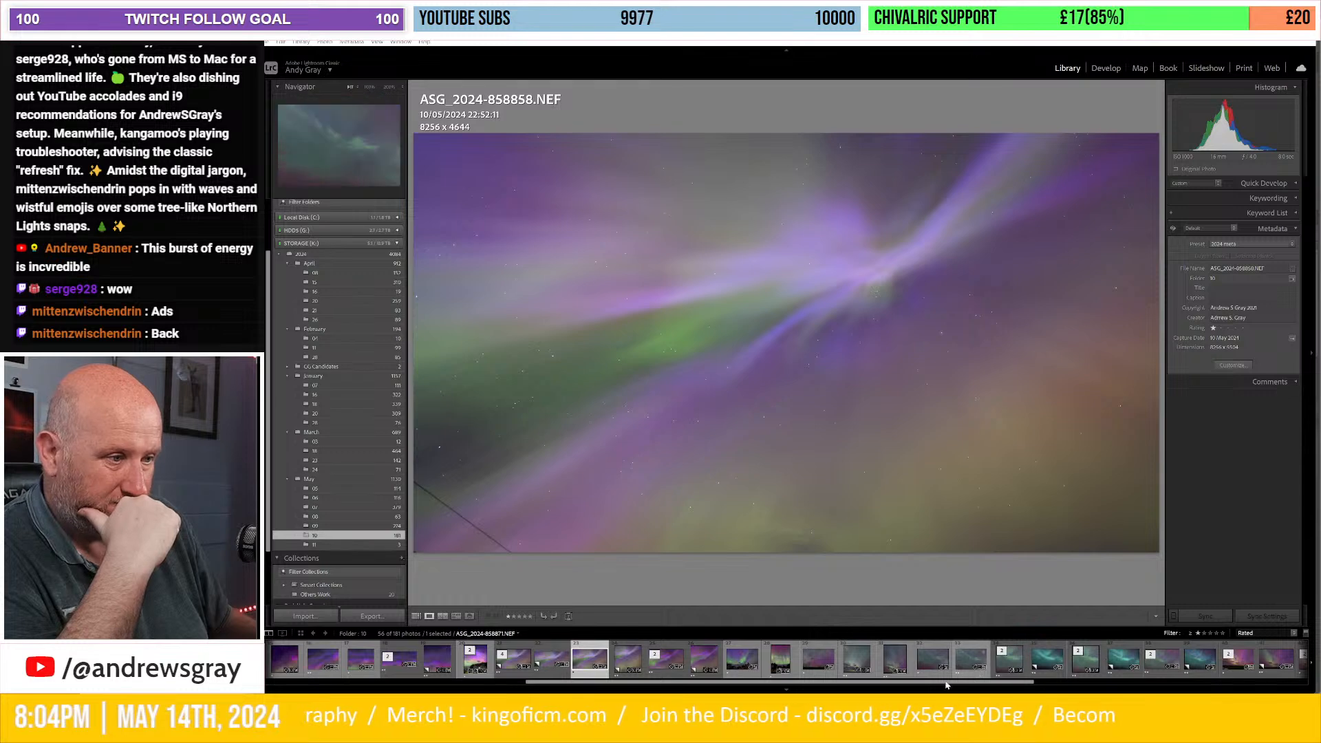
click(820, 663)
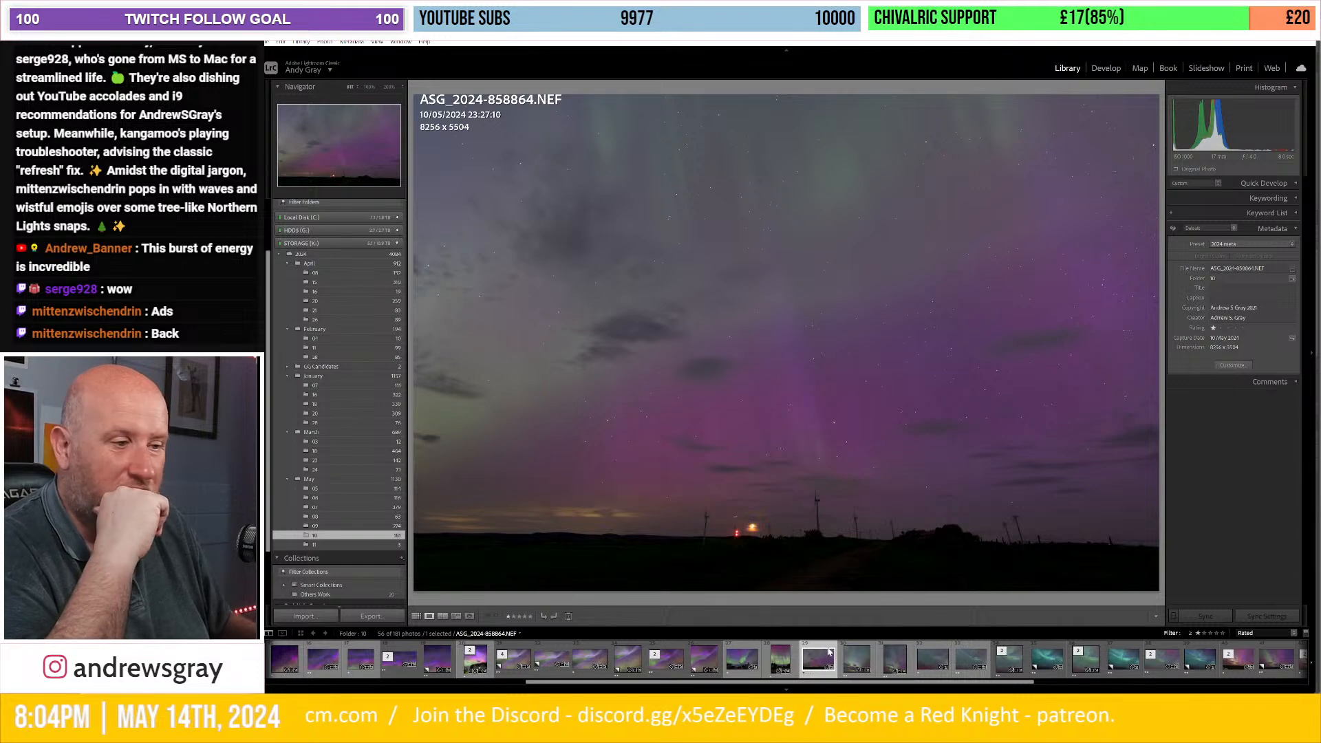
scroll(541, 678, left, 10)
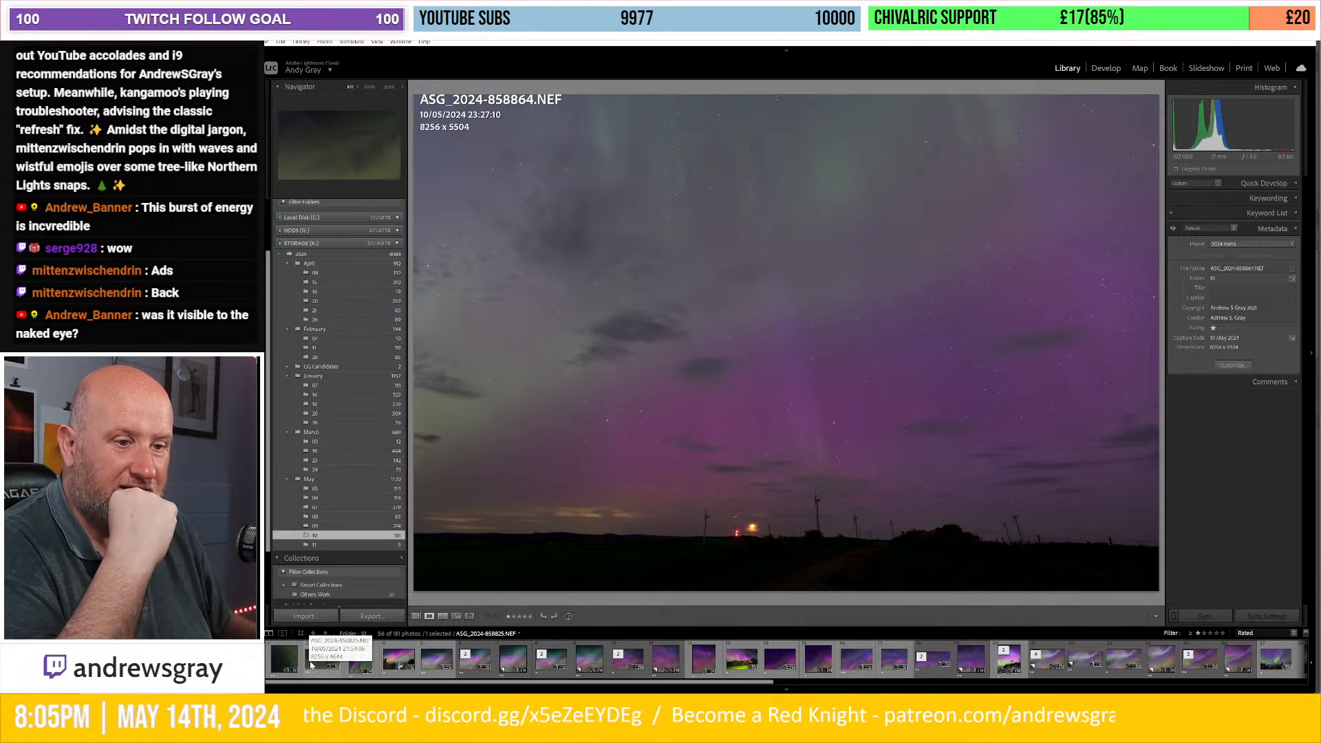
click(399, 661)
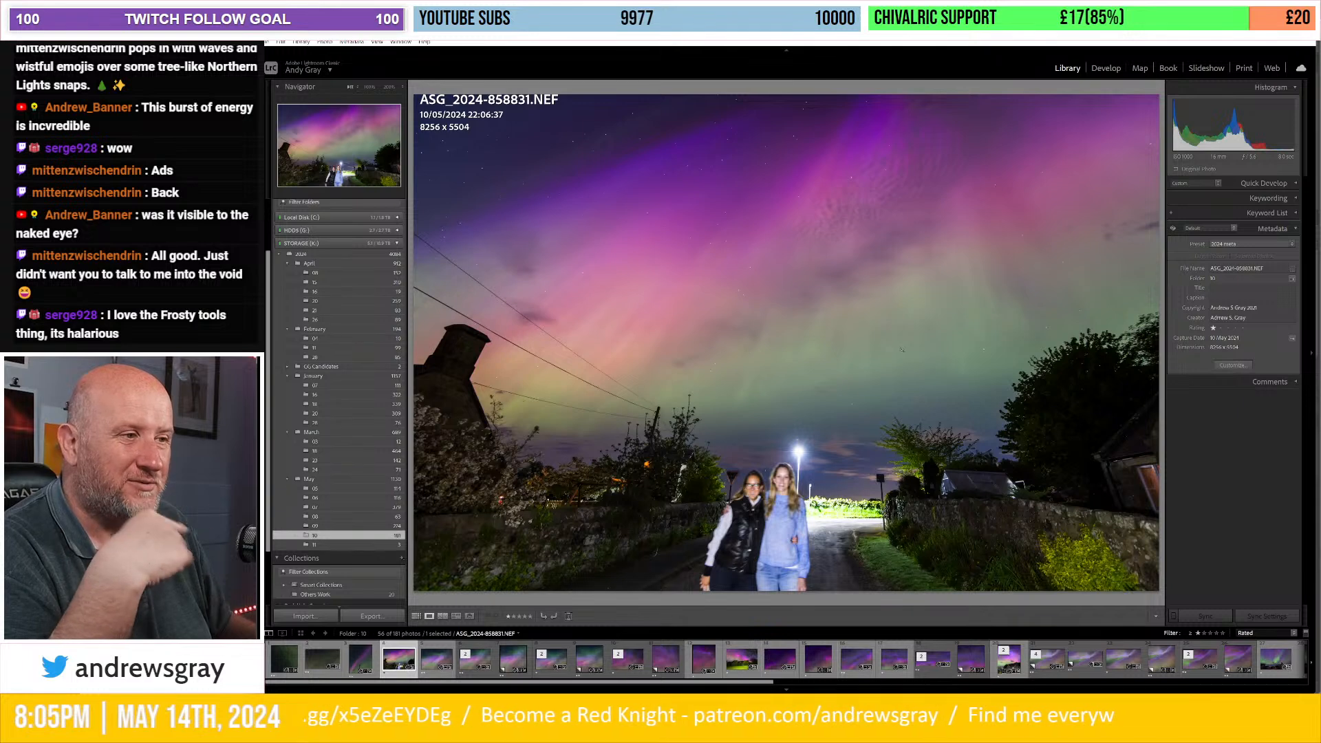
click(590, 659)
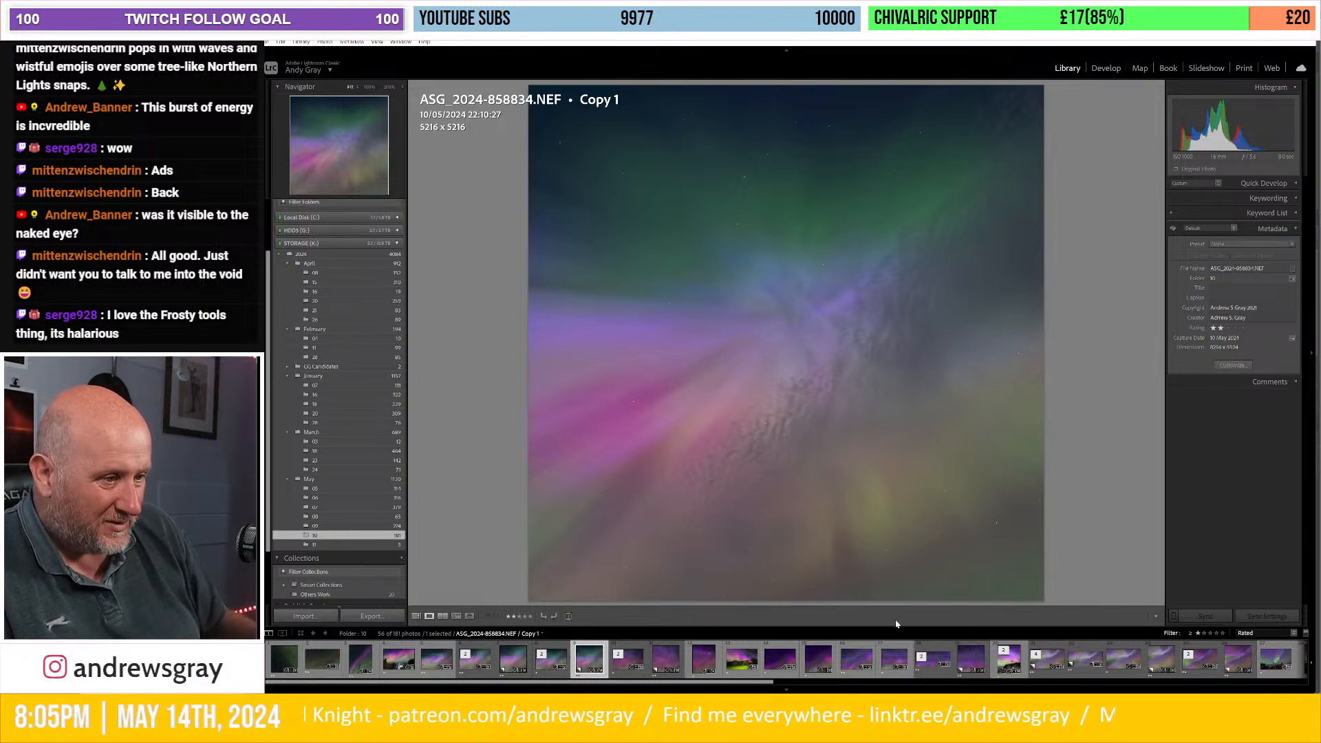
click(896, 651)
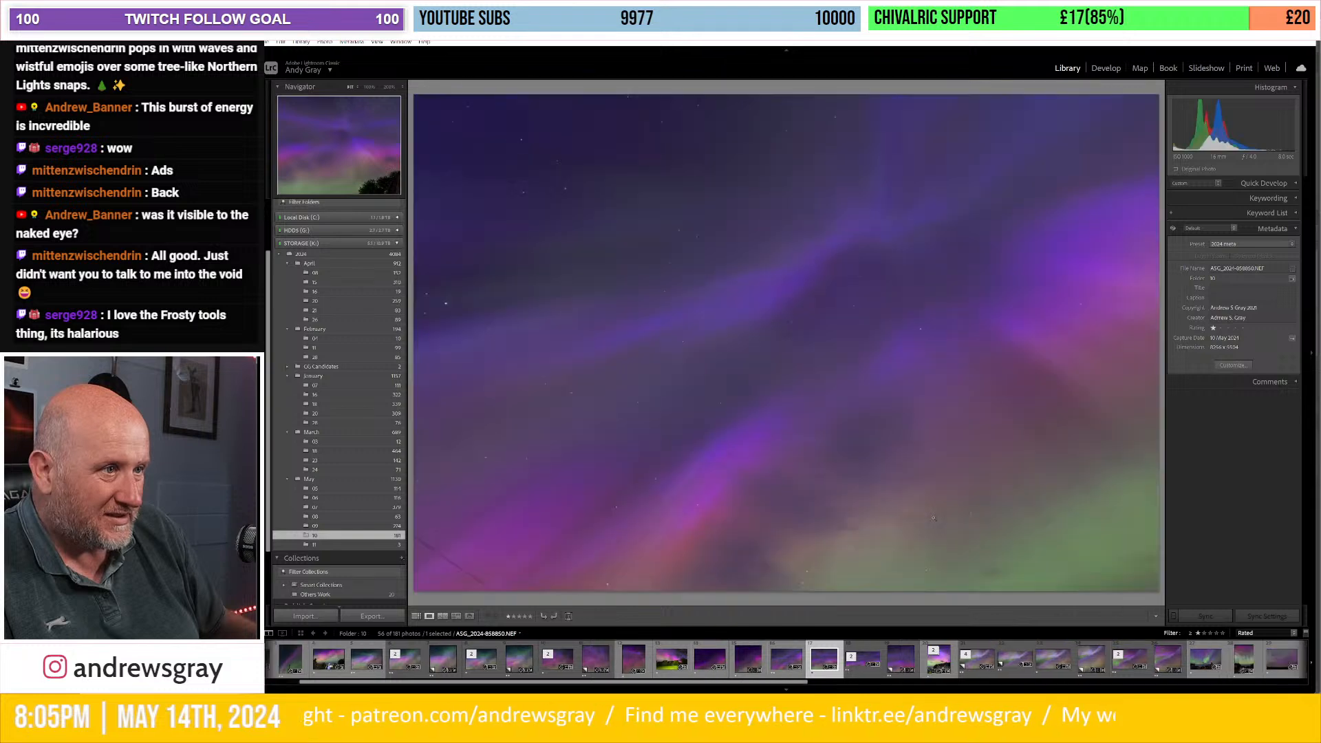
key(2)
key(Left)
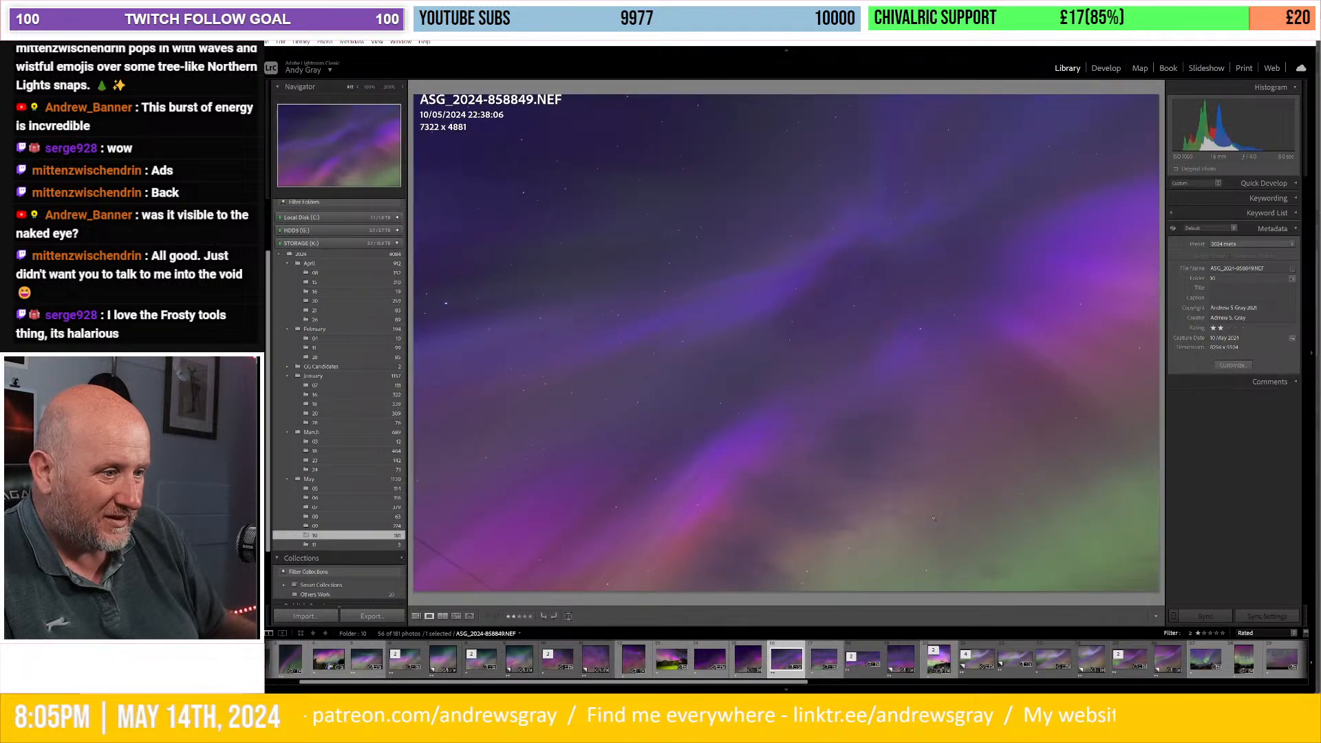
View the rated aurora photos ASG_2024-858858.NEF Copy 1, ASG_2024-858901.NEF, ASG_2024-858891.NEF and ASG_2024-858875.NEF
click(989, 654)
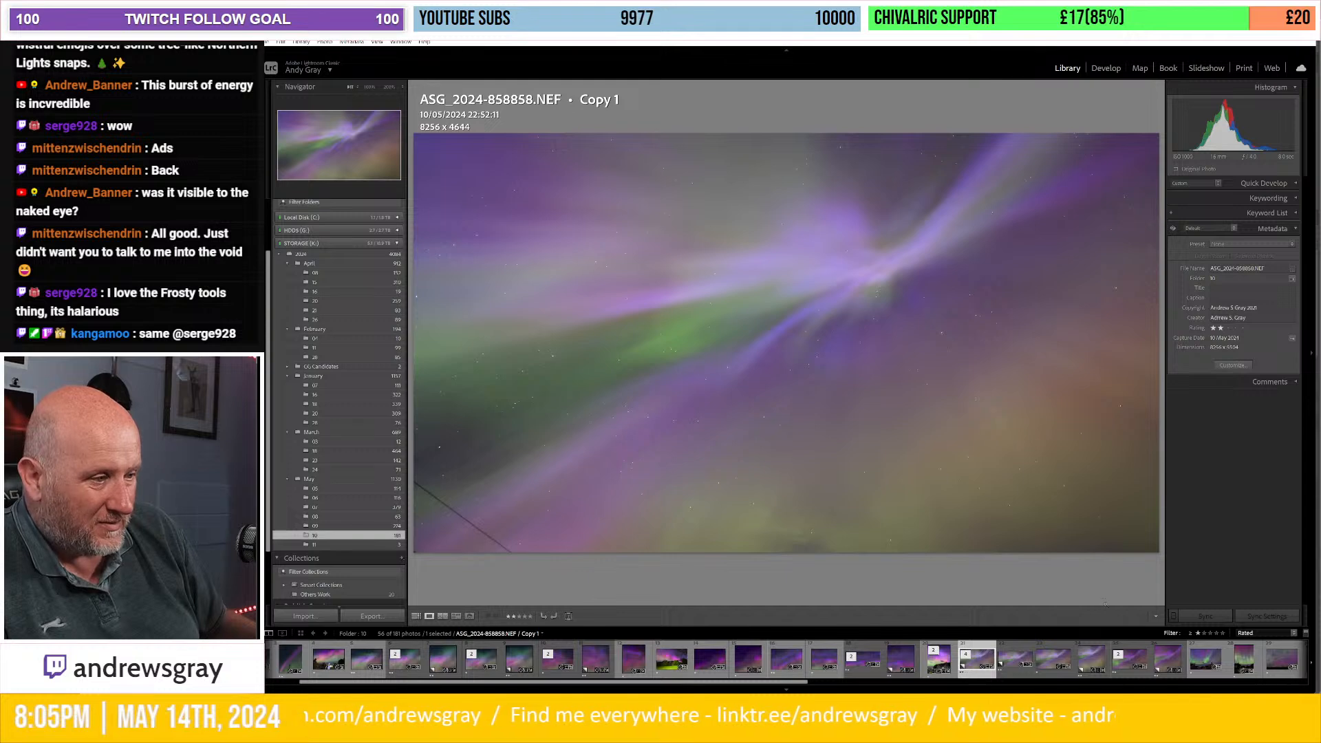
ctrl+click(1135, 651)
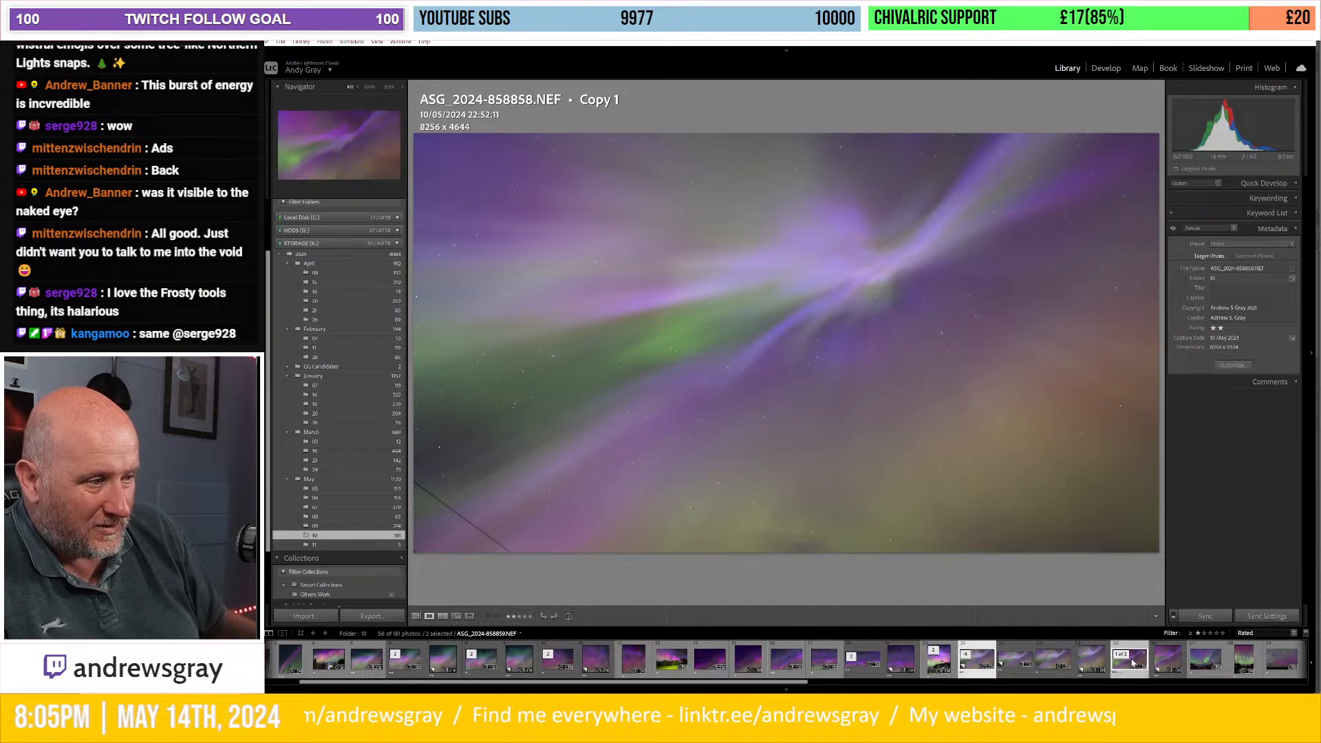
scroll(1132, 662, down, 10)
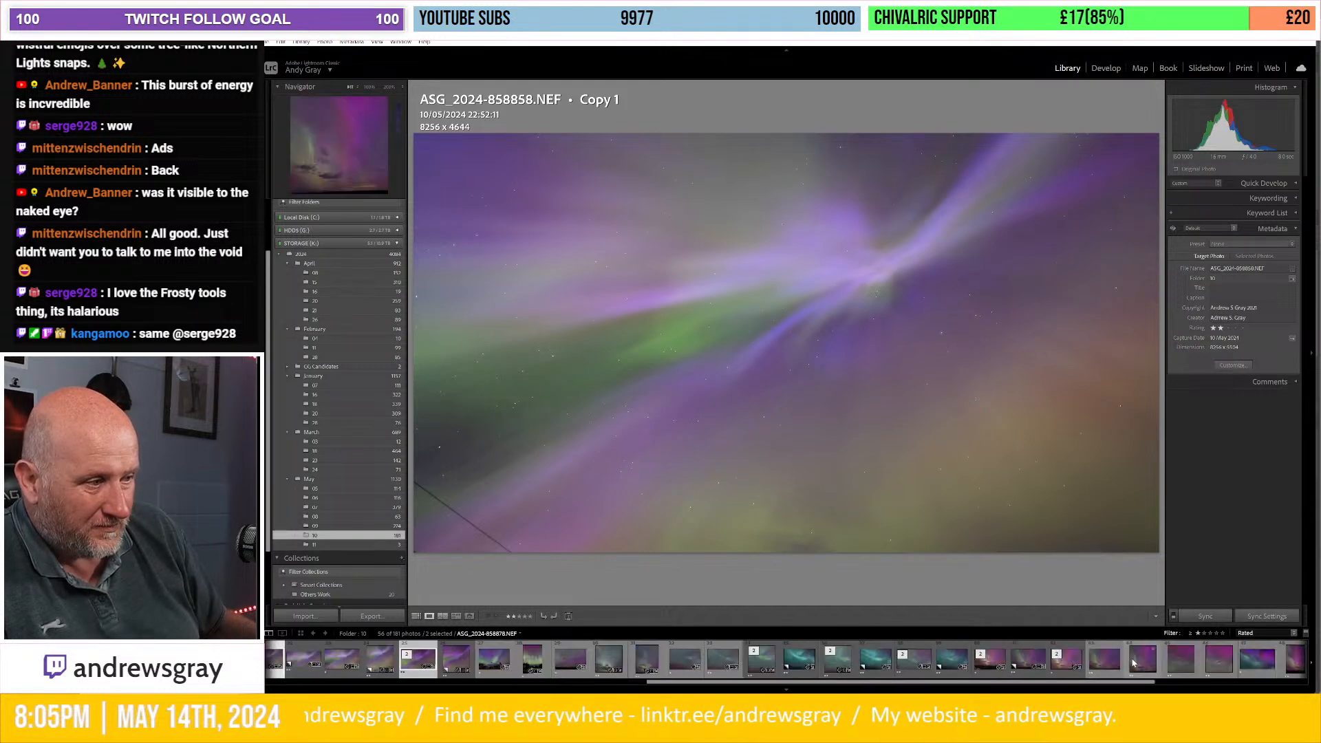
scroll(1133, 663, down, 5)
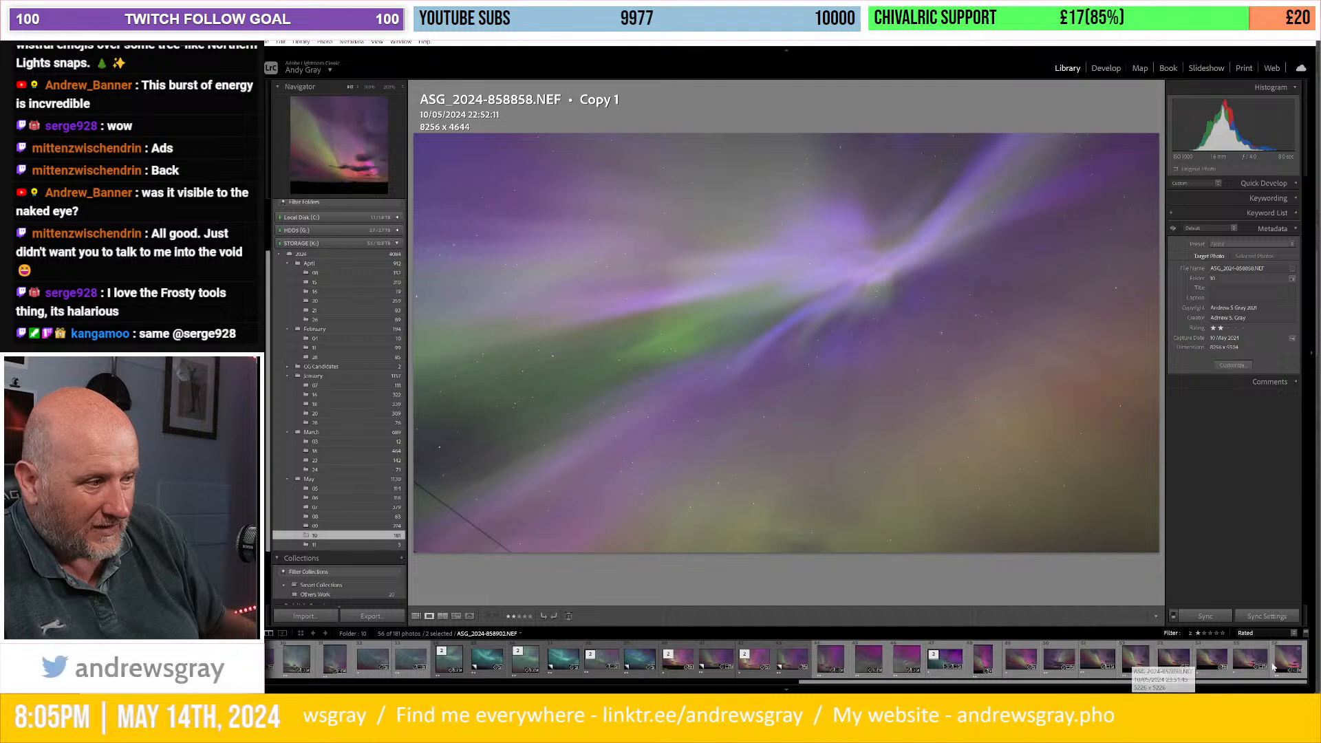
click(1248, 659)
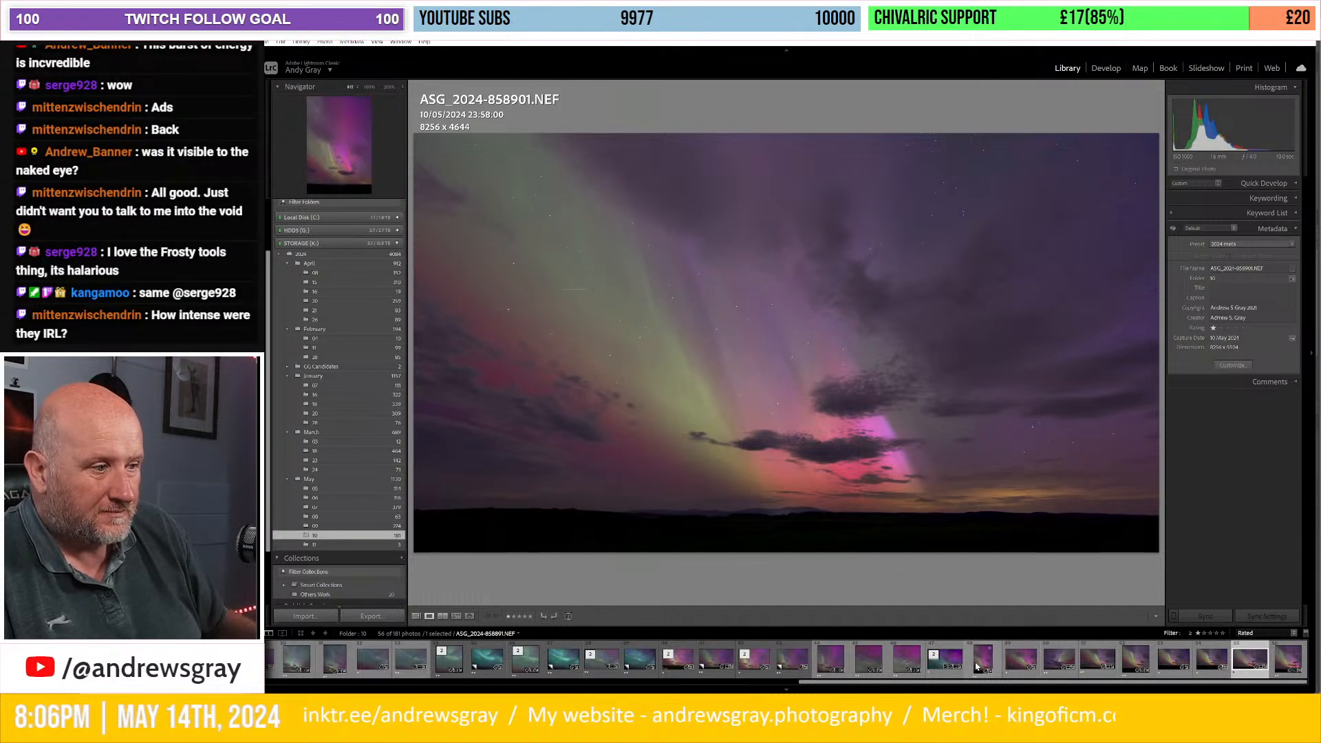
click(977, 664)
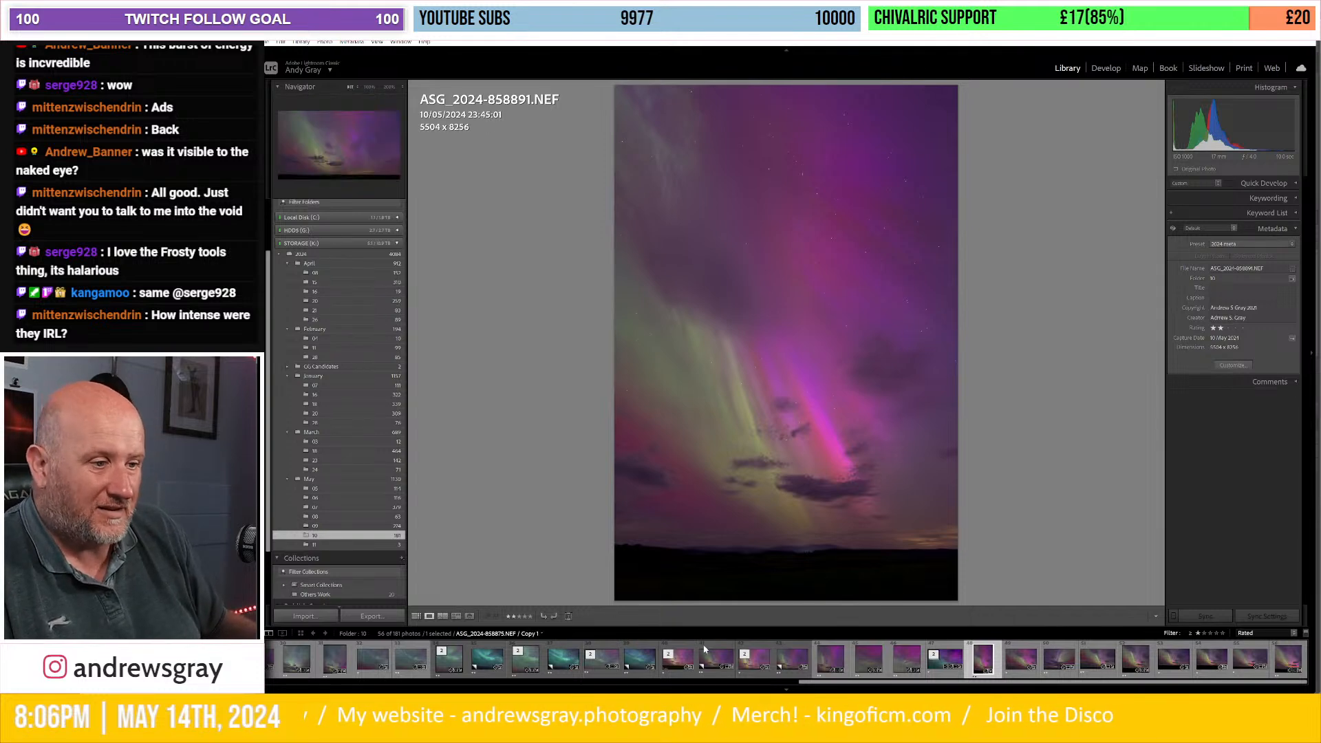
click(672, 667)
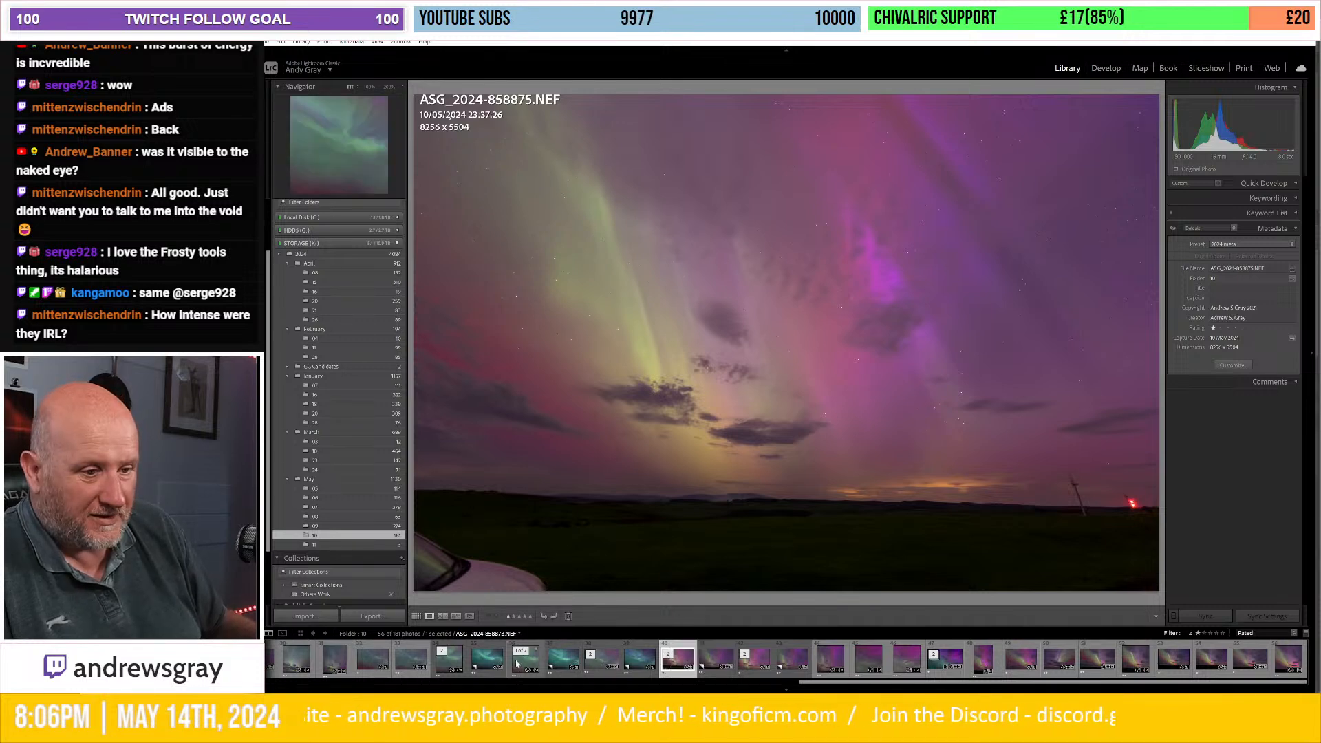
Go back to the earlier rated frames and view ASG_2024-858825.NEF, ASG_2024-858840.NEF and ASG_2024-858833.NEF
scroll(515, 664, up, 5)
scroll(515, 664, up, 5)
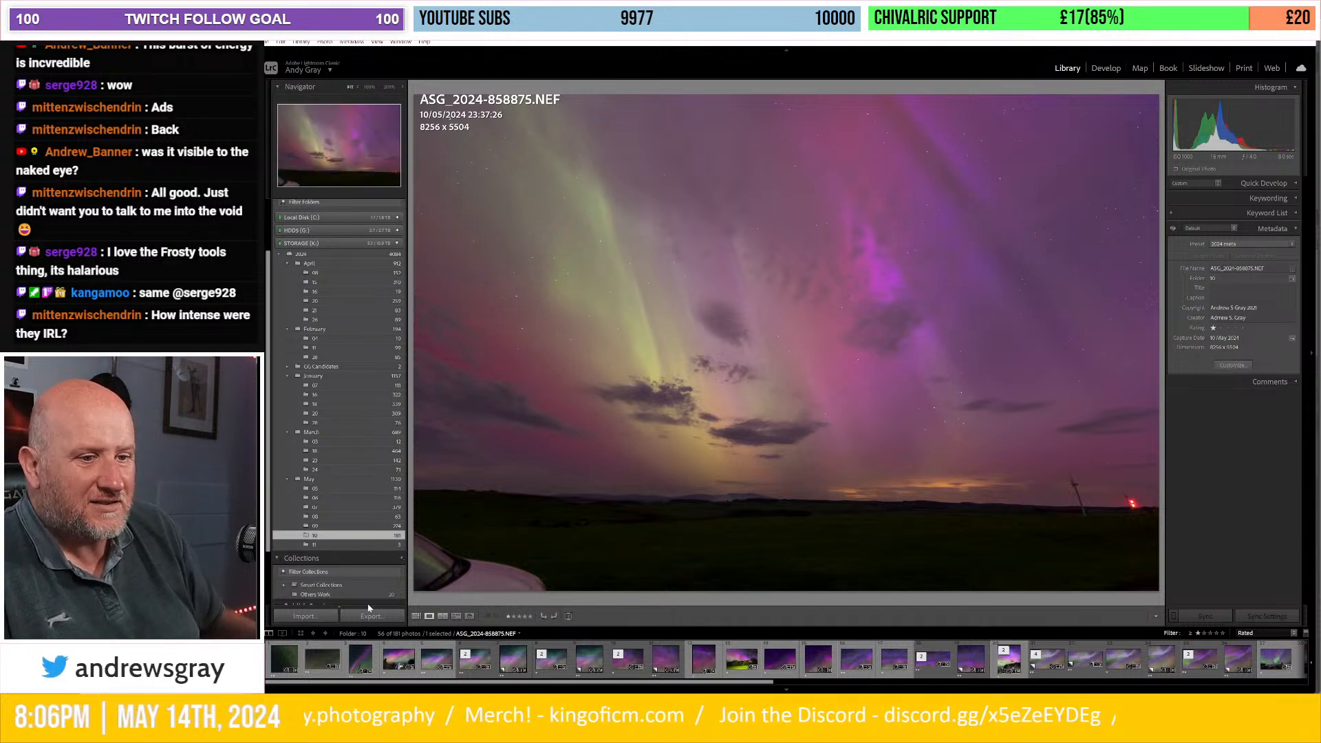
click(321, 662)
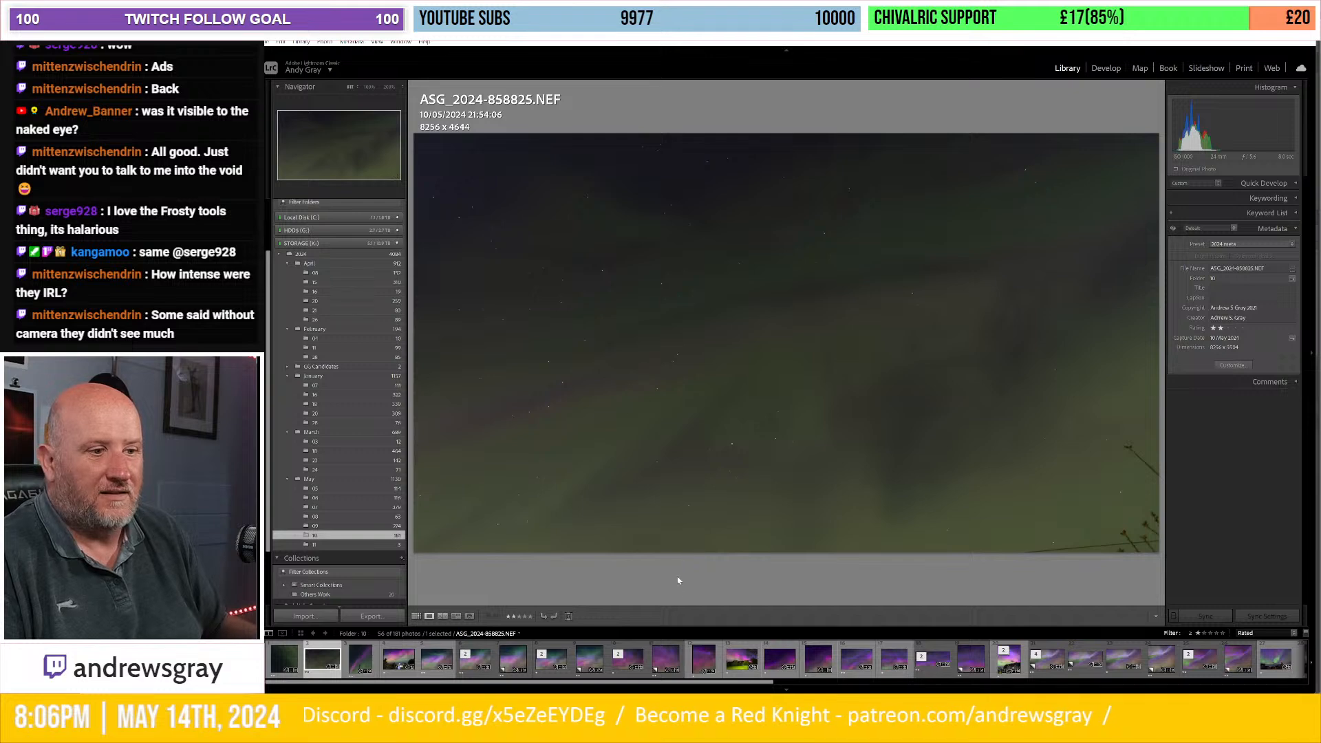
click(735, 665)
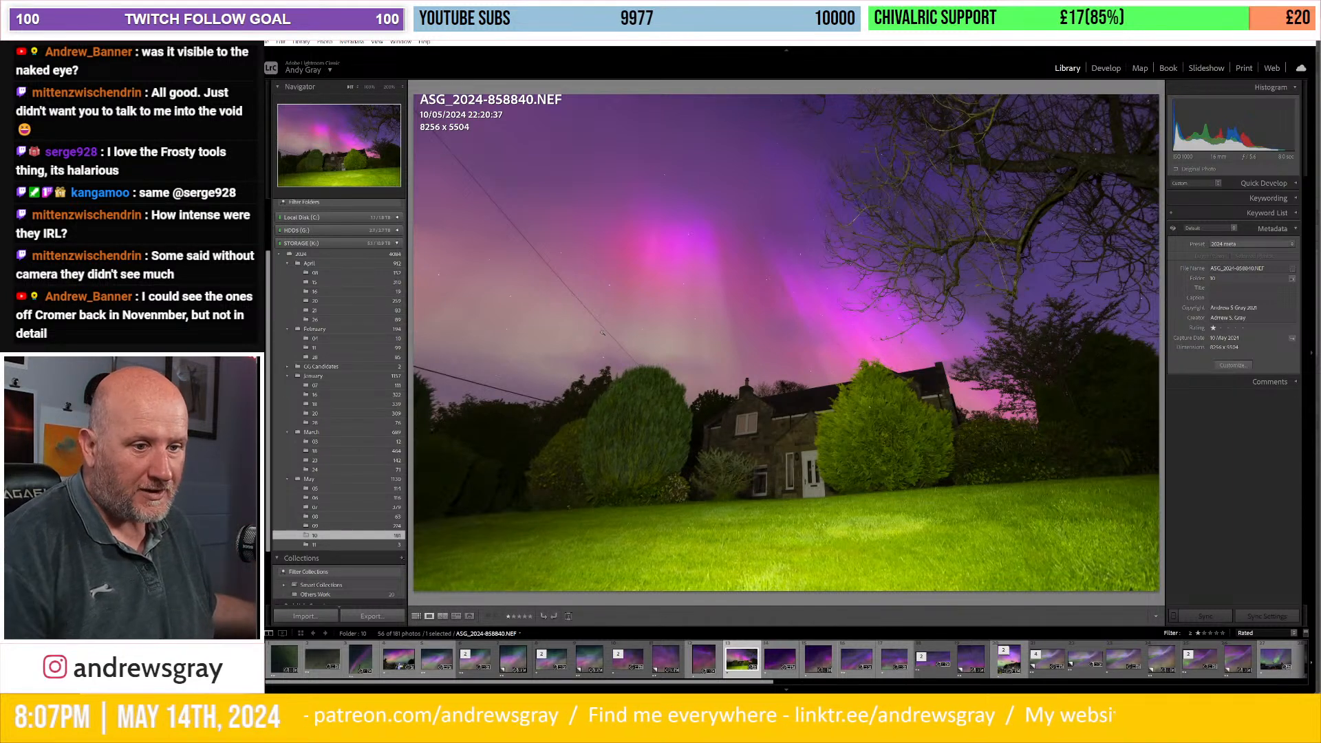
click(482, 671)
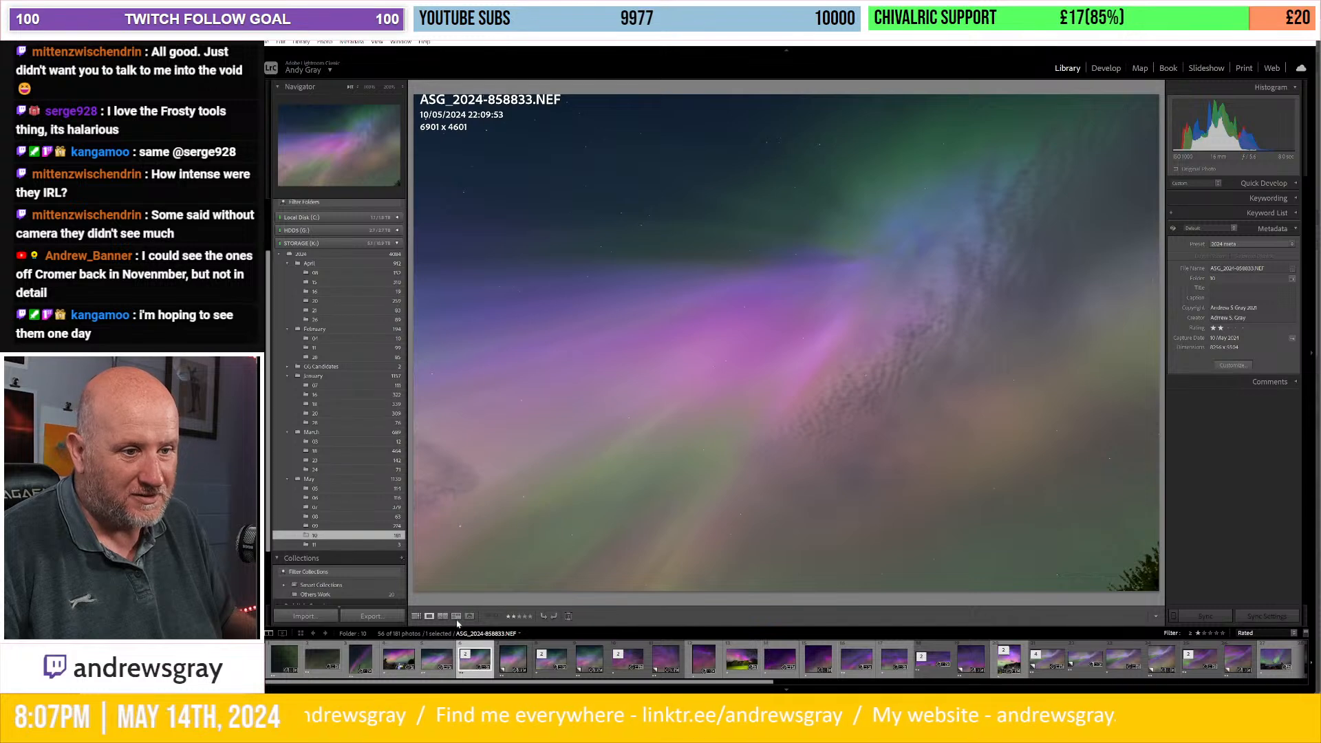
click(434, 651)
ctrl+click(474, 660)
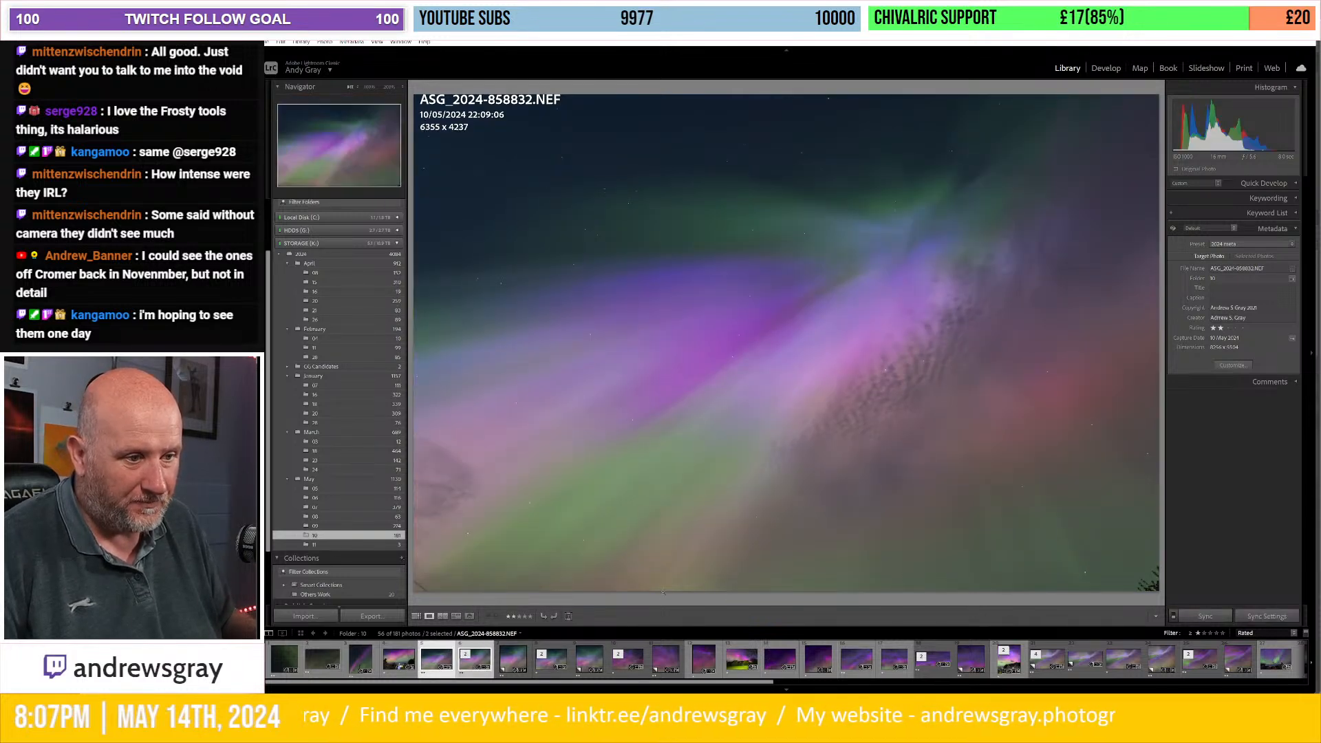
ctrl+click(620, 664)
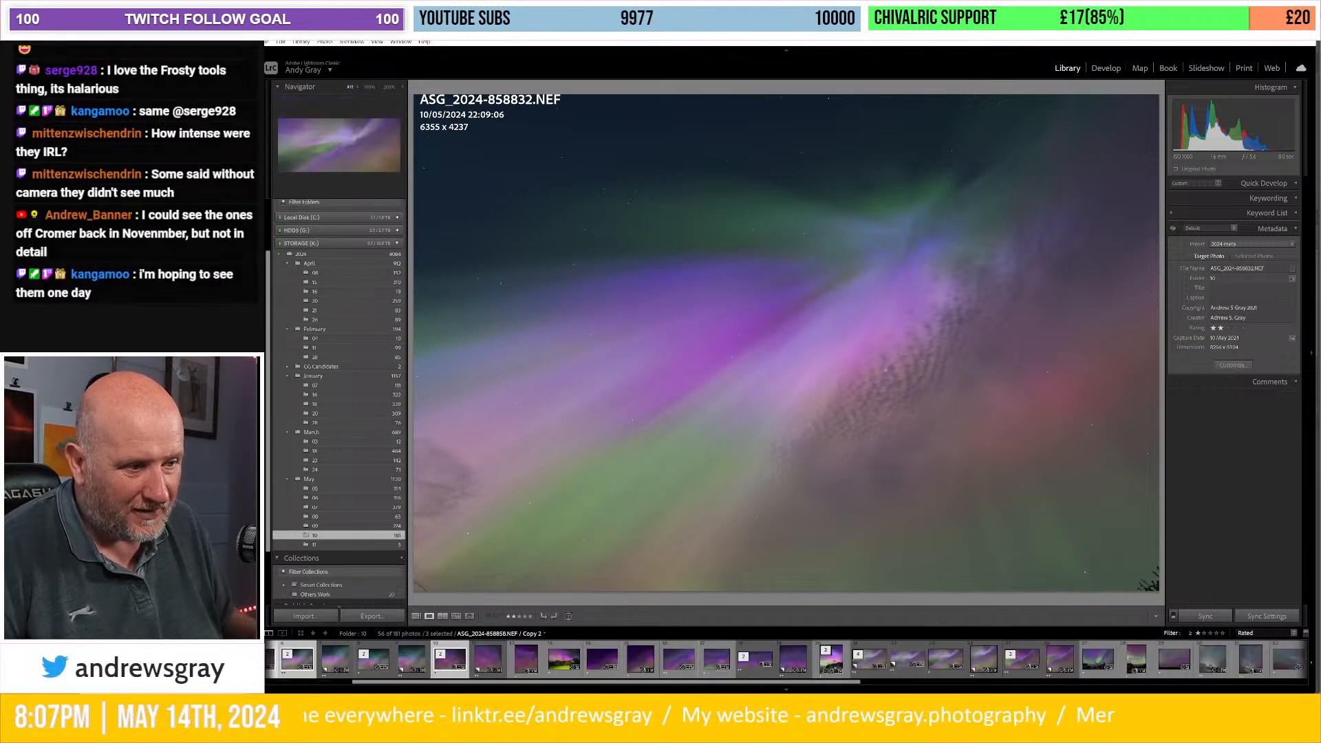
ctrl+click(871, 659)
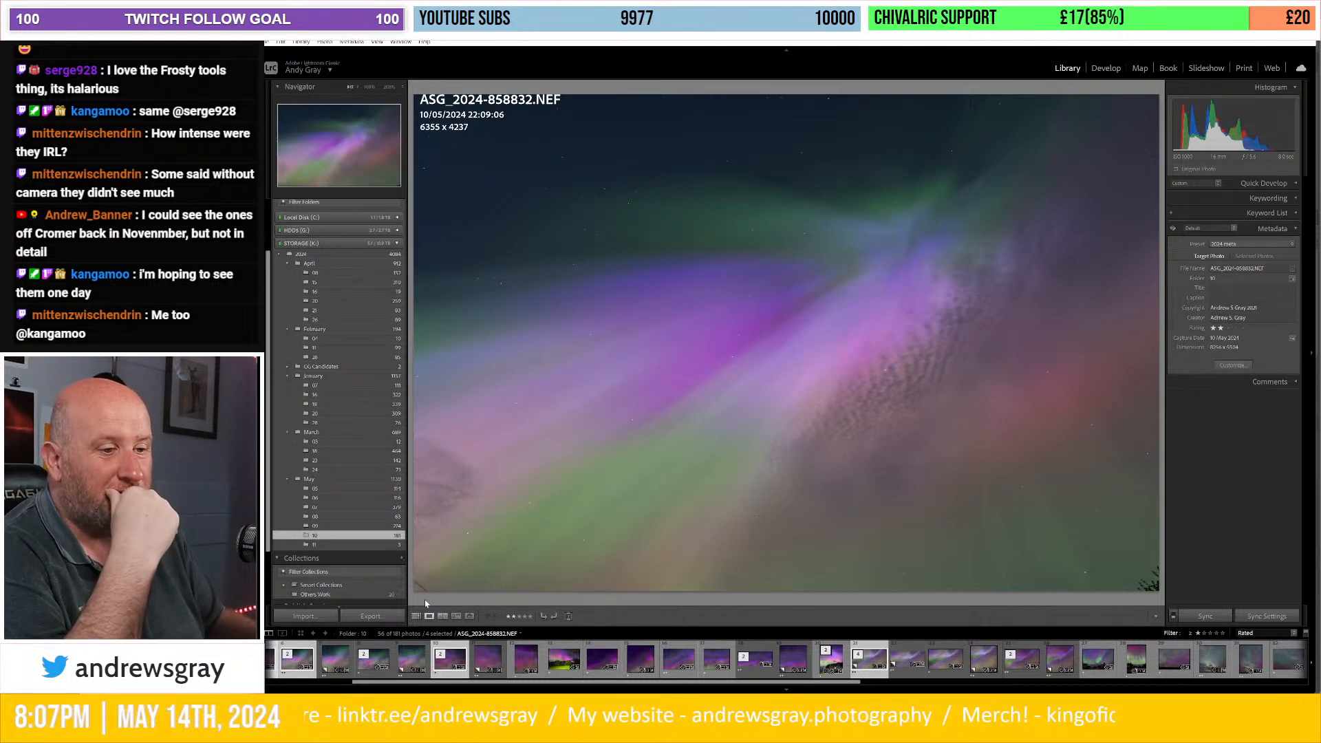
scroll(535, 662, up, 3)
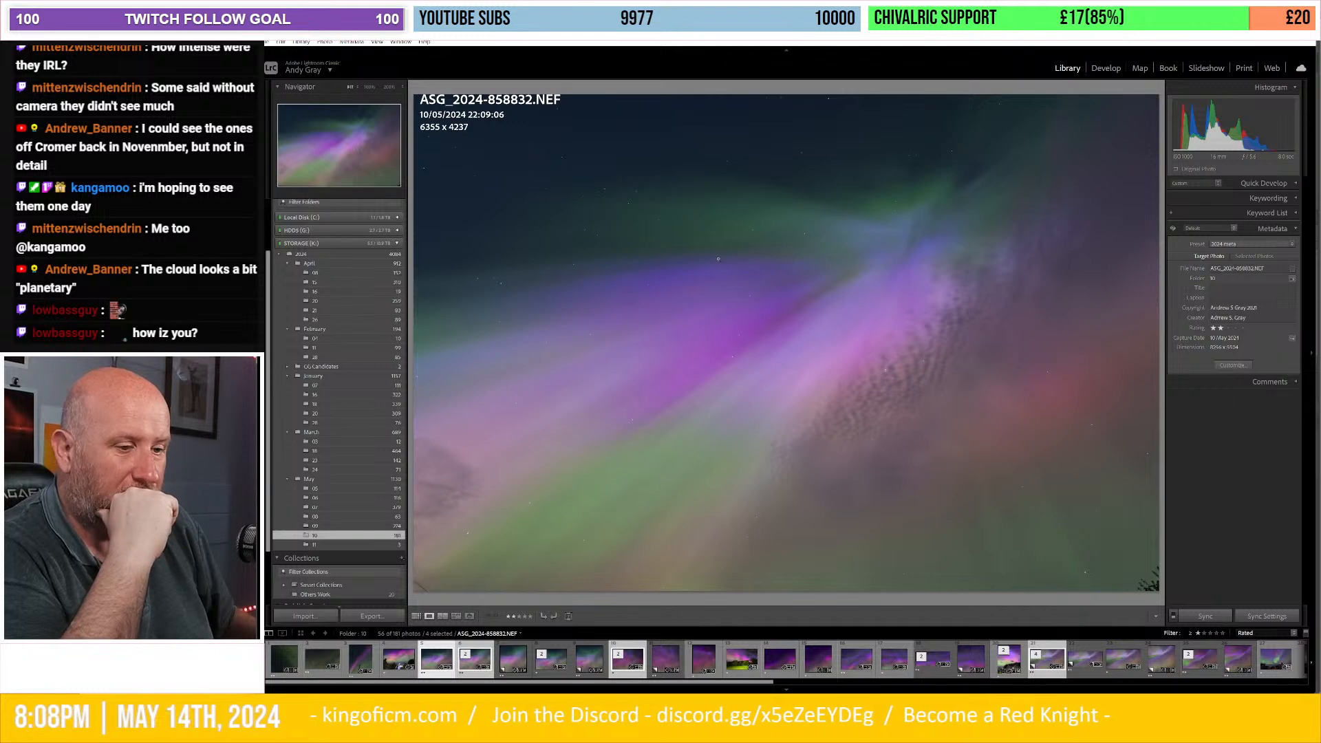
right_click(431, 660)
mouse_move(509, 407)
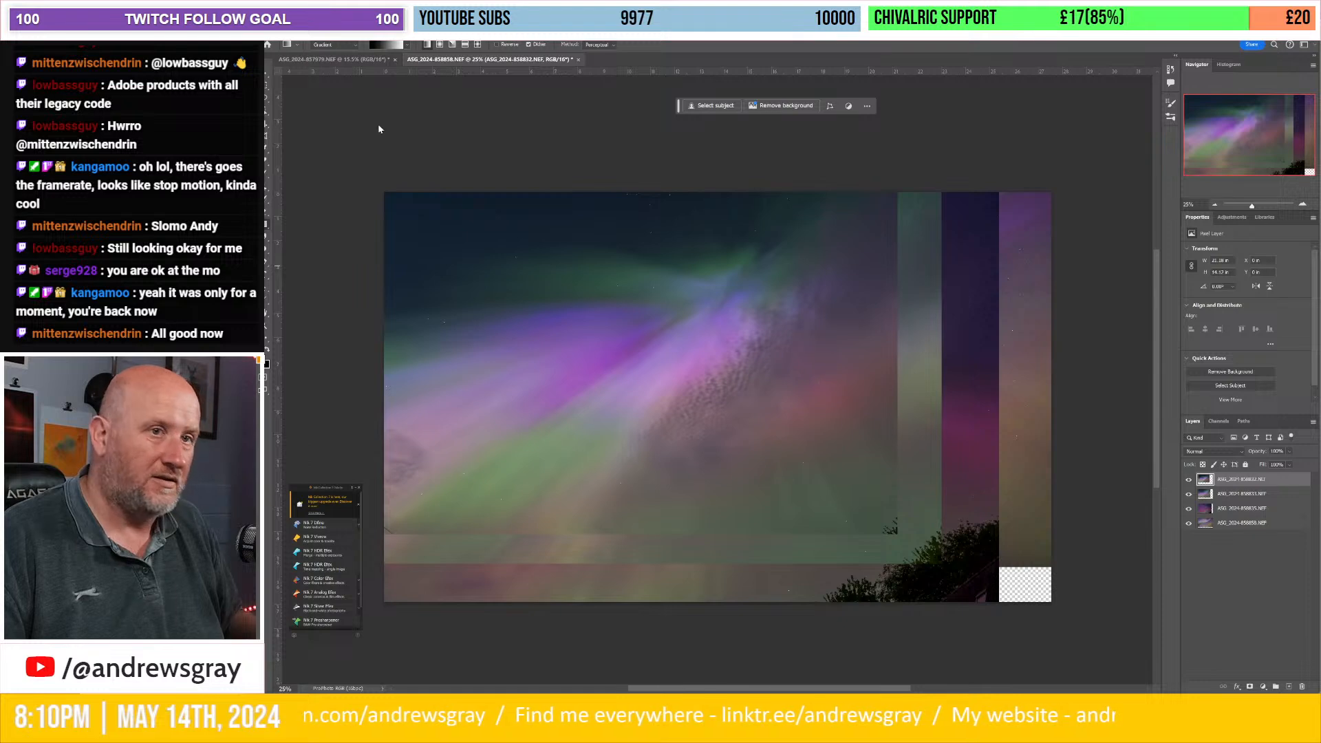
Copy the ASG_2024-858832.NEF and ASG_2024-858833.NEF layers into the misty ASG_2024-857979.NEF document with the Move tool
click(266, 77)
drag(580, 332, 369, 63)
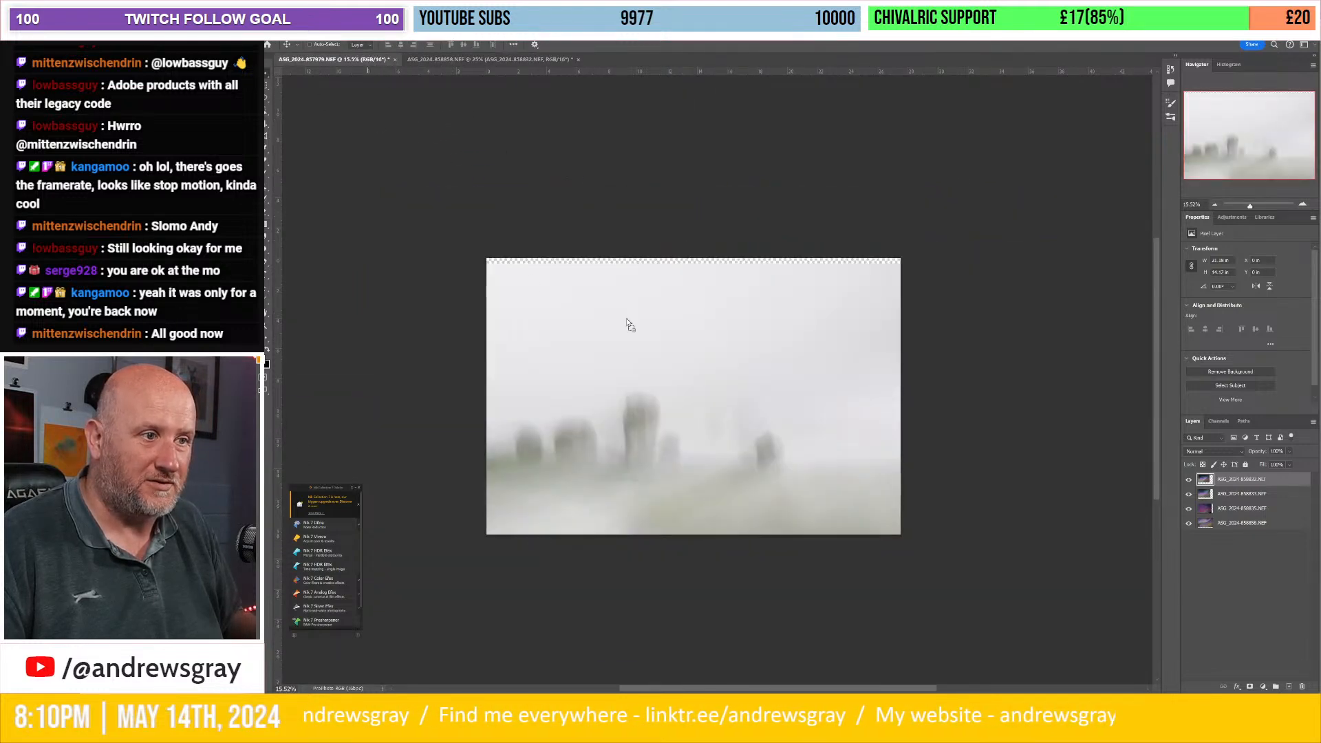
drag(628, 324, 663, 343)
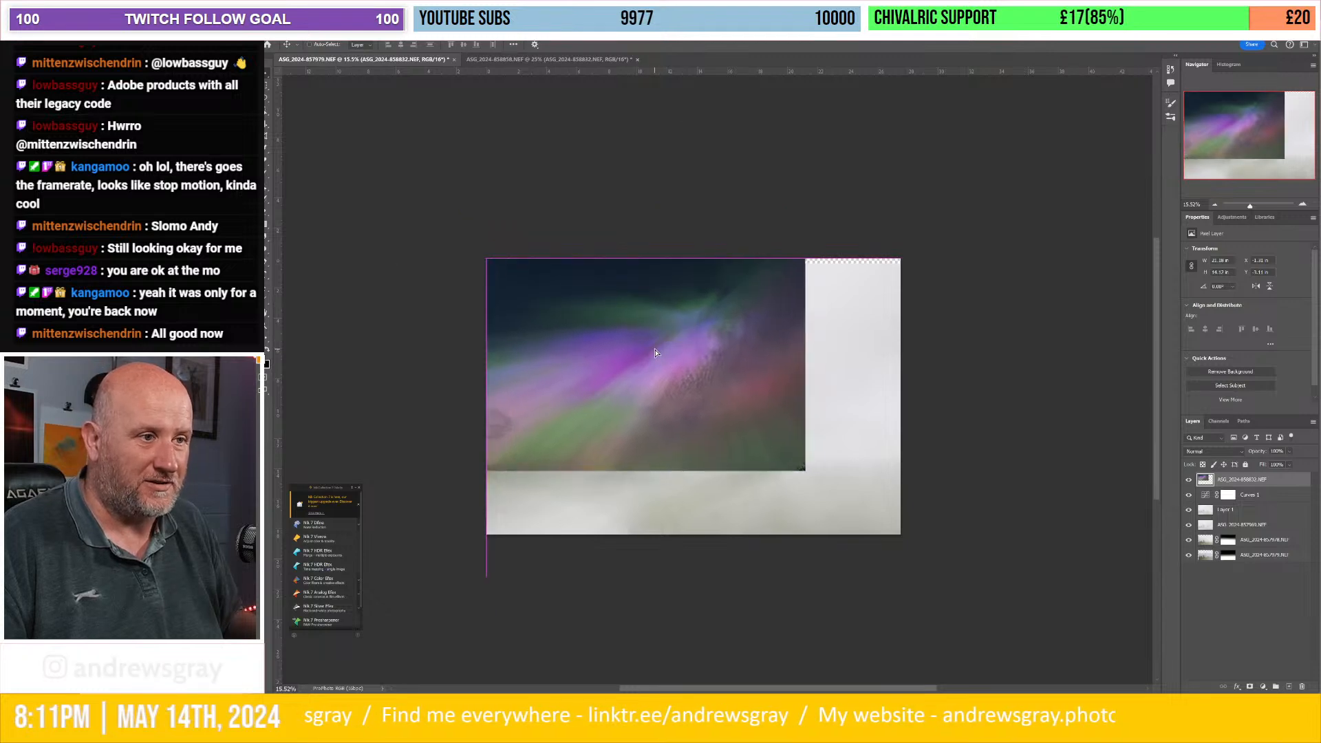
click(482, 60)
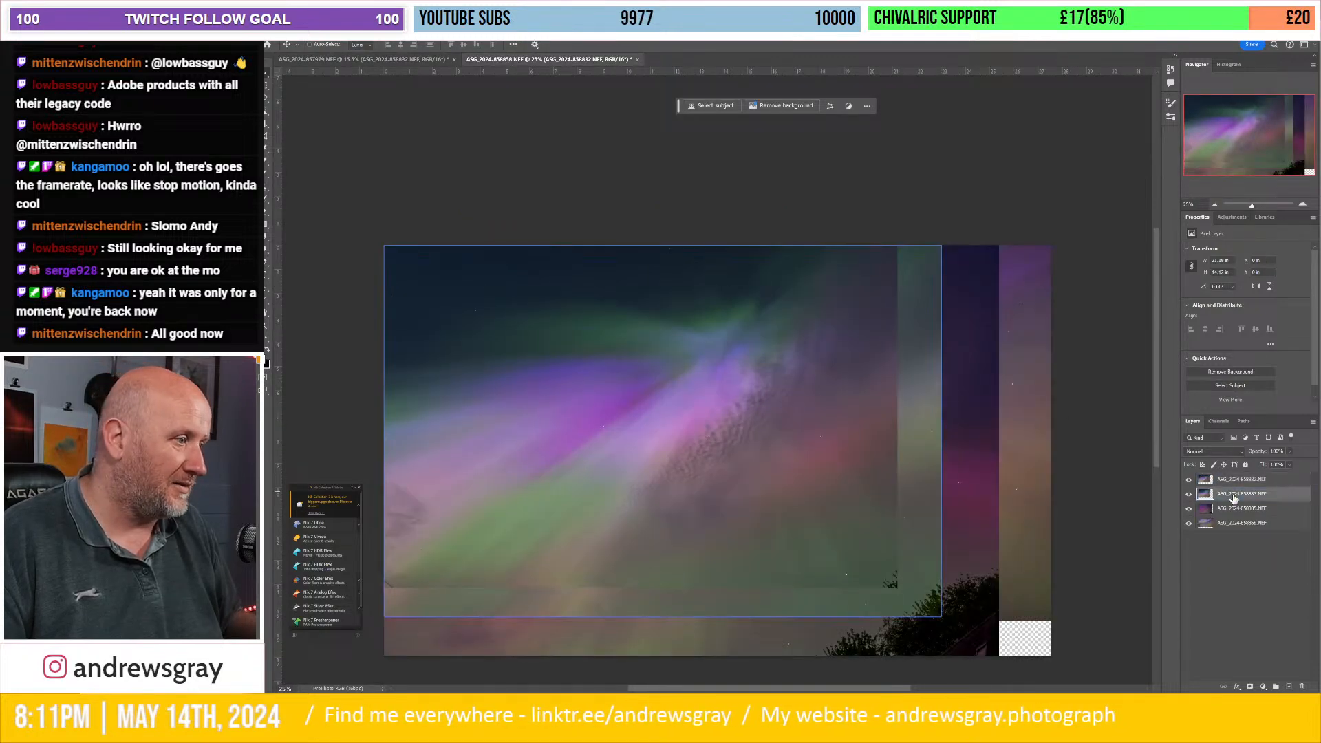
drag(918, 473, 736, 421)
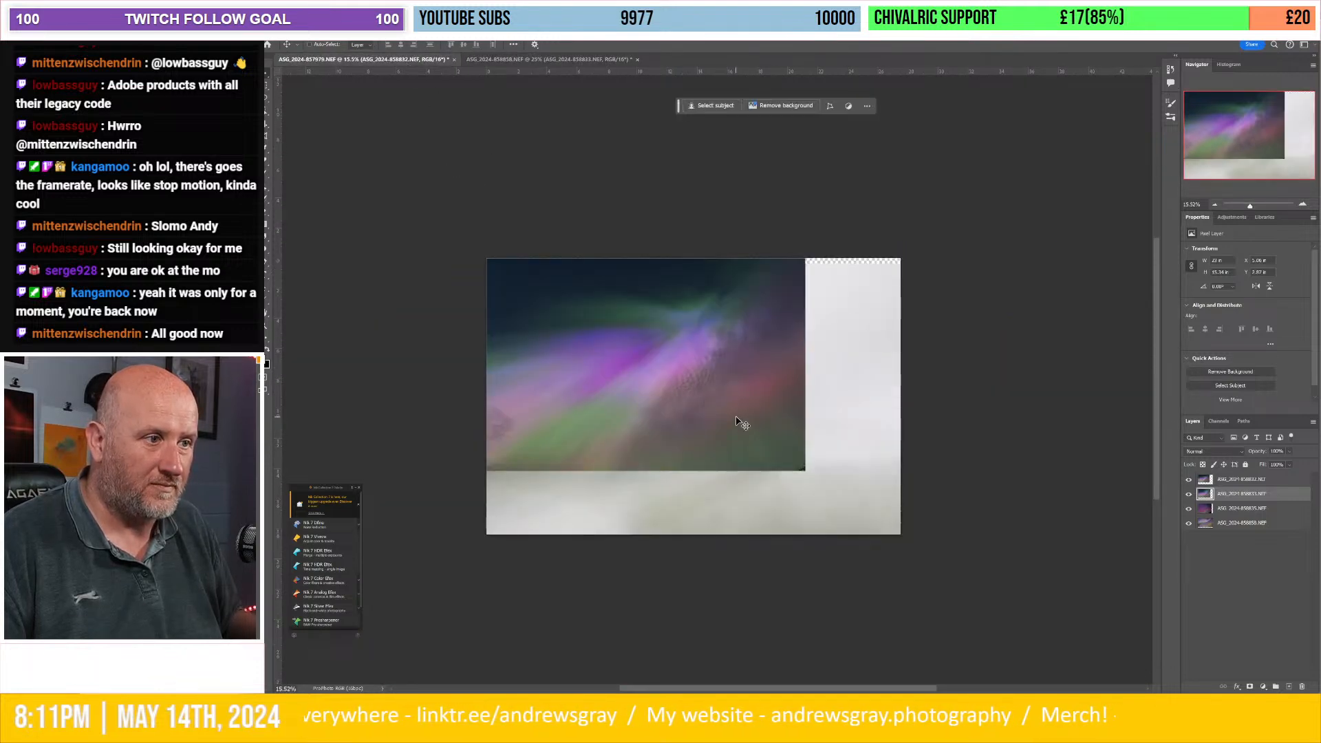
Copy the ASG_2024-858835.NEF and ASG_2024-858858.NEF layers from the aurora document into the misty ASG_2024-857979.NEF document
click(521, 60)
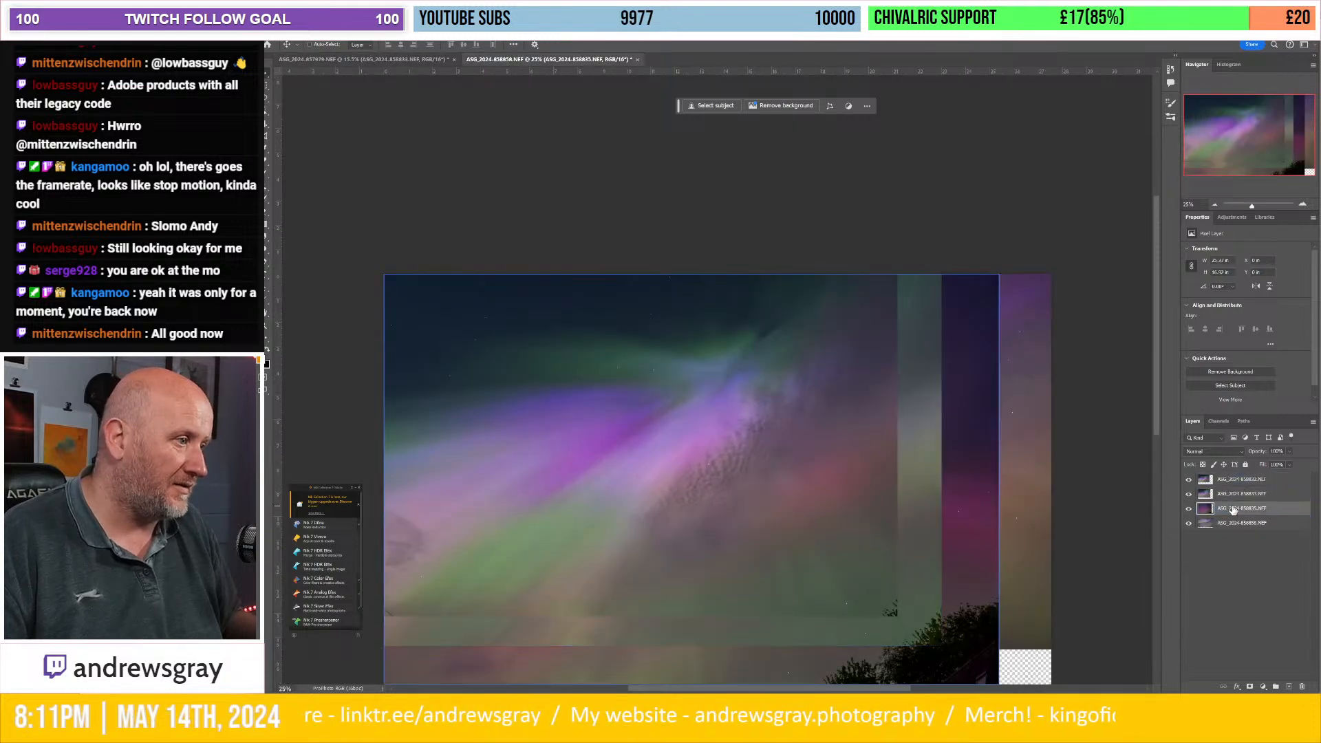
drag(975, 440, 422, 62)
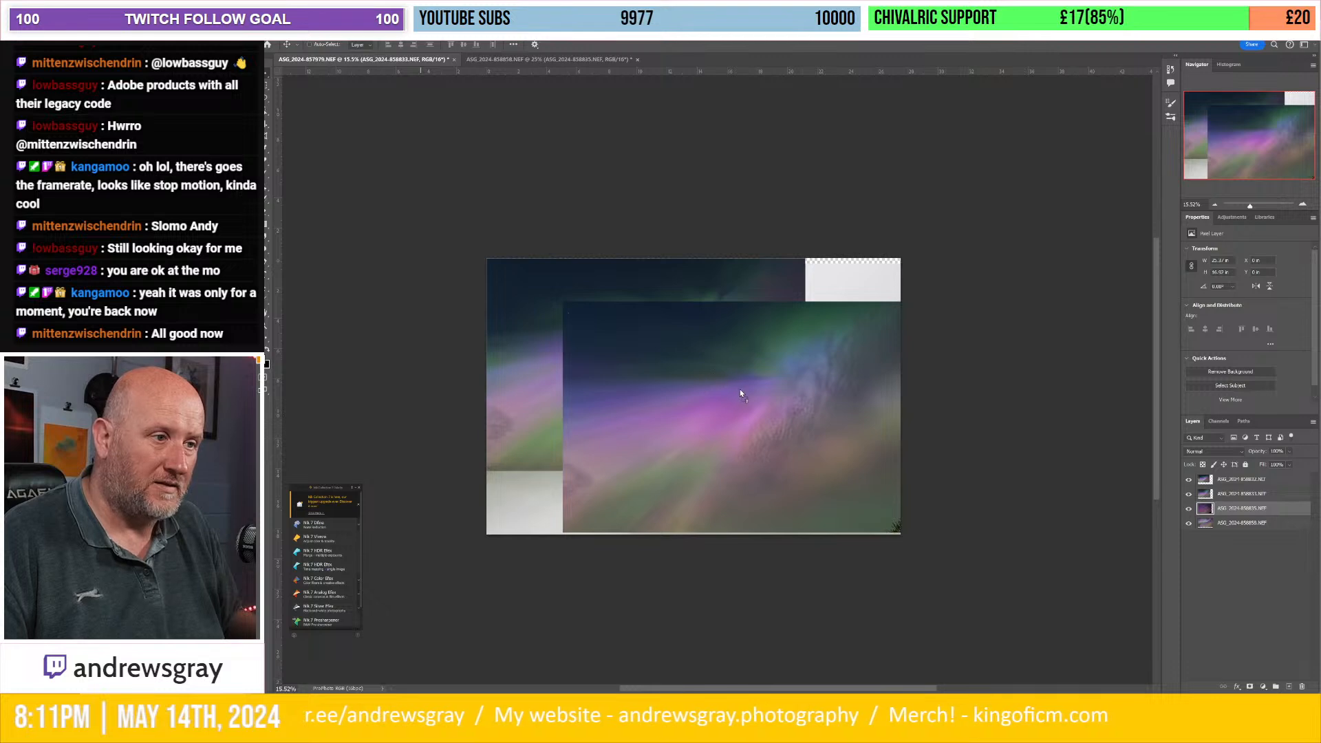
drag(740, 393, 743, 389)
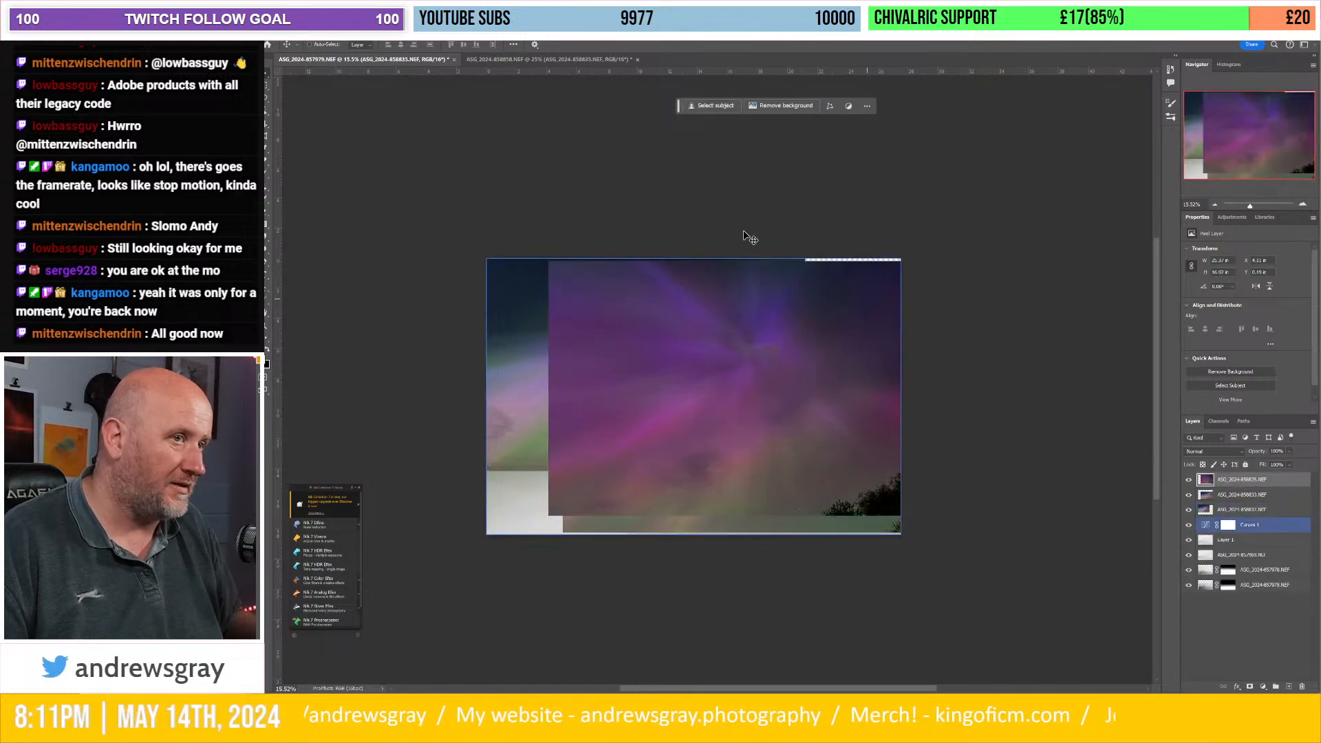
click(549, 59)
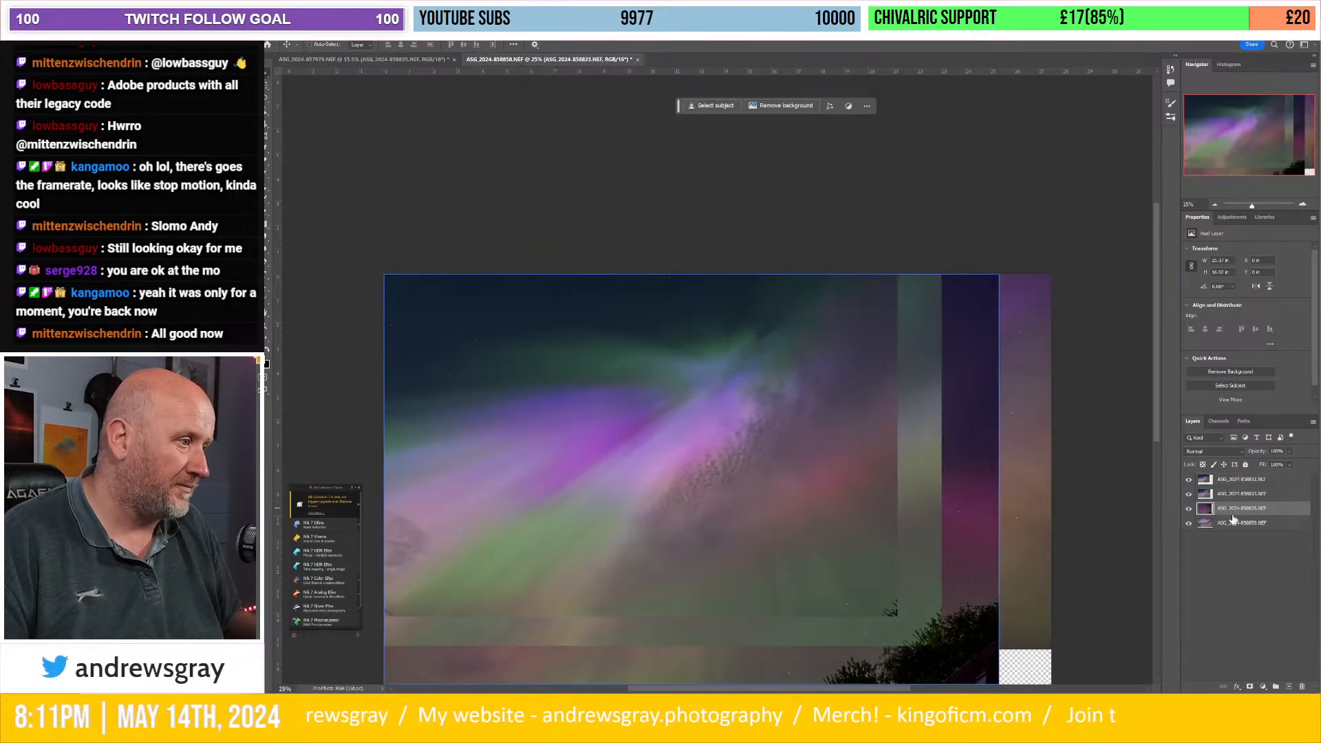
click(1235, 523)
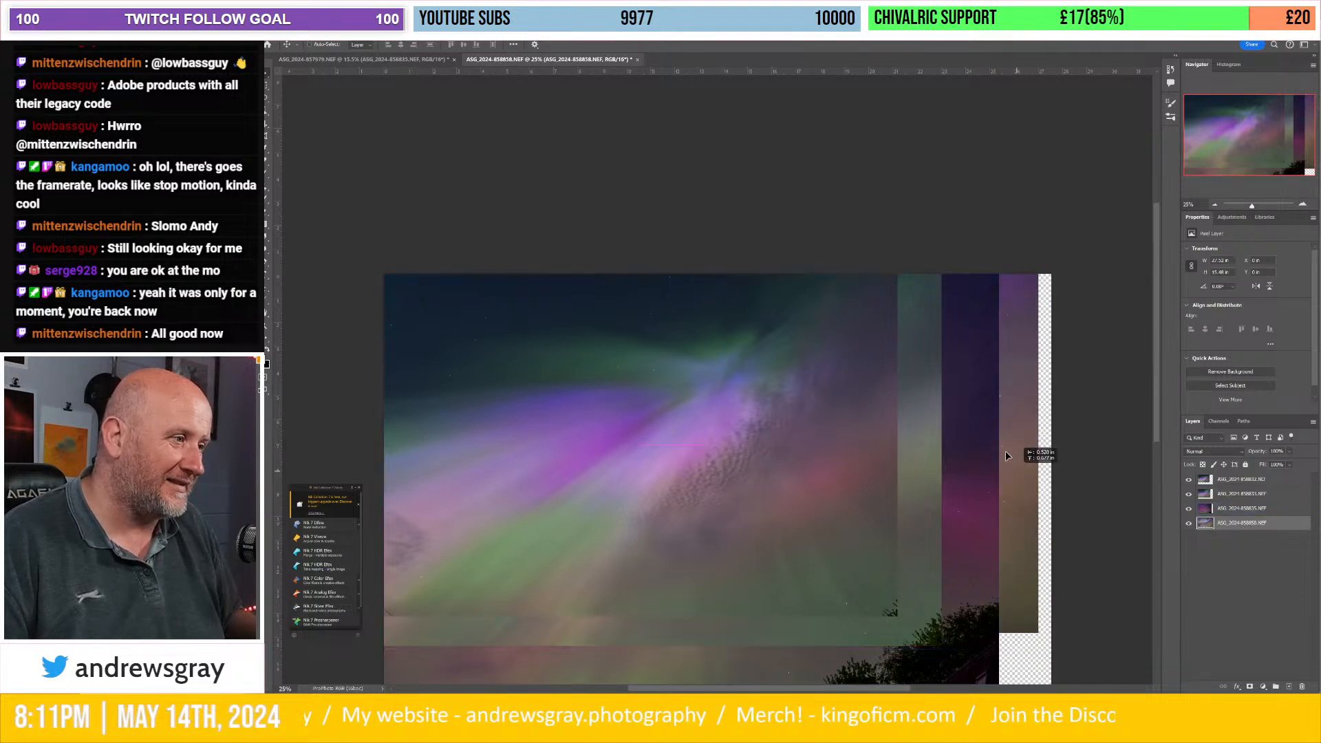
click(420, 61)
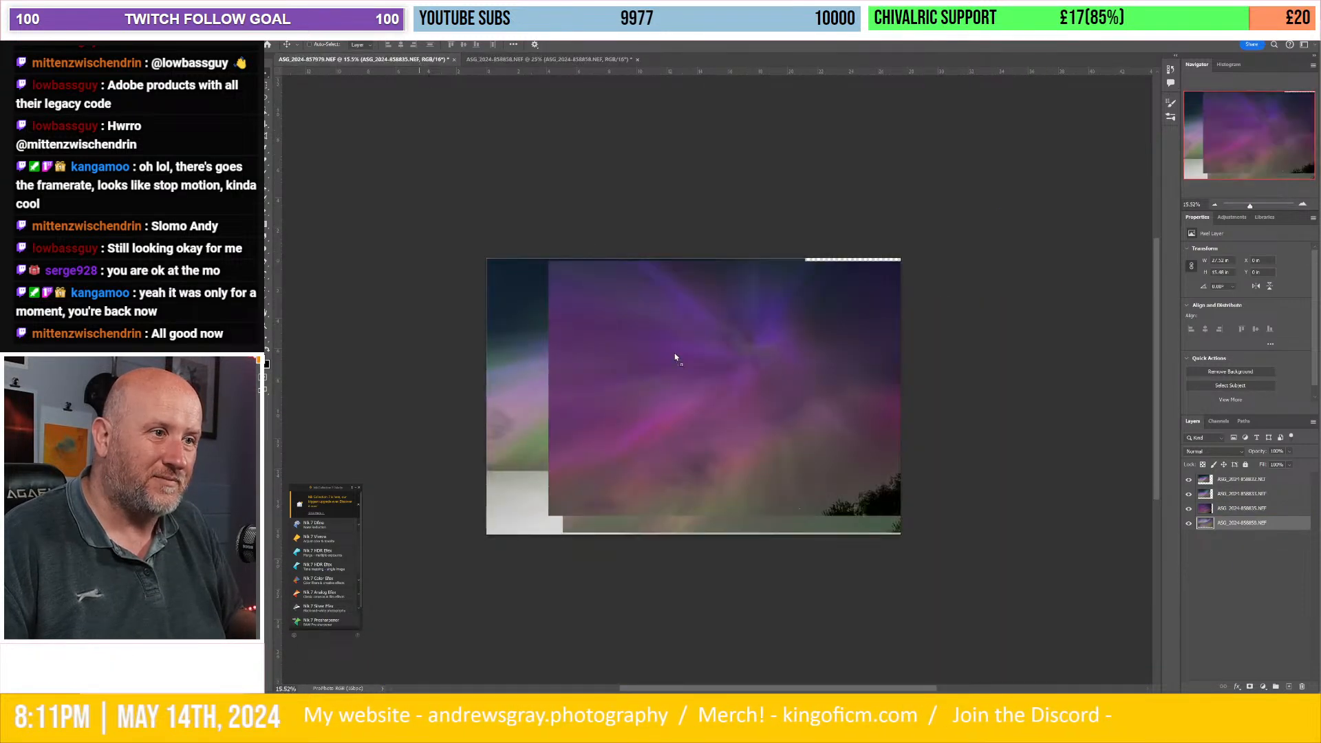
drag(702, 385, 701, 379)
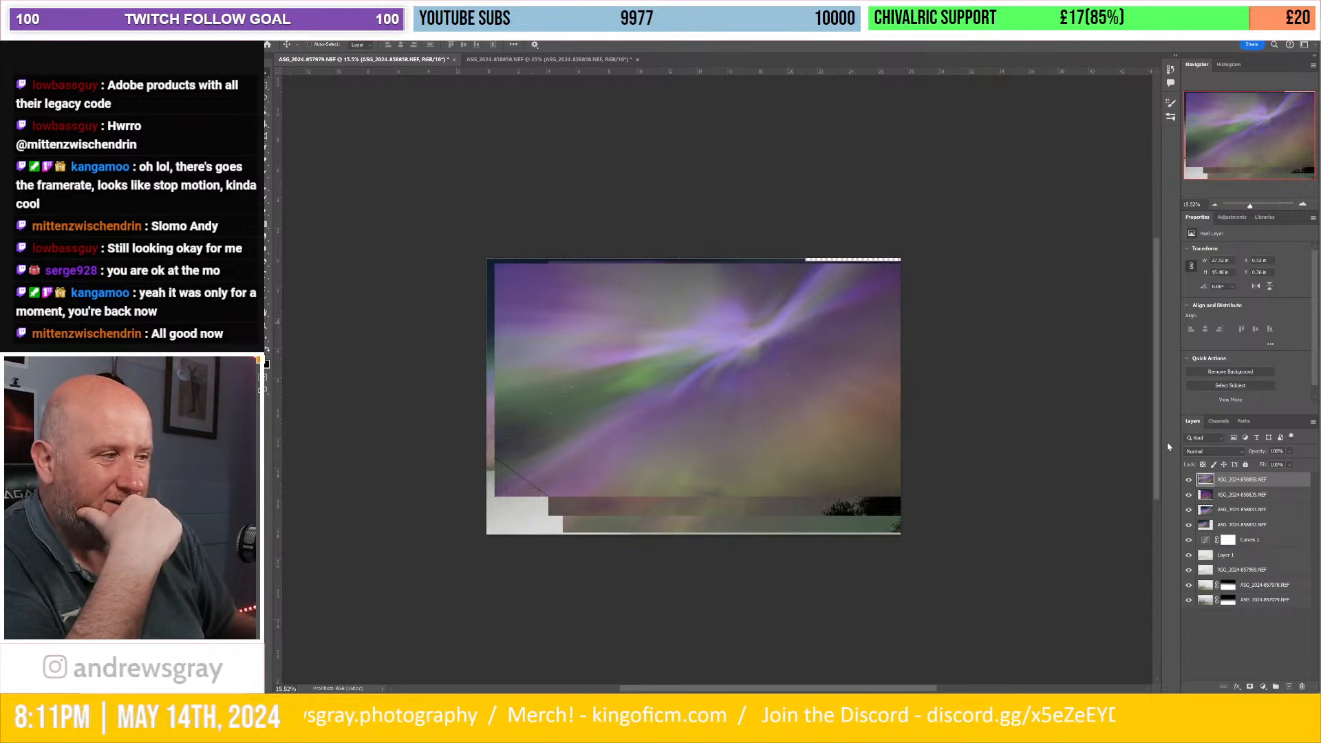
Hide the four aurora layers and compare the misty image with and without the Curves 1 adjustment
click(1189, 482)
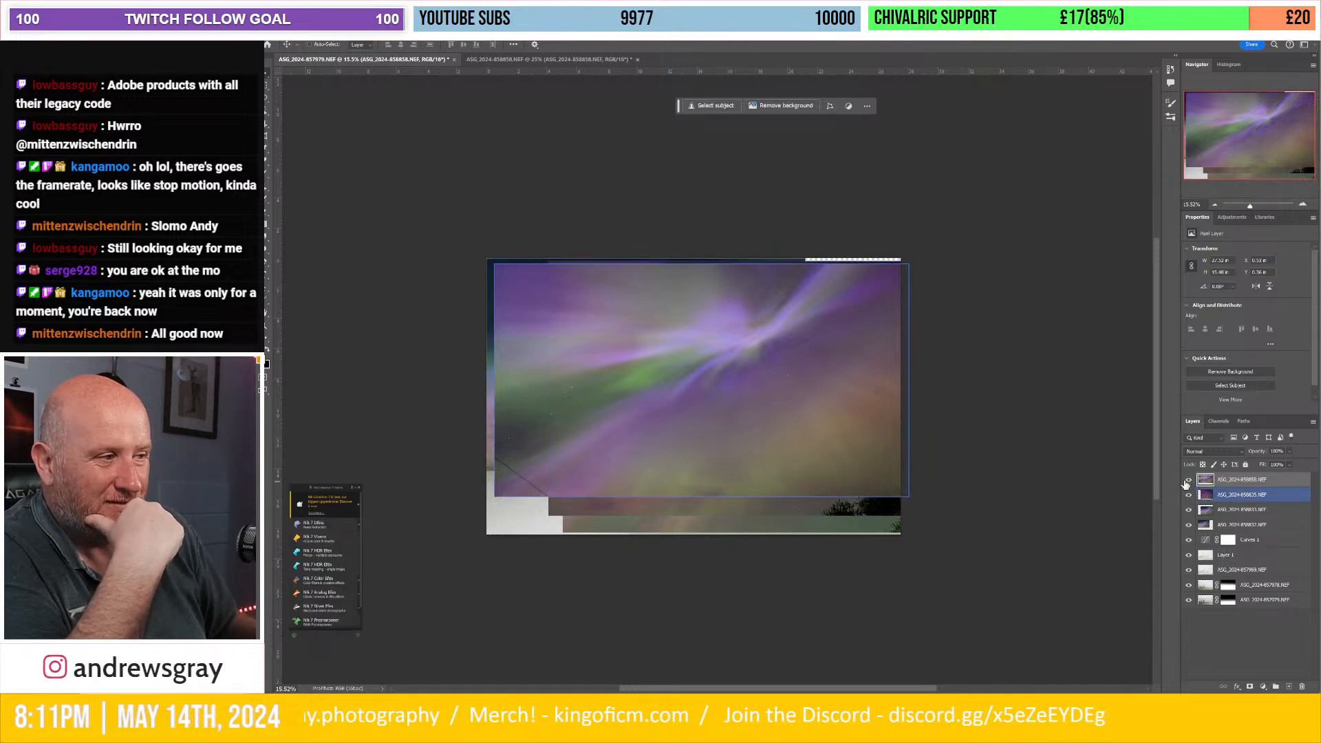
click(1189, 481)
click(1189, 495)
click(1189, 510)
click(1188, 524)
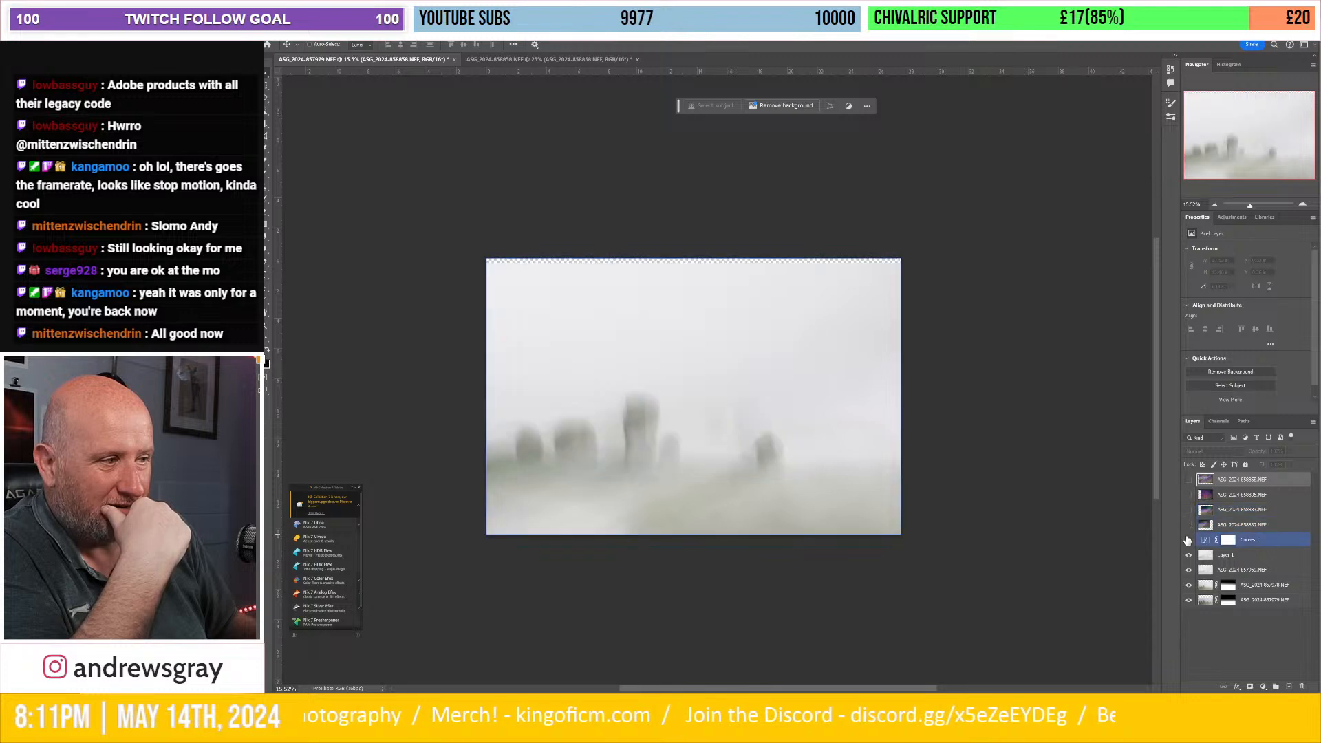
click(1189, 556)
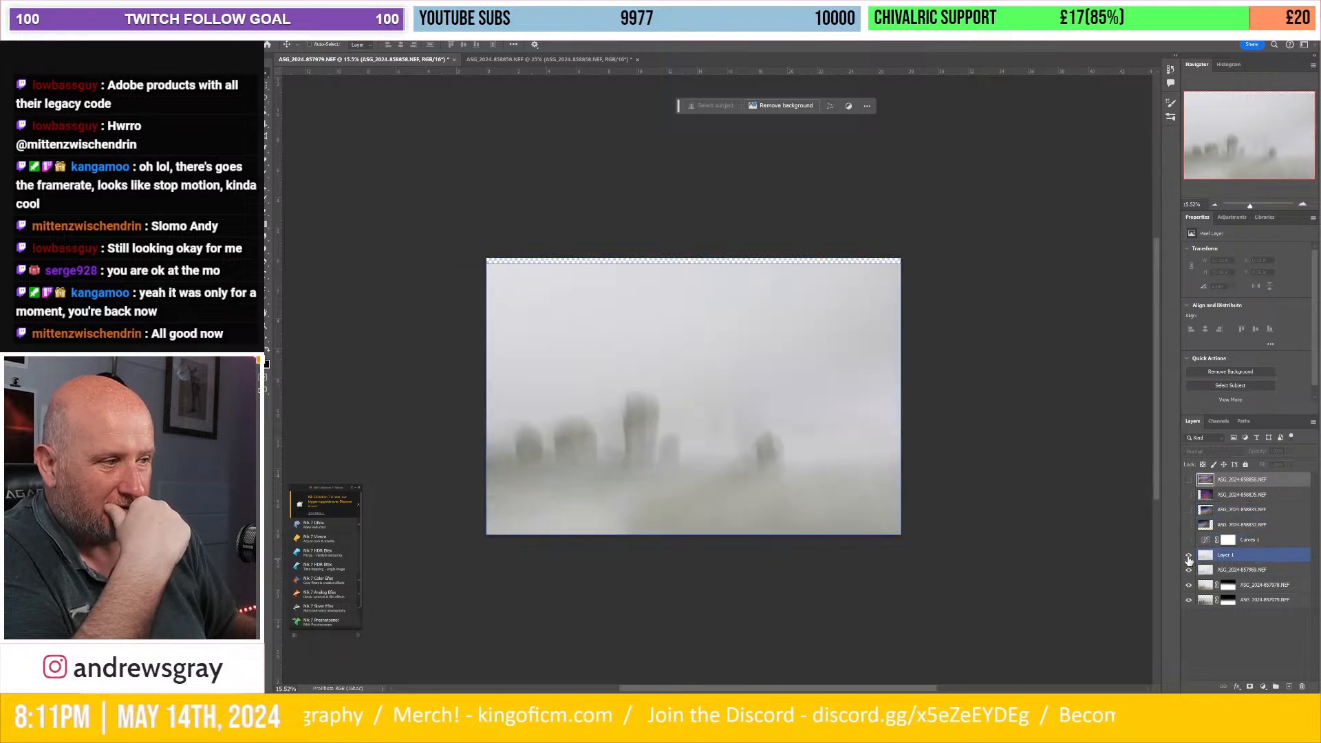
click(1188, 540)
Group the Curves 1 adjustment with all the misty photo layers beneath it and hide the group
click(1228, 540)
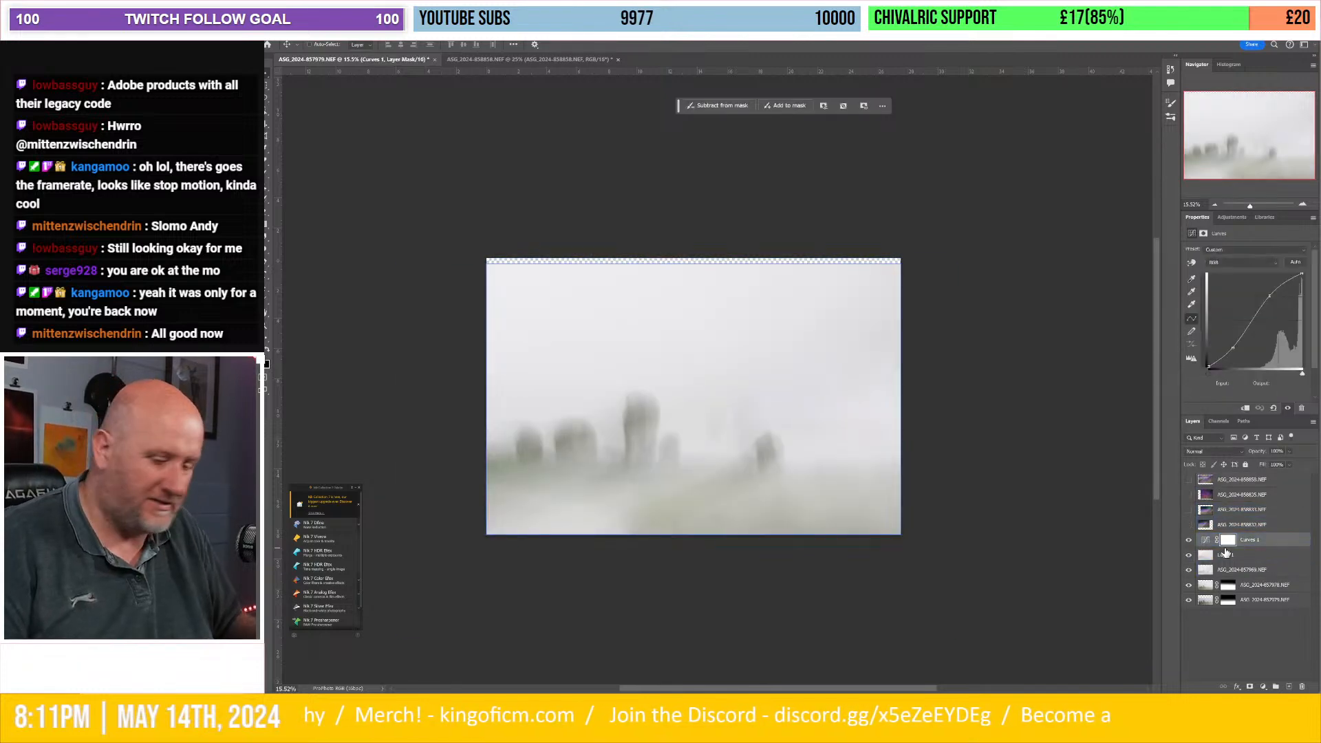
shift+click(1264, 602)
drag(1267, 603, 1276, 687)
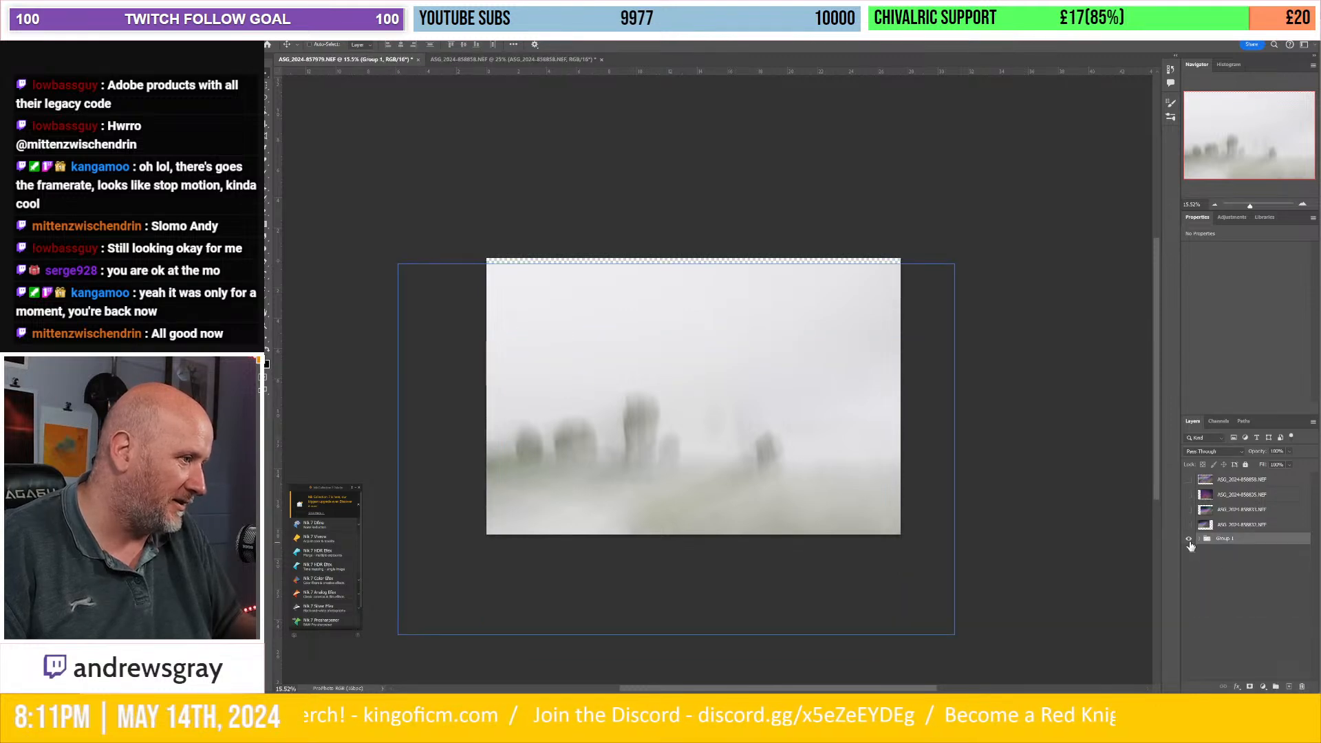
click(1188, 539)
click(1188, 524)
click(1188, 509)
click(1188, 494)
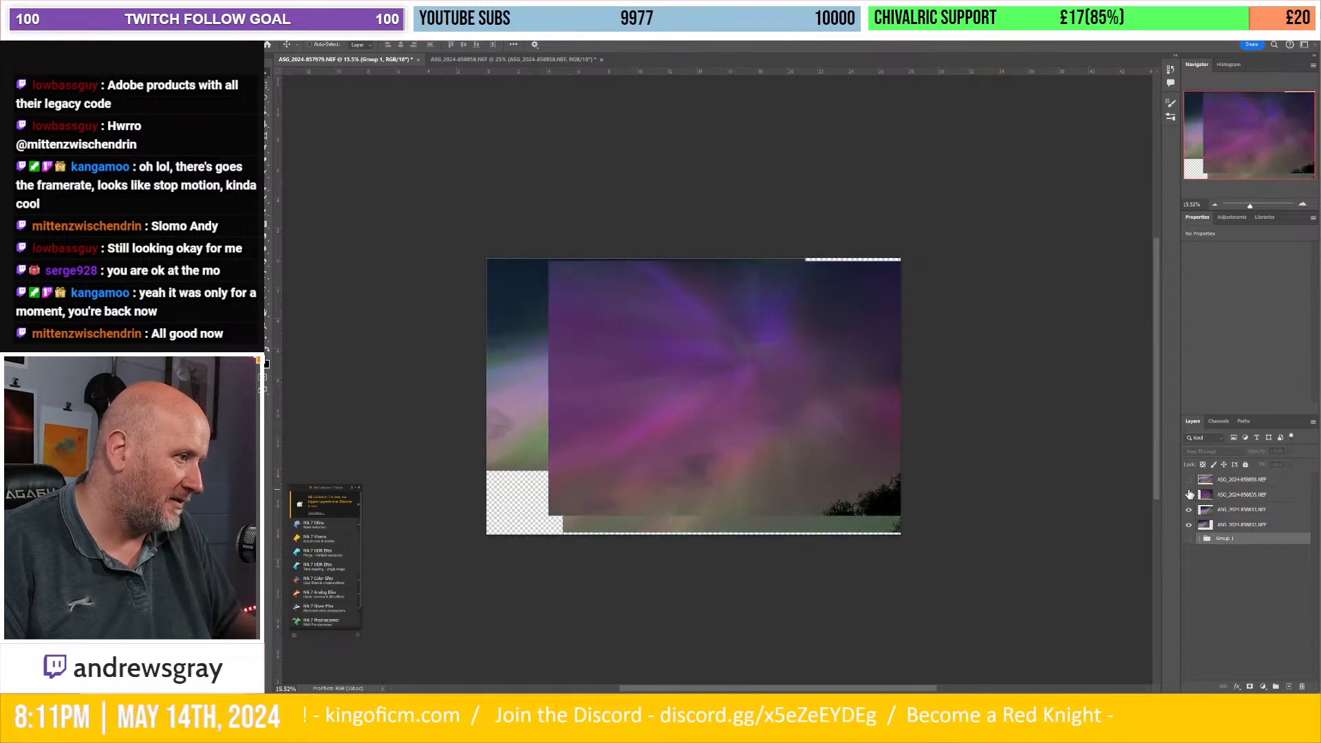
click(1188, 479)
click(1238, 494)
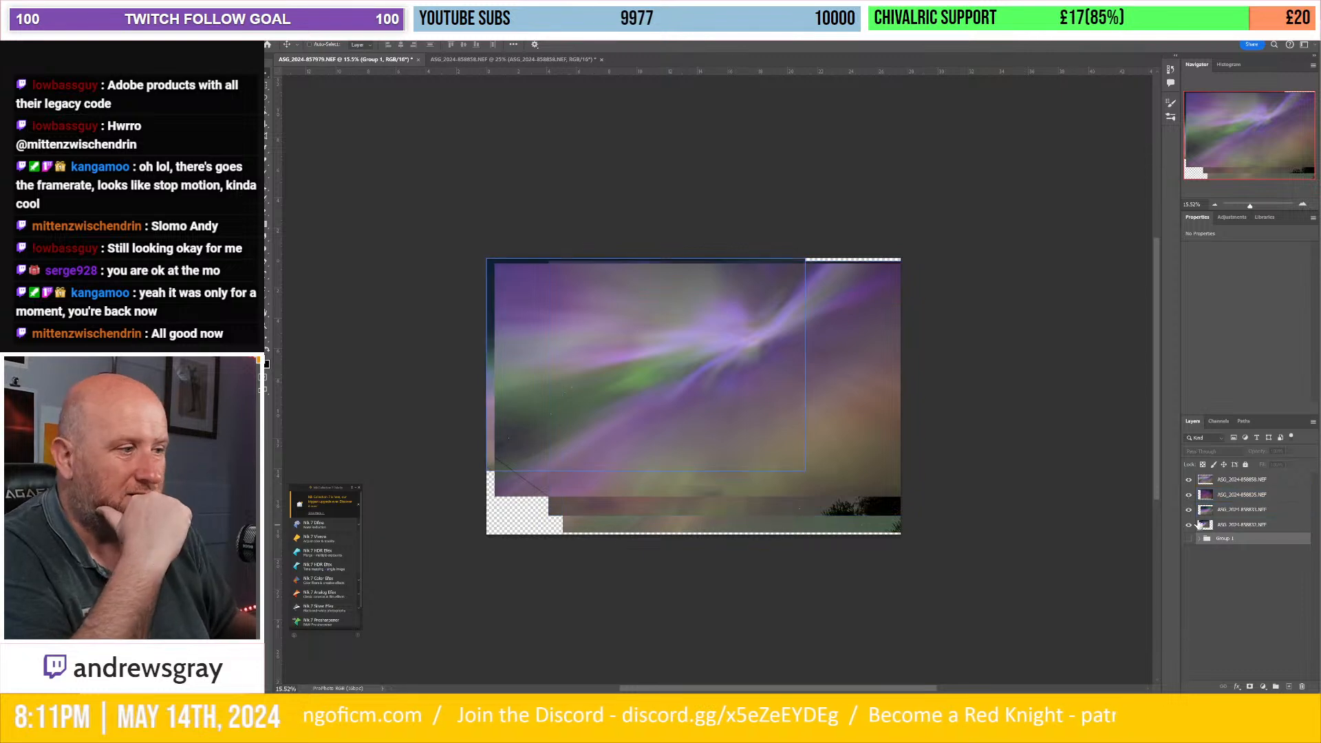
click(673, 375)
click(507, 261)
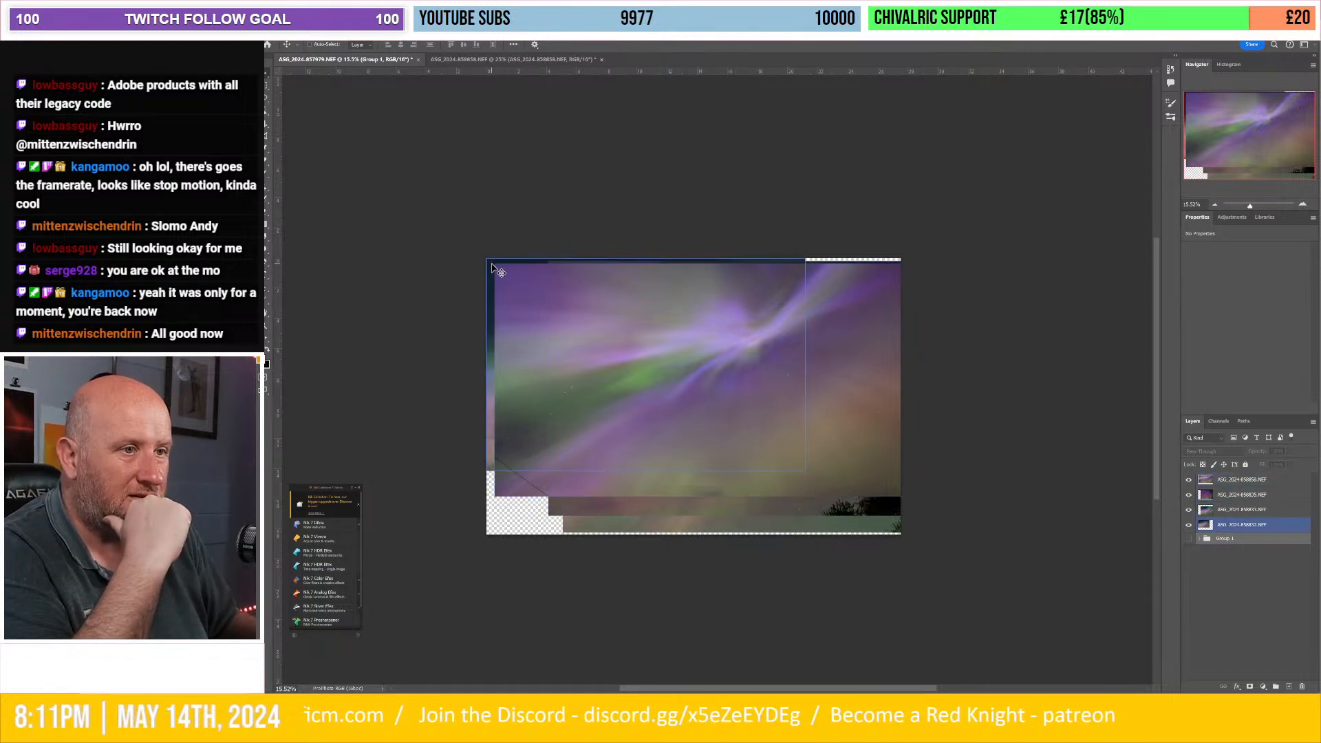
Scale up the ASG_2024-858832.NEF aurora layer proportionally from its lower-right corner so that it covers the whole canvas
click(288, 31)
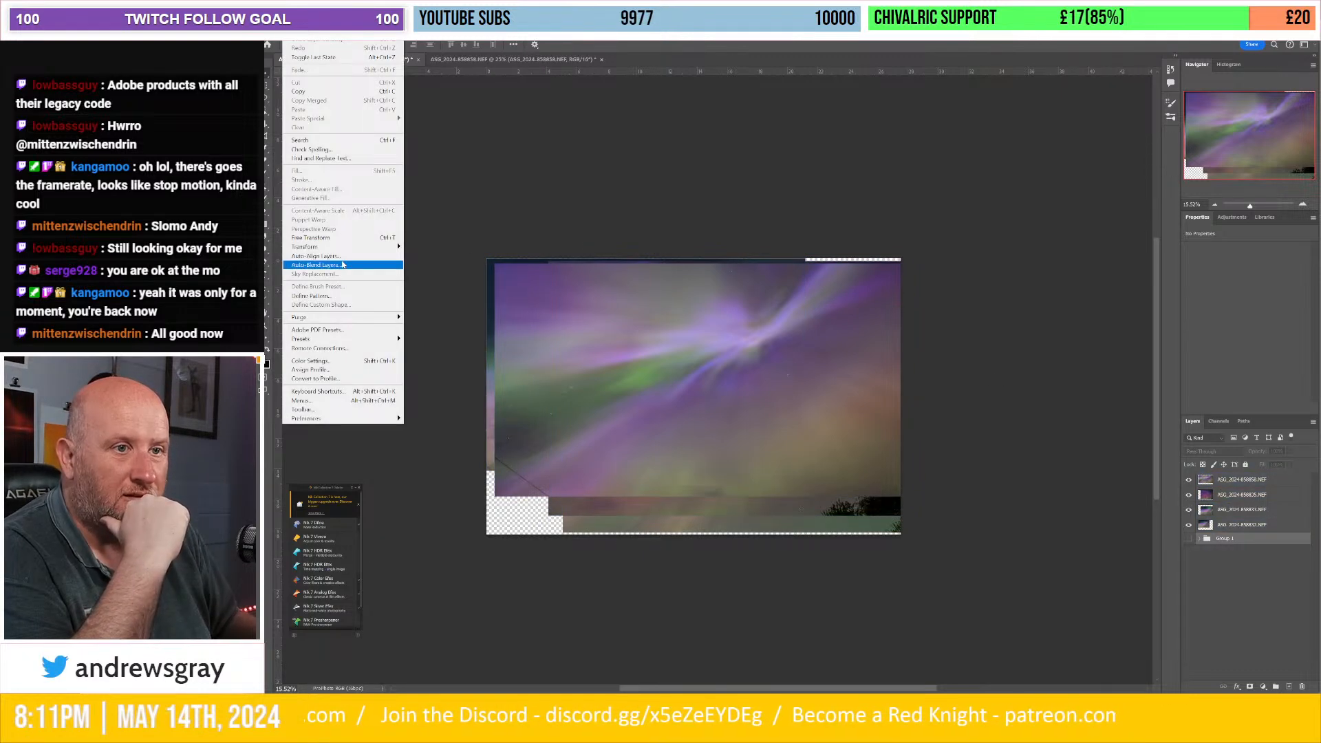
click(423, 262)
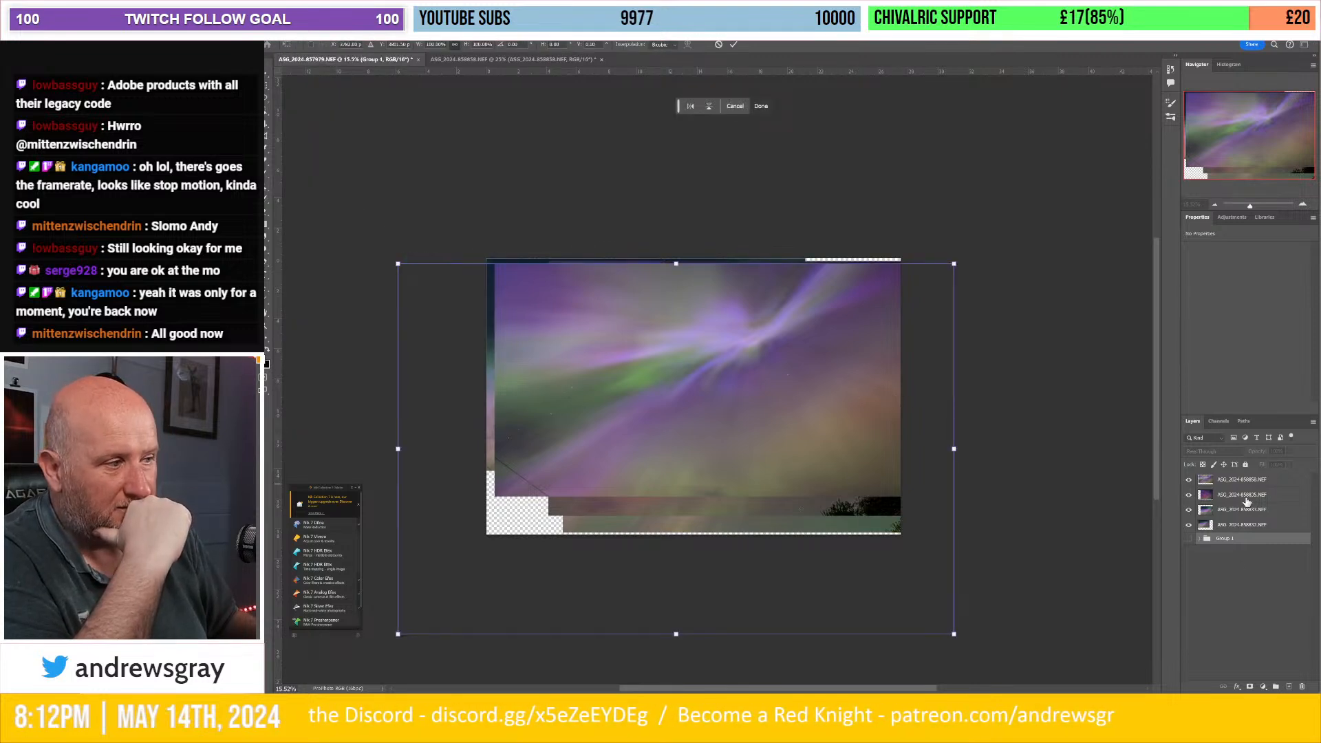
click(1246, 526)
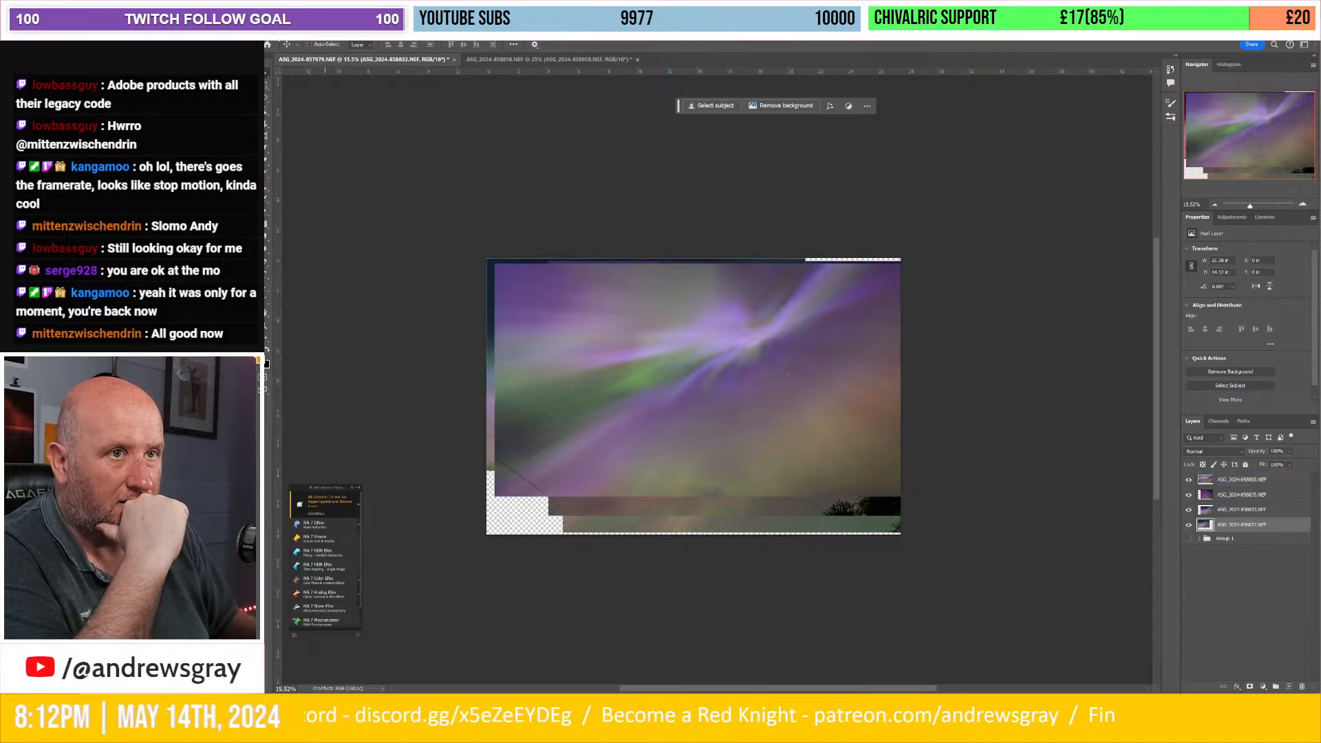
click(289, 32)
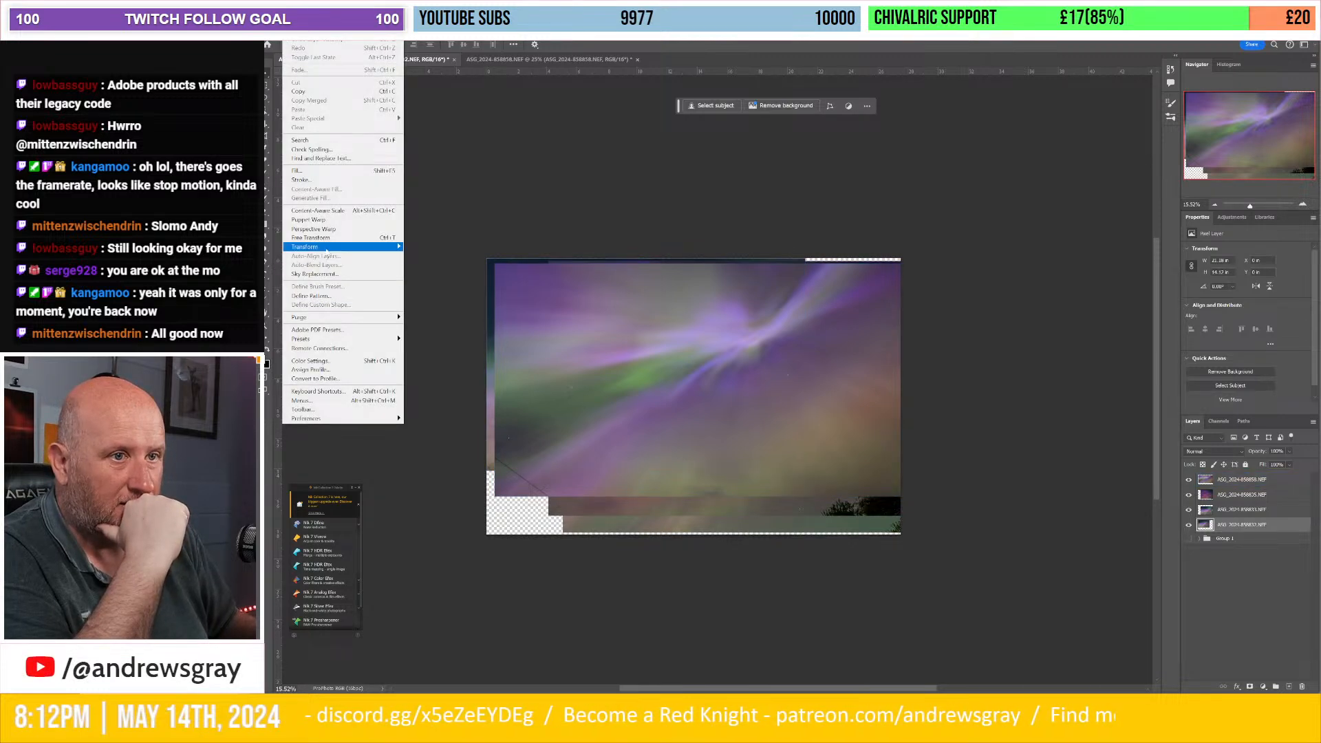
mouse_move(326, 250)
click(442, 265)
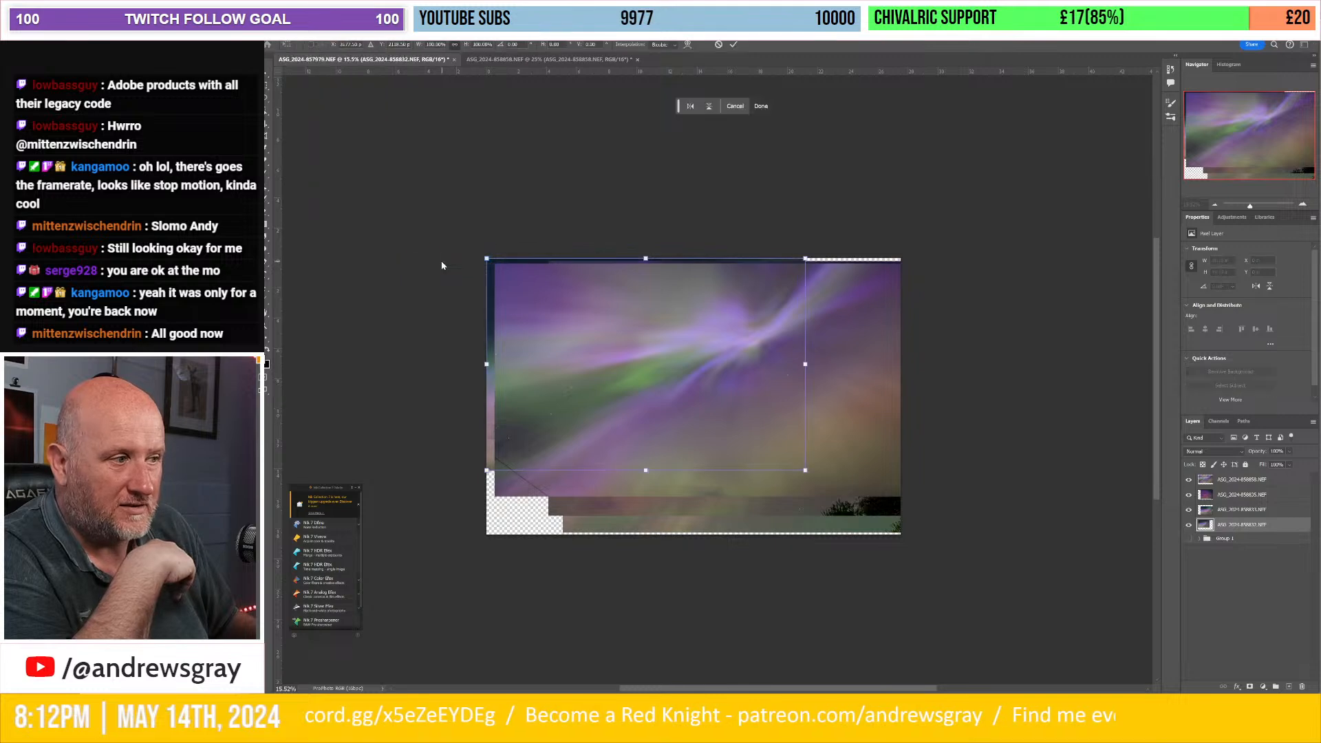
drag(806, 471, 909, 531)
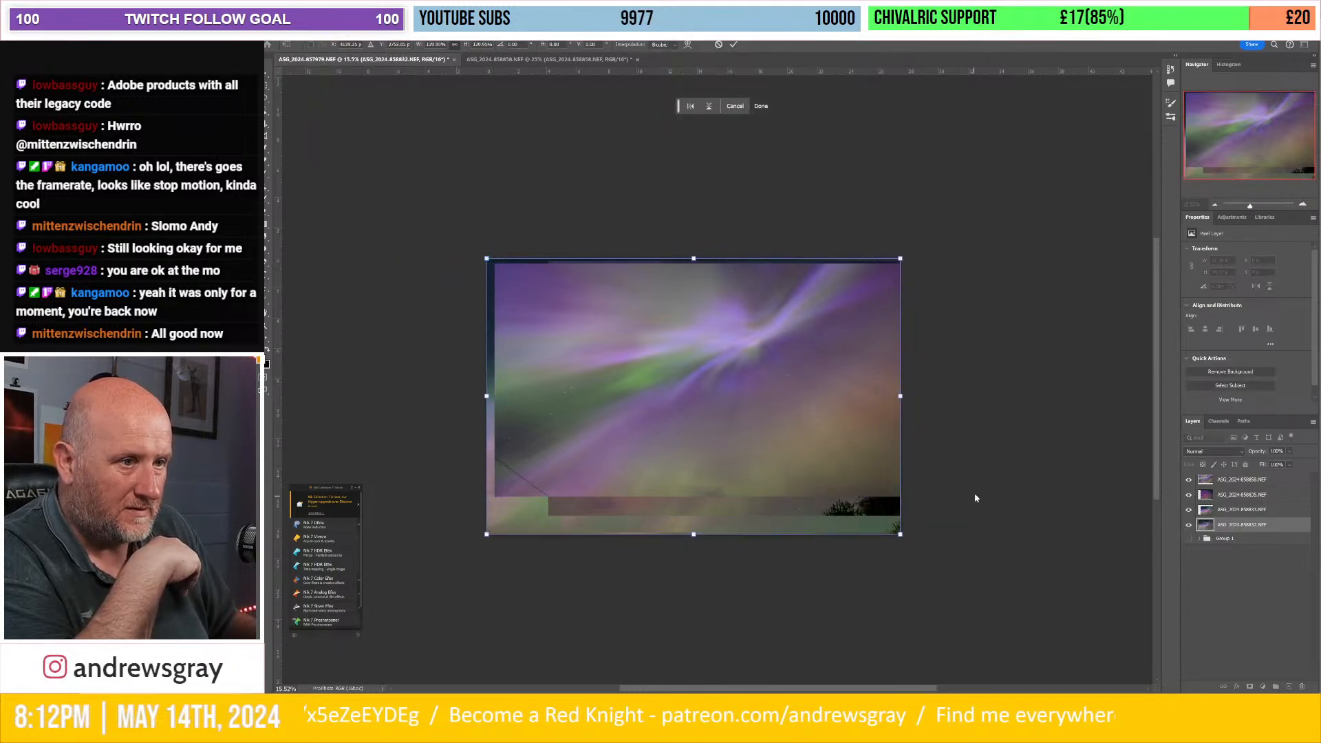
click(968, 484)
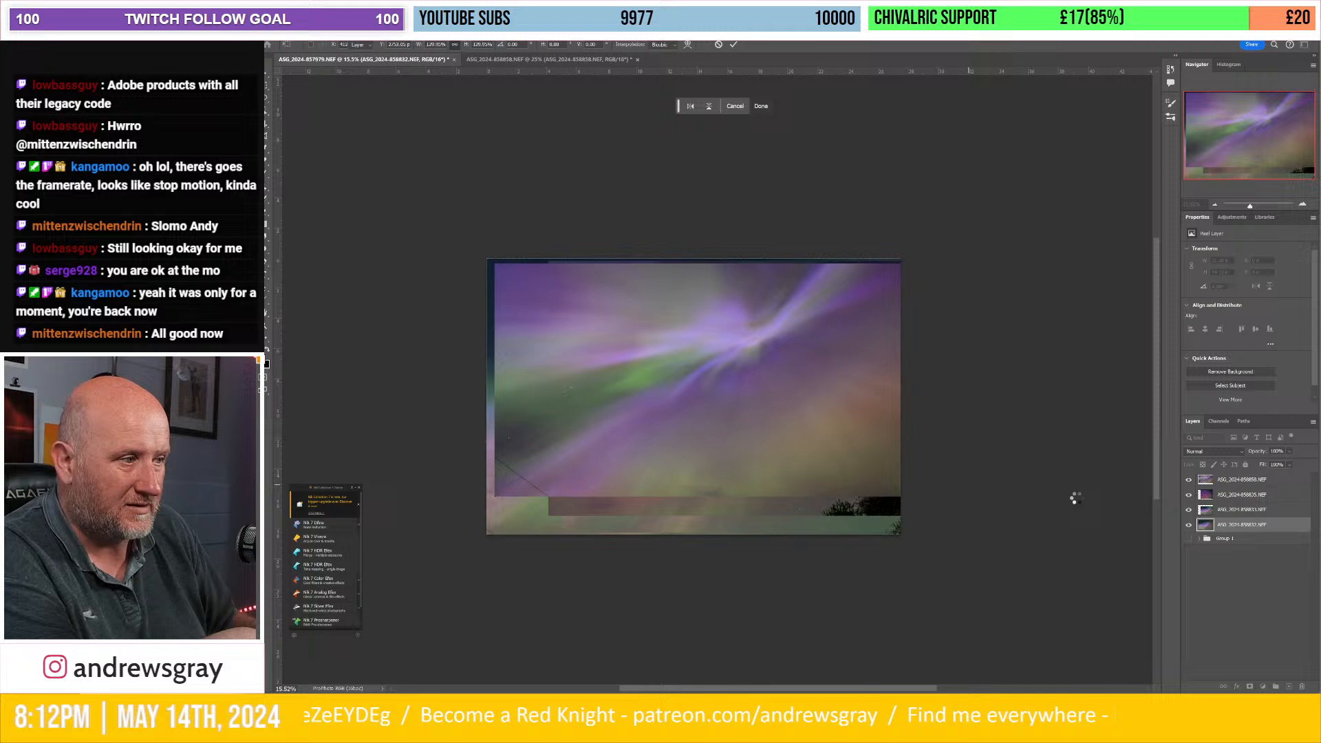
Move the ASG_2024-858833.NEF layer into the canvas's upper-left corner and scale it up to fill the canvas
click(1231, 511)
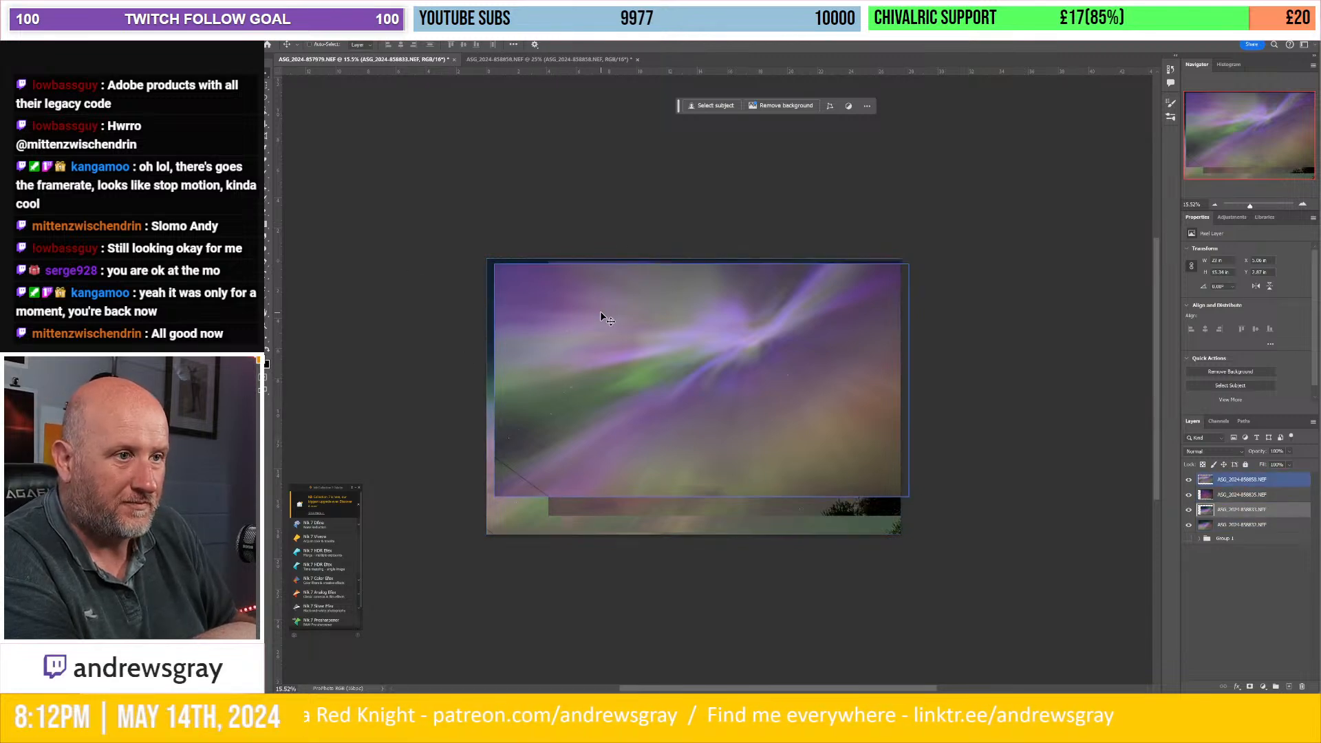
drag(598, 309, 529, 274)
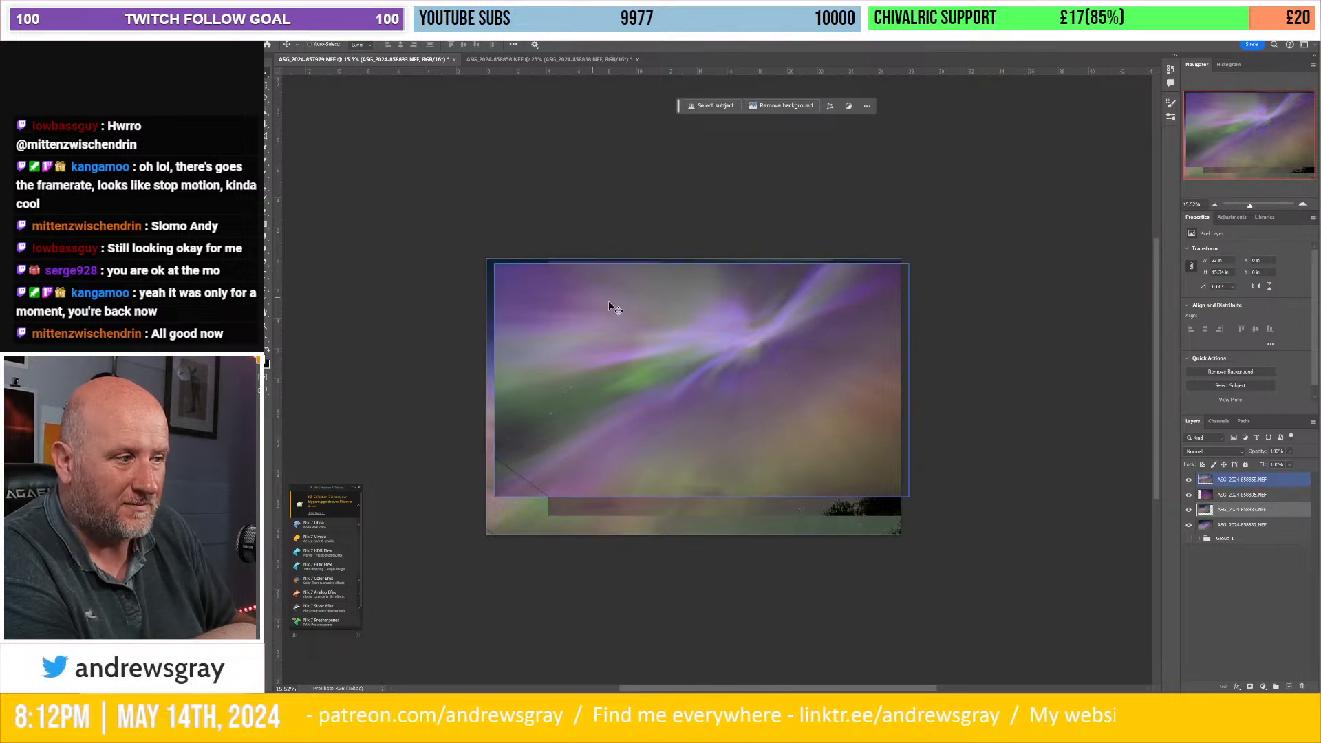
click(295, 36)
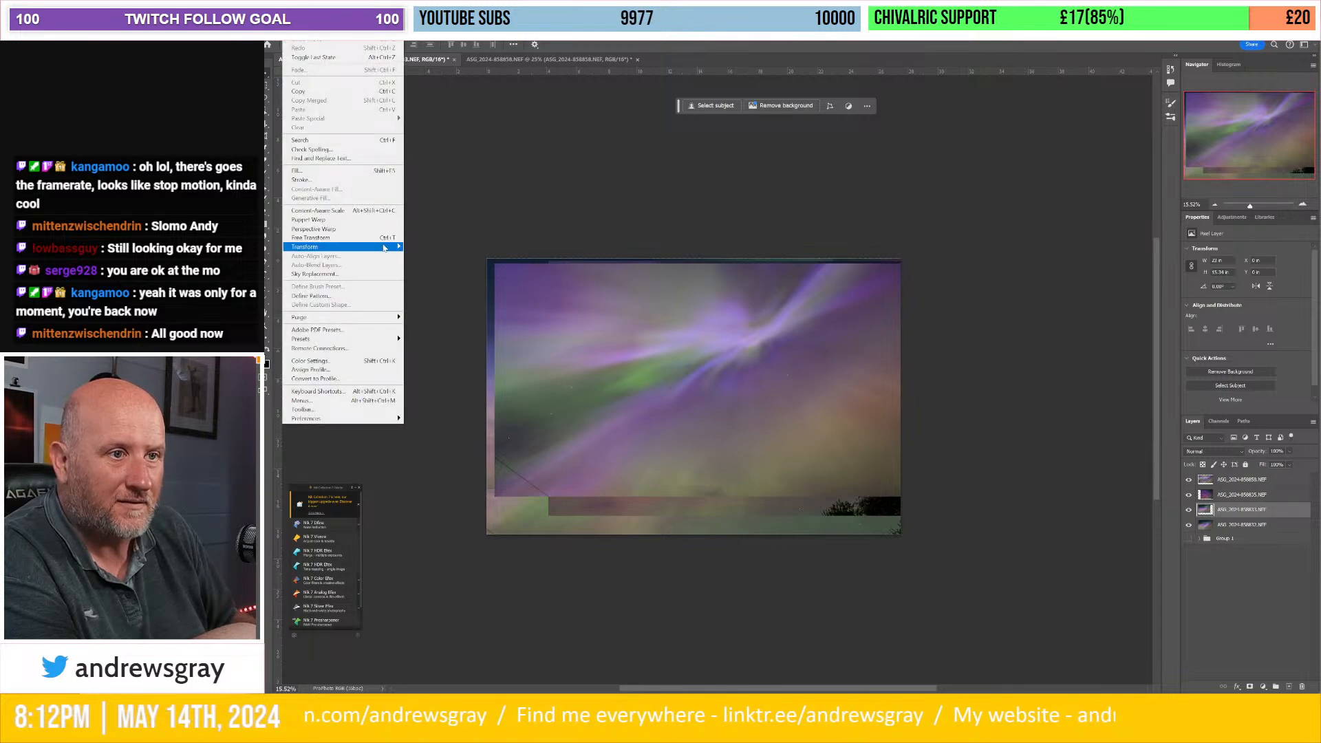
mouse_move(330, 246)
click(440, 261)
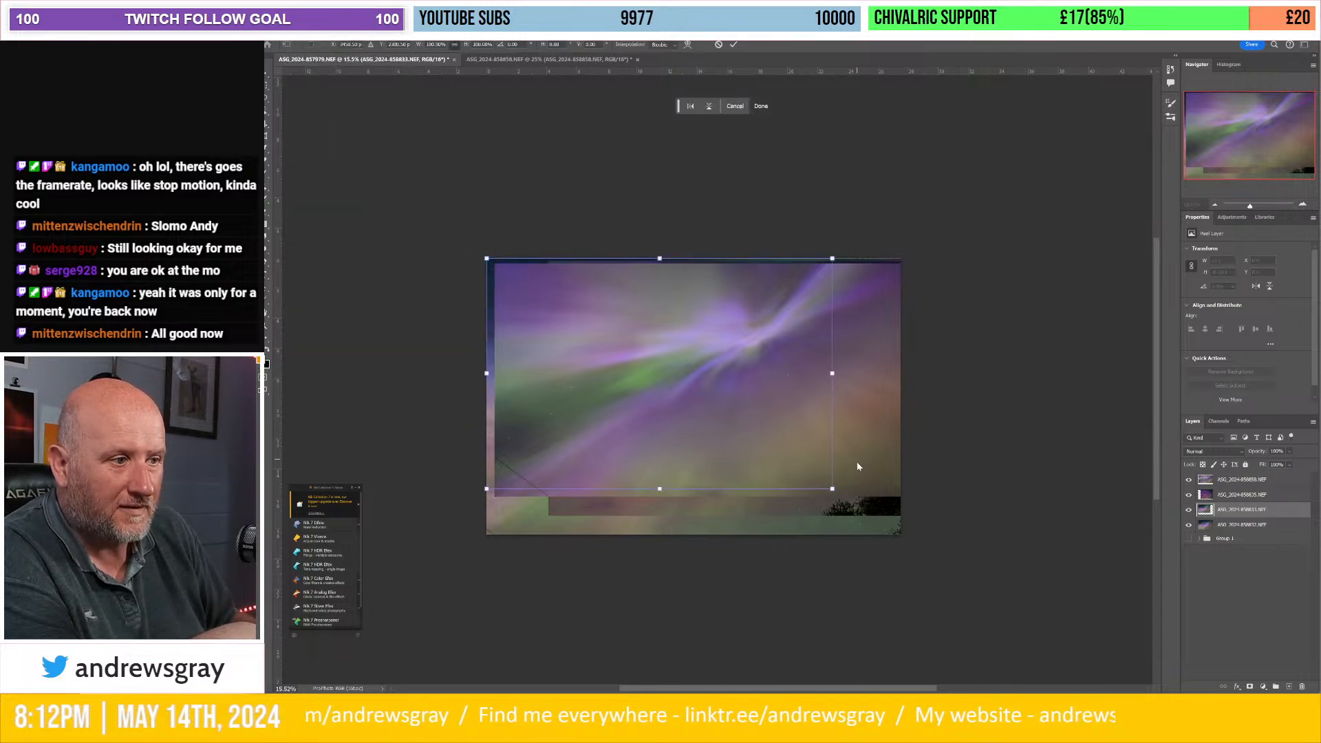
drag(839, 491, 912, 521)
key(Return)
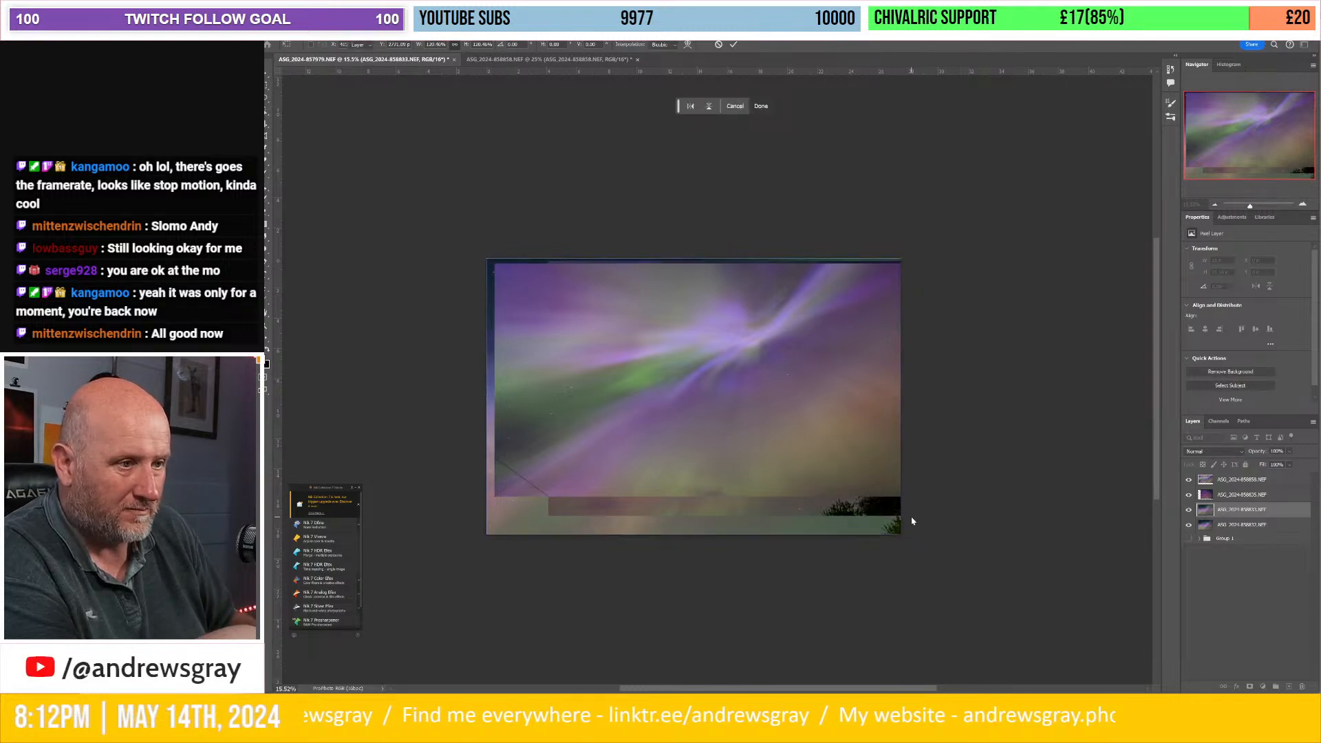
Scale up the ASG_2024-858835.NEF layer and shift it to the canvas's top edge so that it covers the whole image
click(1228, 496)
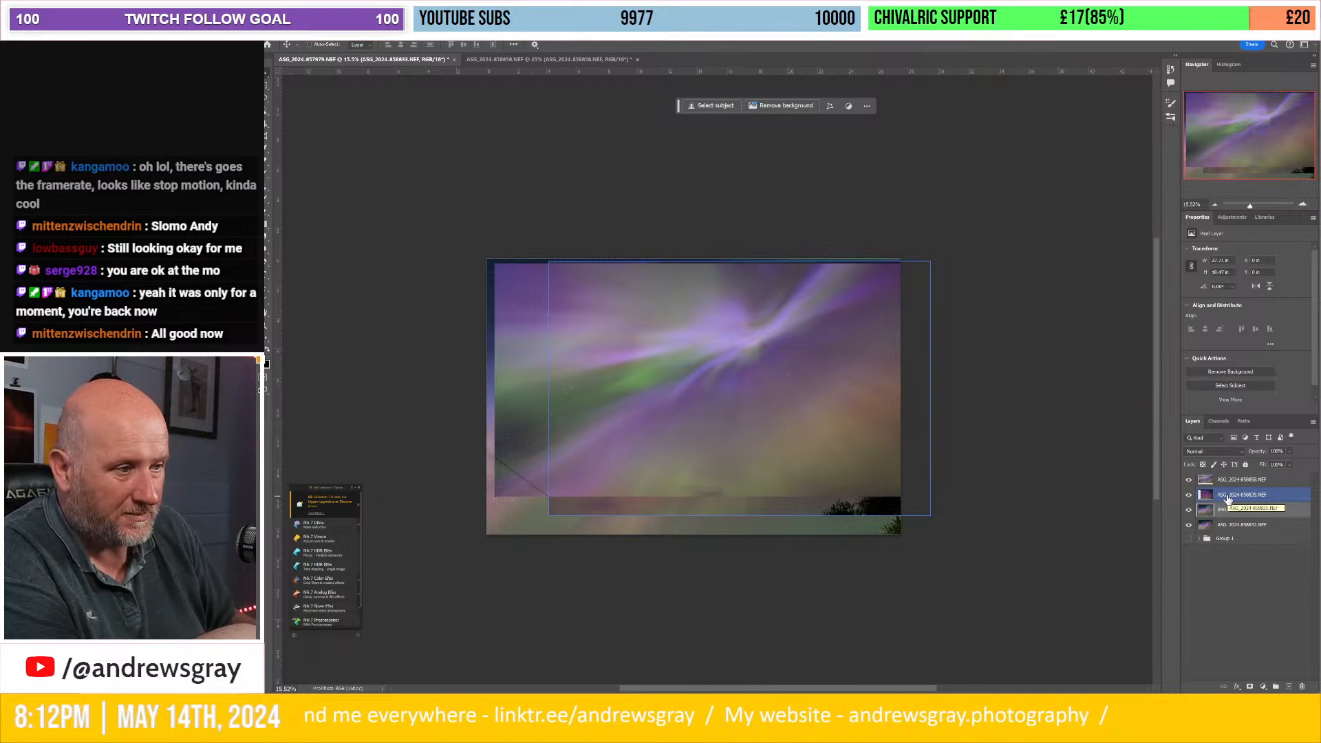
click(1242, 500)
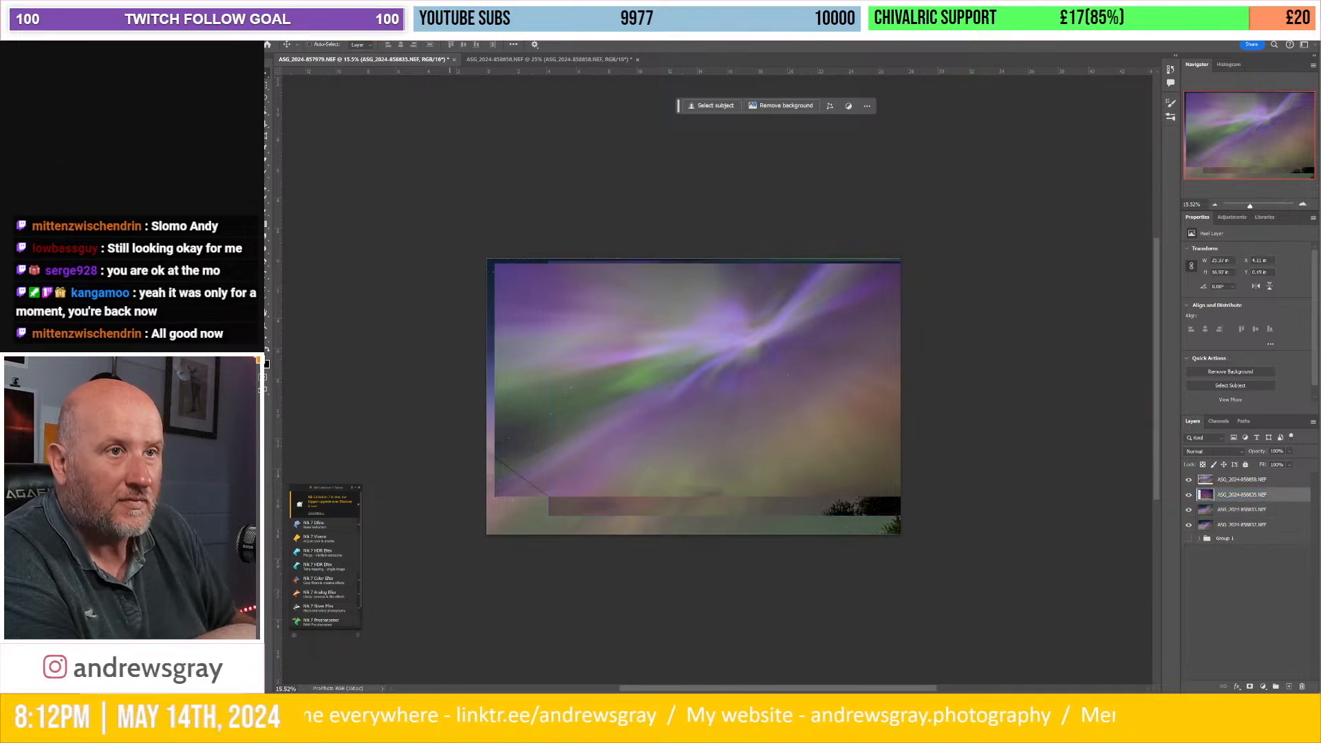
click(294, 35)
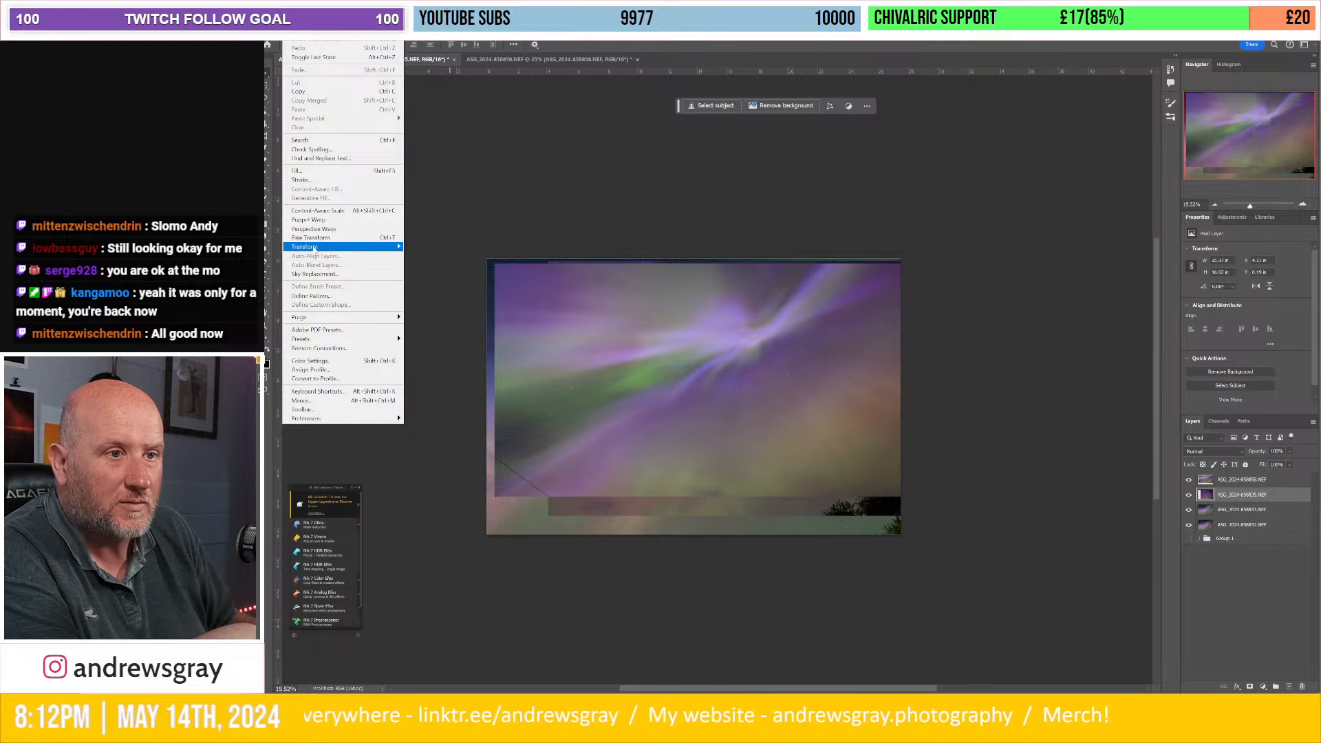
mouse_move(378, 254)
click(426, 260)
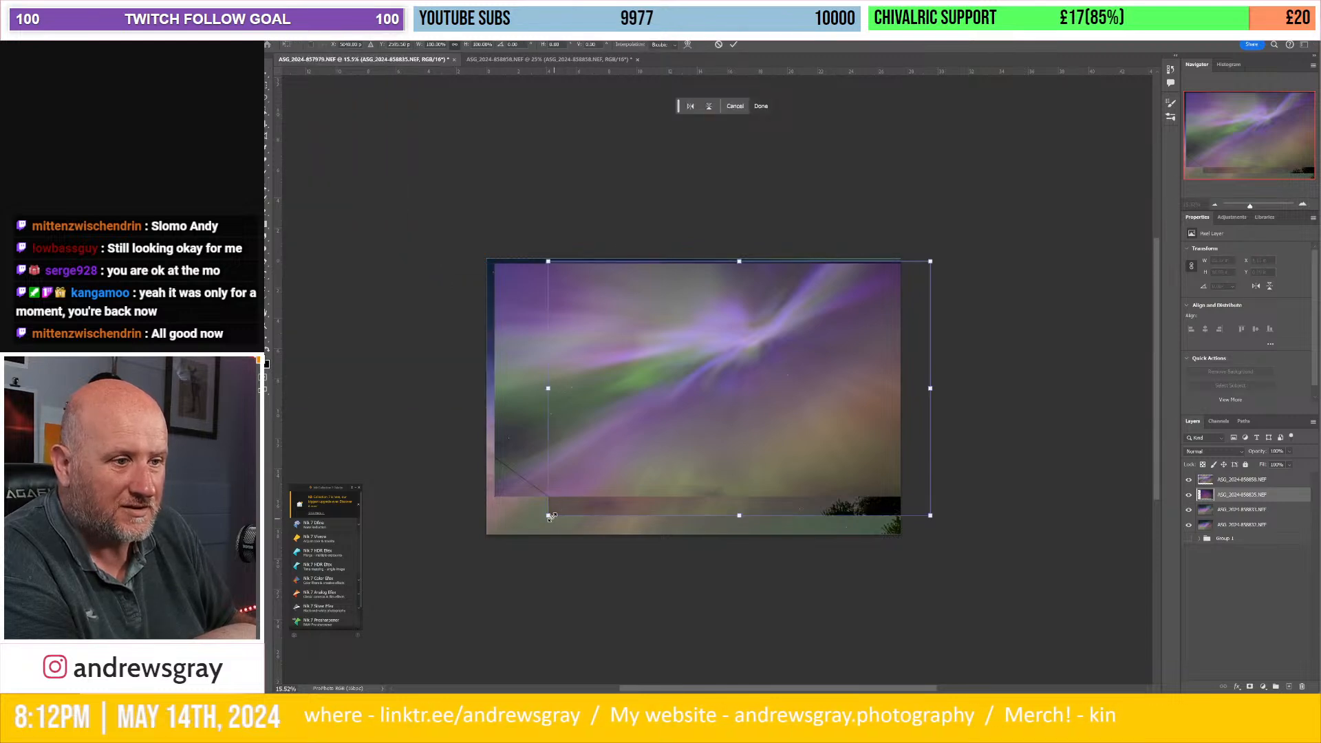
drag(548, 516, 461, 523)
mouse_move(930, 556)
mouse_down()
mouse_move(918, 545)
mouse_move(949, 565)
mouse_up()
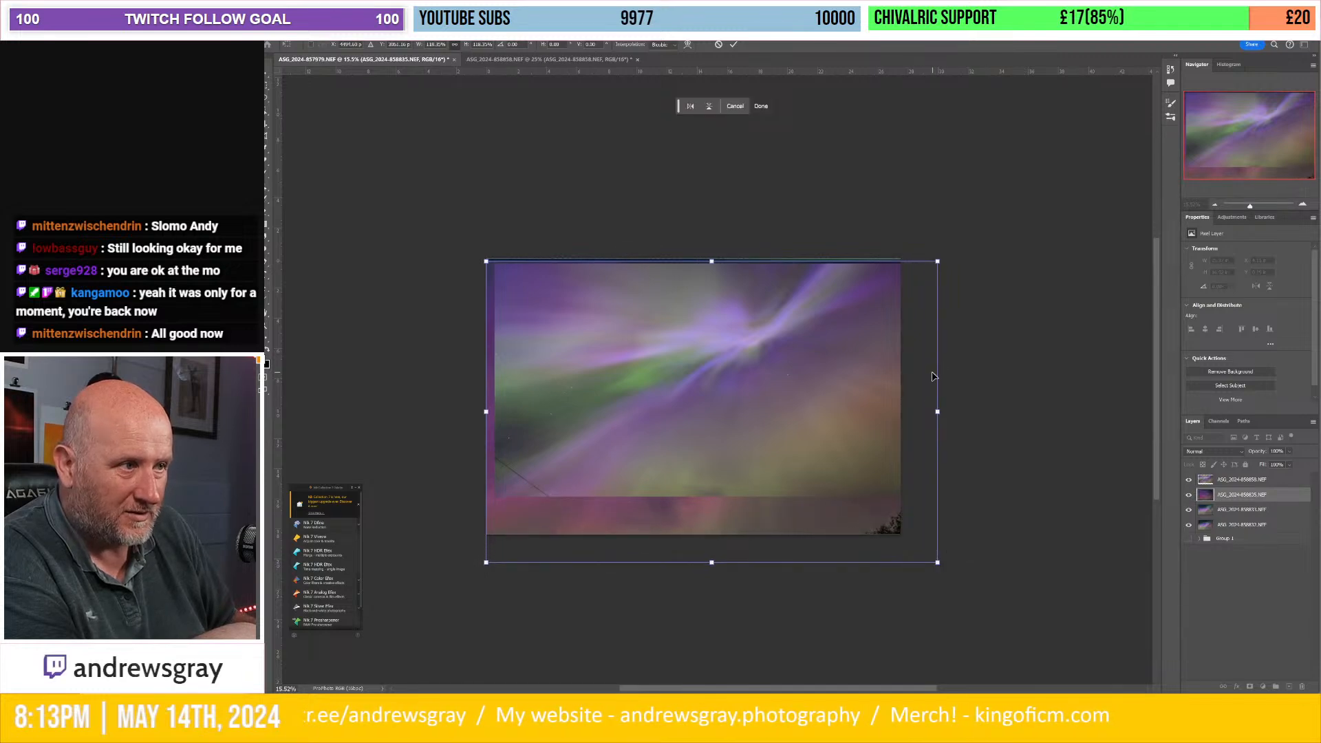
drag(933, 376, 928, 365)
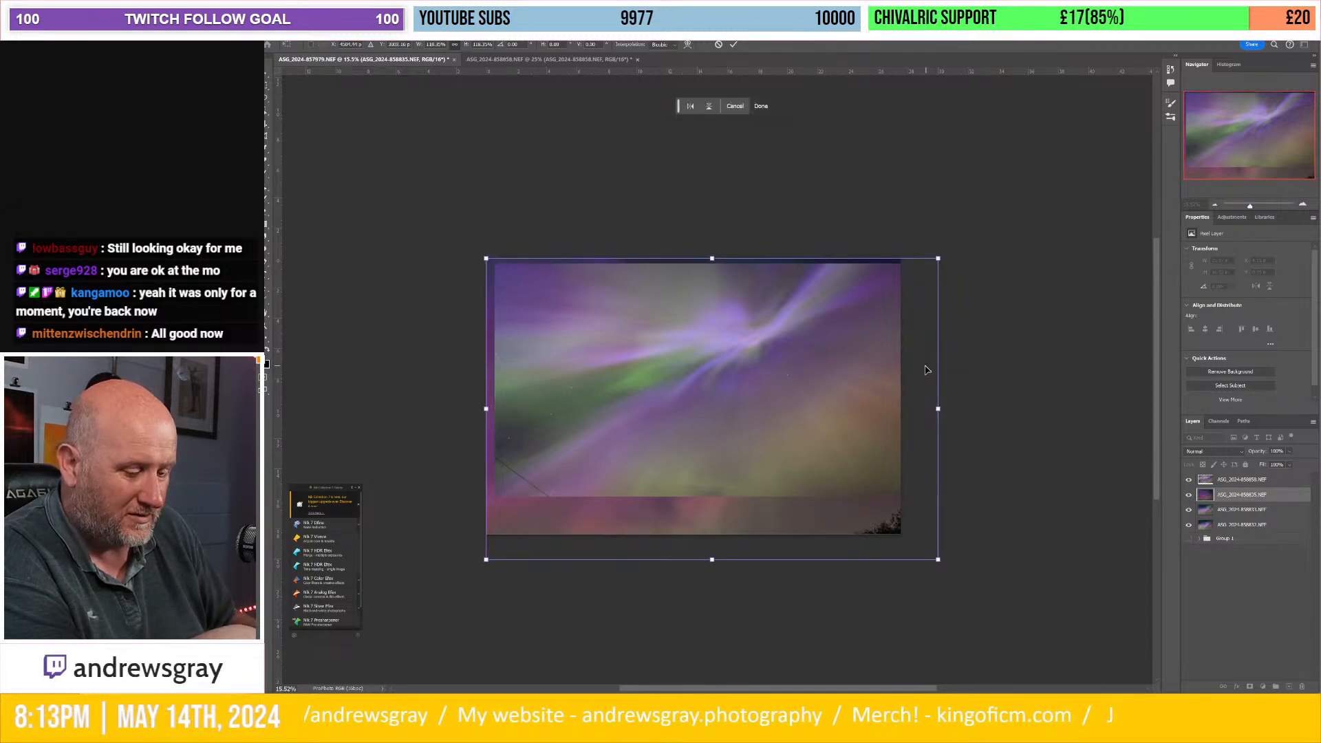
key(Return)
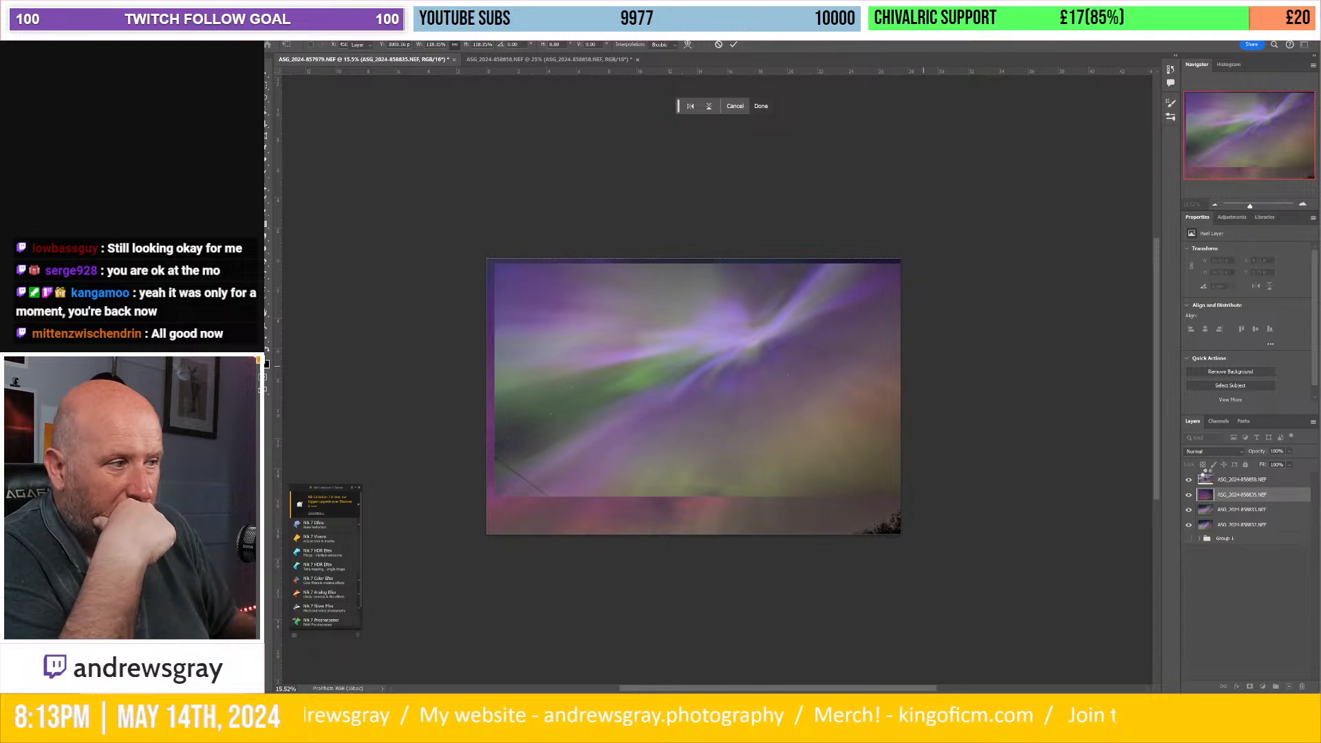
Align the ASG_2024-858858.NEF layer with the canvas's upper-left corner and enlarge it down to the lower edge
click(1231, 479)
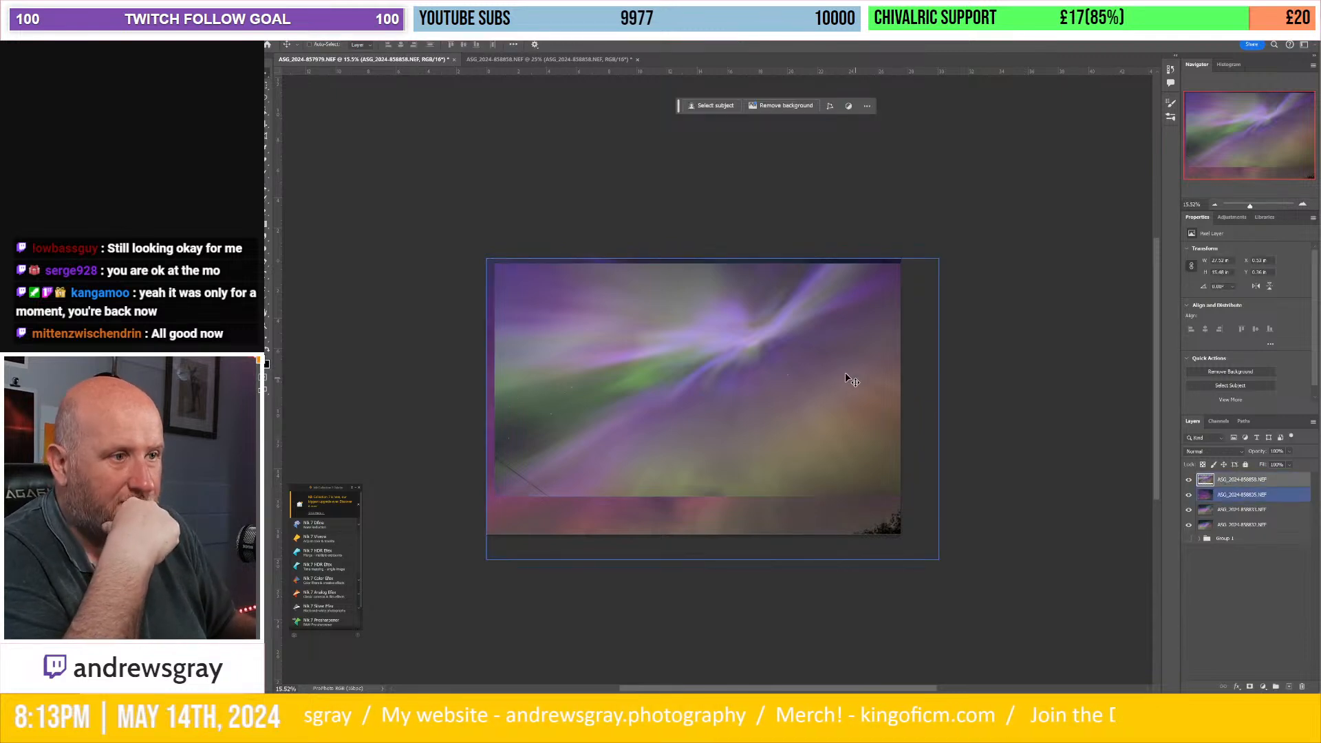
drag(620, 351, 613, 346)
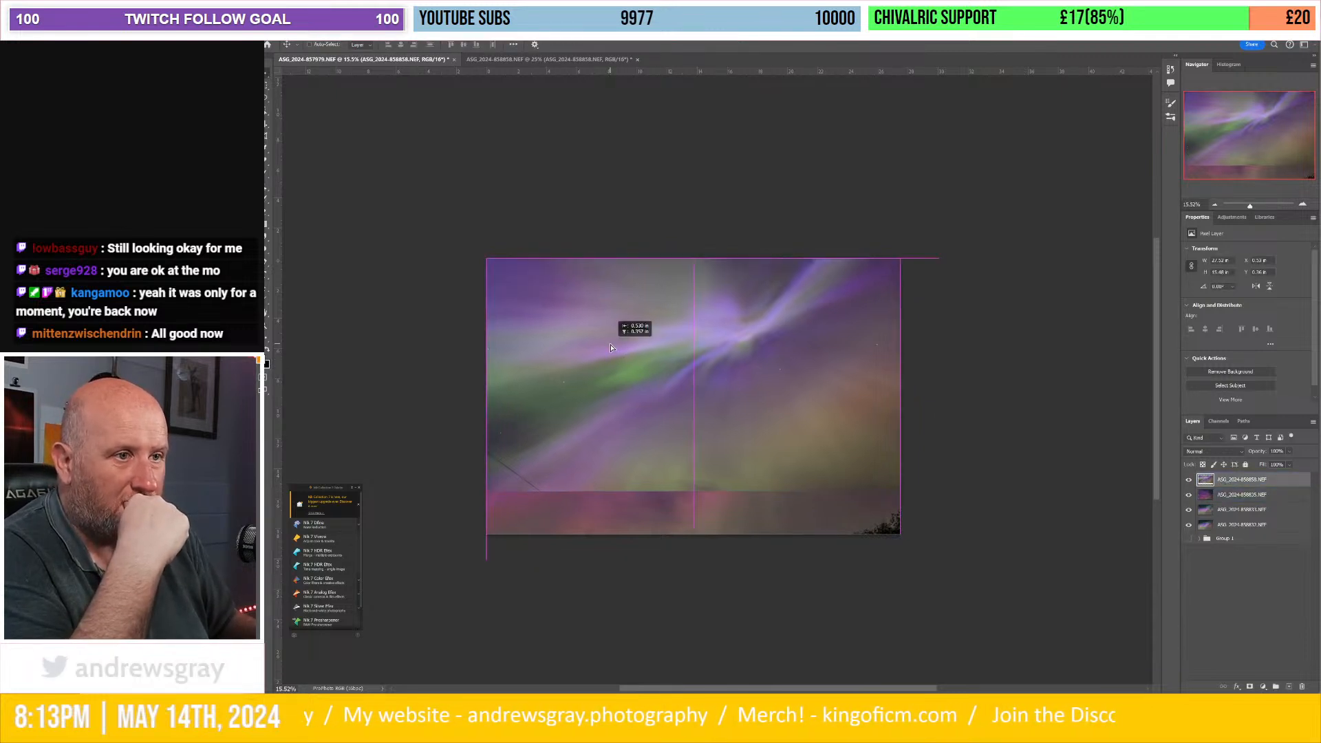
click(303, 33)
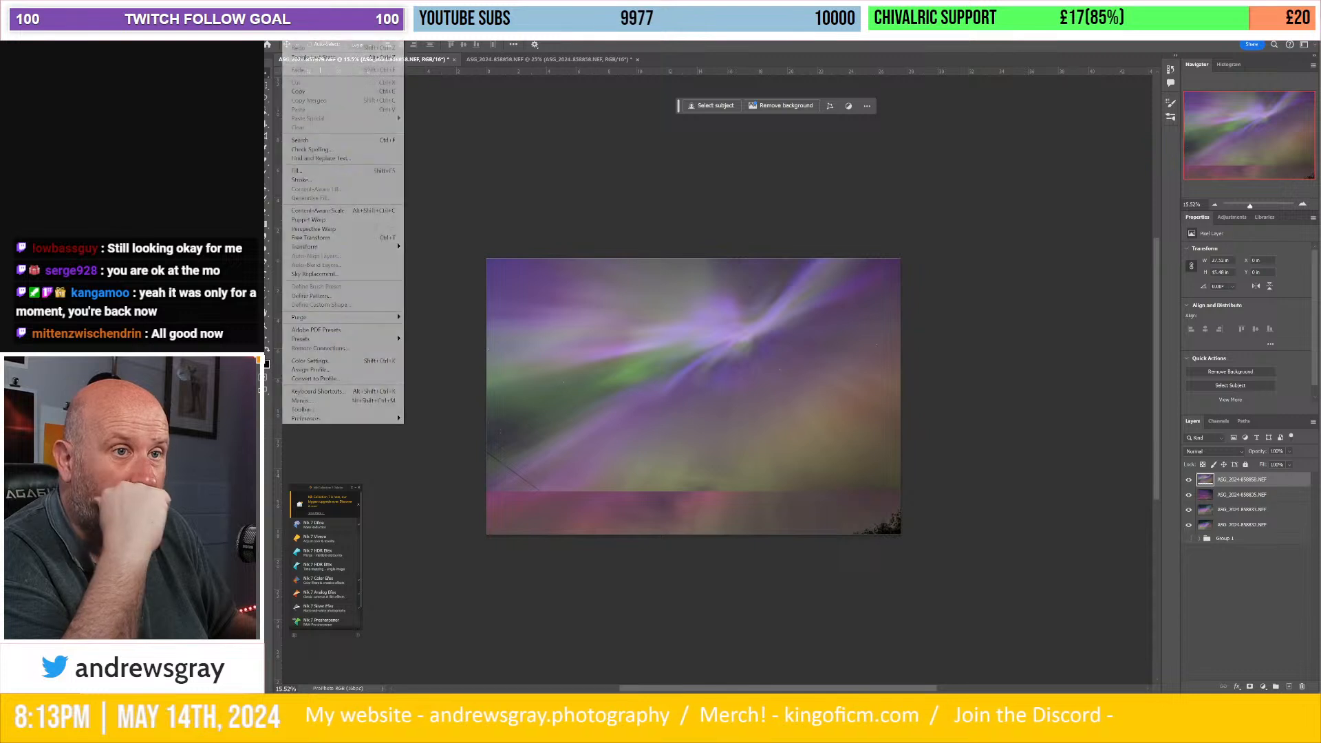
click(323, 238)
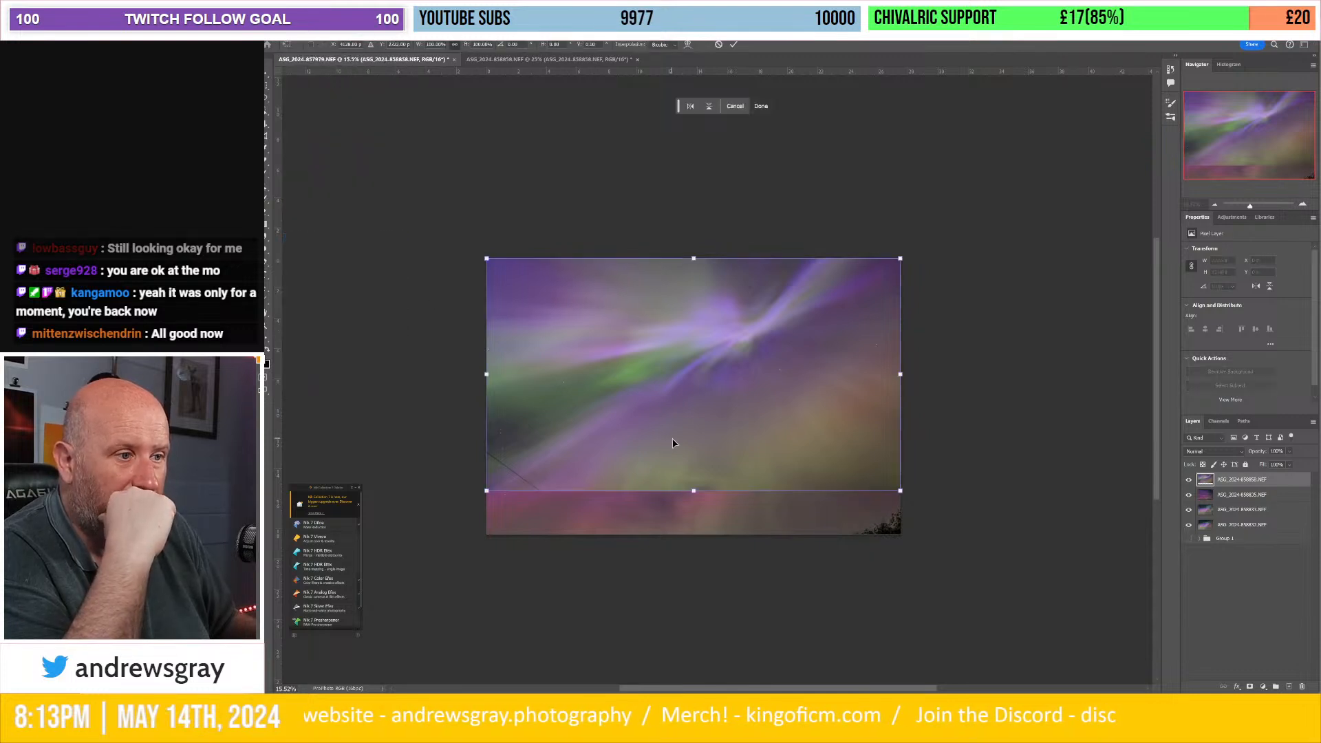
drag(693, 490, 692, 535)
key(Return)
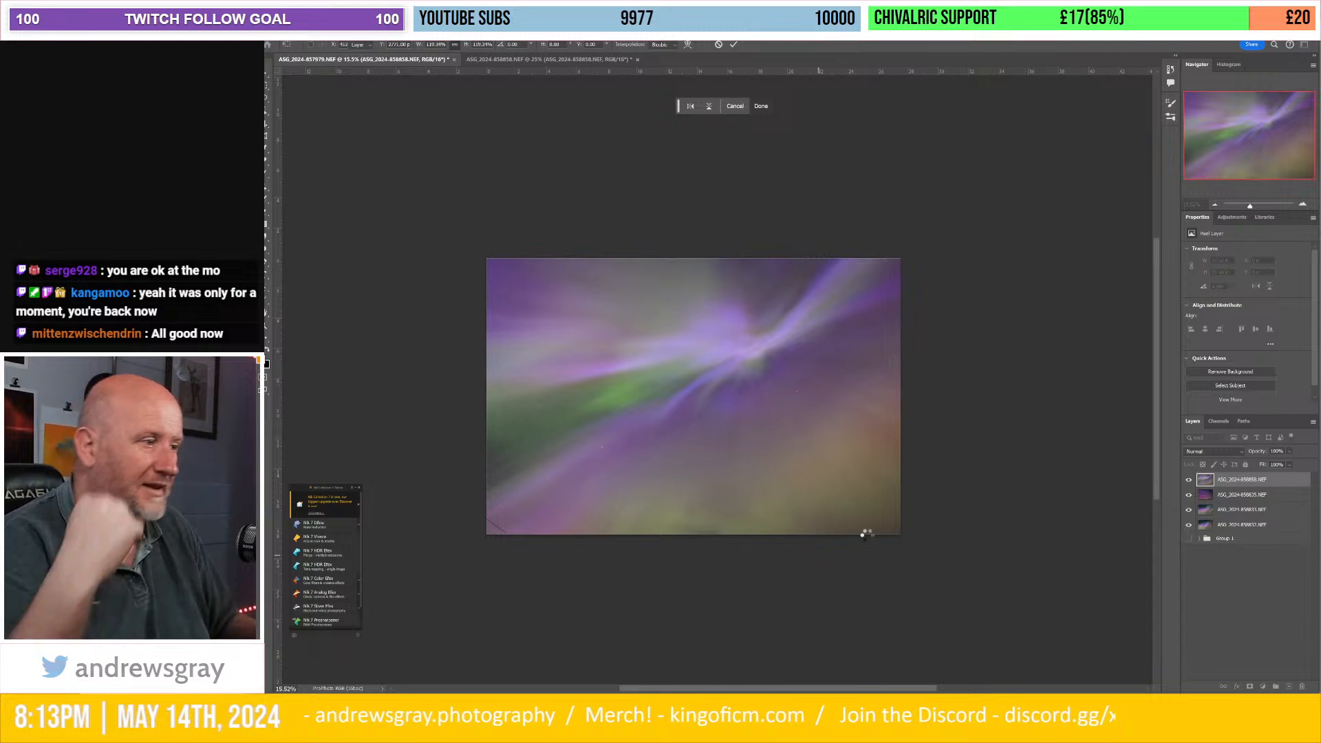
Set the blend mode of all four aurora layers to Soft Light
shift+click(1265, 525)
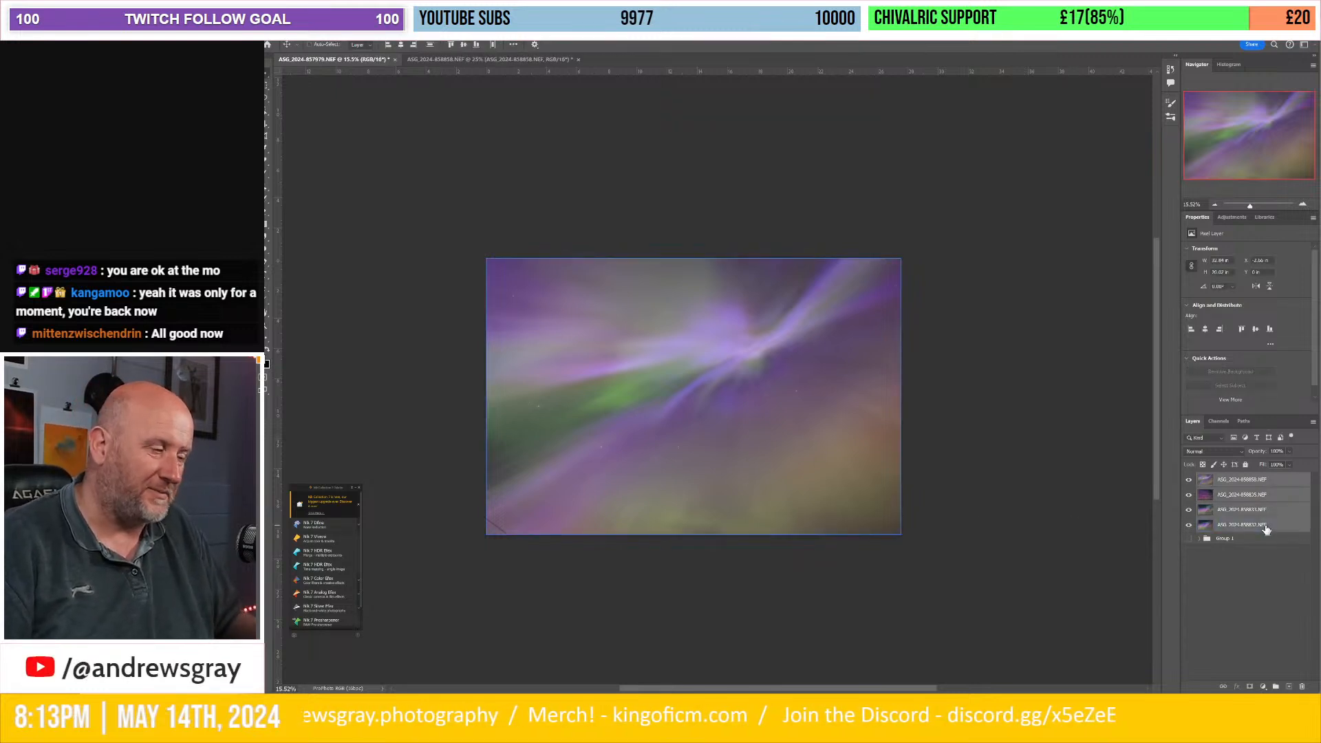
click(1214, 451)
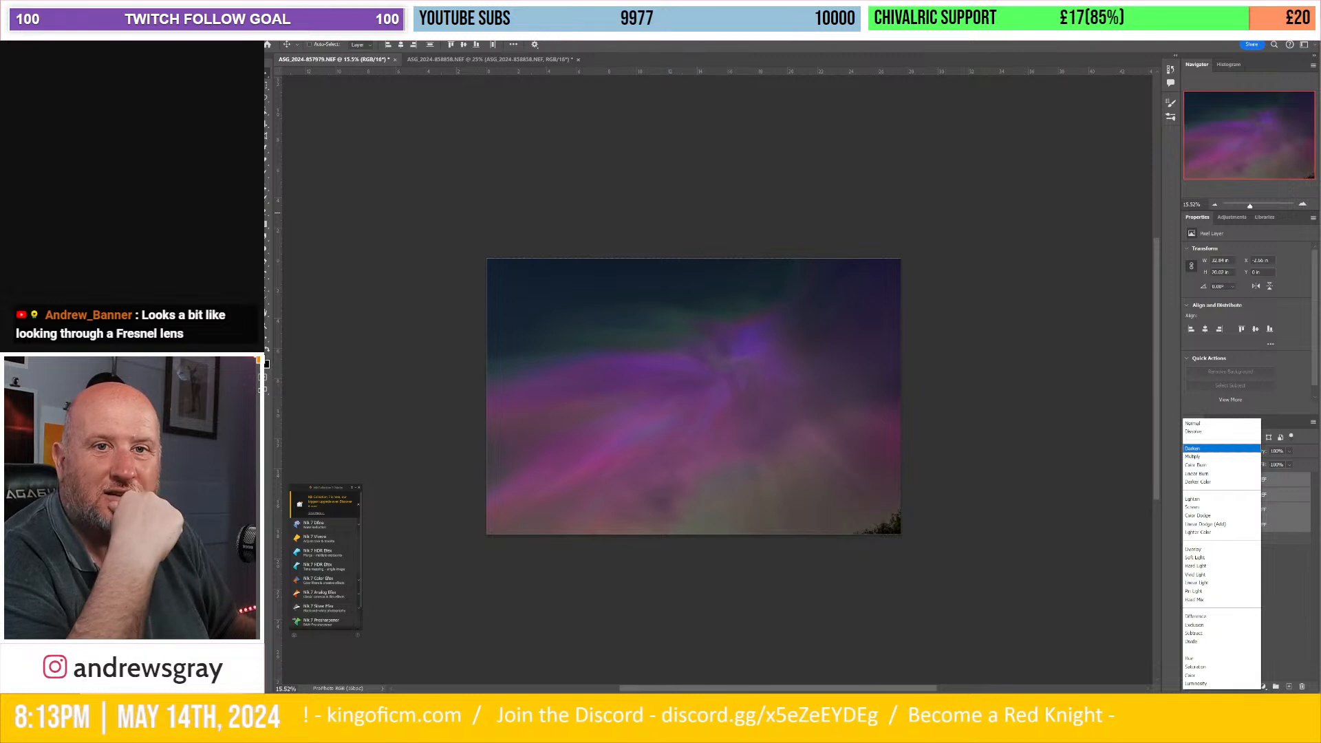
key(Escape)
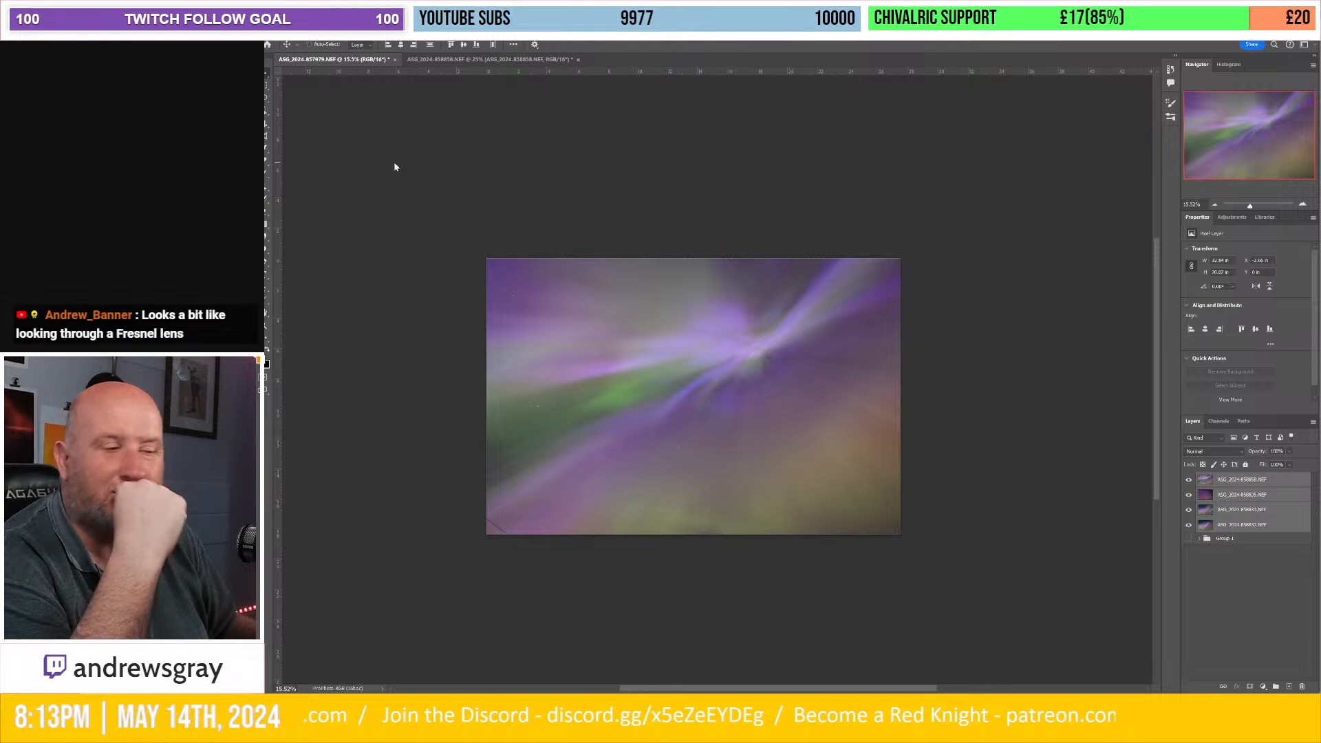
click(1222, 452)
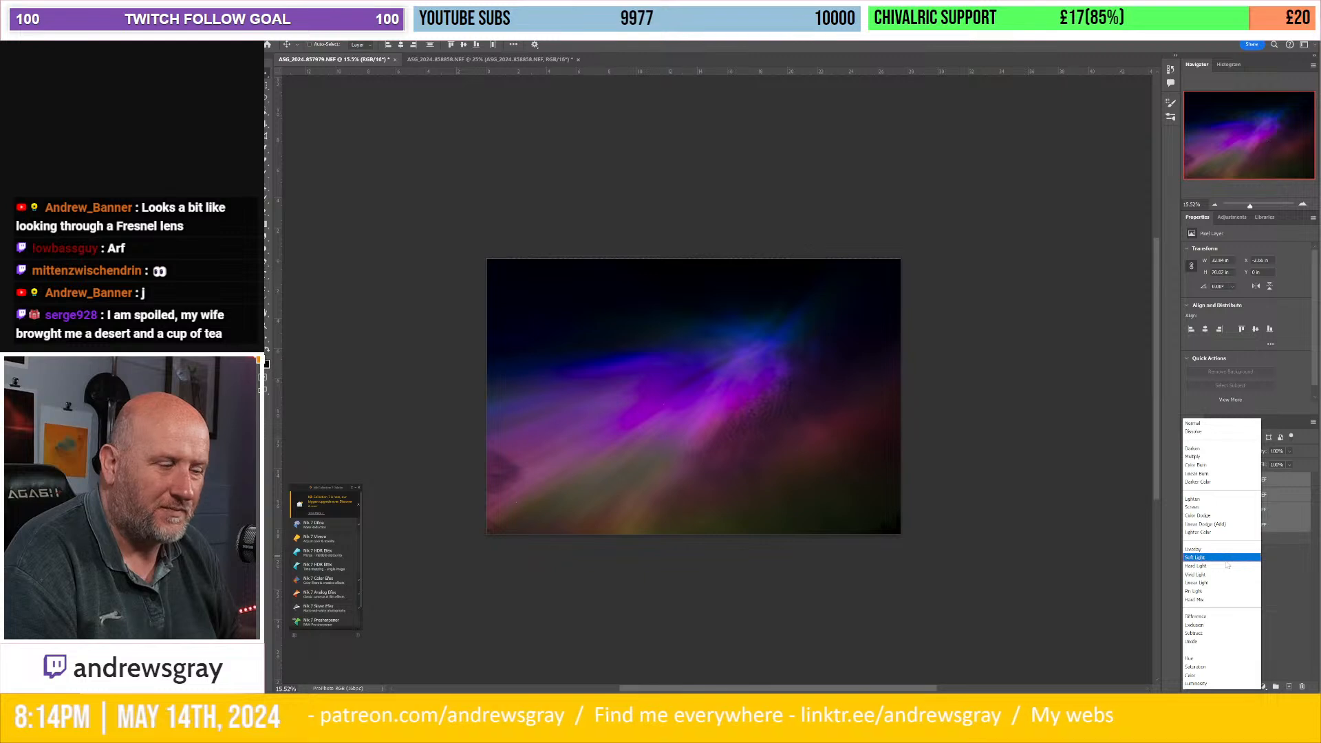
click(1225, 559)
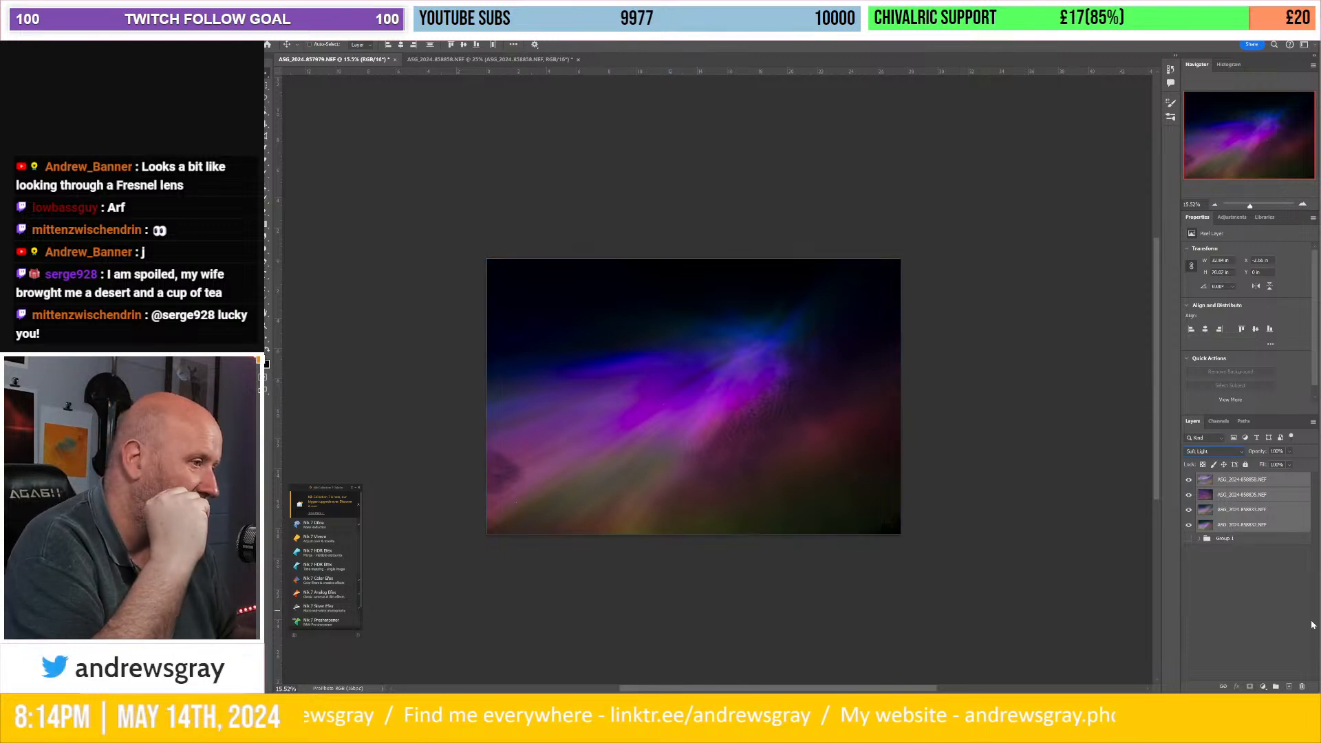
click(1189, 481)
click(1188, 481)
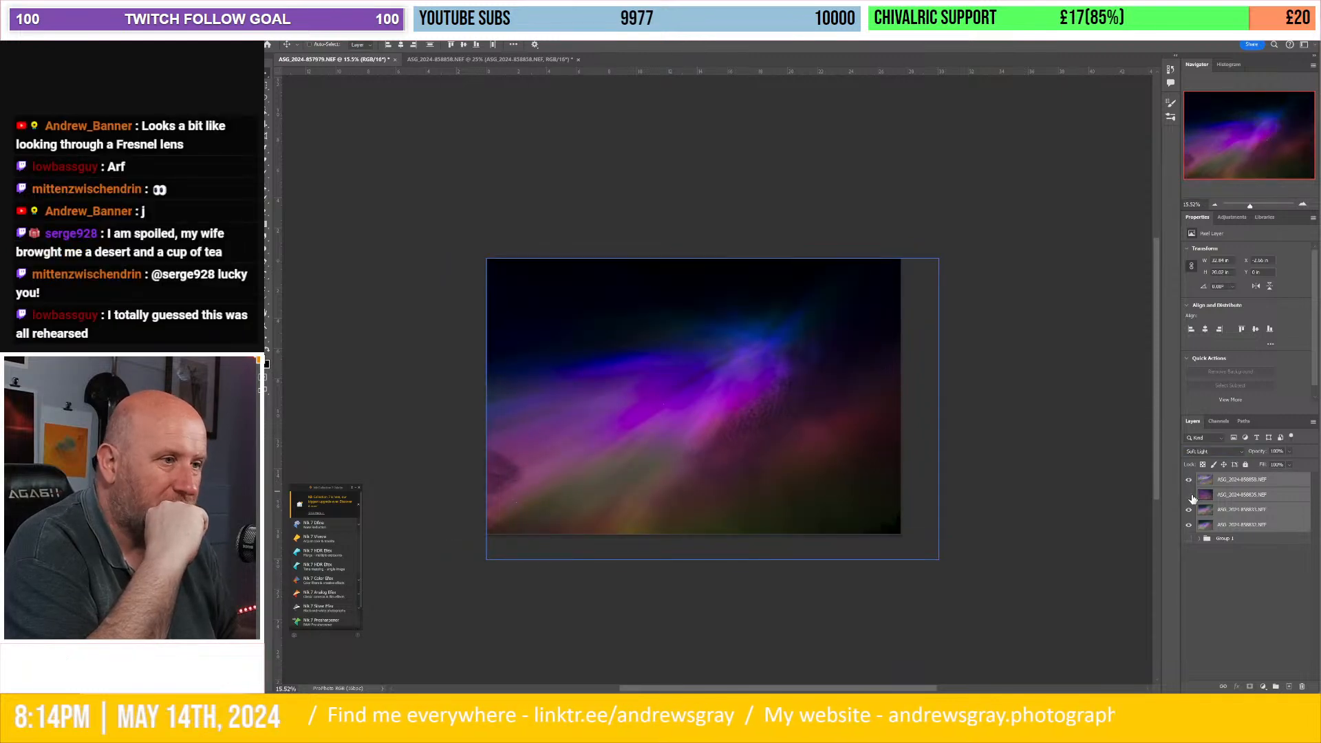
click(1189, 494)
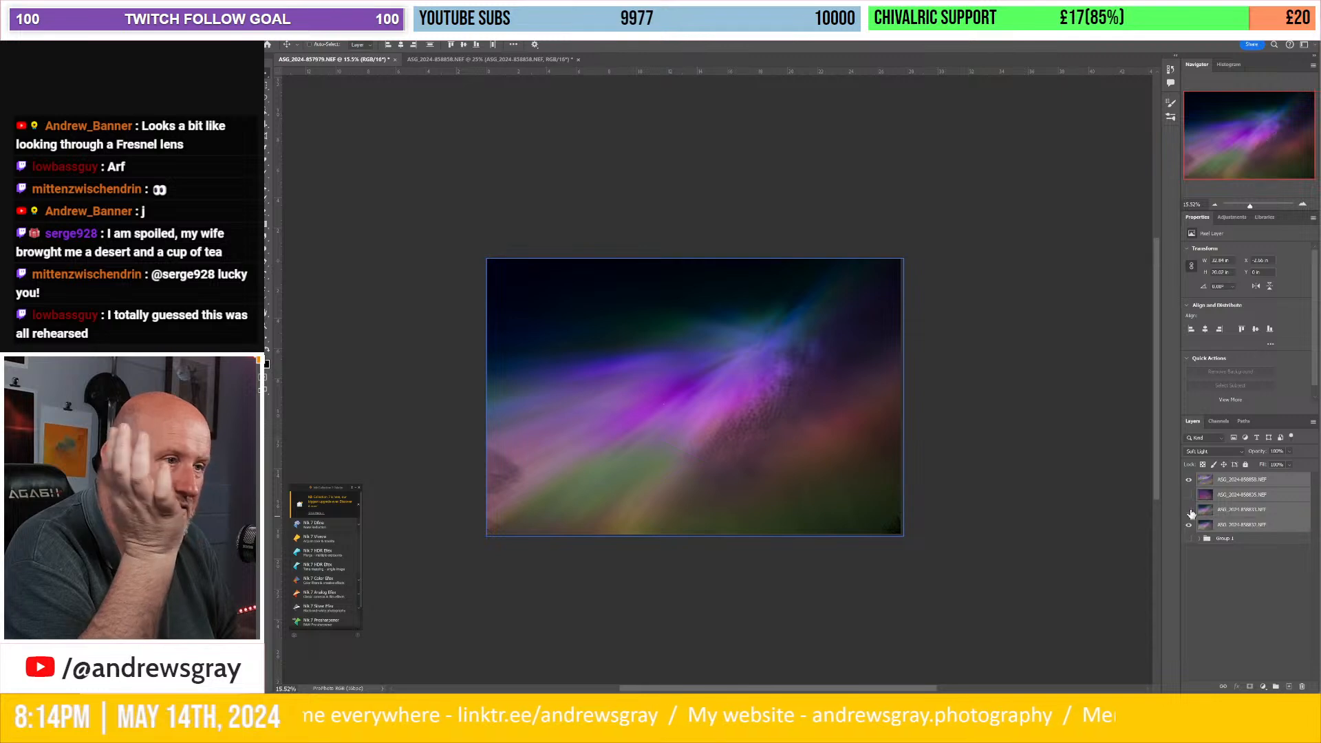
click(1191, 512)
click(1191, 512)
click(1191, 512)
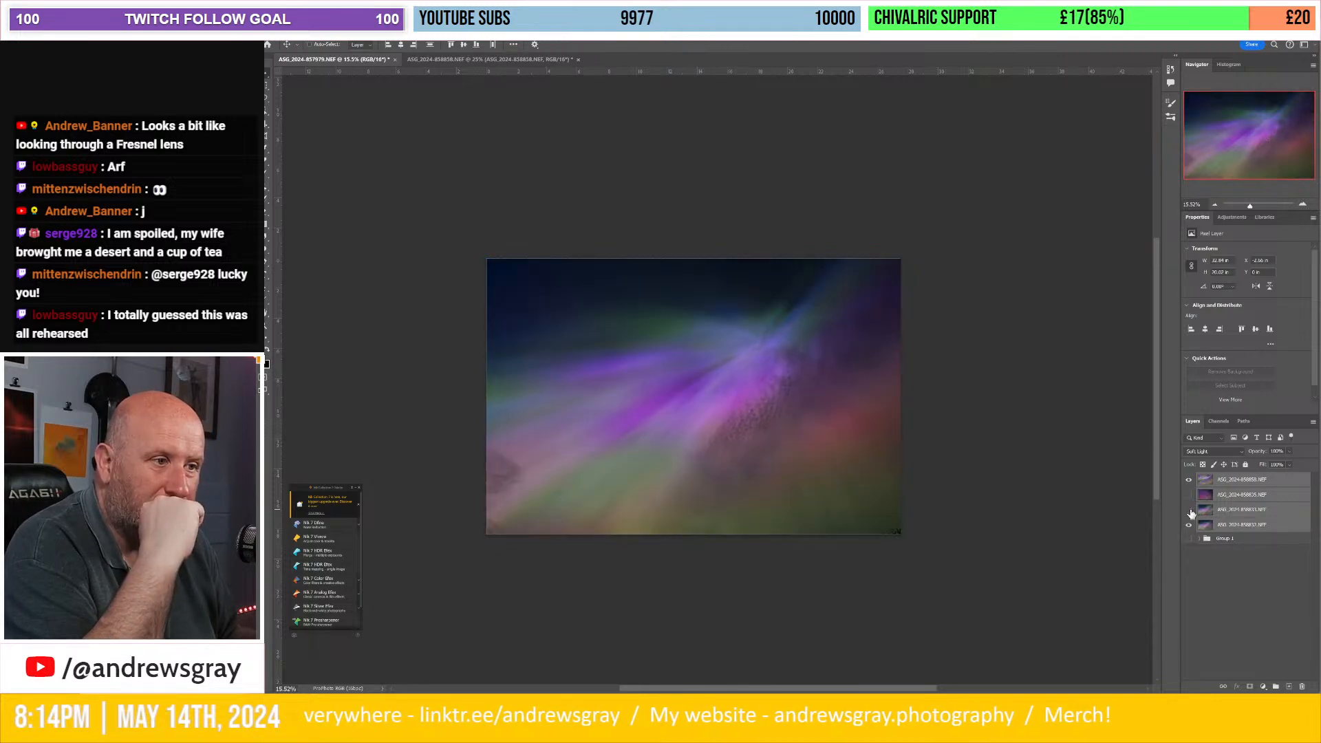
Compare the blend with and without the ASG_2024-858832.NEF layer, leaving the layer visible
click(1191, 526)
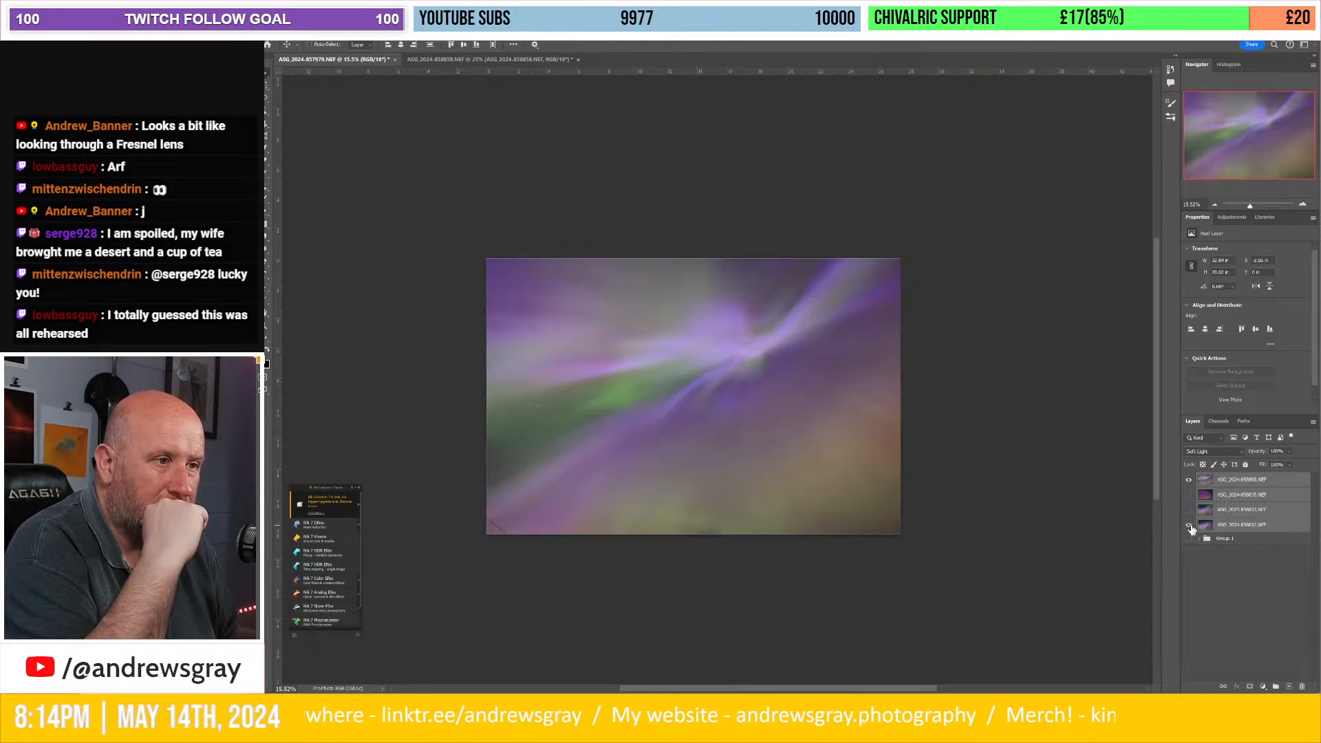
click(1191, 527)
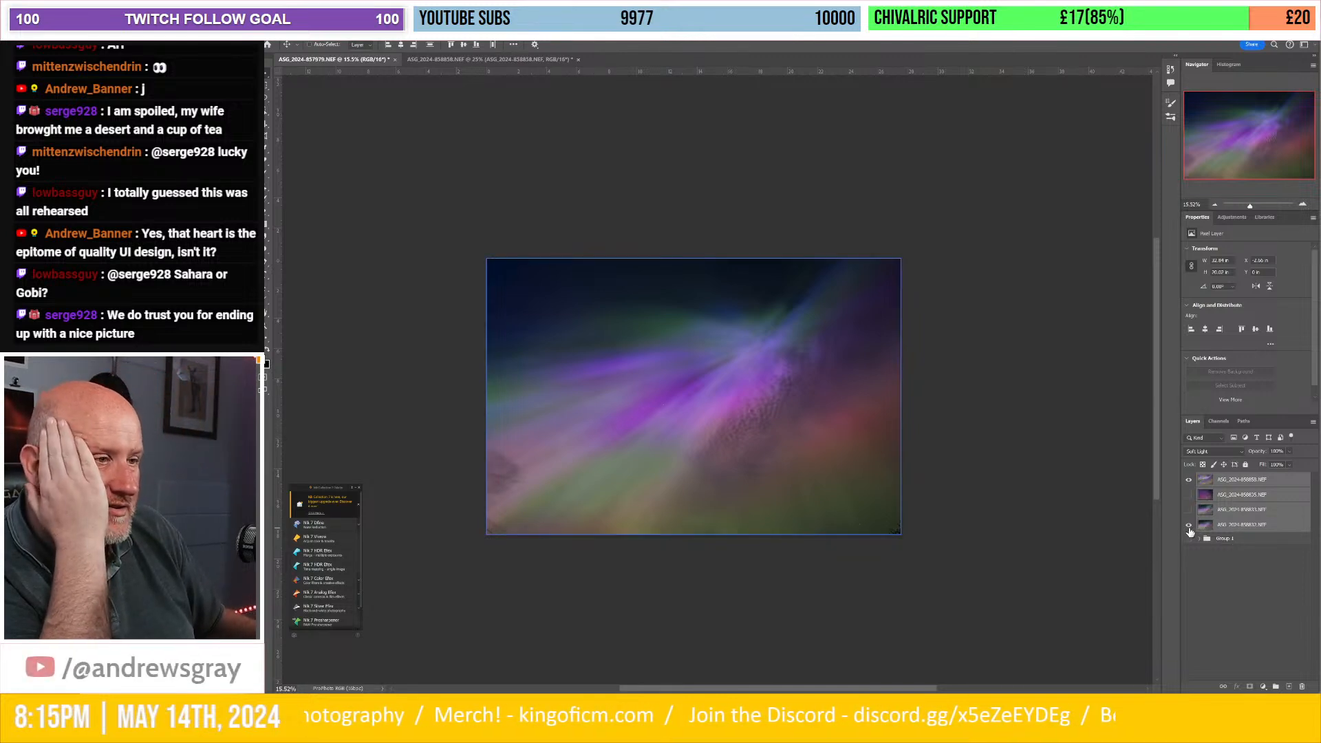
click(1188, 526)
click(1189, 526)
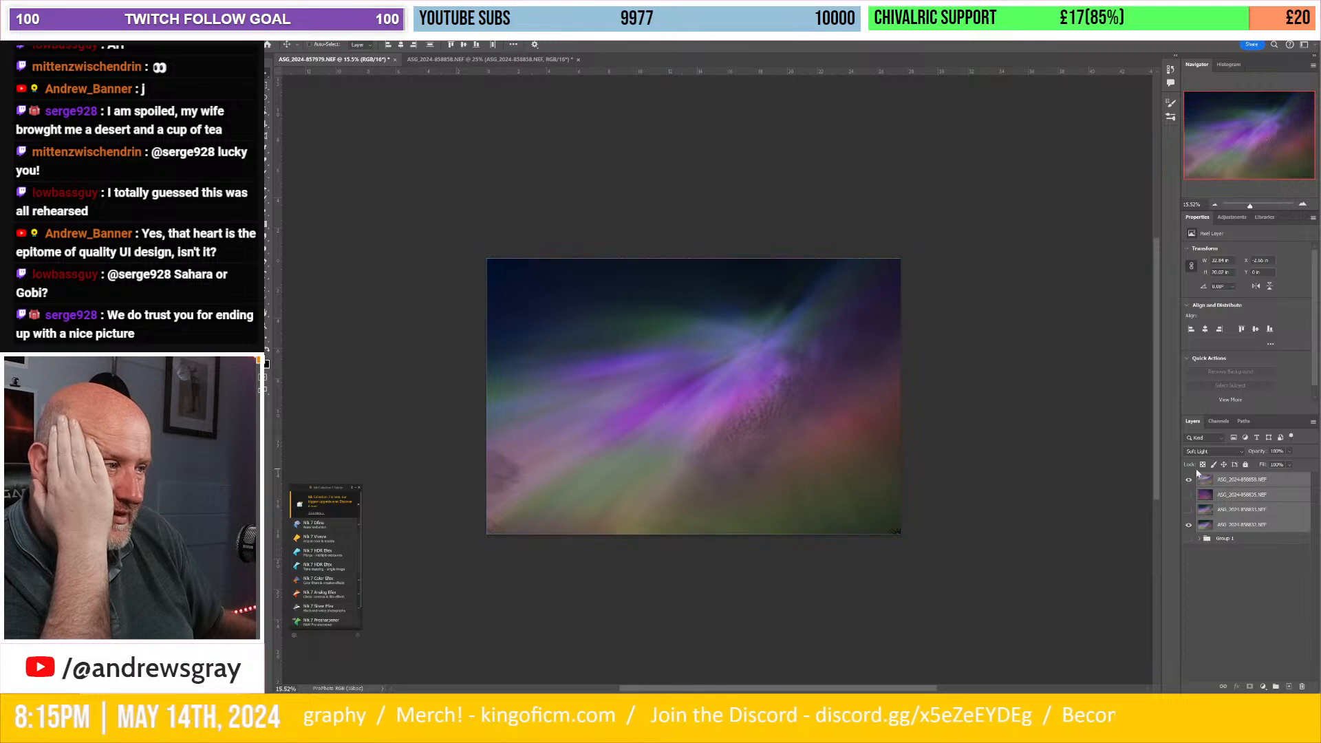
click(1189, 480)
click(1189, 510)
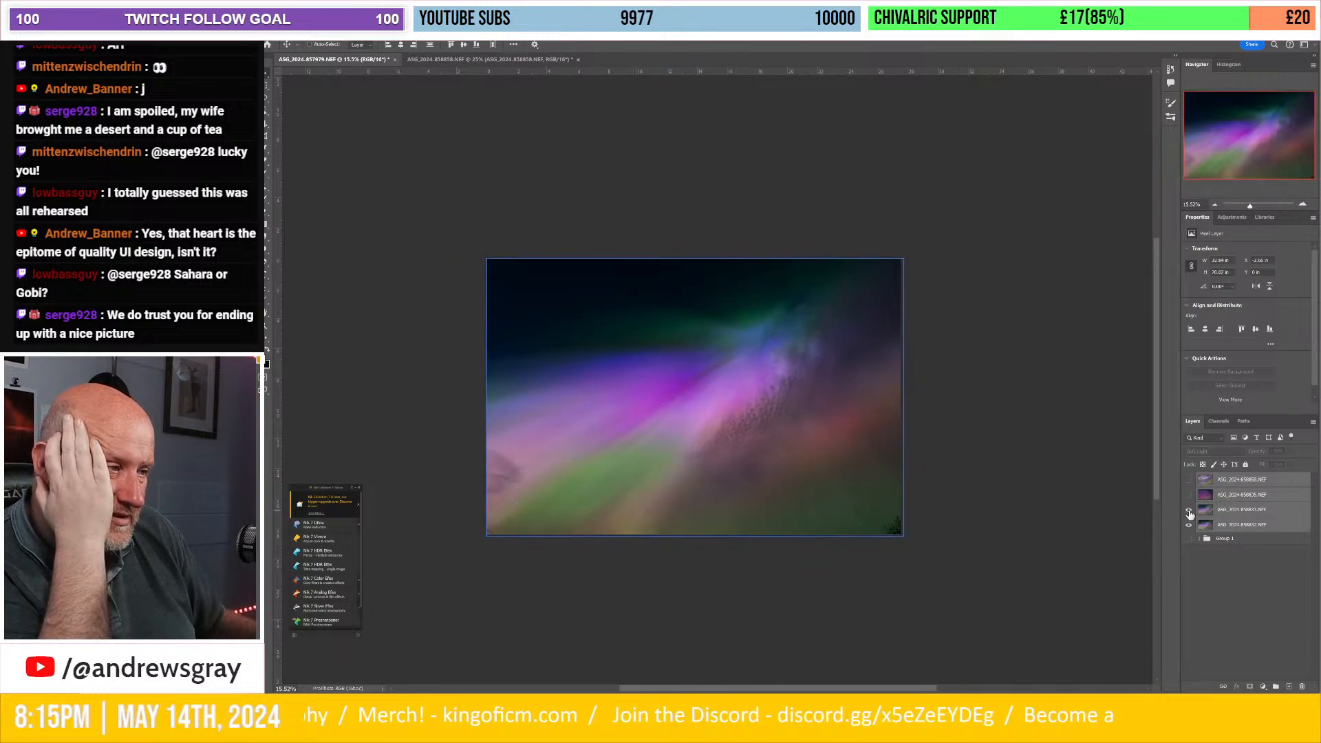
click(1186, 499)
click(1186, 499)
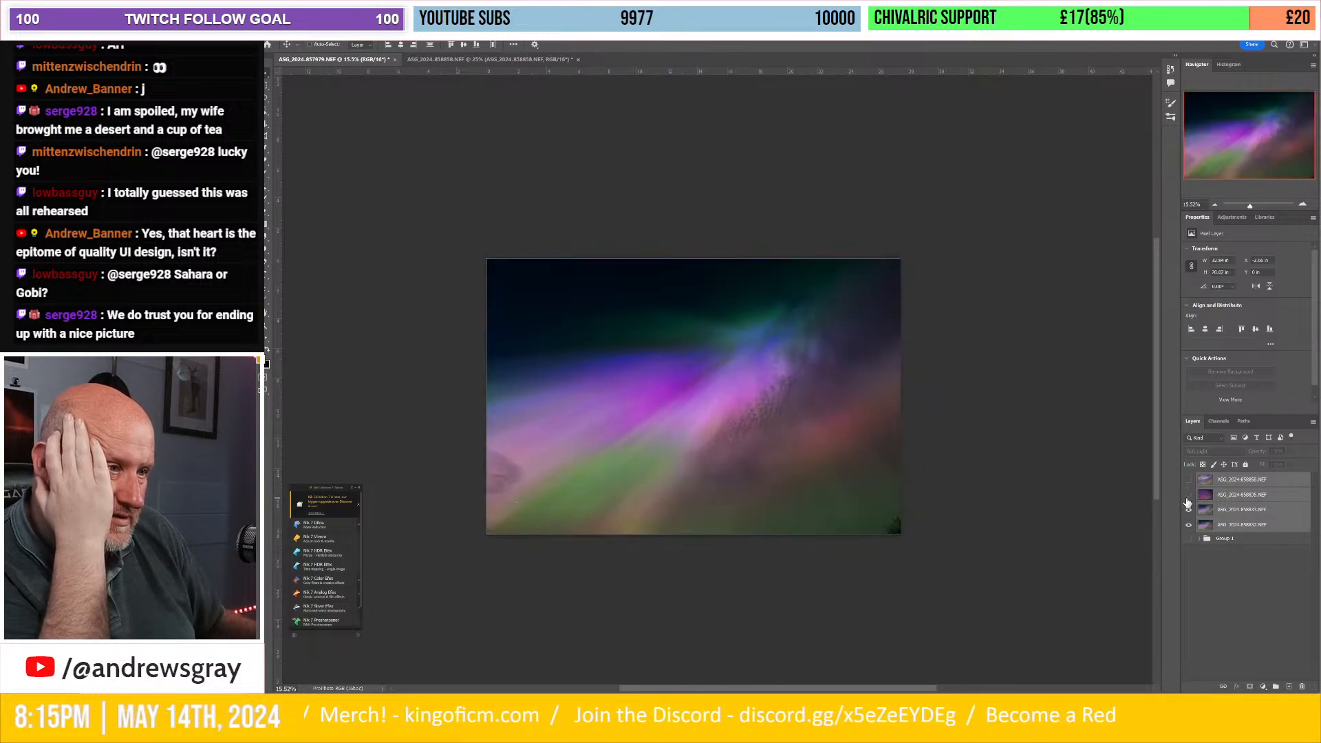
click(1189, 511)
click(1189, 495)
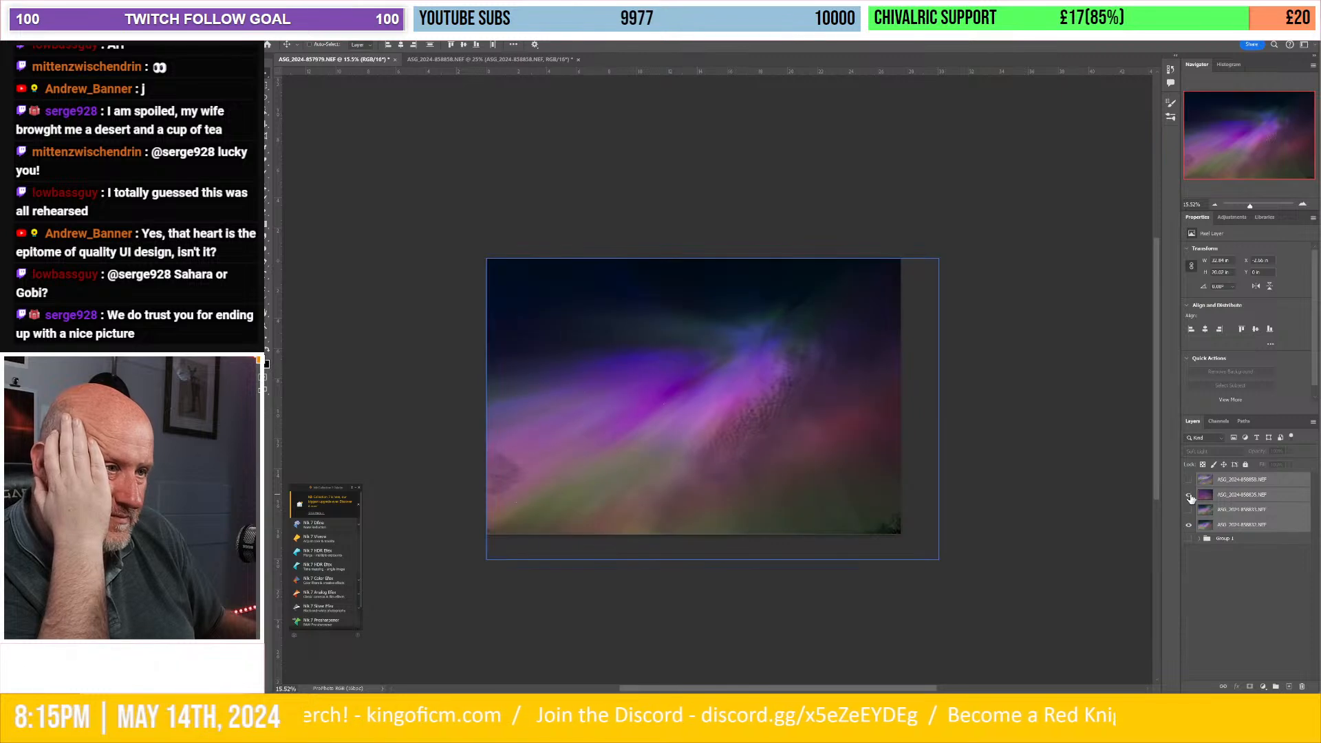
click(1190, 495)
click(1190, 496)
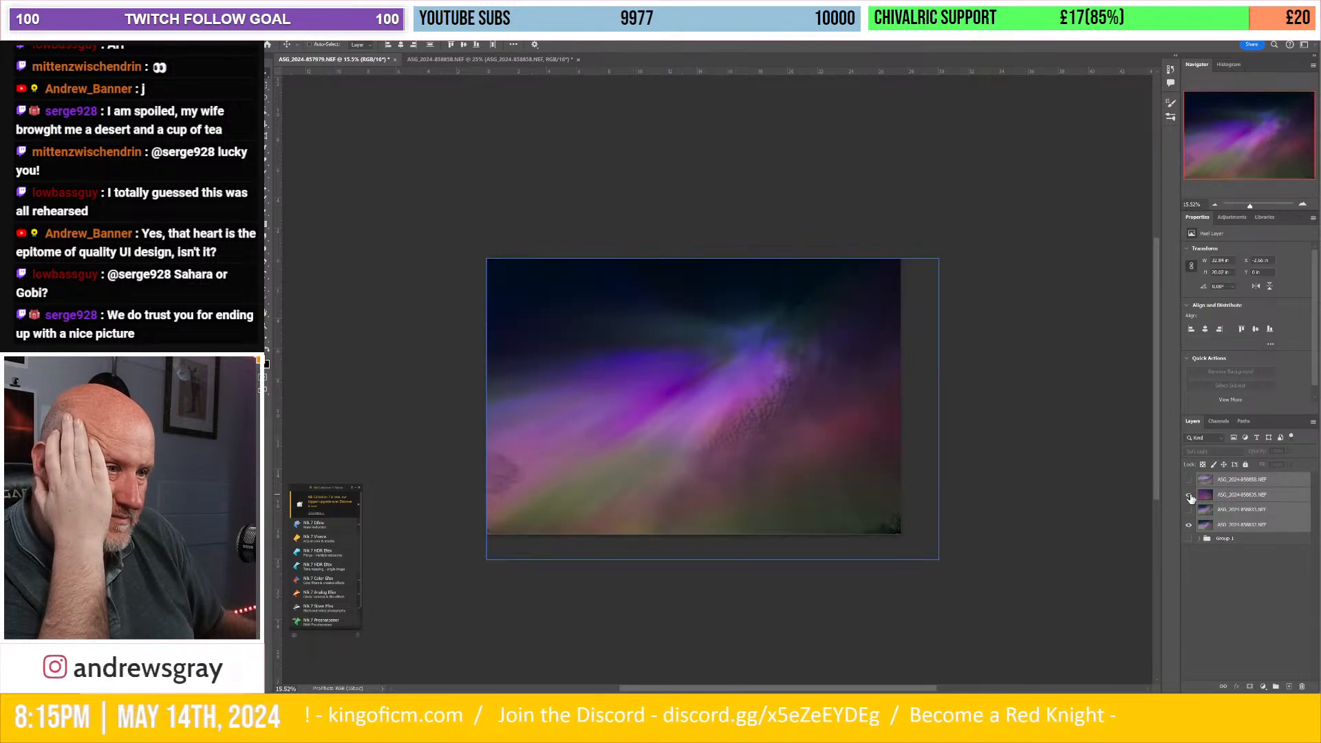
Shift the ASG_2024-858835.NEF layer slightly left on the canvas and hide it
click(1235, 499)
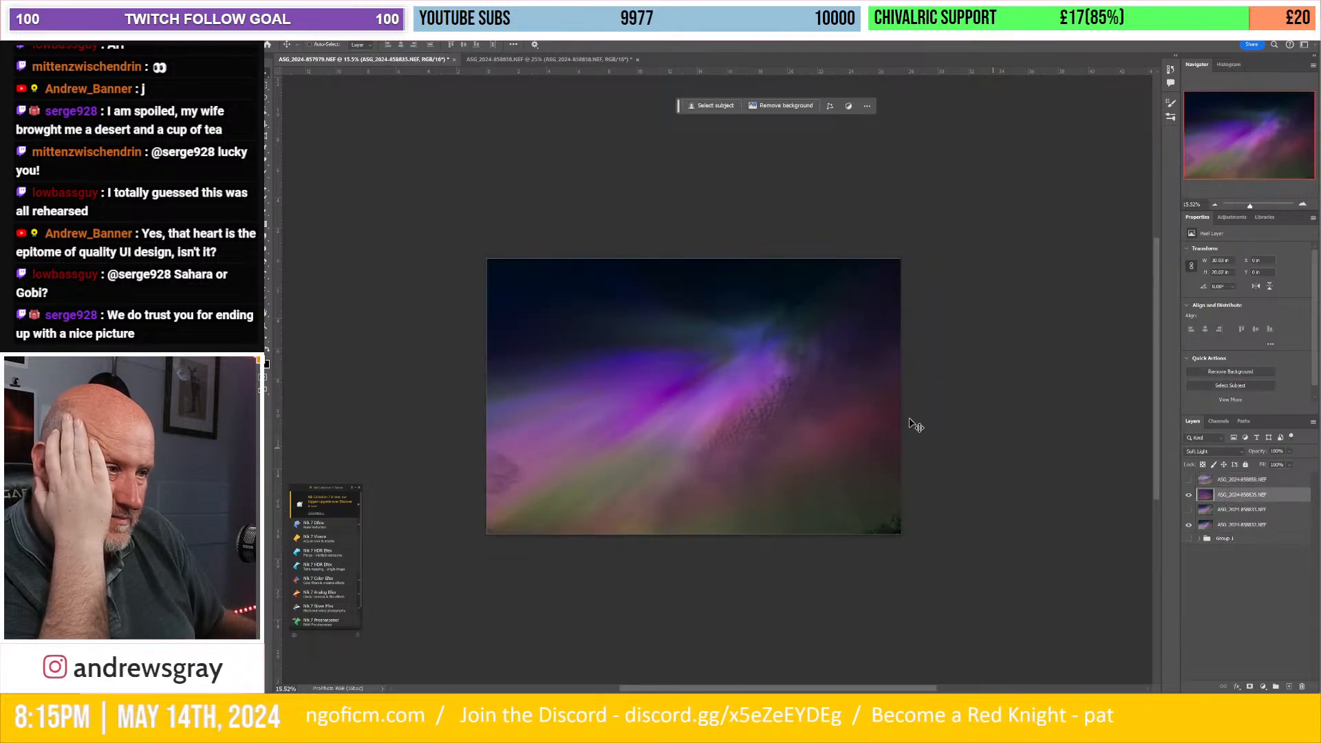
drag(909, 423, 856, 416)
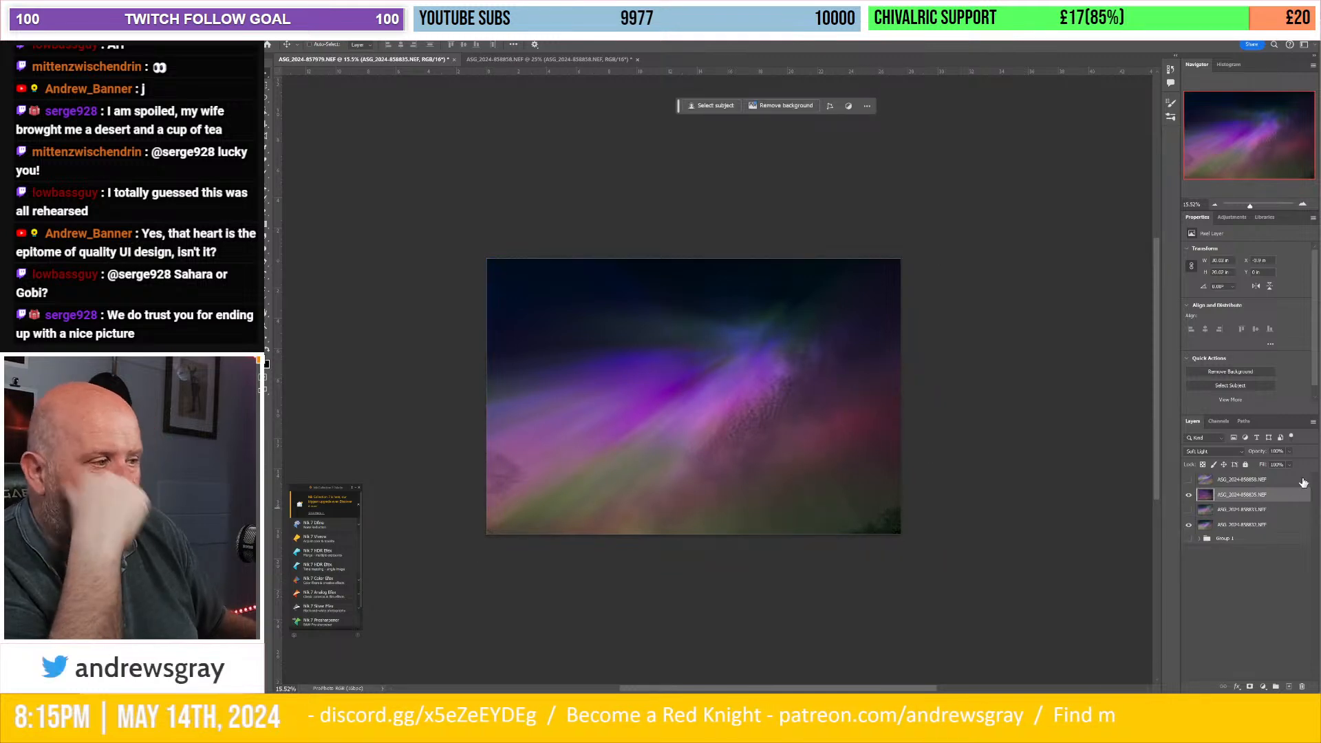
click(1188, 494)
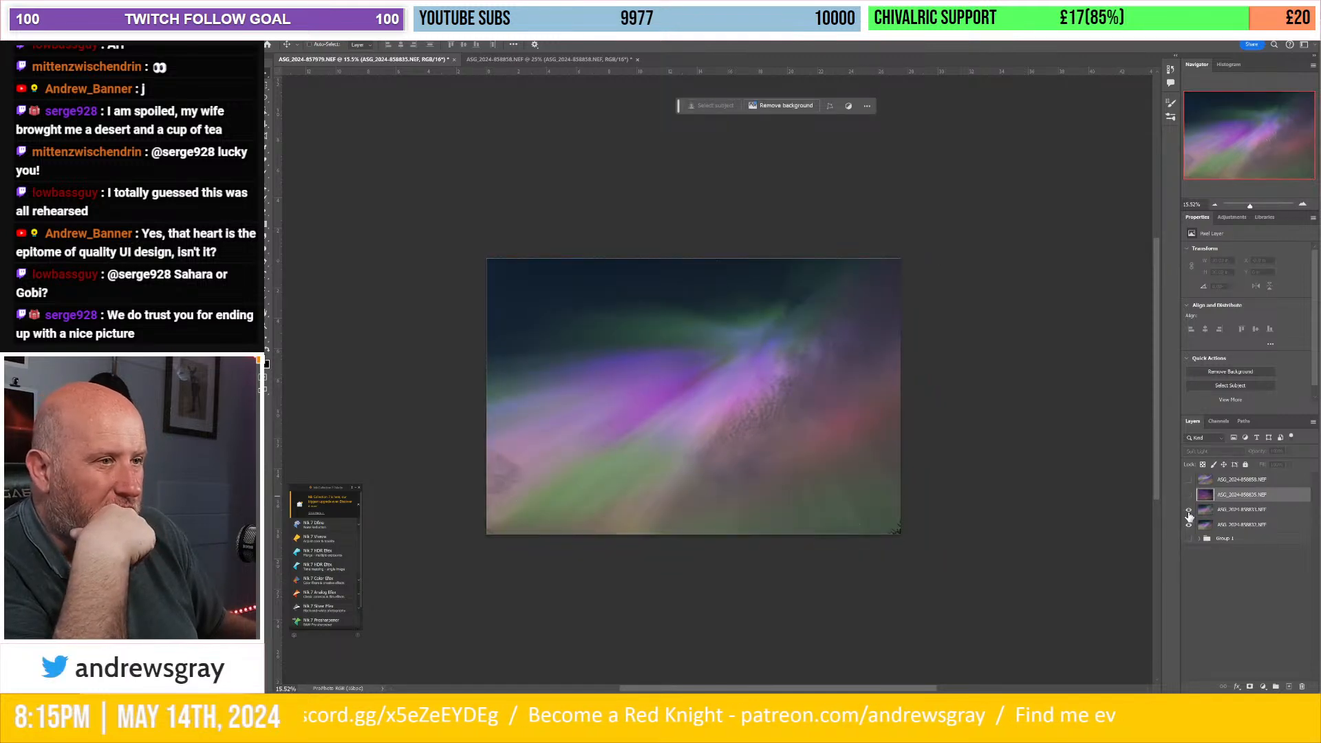
click(1188, 510)
click(1188, 511)
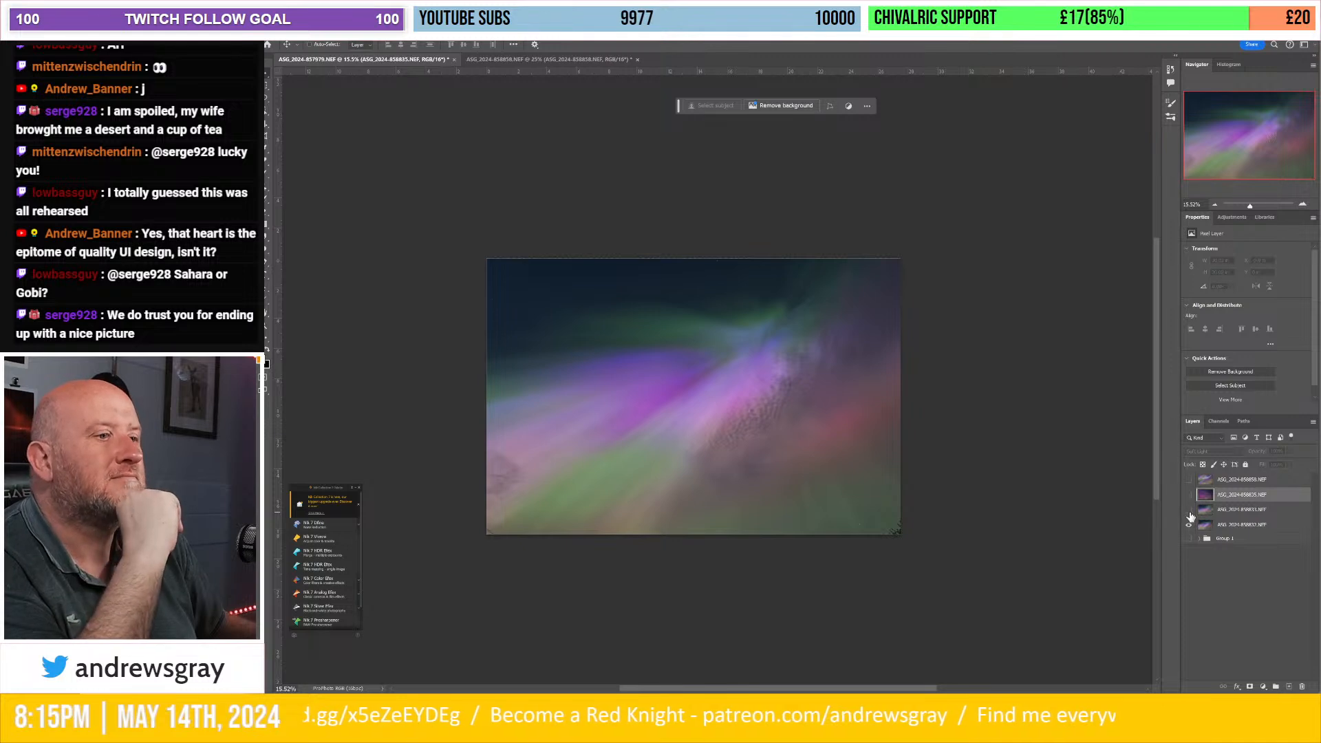
click(1188, 479)
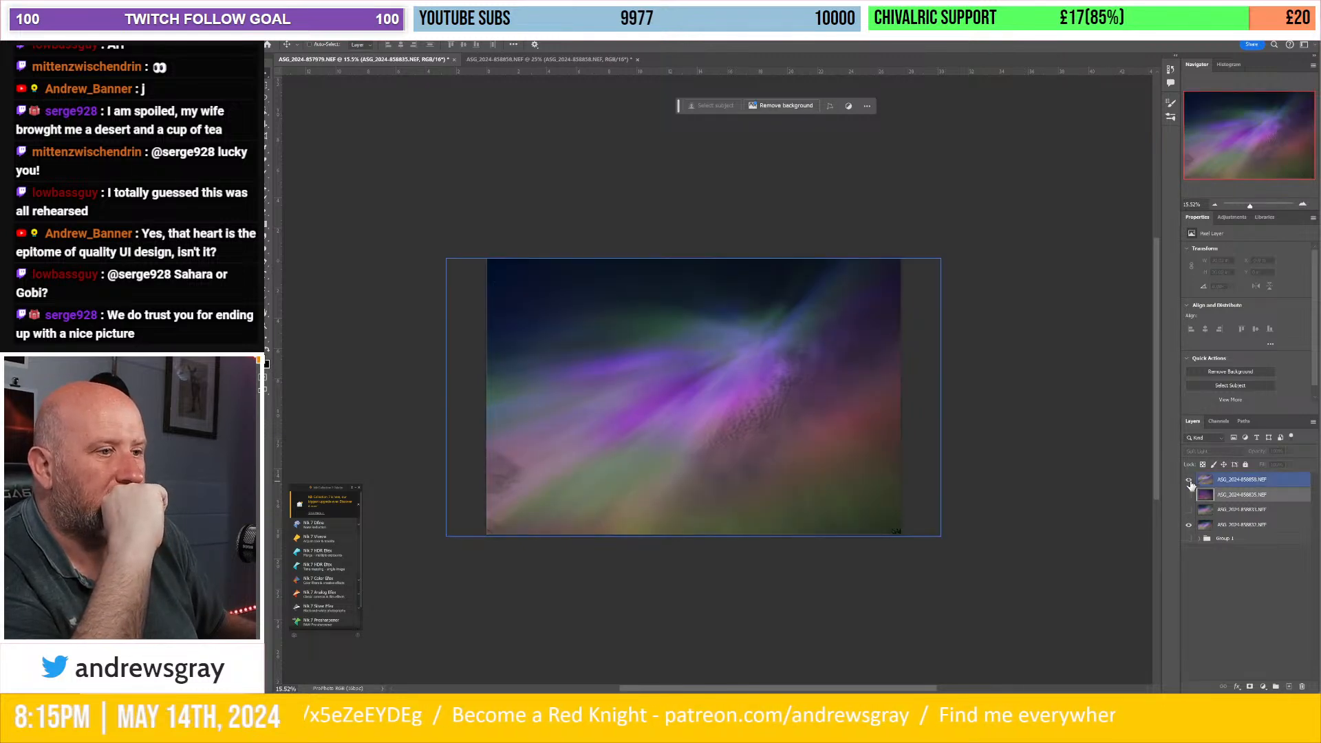
click(1188, 479)
click(1189, 480)
click(1231, 485)
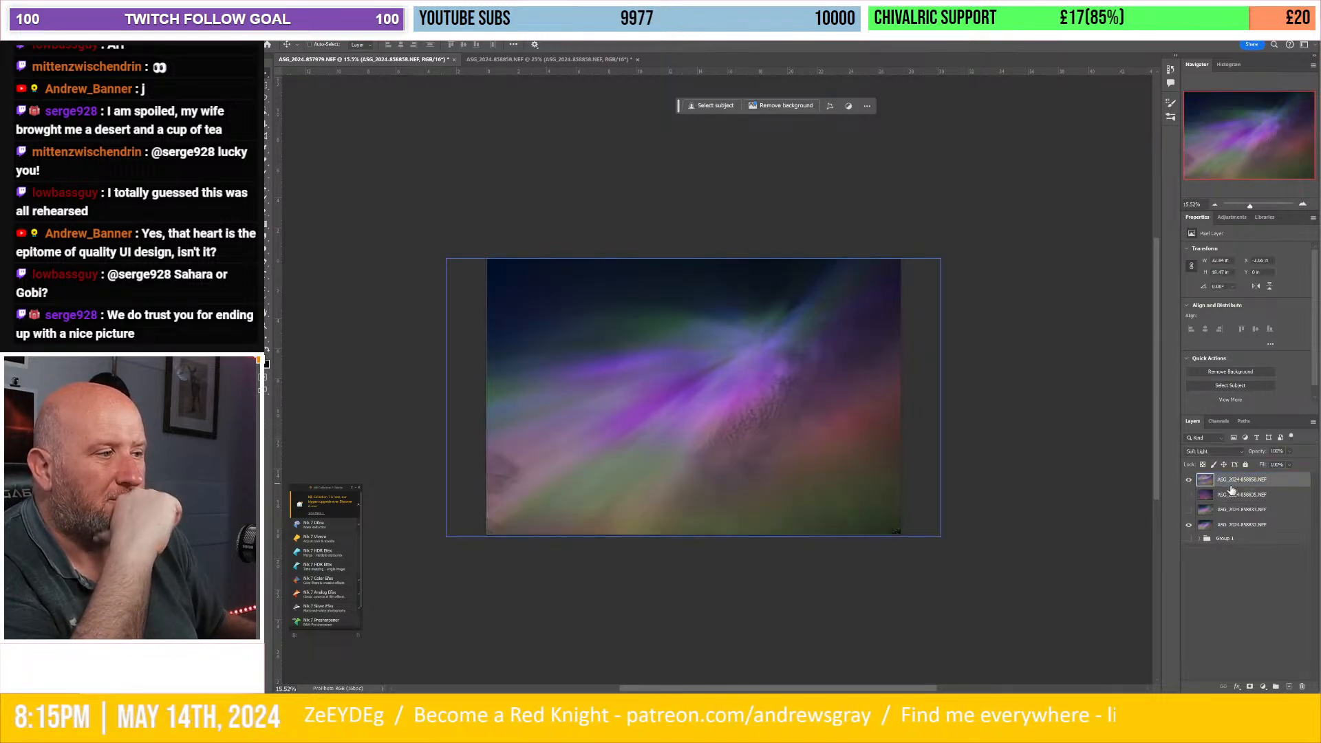
mouse_move(873, 394)
mouse_down()
mouse_move(906, 399)
mouse_move(782, 398)
mouse_move(885, 395)
mouse_up()
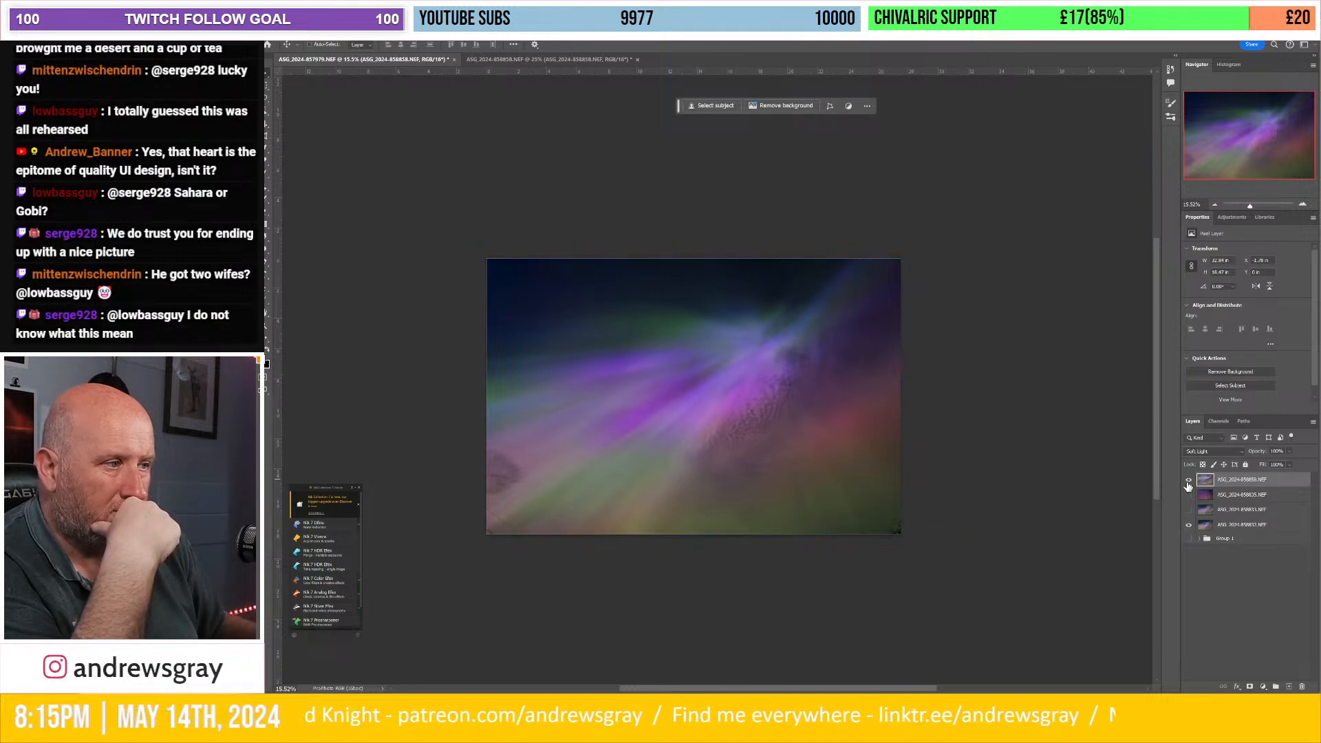
Preview alternative blend modes for the ASG_2024-858858.NEF layer, keep Soft Light, and compare the blend with the layer off and on
click(1213, 451)
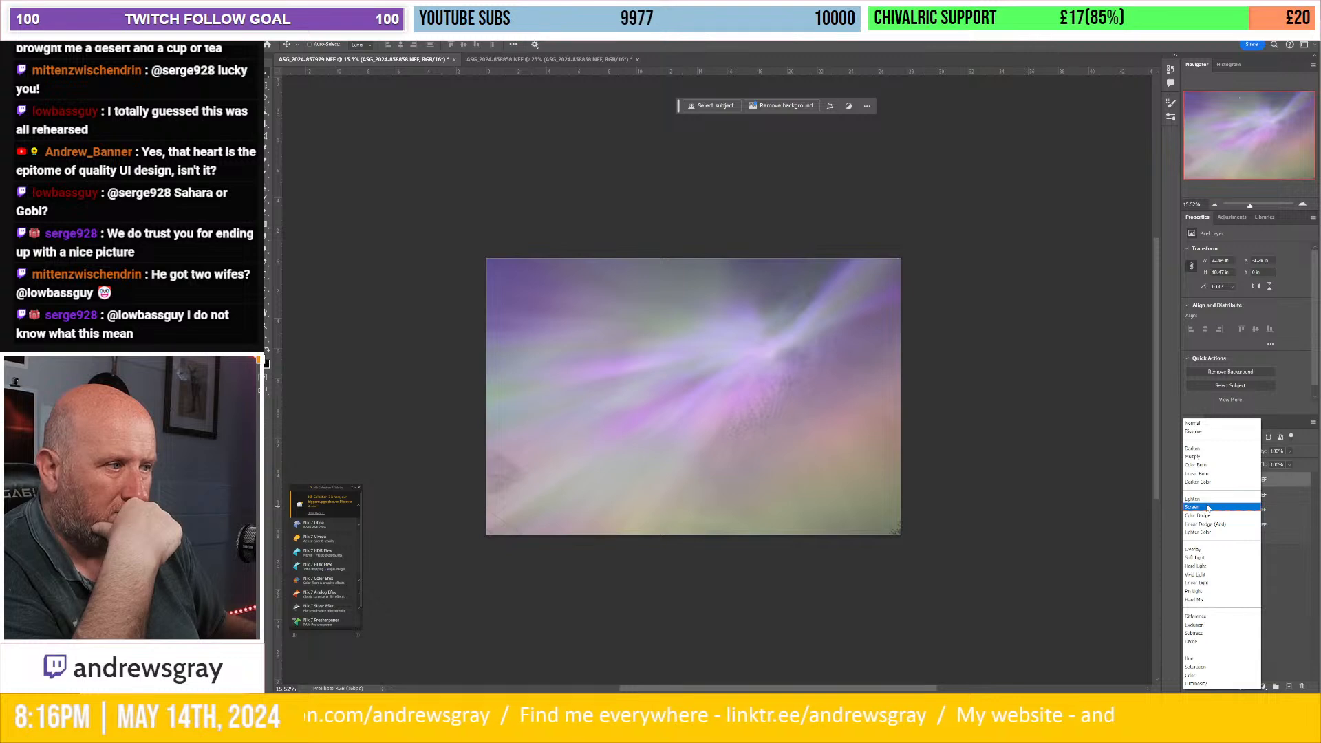
click(1210, 558)
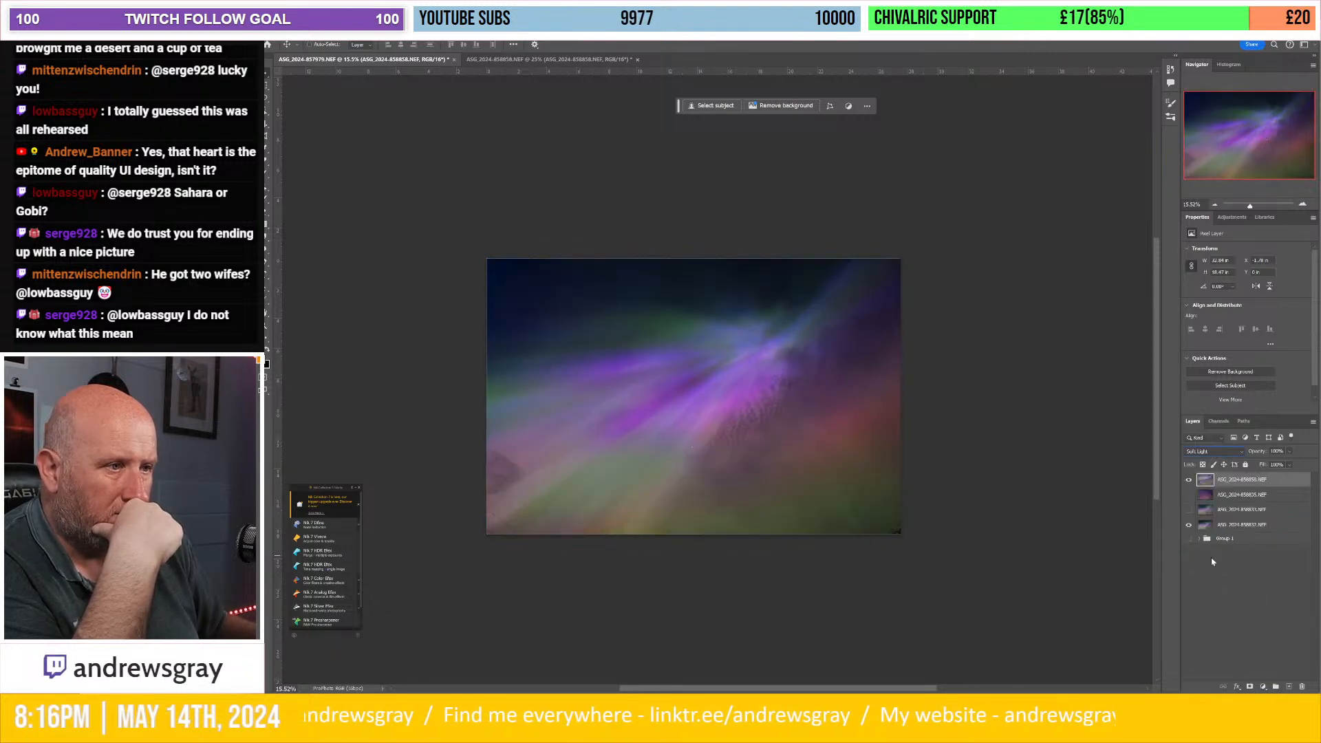
click(1209, 456)
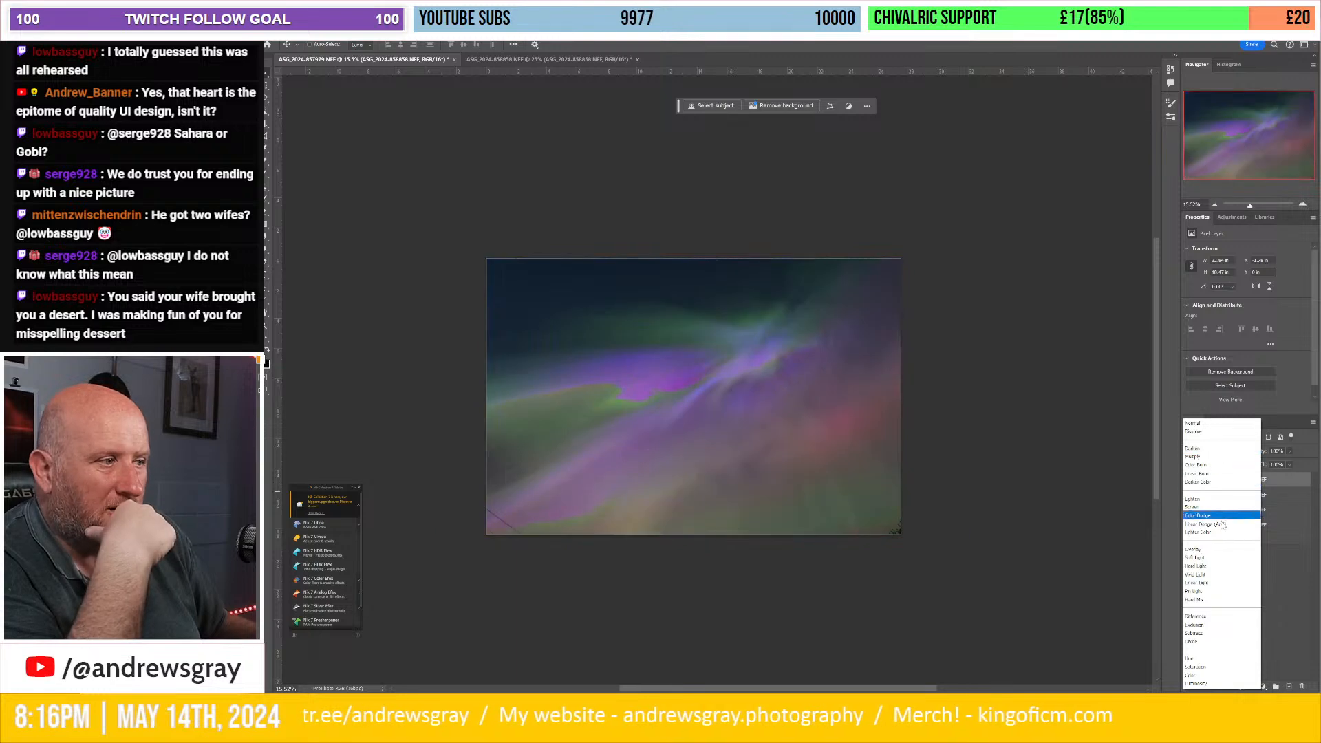
click(1224, 557)
click(1223, 563)
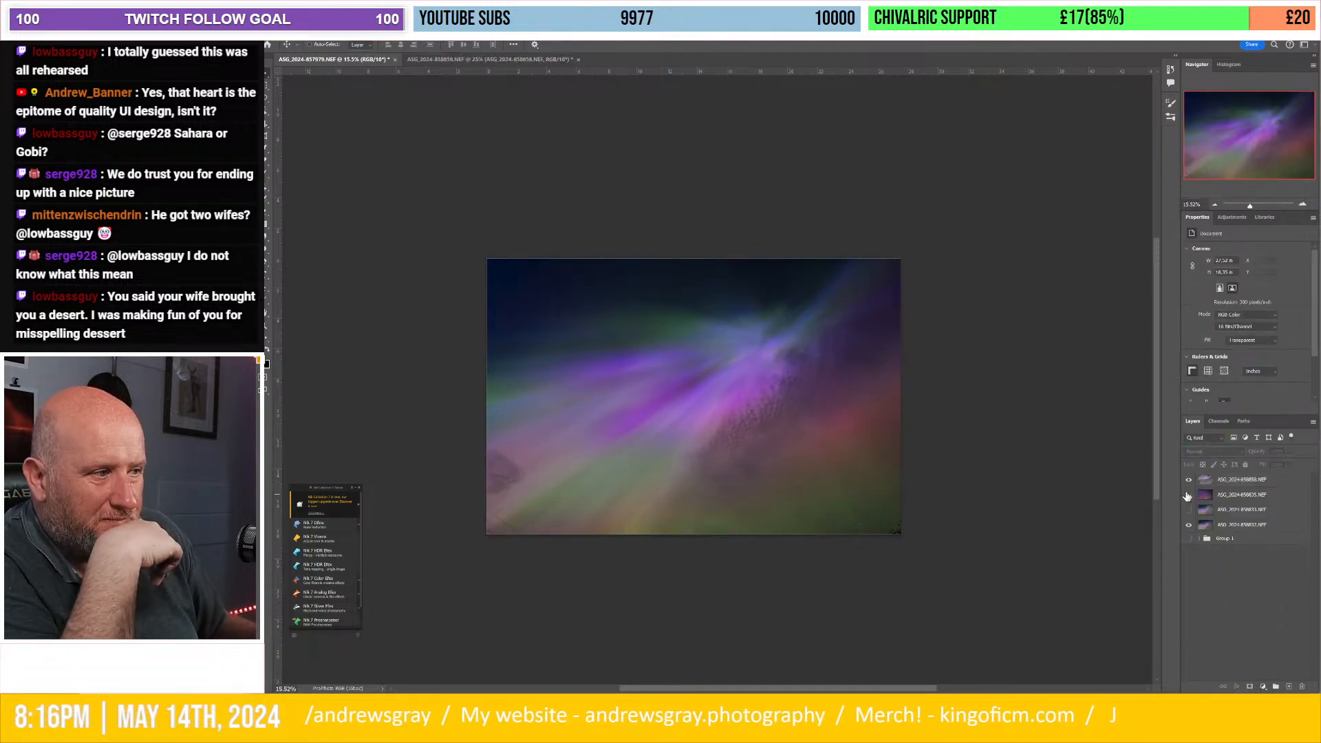
click(1188, 480)
click(1188, 482)
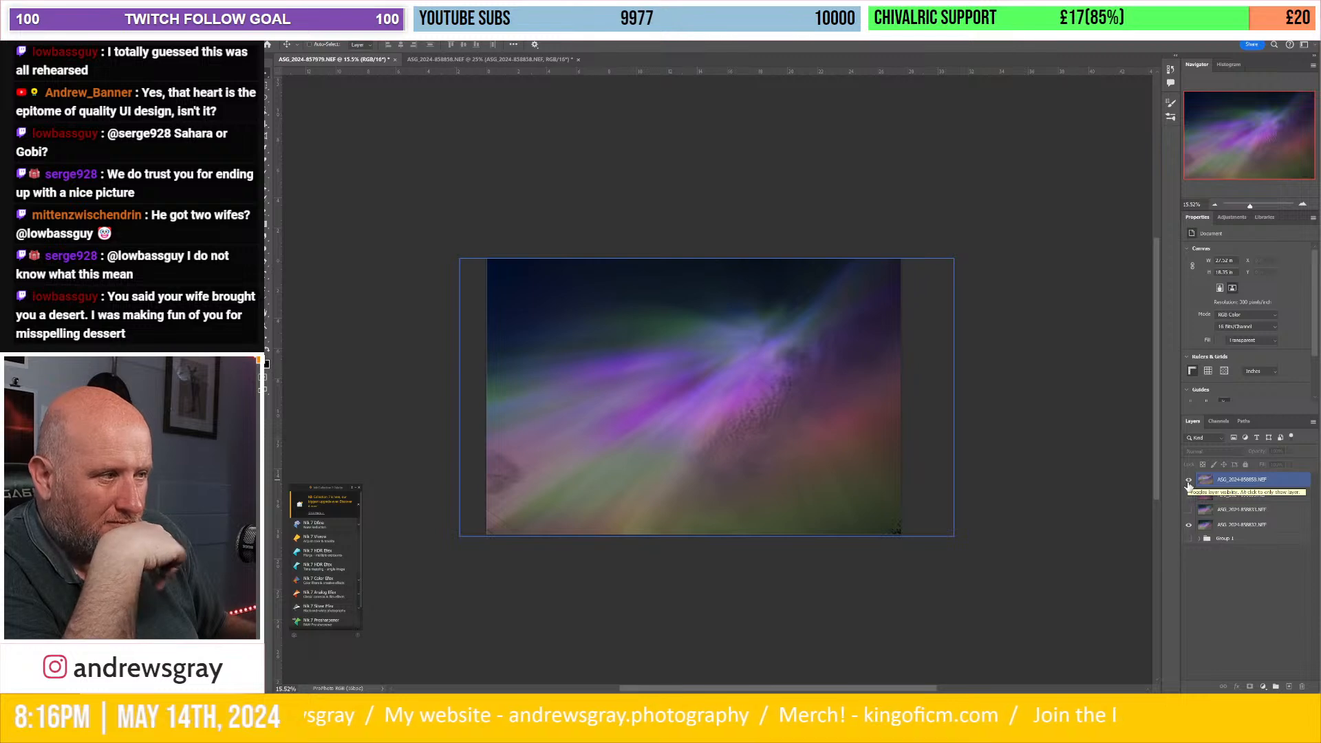
Add a Curves adjustment above the aurora layers and raise its RGB curve to brighten the blend
click(1231, 217)
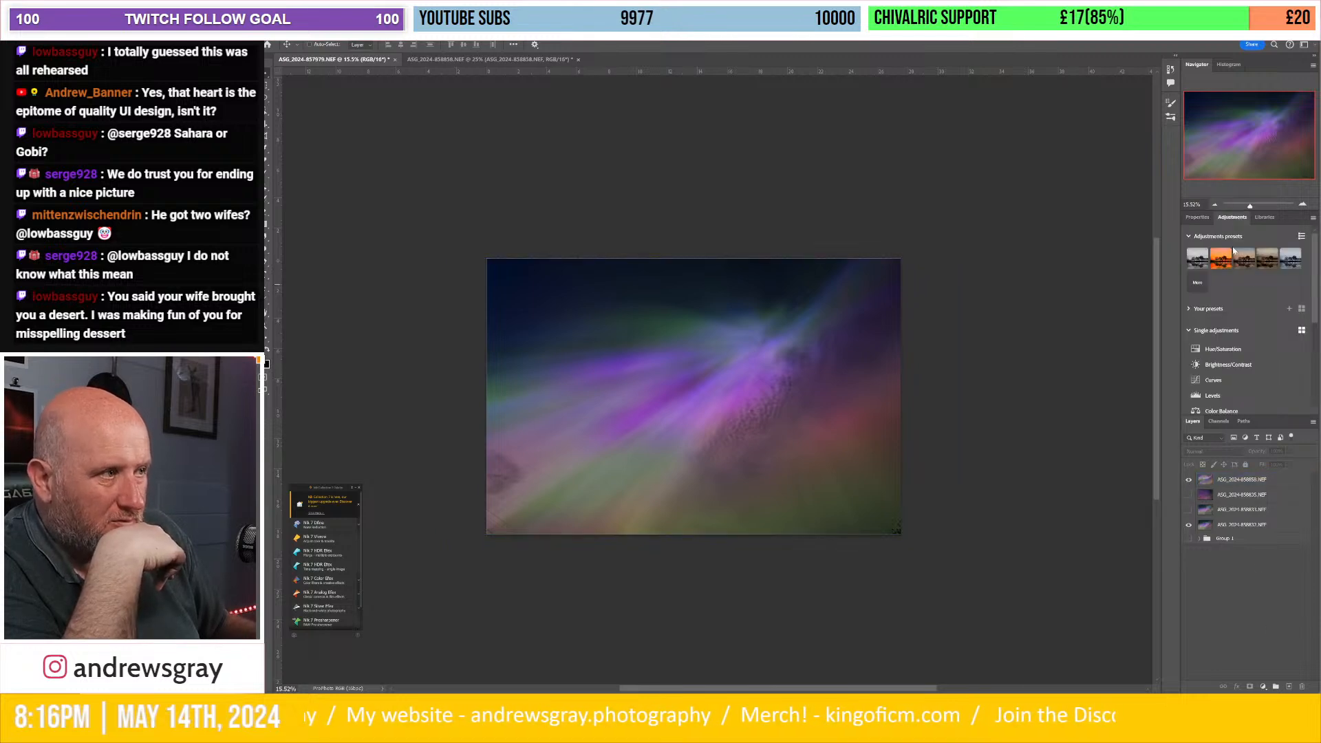
click(1214, 380)
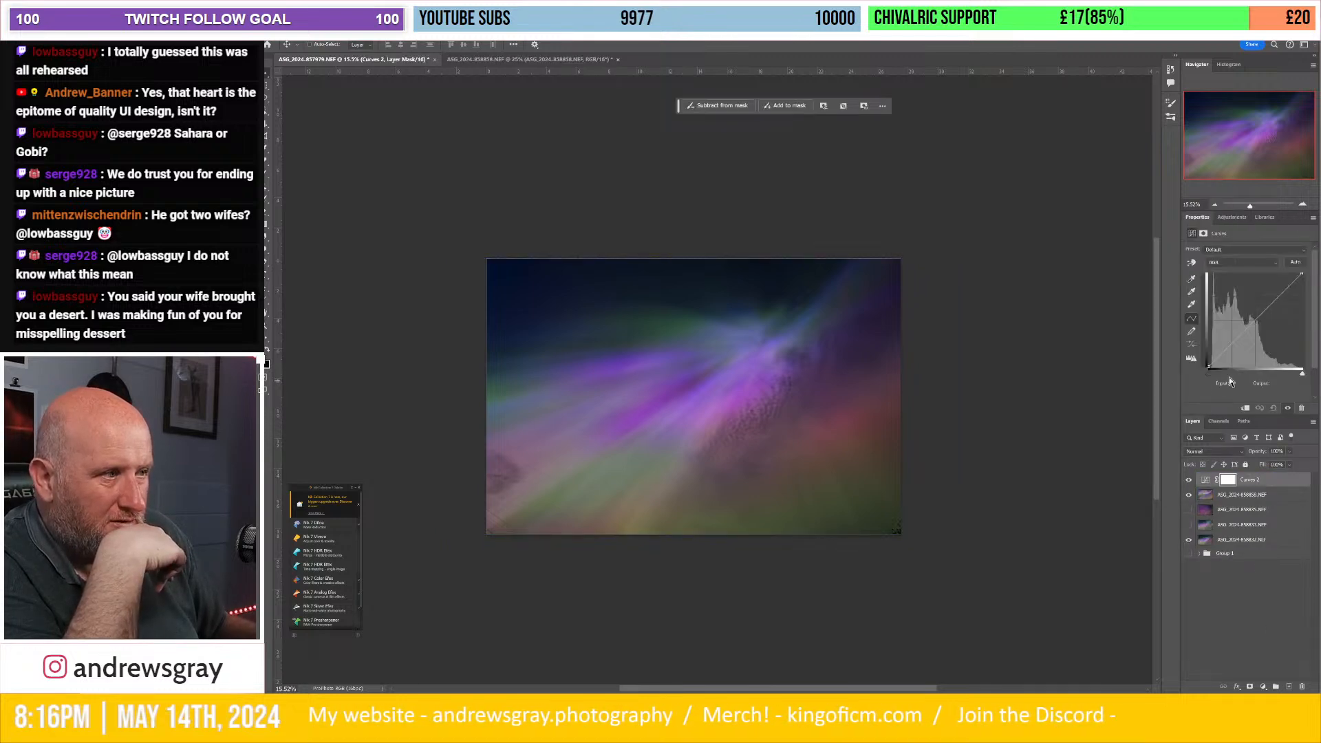
drag(1265, 315, 1198, 365)
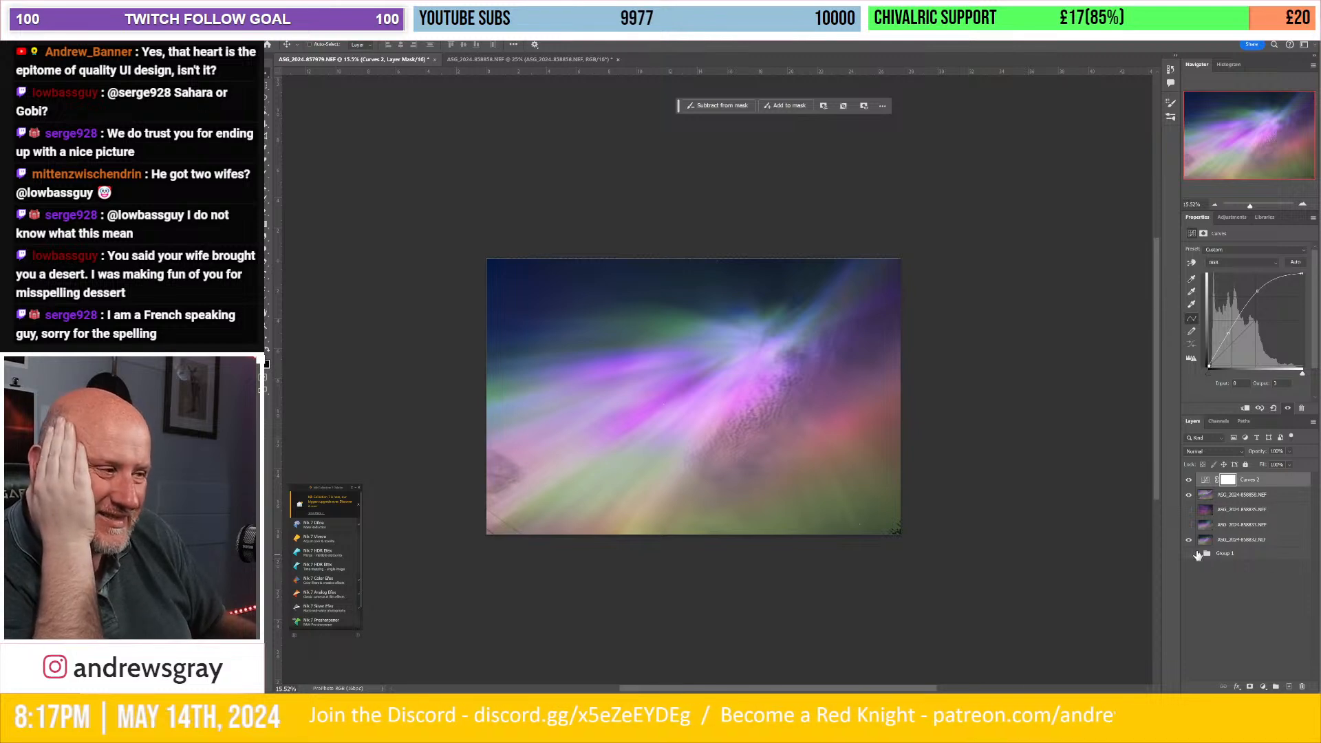
Show Group 1 and move it to the top of the layer stack
click(1189, 555)
click(1236, 554)
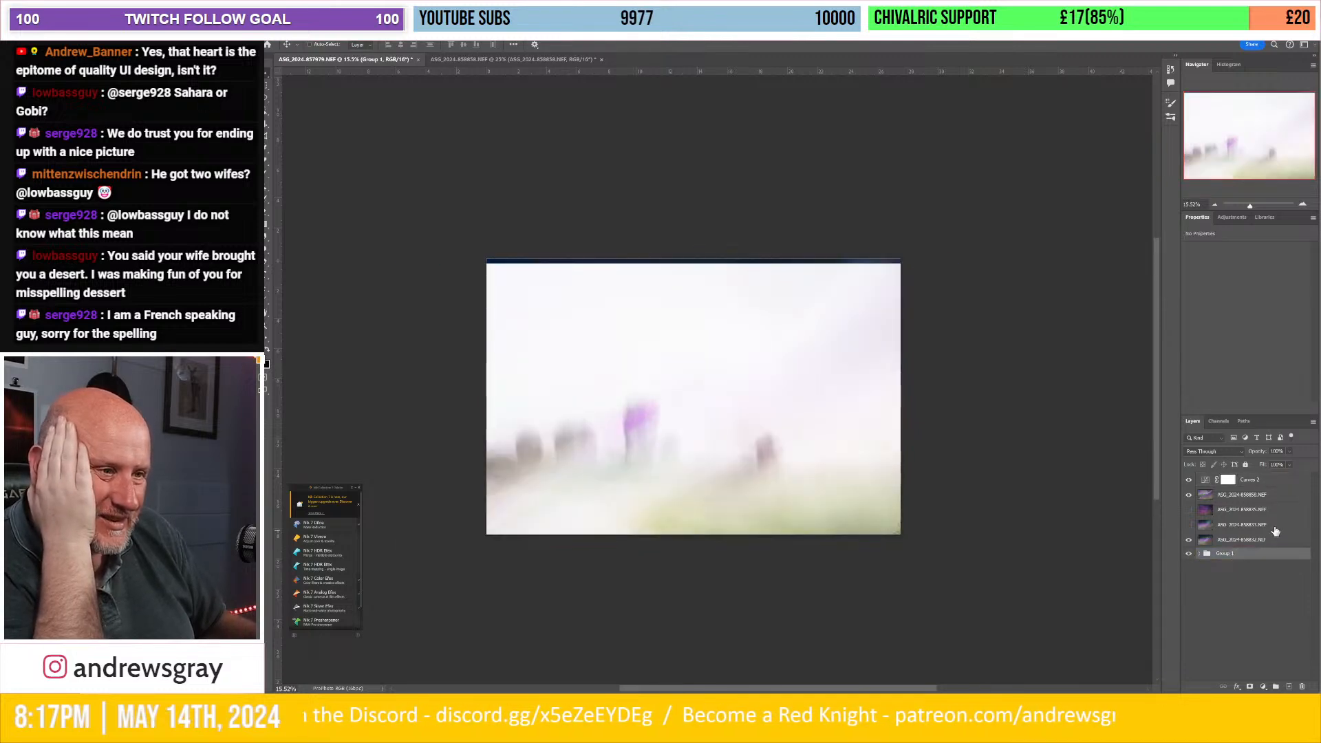
drag(1237, 555, 1233, 474)
Preview different blend modes for Group 1 over the brightened aurora blend
click(1215, 451)
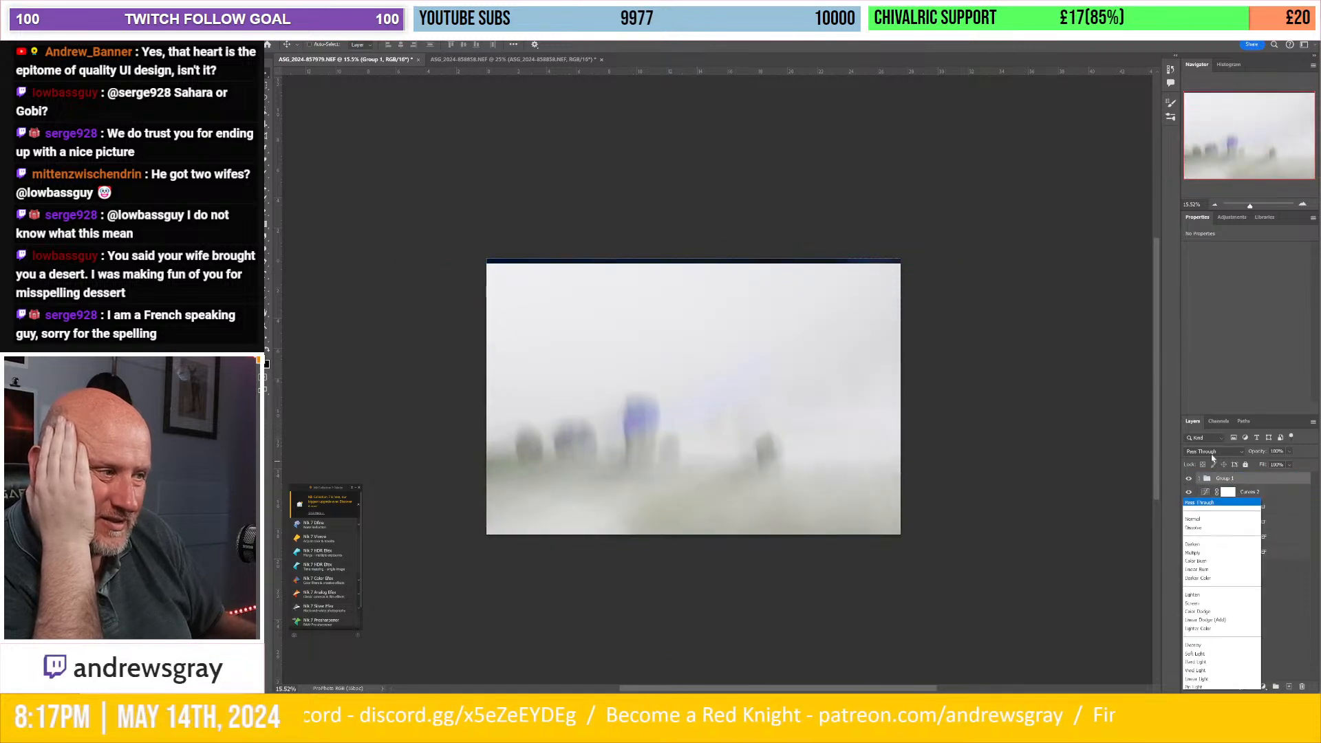
click(1092, 496)
click(1207, 454)
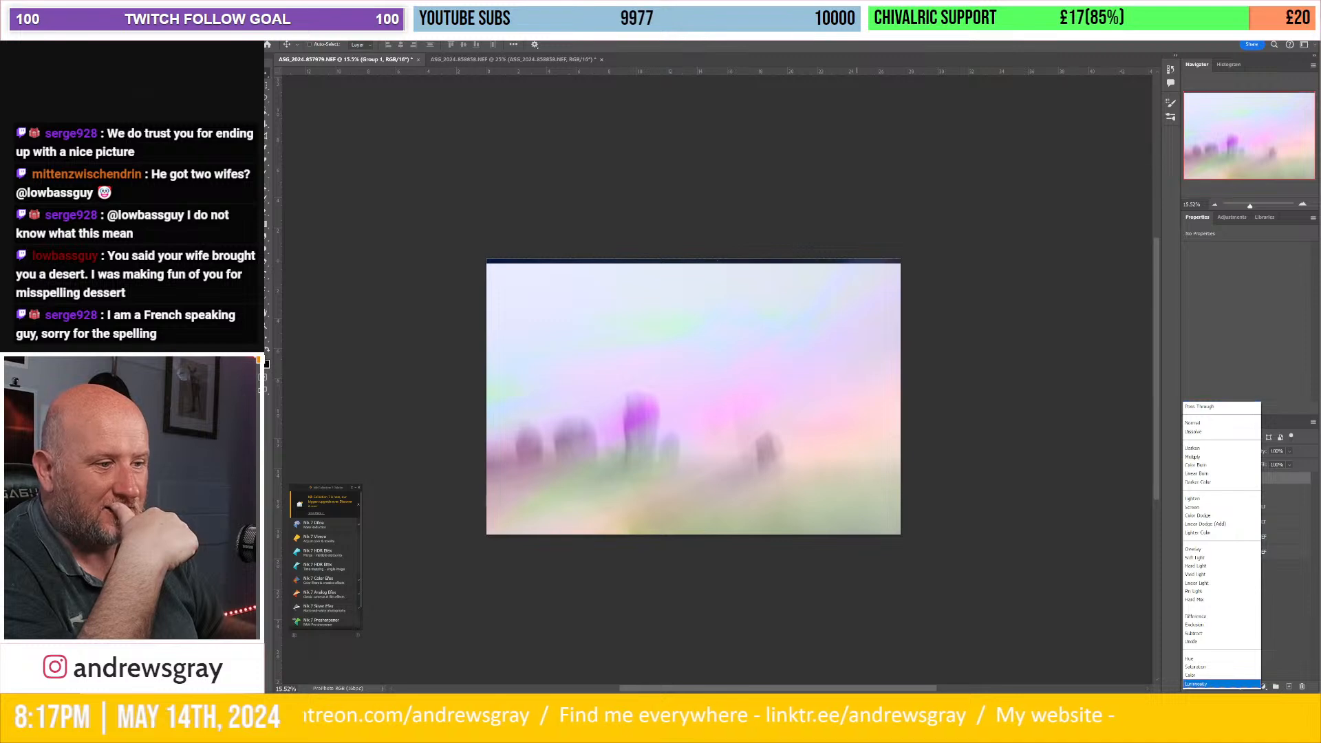
Switch to the Twitch window in Google Chrome to check the stream, and return to the Photoshop document
click(732, 704)
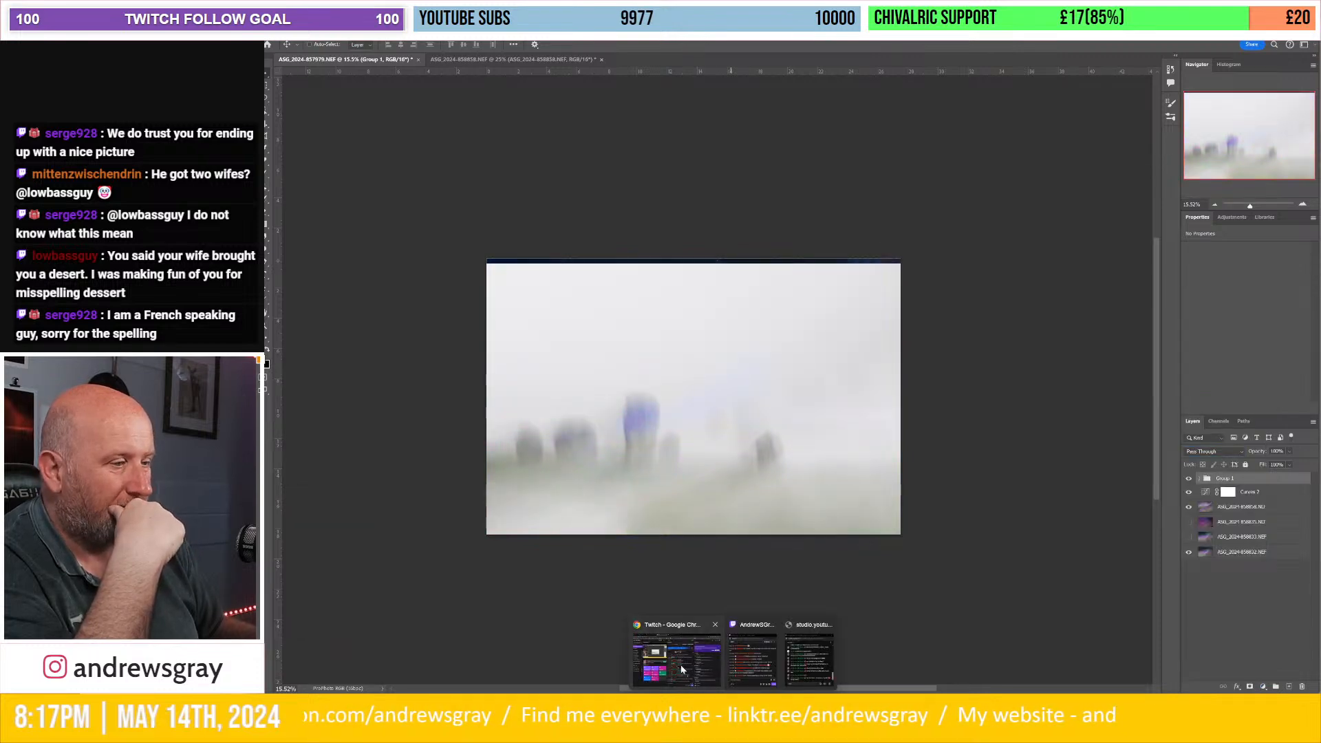
click(681, 669)
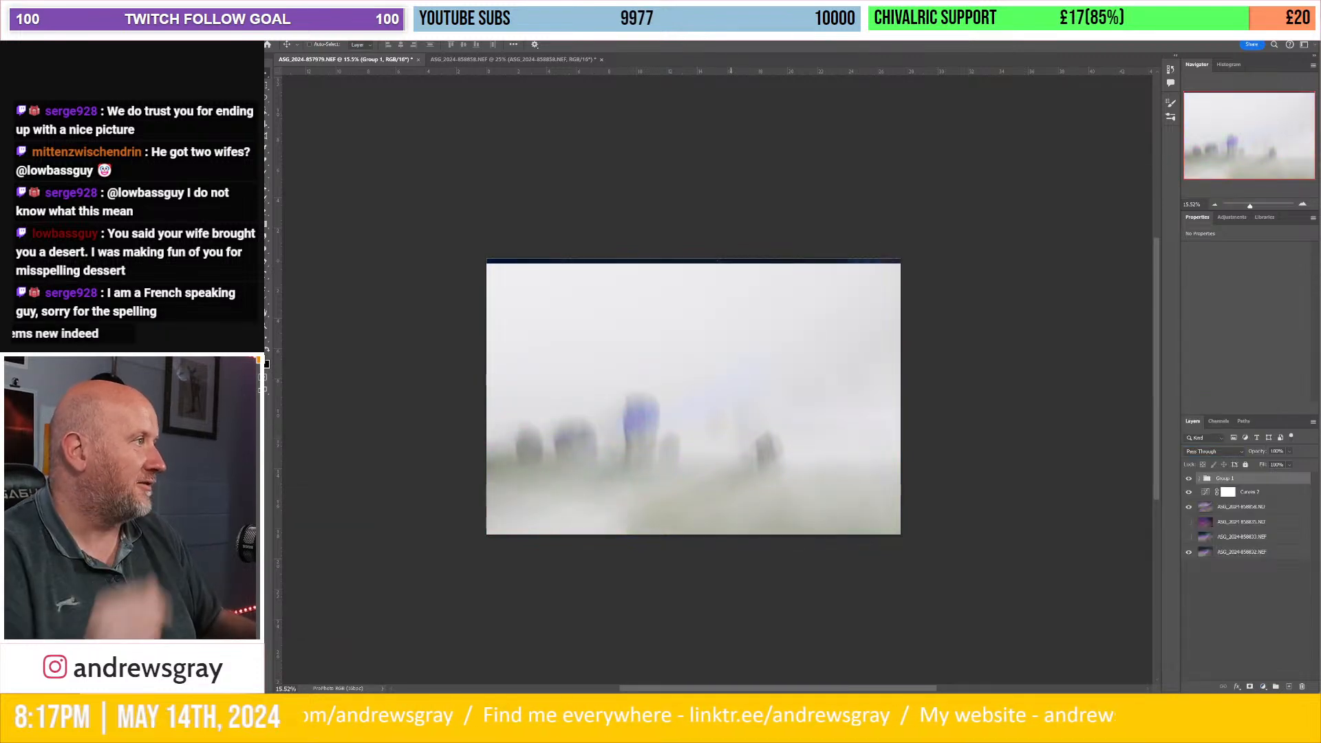
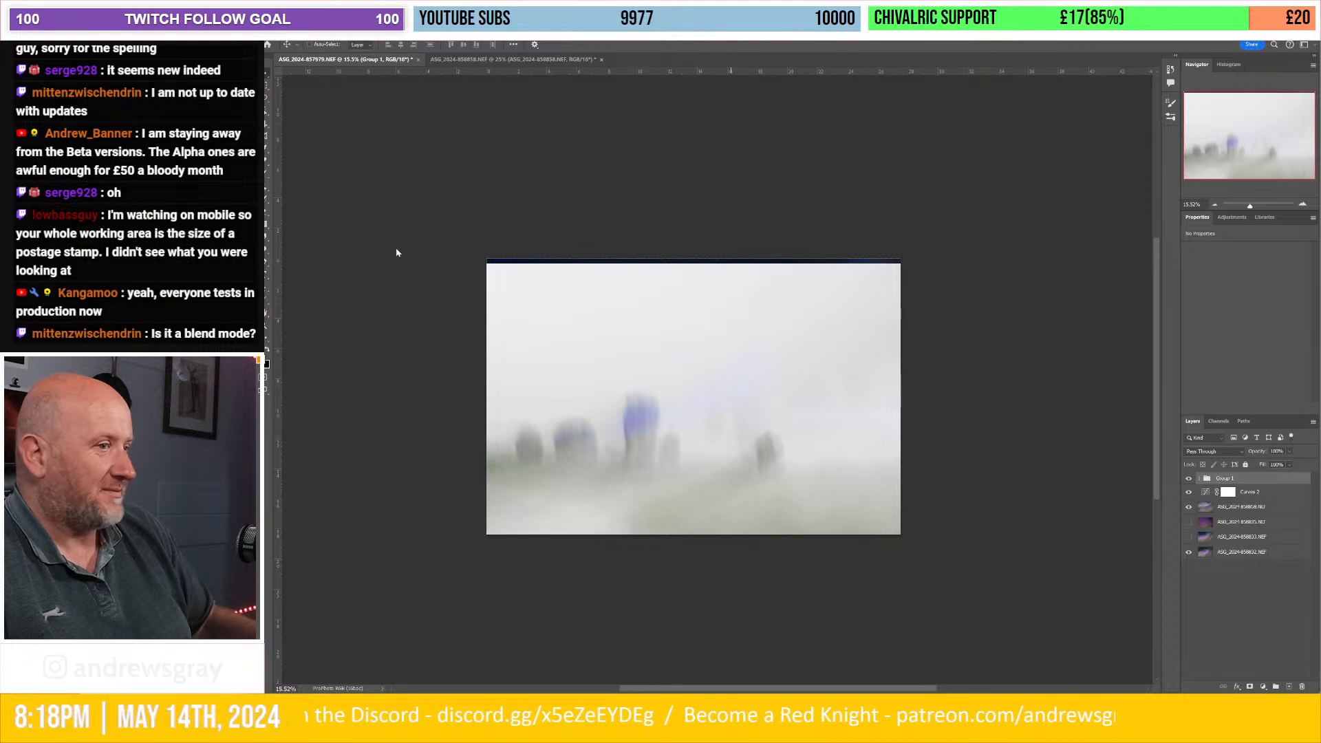
click(1234, 584)
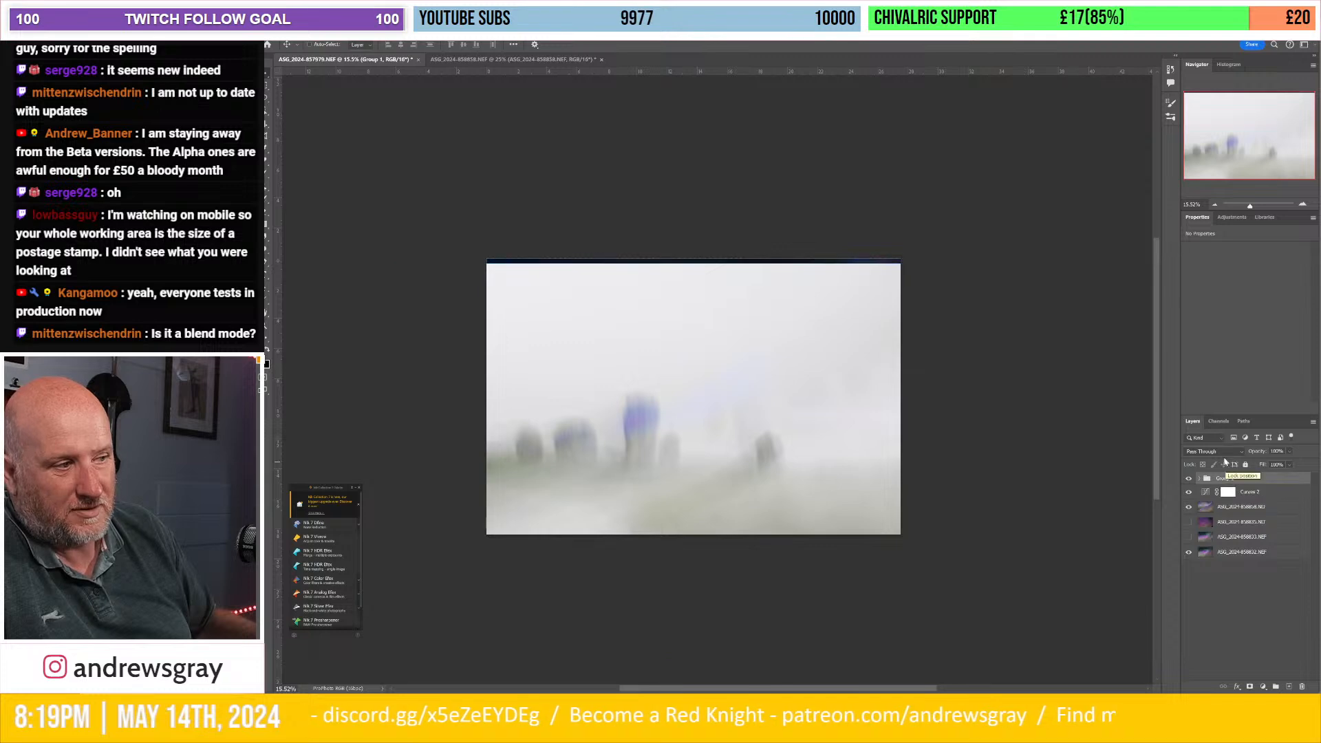
Compare the image with Group 1 off and on, and inspect the layers inside the group and the blend mode of the one below Layer 1
click(1188, 478)
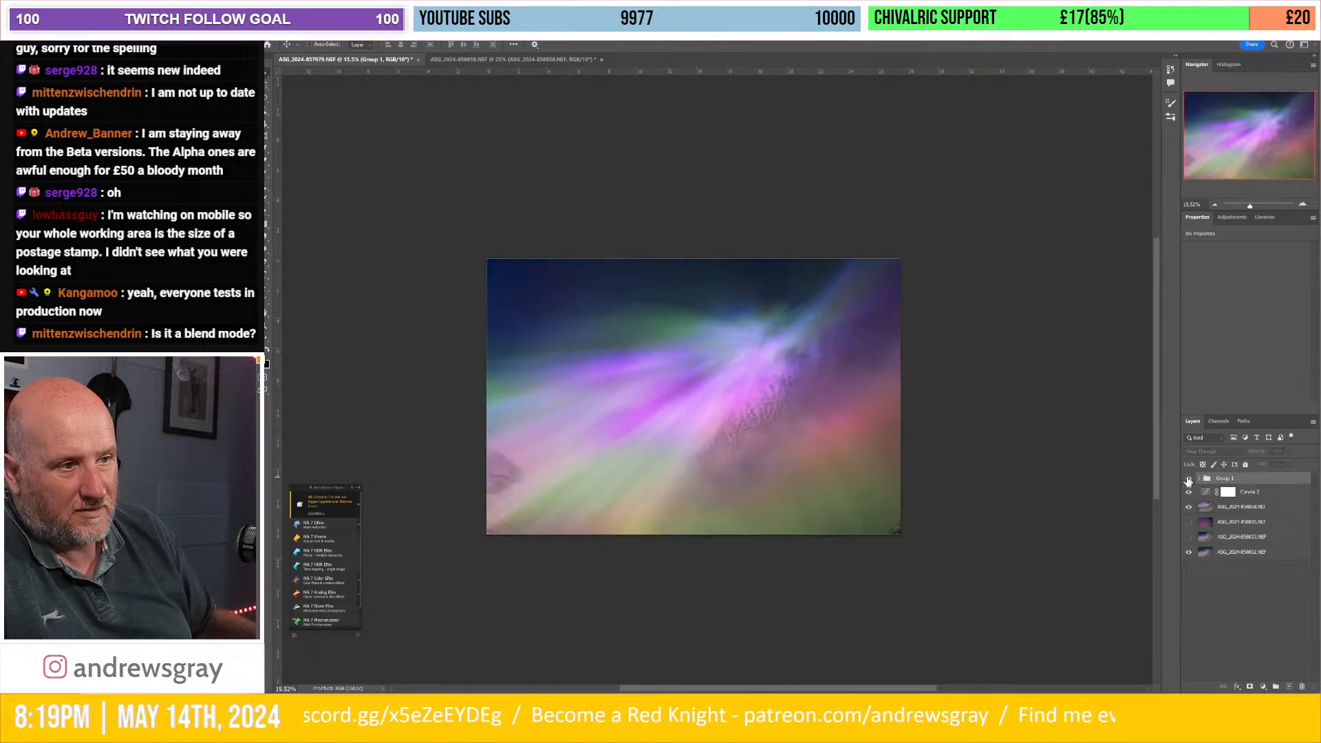
click(1188, 478)
click(1199, 478)
click(1246, 507)
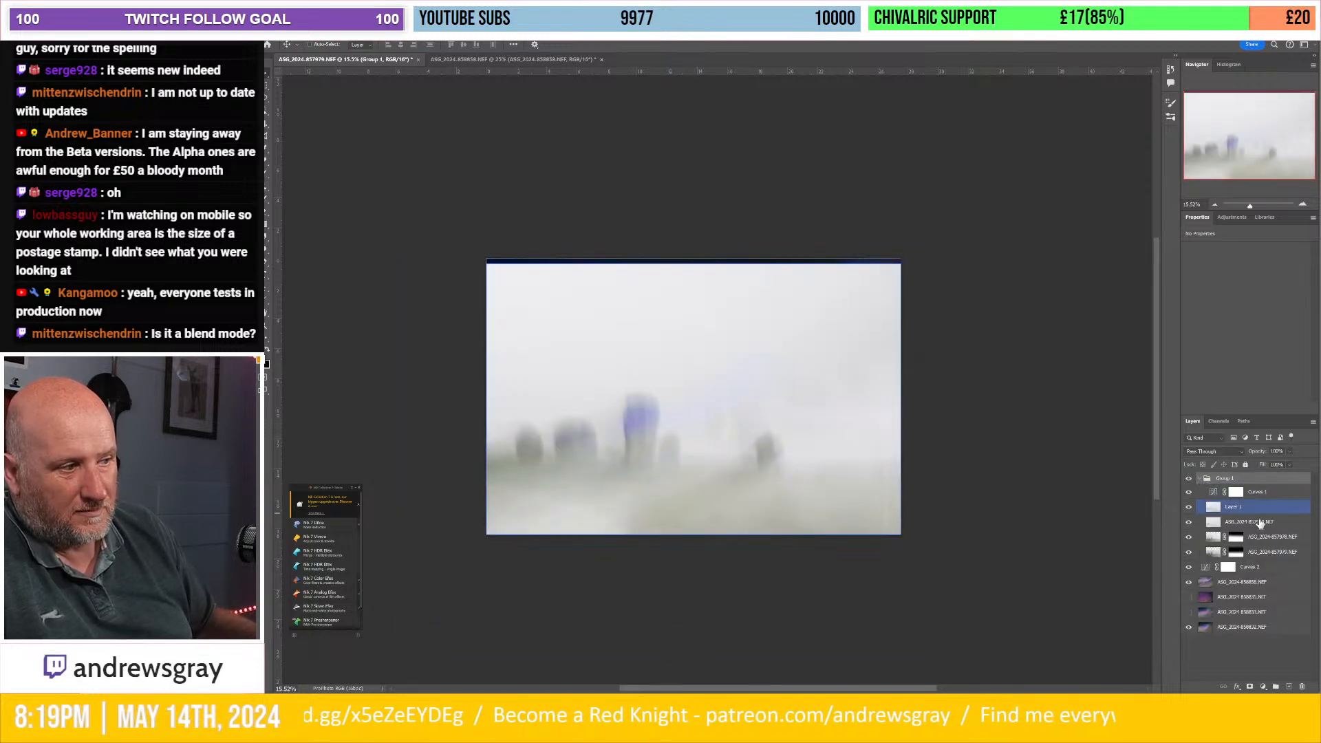
click(1259, 522)
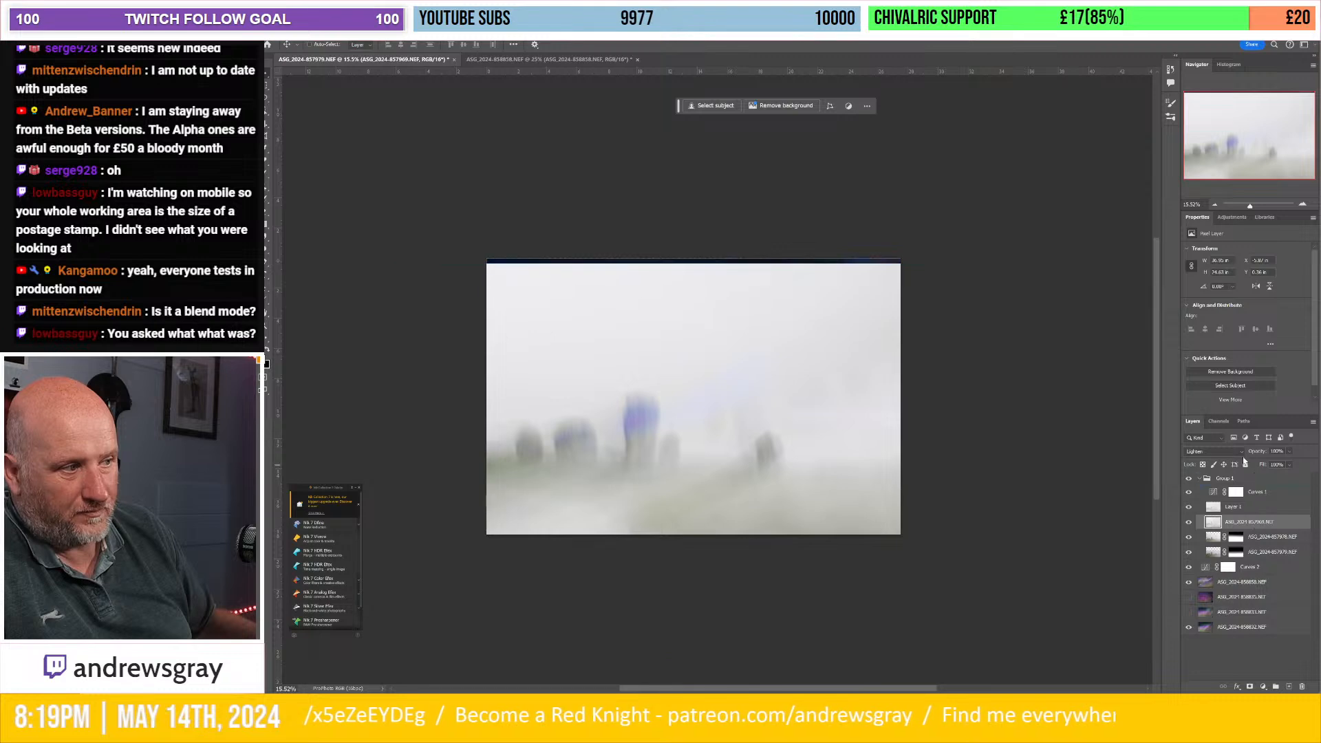
click(1222, 453)
click(1067, 473)
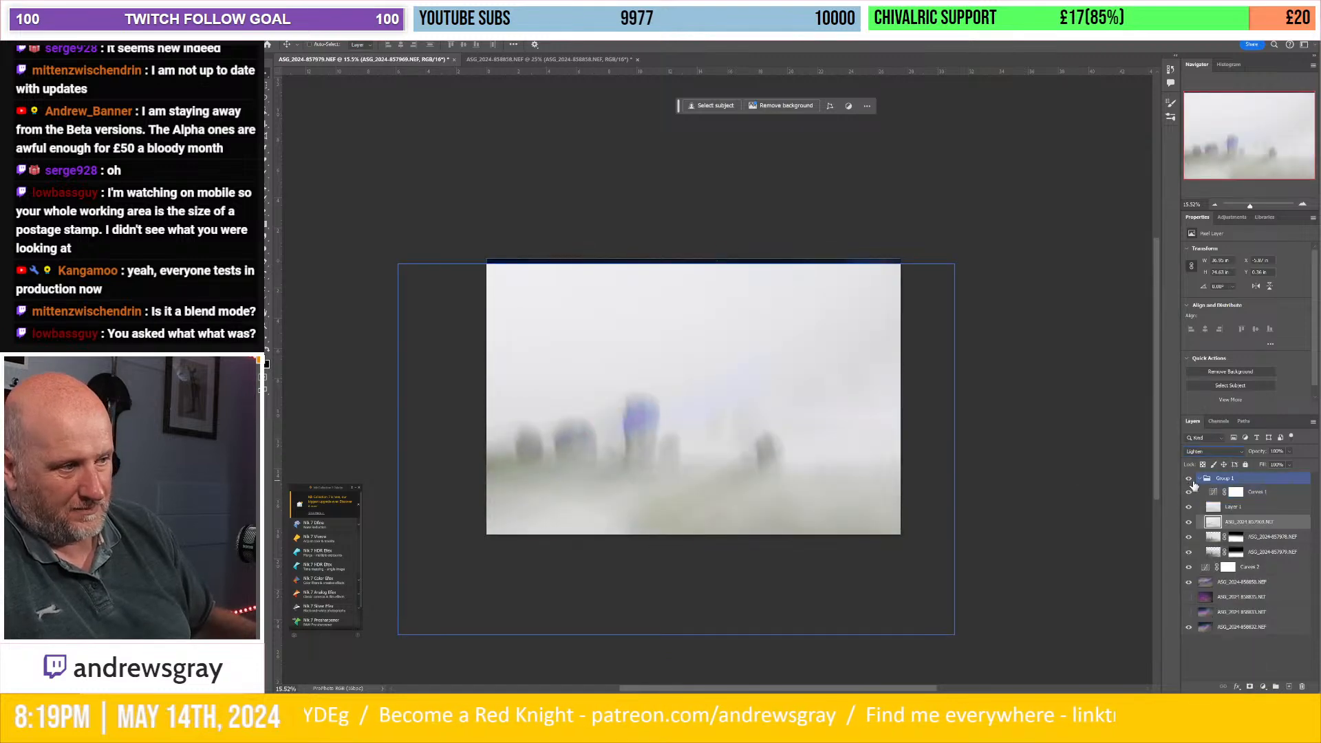
click(1199, 480)
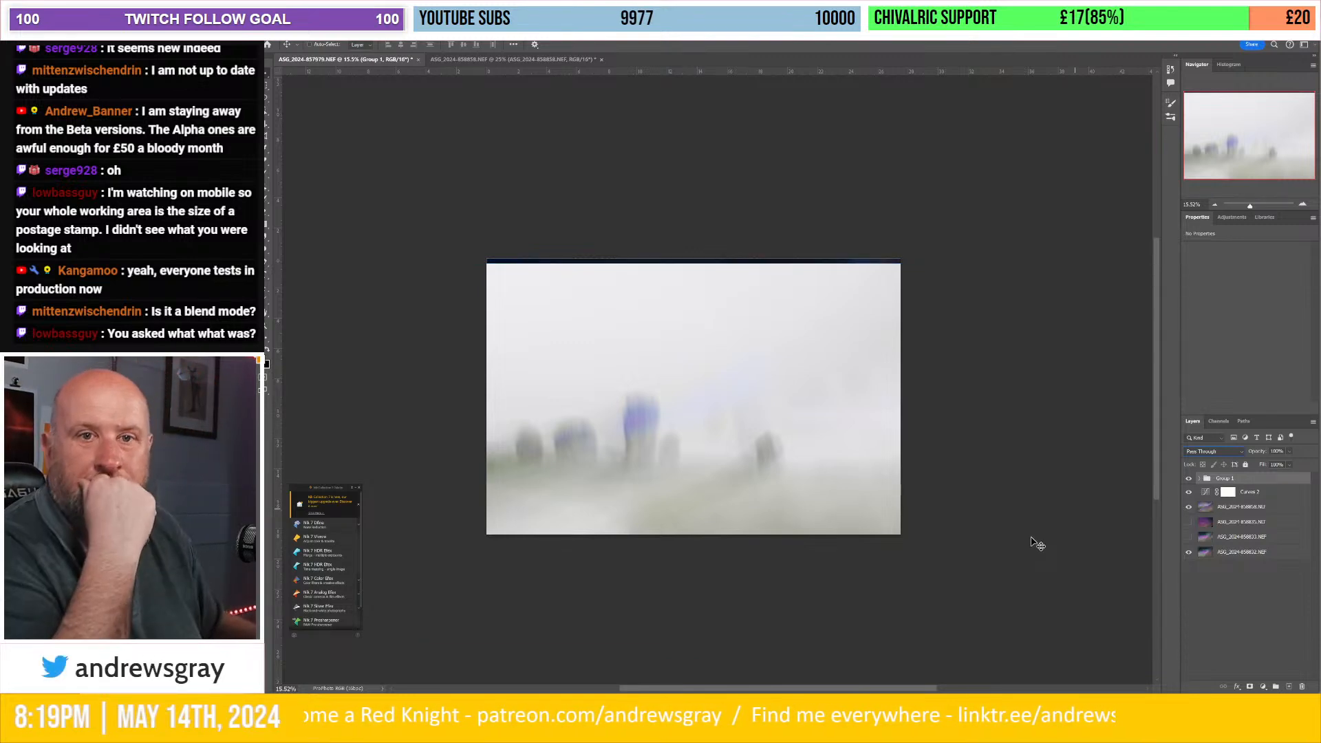
Try the Vivid Light blend mode on Group 1
click(1219, 454)
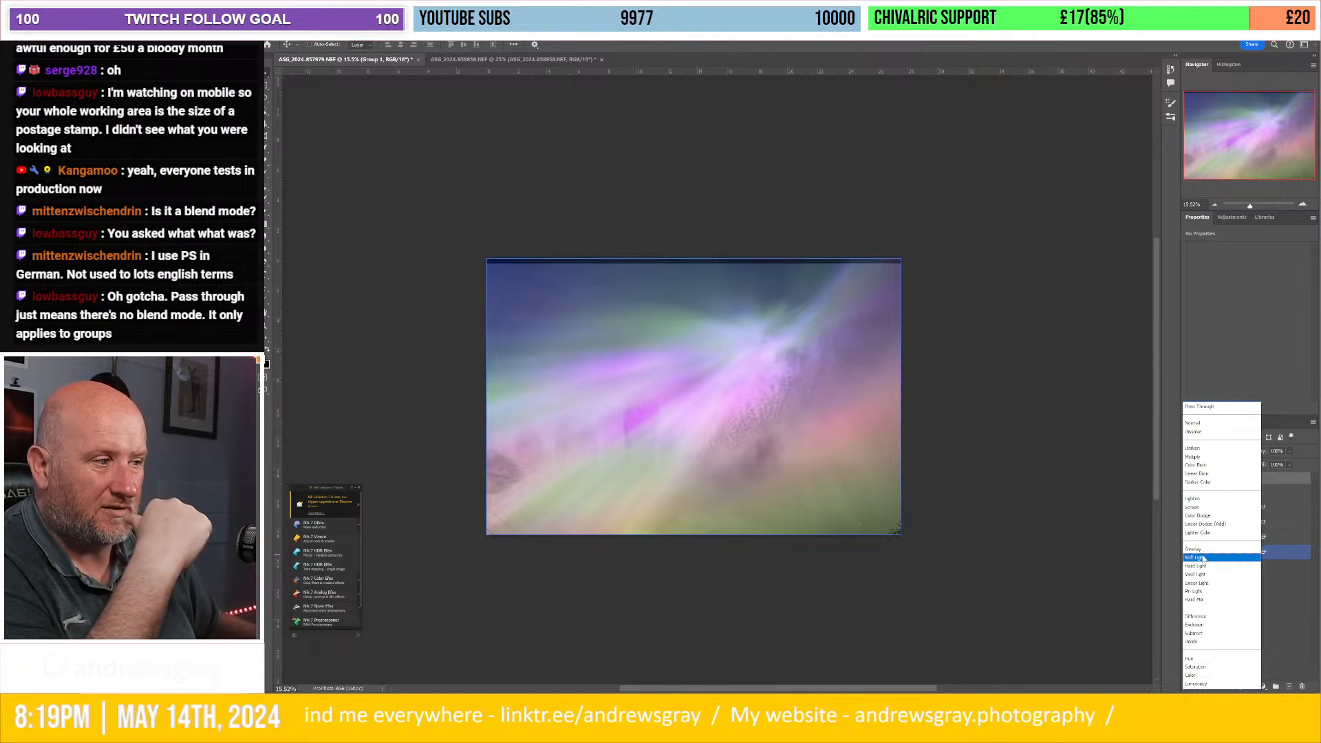
click(1197, 573)
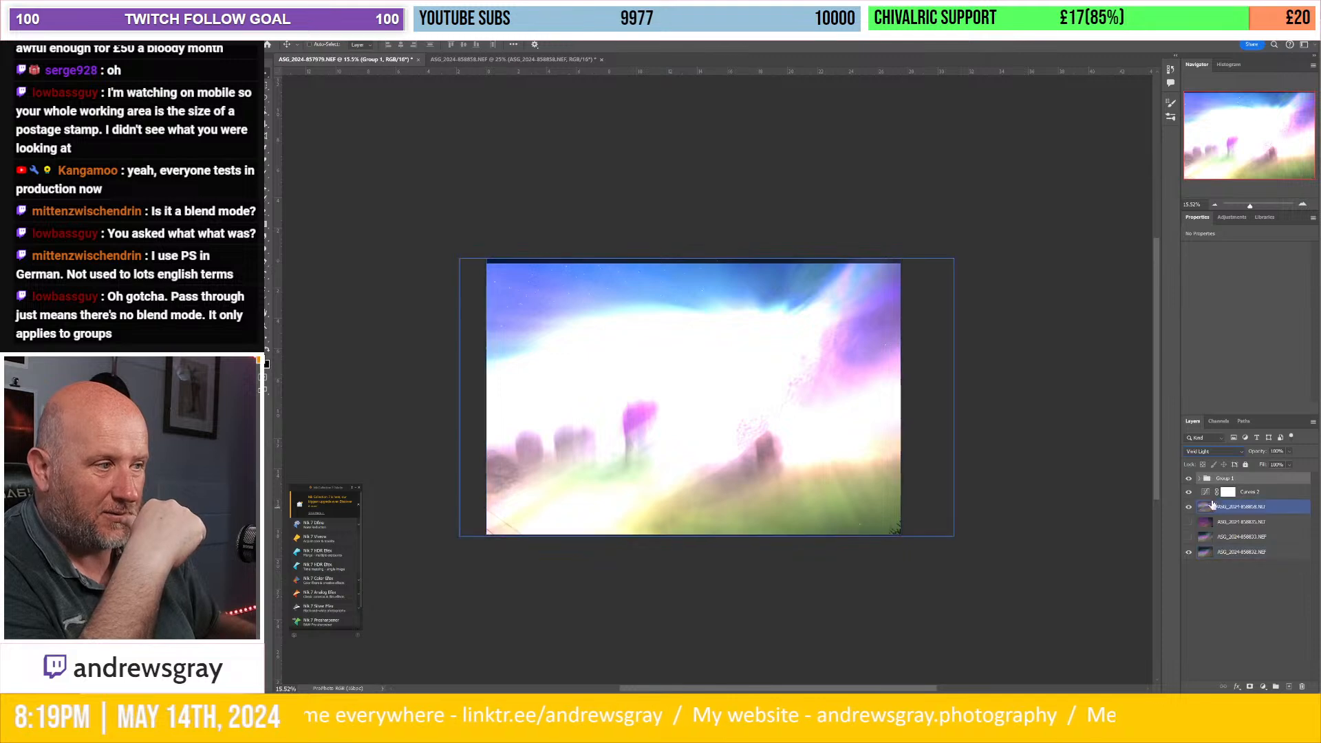
Set the blend mode of Group 1 to Screen
click(1223, 478)
click(1214, 451)
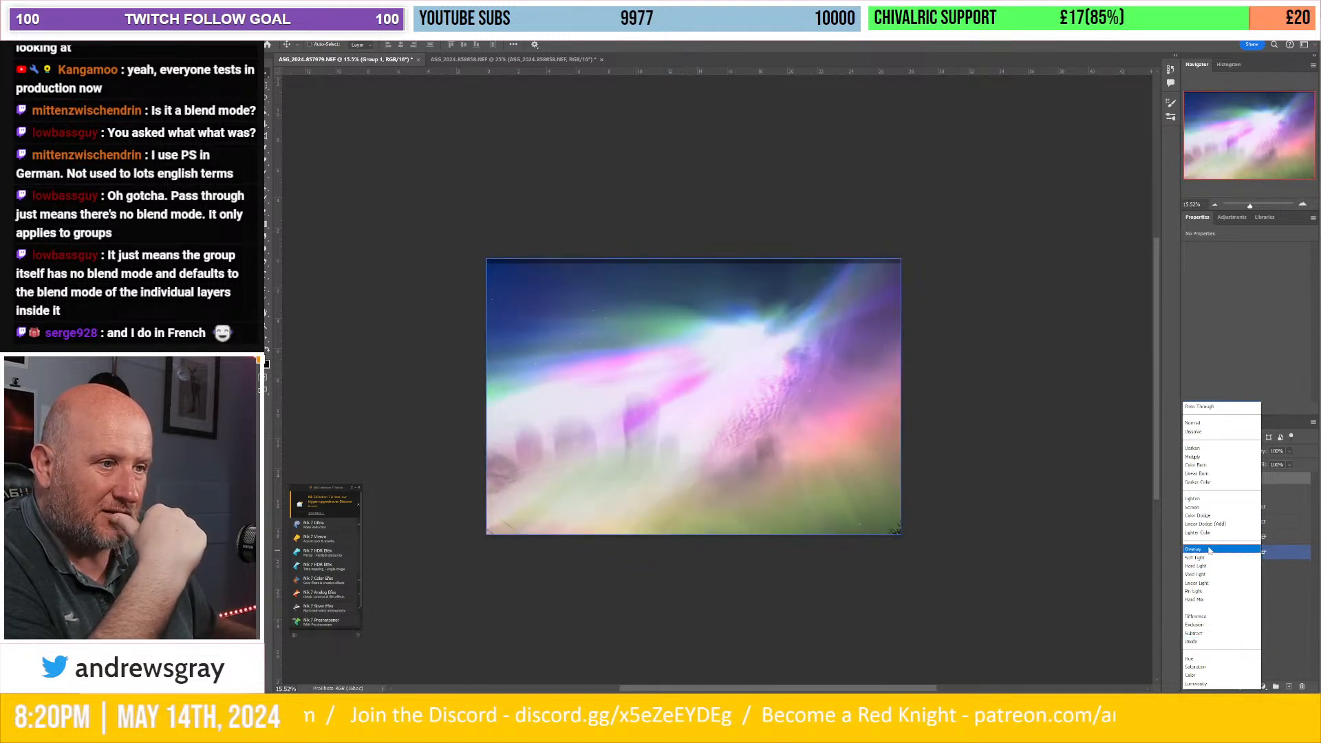
click(1196, 507)
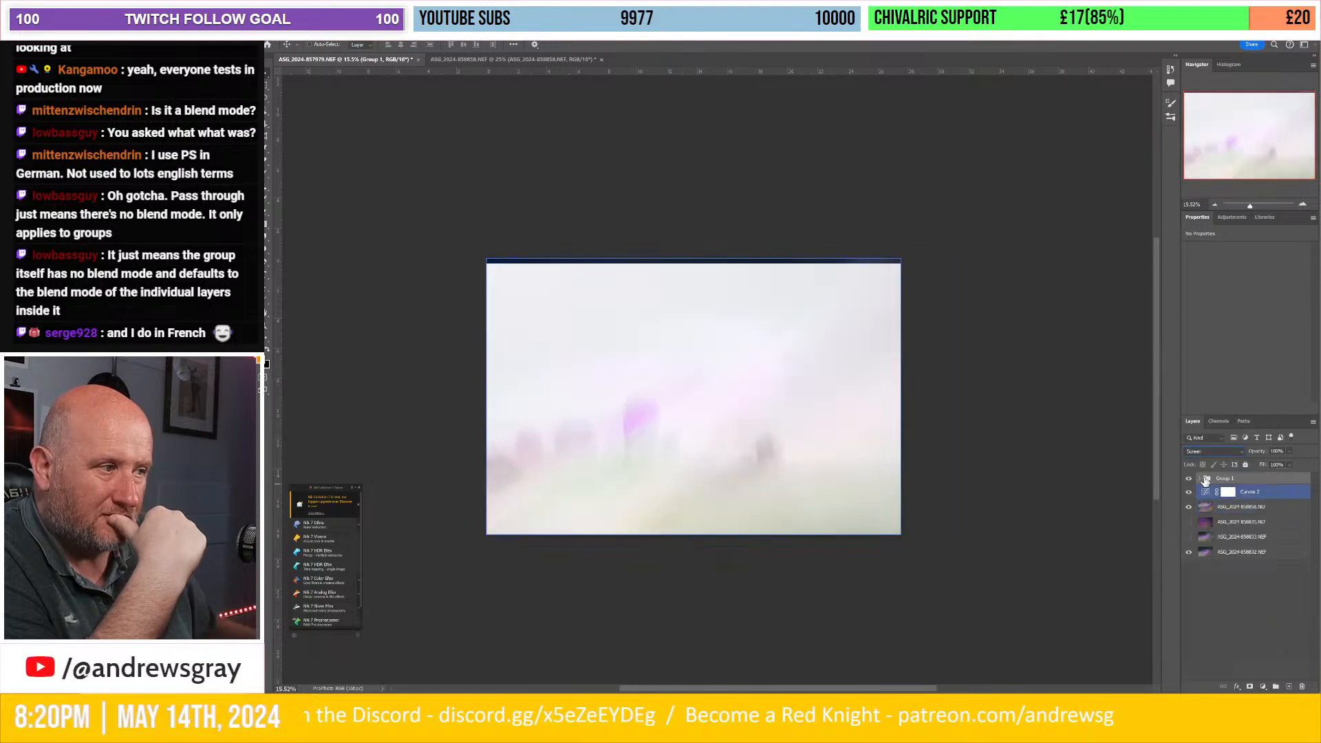
Set the blend mode of Group 1 to Multiply and stamp all visible layers into a new layer on top
click(1209, 452)
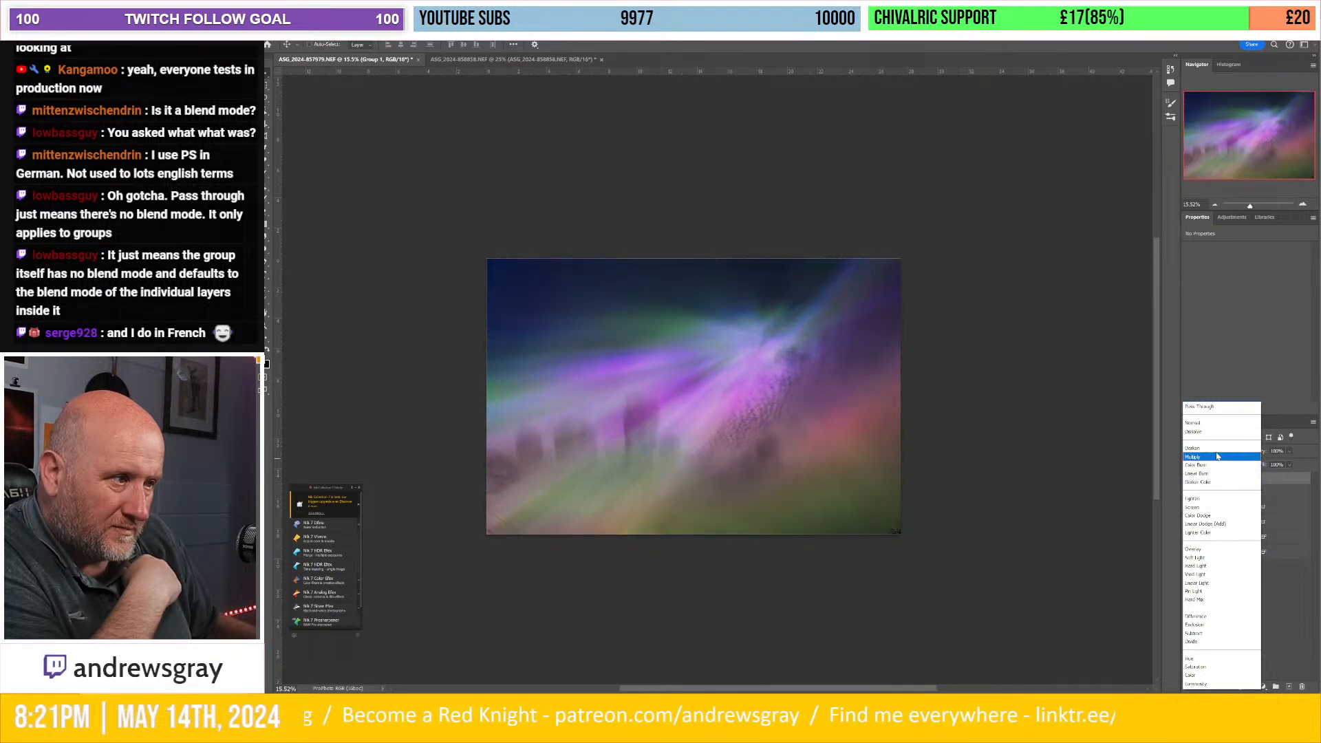
click(1216, 458)
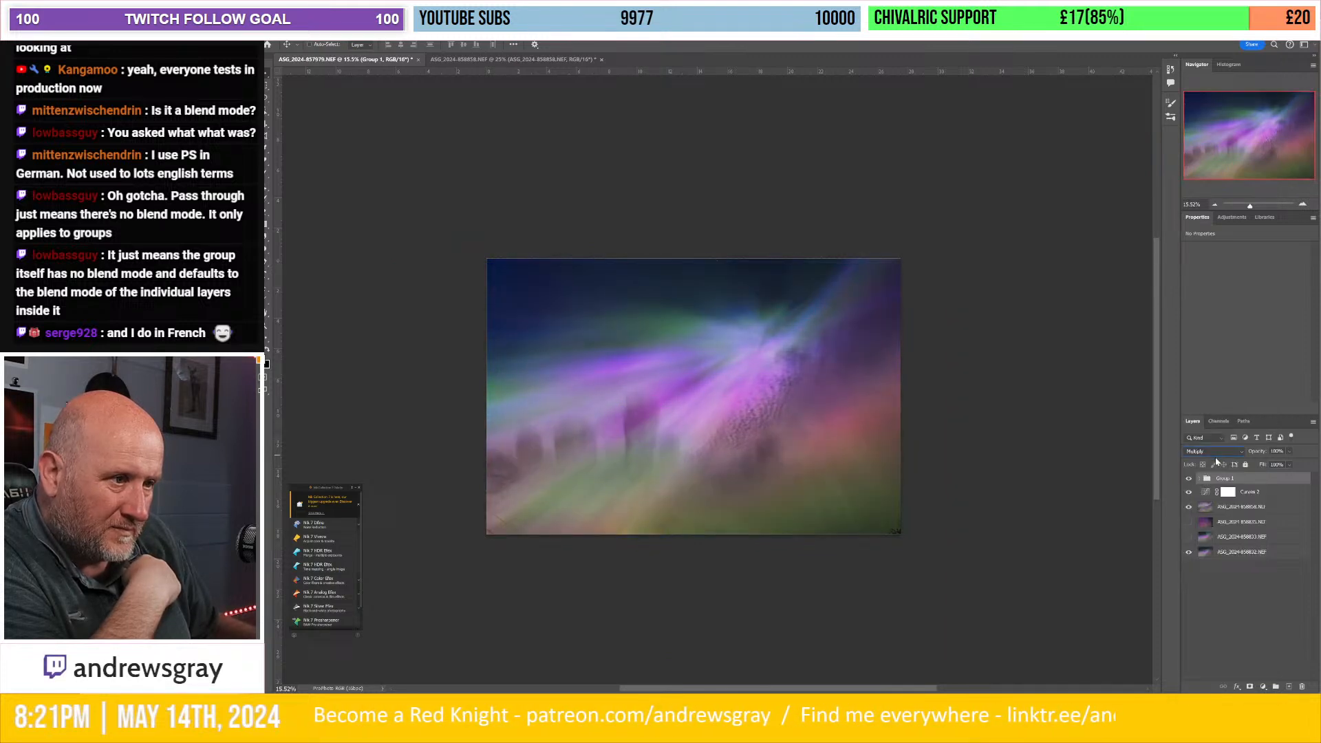
click(1239, 600)
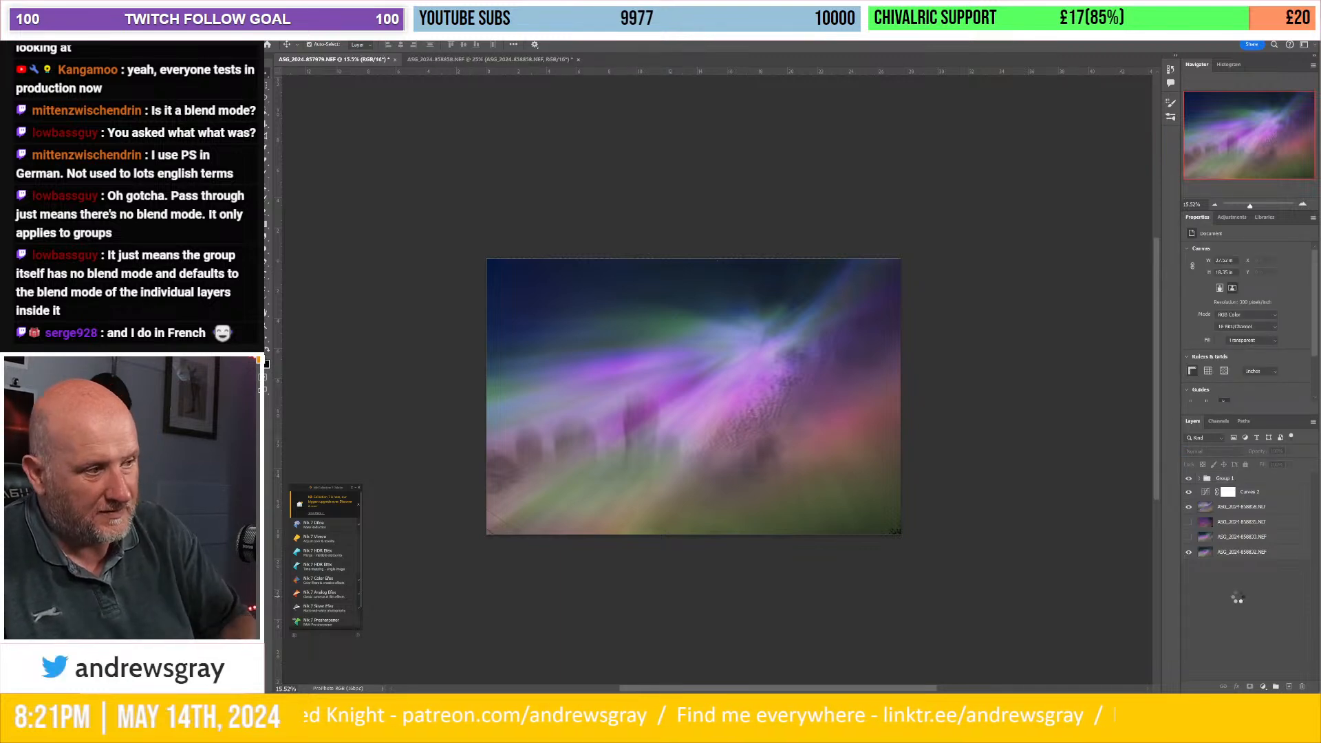
key(ctrl+shift+alt+e)
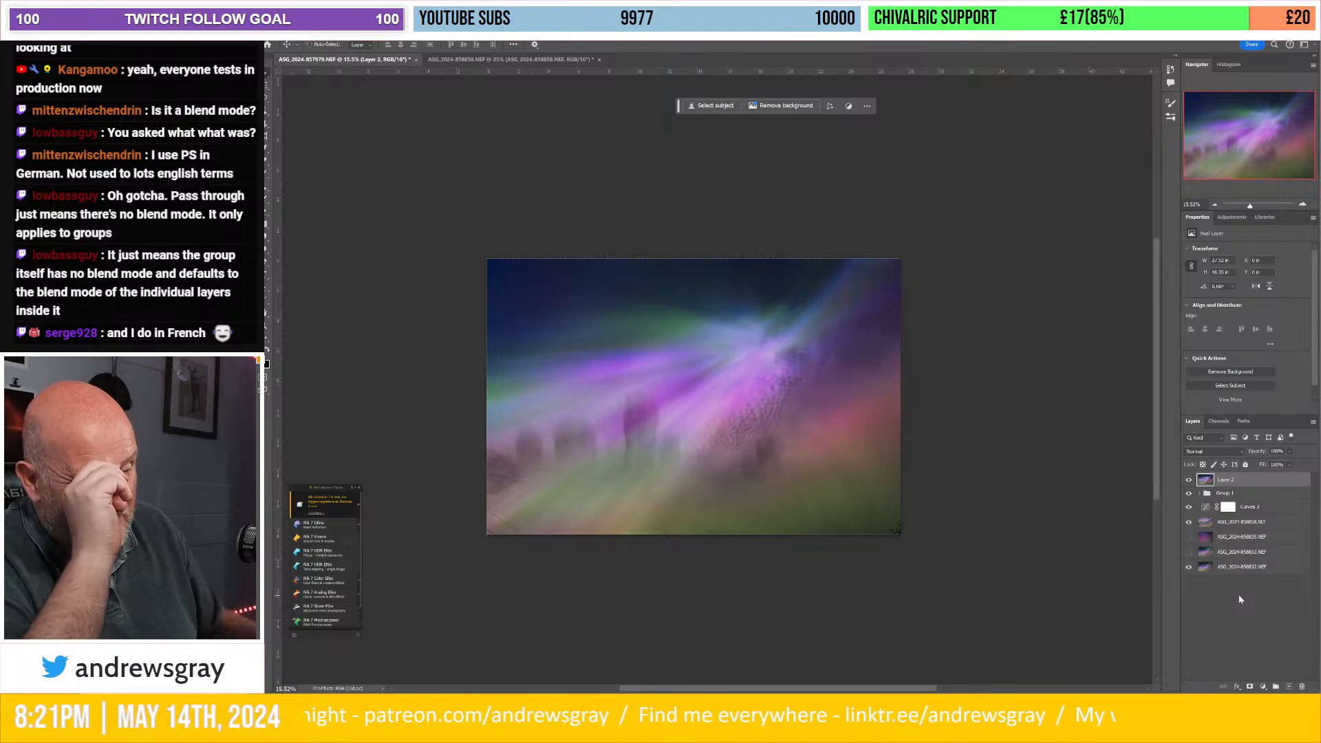
Hide the stamped layer and set the blend mode of Group 1 to Soft Light
click(1188, 480)
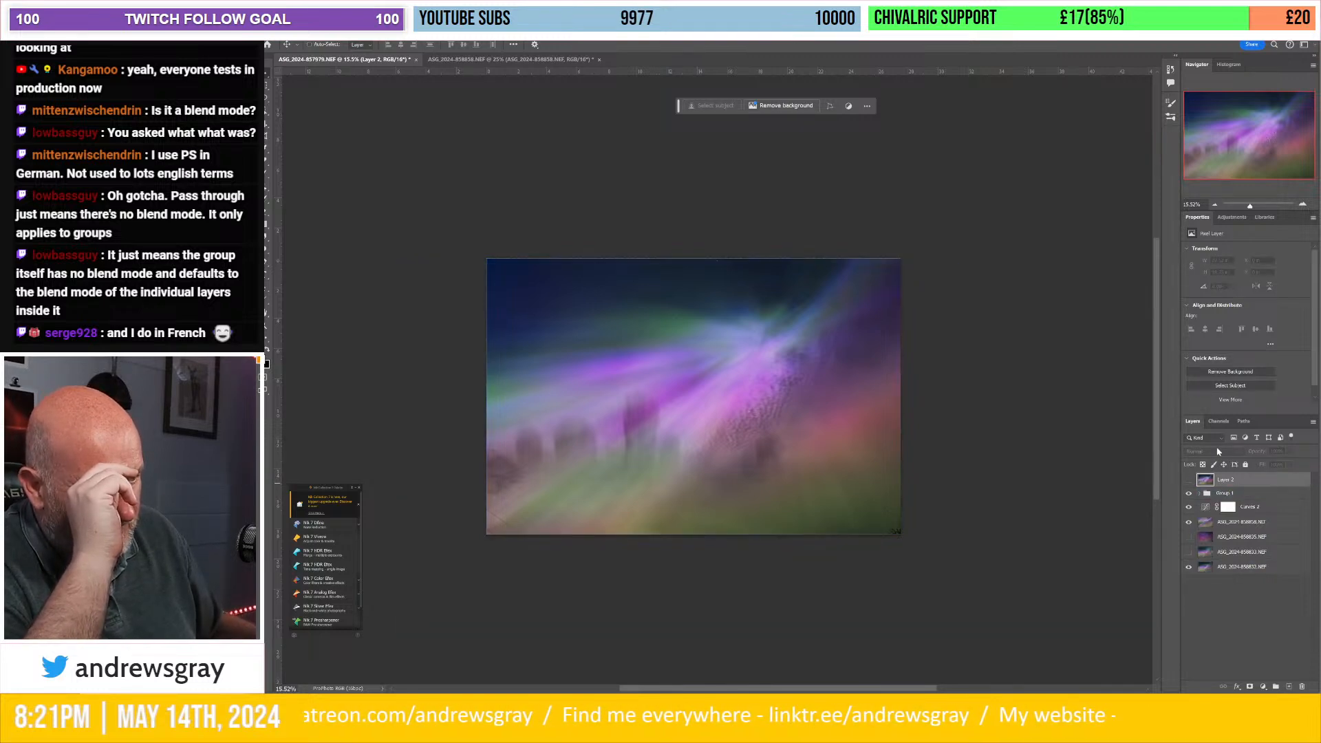
click(1222, 493)
click(1219, 454)
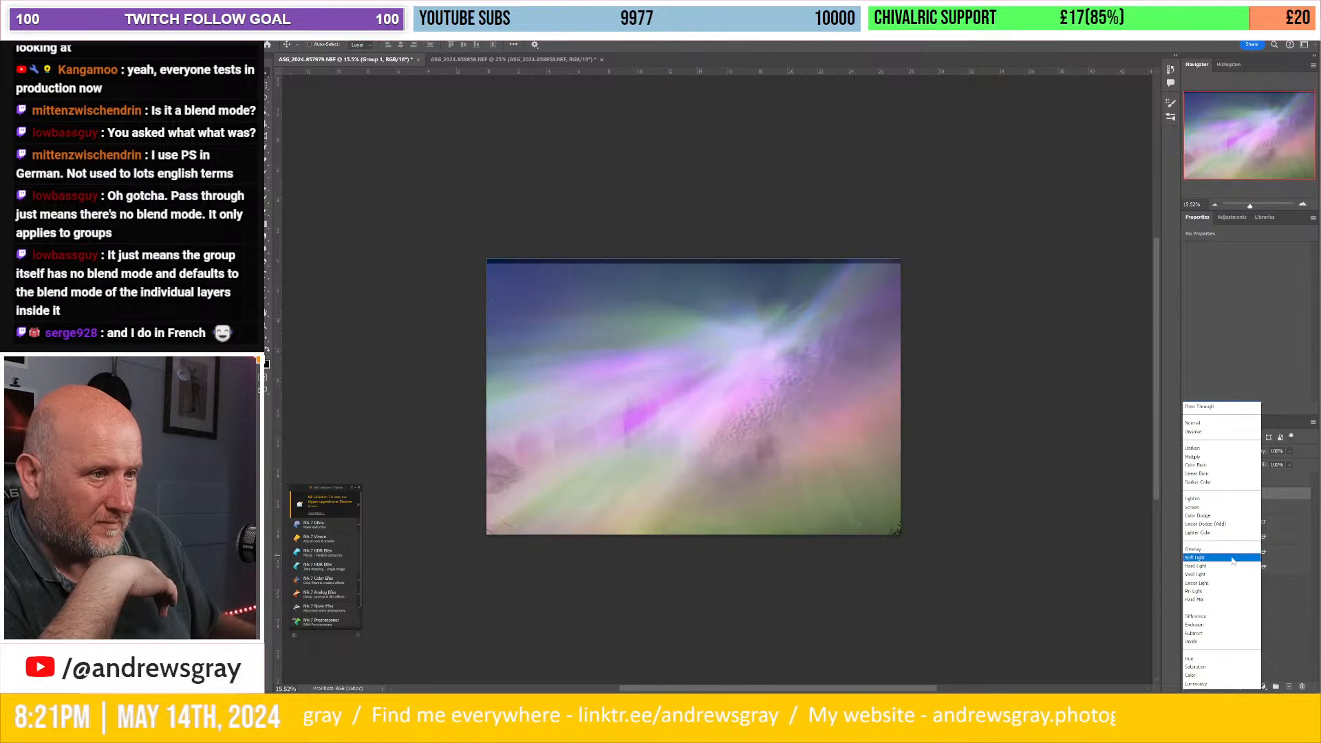
key(Escape)
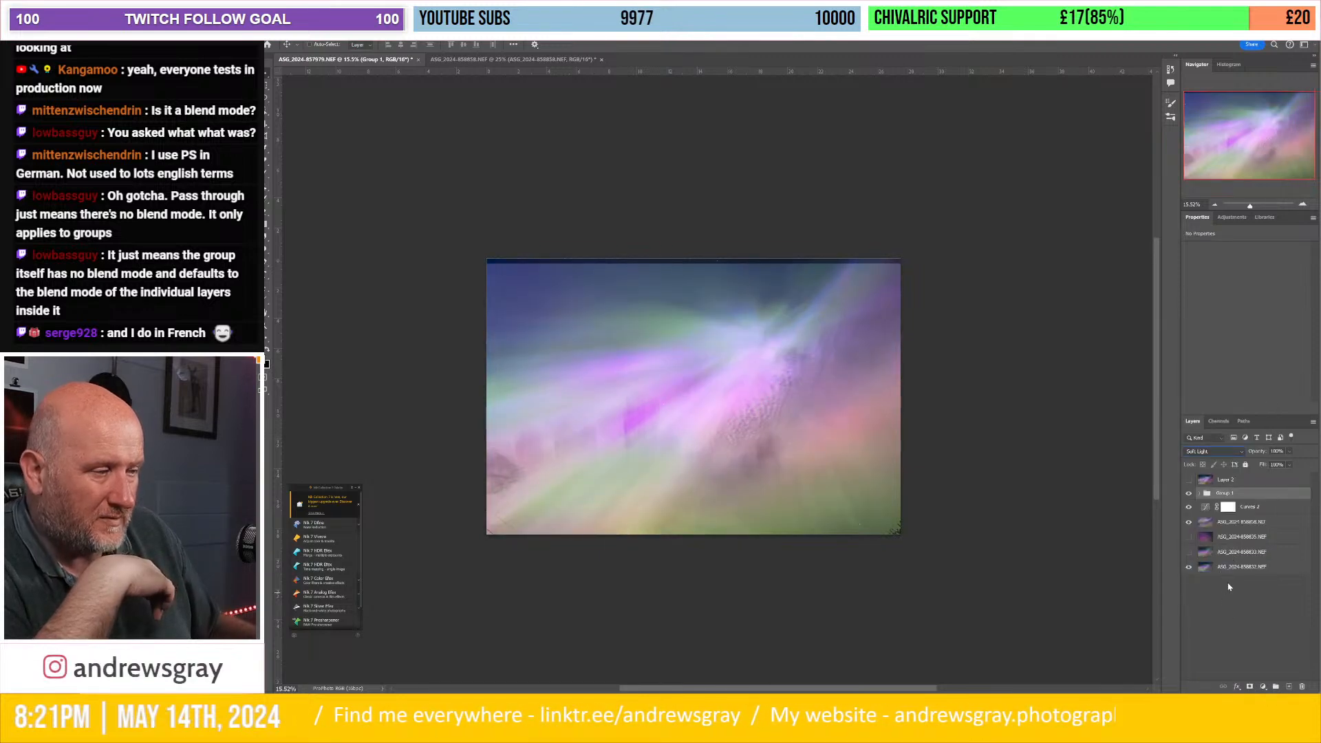
Stamp the visible Soft Light version into another new layer and show the hidden Multiply version above it
click(1233, 612)
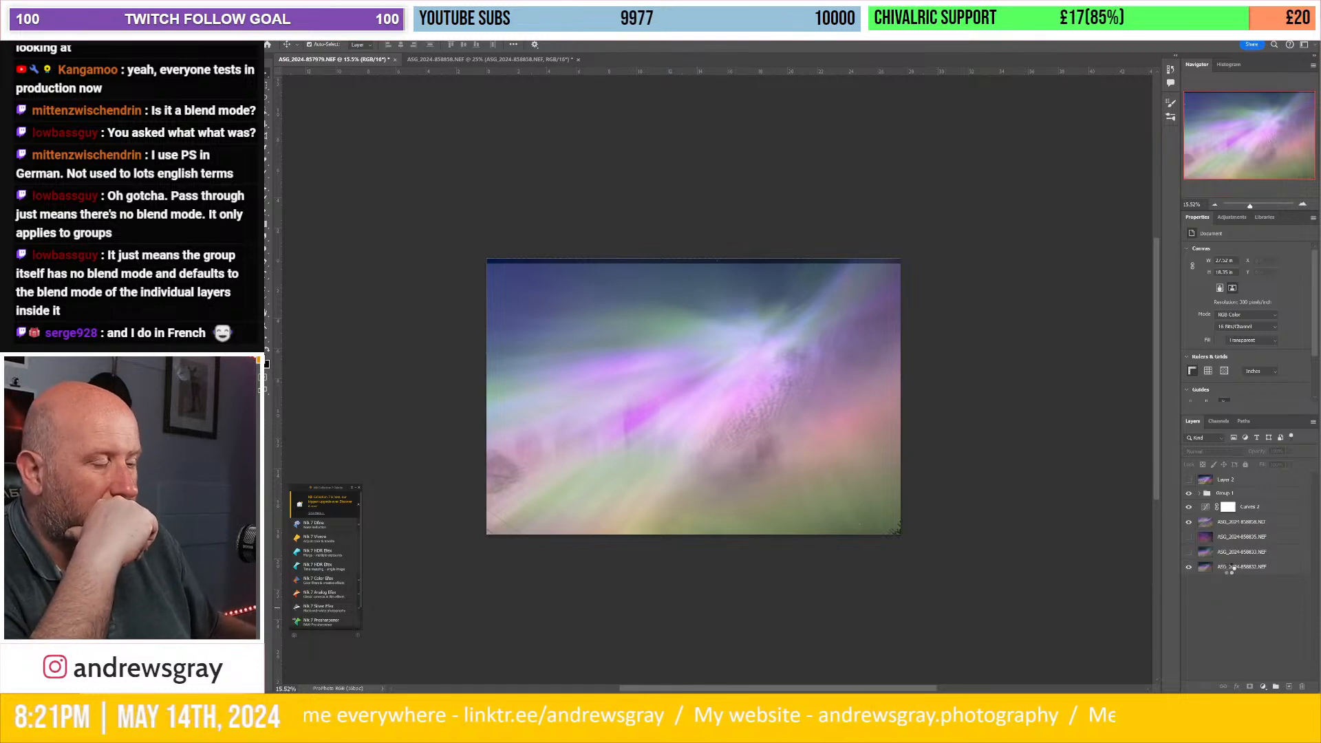
key(ctrl+alt+shift+e)
click(1189, 480)
click(1230, 483)
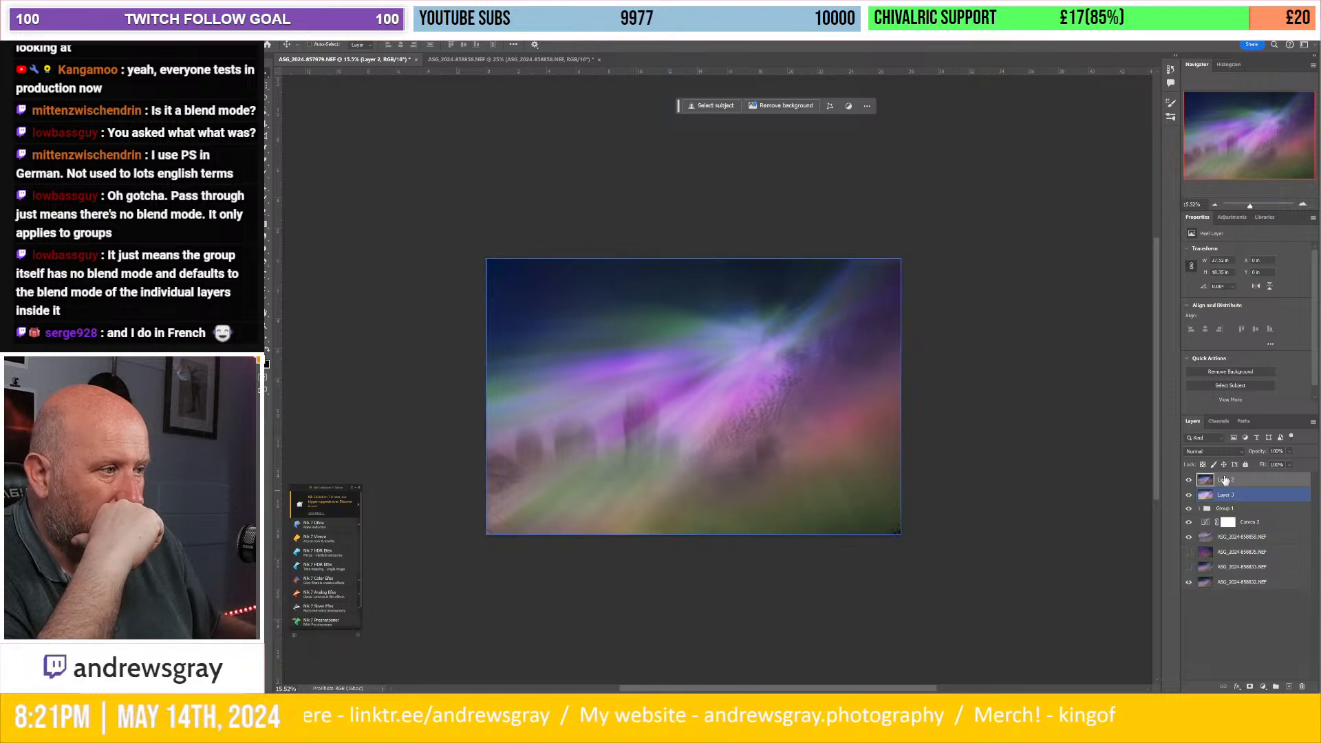
Try the Difference blend mode on the topmost stamped layer
click(1224, 479)
click(1249, 452)
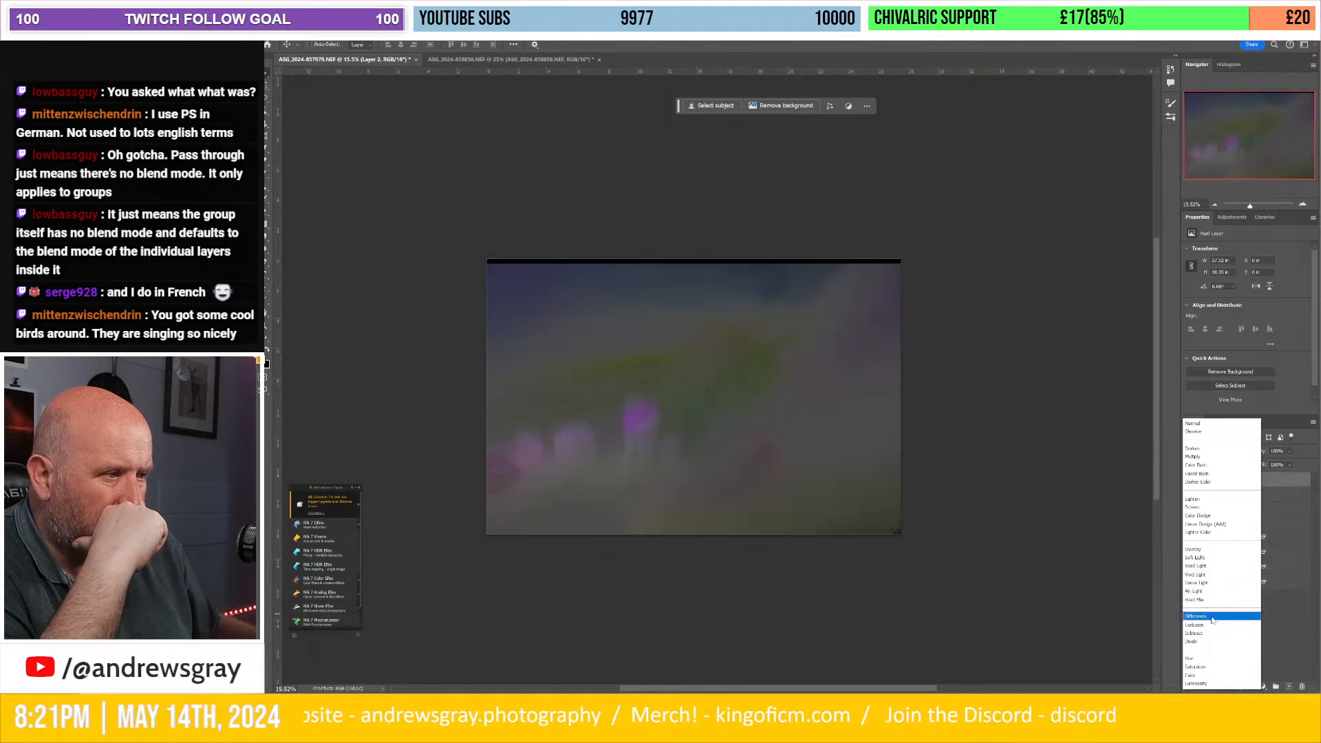
click(1212, 620)
Set the topmost stamped layer's blend mode to Screen and nudge the layer slightly downward
click(1216, 455)
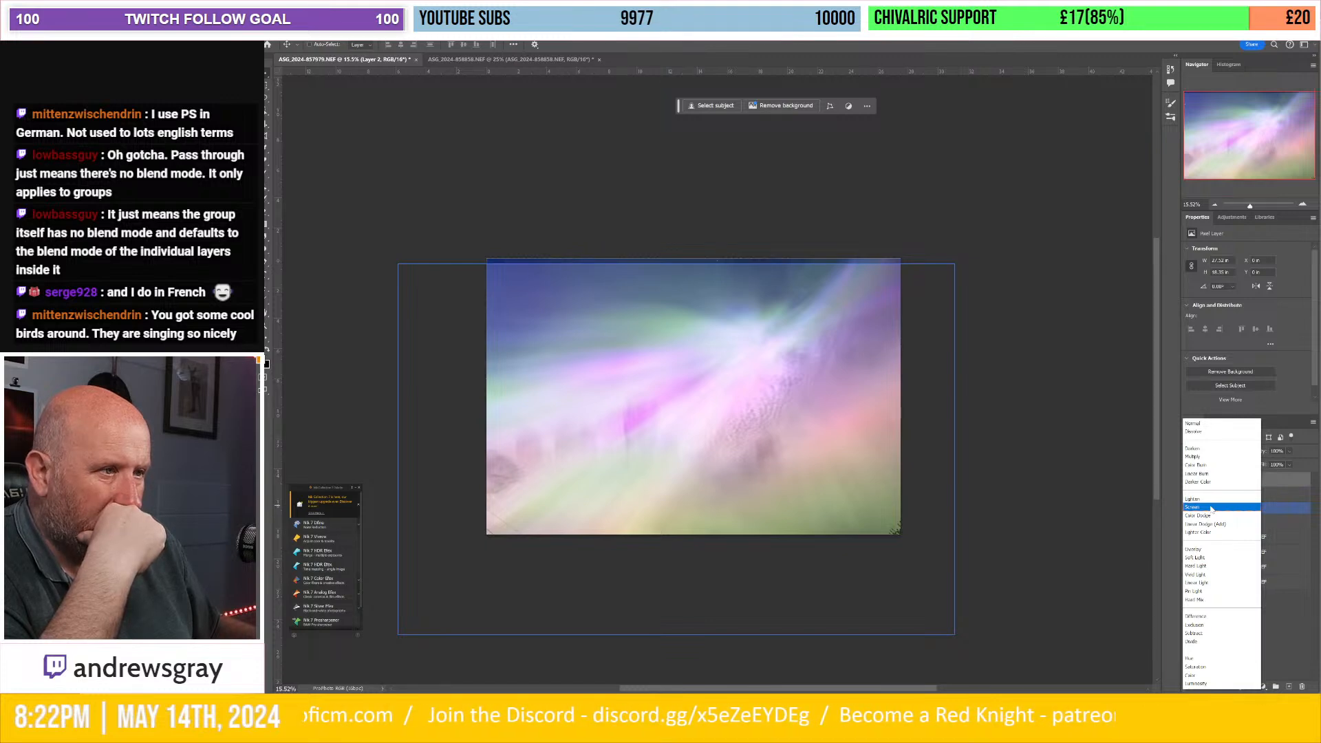
click(1210, 508)
drag(857, 386, 858, 390)
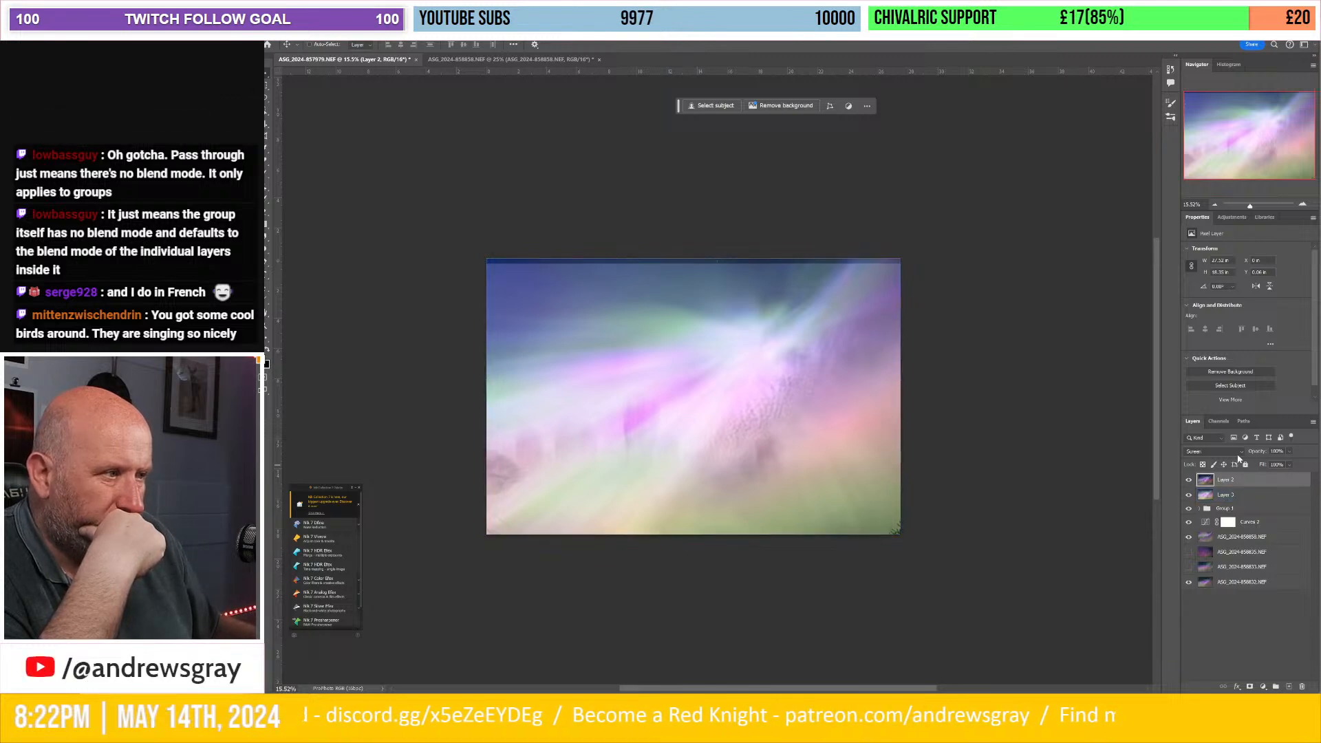
Preview the Multiply blend mode on the topmost stamped layer
click(1211, 451)
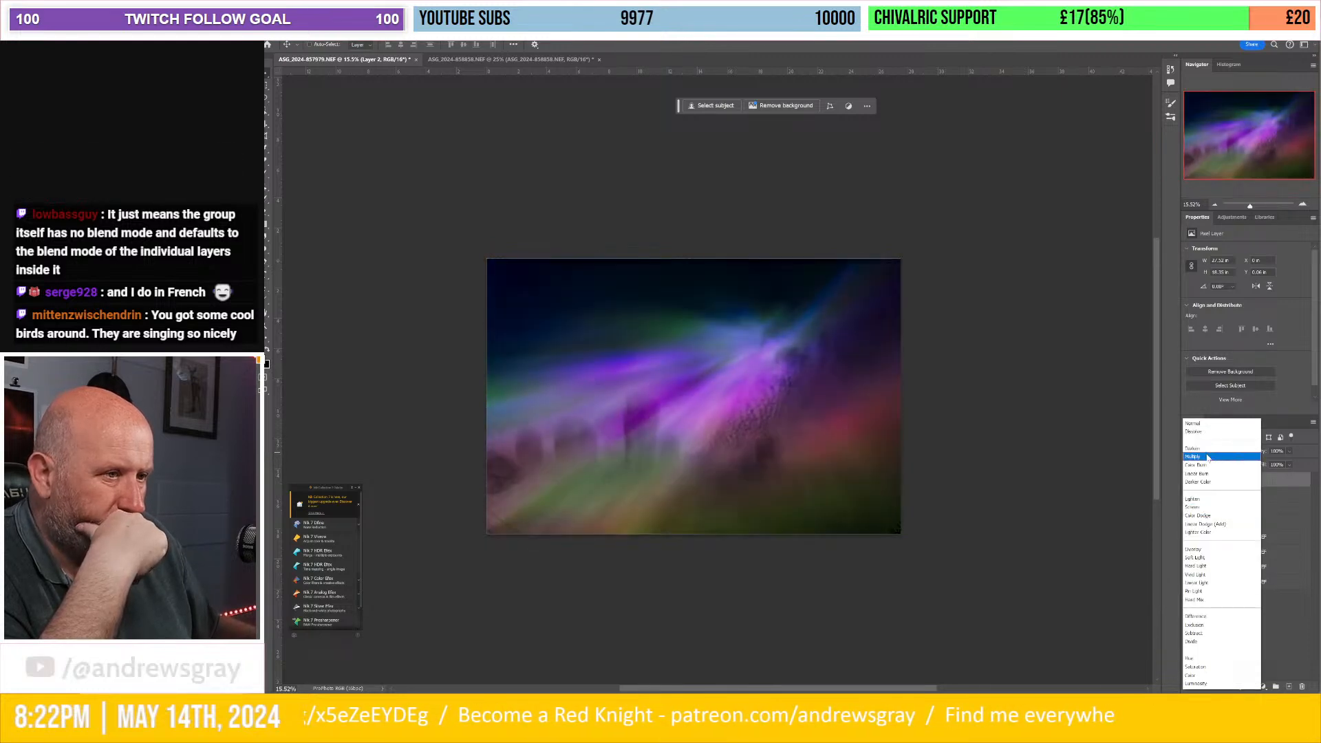
Try Multiply on Layer 2, and settle on Screen as its blend mode
click(1208, 456)
click(1210, 451)
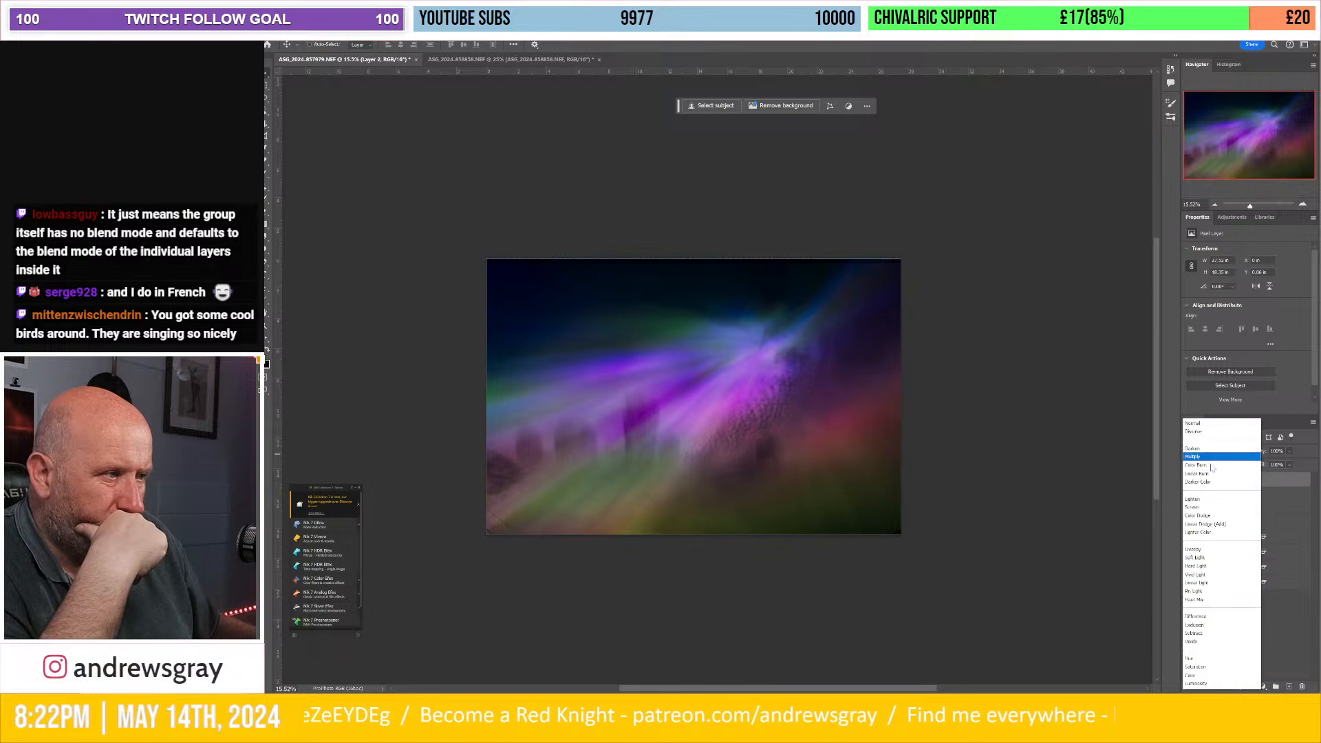
click(1206, 508)
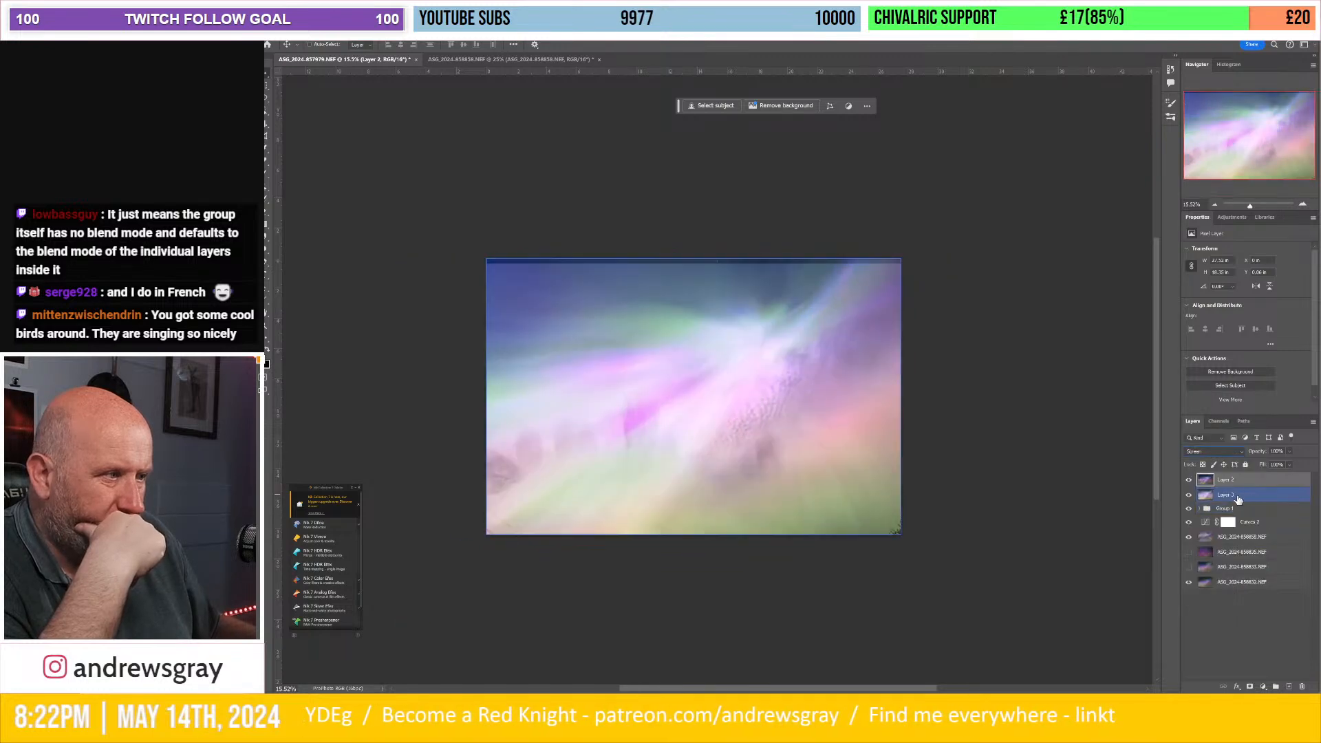
Set the blend mode of Layer 3 to Multiply
click(1237, 498)
click(1210, 454)
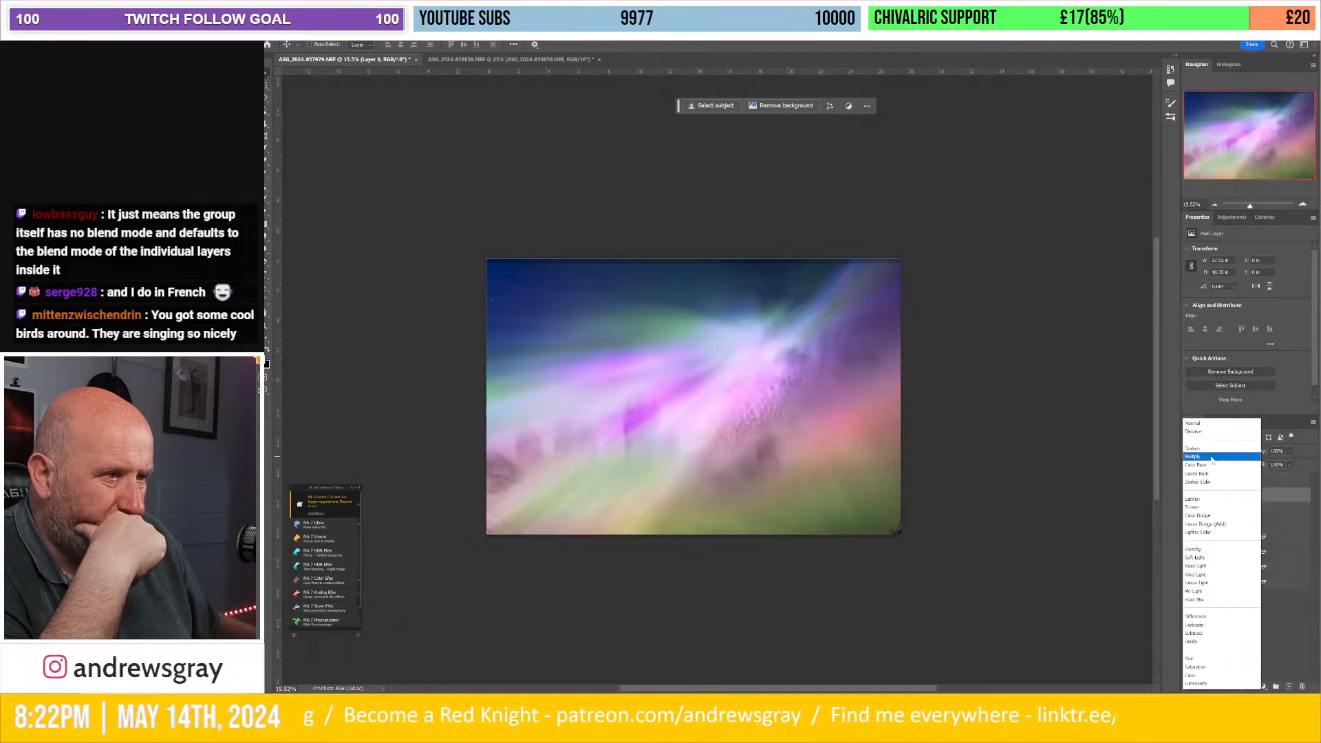
click(1211, 457)
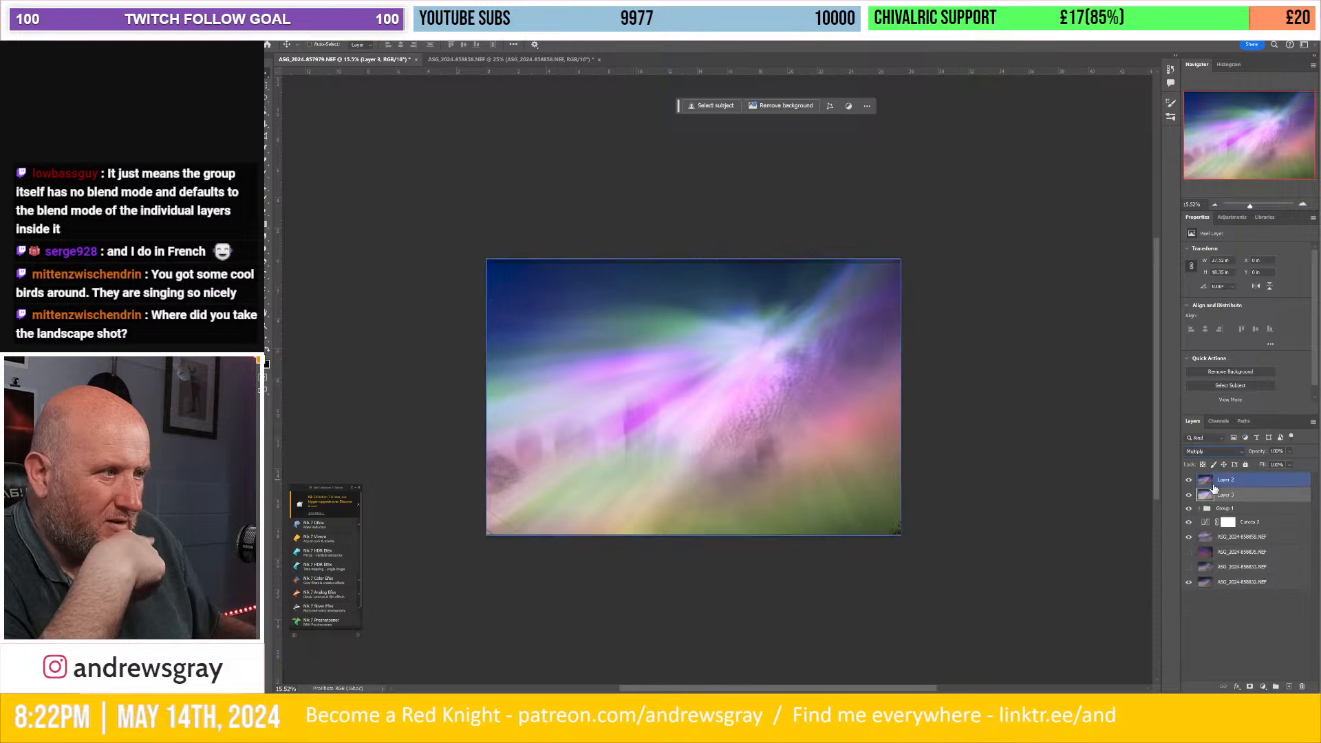
Compare the image with Layer 3 hidden and shown, leaving the layer visible
click(1189, 496)
click(1189, 495)
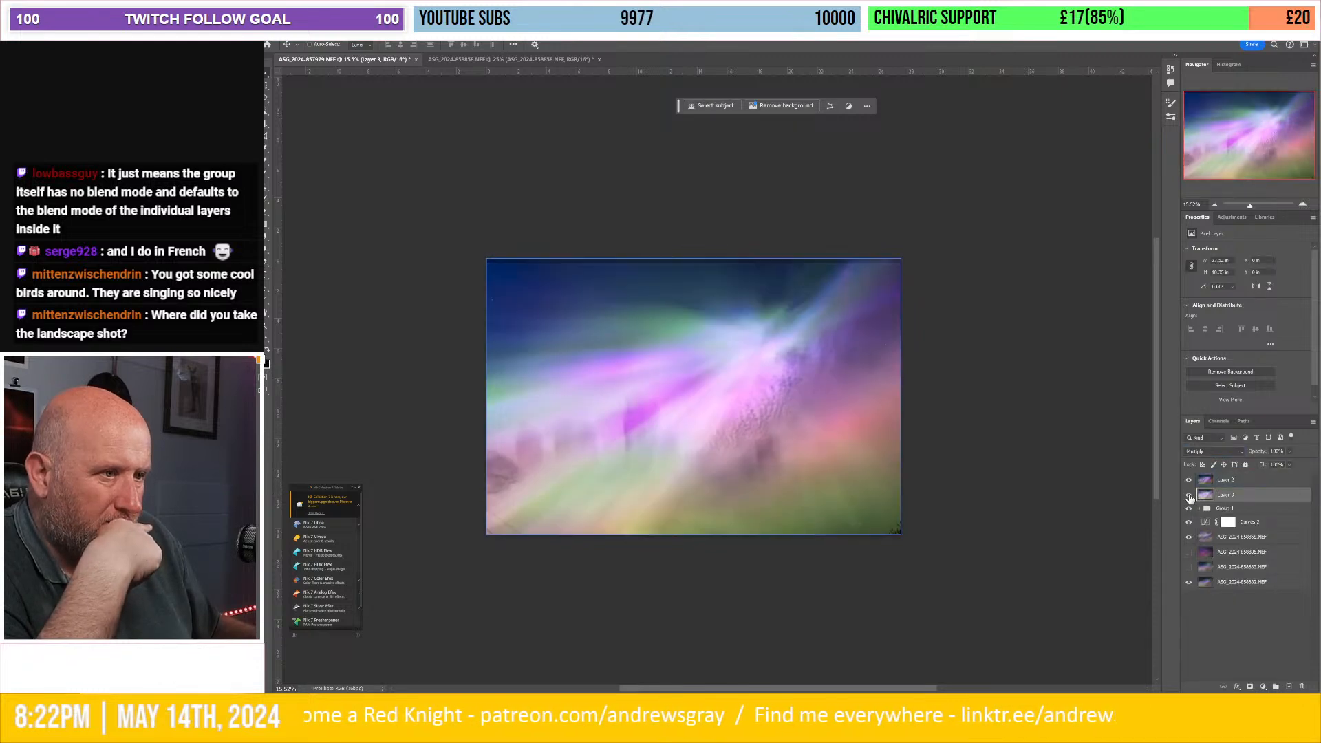
click(1189, 495)
click(1189, 495)
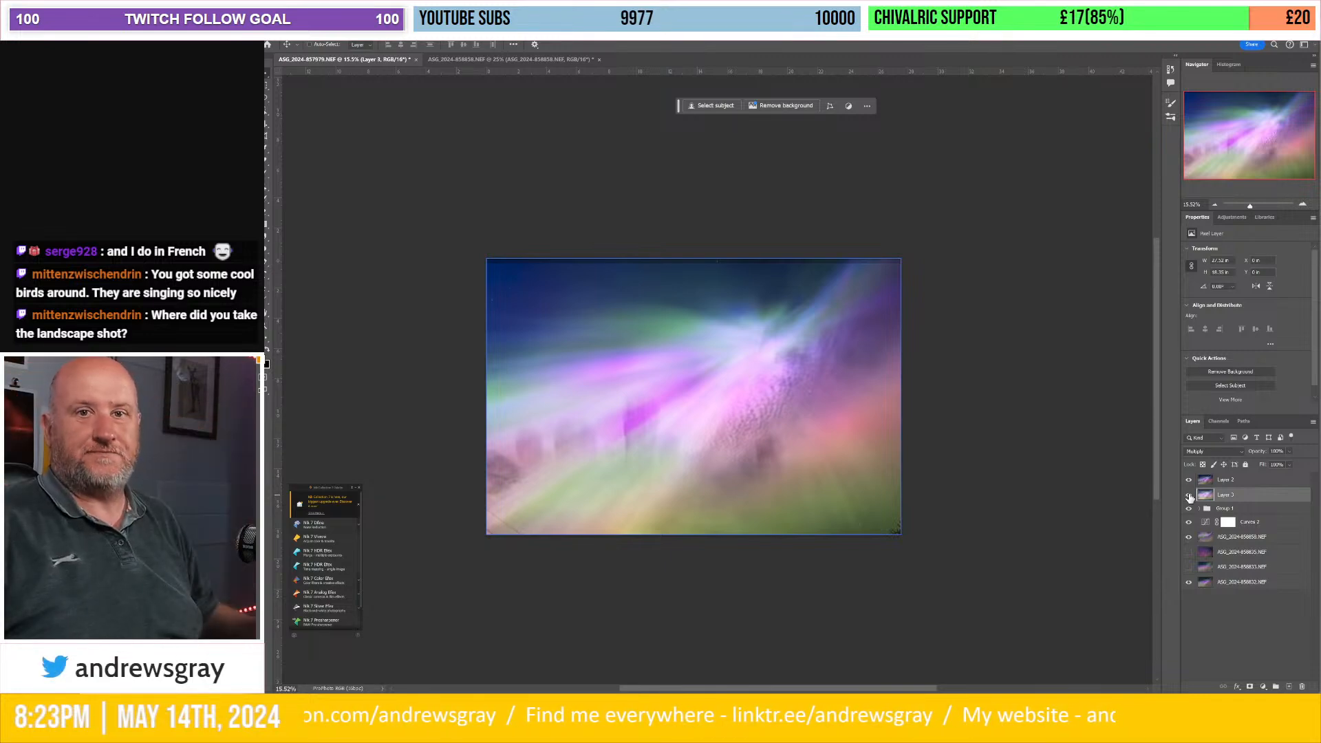
click(1189, 495)
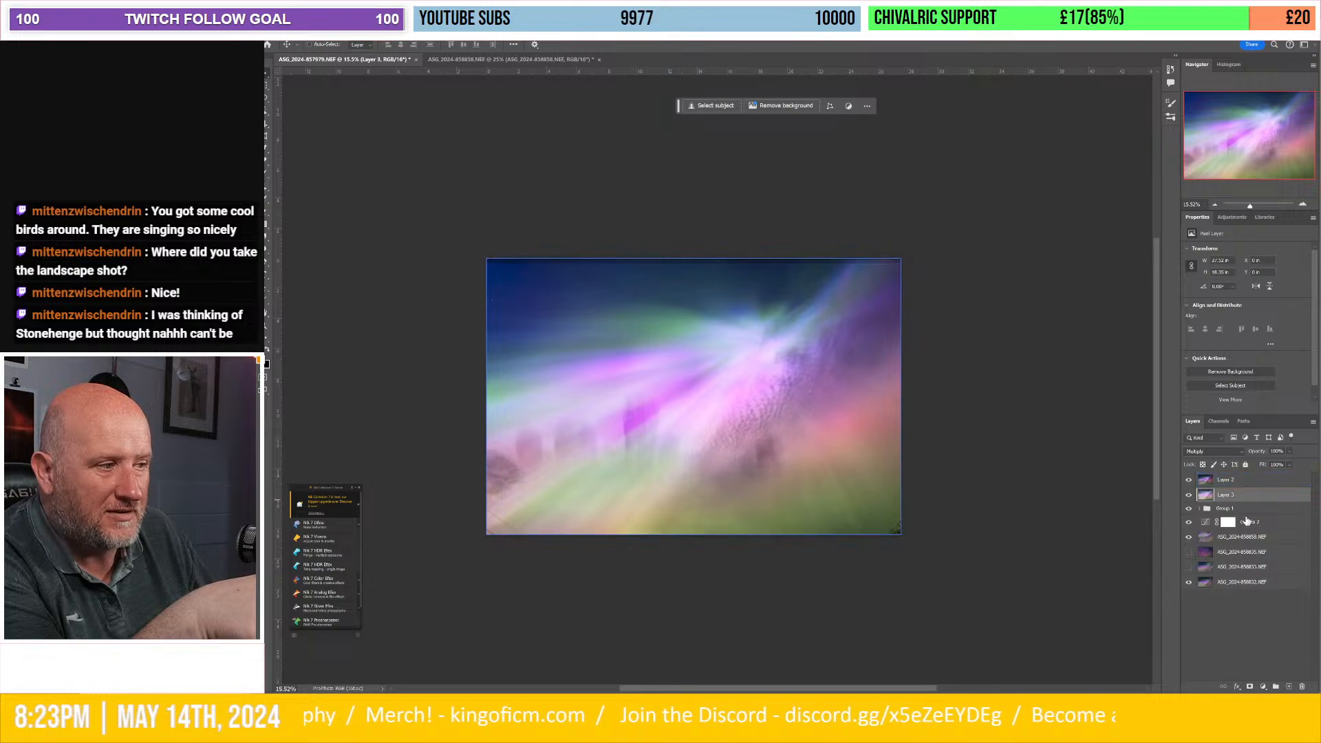
Compare the image with Group 1 hidden and shown, leaving the group visible
click(1213, 509)
click(1188, 508)
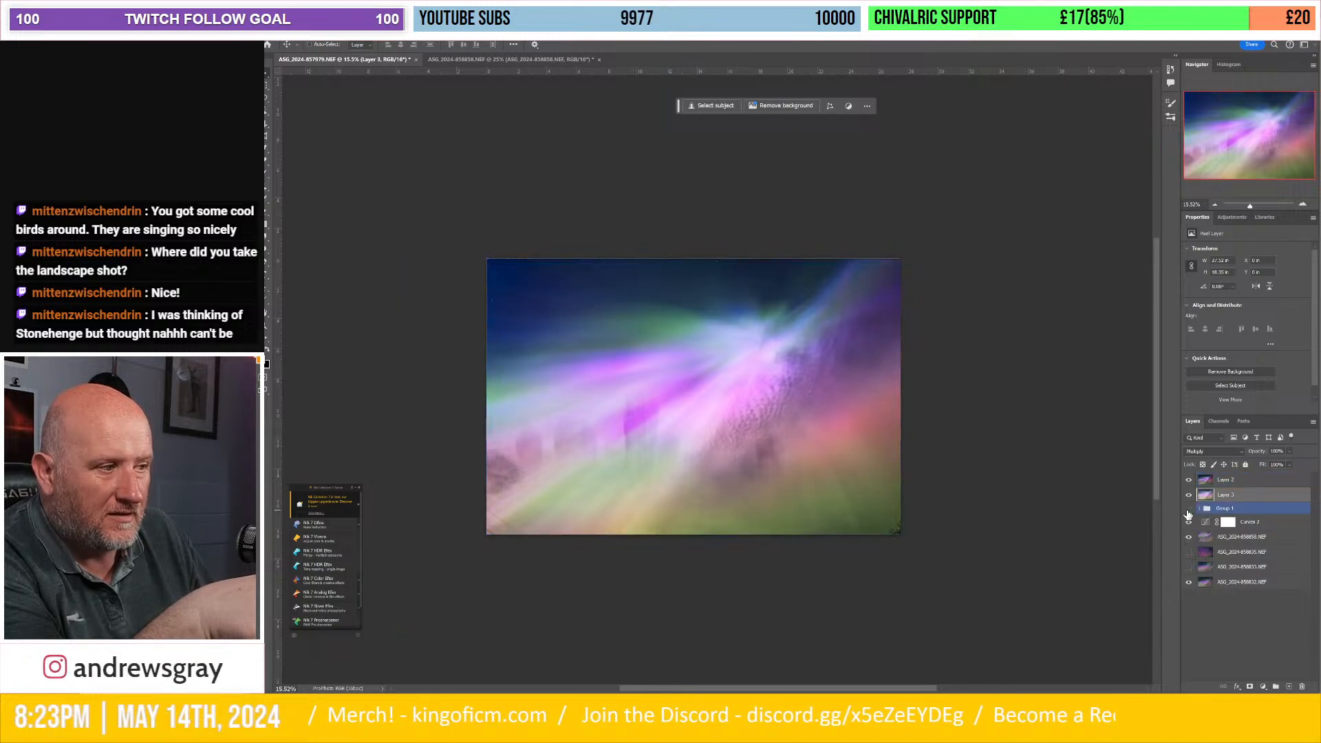
click(1188, 508)
click(1188, 509)
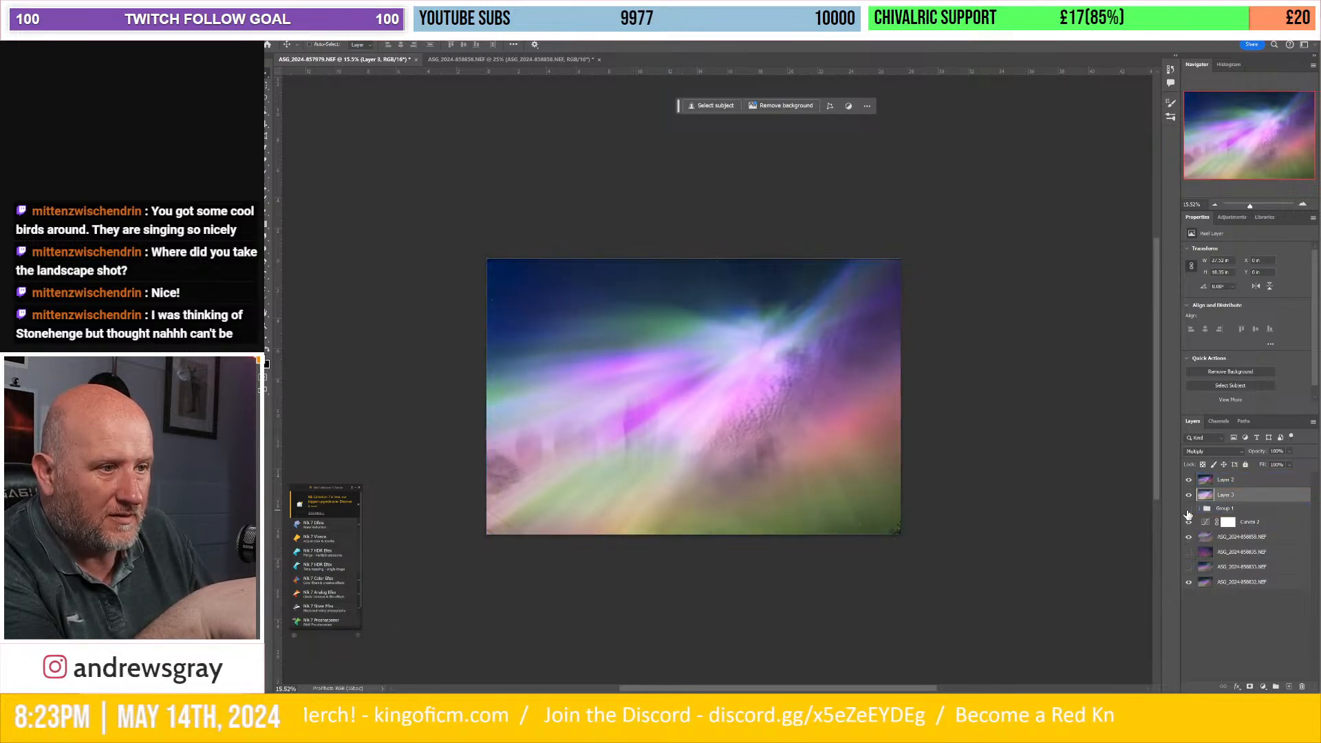
click(1188, 508)
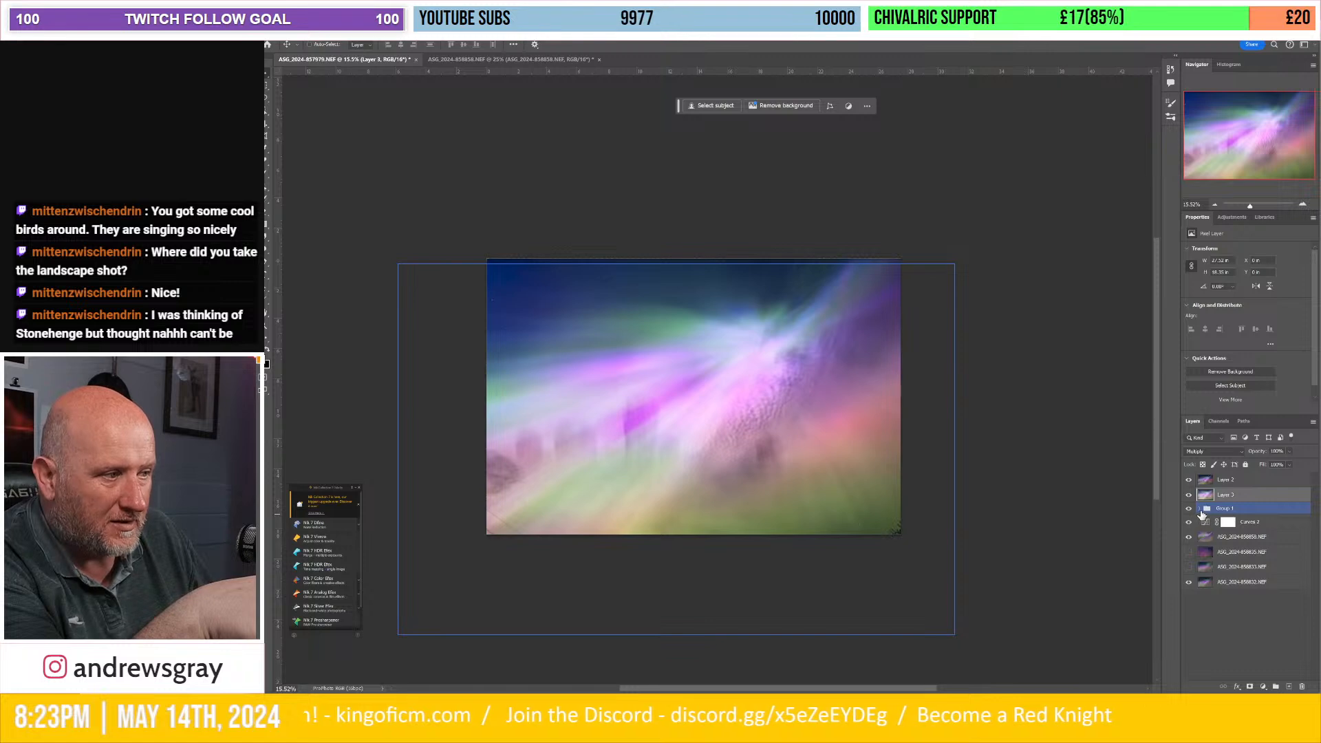
Expand Group 1 and copy its Layer 1 to the top of the layer stack
click(1199, 509)
click(1268, 582)
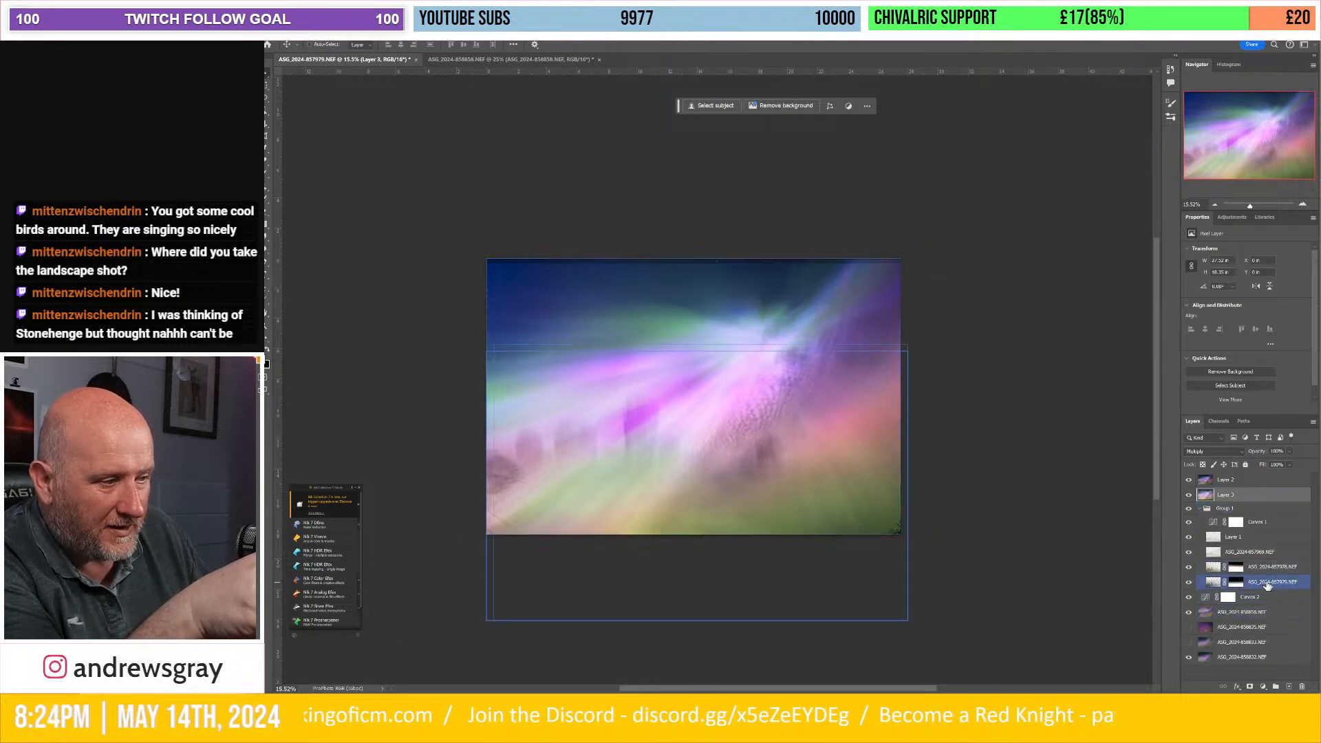
click(1259, 522)
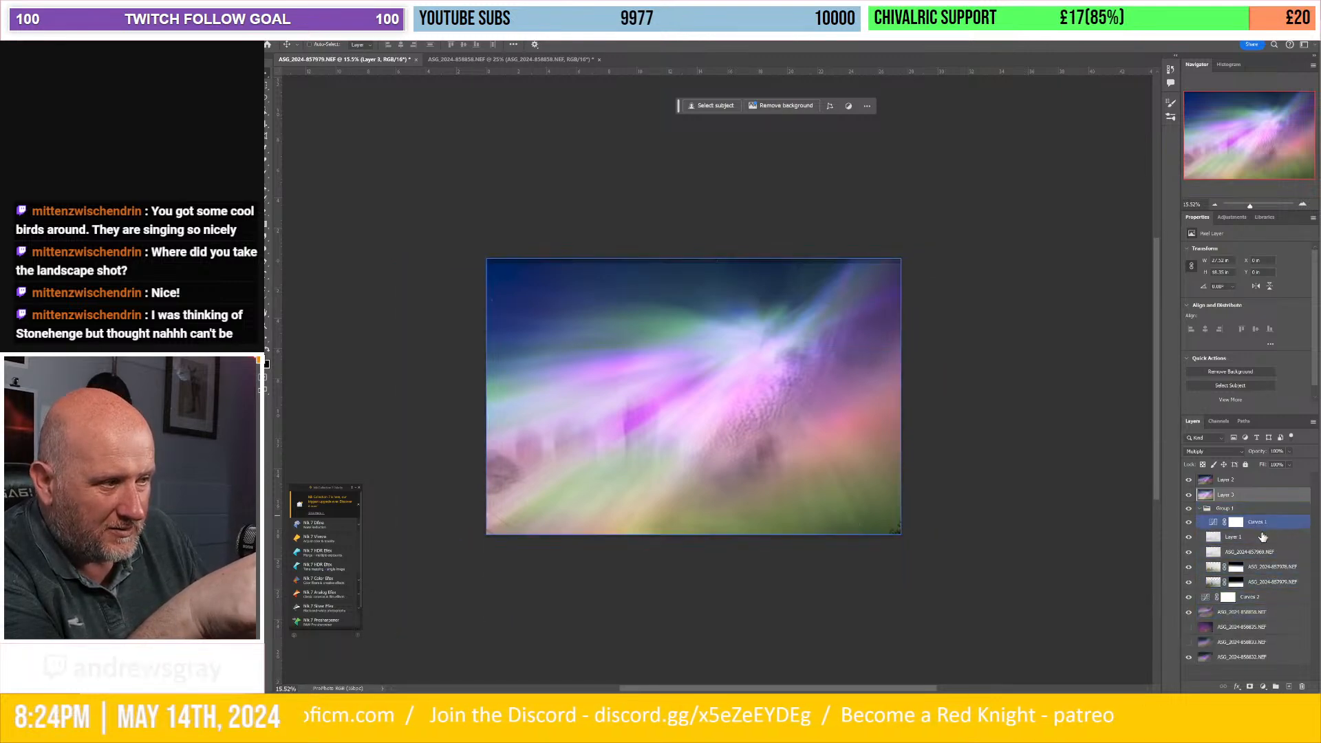
click(1262, 536)
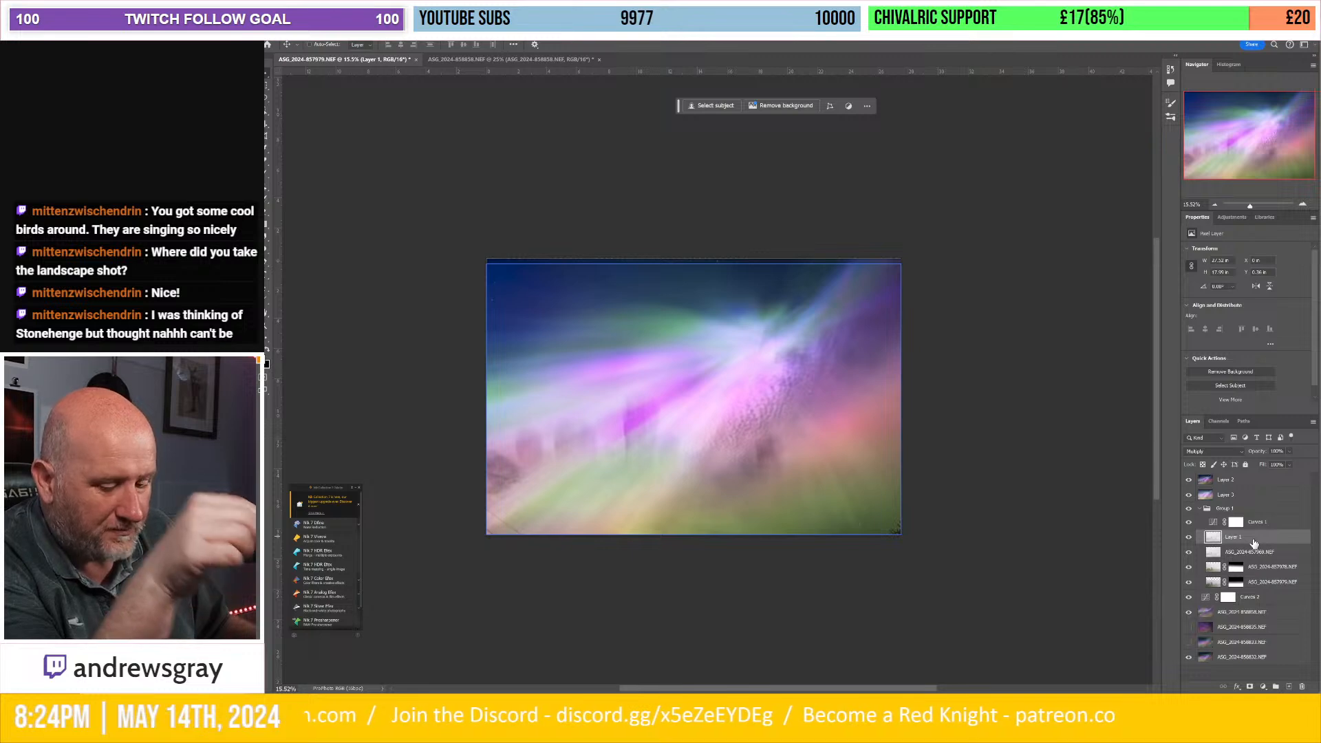
drag(1253, 544, 1253, 479)
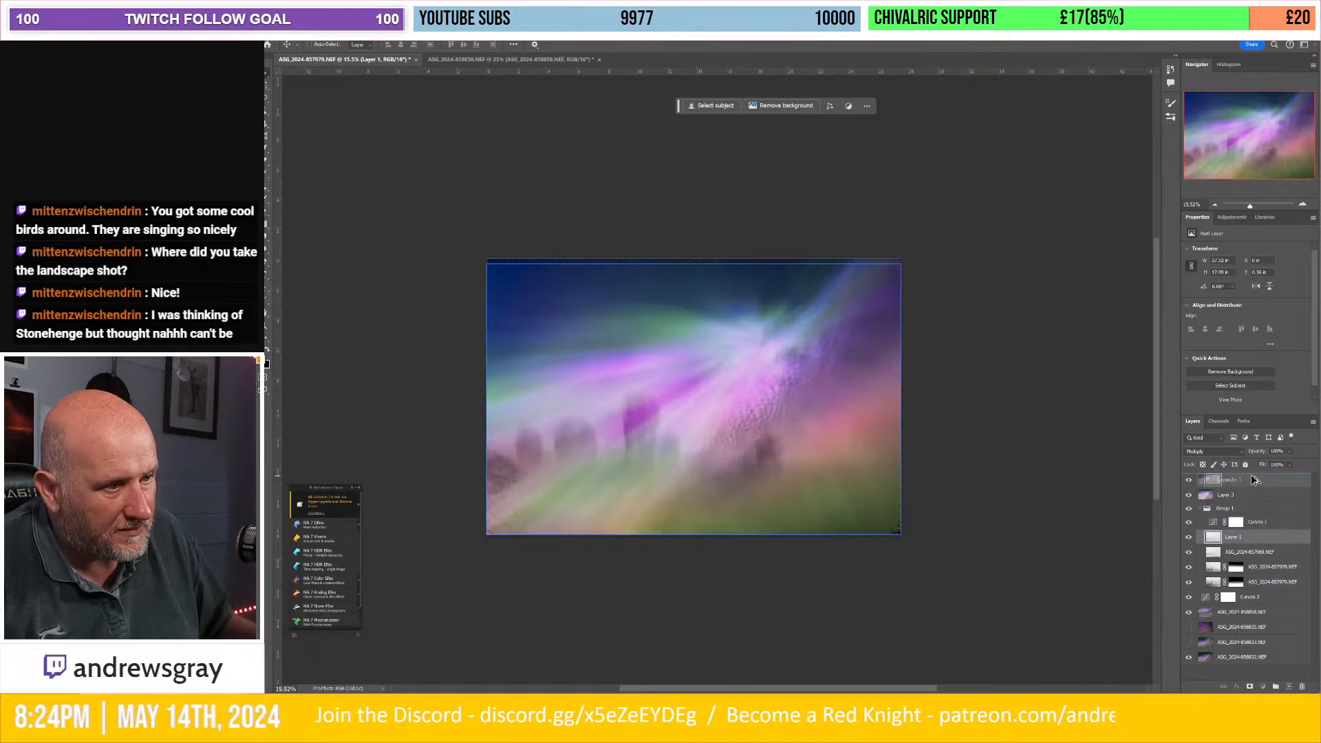
Compare the image with Layer 1 copy hidden and shown, leaving it visible
click(1189, 481)
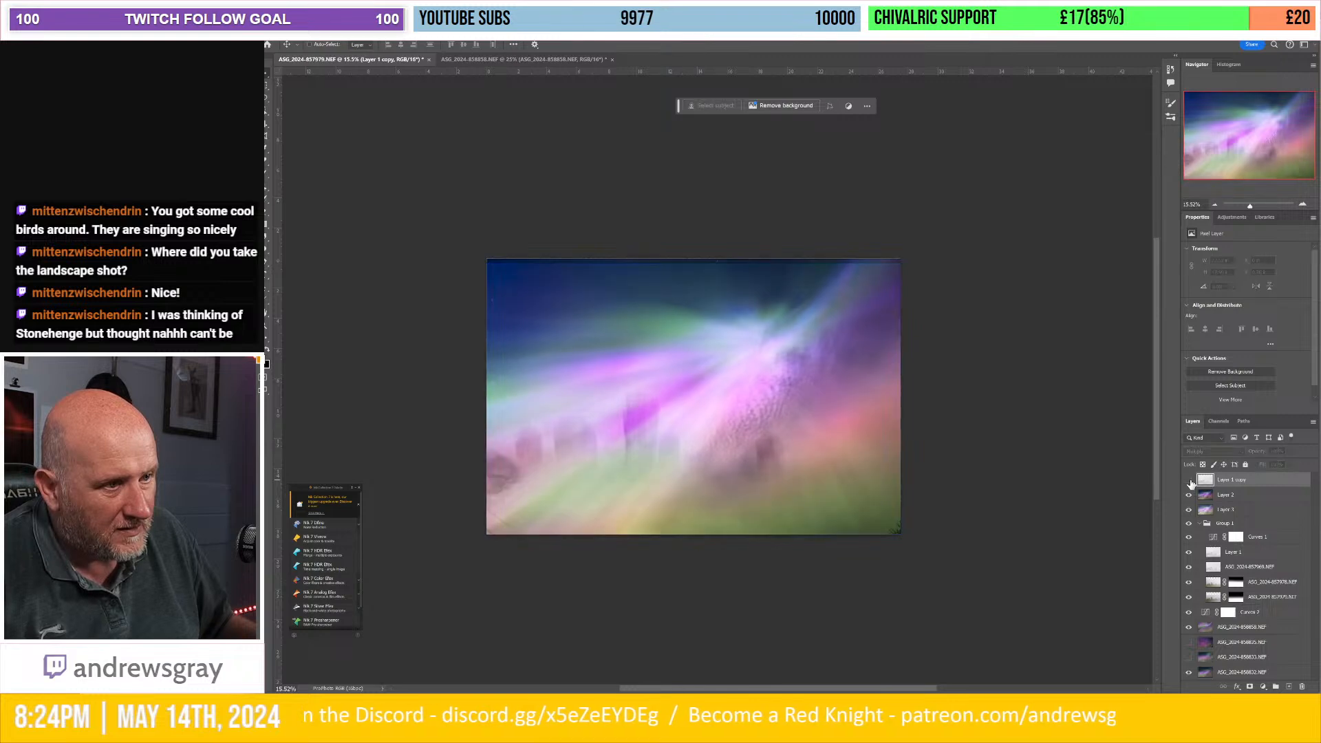
click(1190, 481)
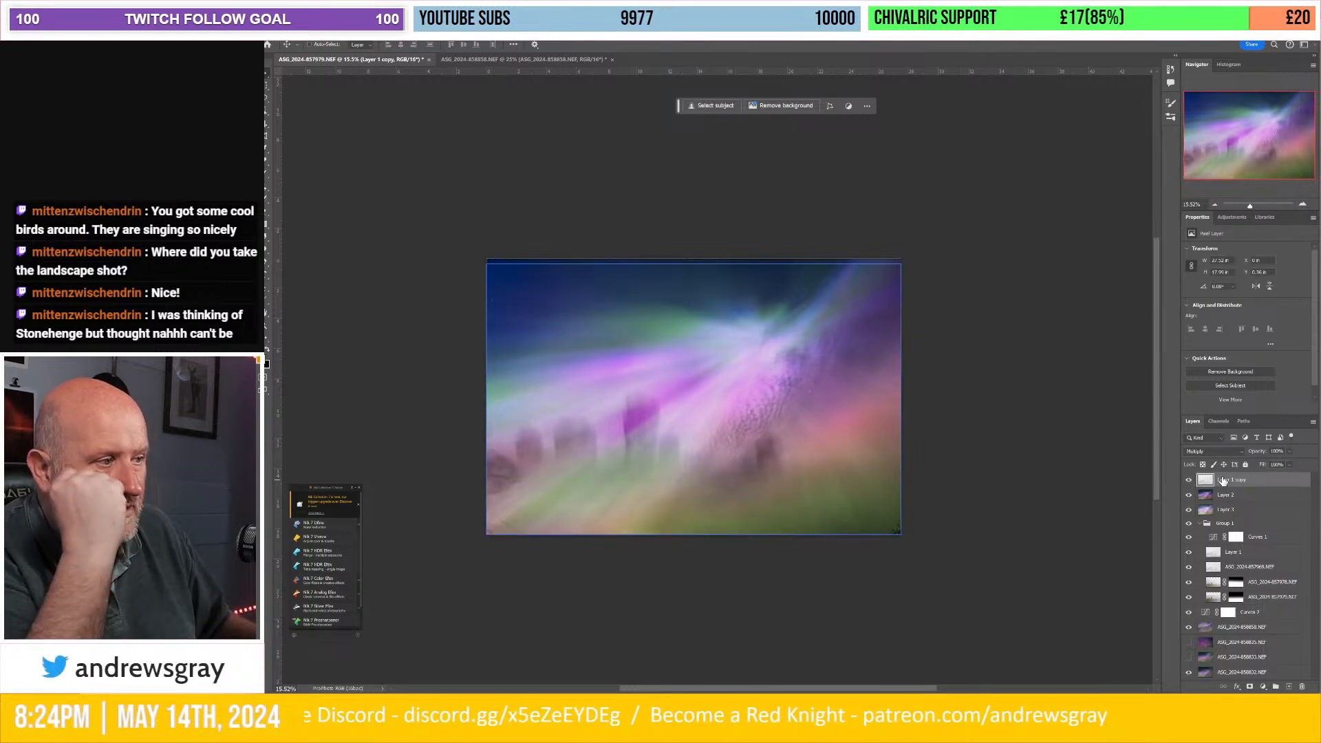
click(1189, 481)
click(1189, 481)
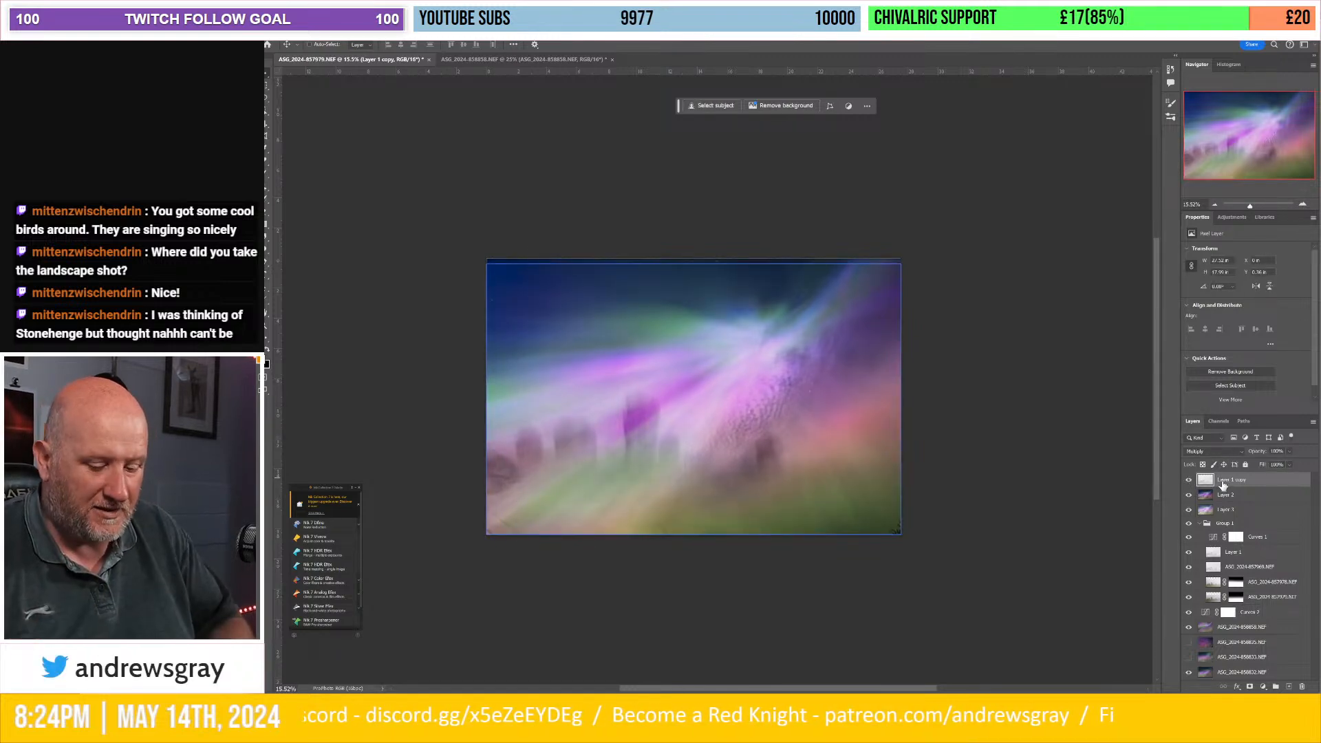
Duplicate Layer 1 copy twice and compare the image with the new duplicates hidden and shown
key(ctrl+j)
key(ctrl+j)
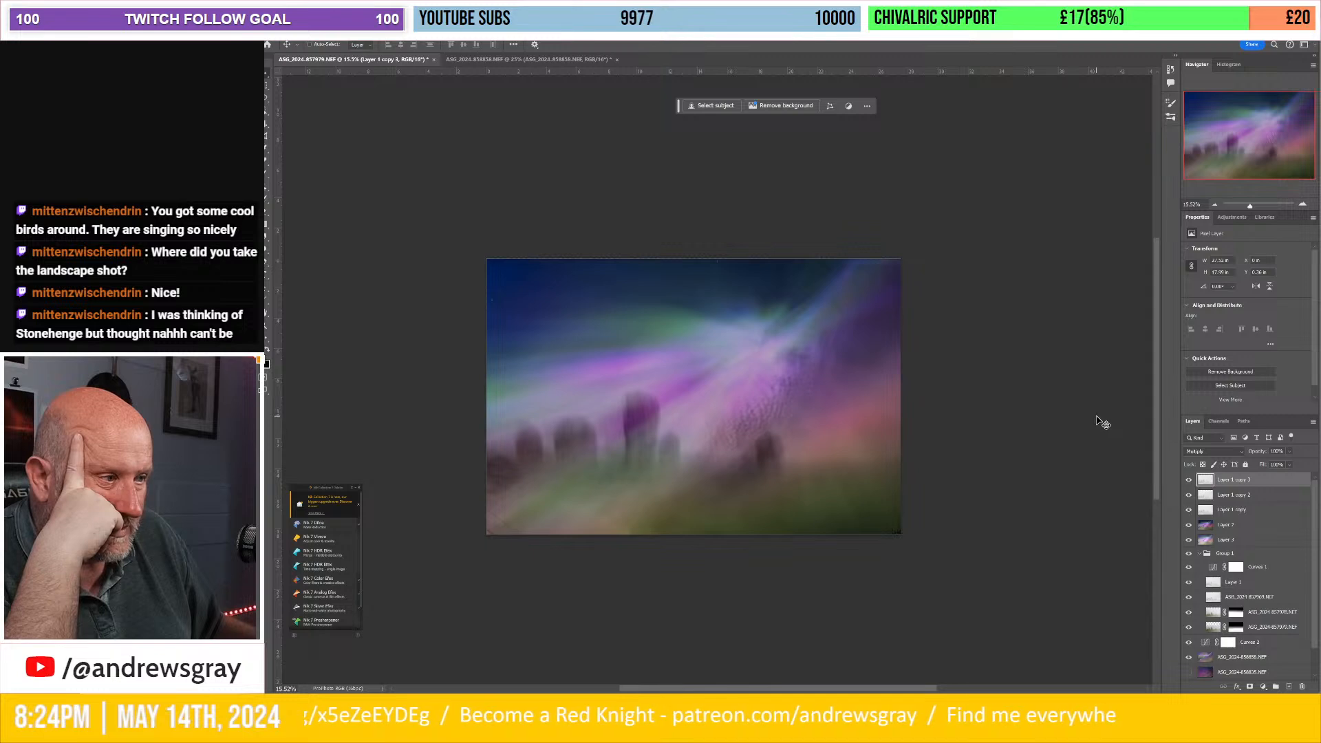
click(1188, 480)
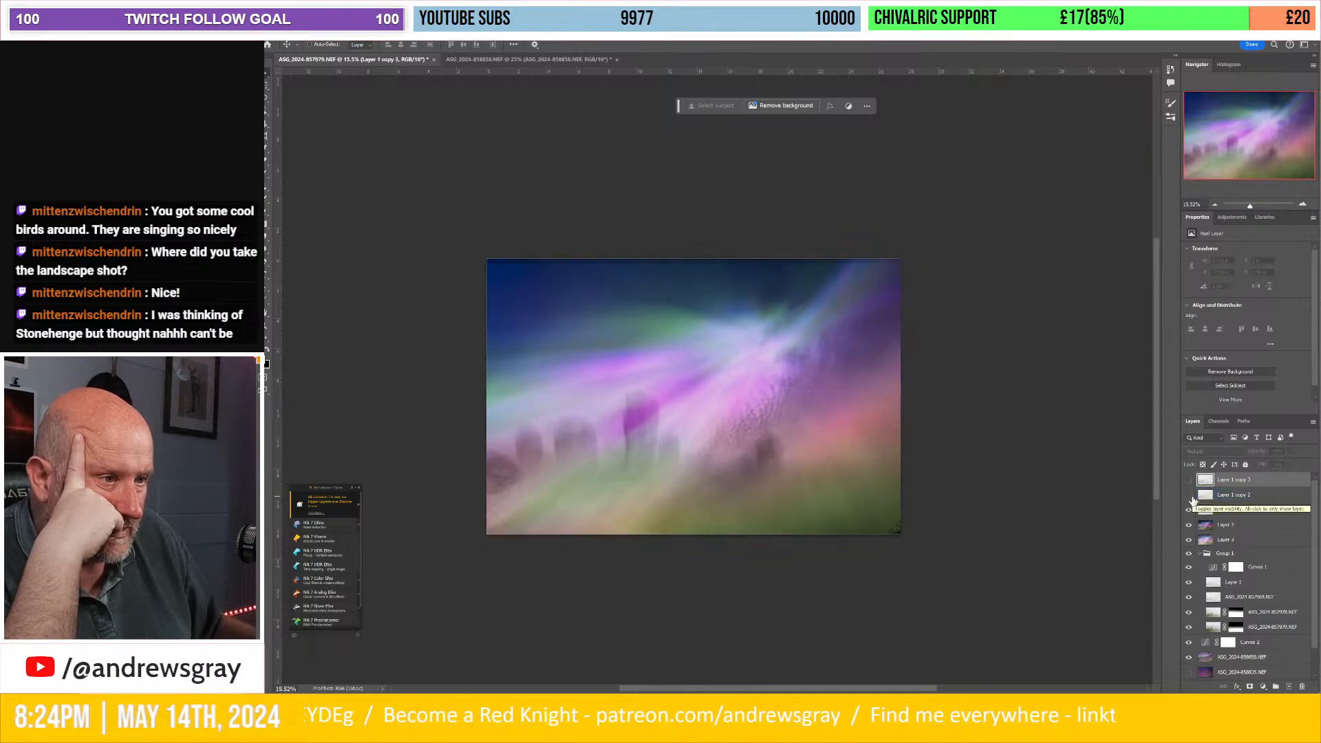
click(1188, 480)
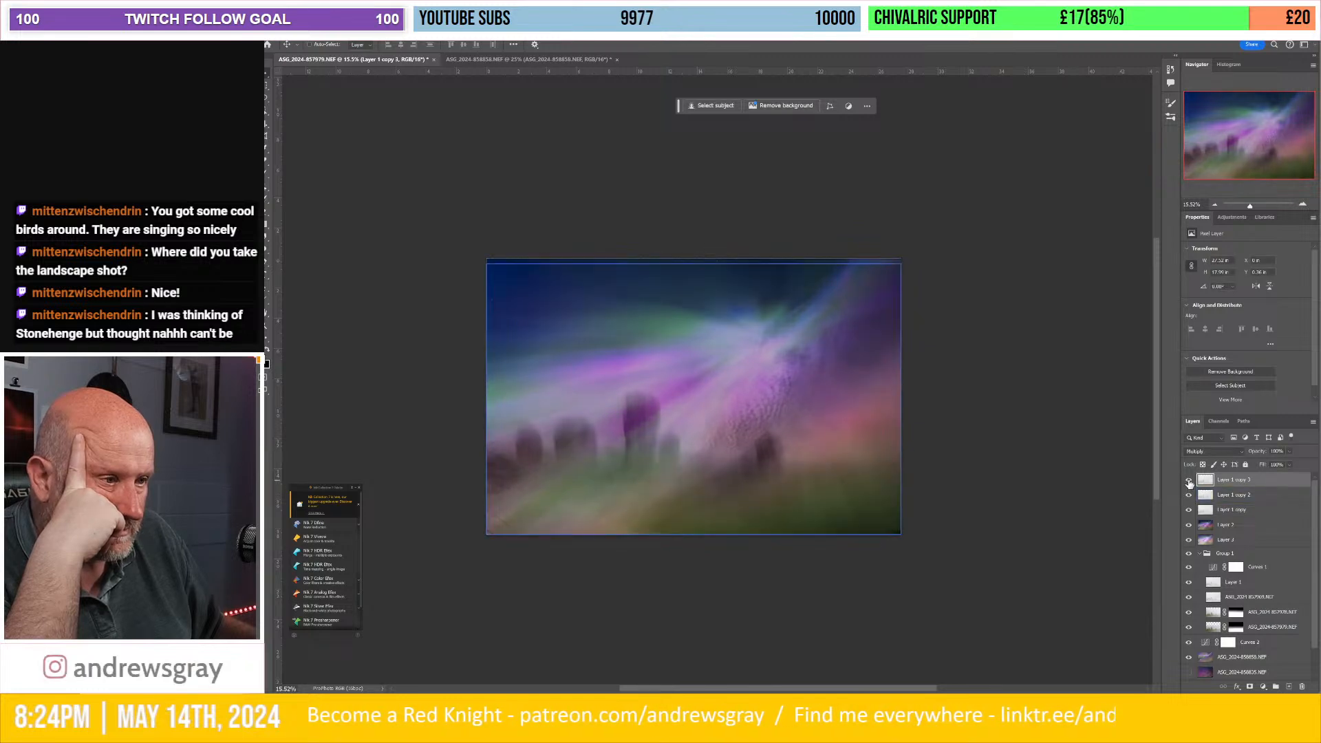
Check the effect of each Layer 1 duplicate, leaving only Layer 1 copy 3 hidden and the other two visible
click(1247, 502)
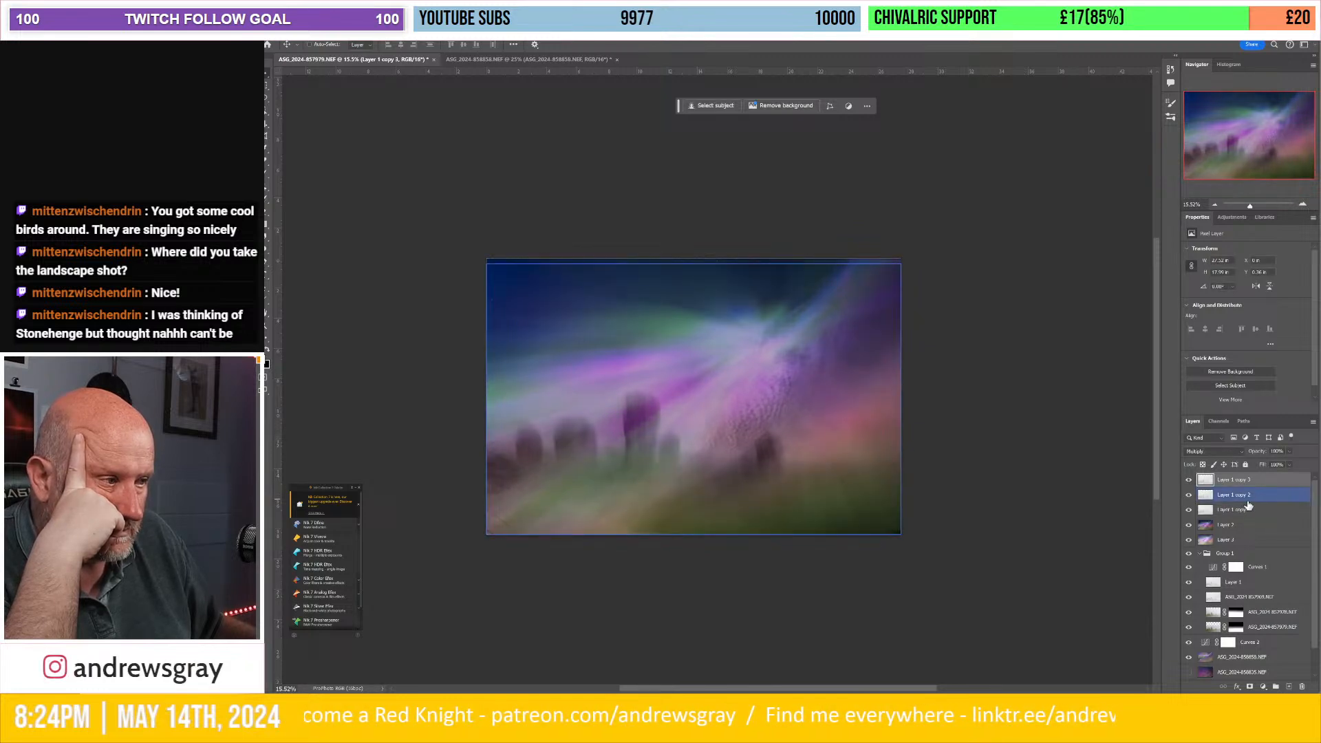
click(1188, 481)
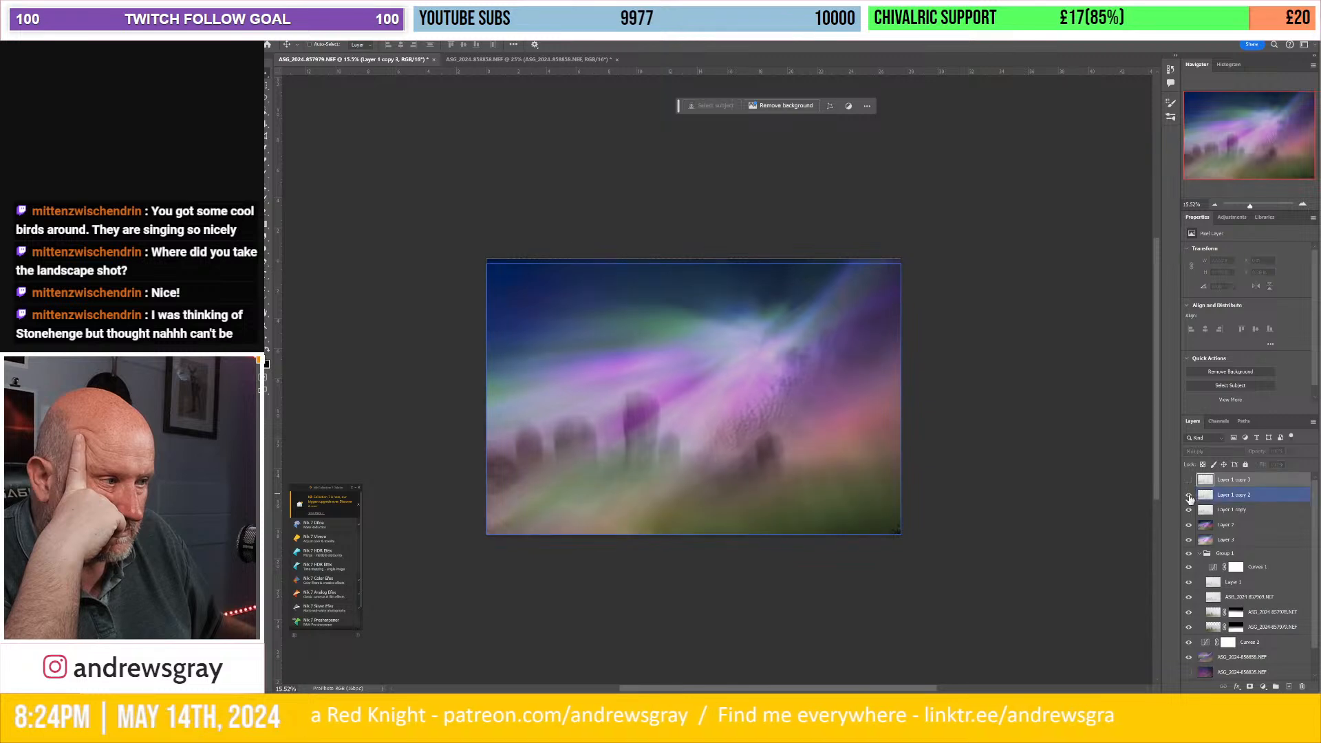
click(1189, 495)
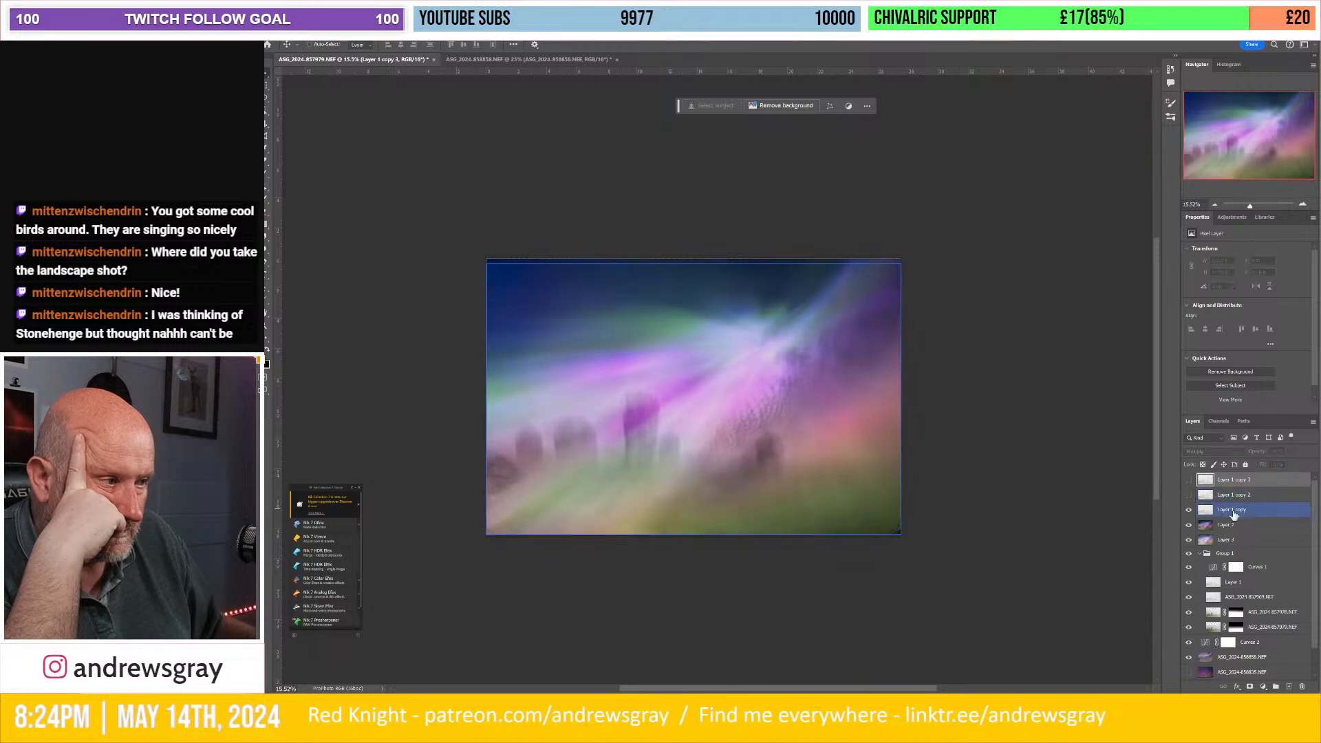
click(1190, 511)
click(1189, 511)
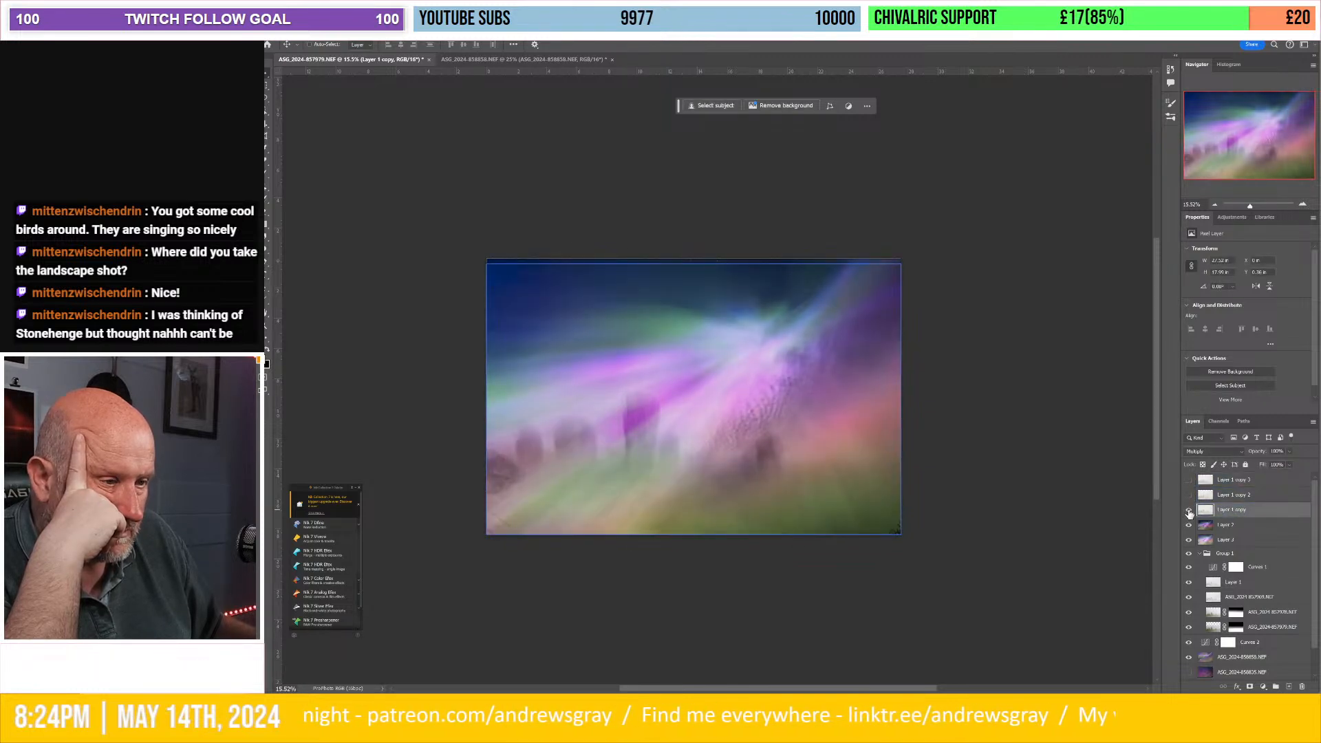
click(1189, 496)
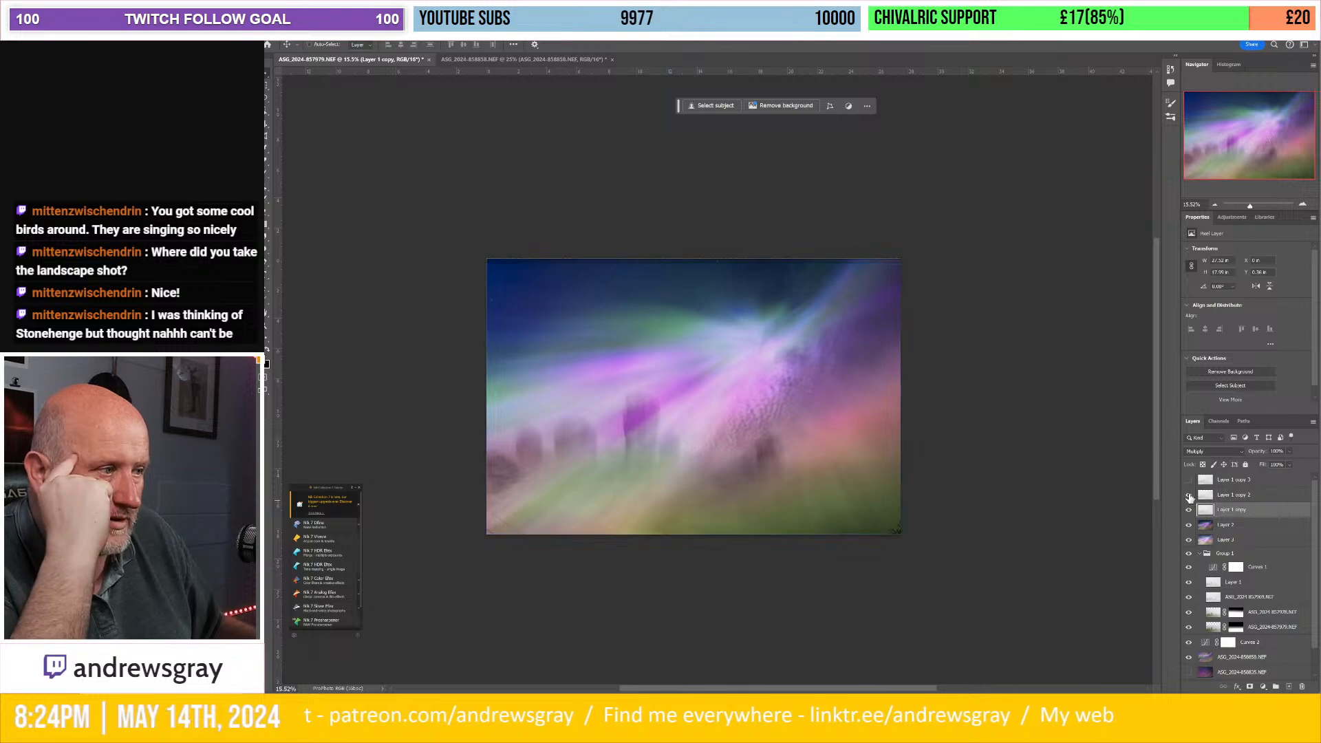
Create an automatic sky selection with Layer 1 copy 2 as the active layer
click(1232, 497)
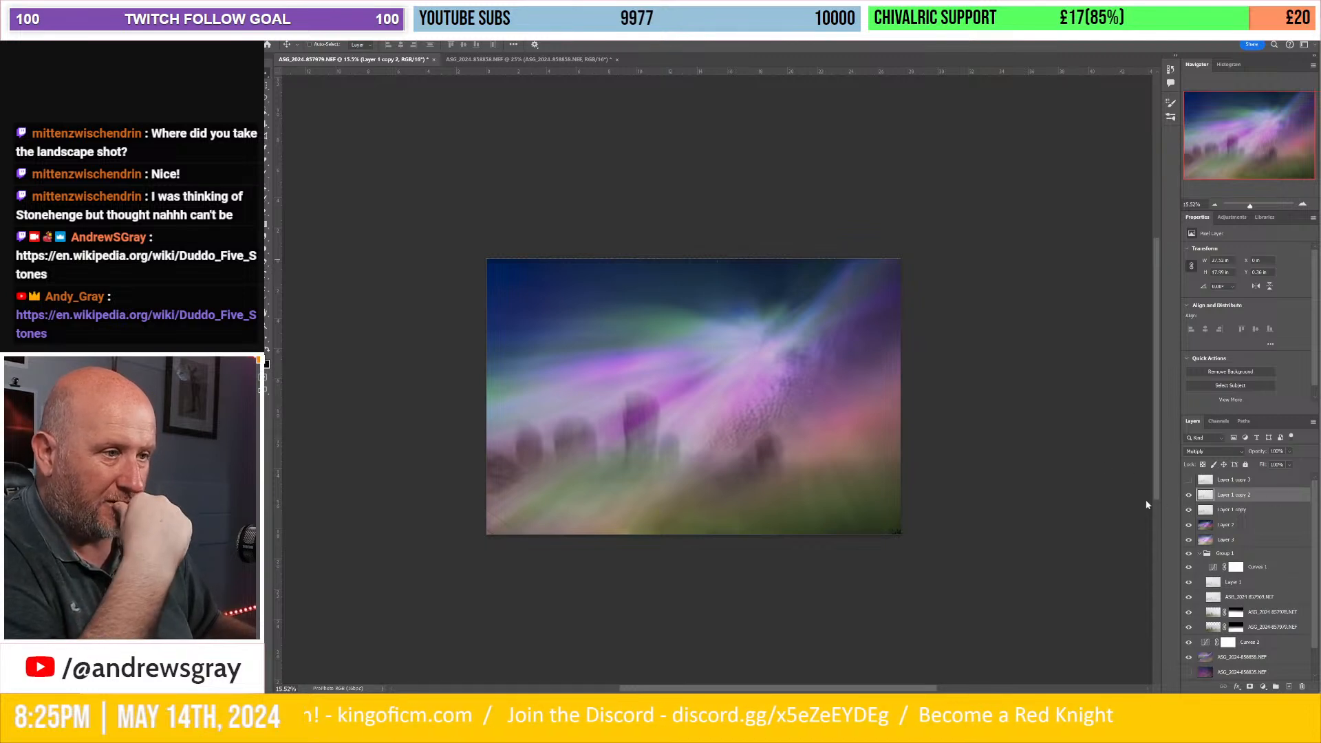
click(366, 30)
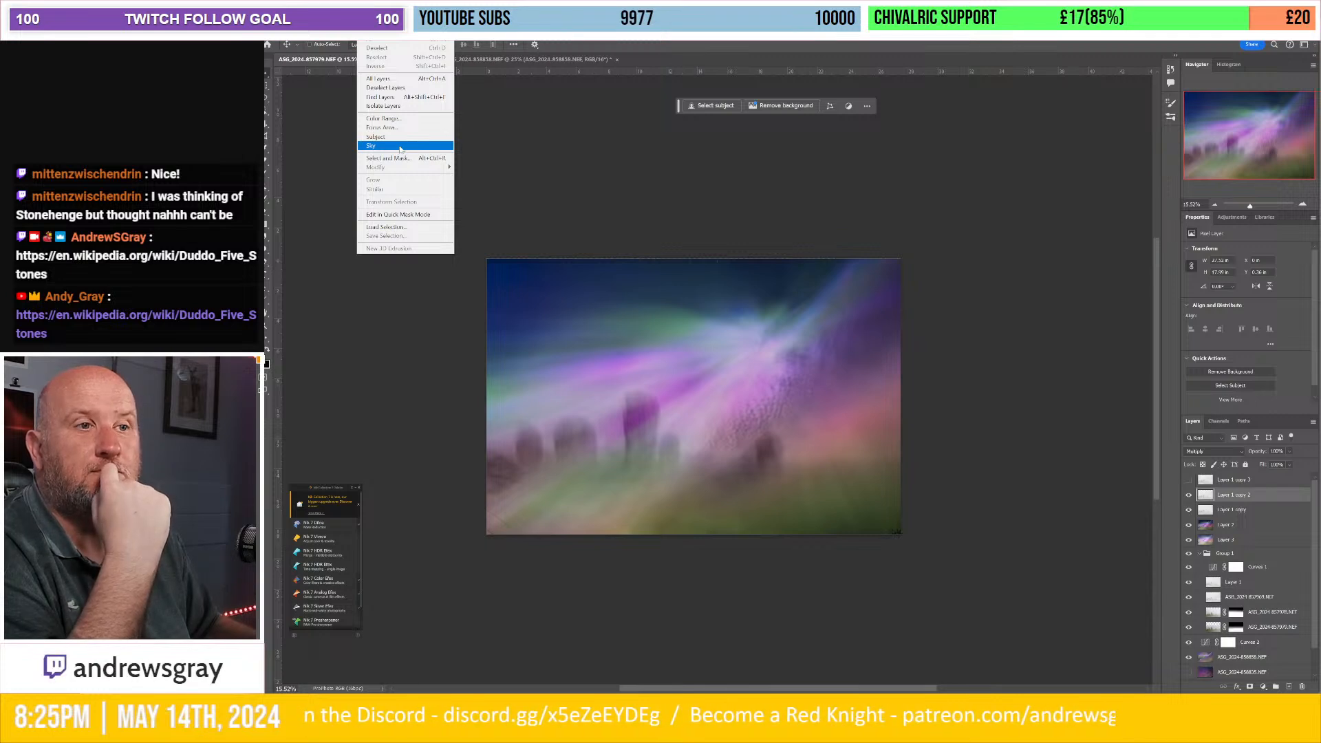
click(400, 150)
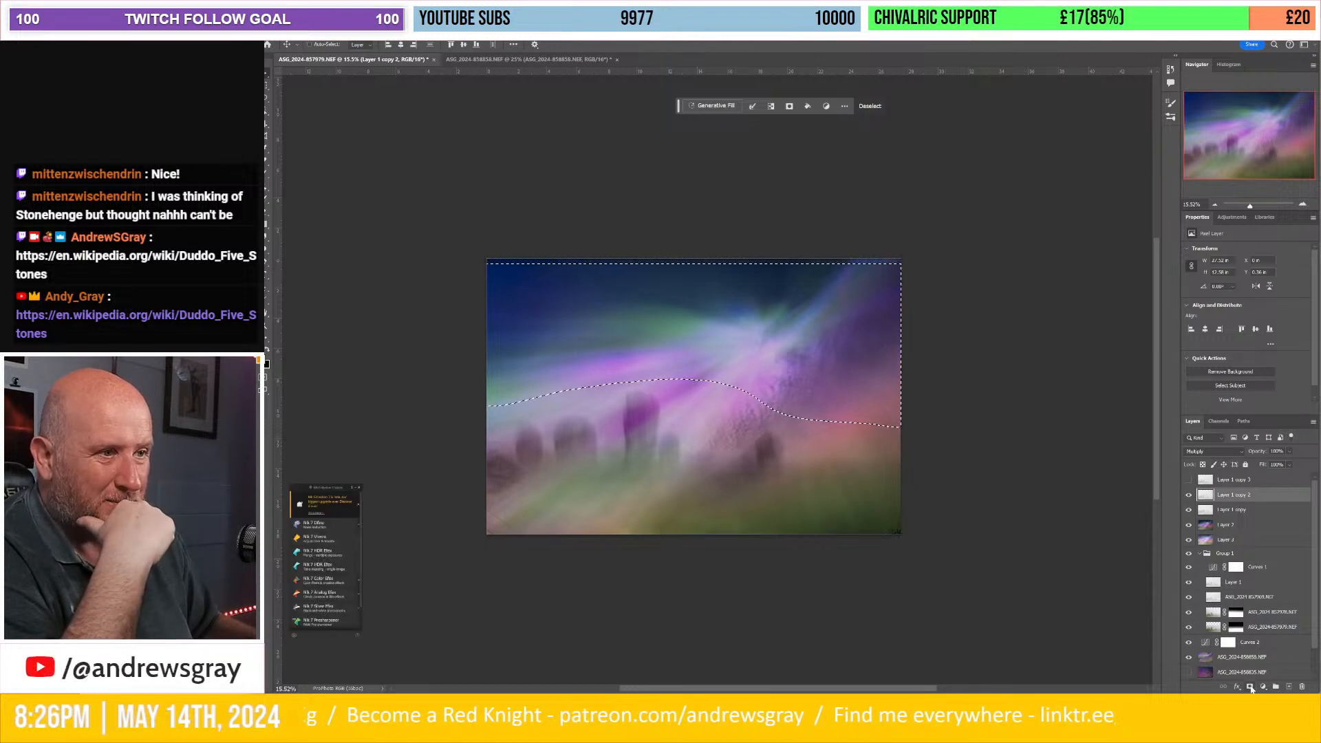
Try masking Layer 1 copy 2 with the sky selection, check its effect, and invert the mask
mouse_move(1250, 687)
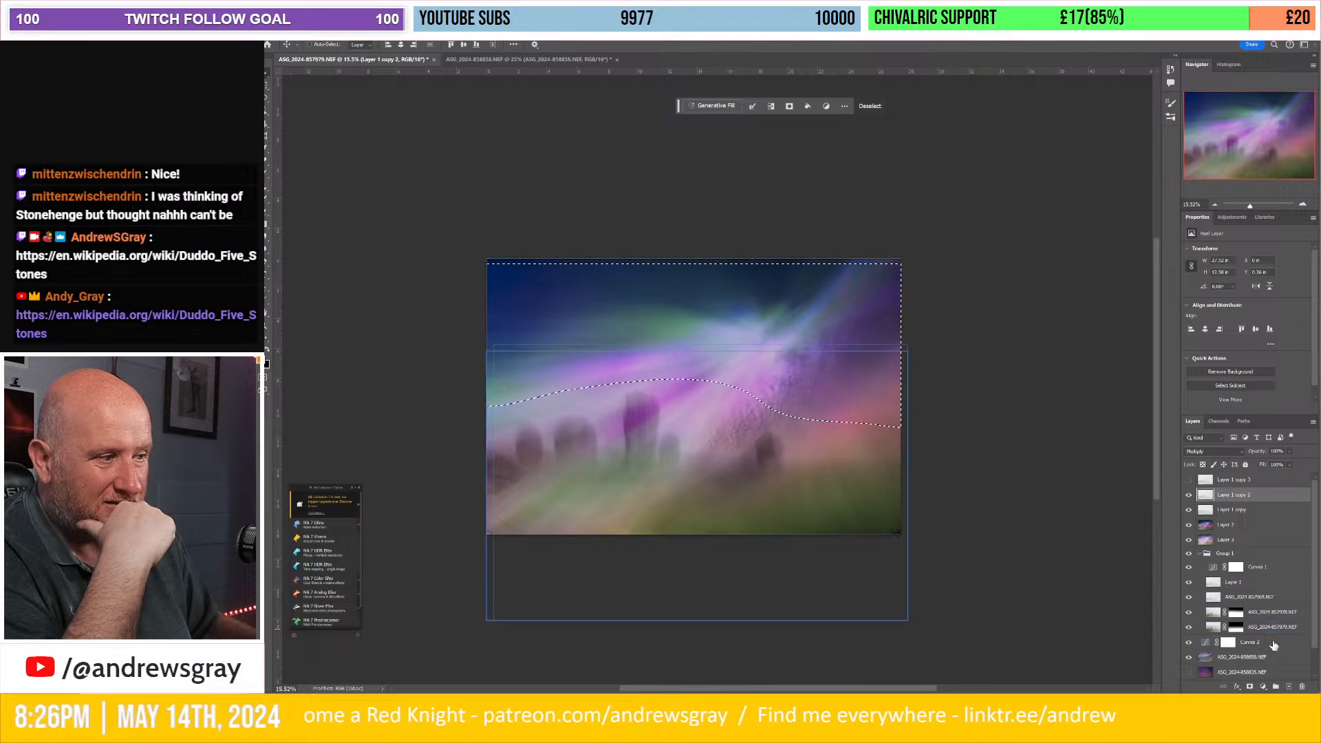
click(1250, 686)
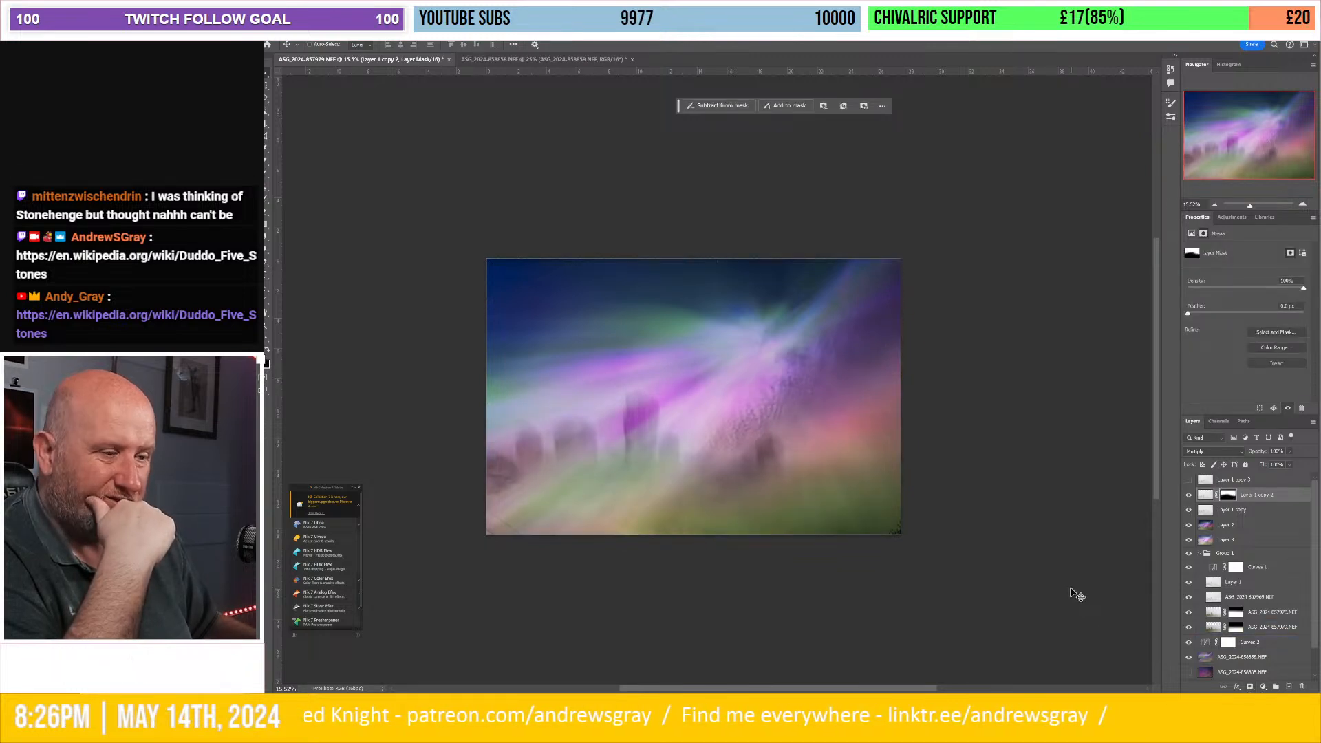
click(1189, 496)
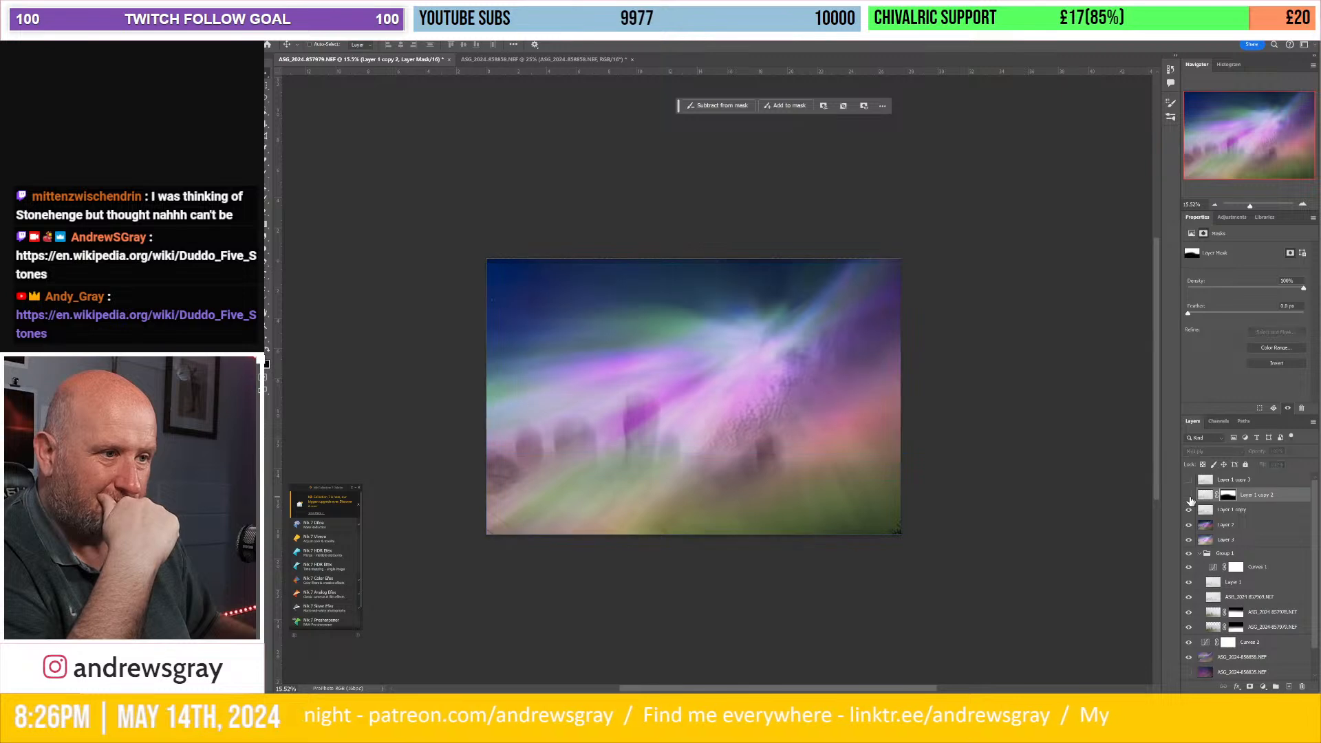
click(1190, 496)
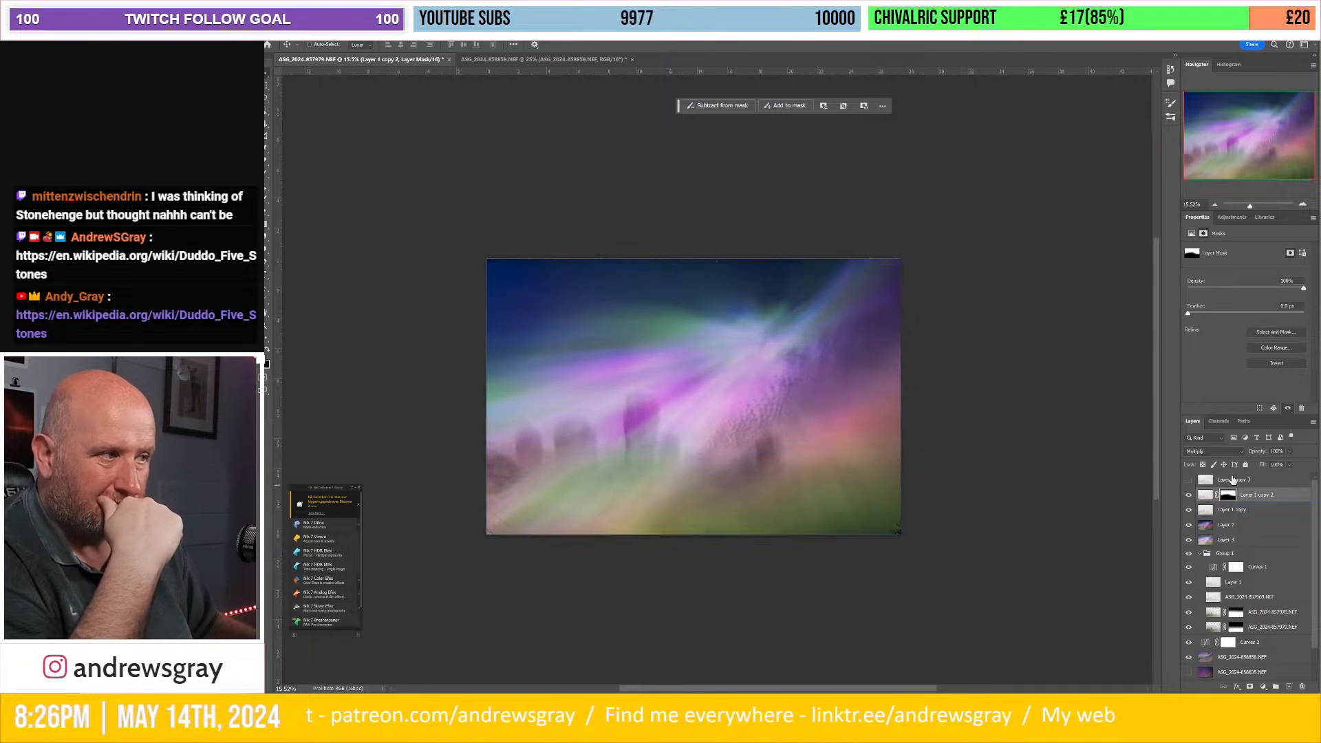
click(1280, 365)
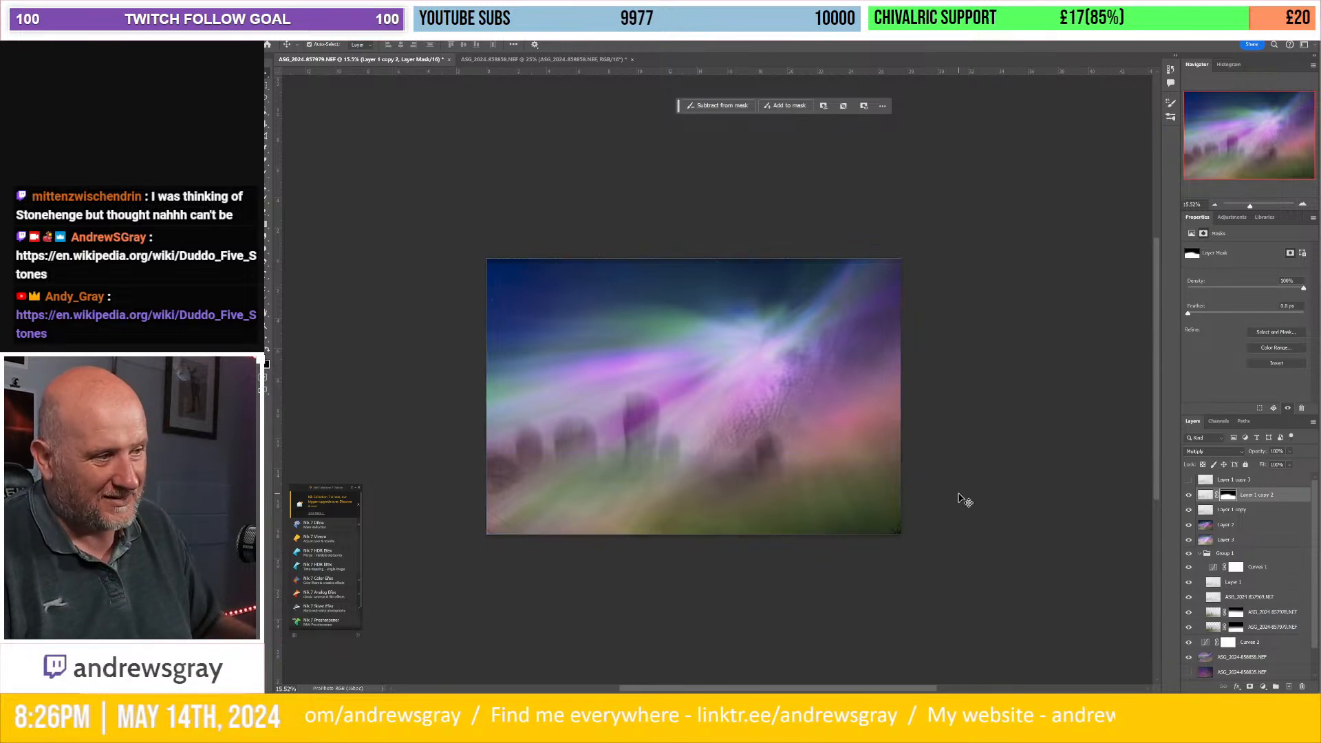
Compare the image with and without masked Layer 1 copy 2, and undo back to the unmasked layer with the sky selection
key(ctrl+comma)
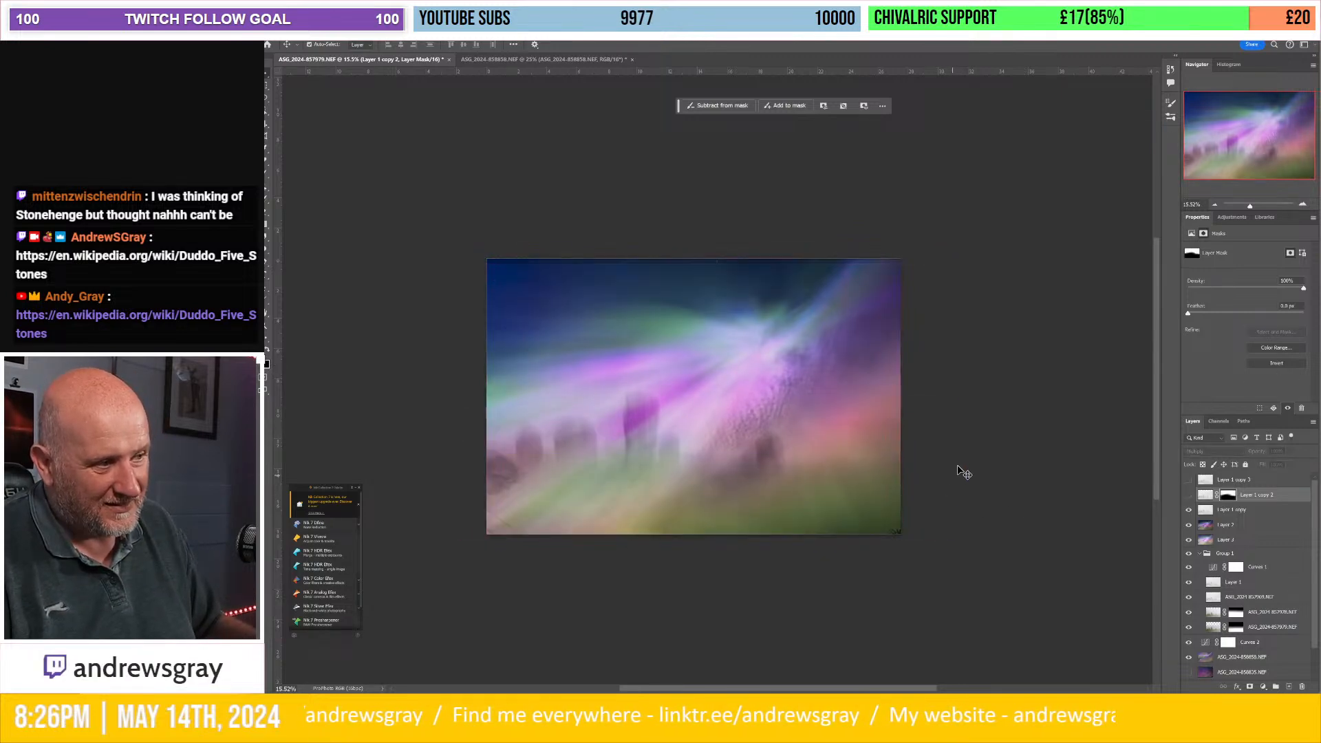
key(ctrl+comma)
key(ctrl+z)
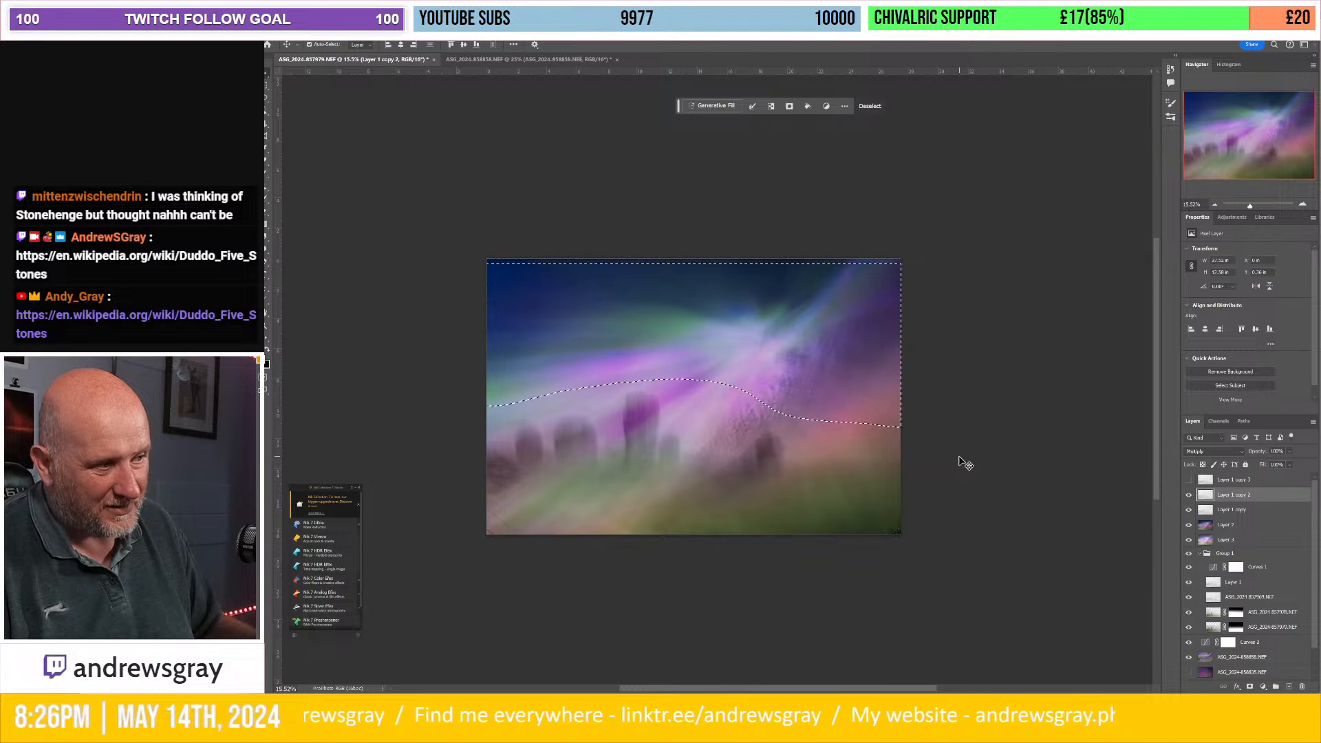
Clear the sky selection and switch to the Rectangular Marquee tool
key(ctrl+d)
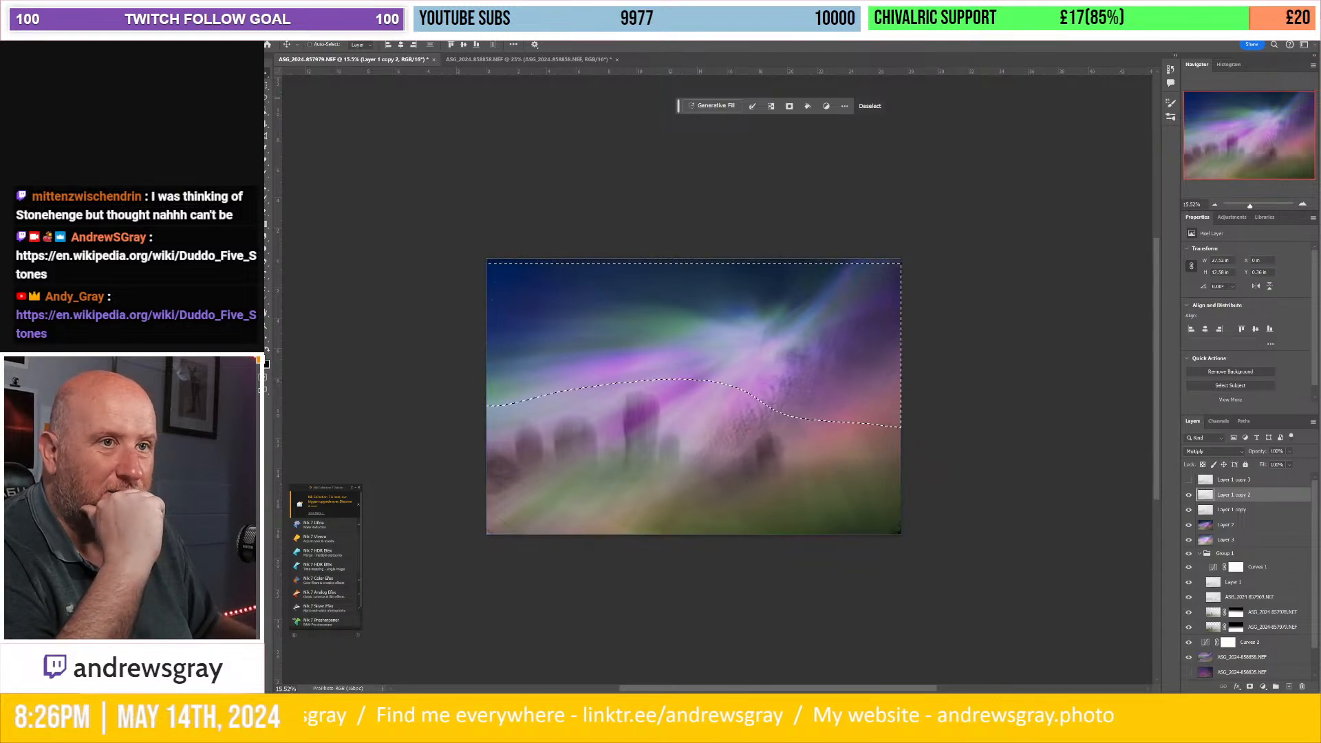
key(m)
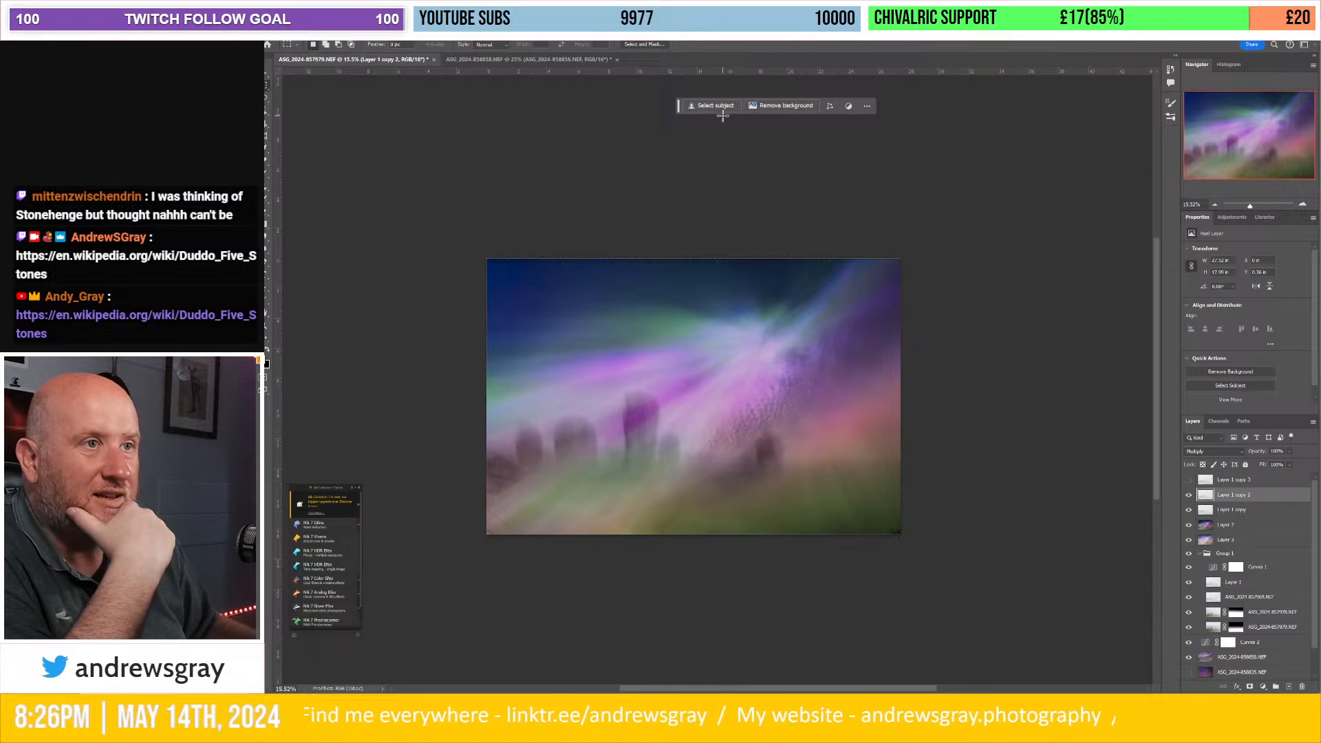
click(367, 31)
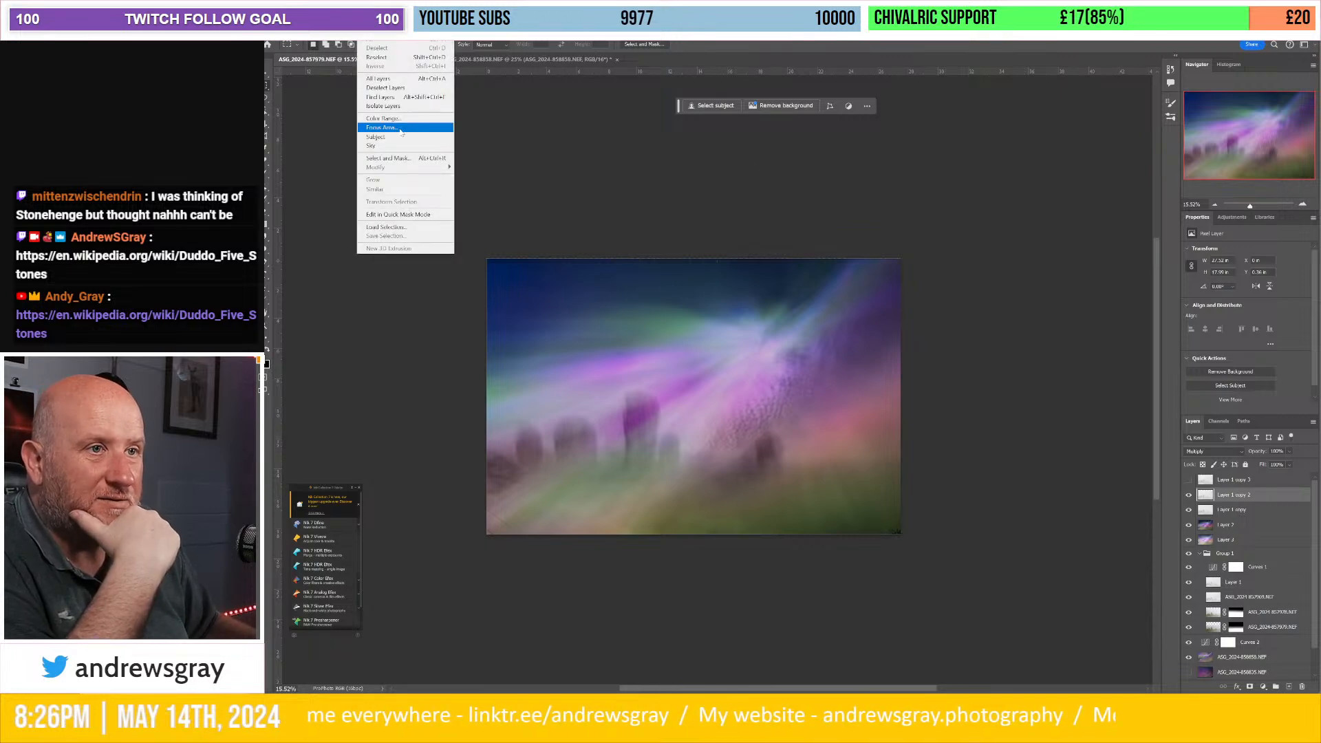
click(383, 118)
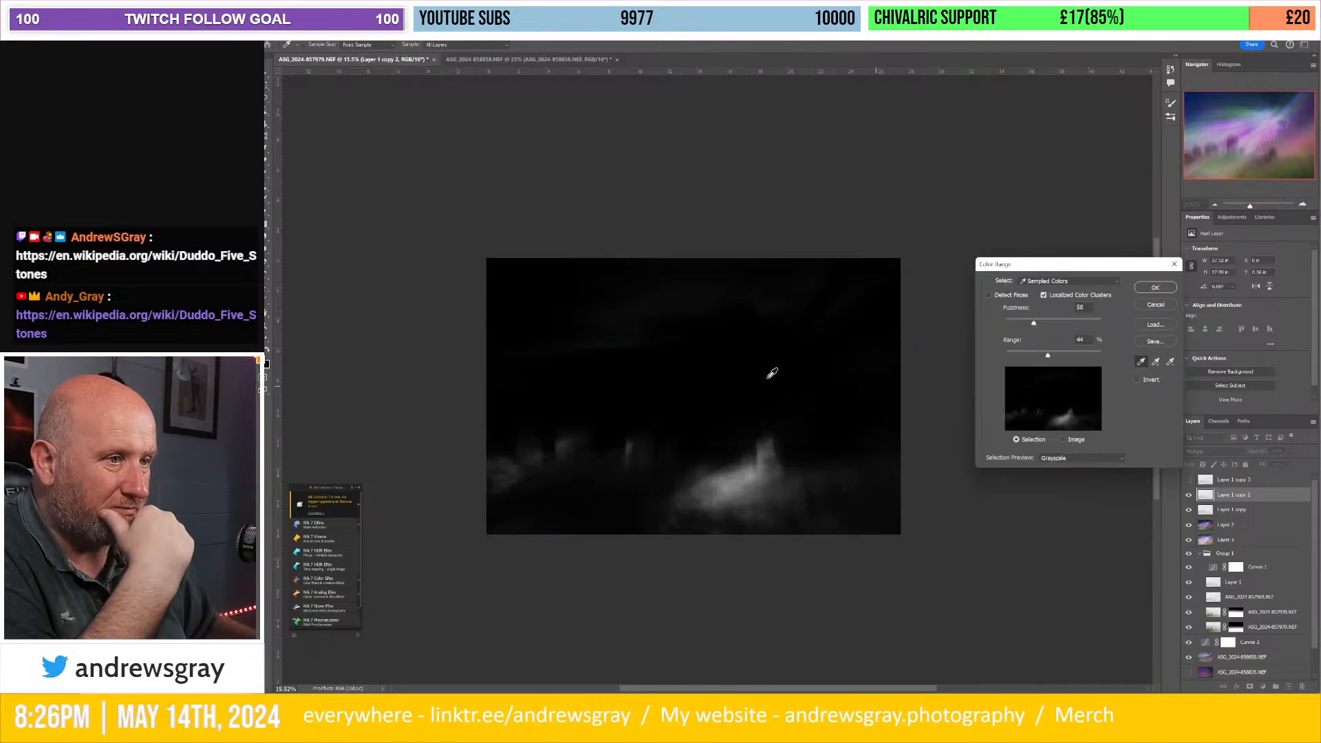
click(685, 370)
click(667, 355)
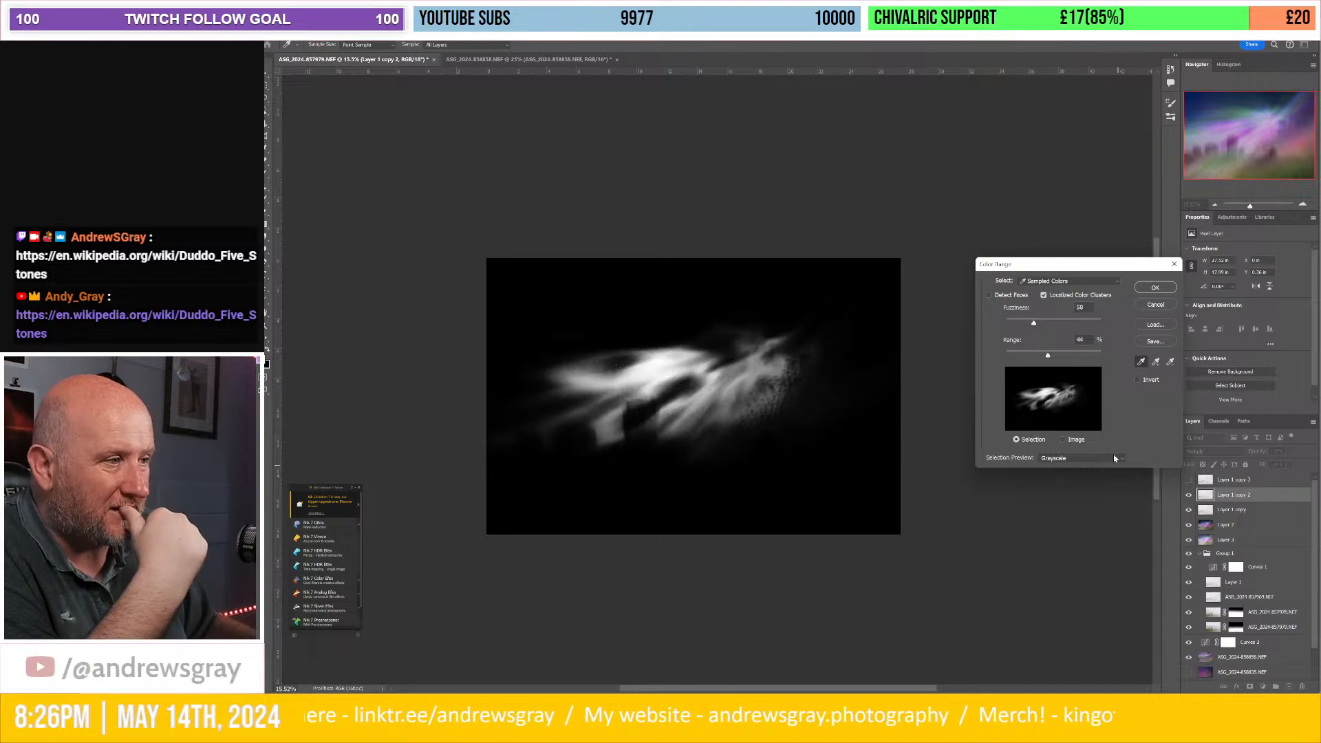
click(1155, 304)
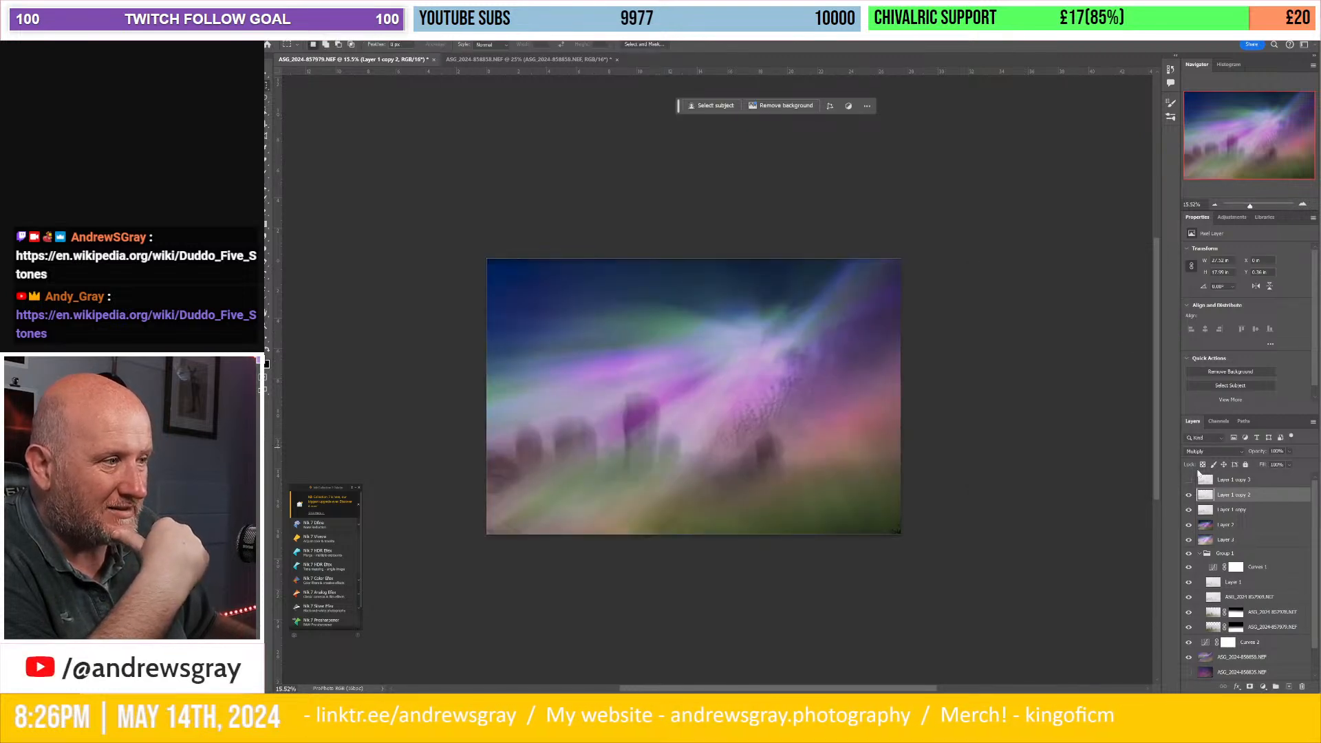
click(370, 33)
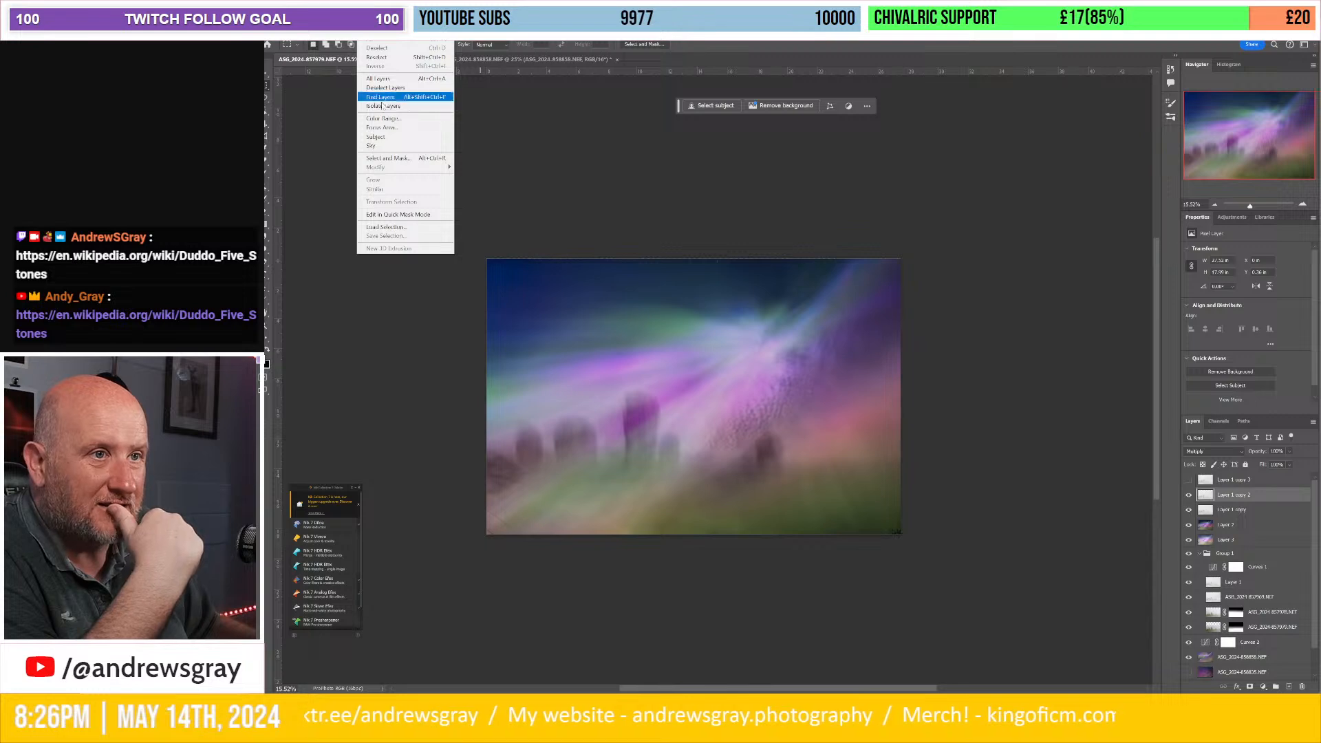
click(384, 119)
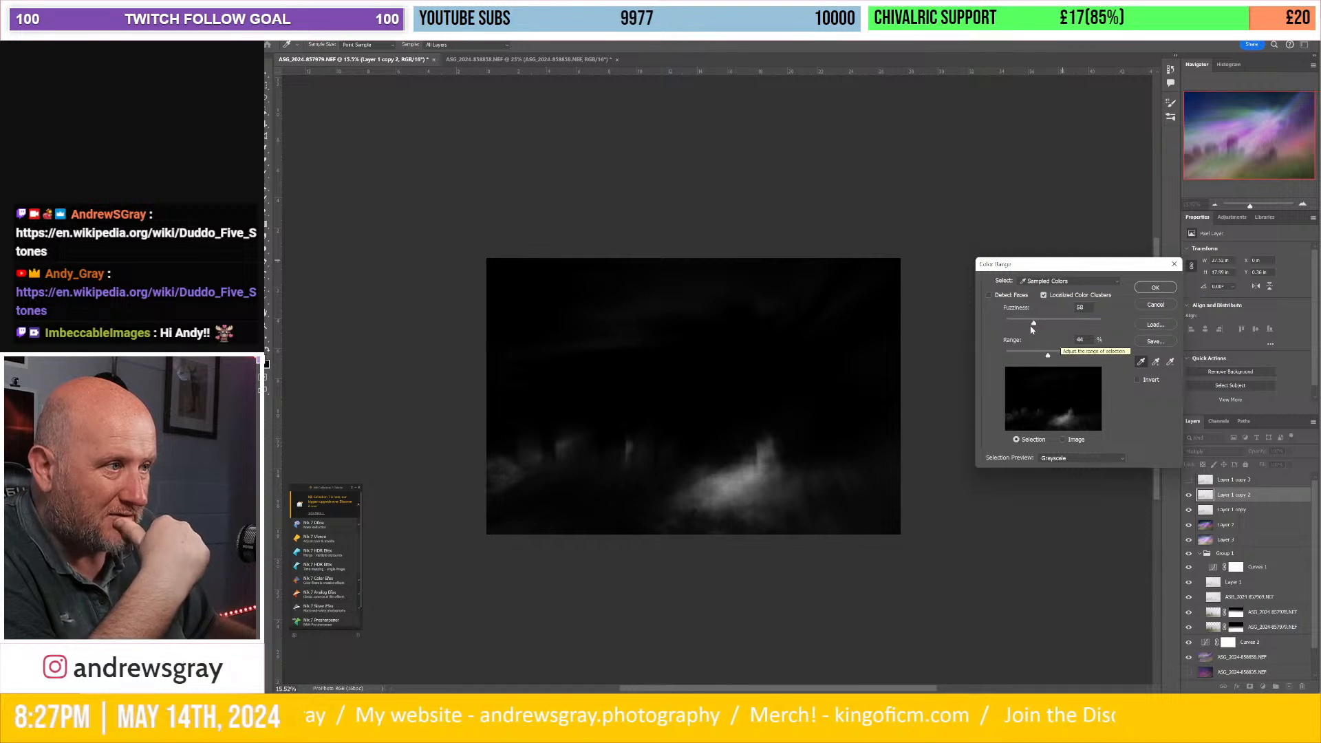
click(1051, 283)
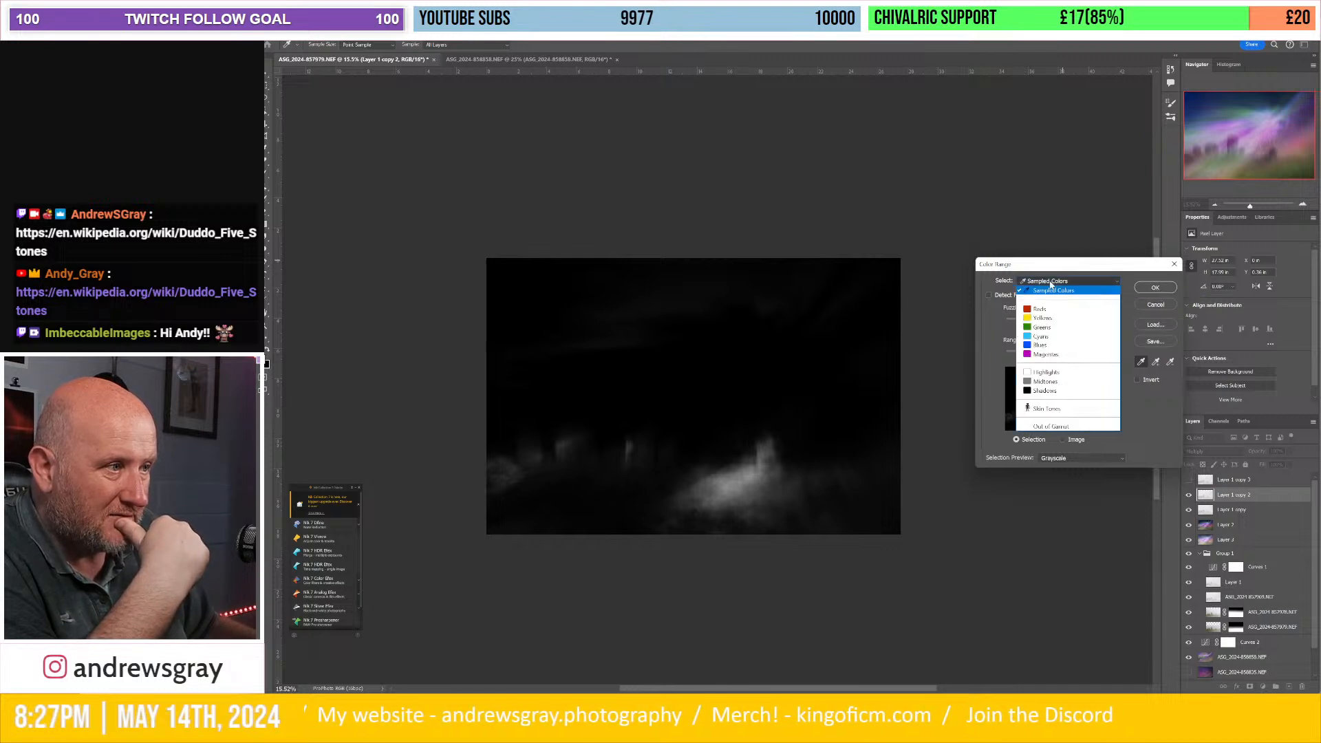
click(1050, 284)
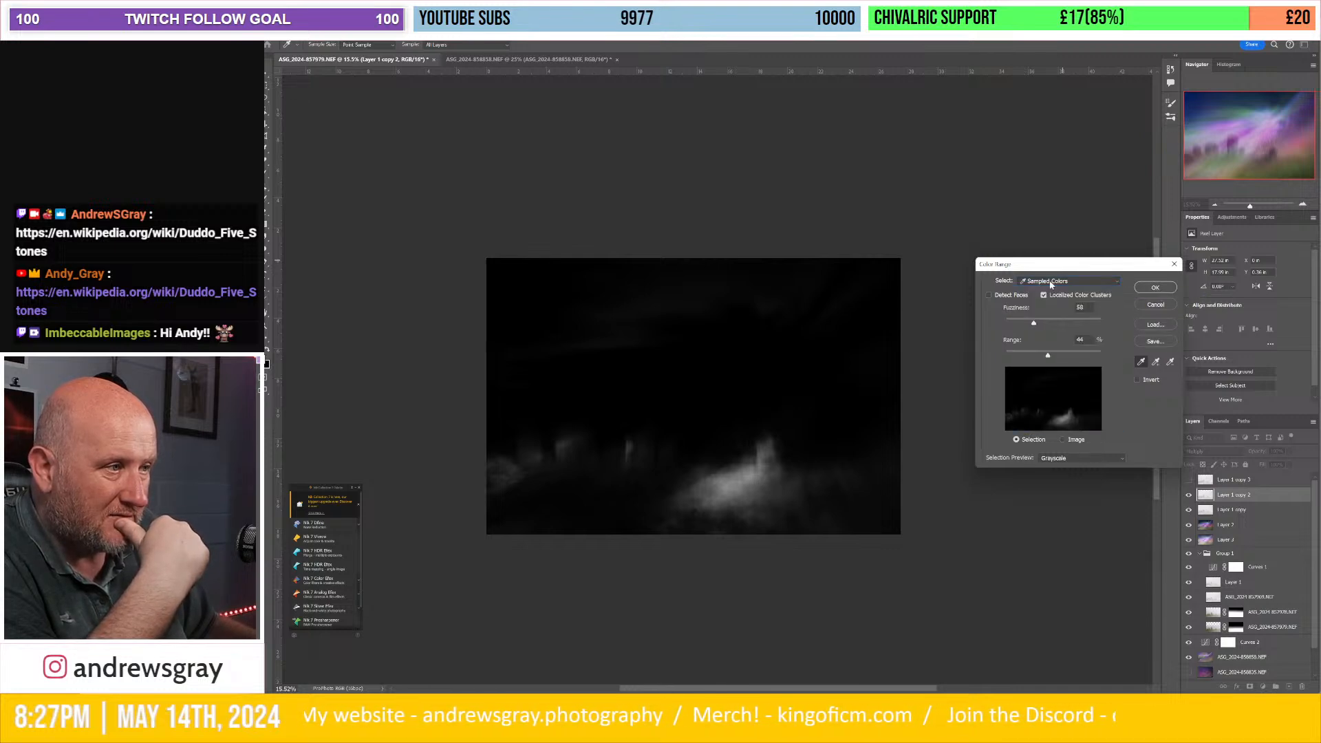
click(1157, 306)
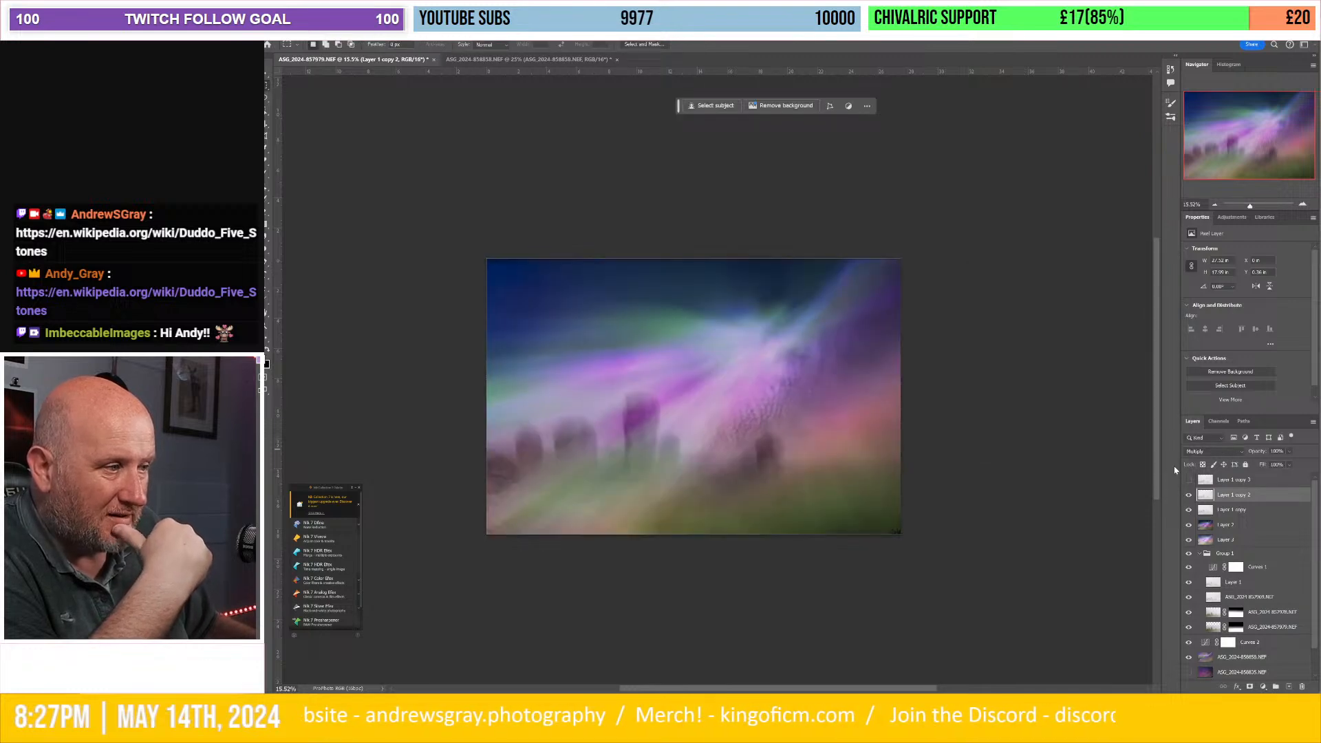
Hide Group 1, Layer 2 and Layer 3 in the layer stack
click(1245, 510)
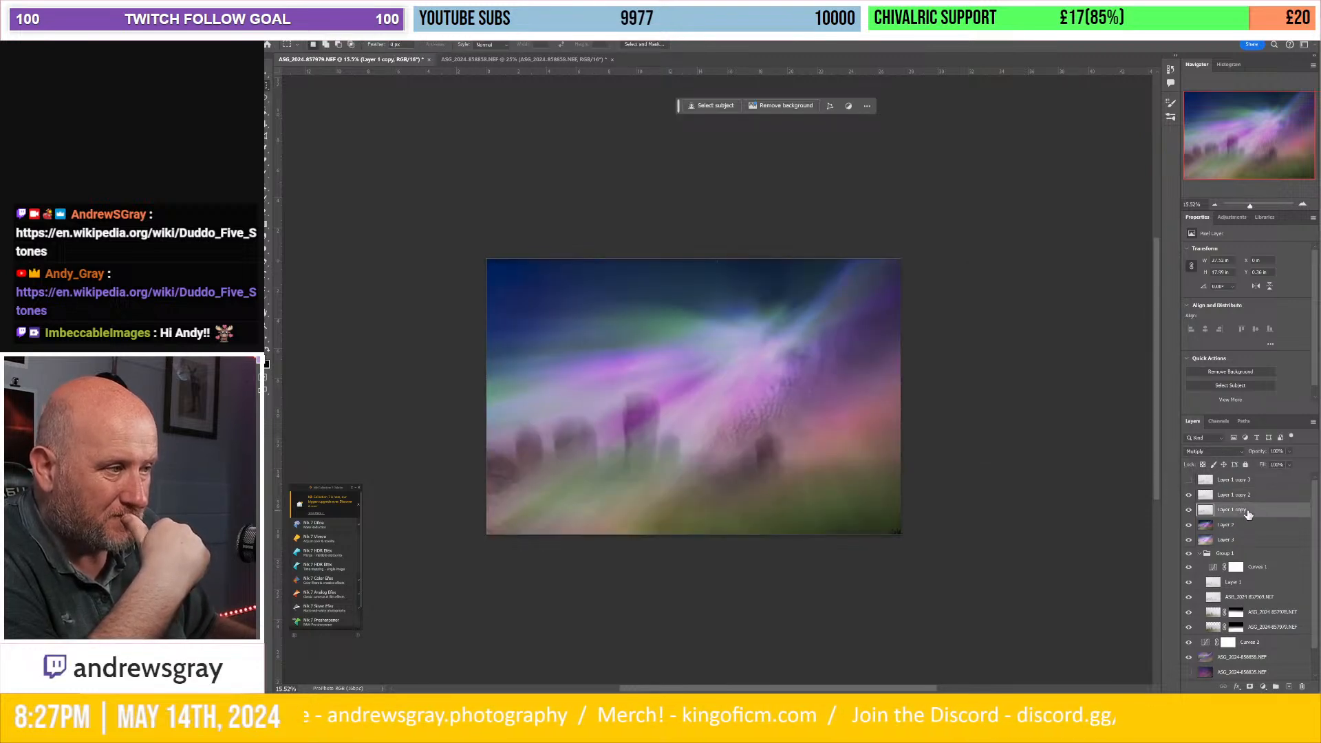
scroll(1248, 554, down, 2)
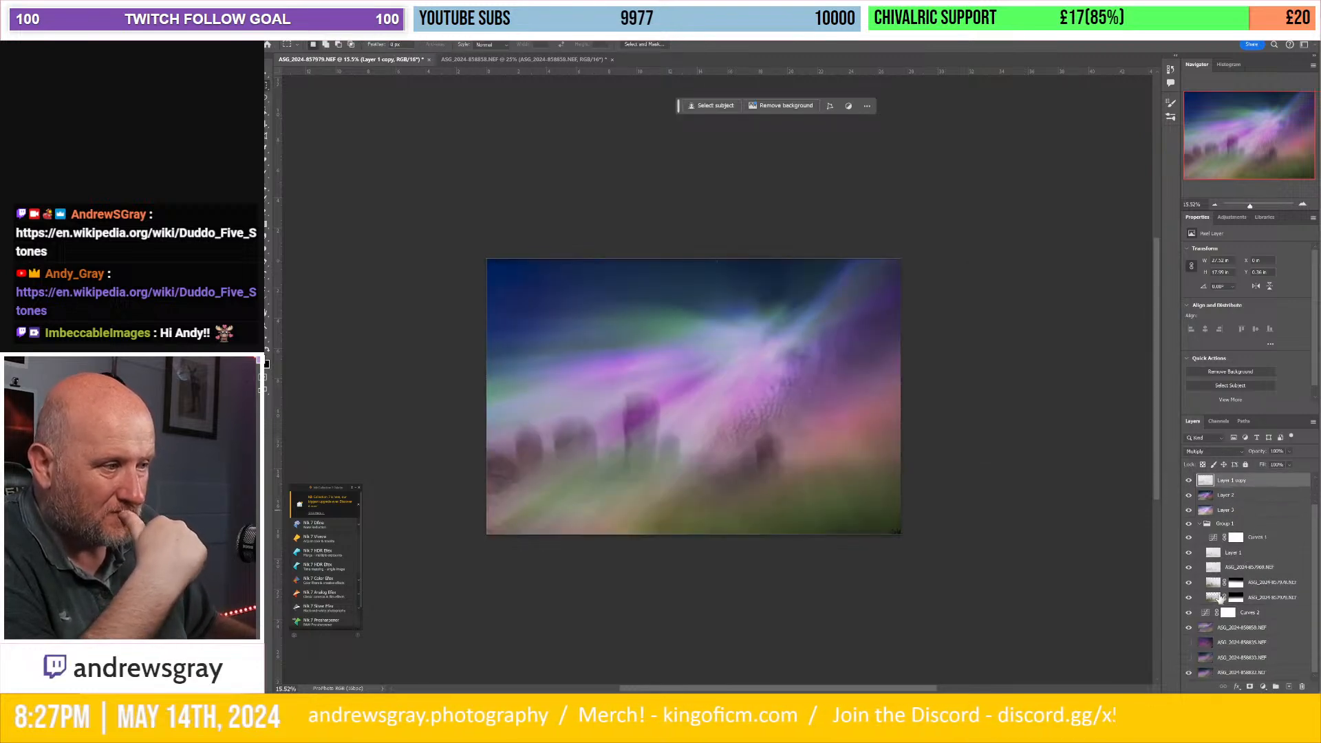
shift+click(1227, 672)
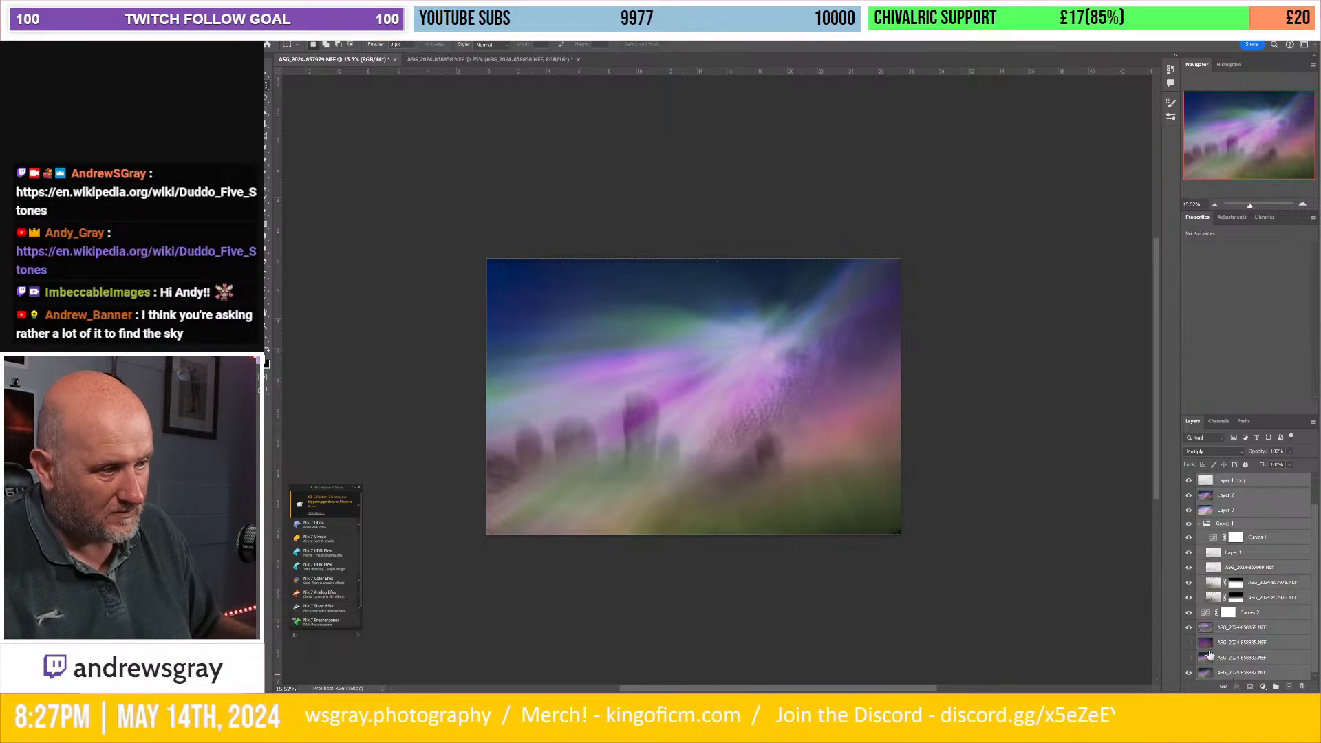
click(1191, 629)
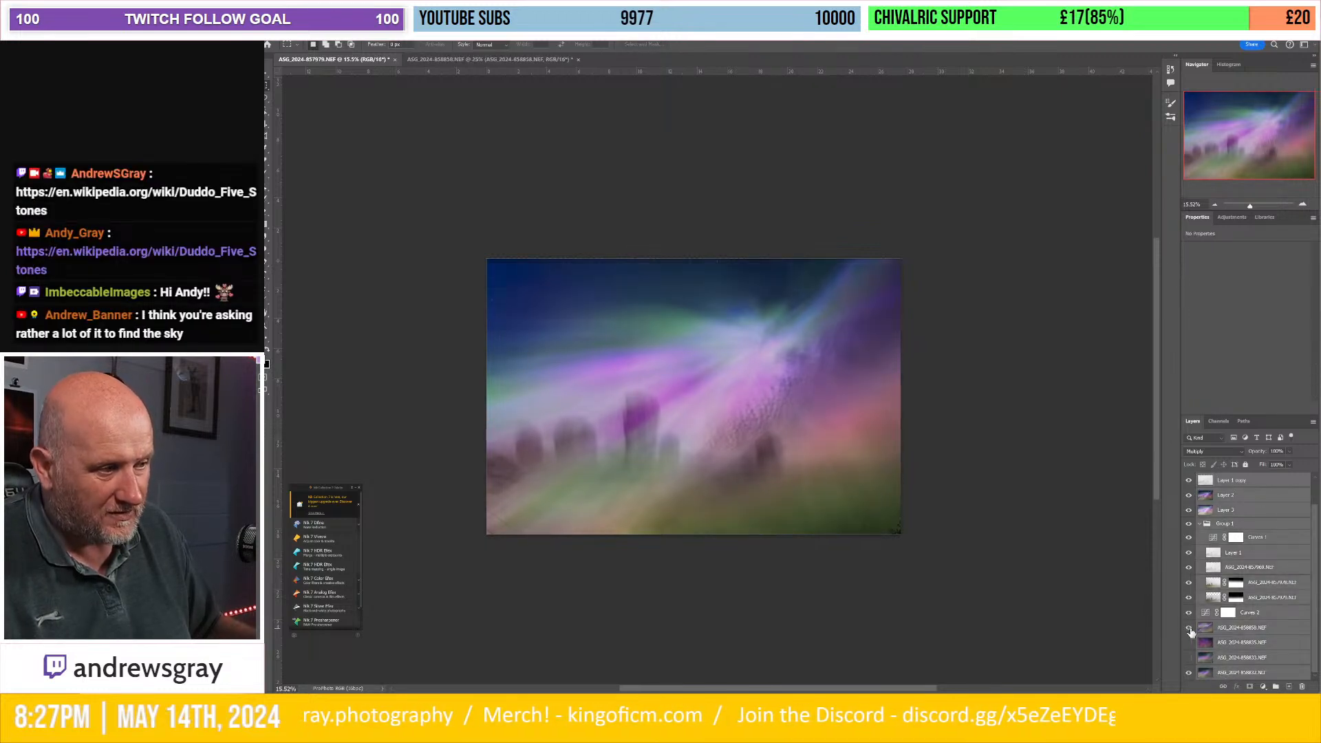
scroll(1263, 564, up, 2)
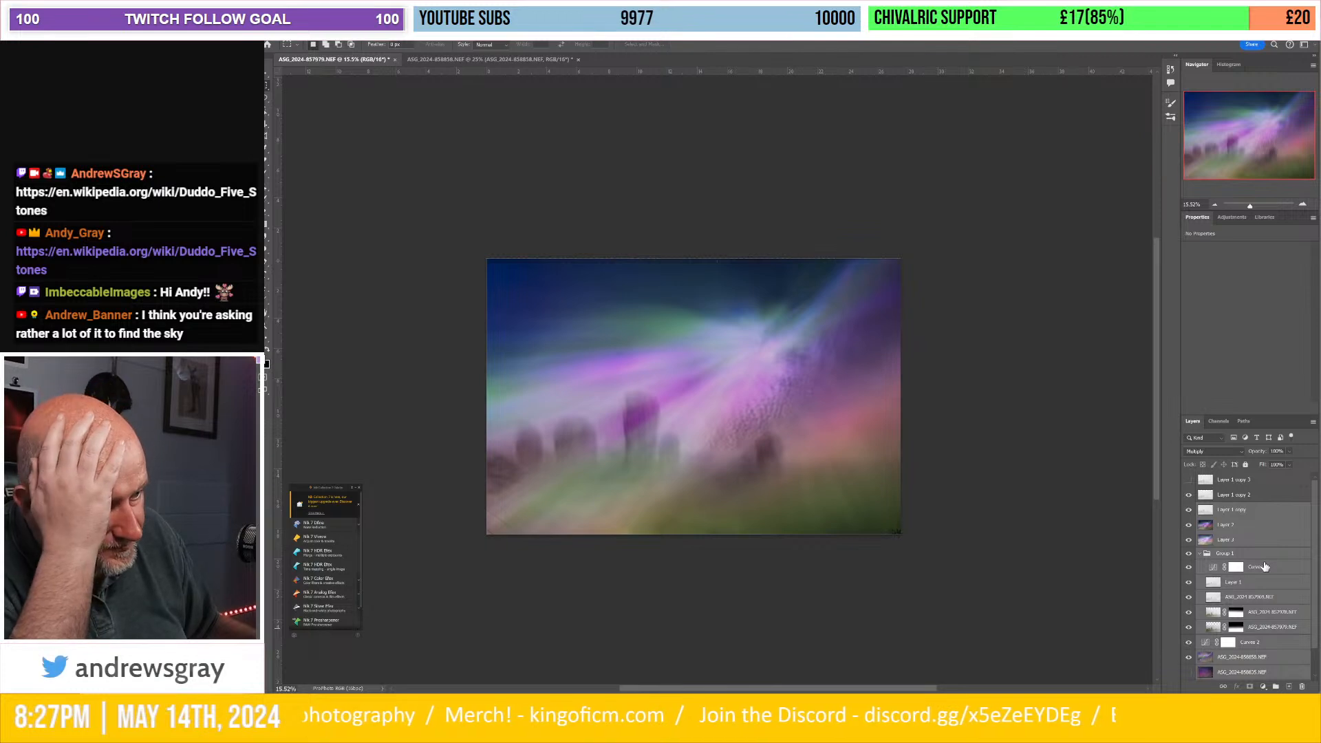
click(1190, 554)
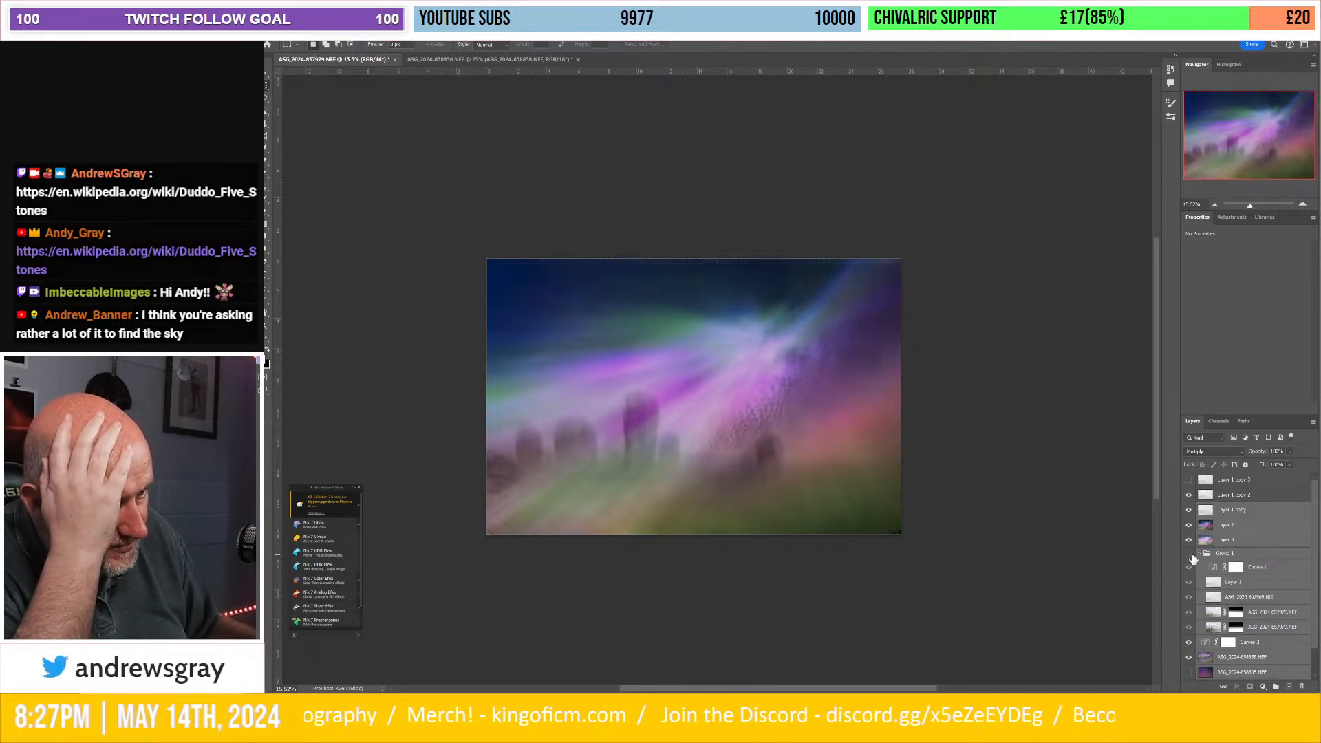
click(1191, 528)
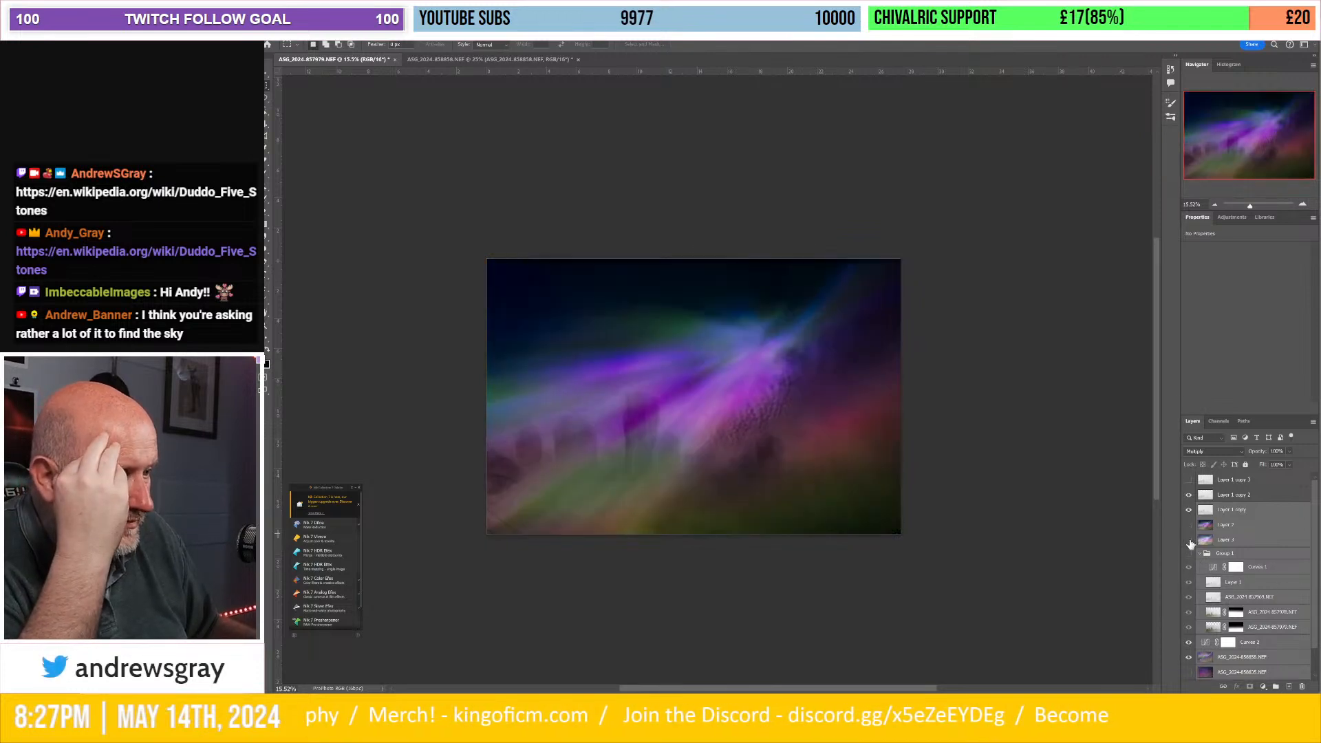
click(1191, 542)
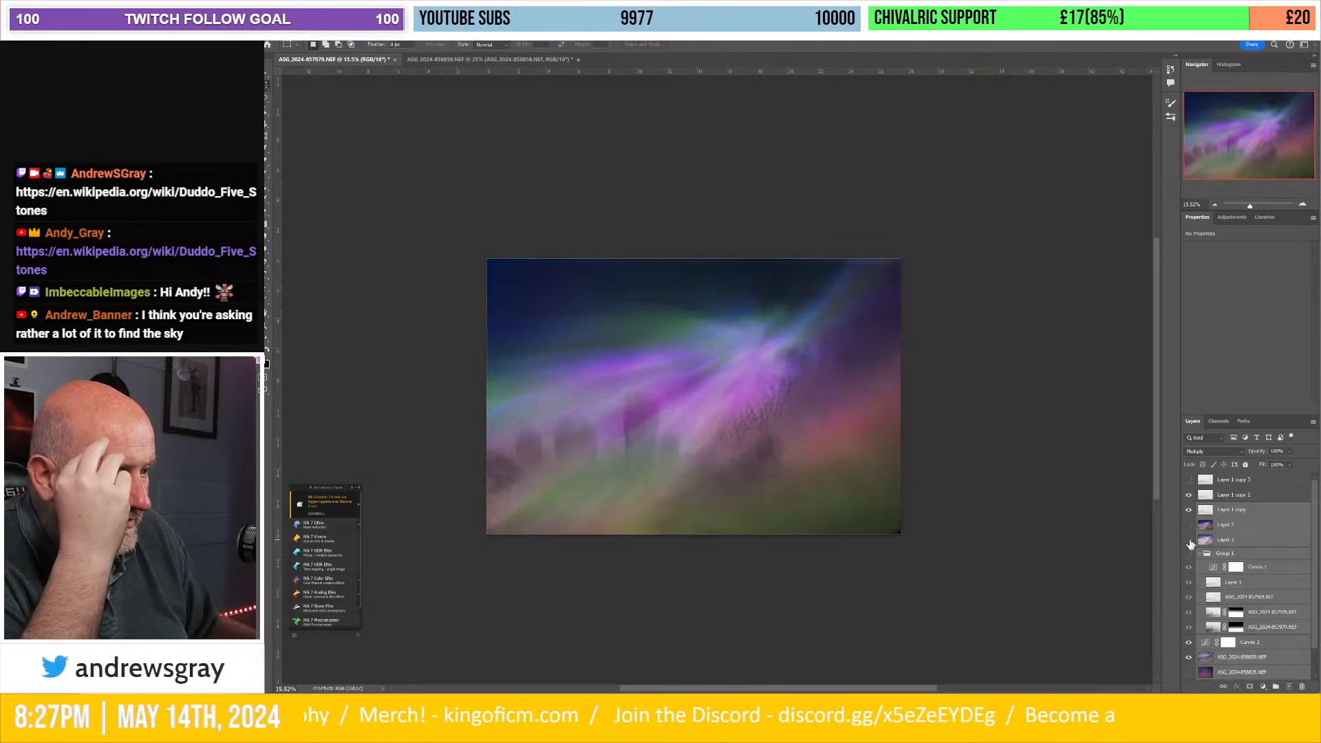
Isolate Layer 1 copy by hiding Layer 1 copy 2, and set its blend mode to Normal
click(1262, 516)
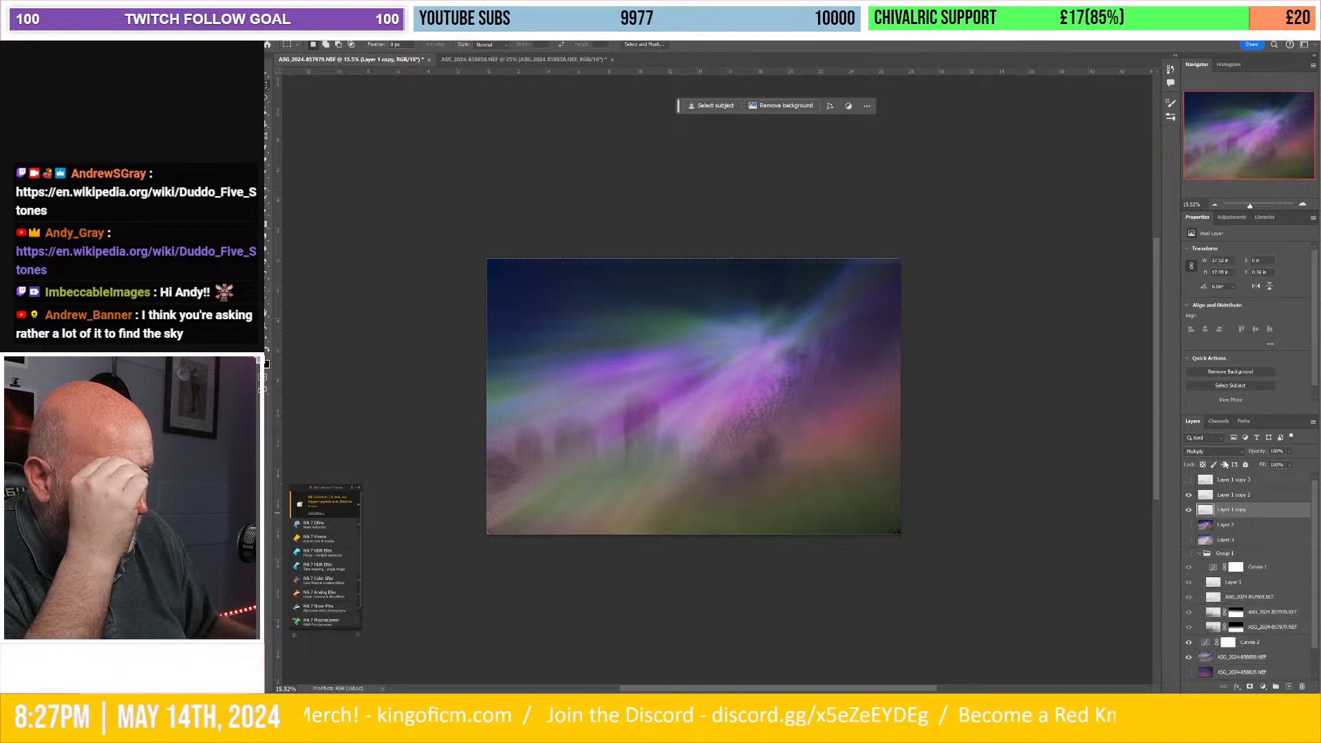
click(1189, 495)
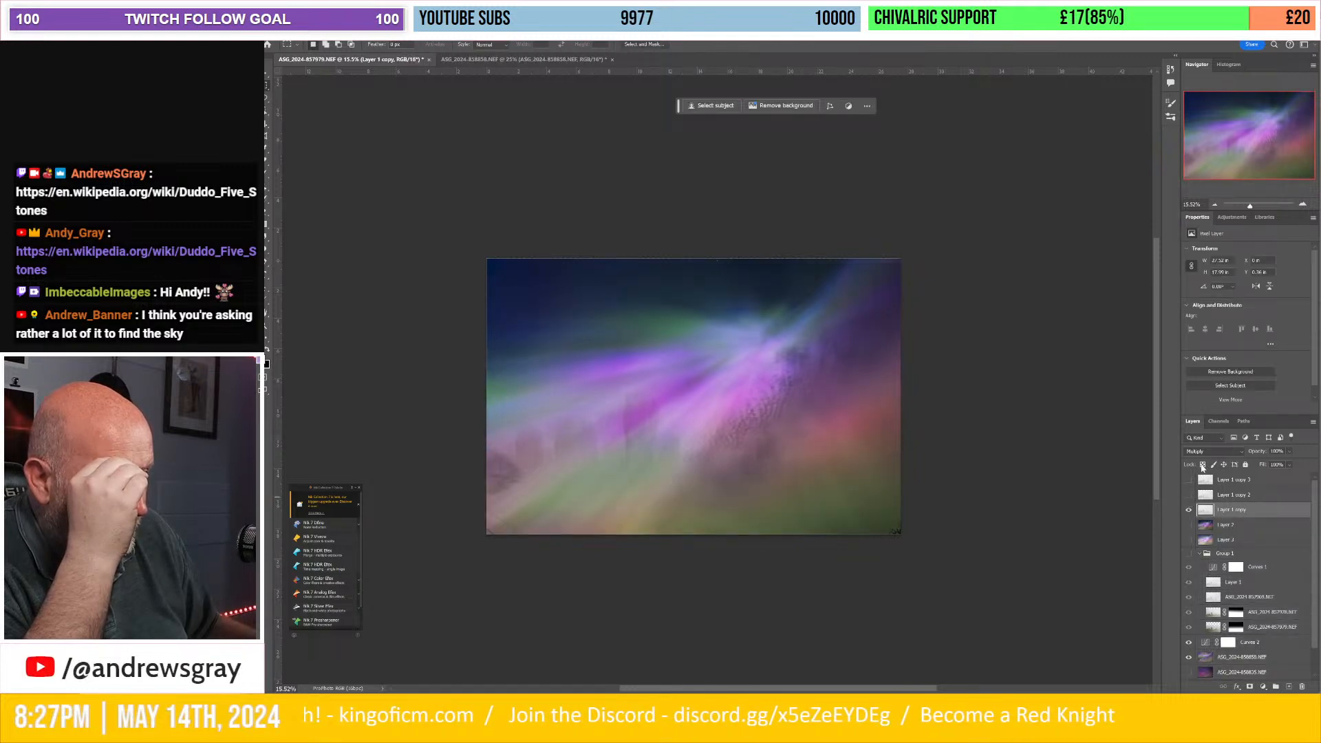
click(1221, 452)
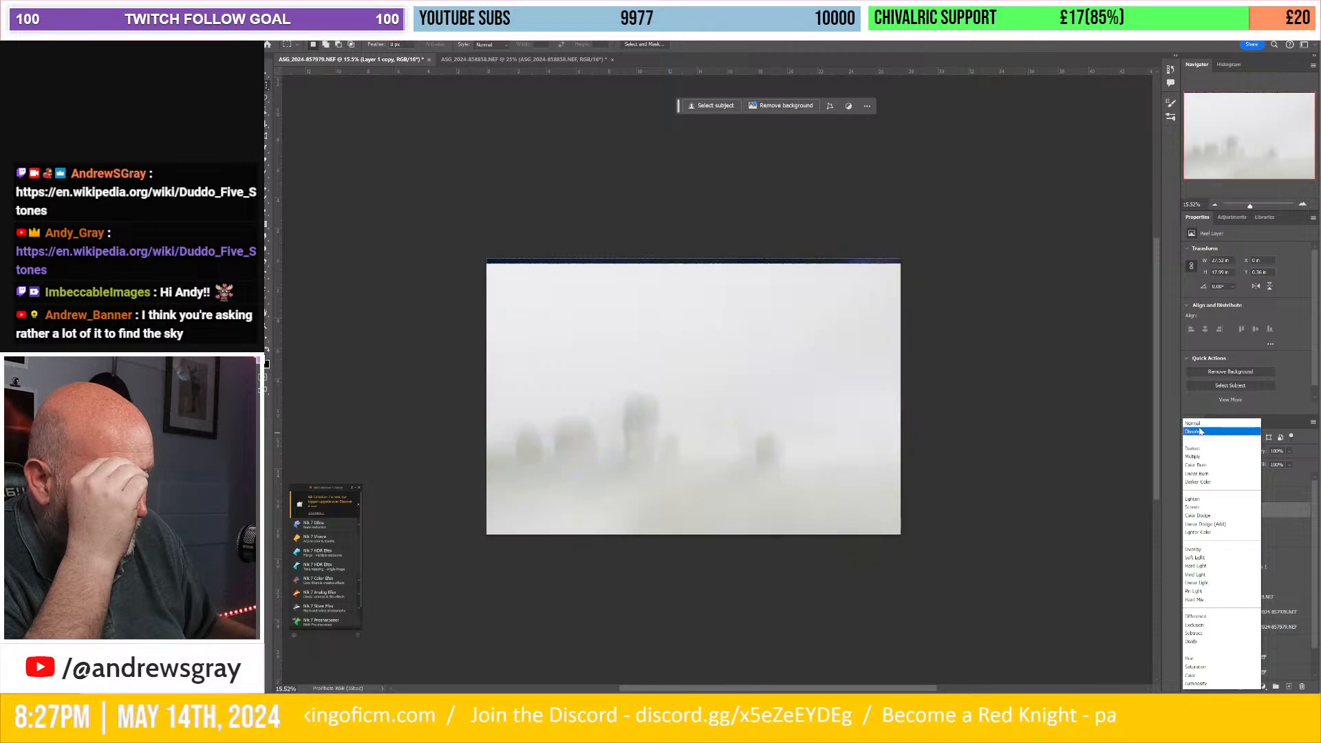
click(1201, 422)
Start a Color Range selection from the sky above the tall stone, with Range 79% and Fuzziness 52
click(370, 33)
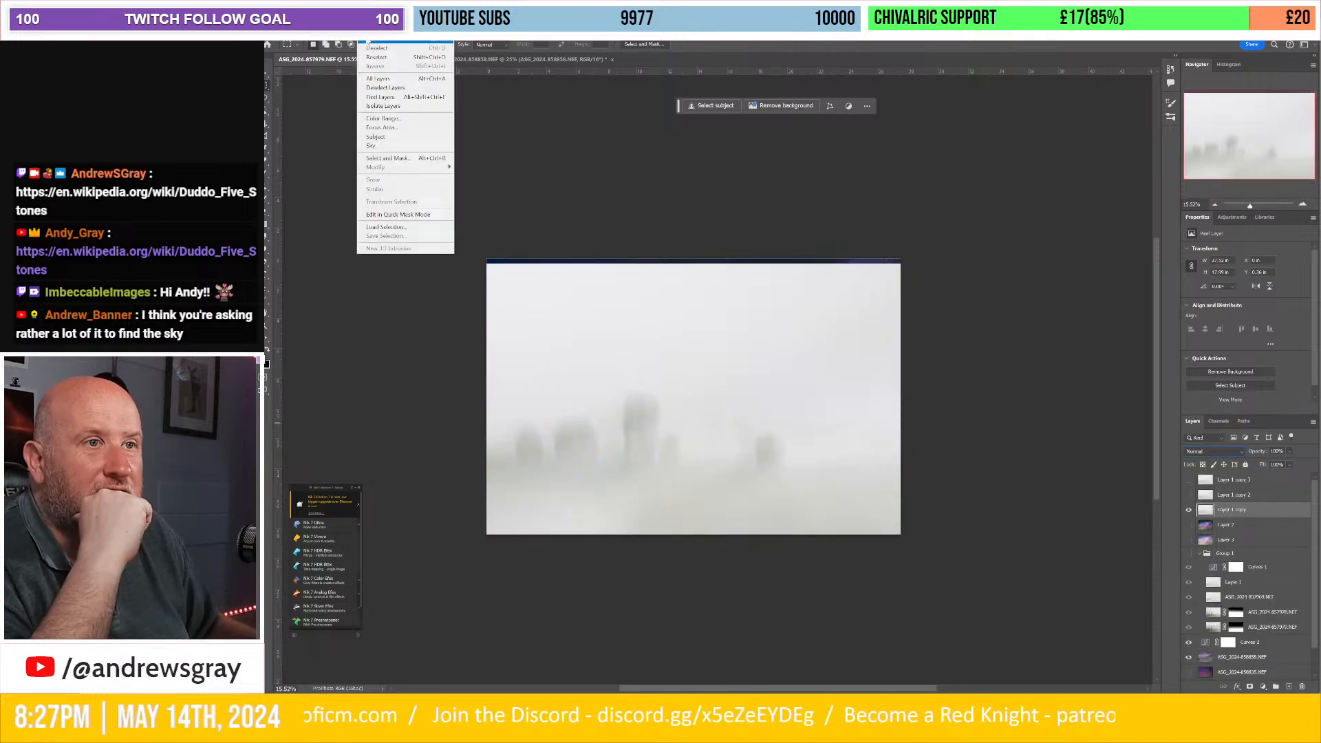
click(395, 119)
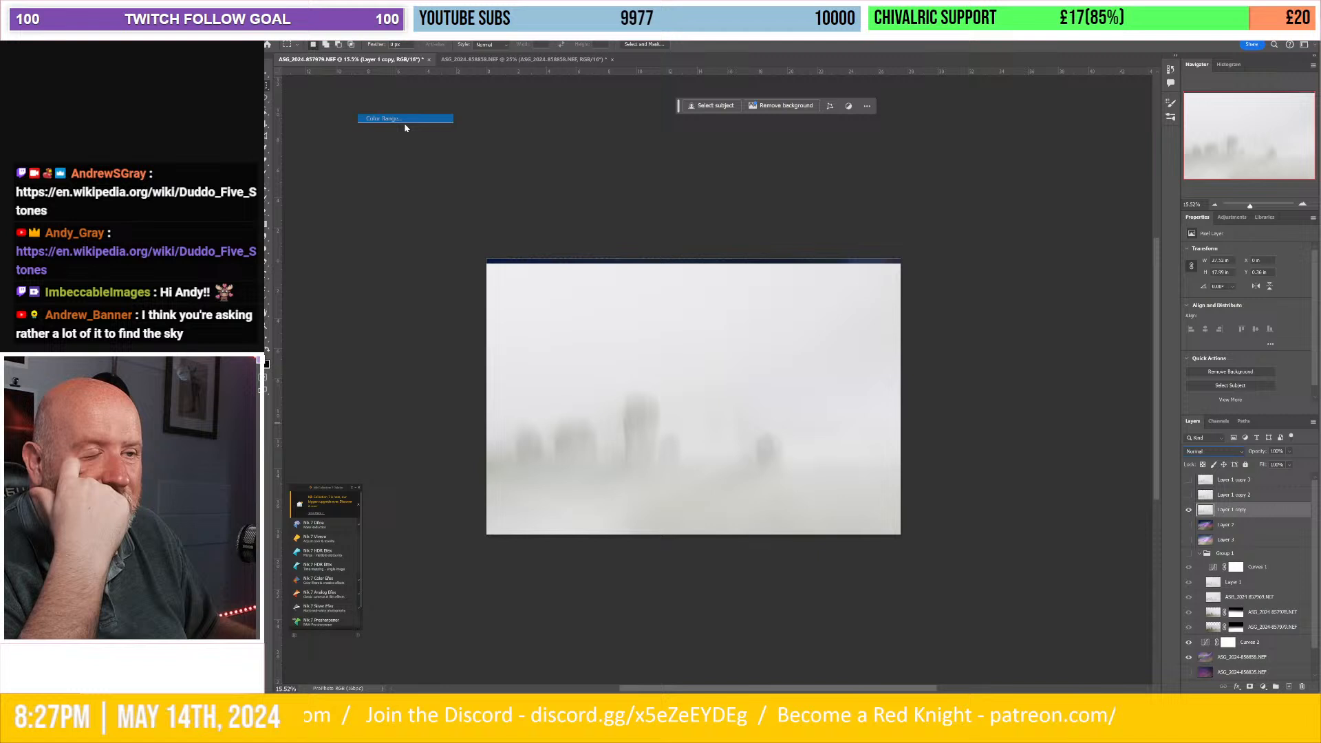
click(674, 350)
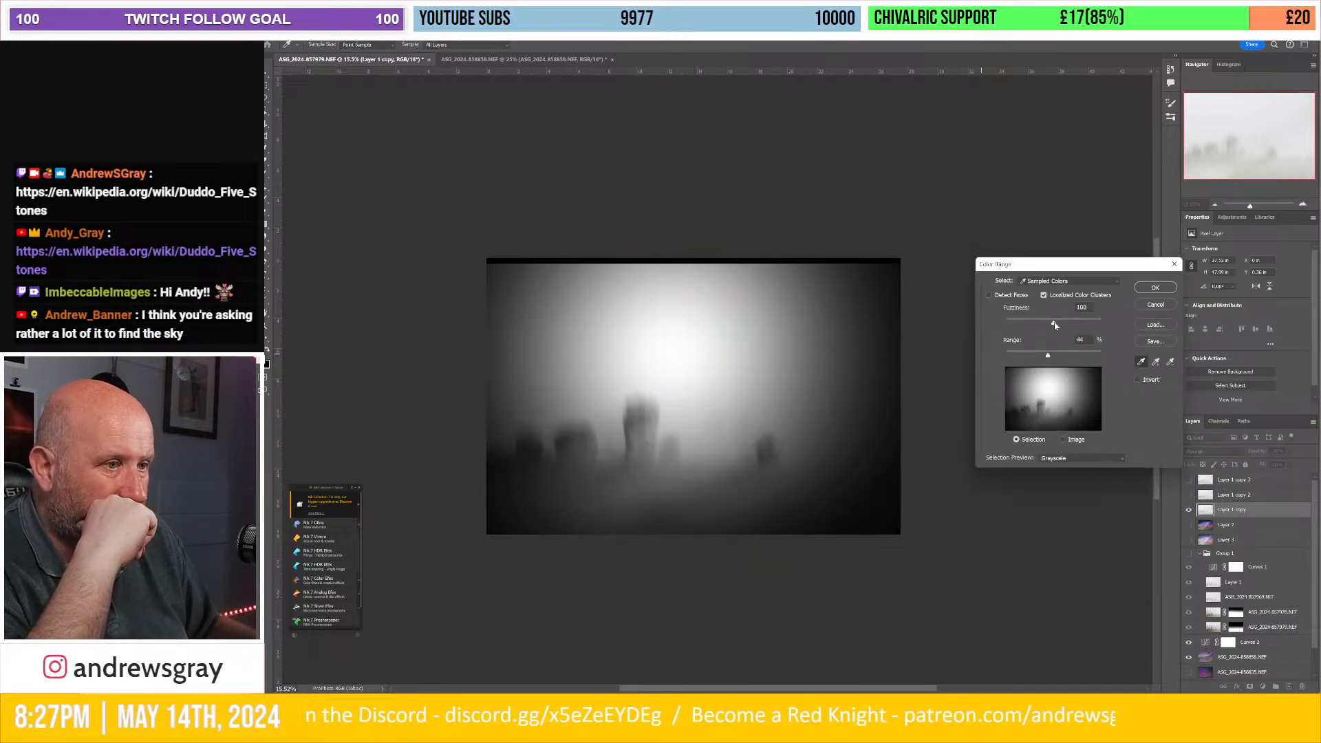
drag(1057, 326, 1080, 358)
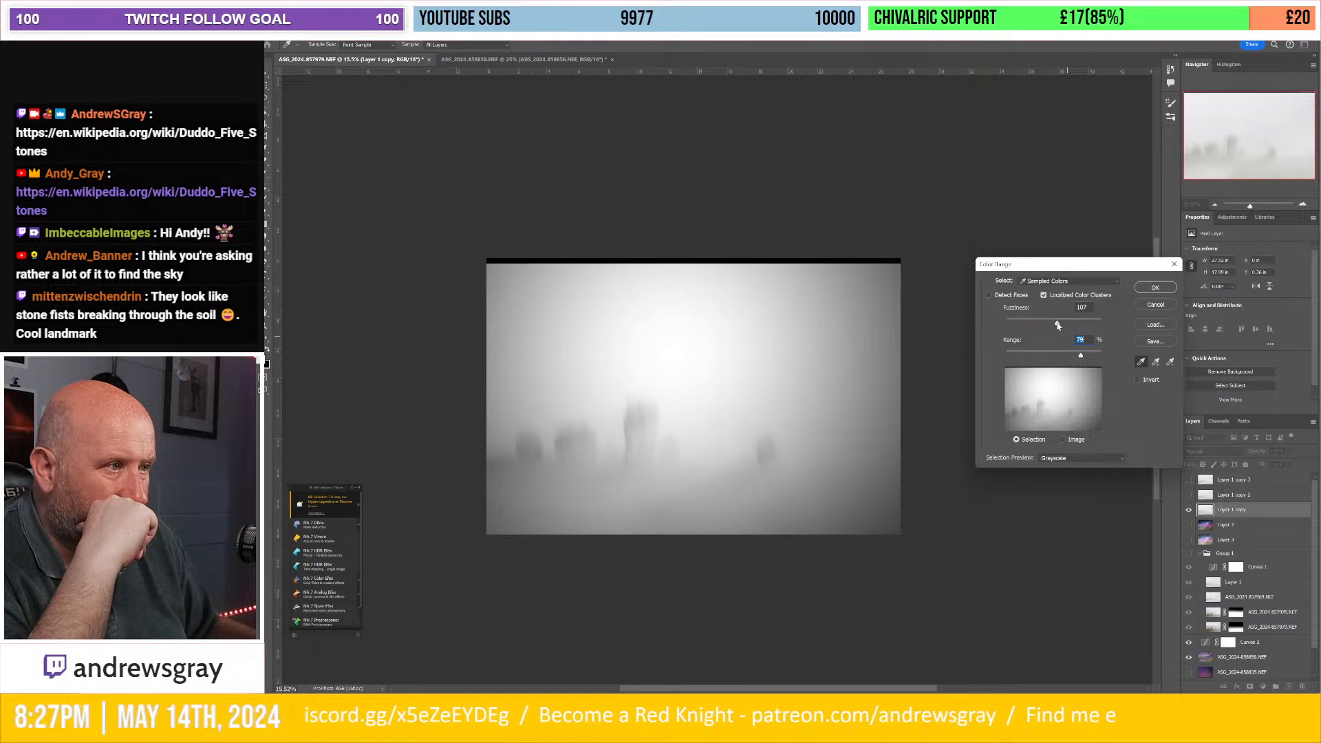
drag(1041, 325, 1032, 329)
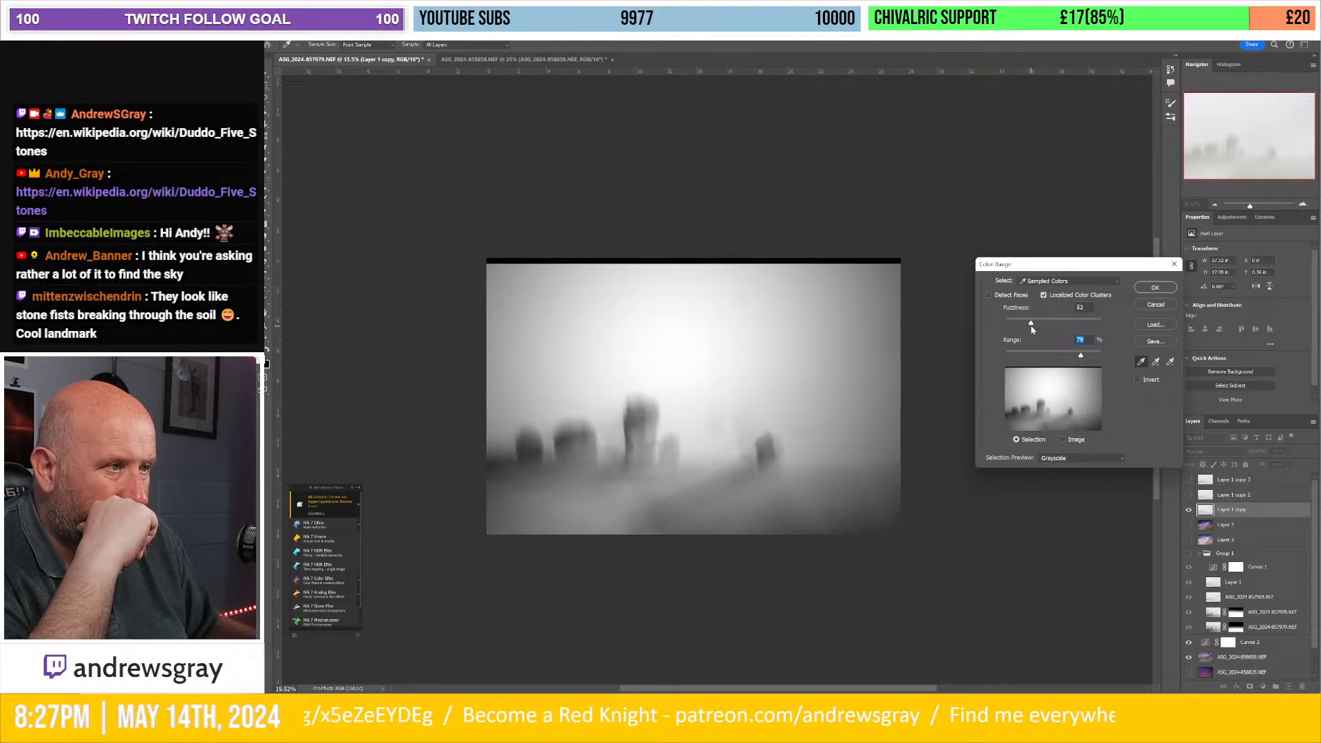
Resample the sky in the Color Range selection and add the remaining sky tones across the full image width
click(857, 336)
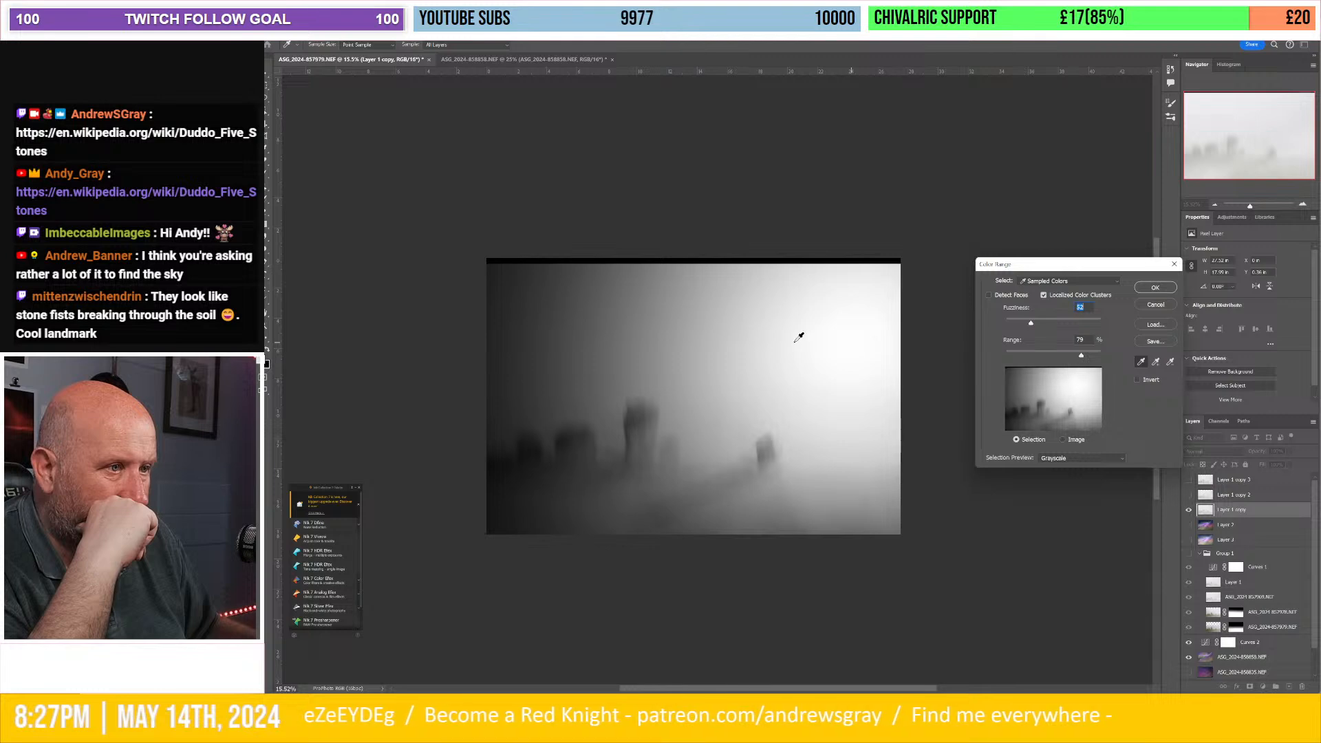
drag(798, 337, 516, 302)
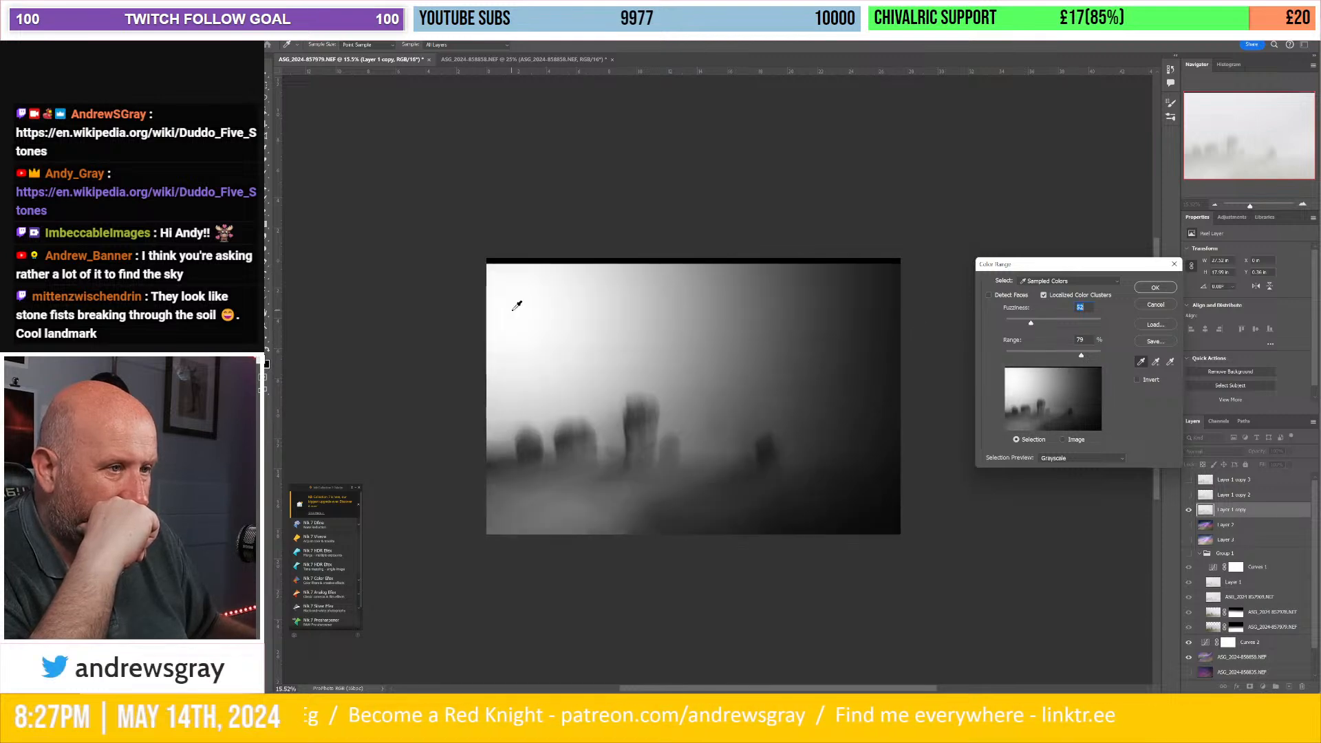
key(shift)
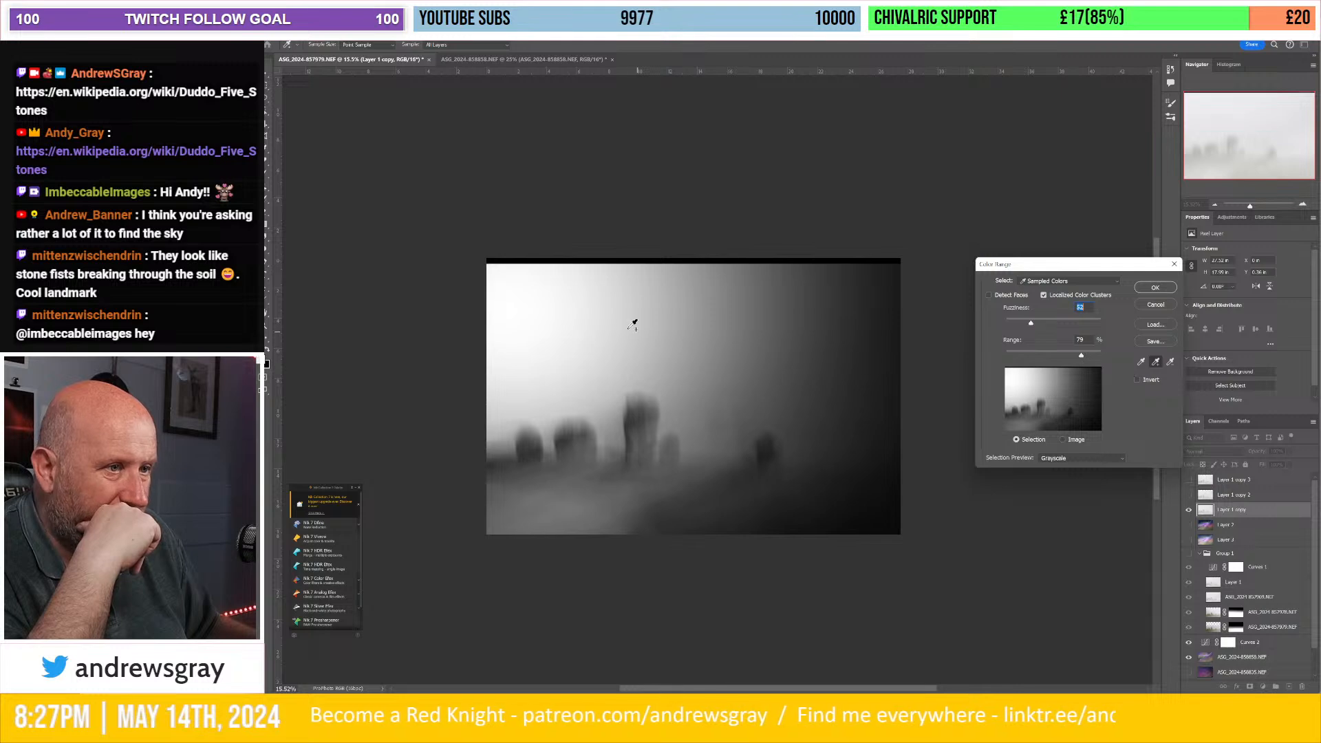
mouse_move(632, 324)
mouse_down()
mouse_move(585, 321)
mouse_move(875, 320)
mouse_up()
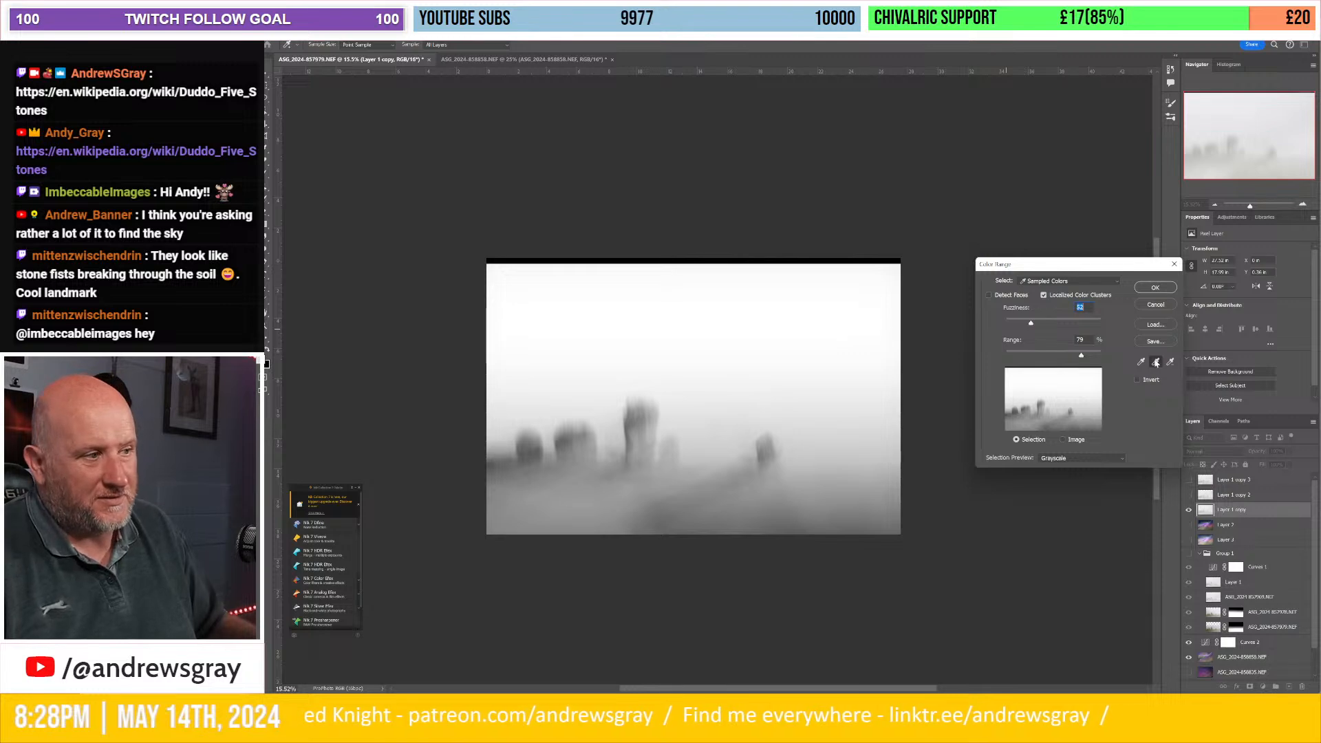
Subtract the tall stone's tone from the Color Range selection, and set Range to 83% and Fuzziness to 86
key(alt)
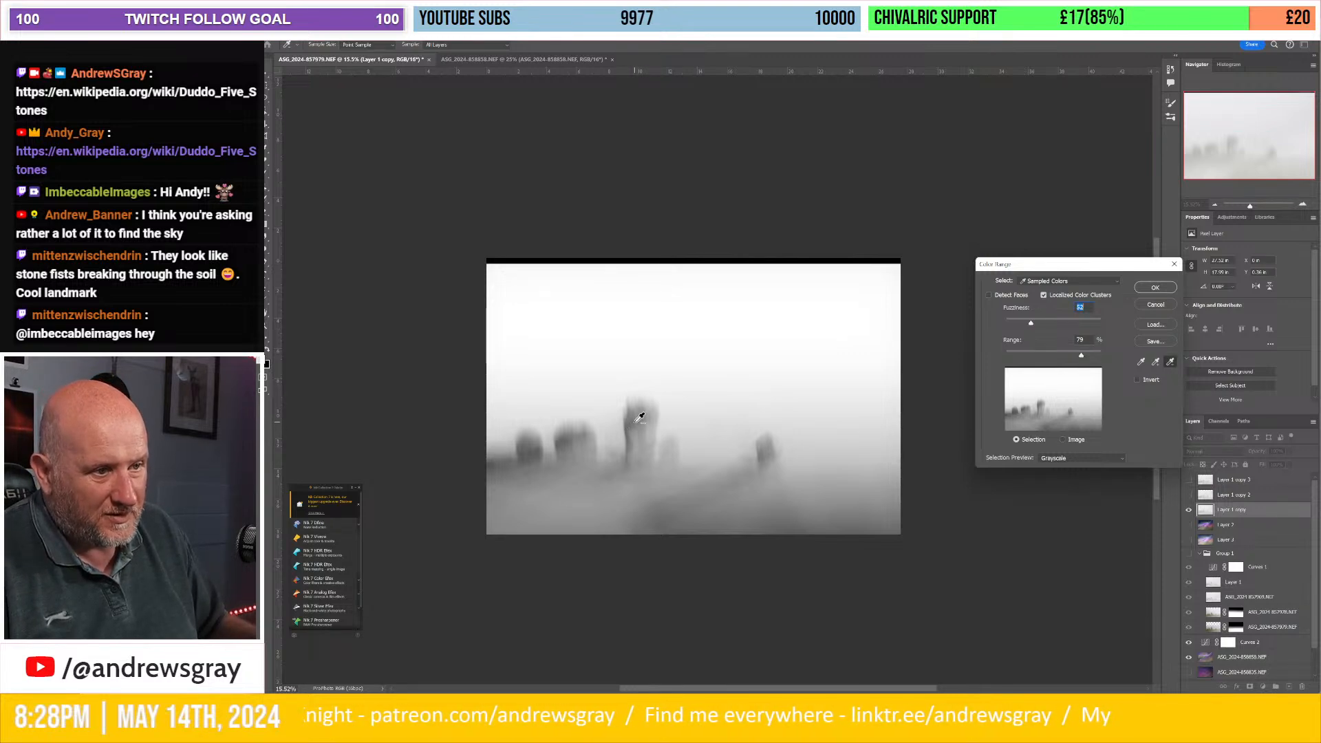
click(635, 420)
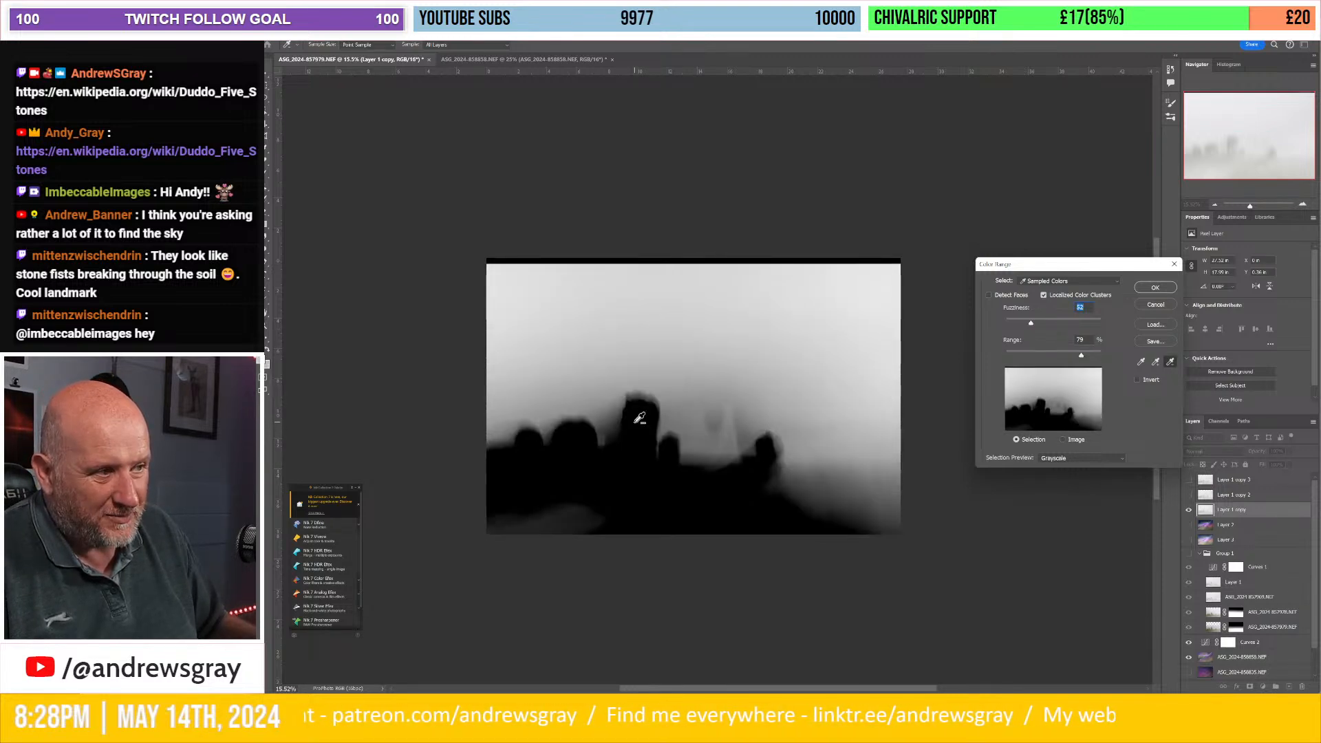
drag(1081, 355, 1086, 367)
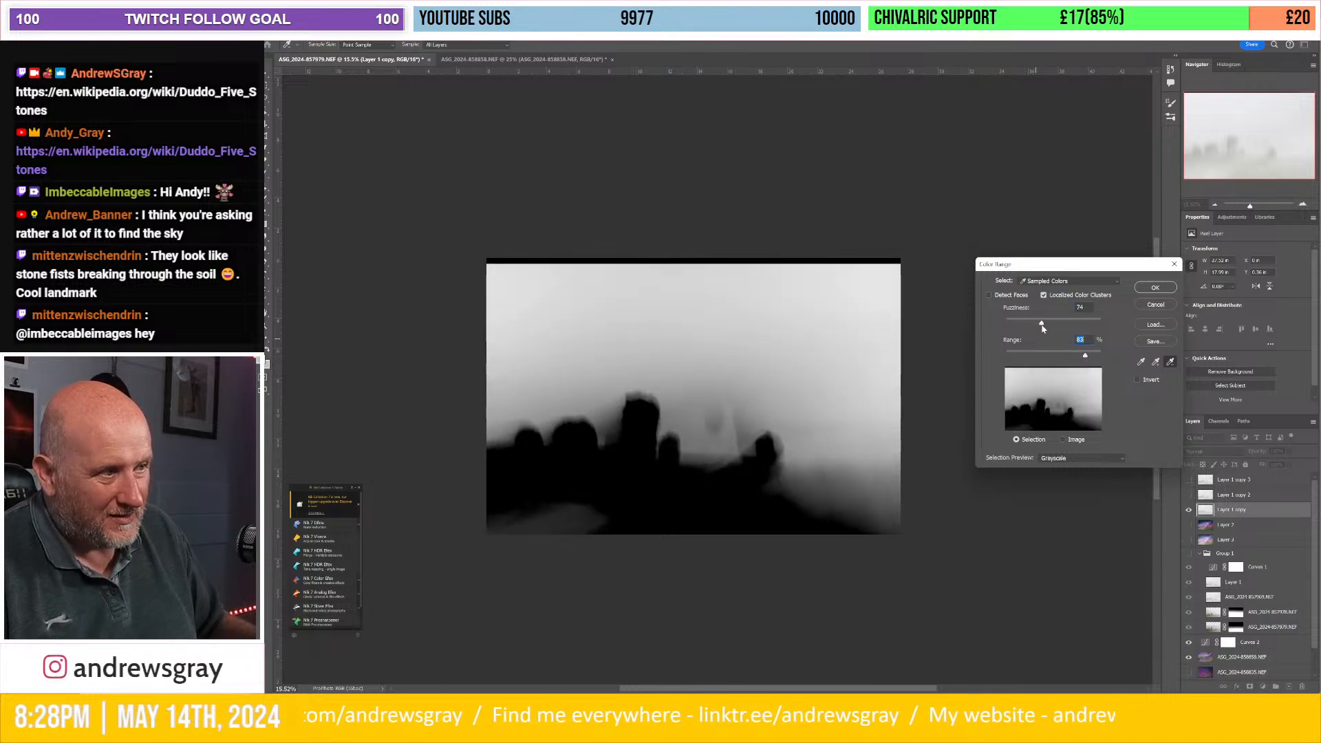
drag(1042, 325, 1046, 326)
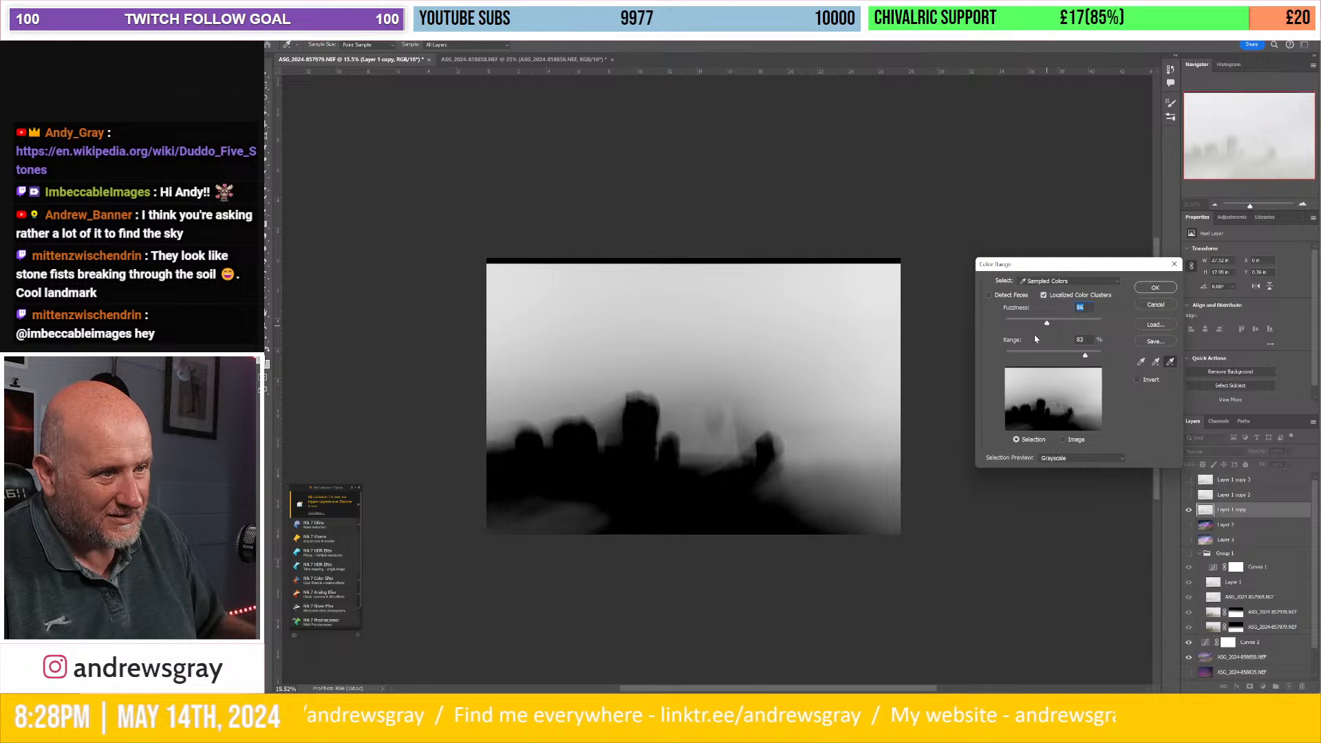
Set the Color Range Fuzziness to 52 and add the tones of the sky above the stones to the selection
text(52)
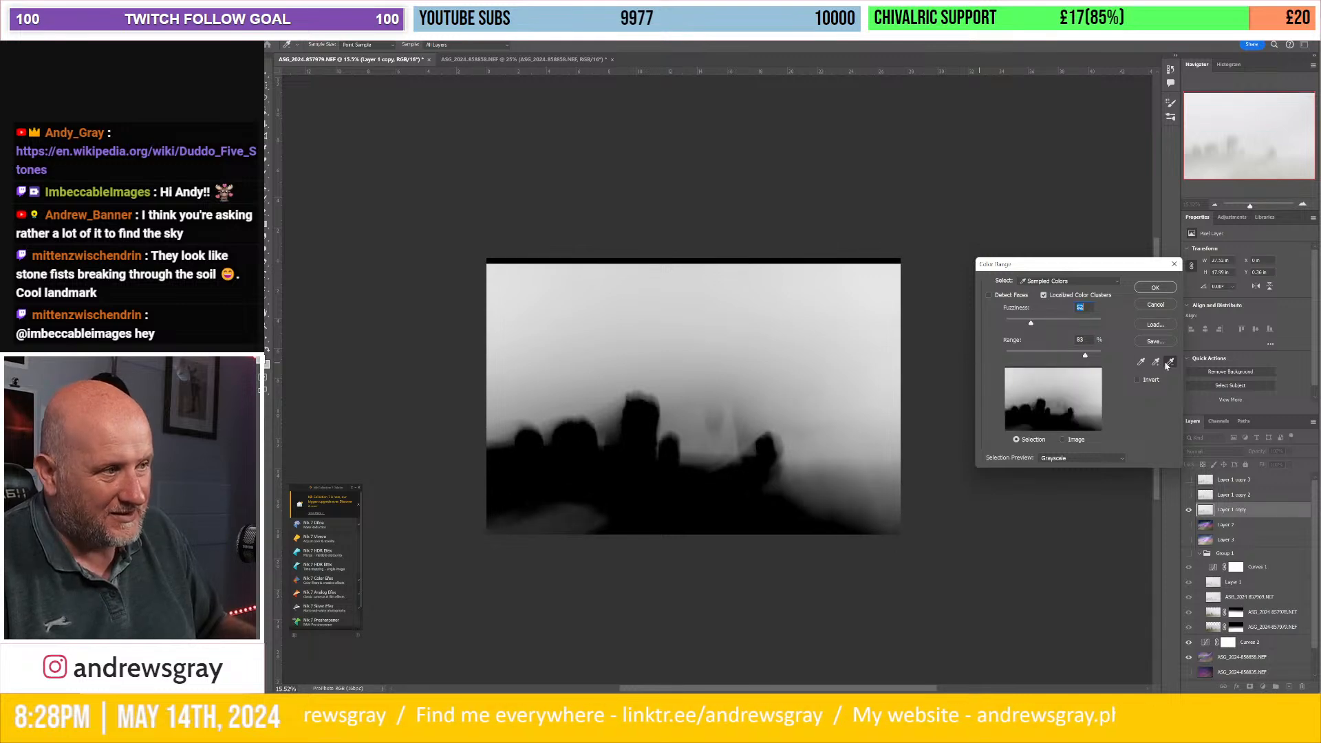
click(1169, 362)
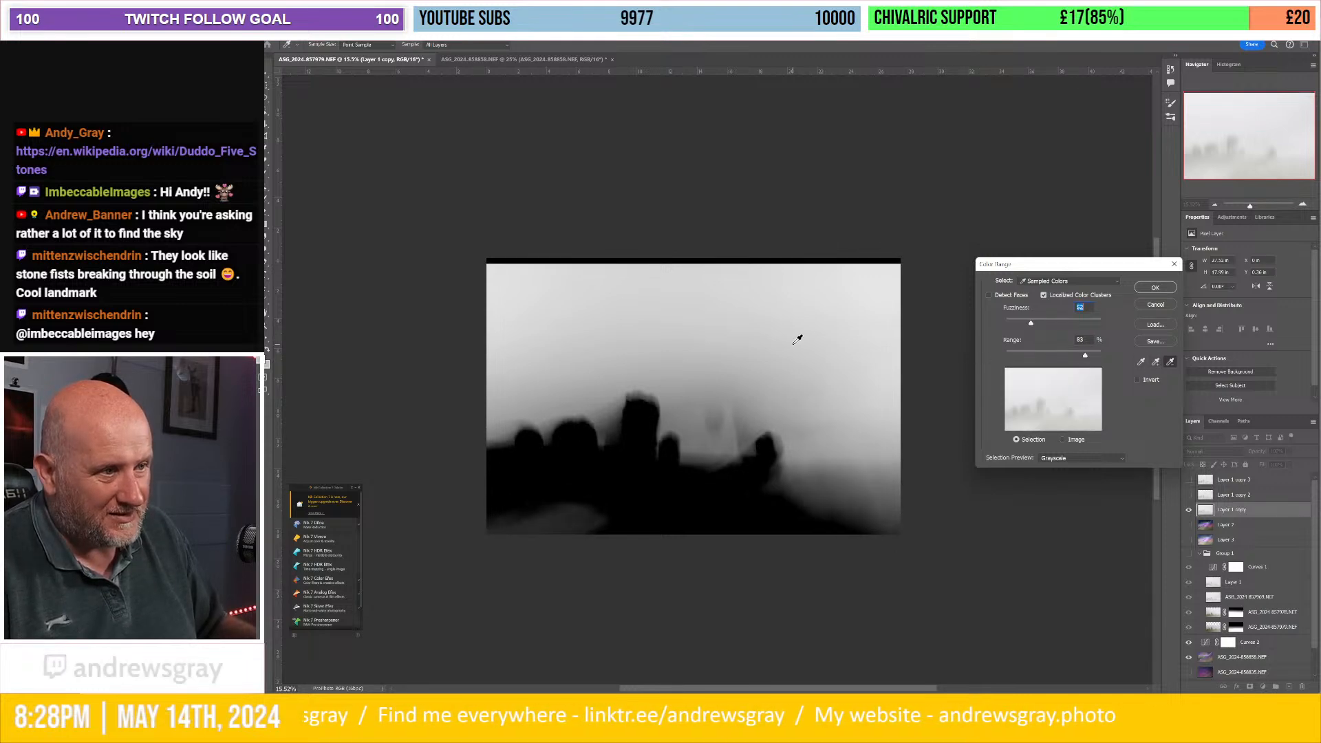
click(1156, 362)
click(568, 330)
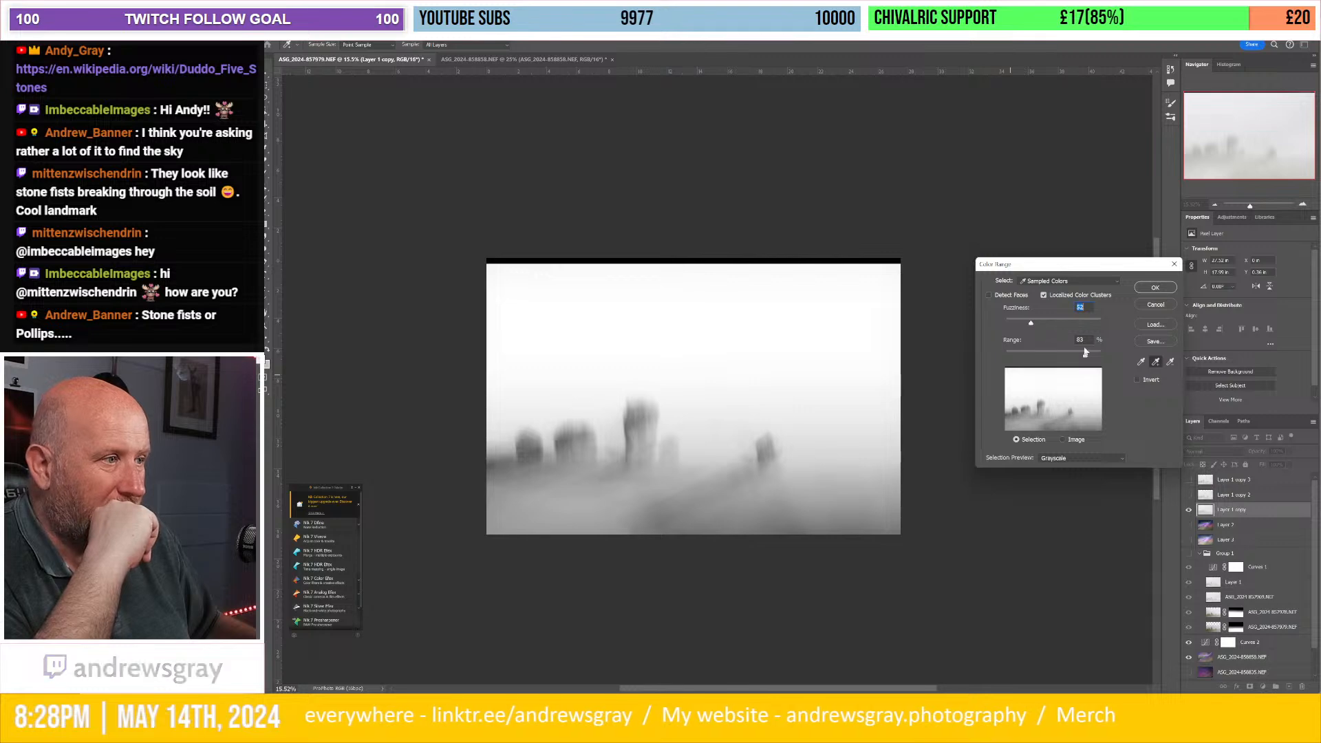
Set the Color Range selection to Range 49% and Fuzziness 37, and apply it as the sky selection
drag(1056, 364, 1019, 370)
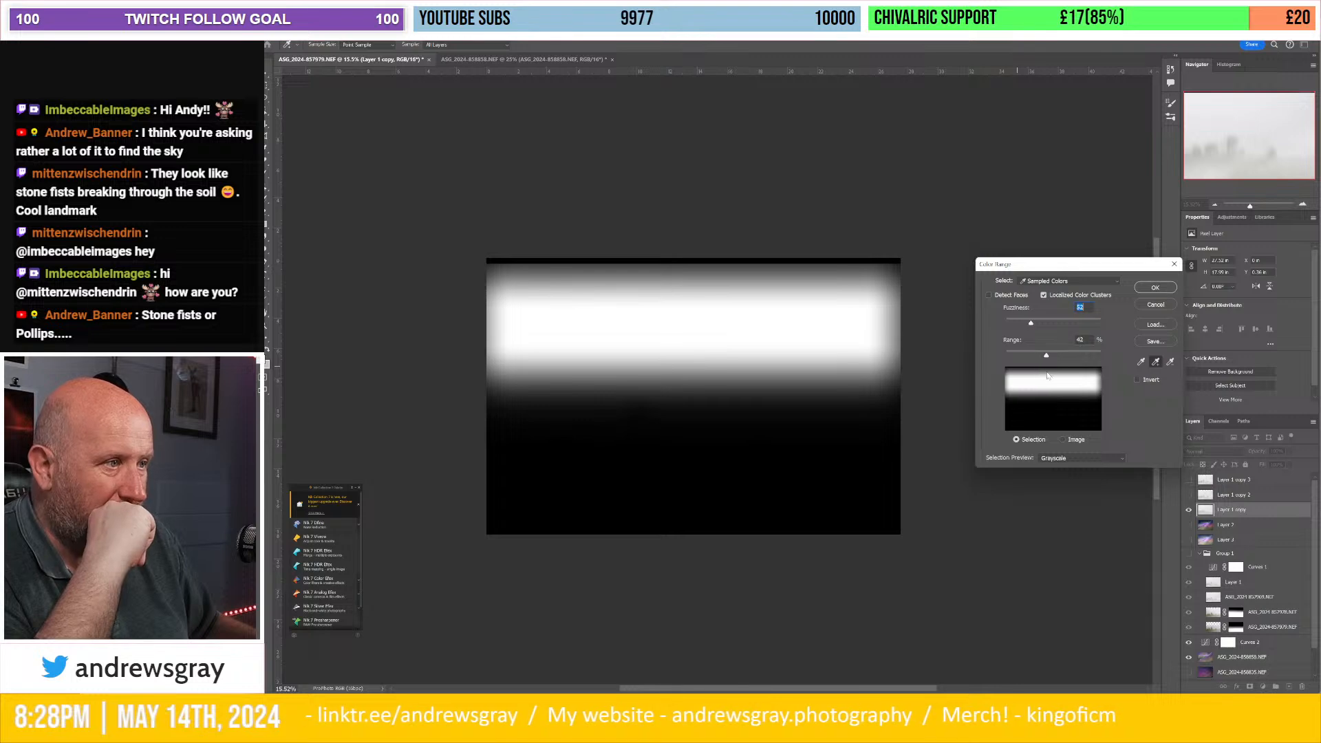
drag(1054, 376, 1052, 370)
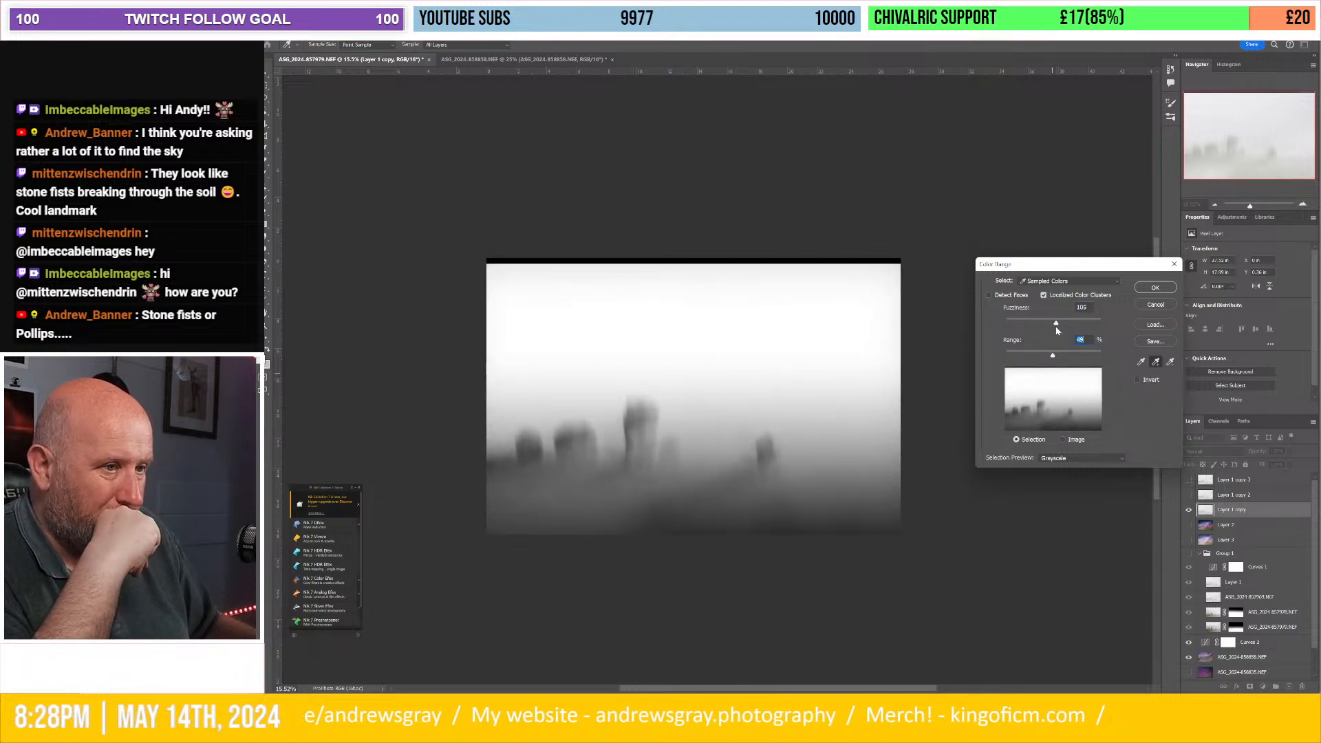
drag(1055, 323, 1024, 323)
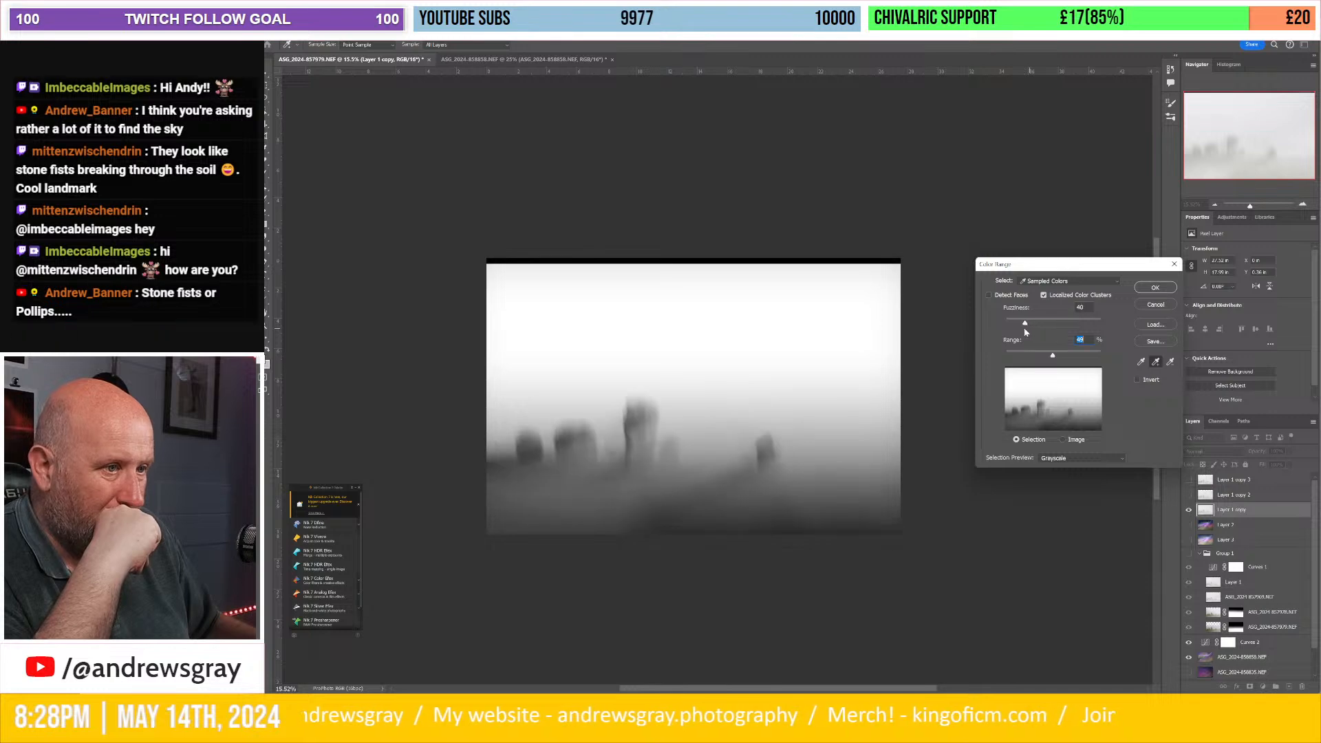
drag(1025, 330, 1024, 329)
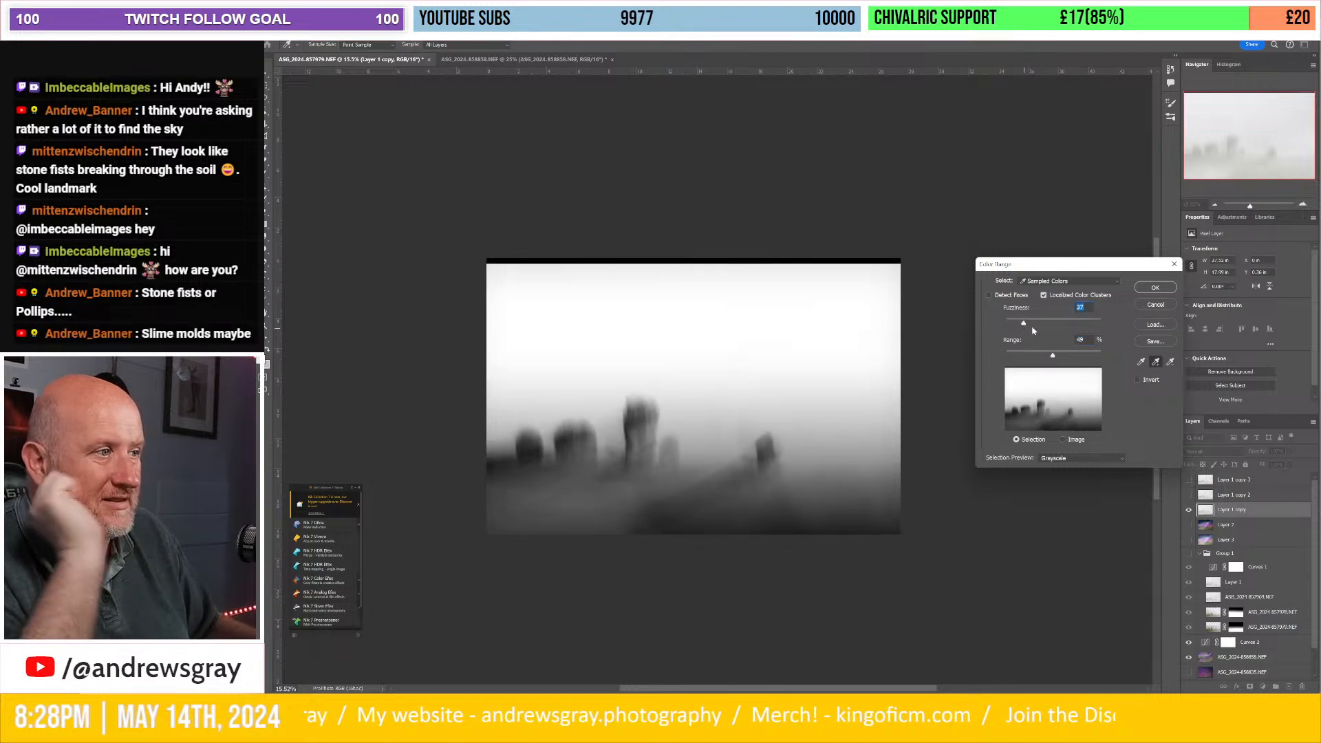
click(1154, 288)
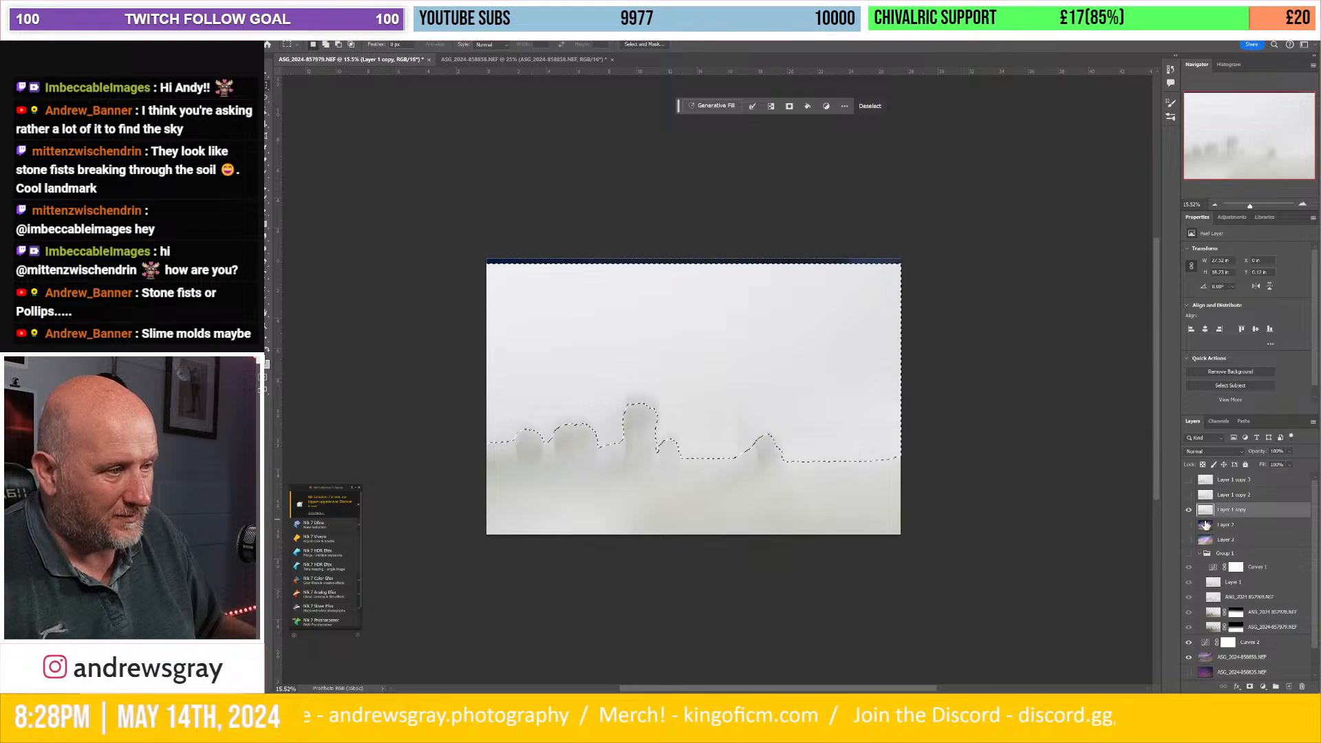
Show Group 1, Layer 3 and Layer 2, and add a layer mask to Layer 1 copy from the sky selection
click(1188, 553)
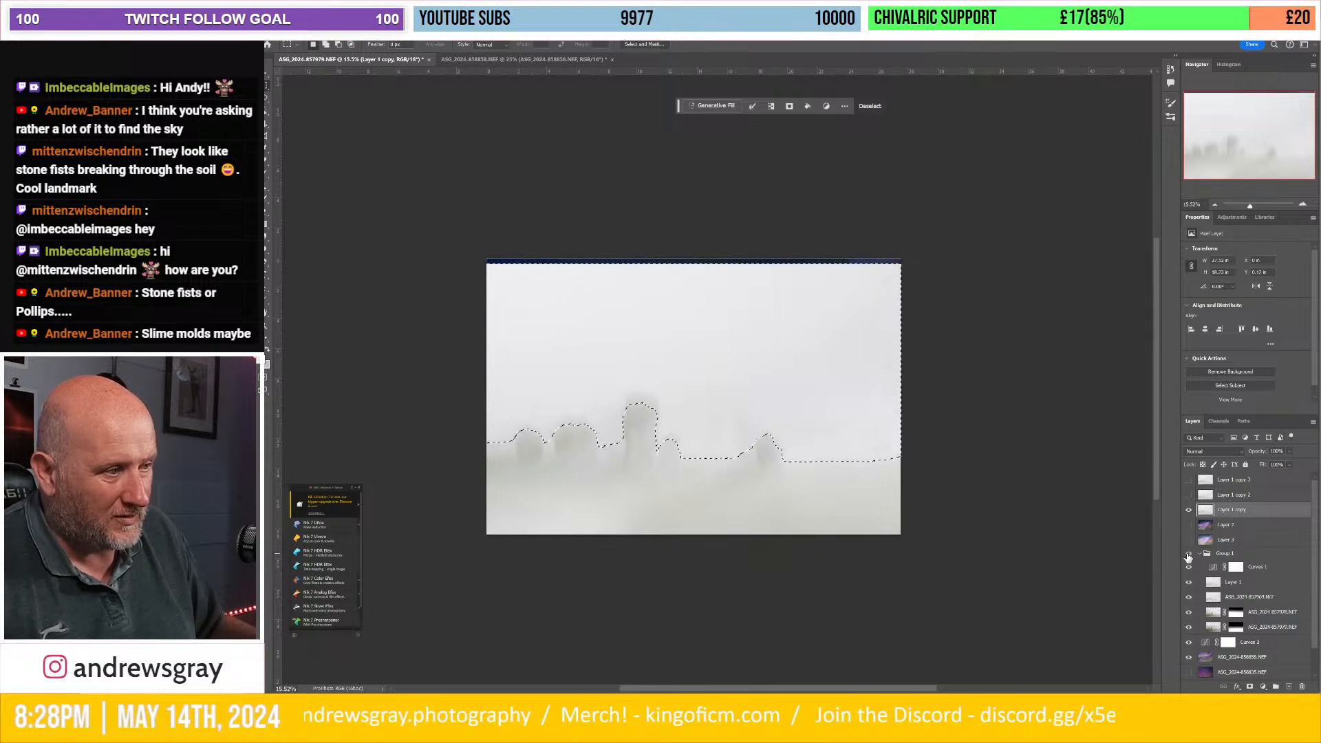
click(1189, 540)
click(1189, 525)
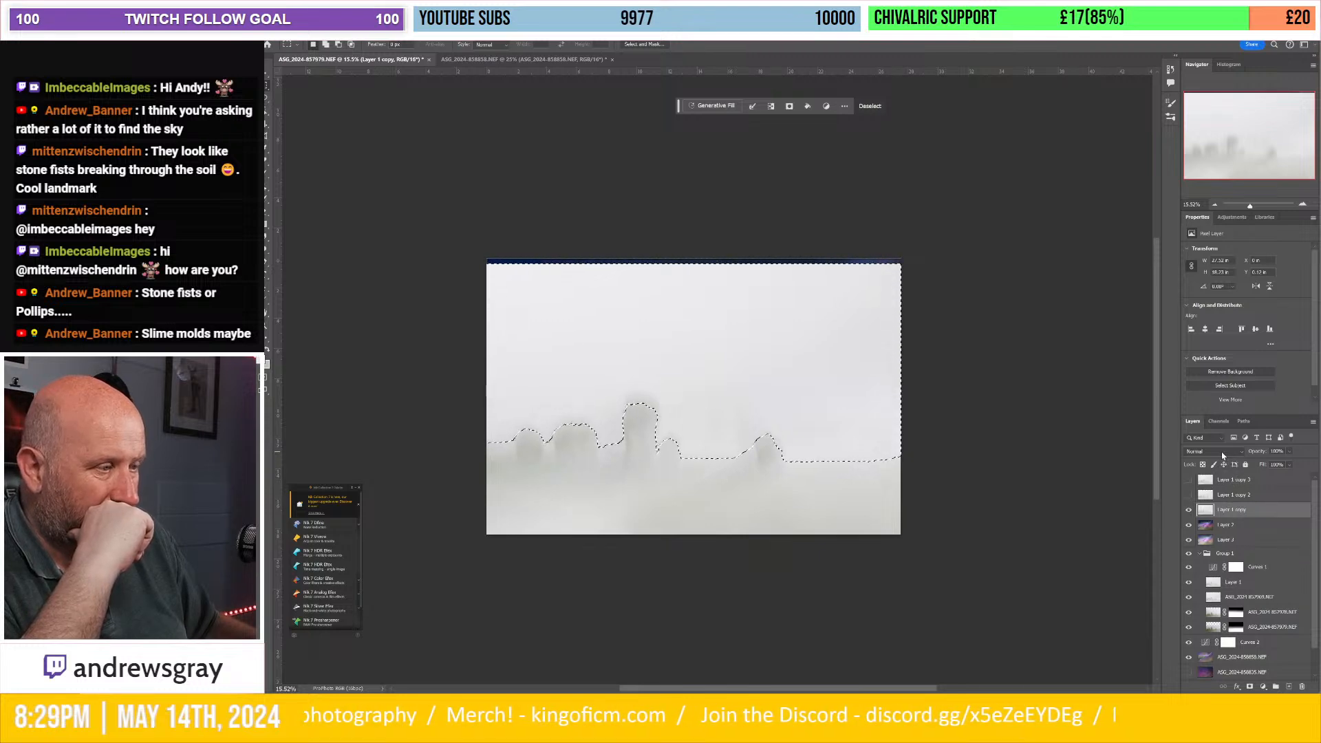
click(1250, 687)
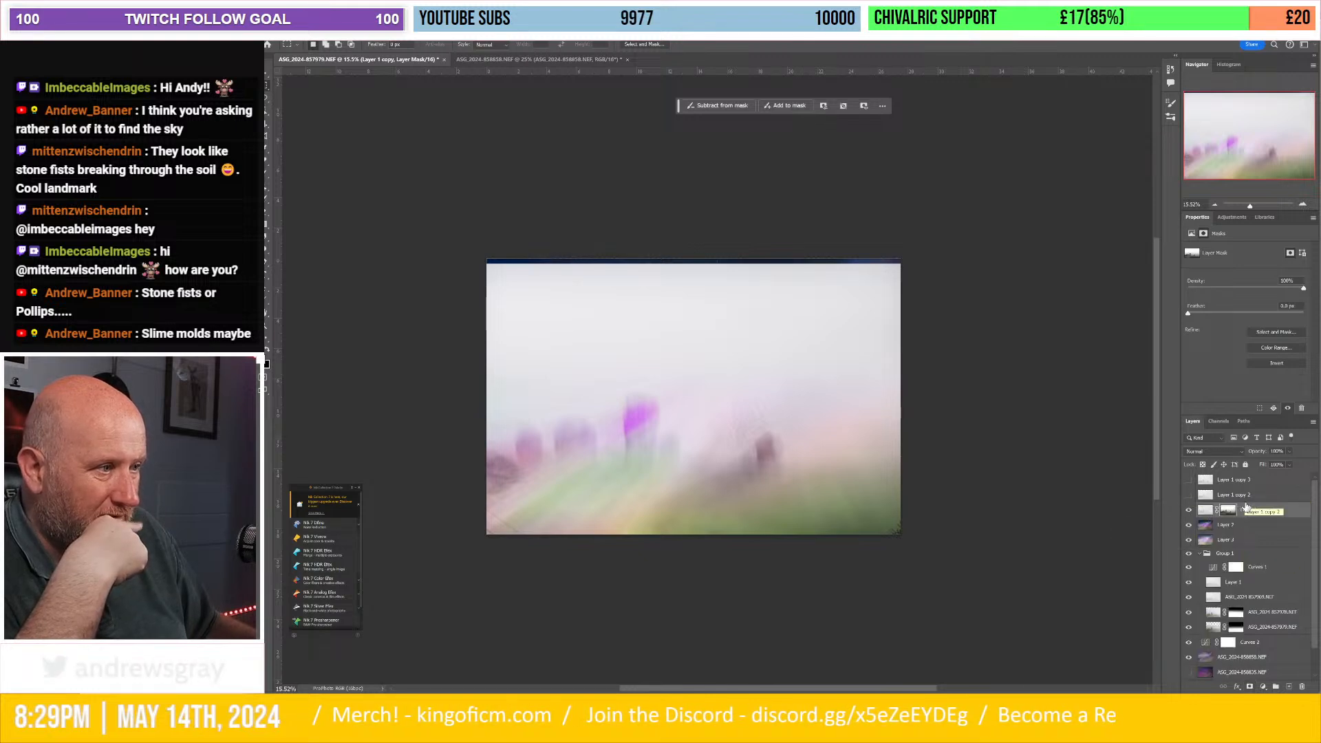
Set the masked Layer 1 copy to Multiply and compare the image with the layer hidden and shown
click(1212, 451)
click(1209, 457)
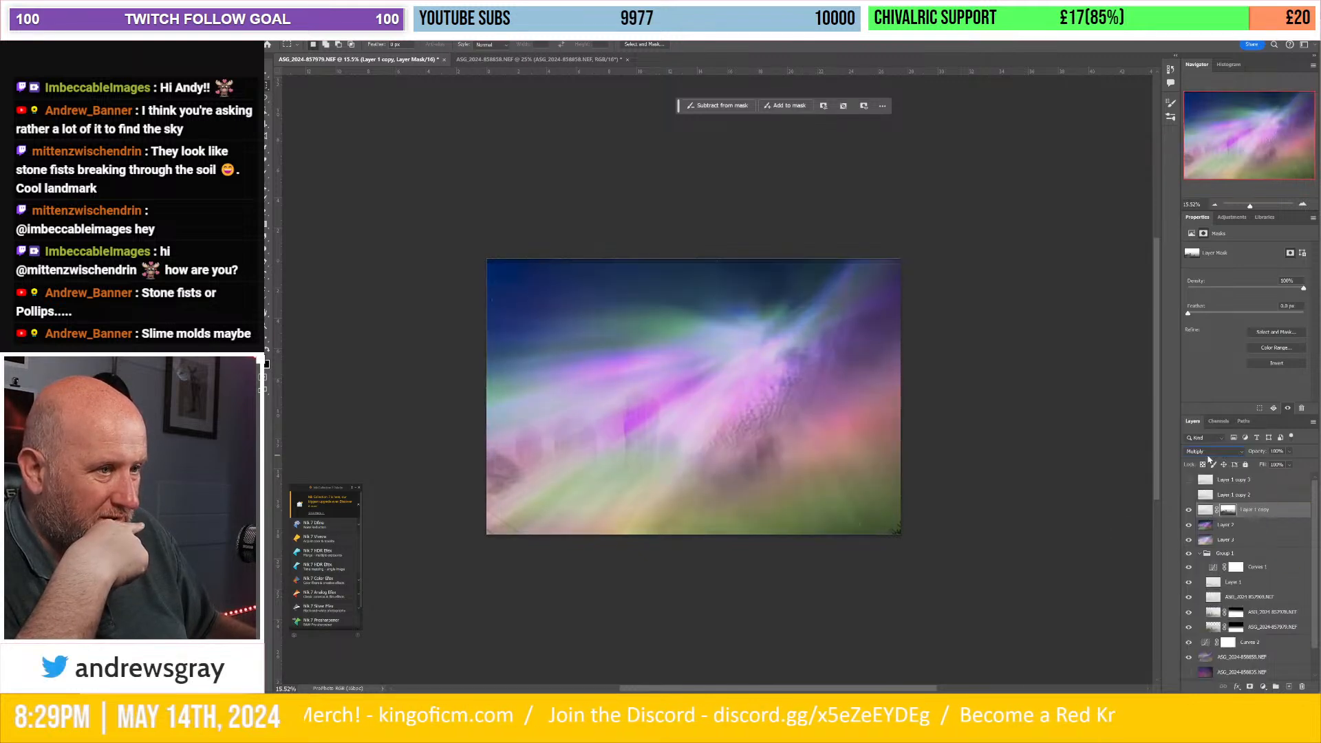
click(1188, 510)
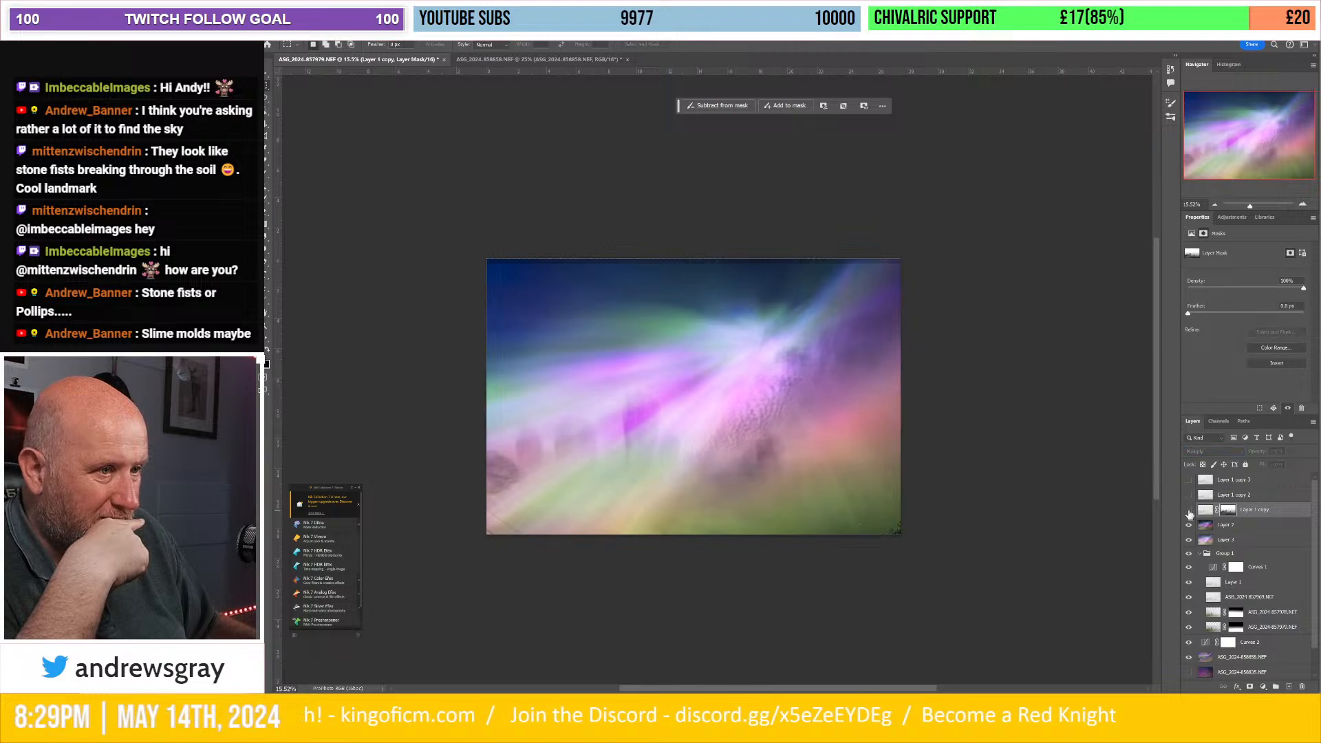
click(1188, 511)
Invert the layer mask on Layer 1 copy and compare the image with the layer hidden and shown
click(1251, 512)
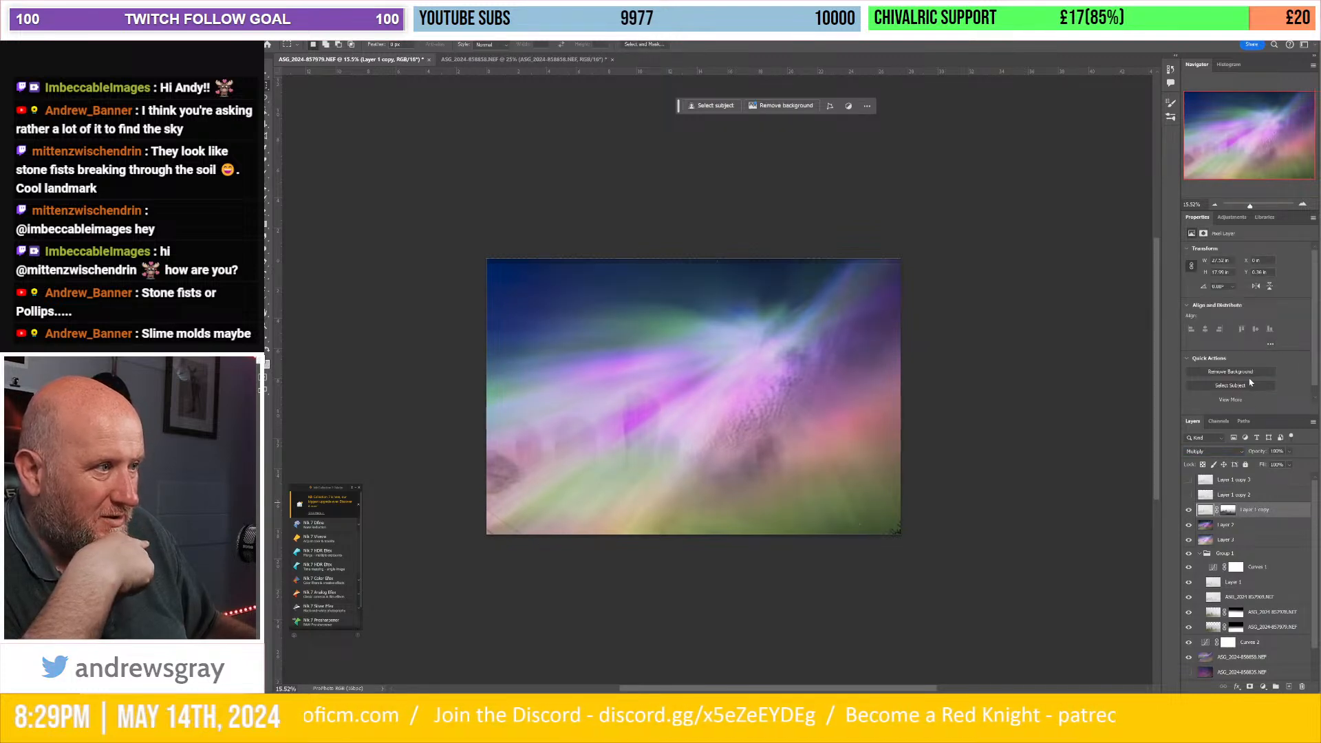
click(1230, 217)
click(1199, 218)
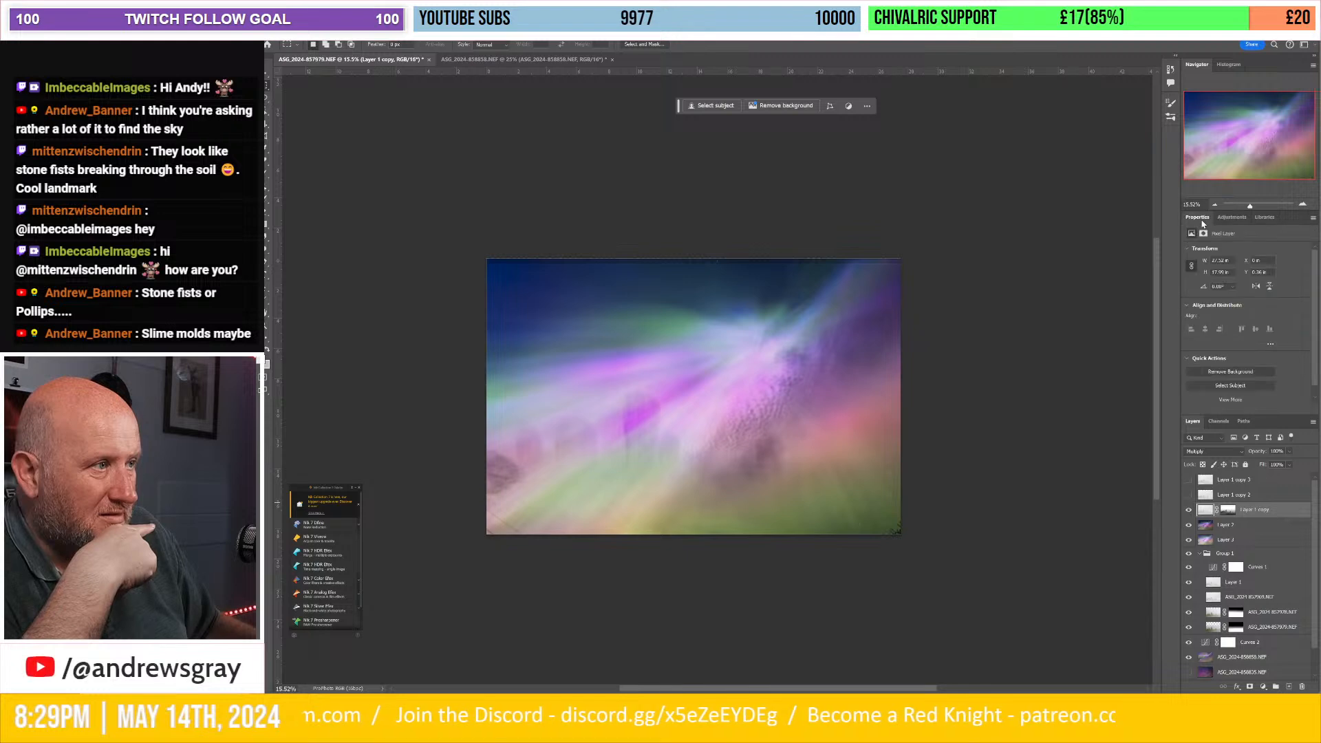
click(1228, 508)
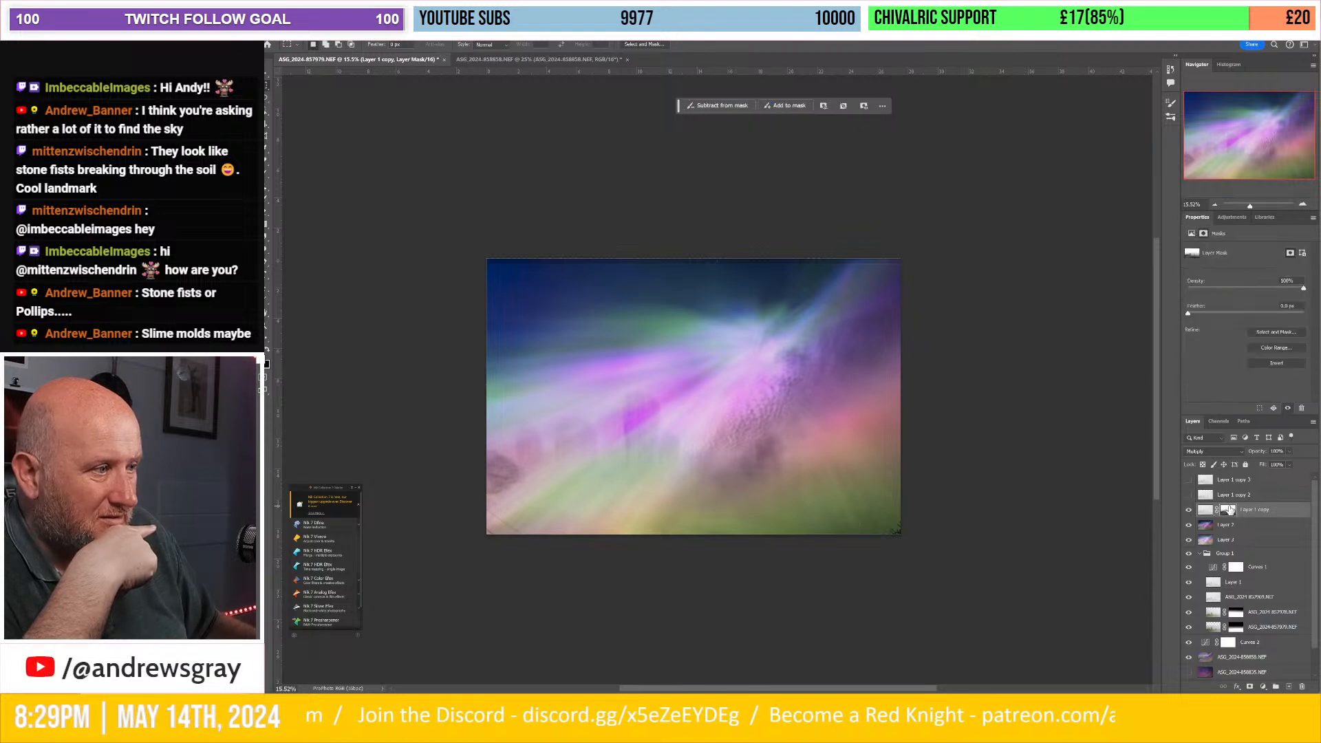
click(1277, 363)
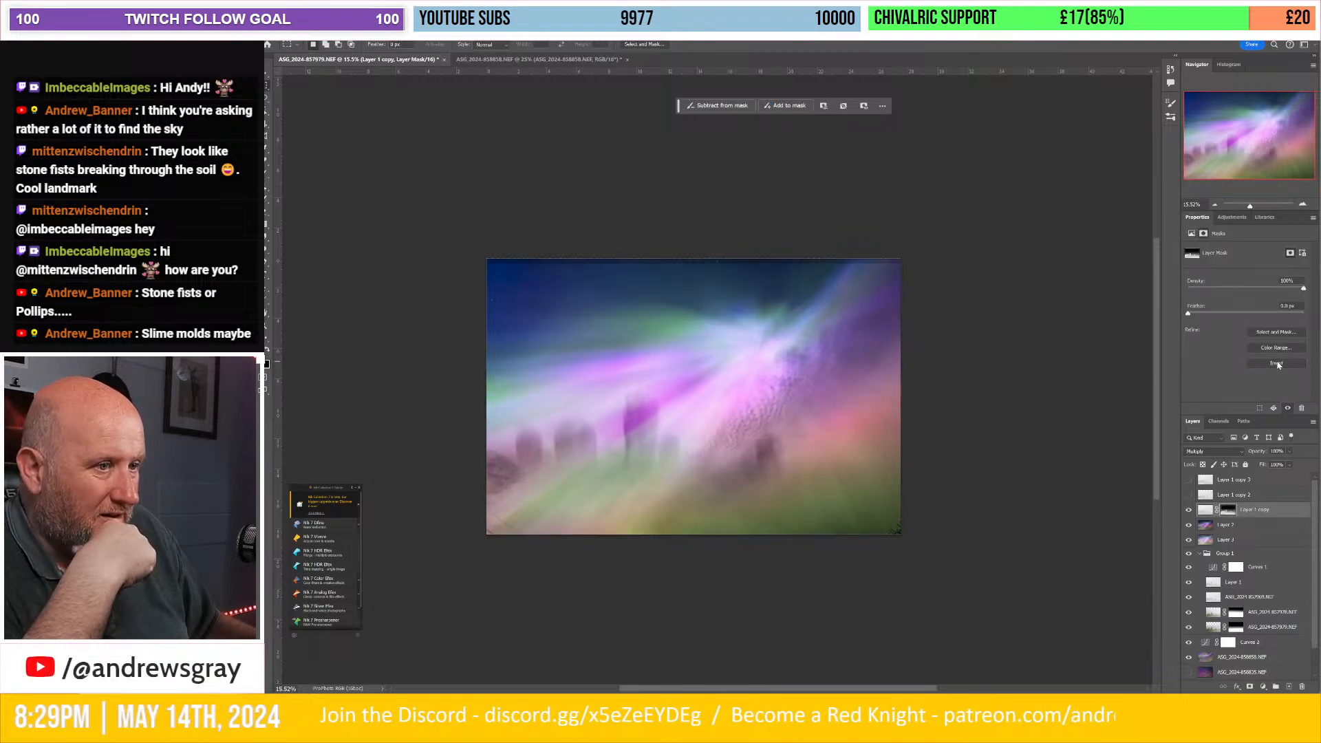
click(1188, 510)
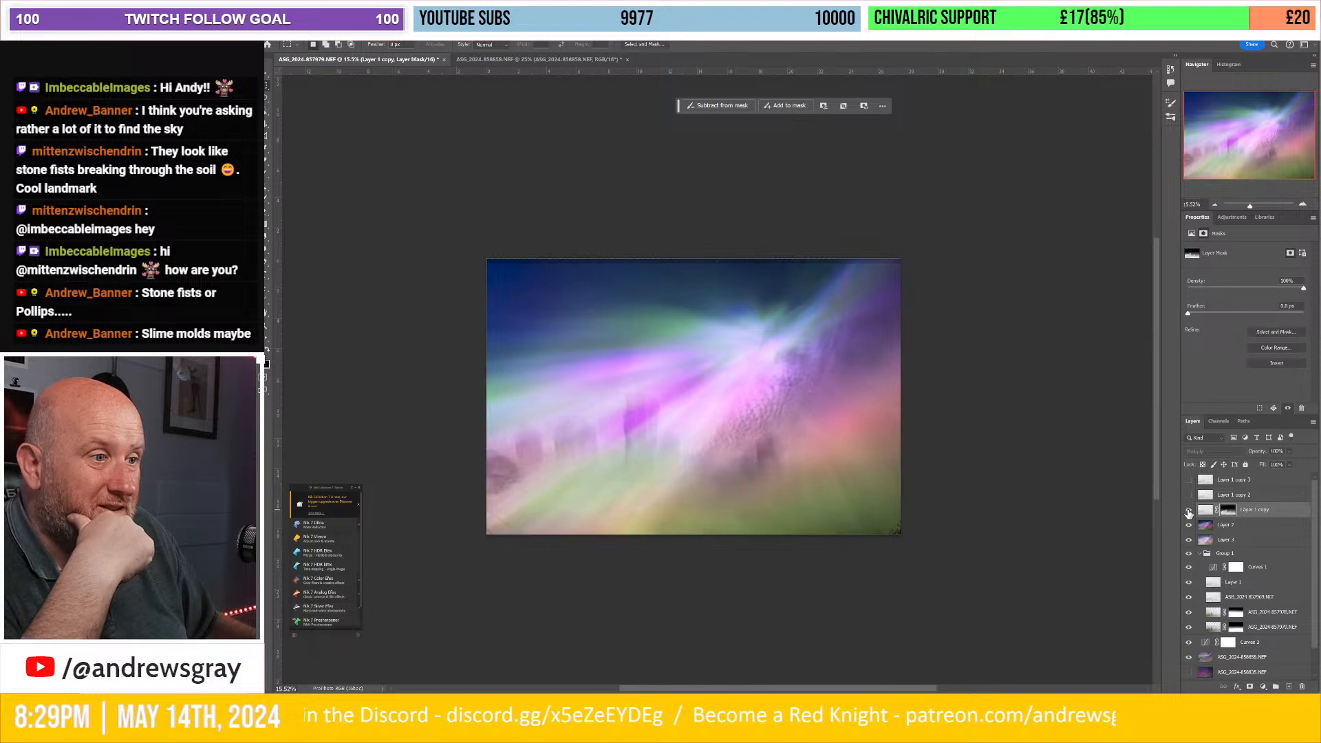
click(1188, 509)
Show Layer 1 copy 2 and Layer 1 copy 3, and copy Layer 1 copy's inverted mask to both
click(1188, 495)
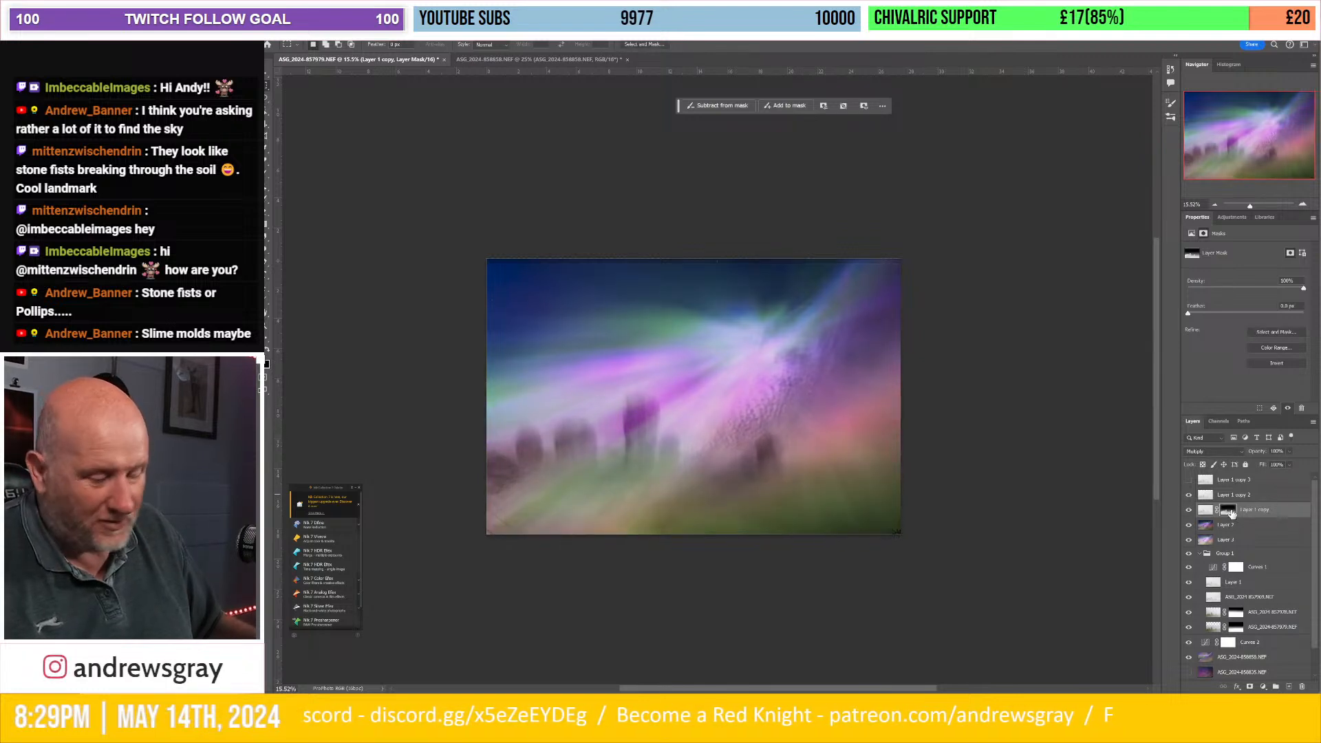
drag(1232, 512, 1231, 497)
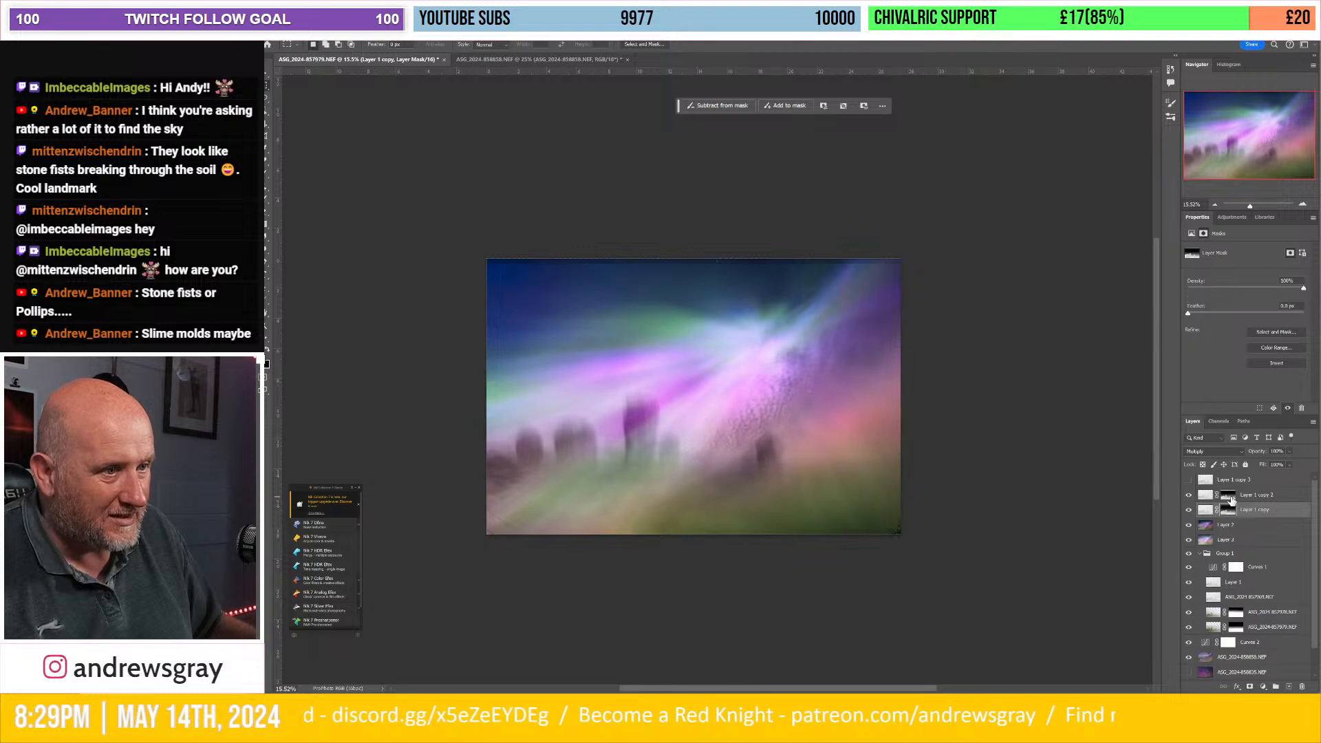
click(1189, 495)
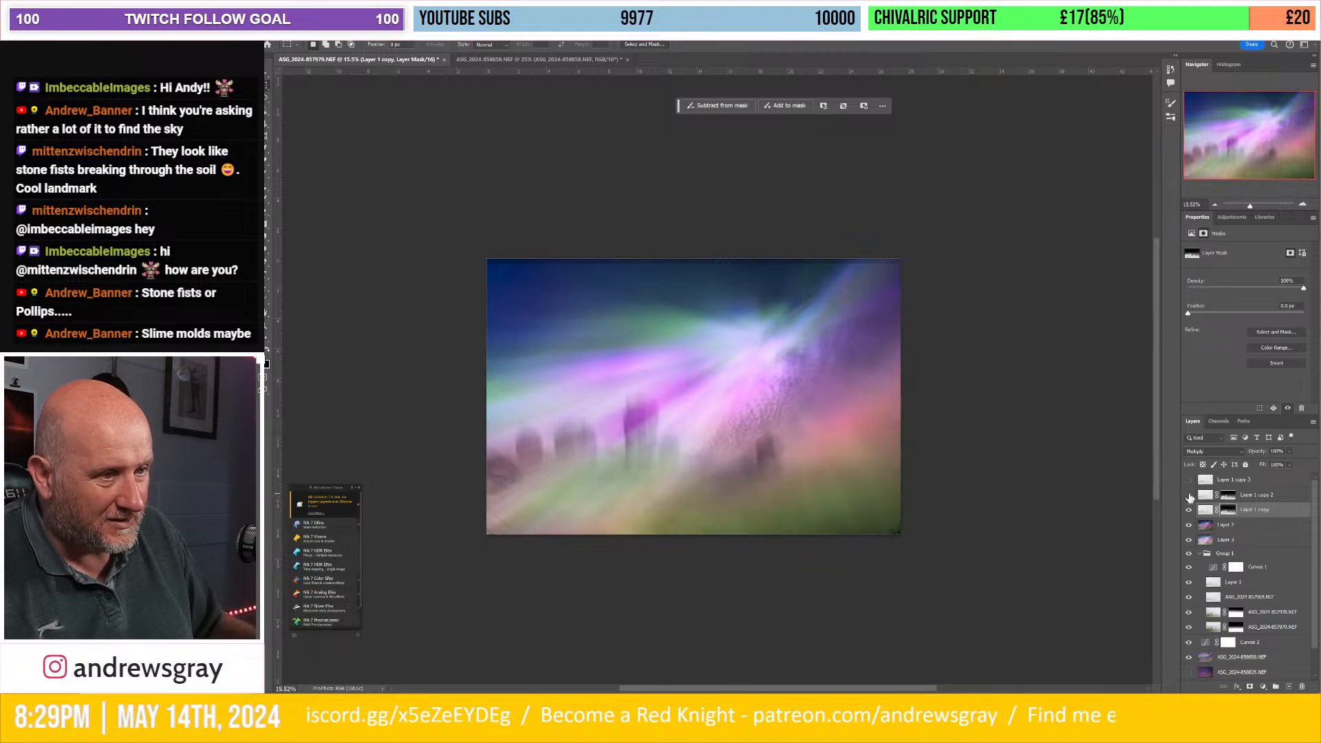
click(1189, 496)
drag(1231, 500, 1232, 480)
click(1191, 485)
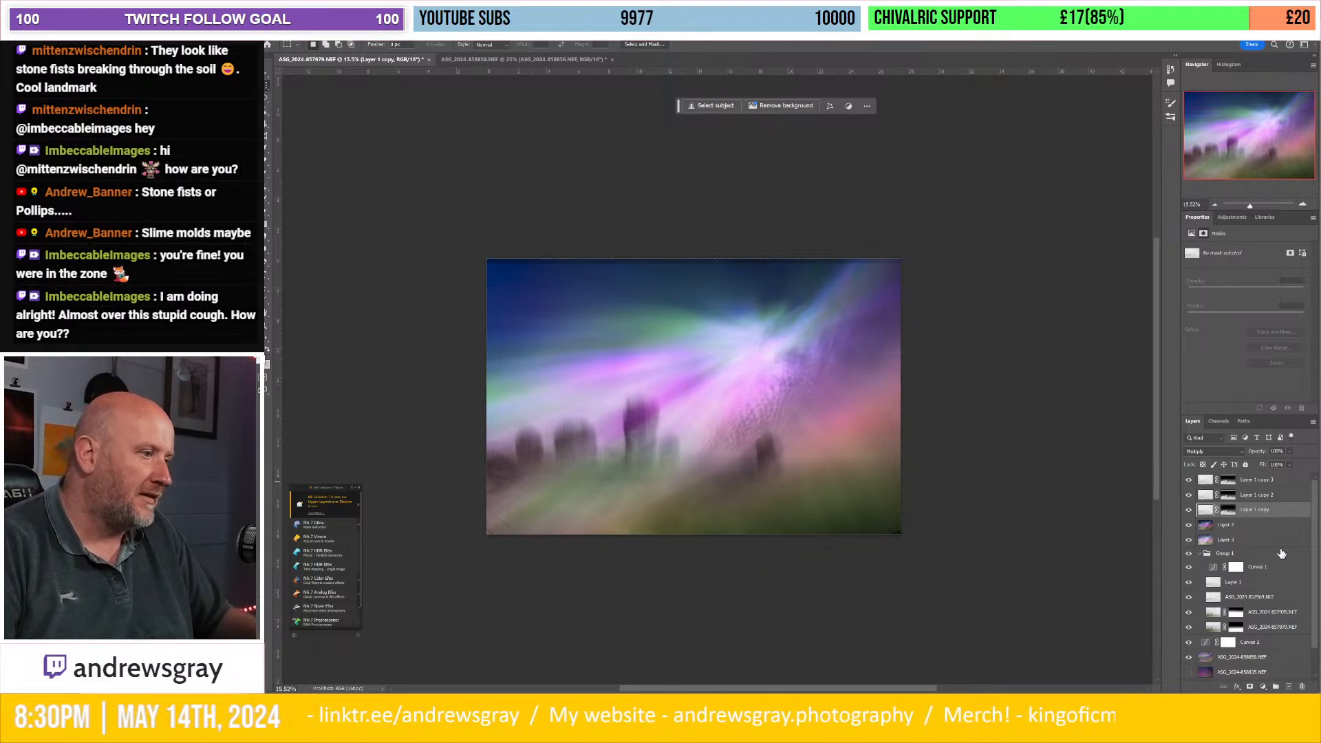
Compare the image with Layer 3 hidden and shown, and lower Layer 3's opacity to about 75%
click(1188, 538)
click(1188, 538)
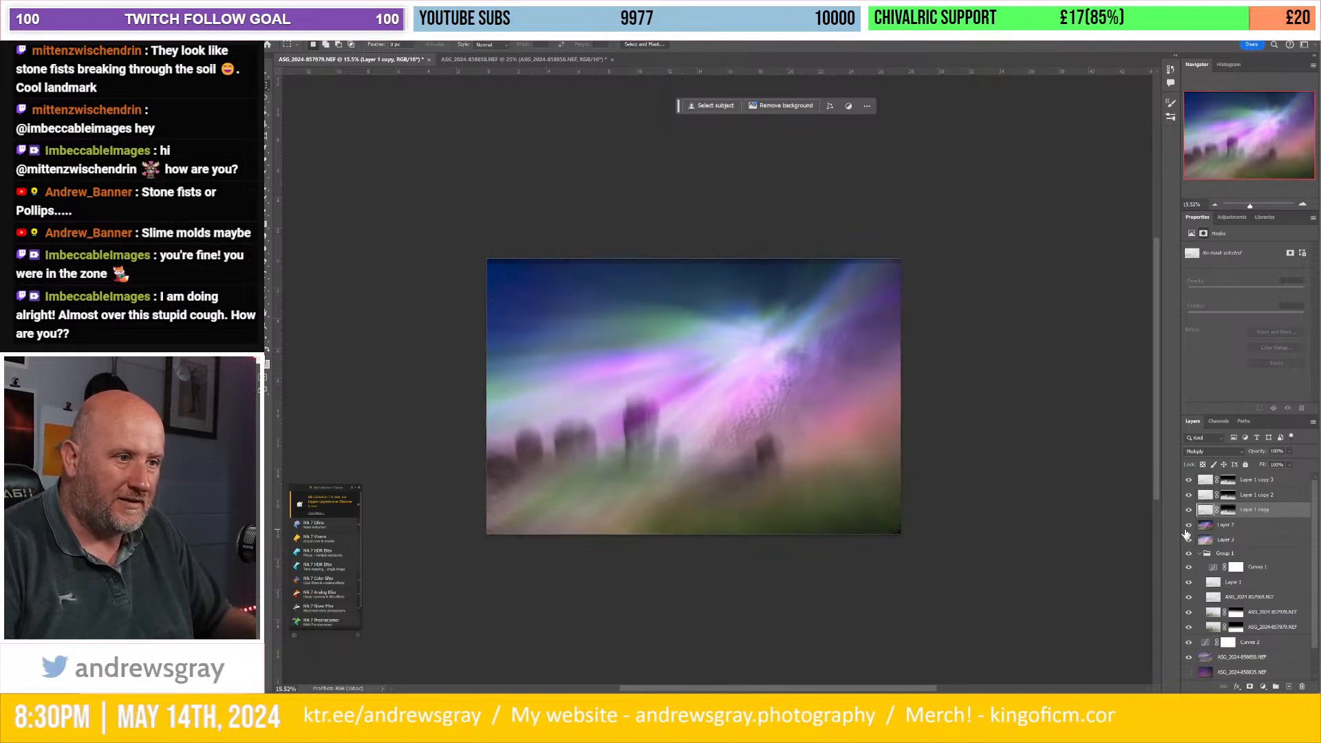
click(1186, 534)
click(1186, 534)
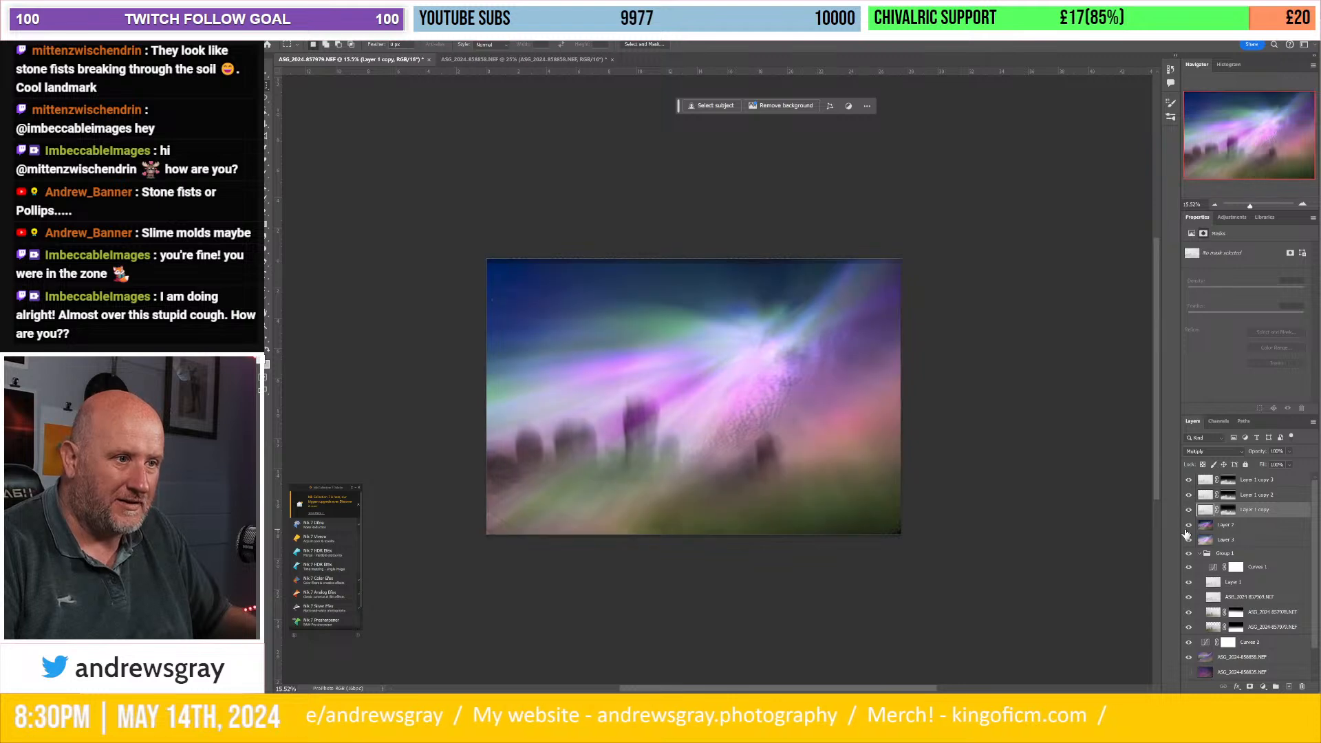
click(1189, 540)
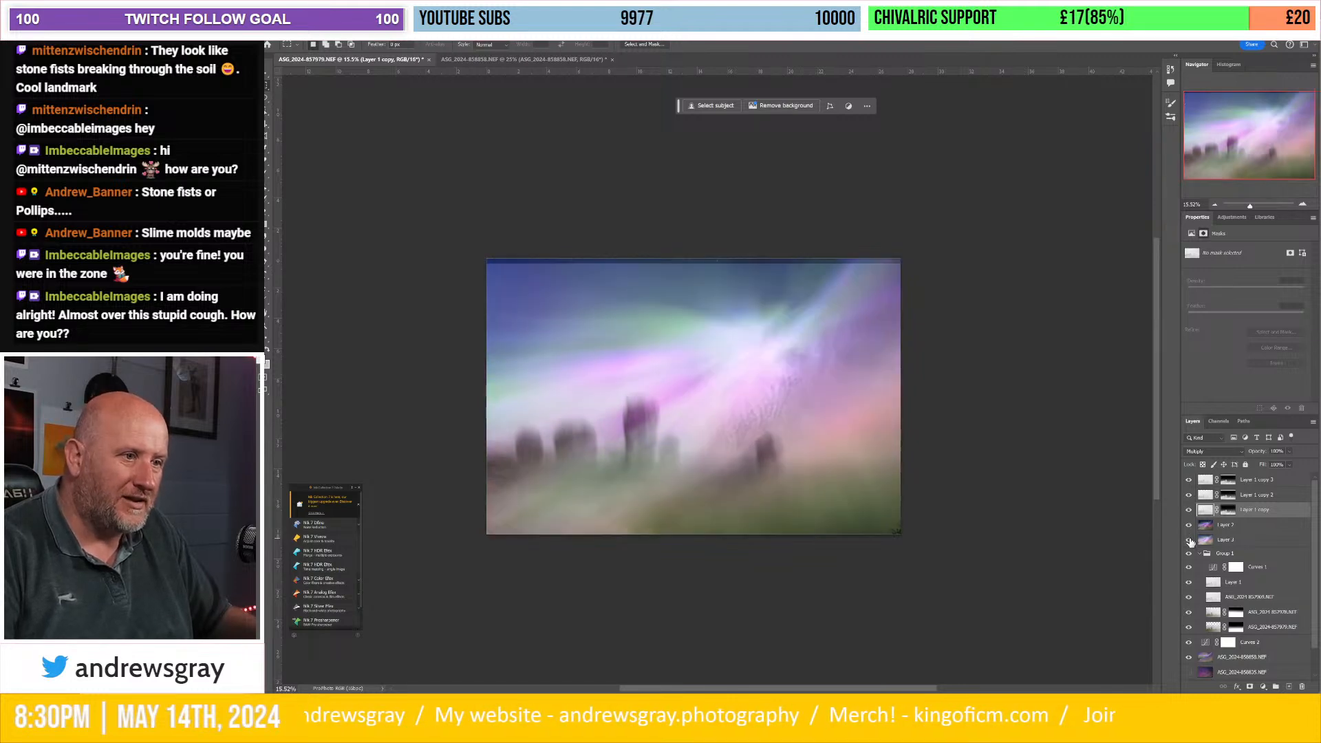
click(1189, 540)
click(1190, 540)
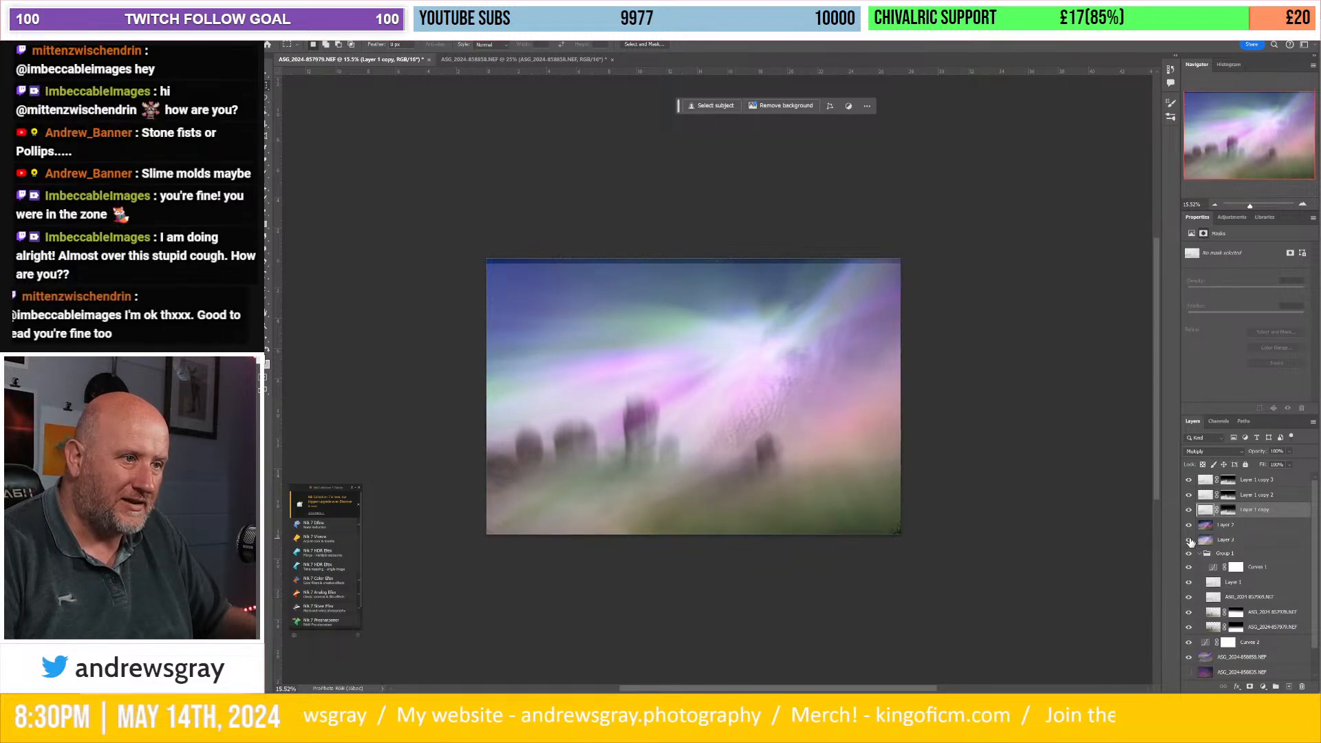
click(1190, 540)
click(1236, 541)
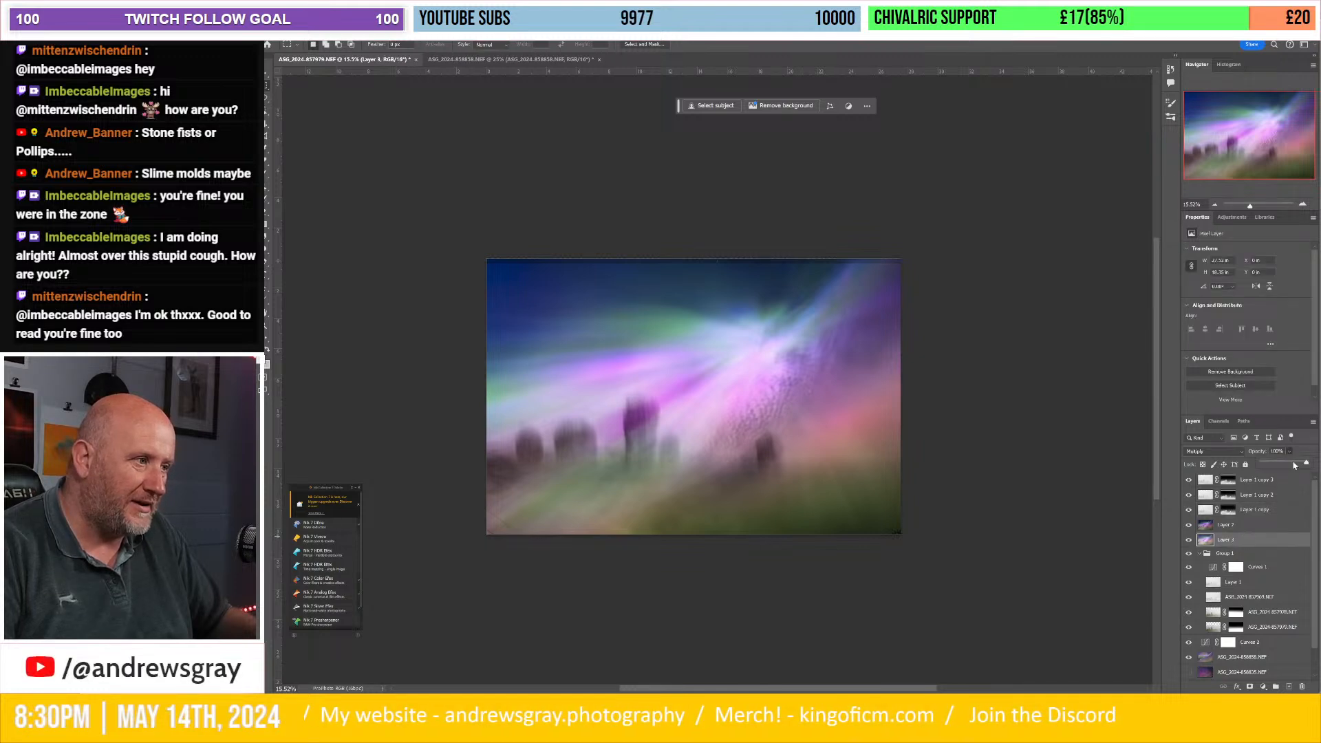
drag(1289, 451, 1294, 465)
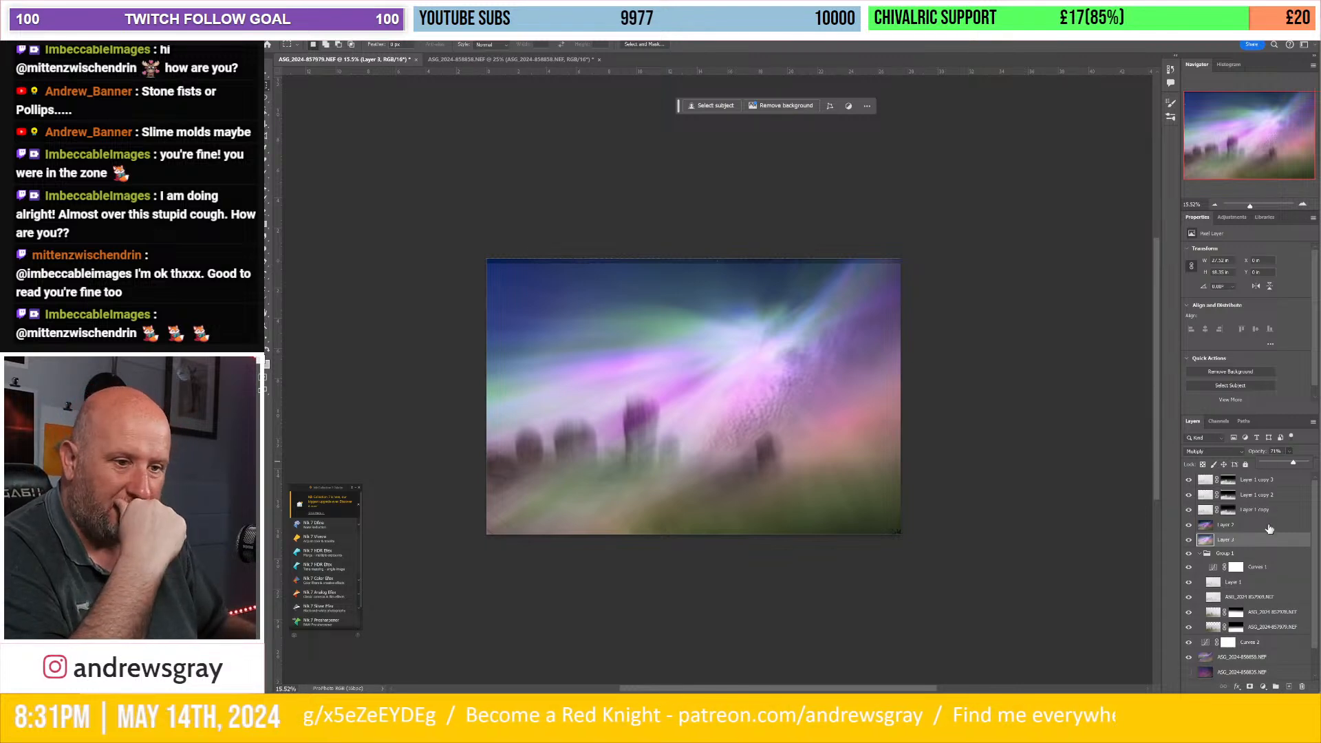
Set the document status readout to Document Sizes
click(382, 689)
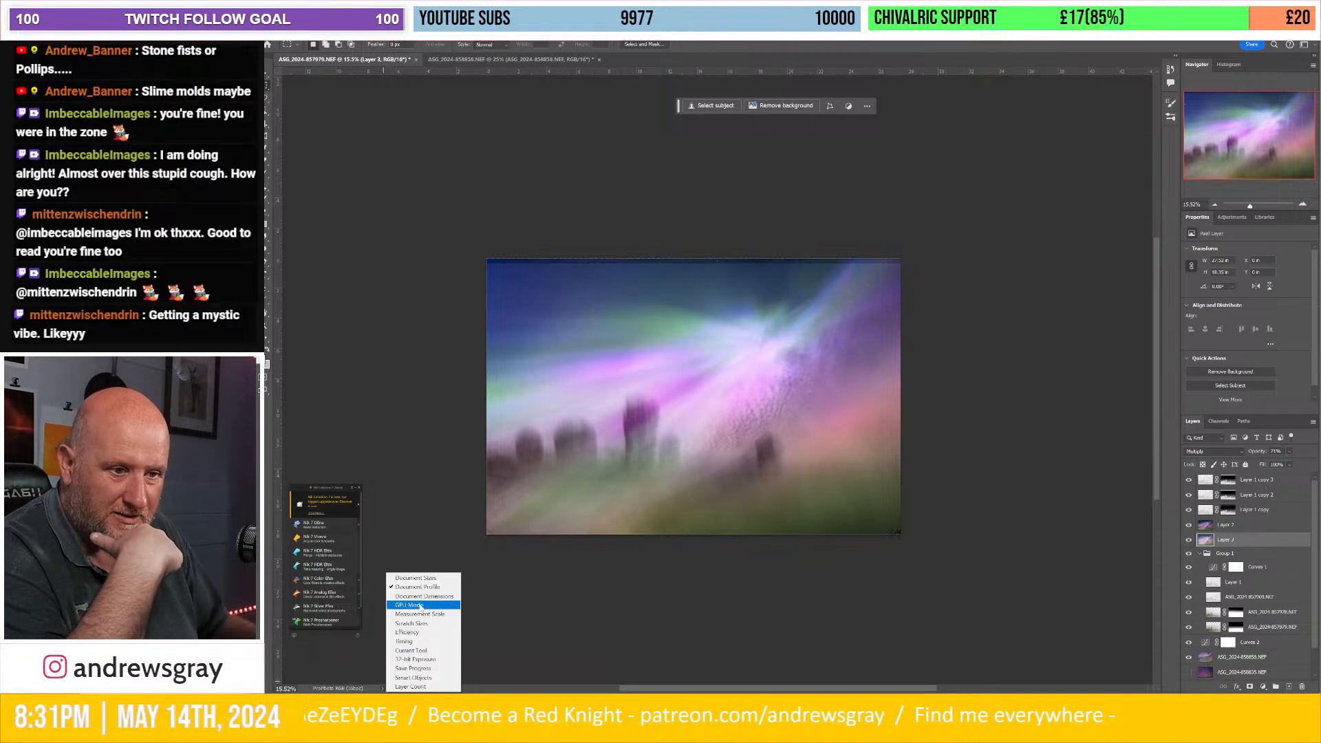
click(434, 577)
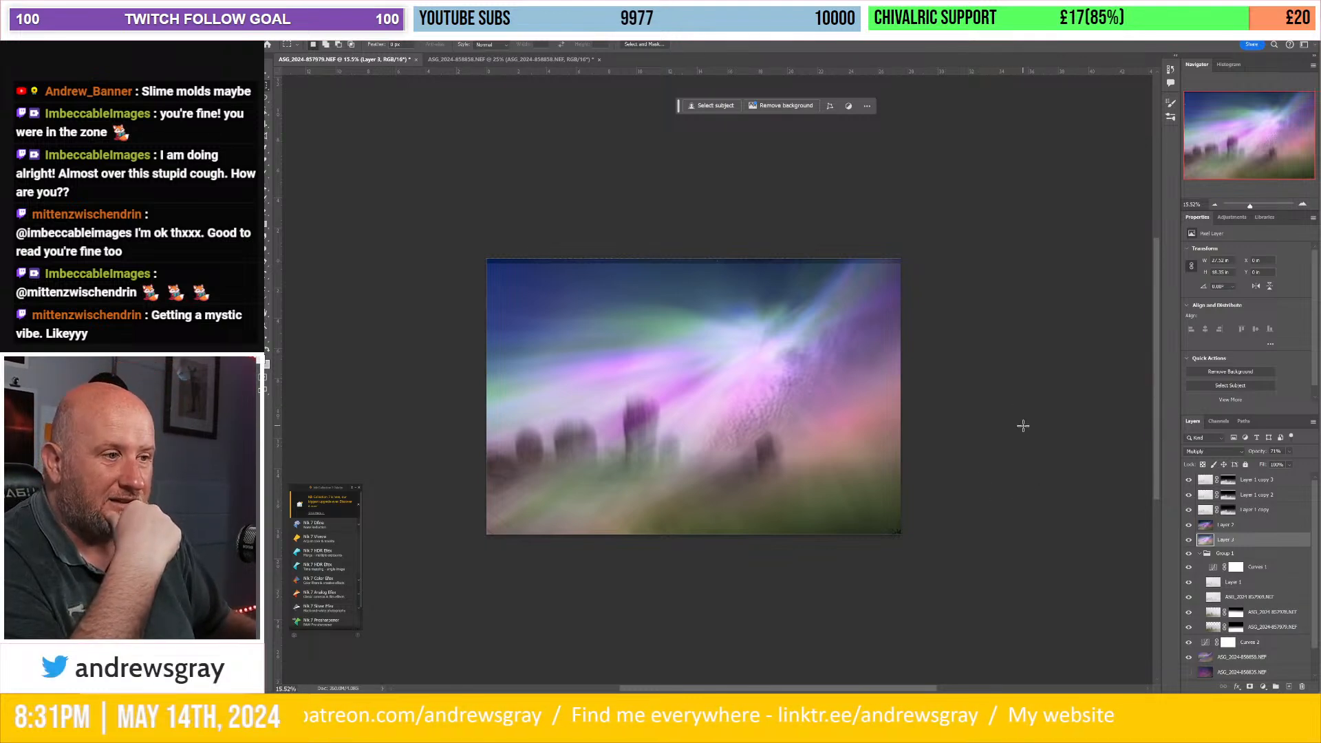
Compare the image with Layer 2 hidden and shown, and duplicate Layer 2 with the copy's blend mode set to Darken
click(1188, 526)
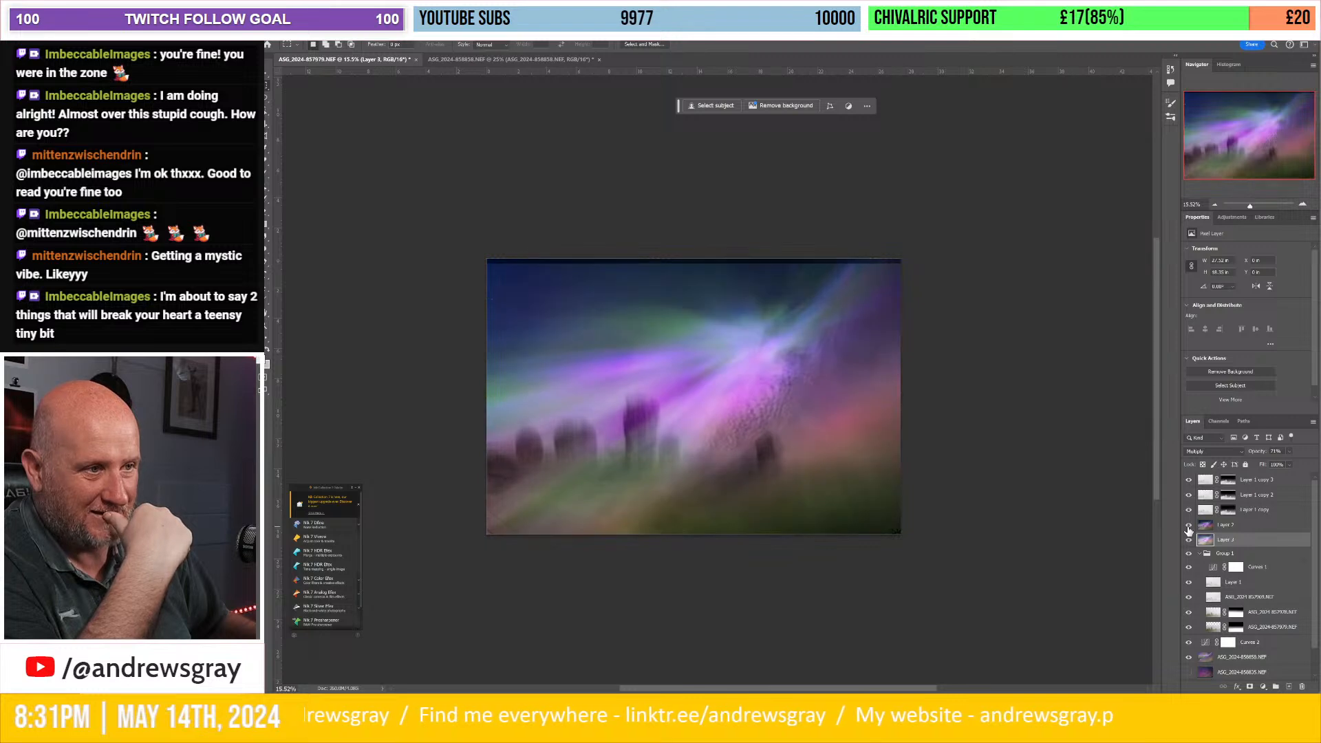
click(1188, 526)
click(1229, 526)
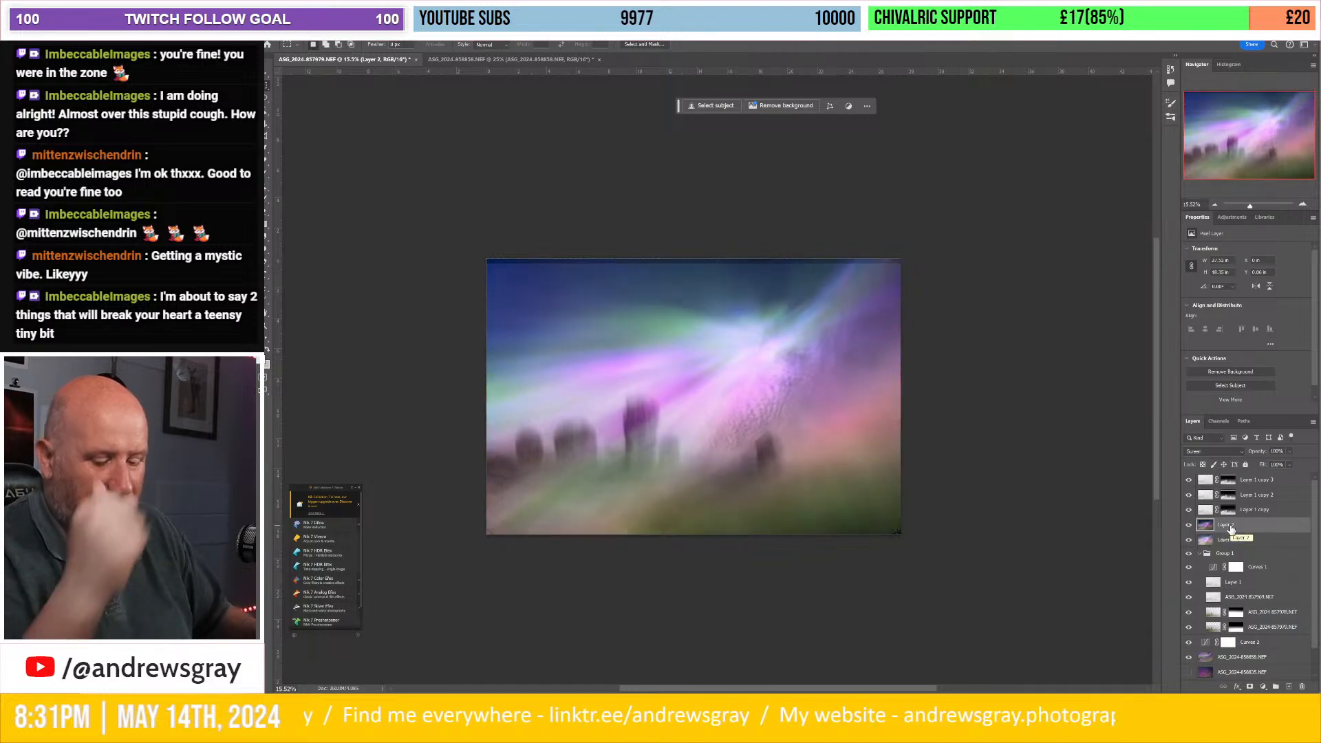
key(ctrl+j)
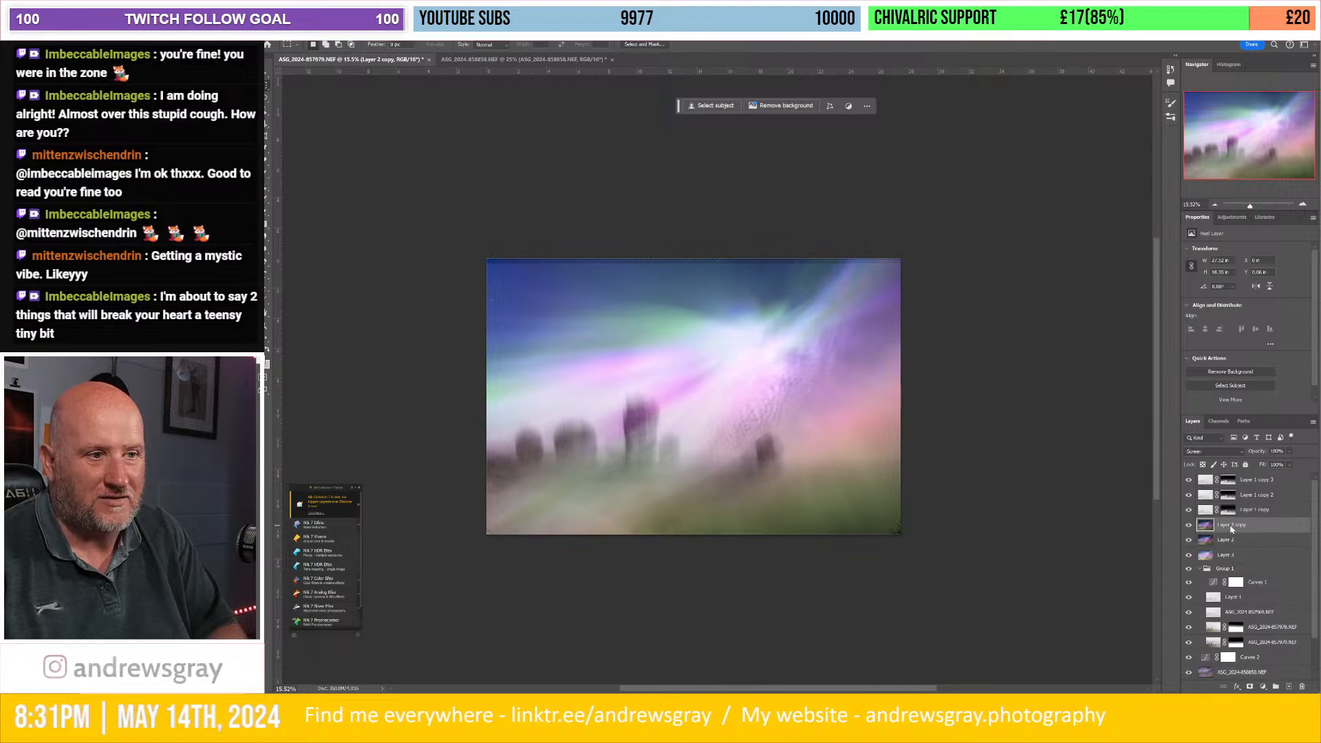
key(ctrl+z)
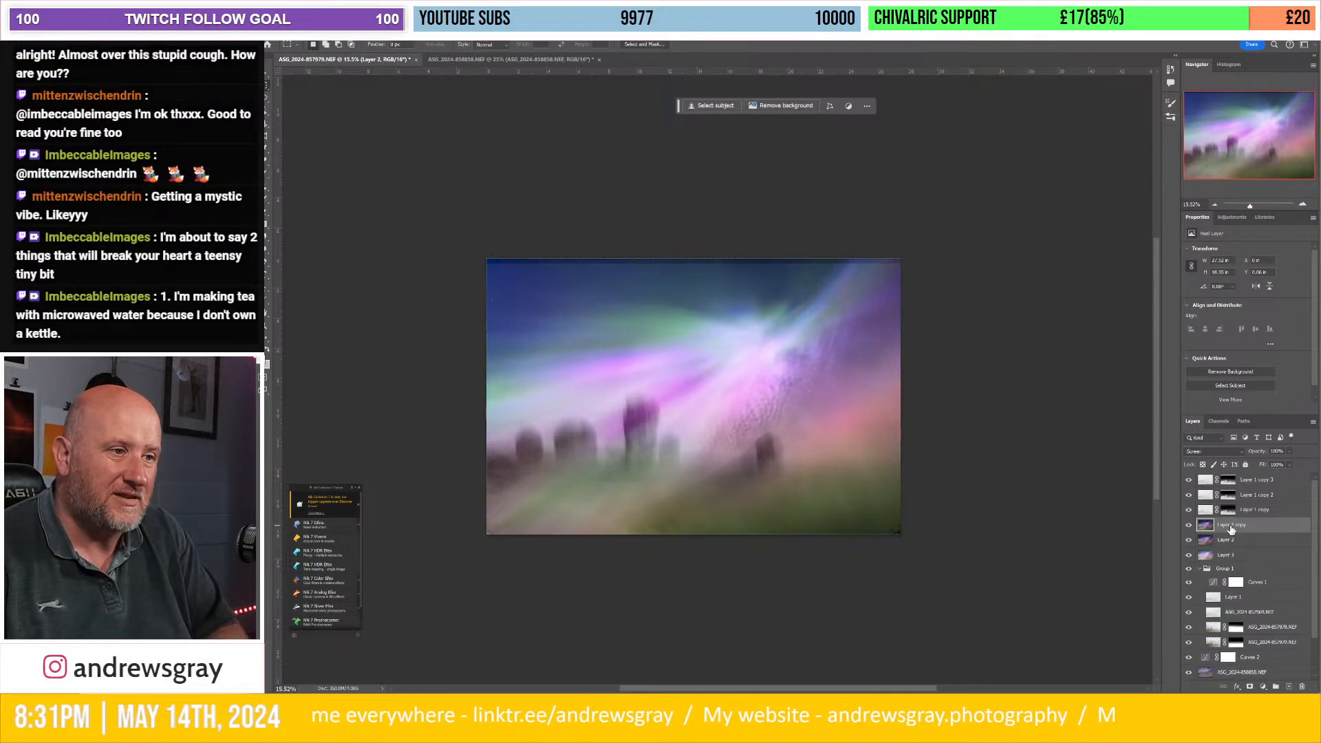
key(ctrl+shift+z)
click(1218, 452)
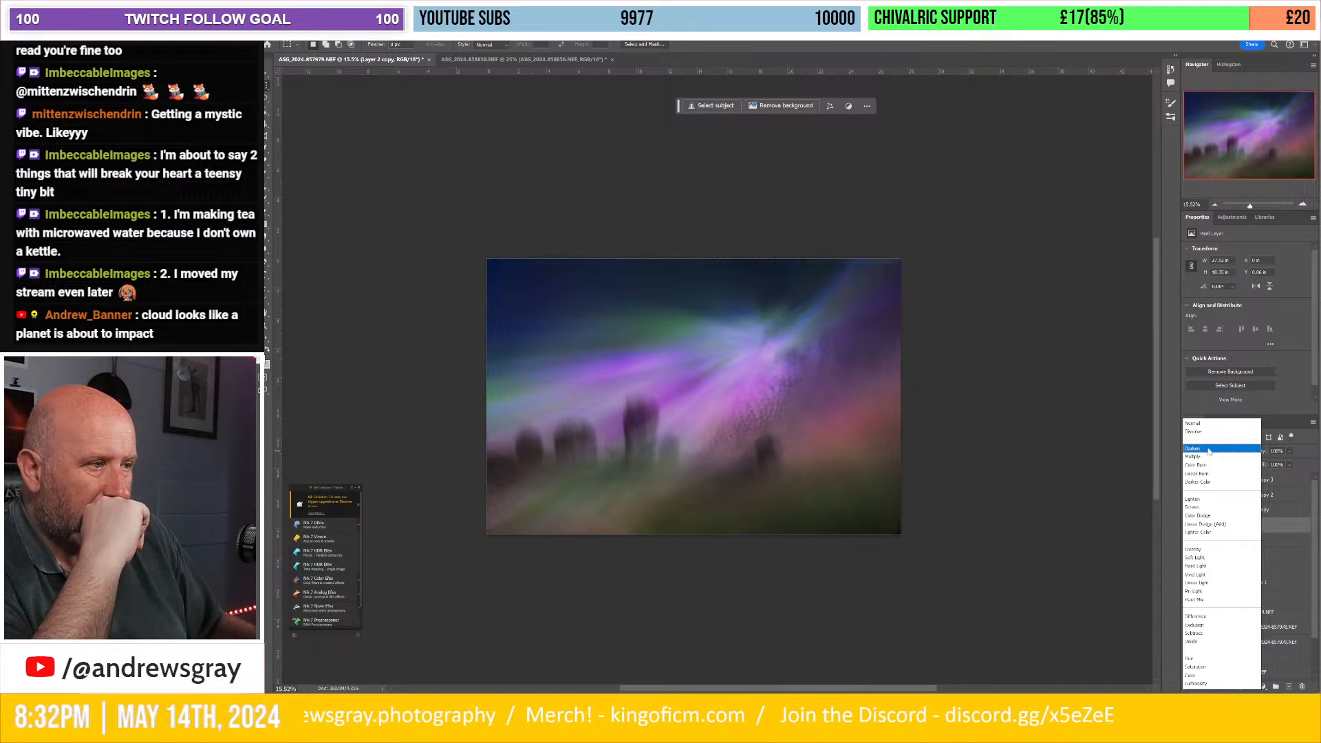
click(1208, 449)
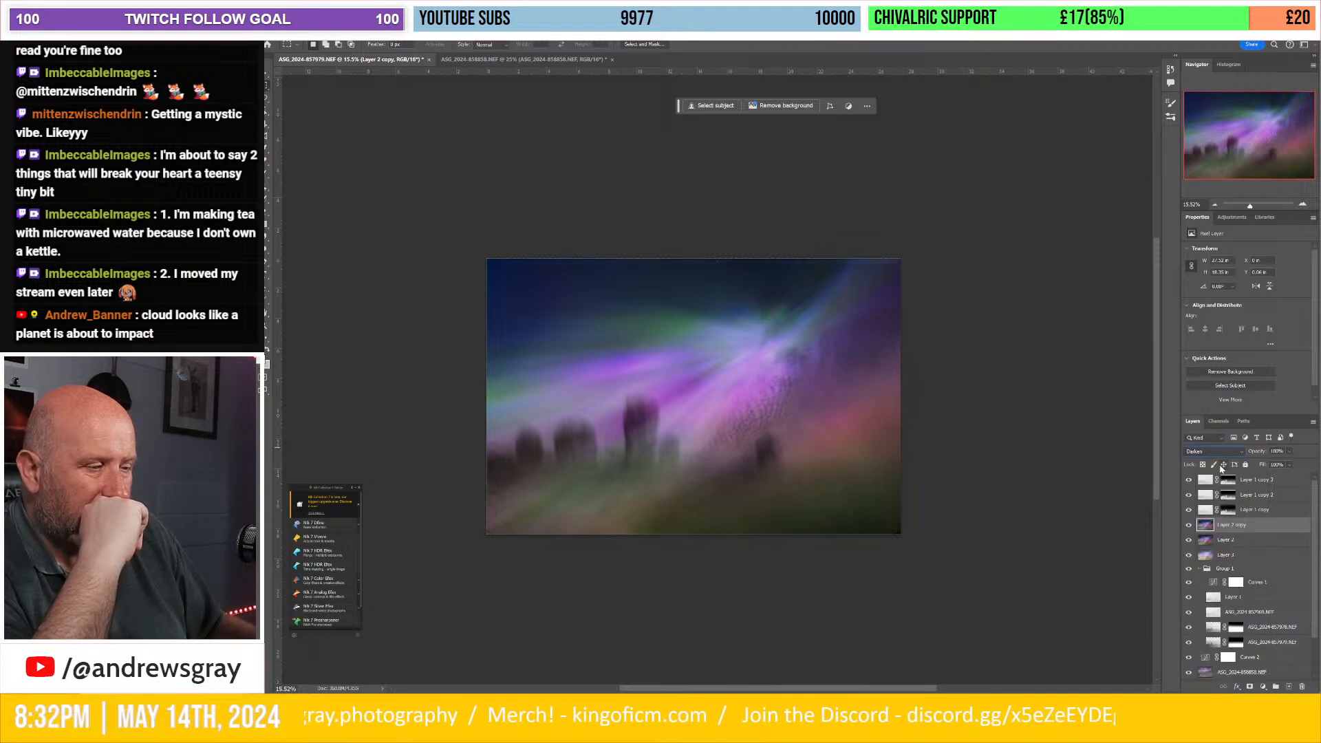
Add a layer mask to Layer 2 copy with a vertical black-to-white gradient that limits its darkening to the ground below the stones
click(1249, 686)
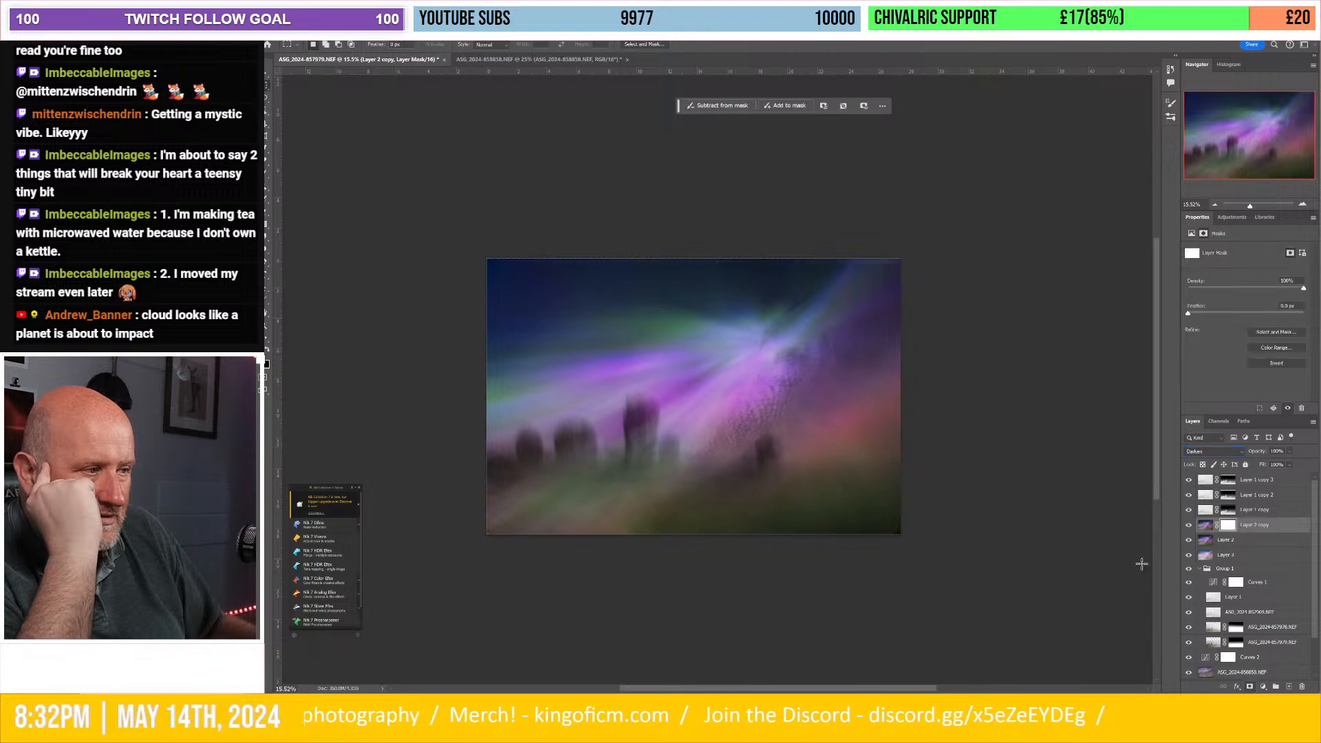
key(g)
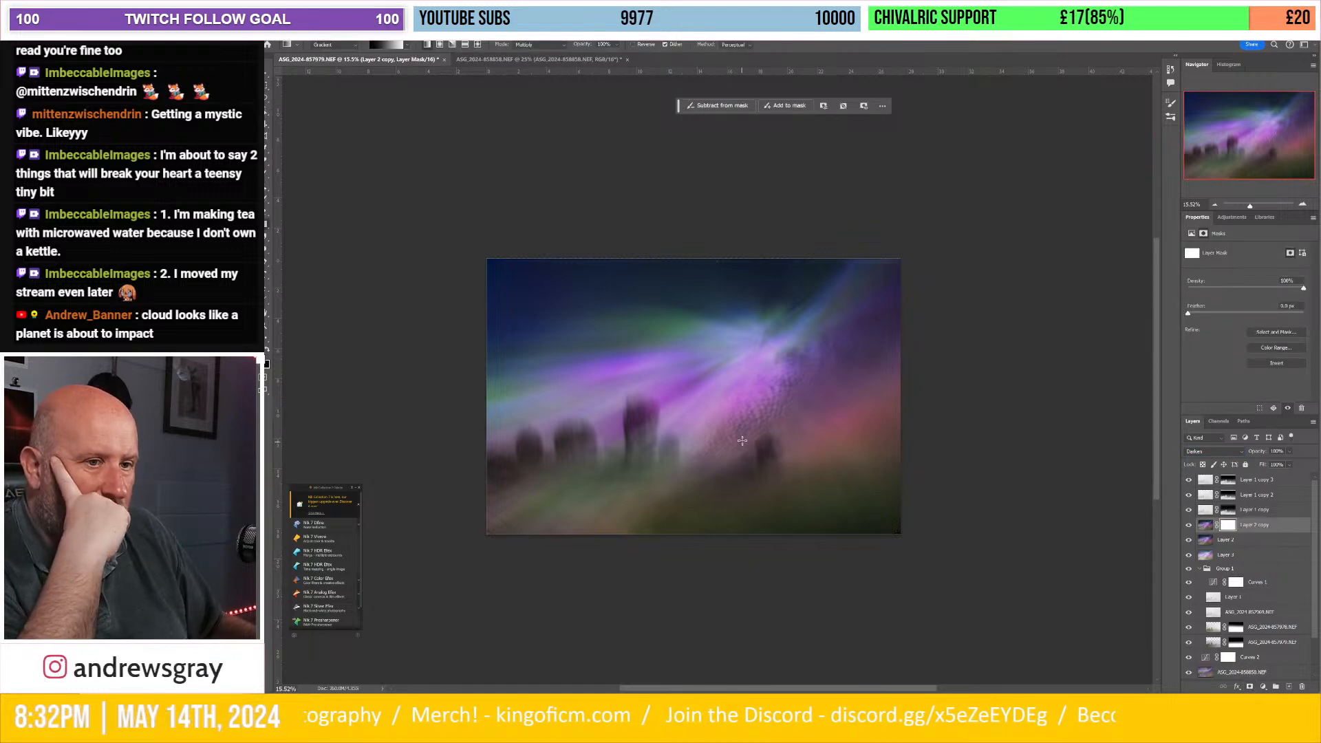
drag(729, 494, 729, 451)
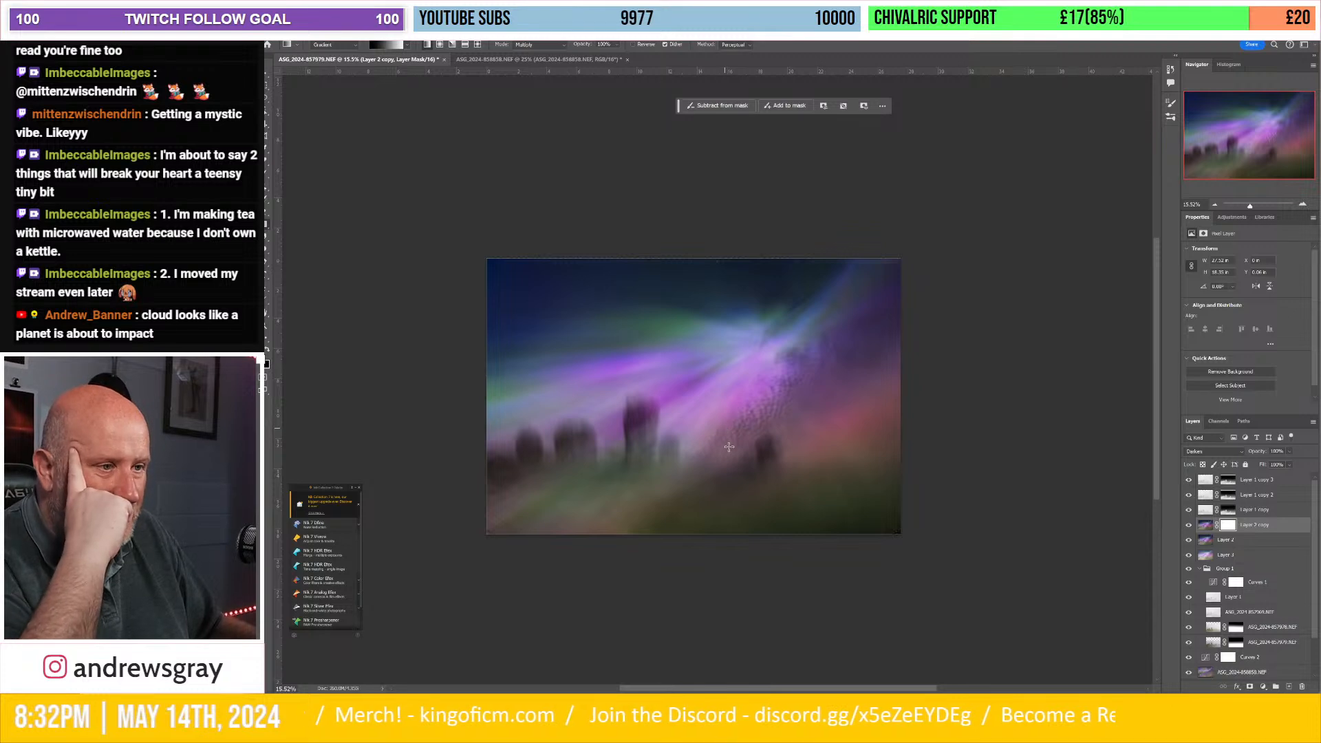
drag(724, 428, 728, 493)
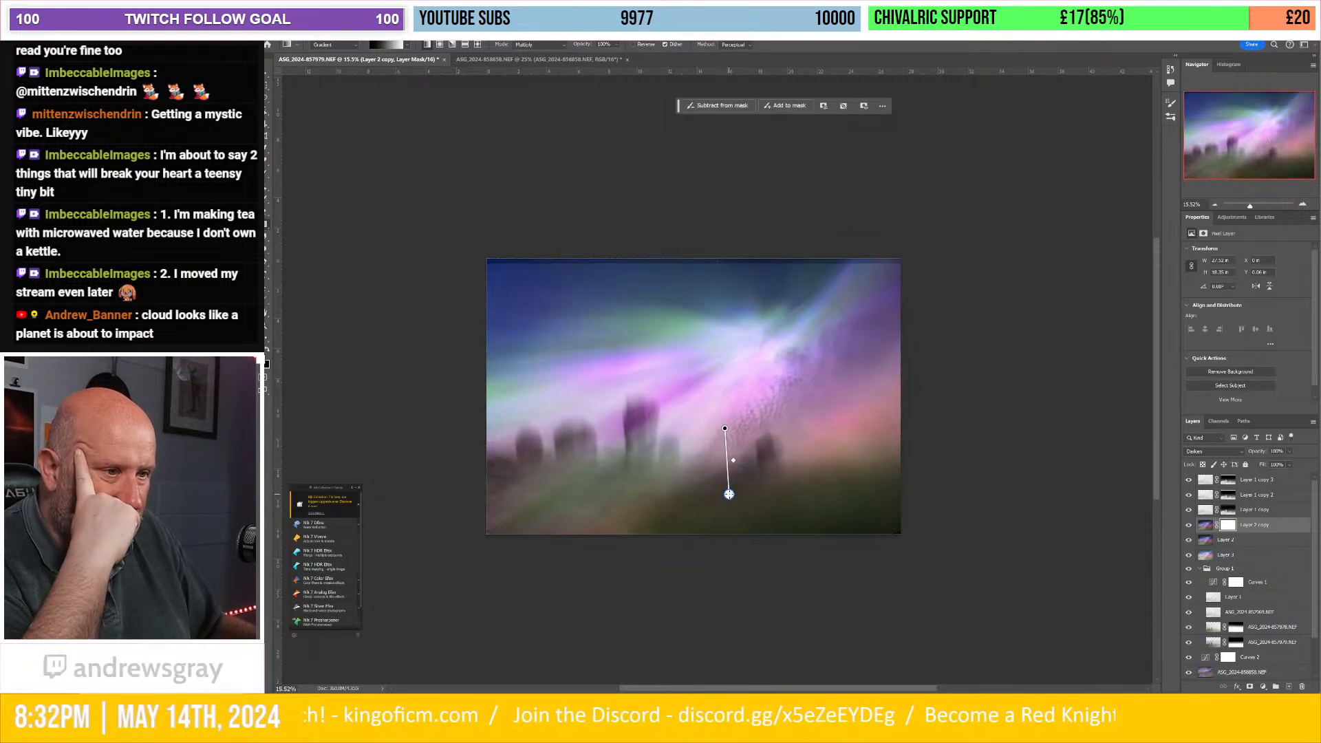
drag(729, 494, 726, 492)
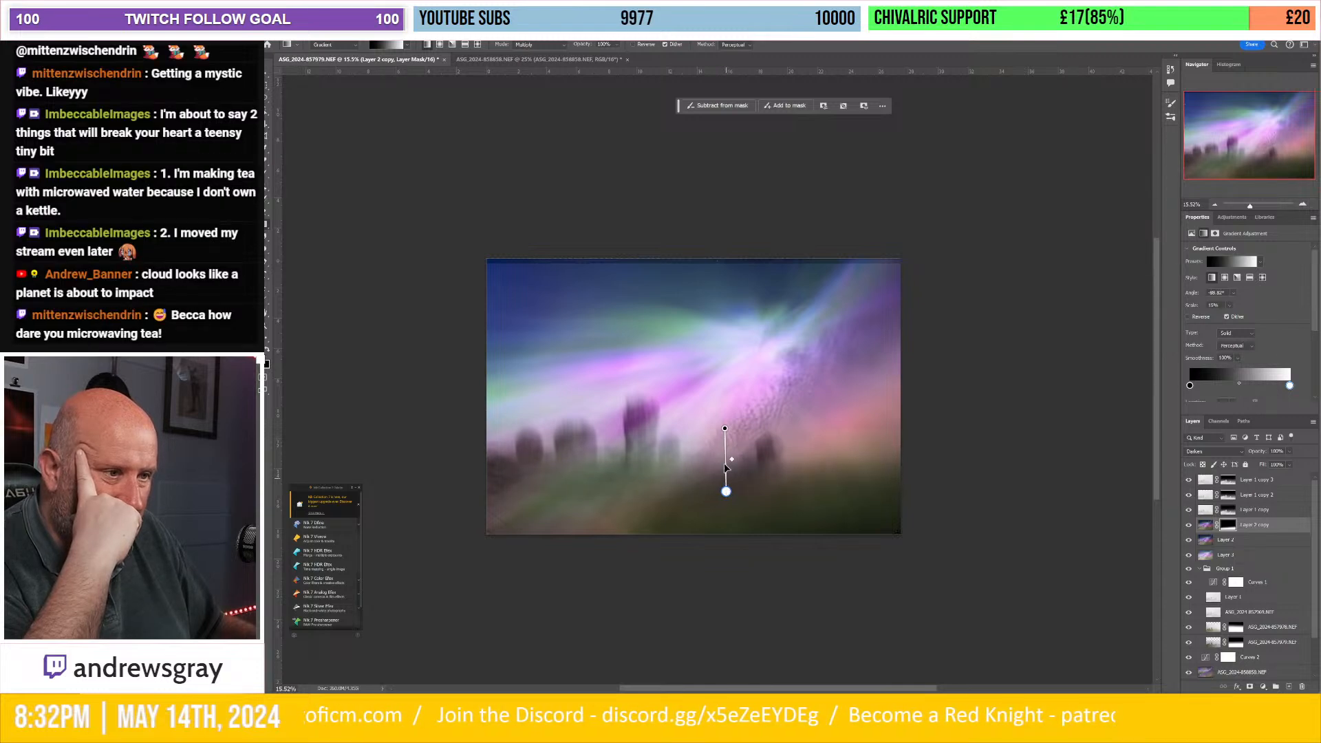
drag(725, 430, 726, 404)
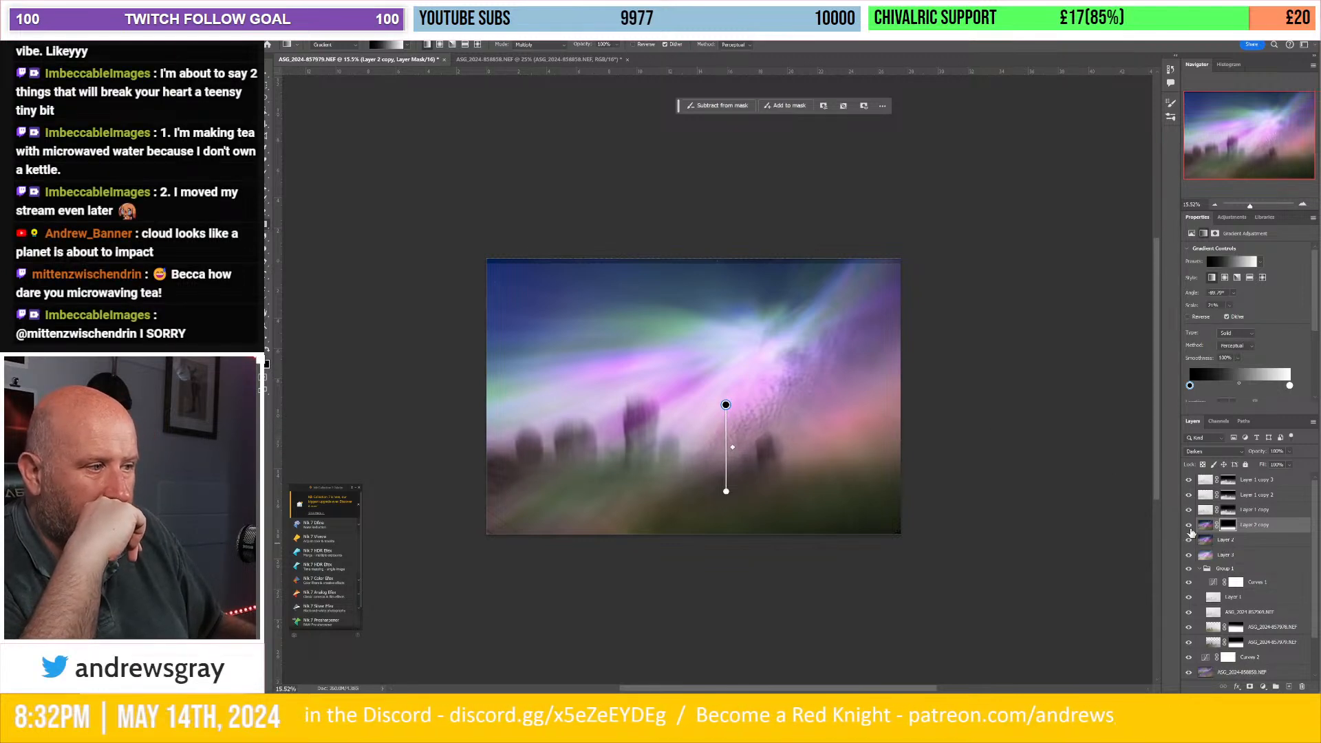
Compare the image with Layer 2 copy and with Layer 2 each hidden and shown
click(1204, 525)
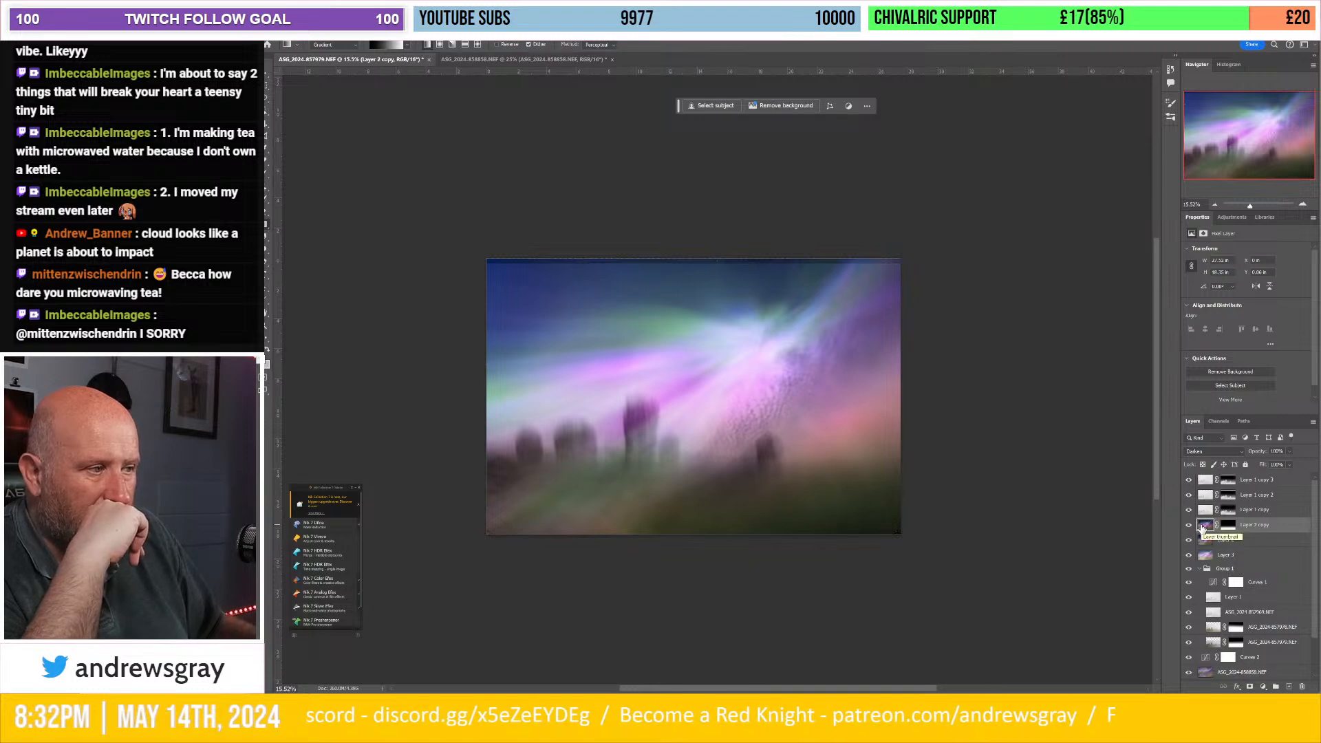
click(1189, 527)
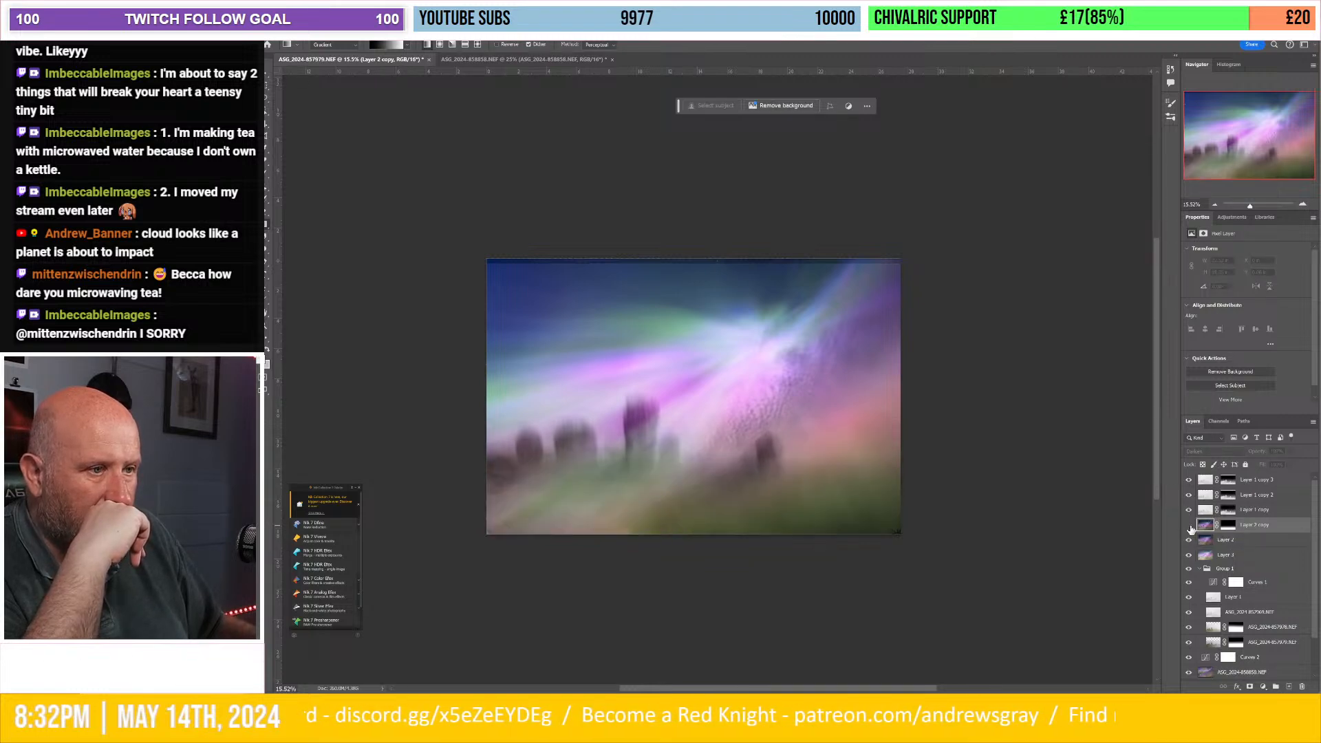
click(1189, 526)
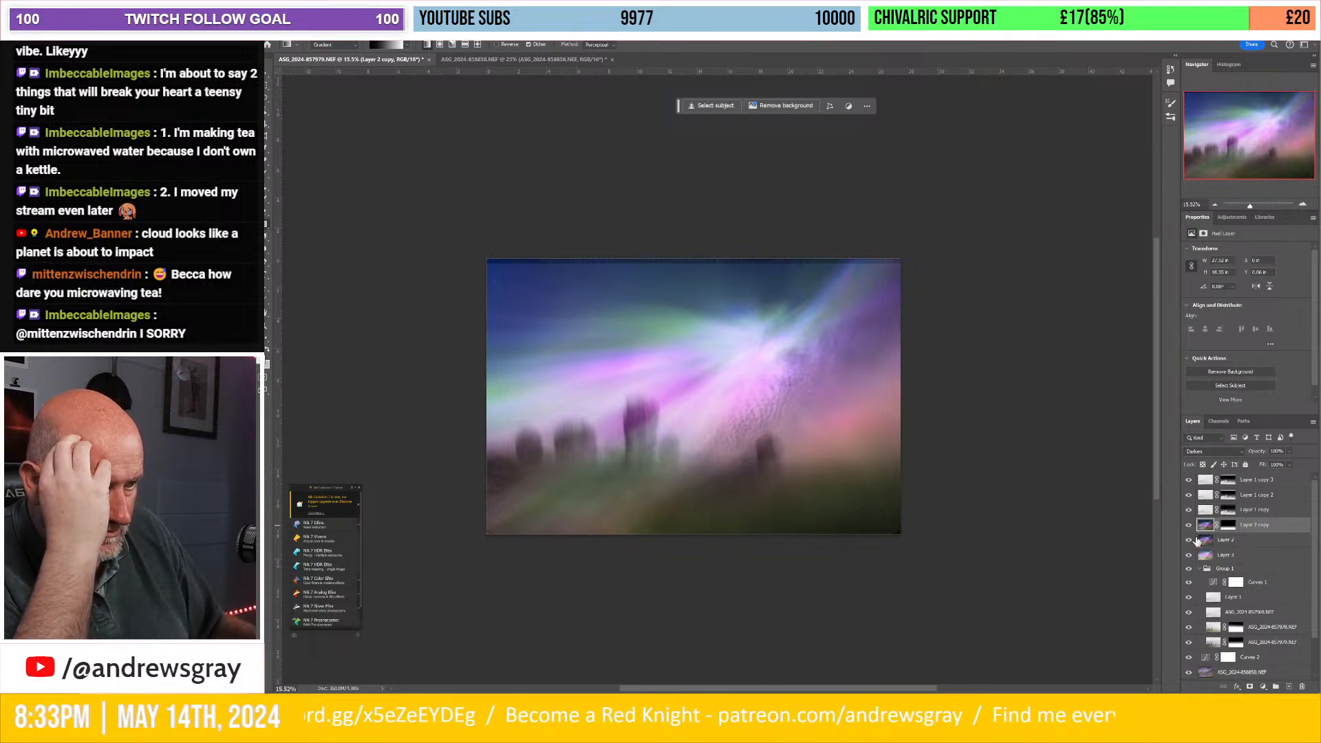
click(1187, 541)
click(1187, 542)
click(1188, 541)
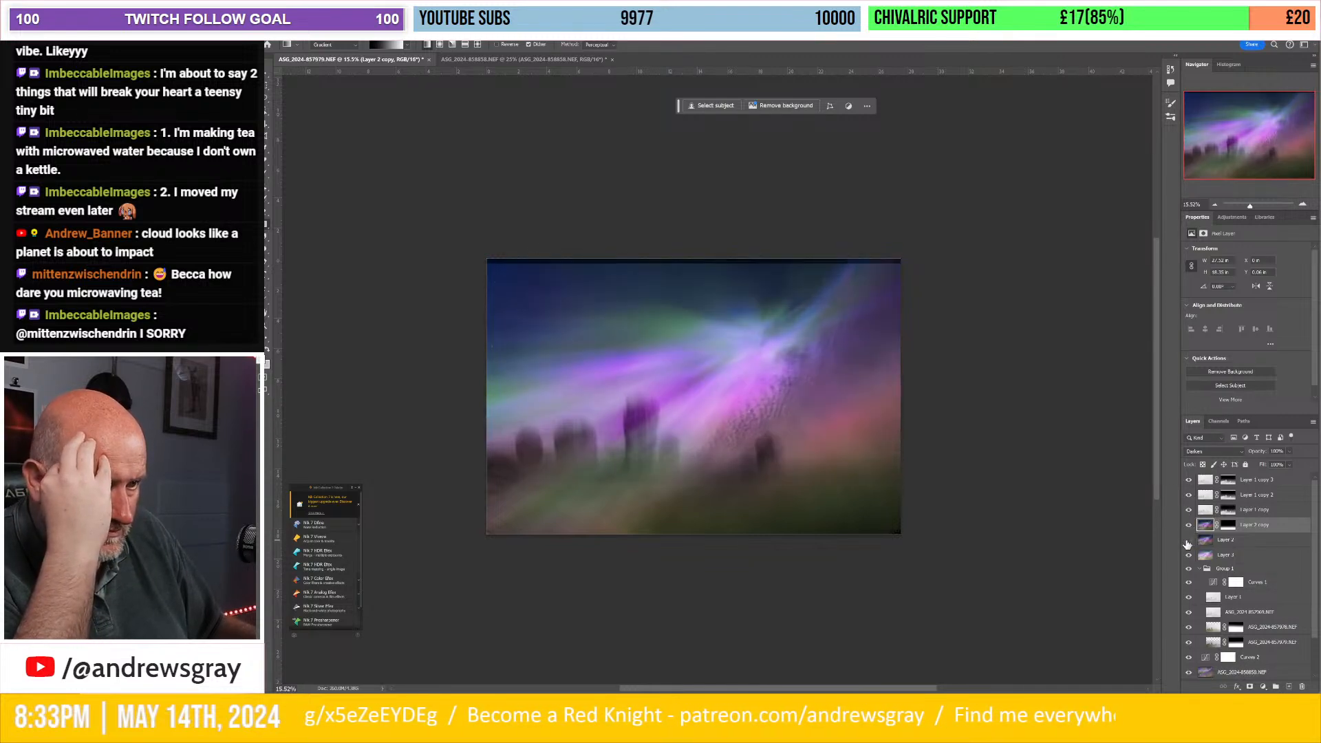
click(1188, 542)
click(1238, 541)
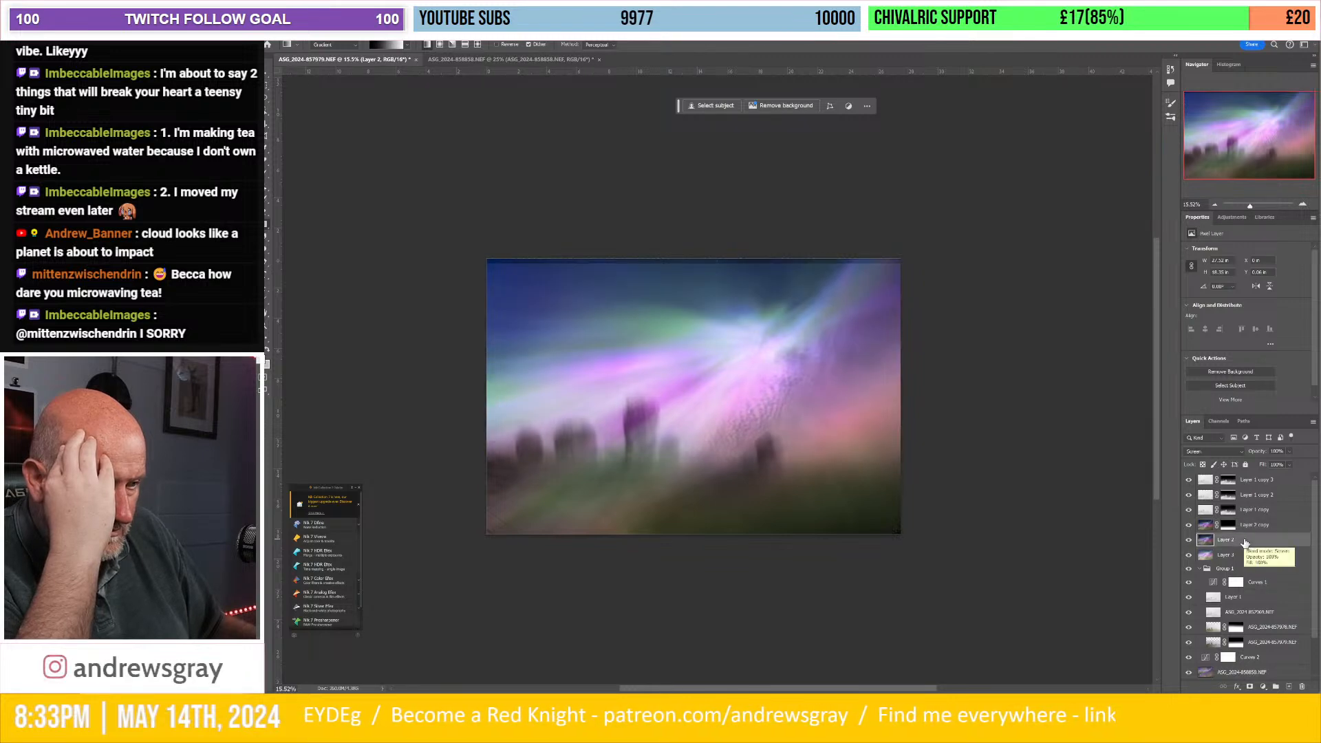
click(1187, 541)
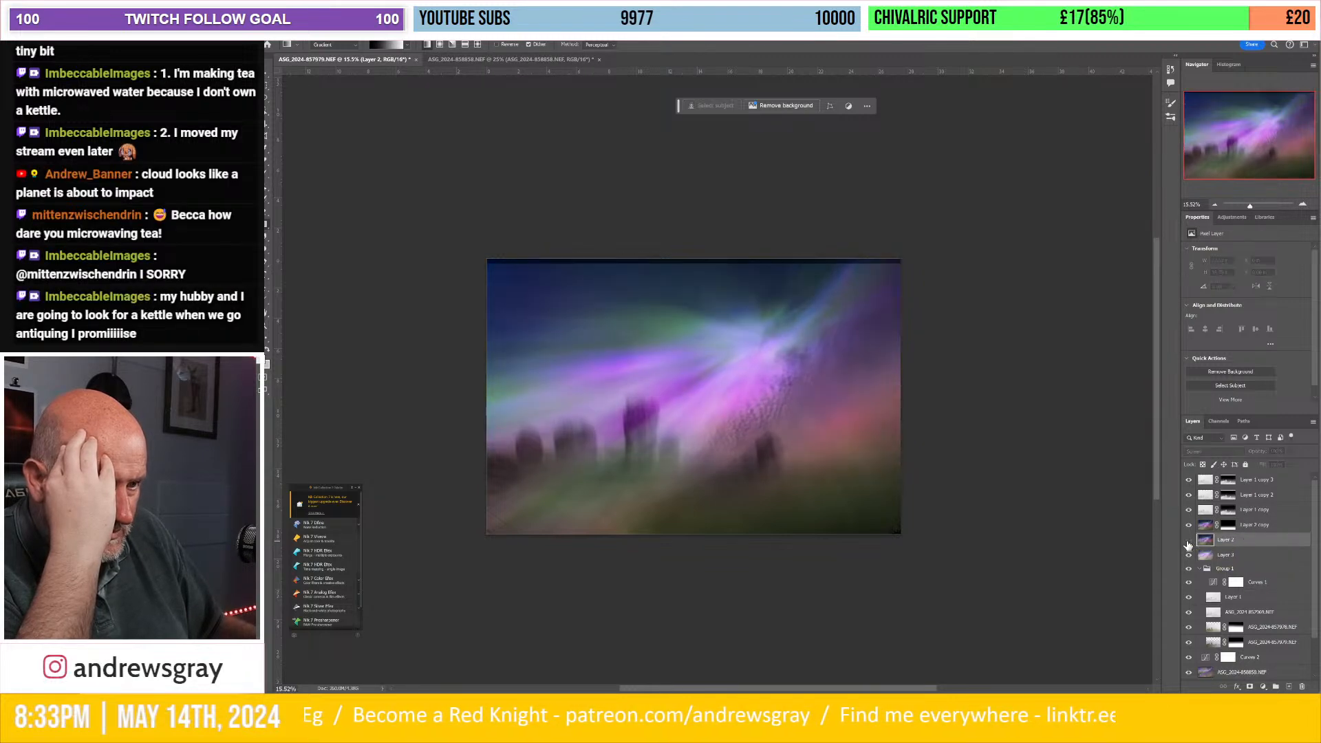
click(1187, 541)
click(1187, 541)
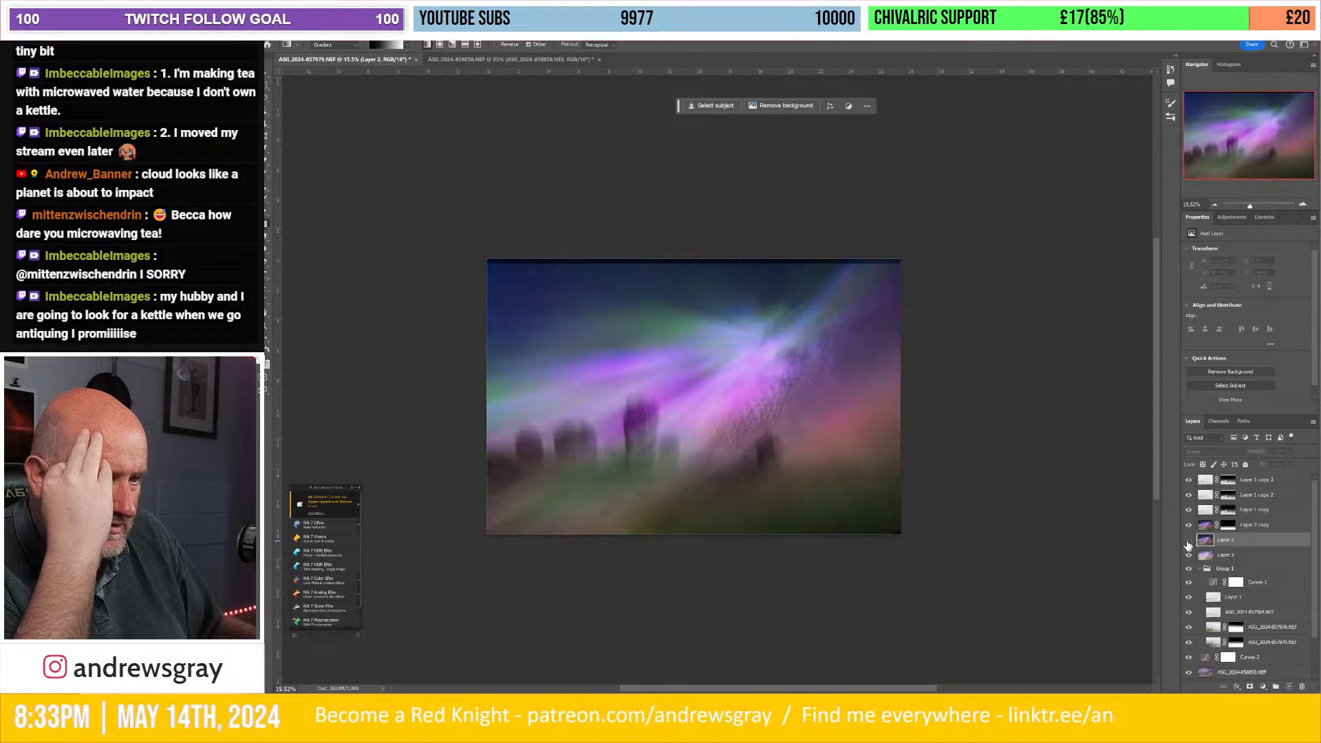
click(1188, 543)
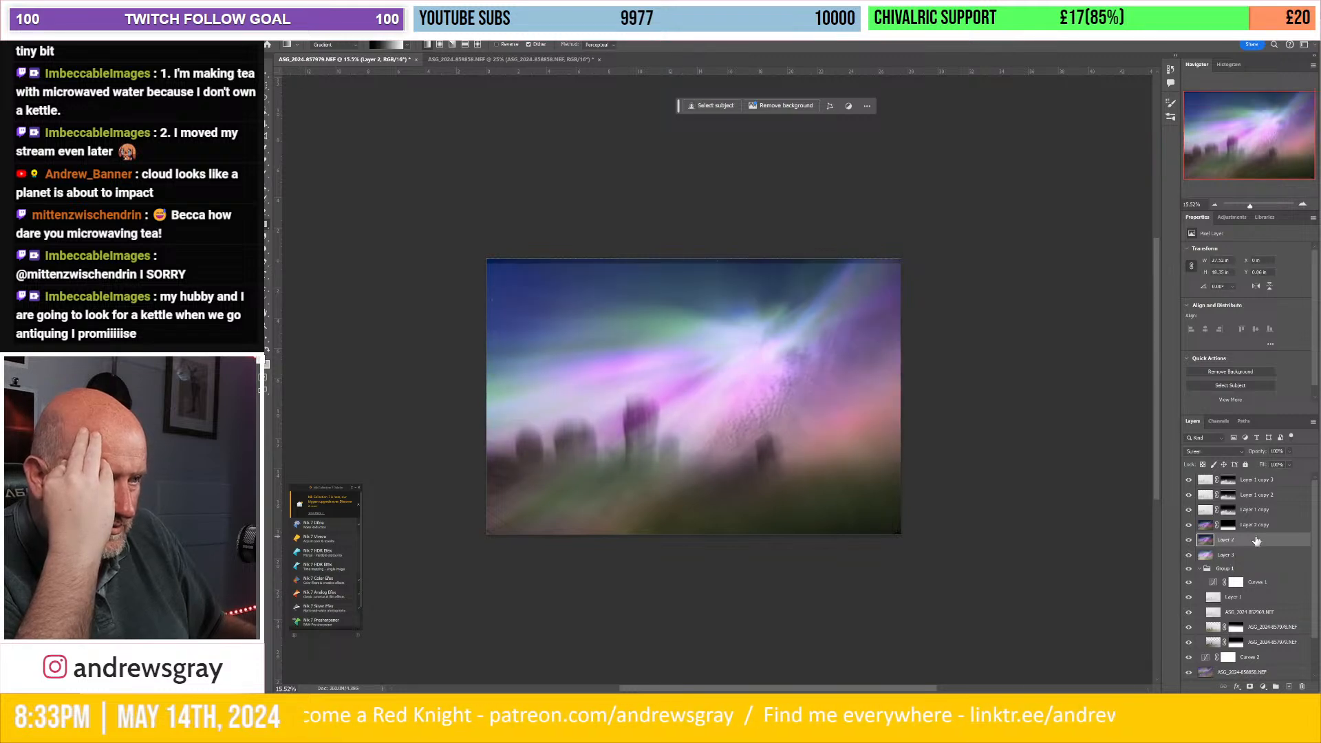
Raise the opacity of Layer 3, the Multiply layer directly above Group 1
click(1289, 454)
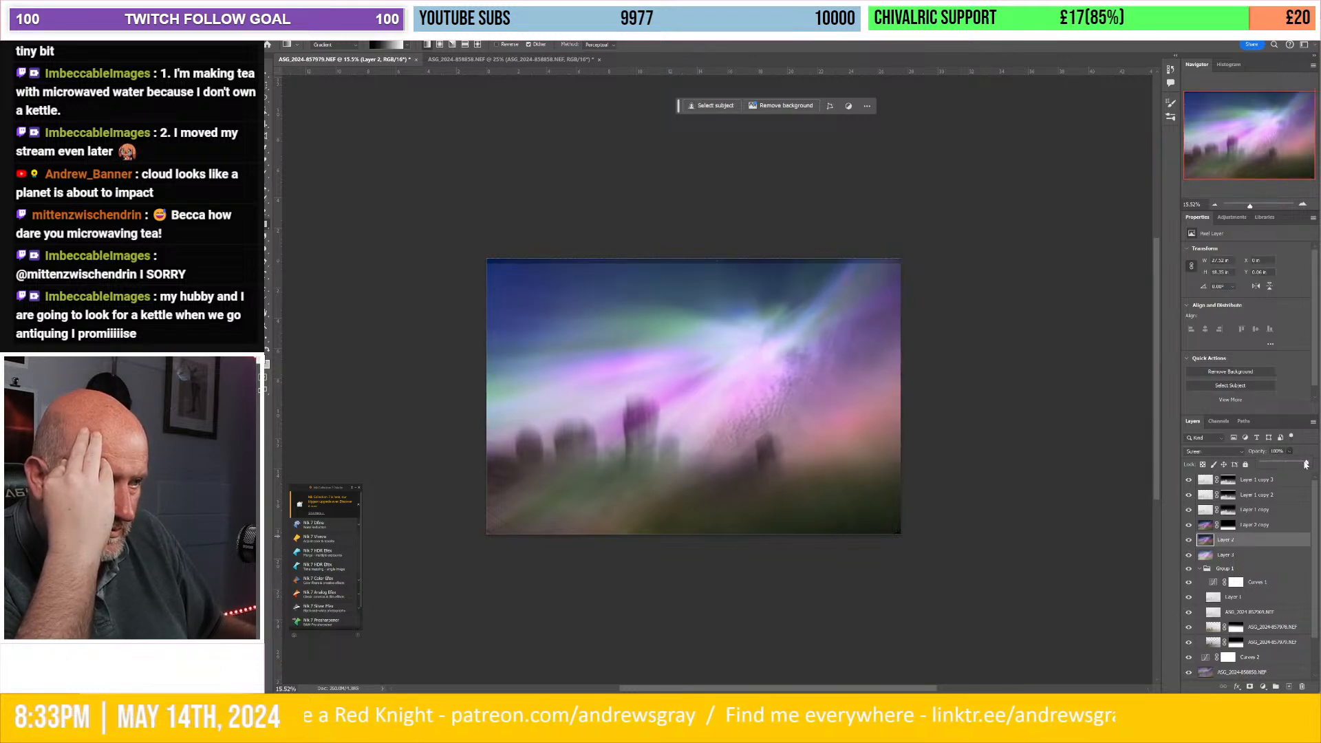
click(1242, 556)
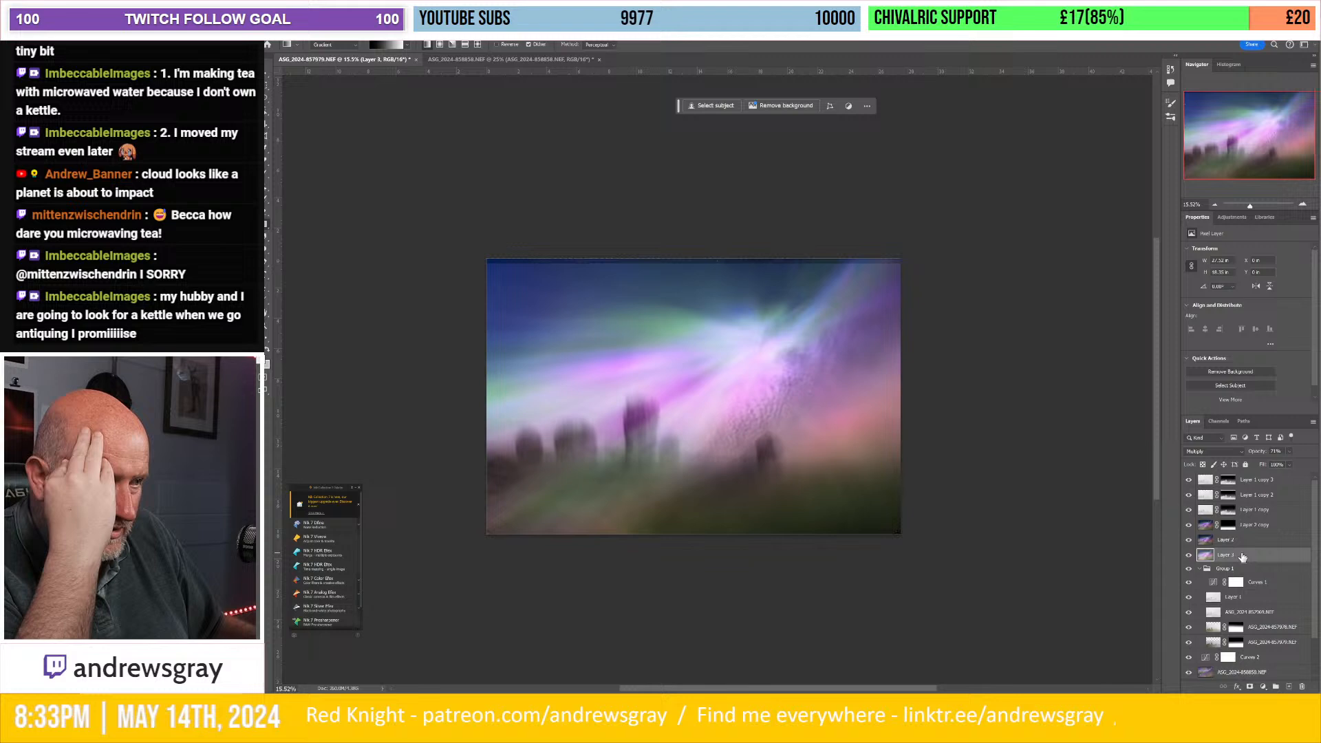
click(1188, 555)
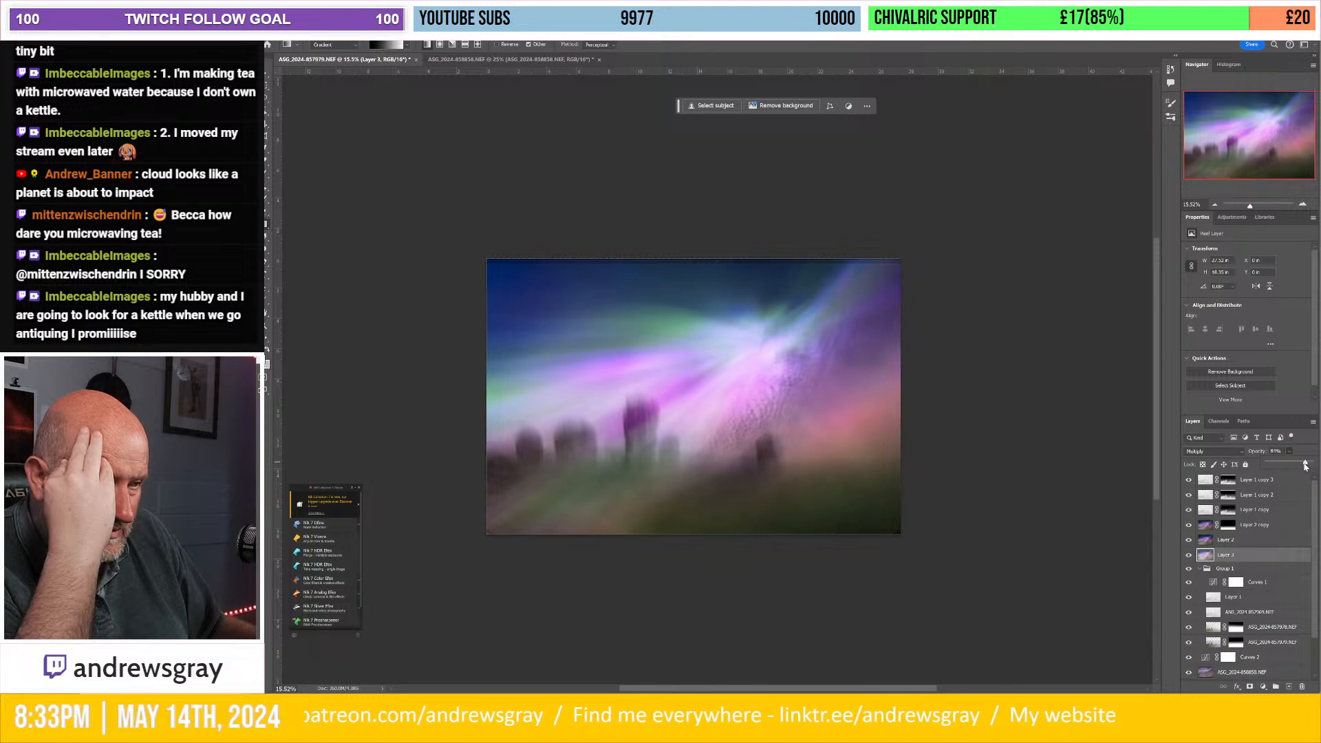
drag(1304, 466, 1306, 467)
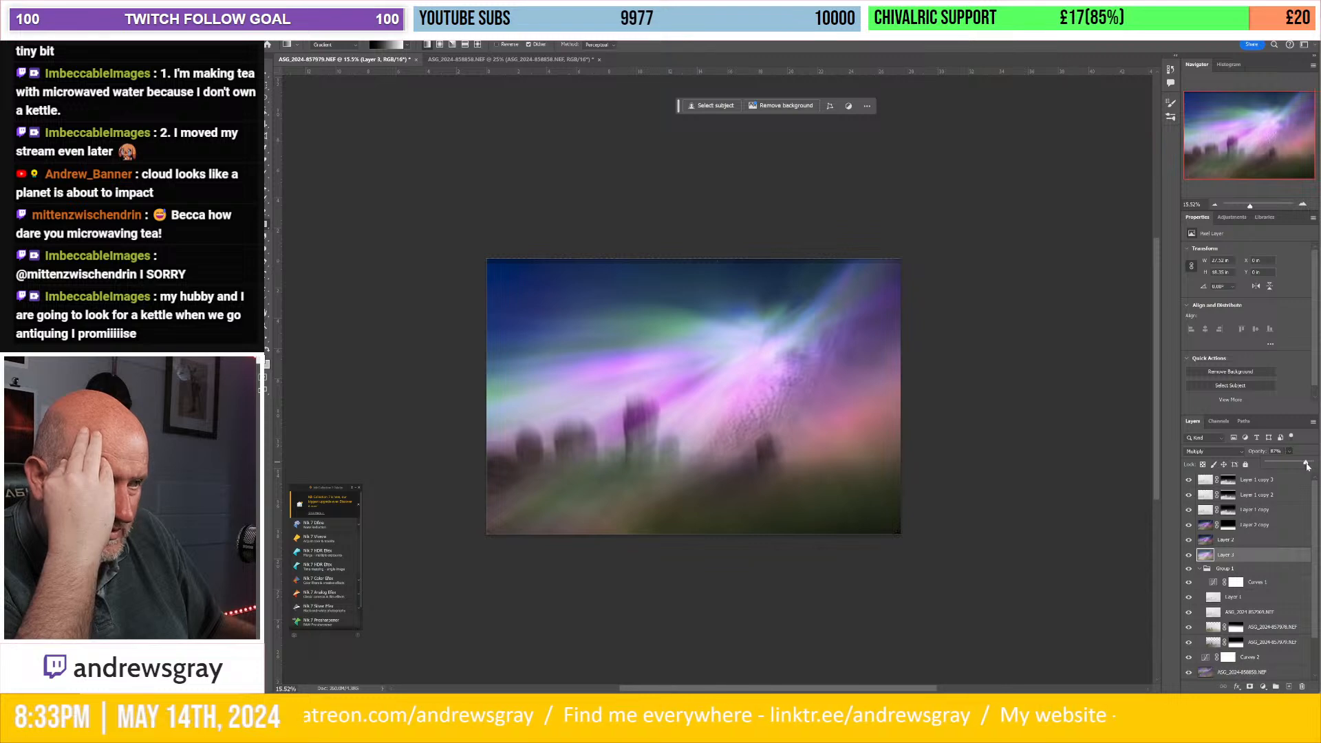
Duplicate Layer 2 again, trying Subtract before setting the new copy's blend mode to Darken
click(1257, 540)
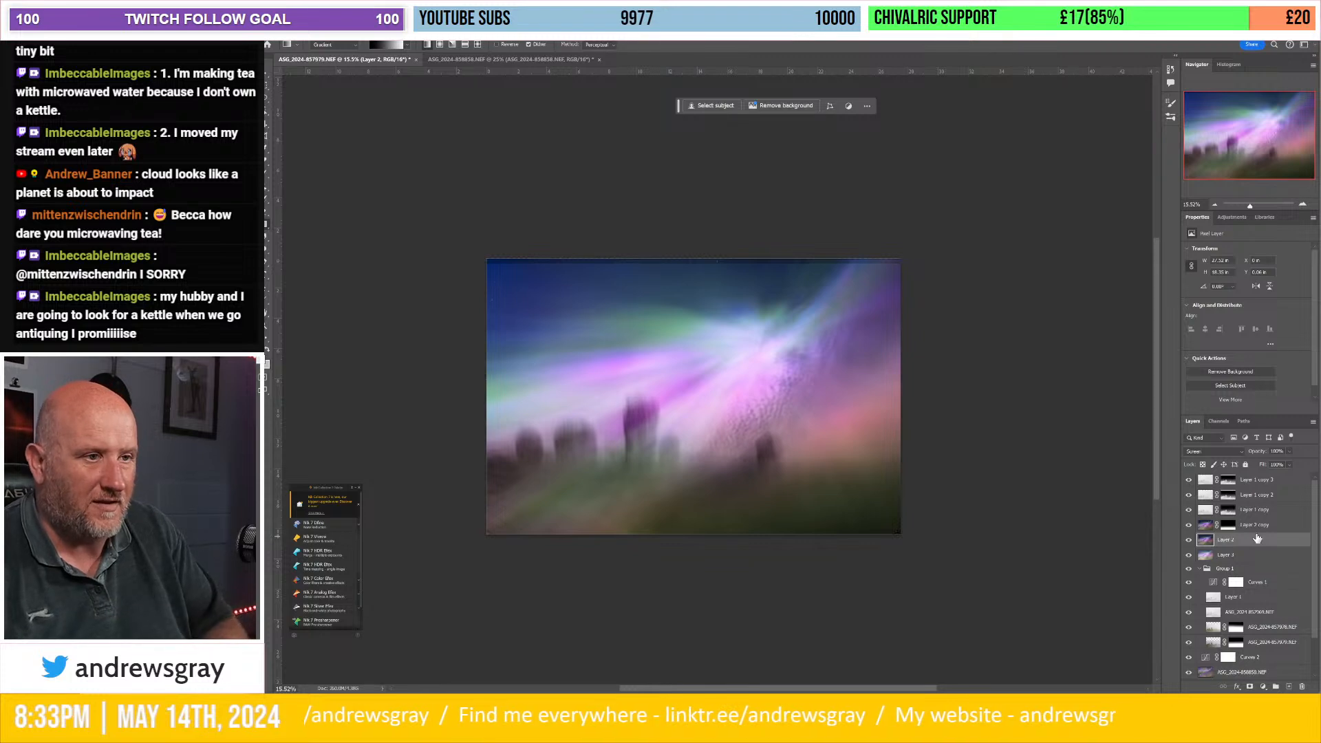
key(ctrl+j)
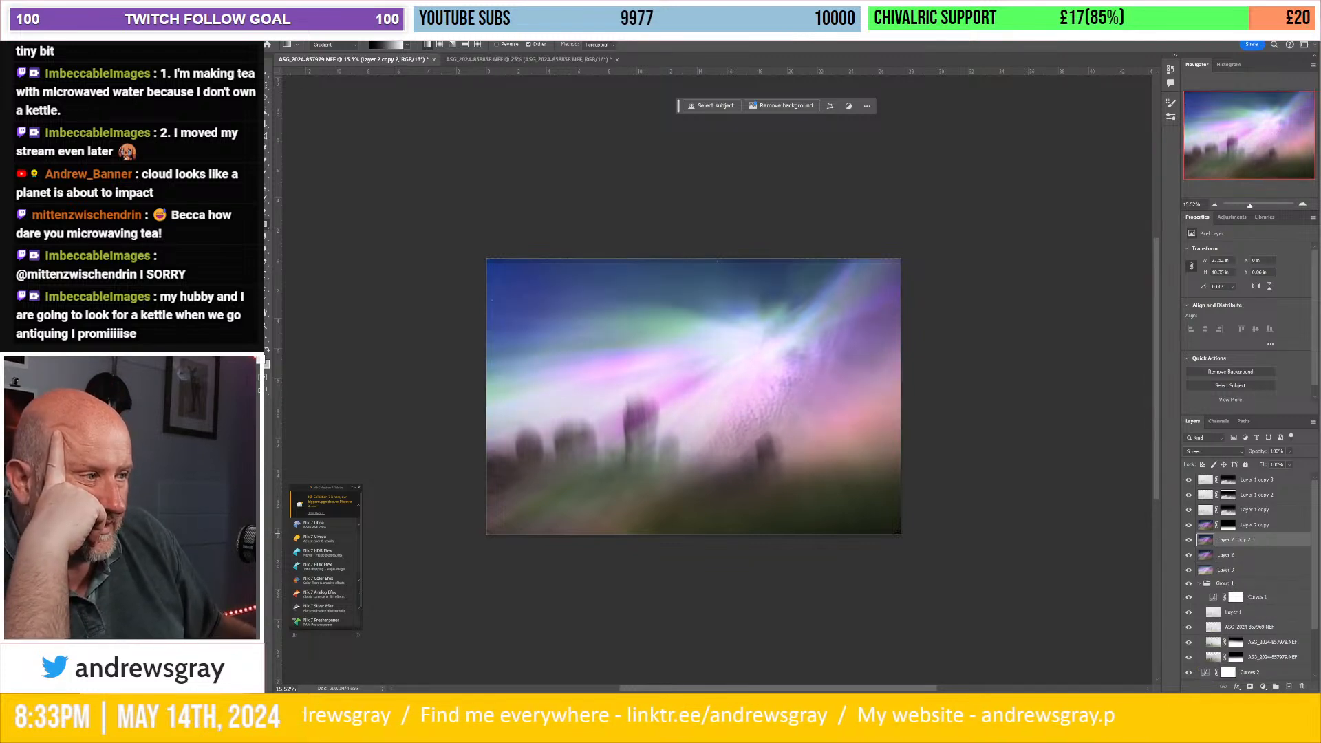
click(1240, 454)
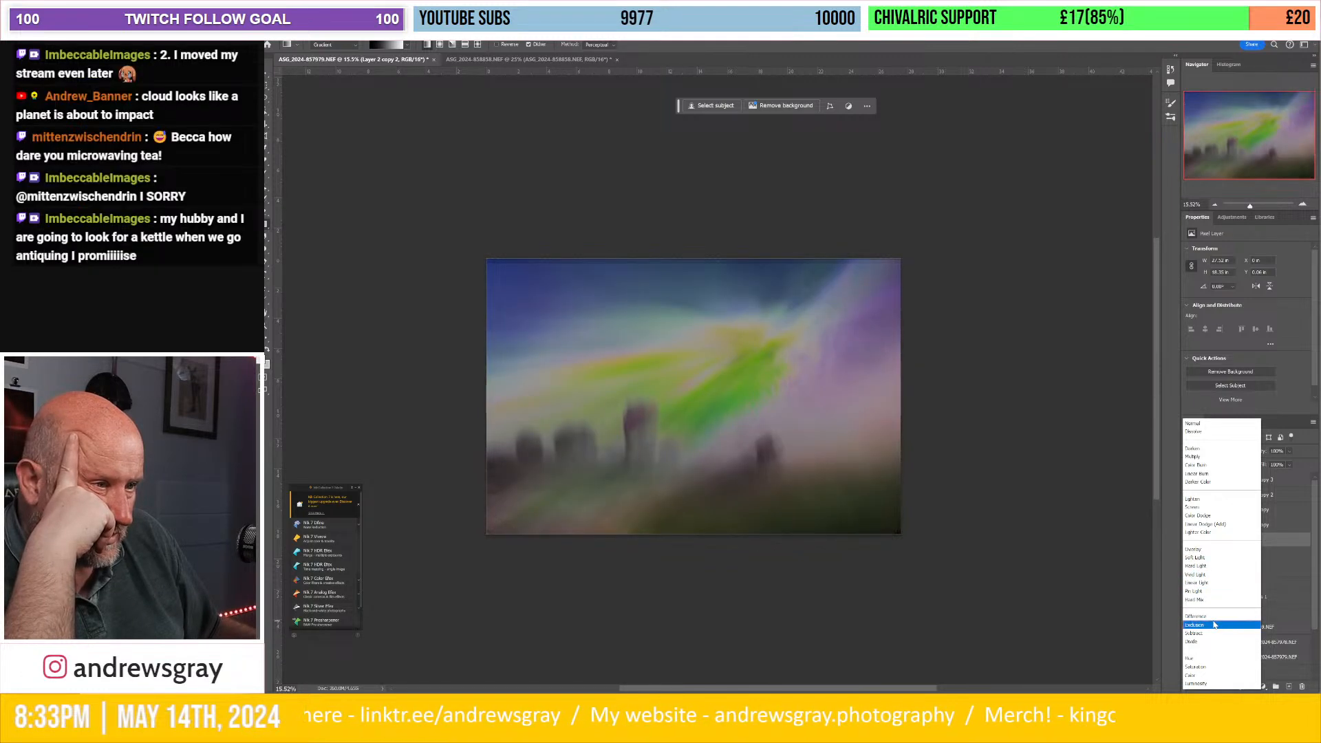
click(1217, 634)
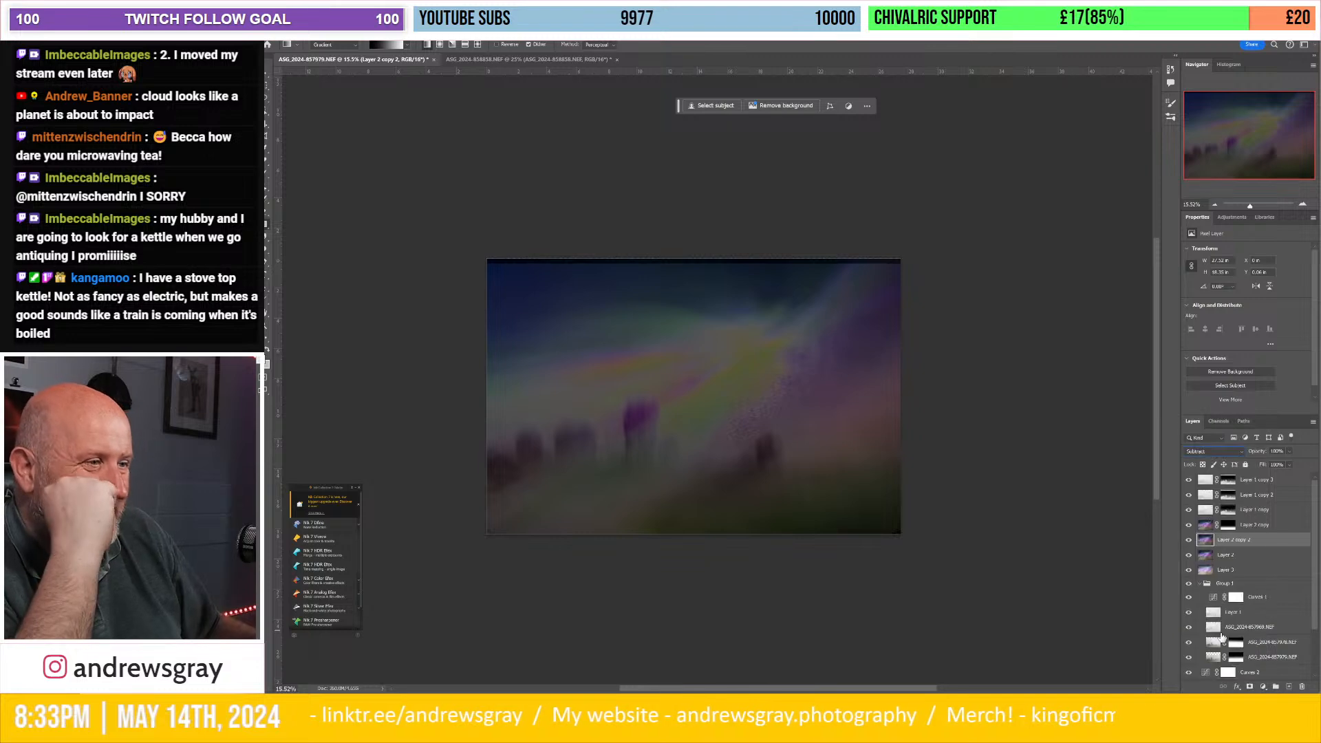
click(1225, 456)
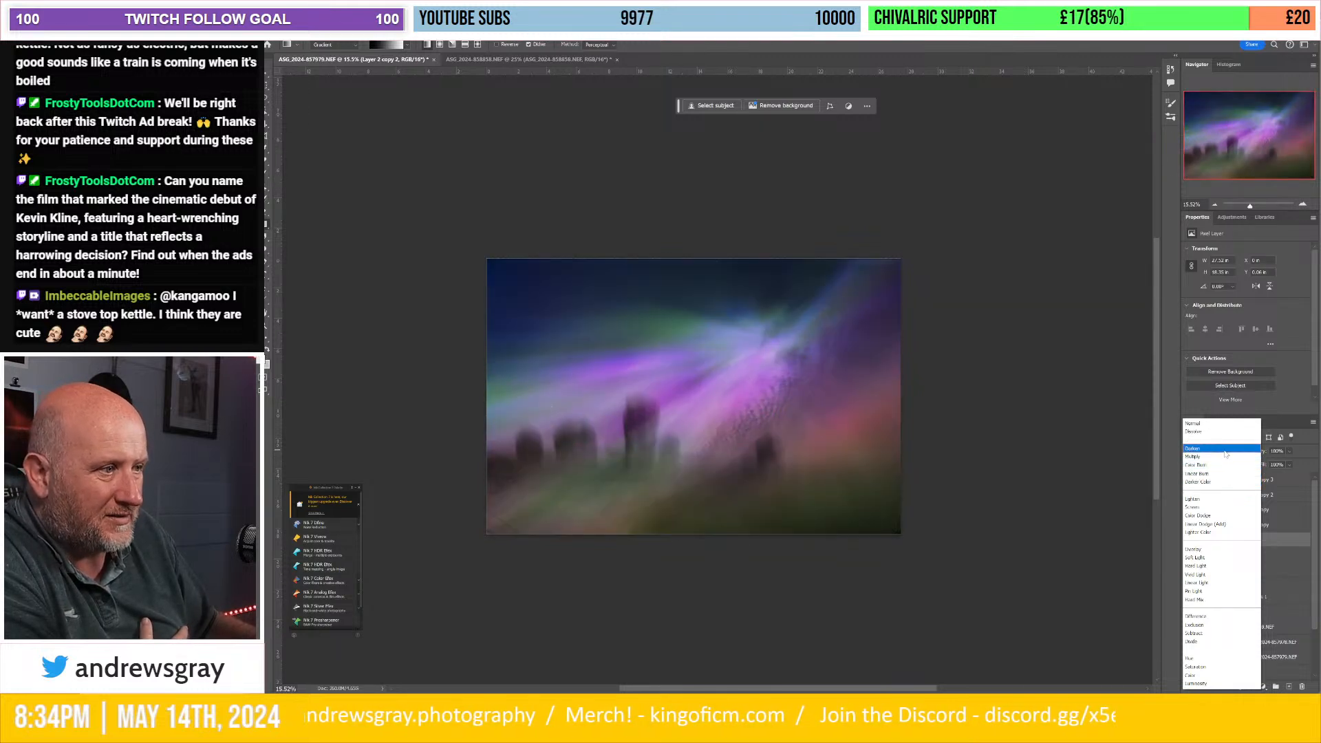
click(1225, 454)
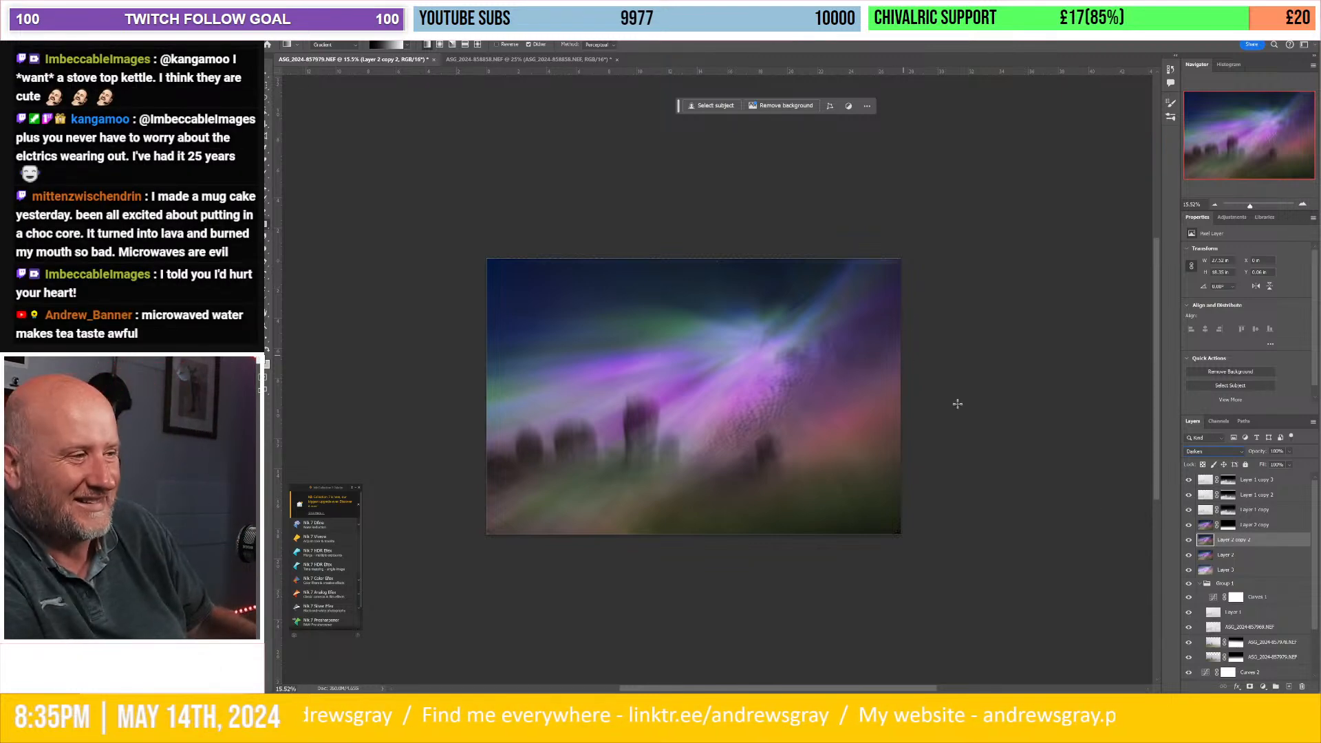
Compare the image with Layer 2 copy 2 hidden and shown, and mask it with a vertical gradient that limits its darkening to the sky
click(1188, 540)
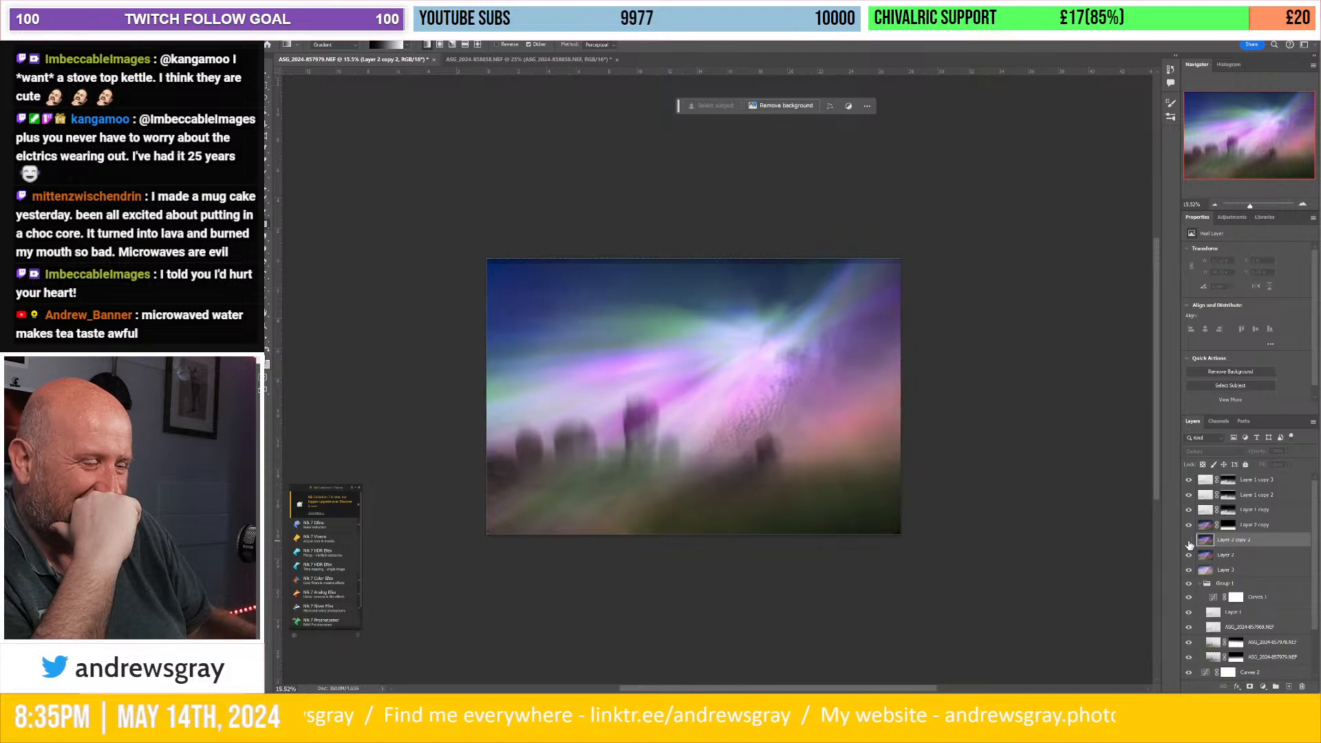
click(1188, 541)
click(1188, 540)
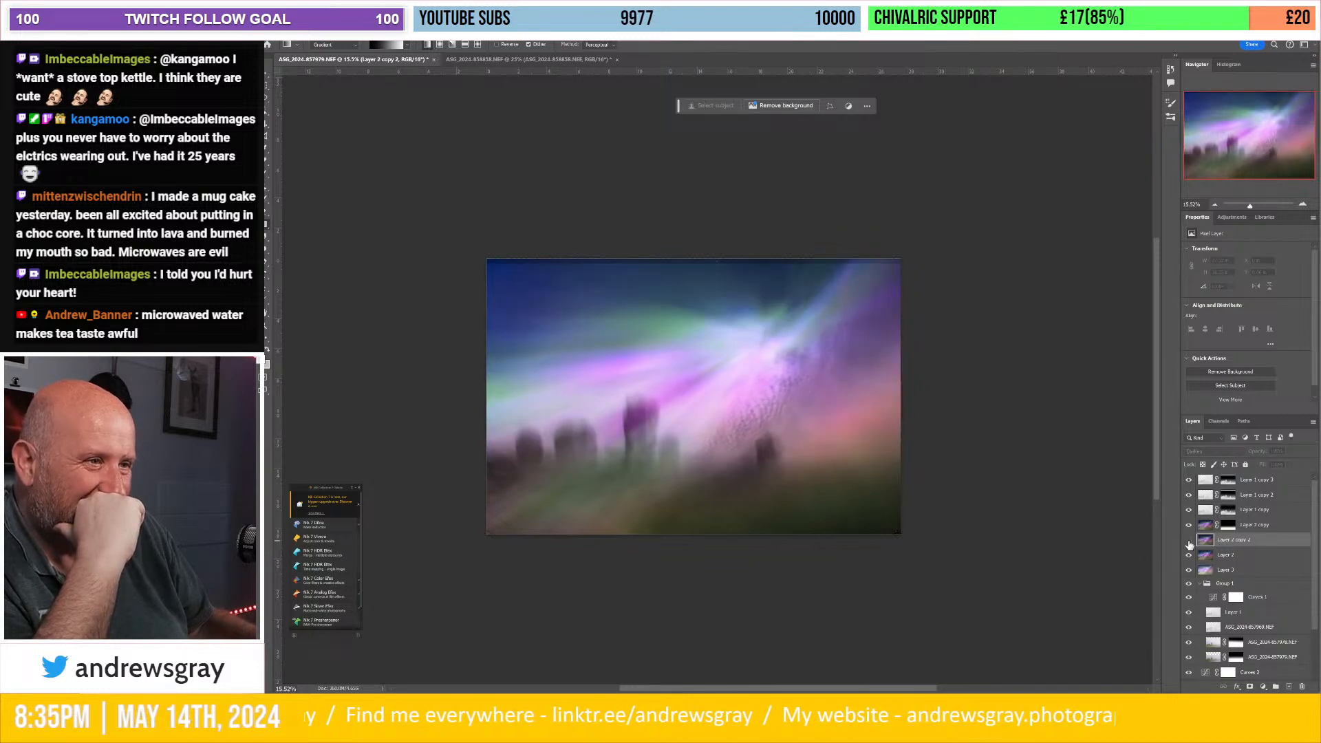
click(1188, 541)
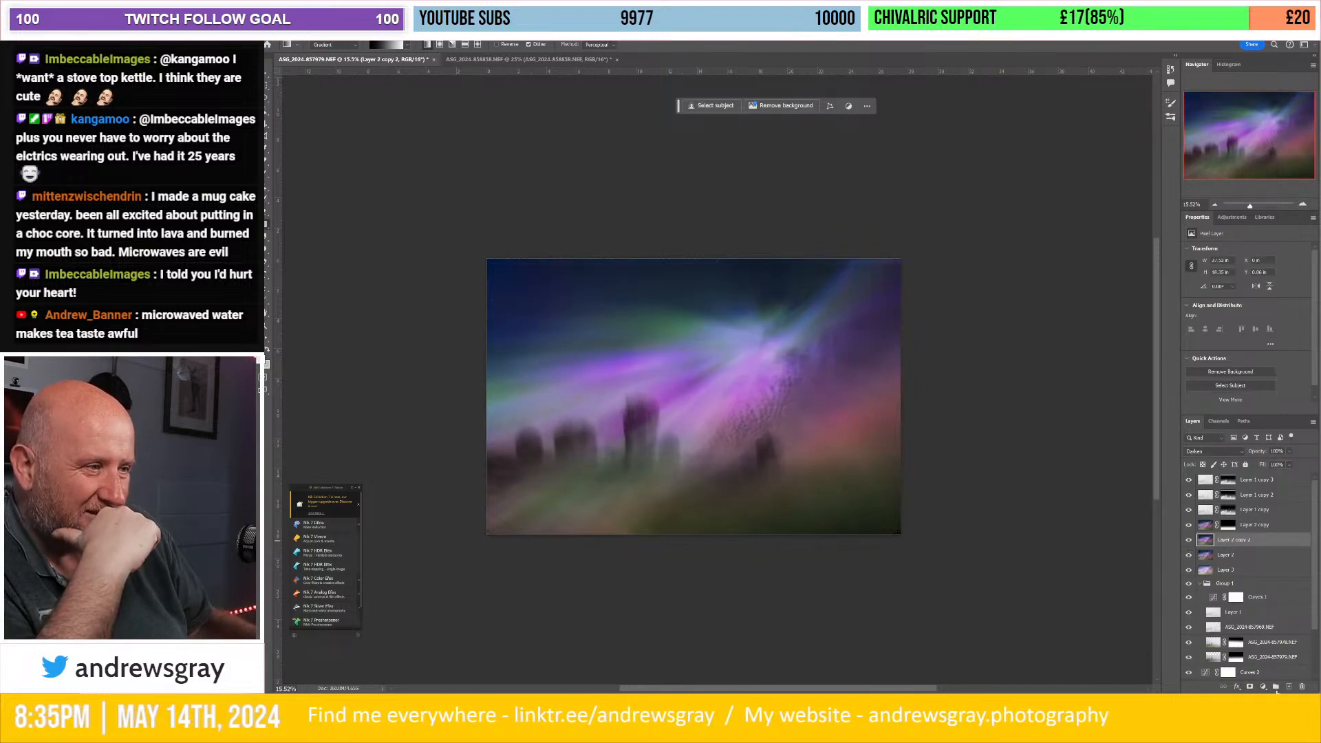
click(1249, 686)
drag(712, 394, 707, 275)
drag(712, 394, 712, 432)
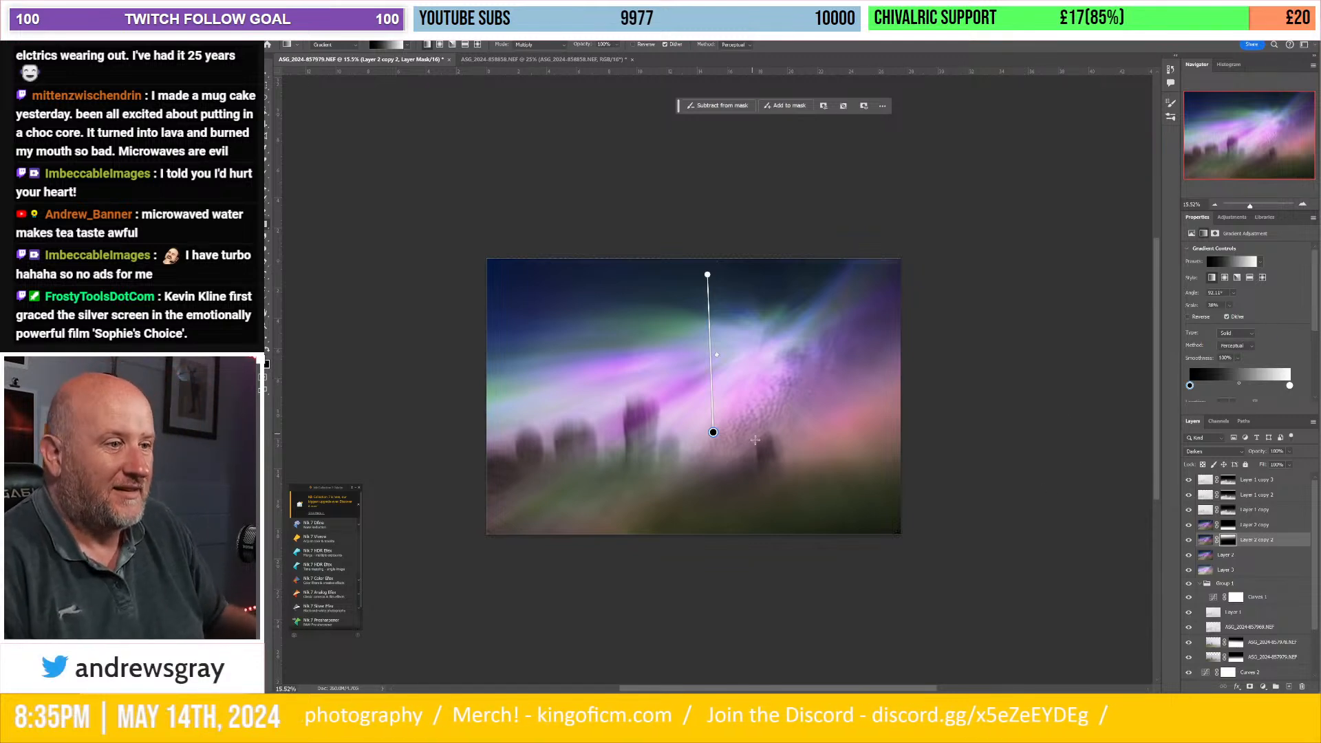
mouse_move(713, 435)
mouse_down()
mouse_move(701, 507)
mouse_move(709, 379)
mouse_move(710, 427)
mouse_up()
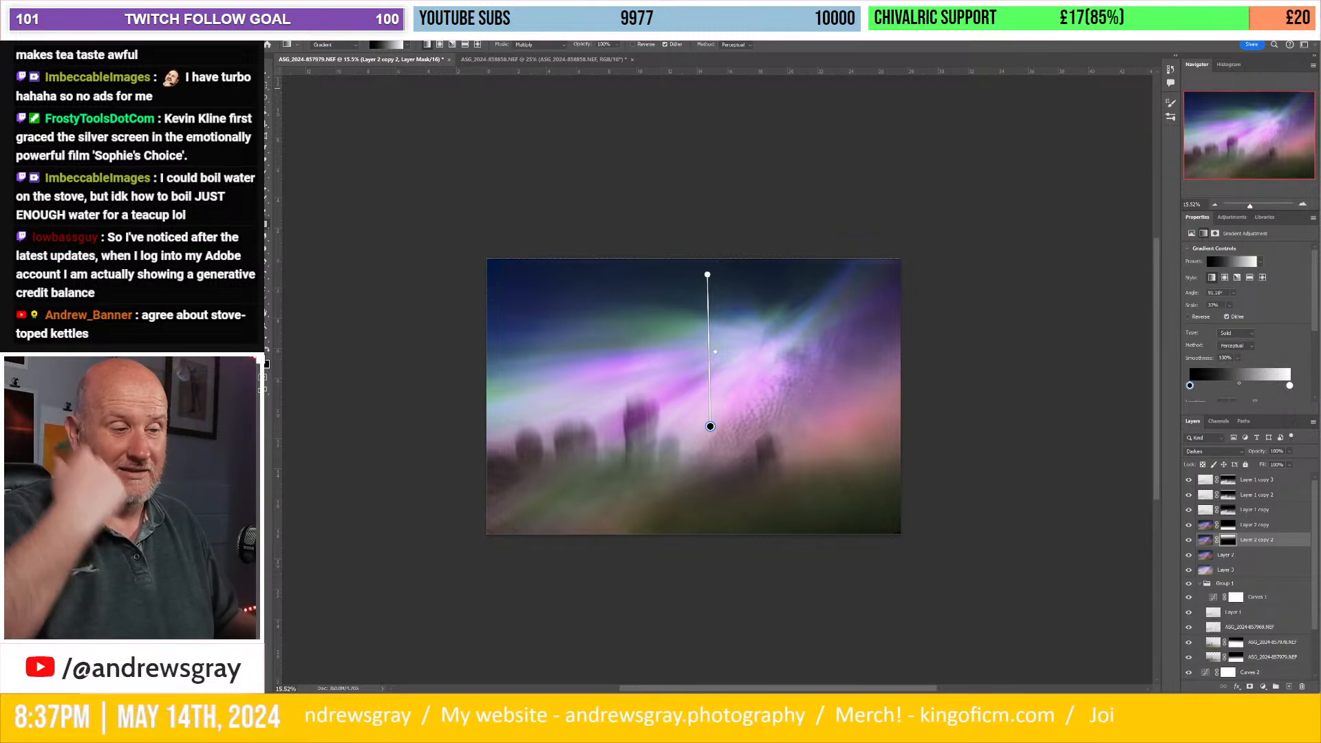
Tilt the gradient on Layer 2 copy 2's mask so its black end sits slightly higher and further right, near the textured light
click(711, 429)
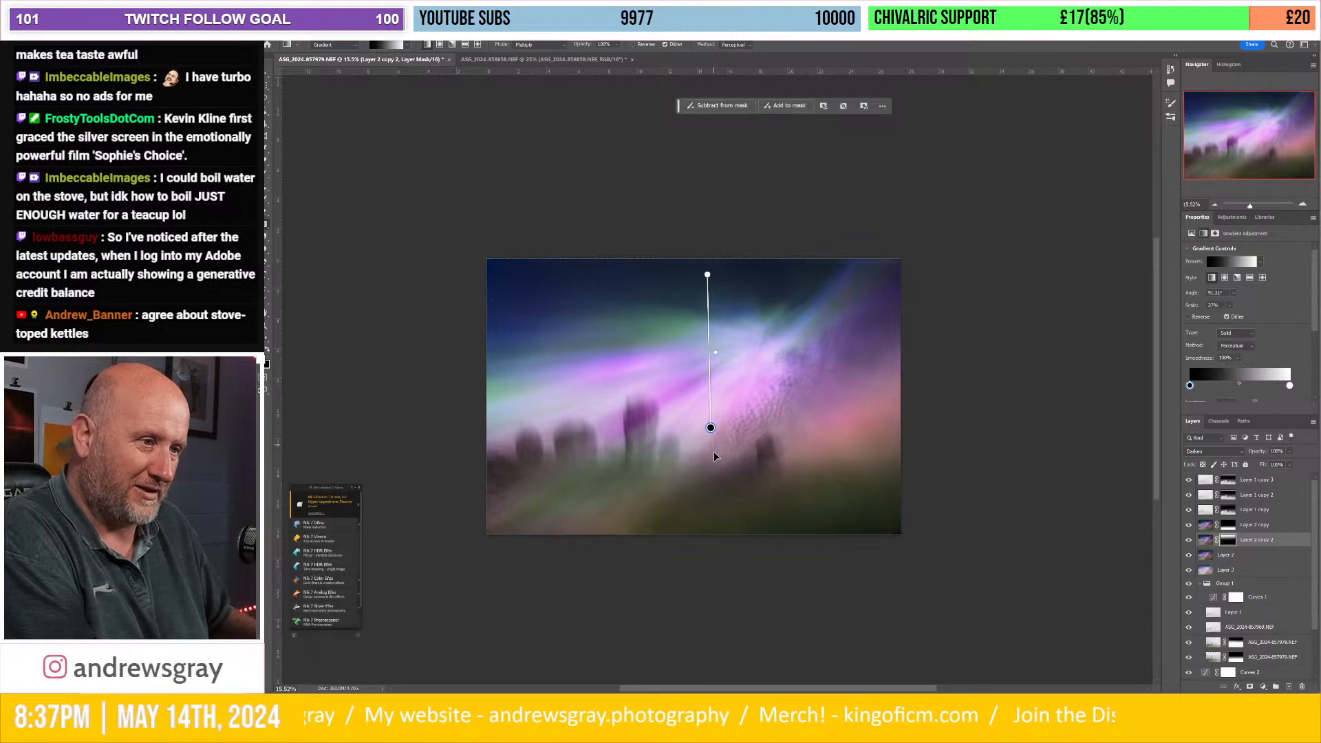
drag(710, 427, 703, 447)
drag(699, 504, 745, 411)
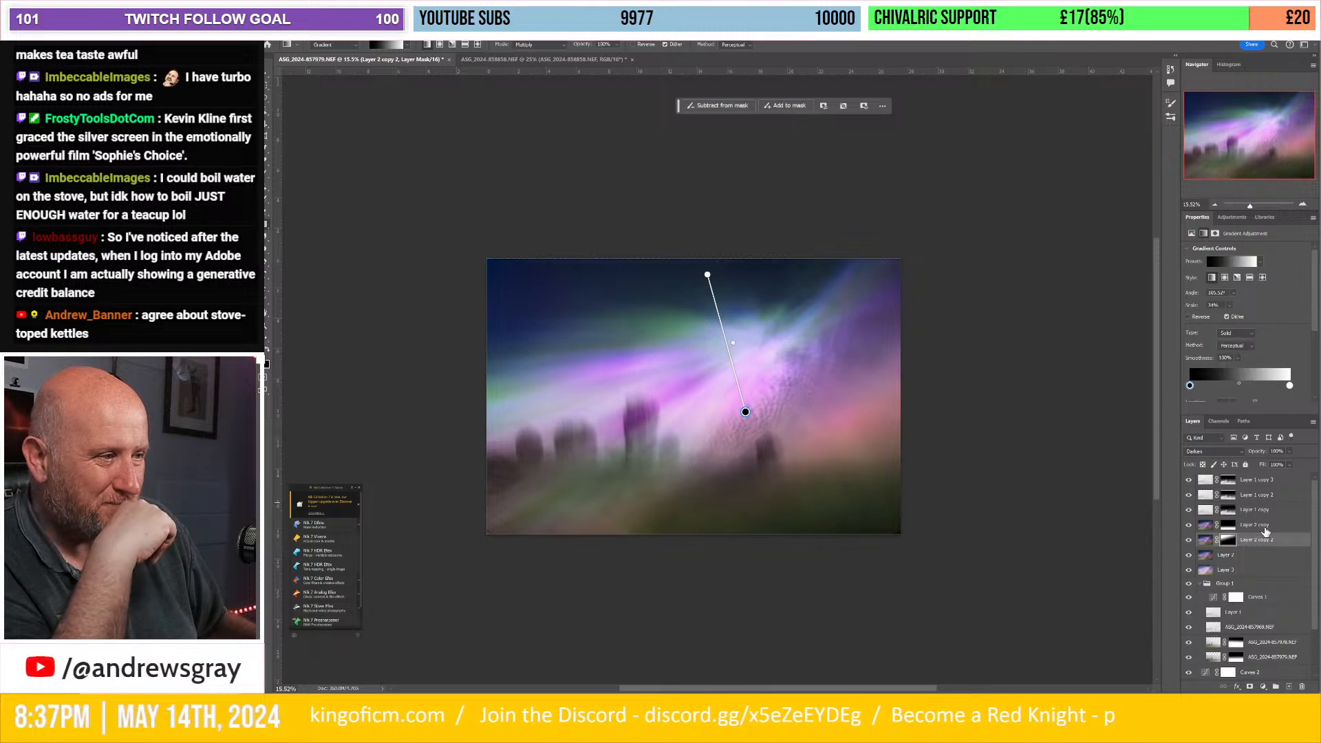
Compare the image with the gradient-masked Layer 2 copy 2 hidden and shown
scroll(1268, 536, down, 2)
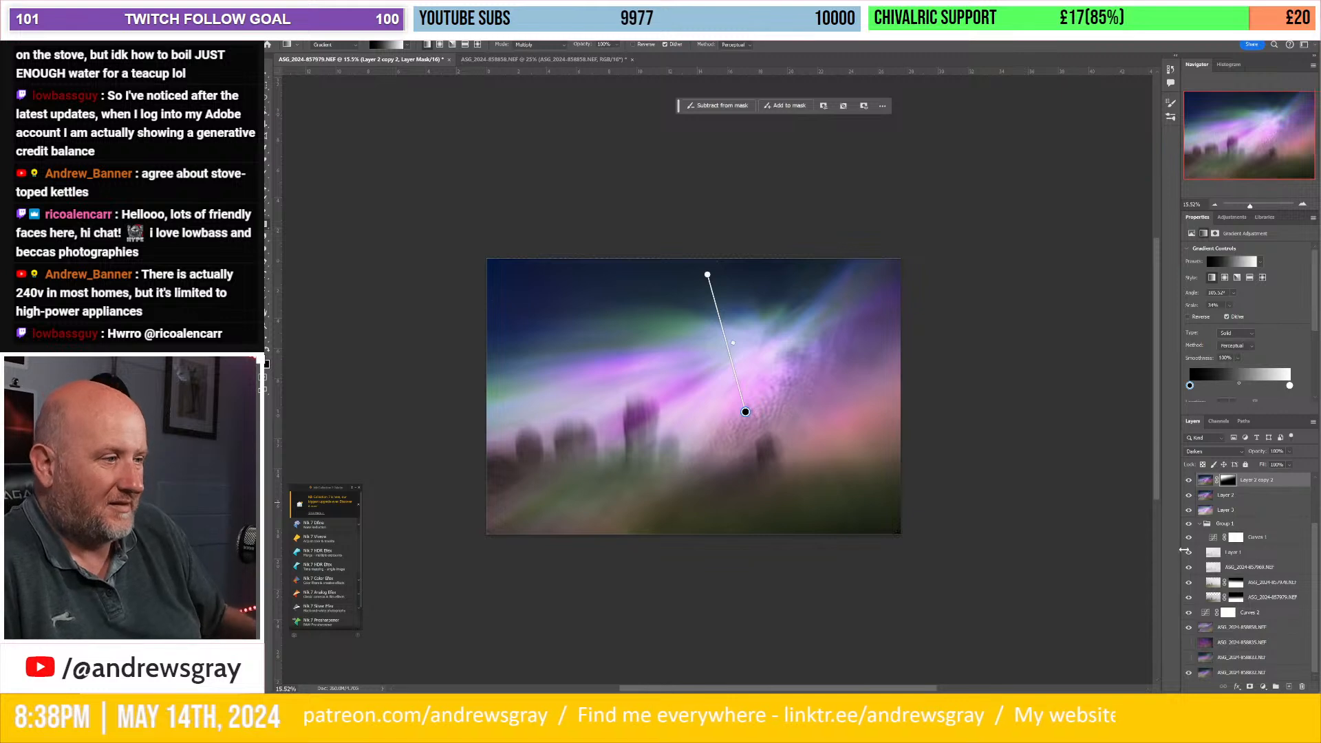
click(1188, 481)
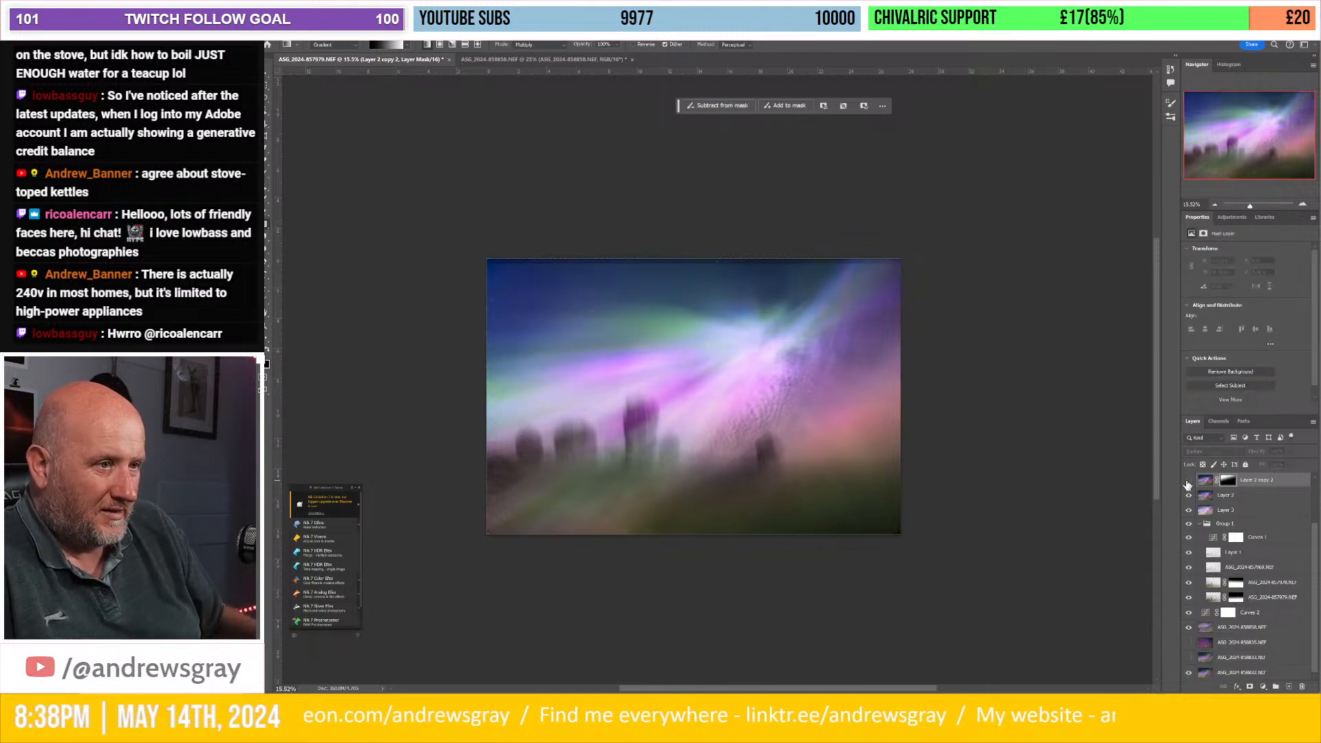
click(1188, 481)
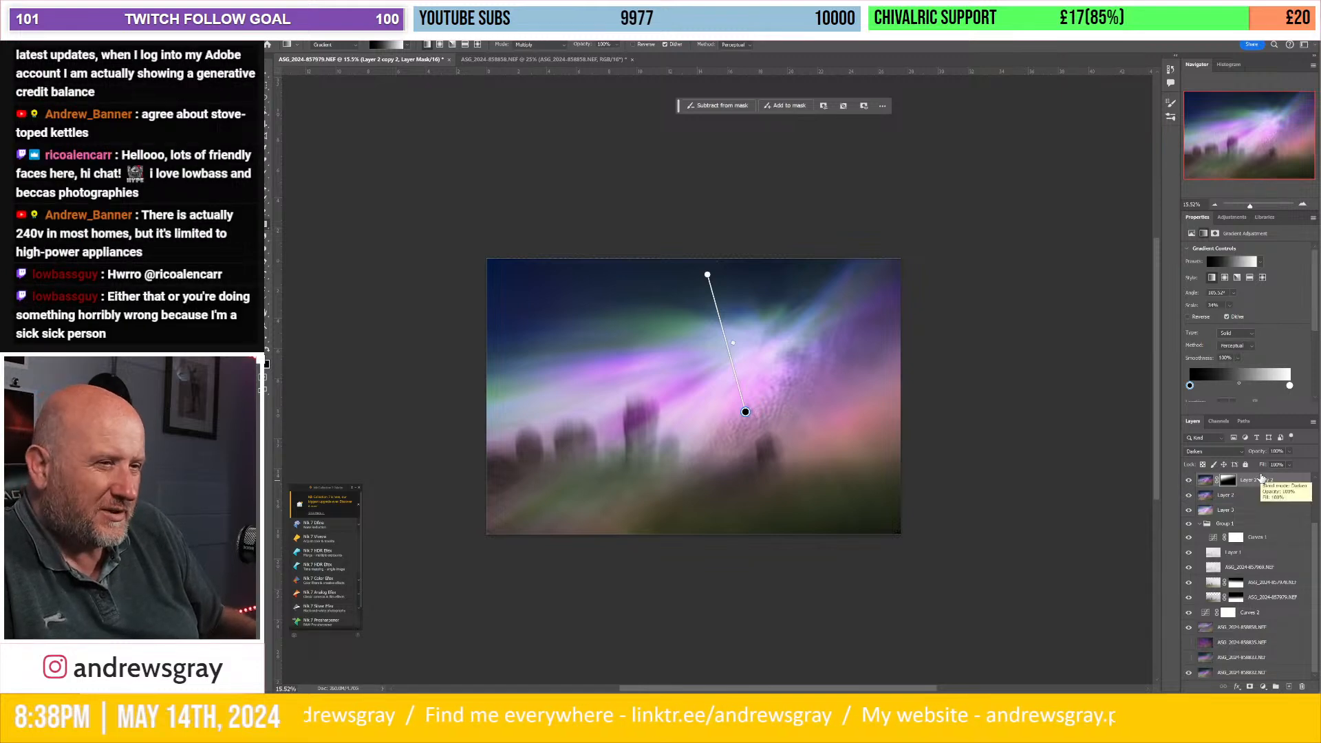
Try hue, saturation and lightness shifts with a Hue/Saturation adjustment above Layer 2 copy 2, and delete the adjustment layer
click(1232, 217)
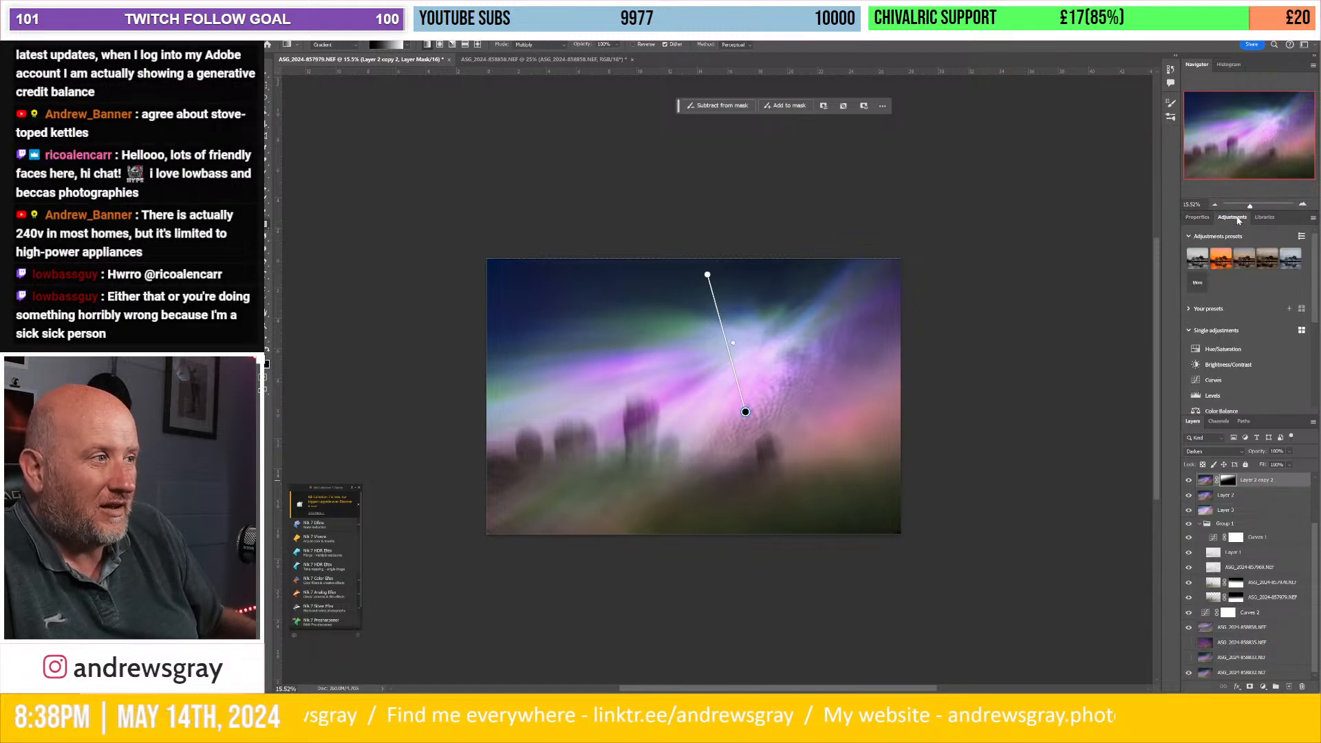
click(1224, 350)
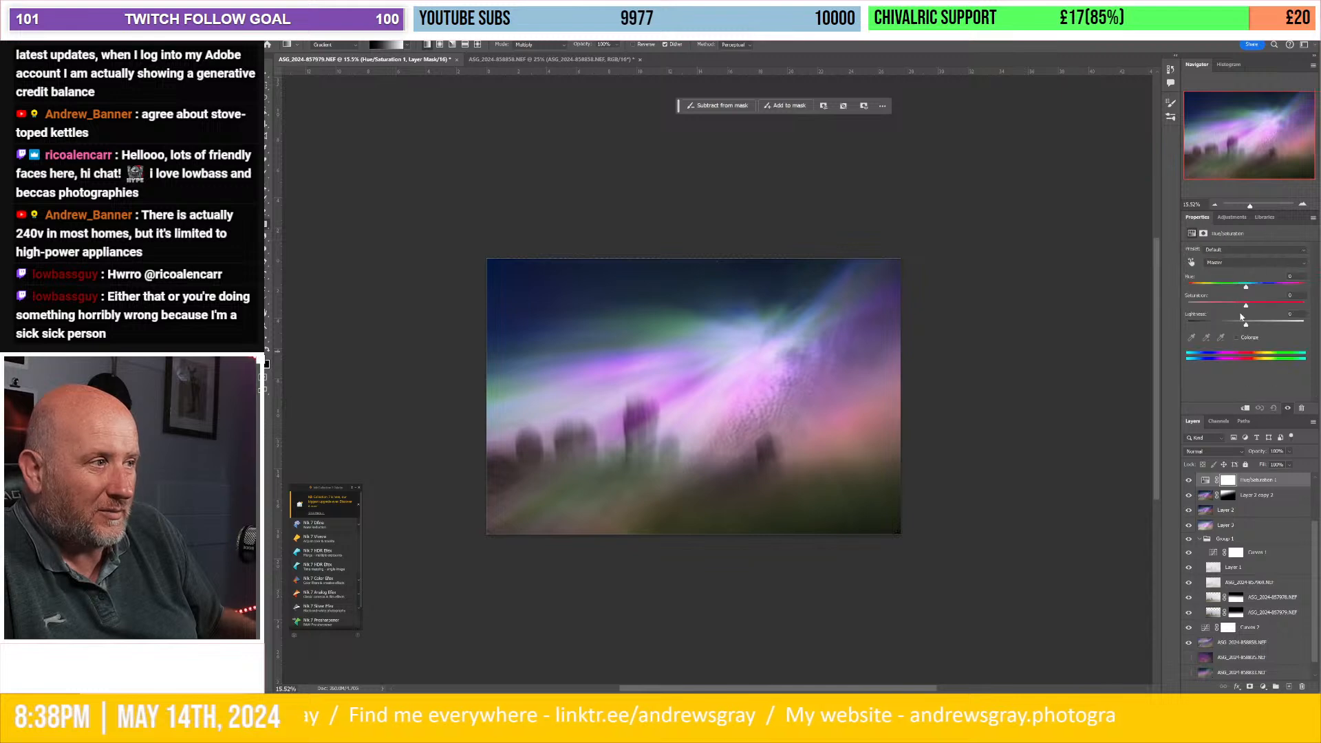
drag(1249, 287, 1256, 287)
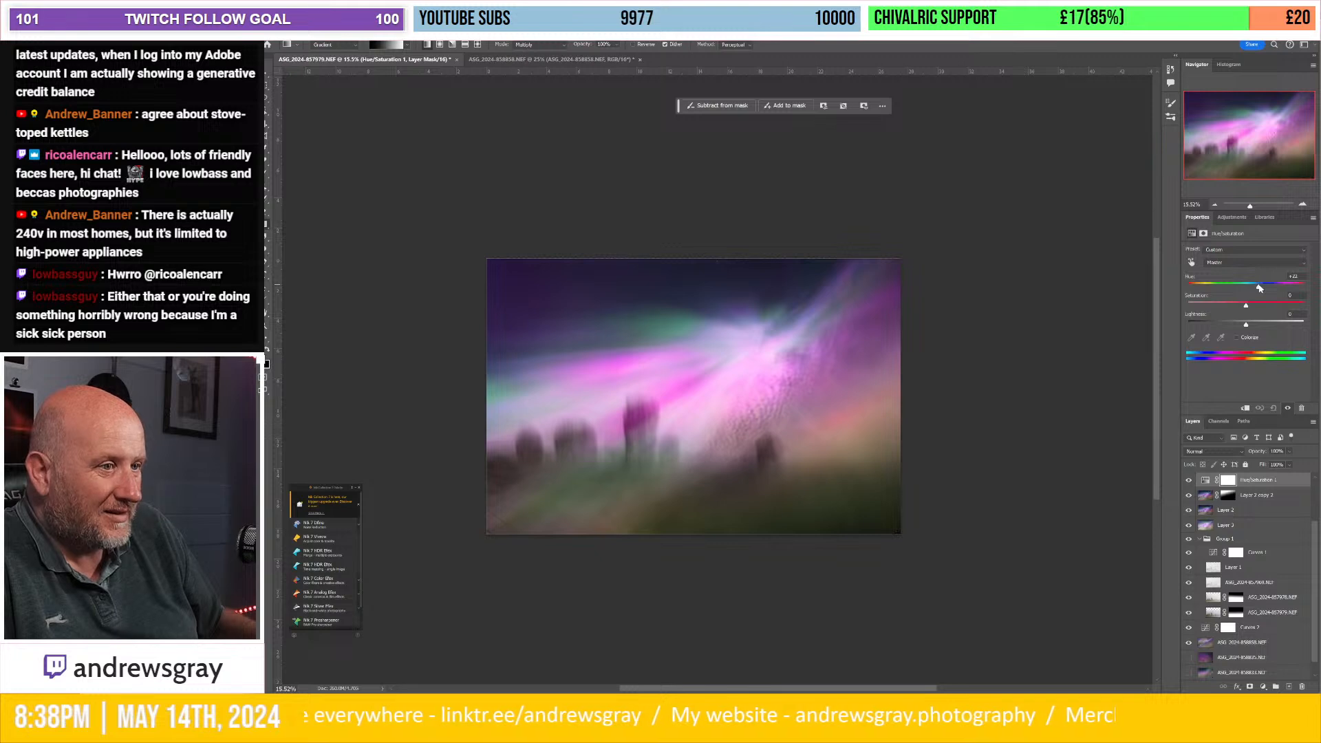
drag(1259, 287, 1159, 323)
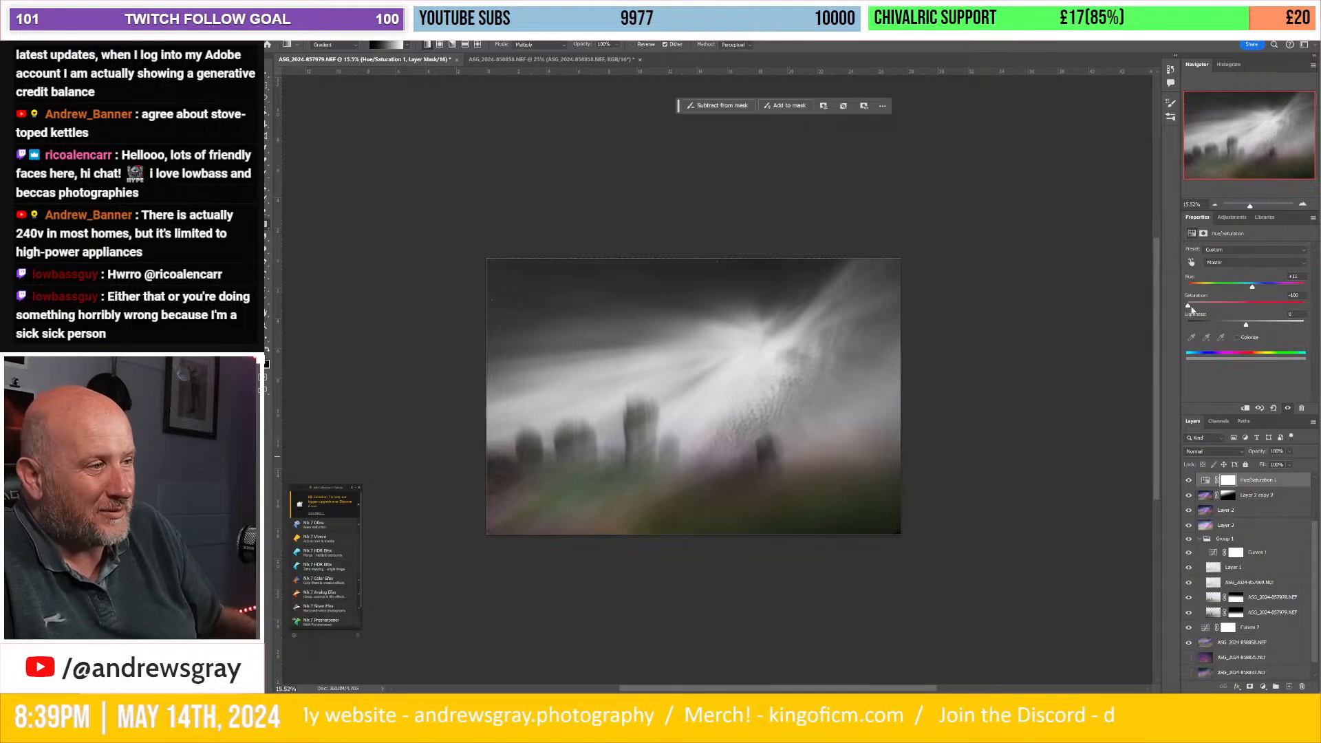
key(ctrl+z)
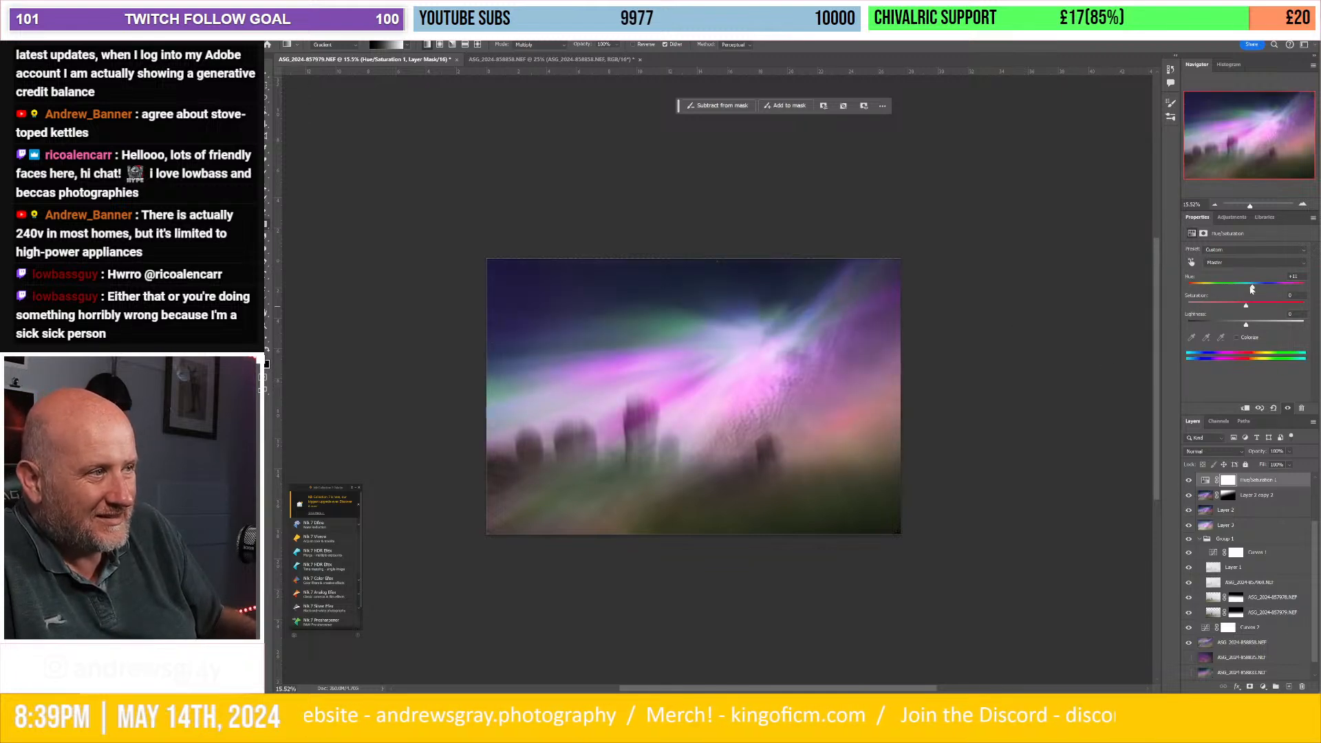
key(ctrl+z)
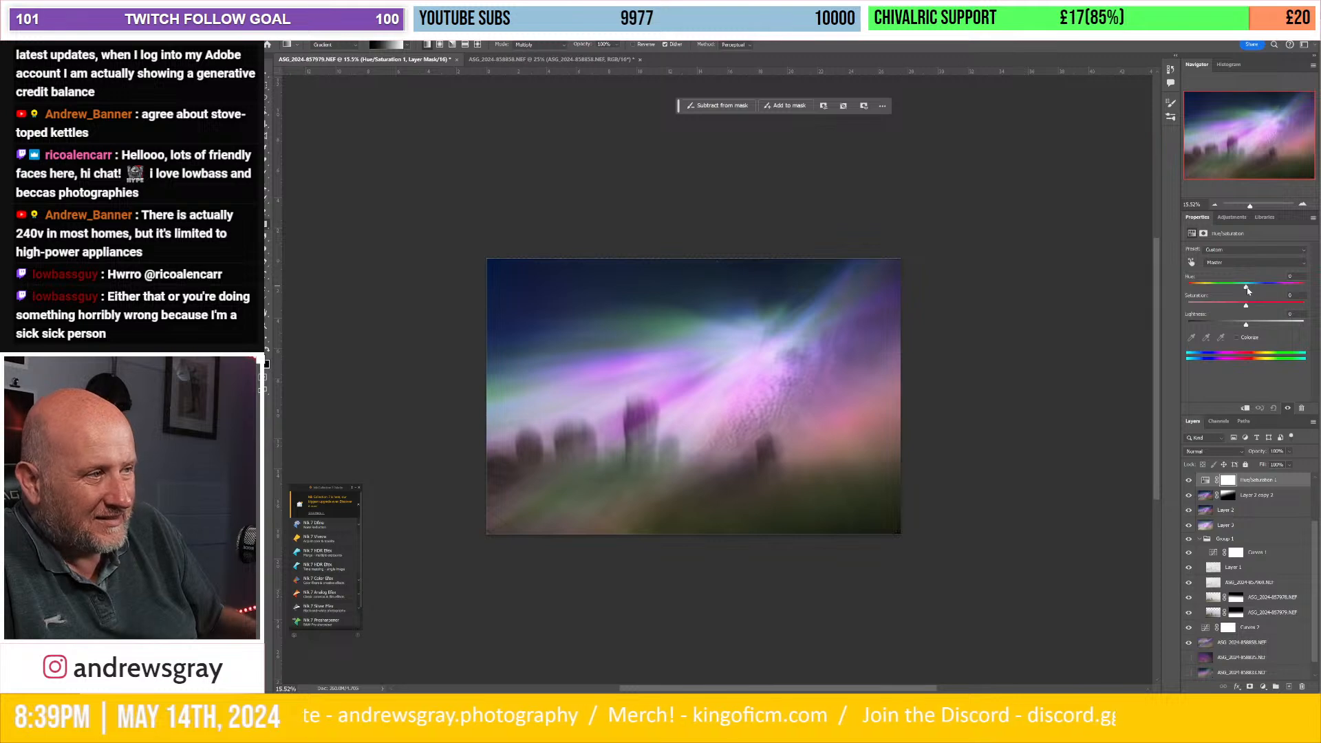
mouse_move(1246, 327)
mouse_down()
mouse_move(1228, 327)
mouse_move(1270, 325)
mouse_move(1243, 340)
mouse_up()
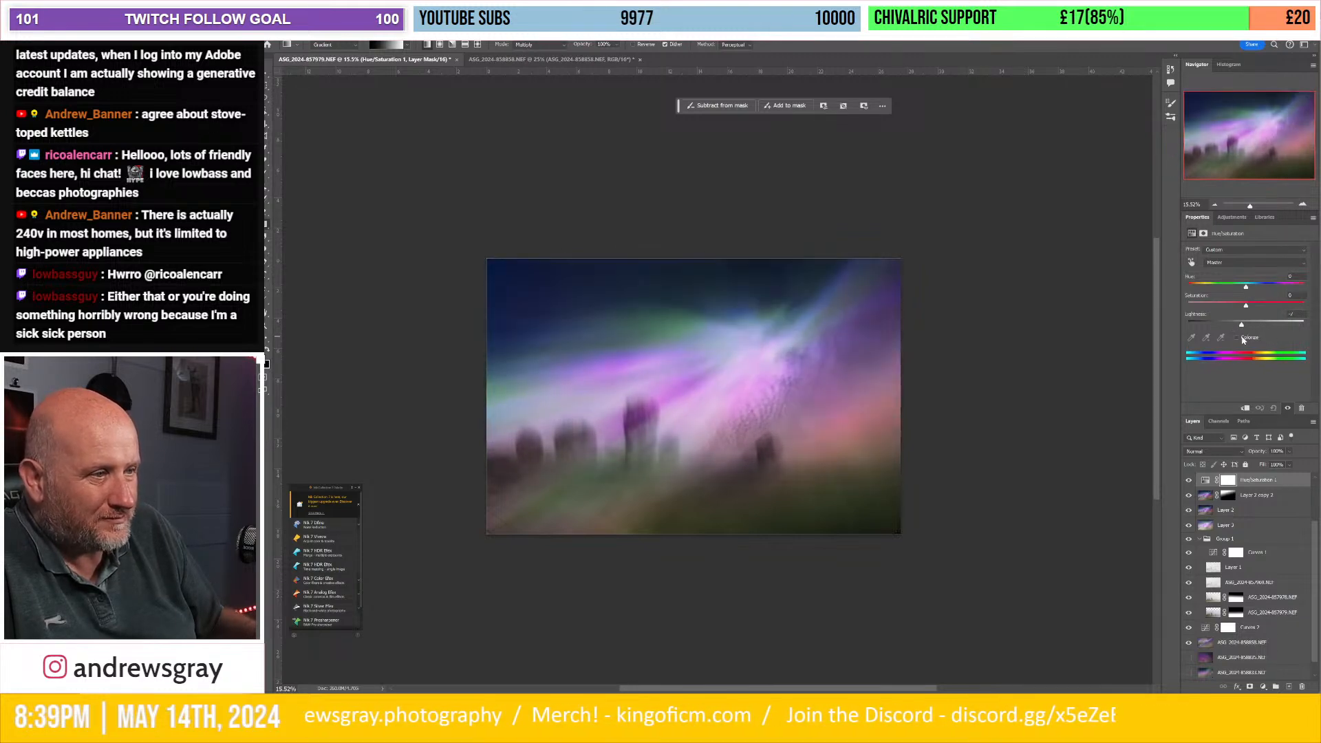
key(ctrl+z)
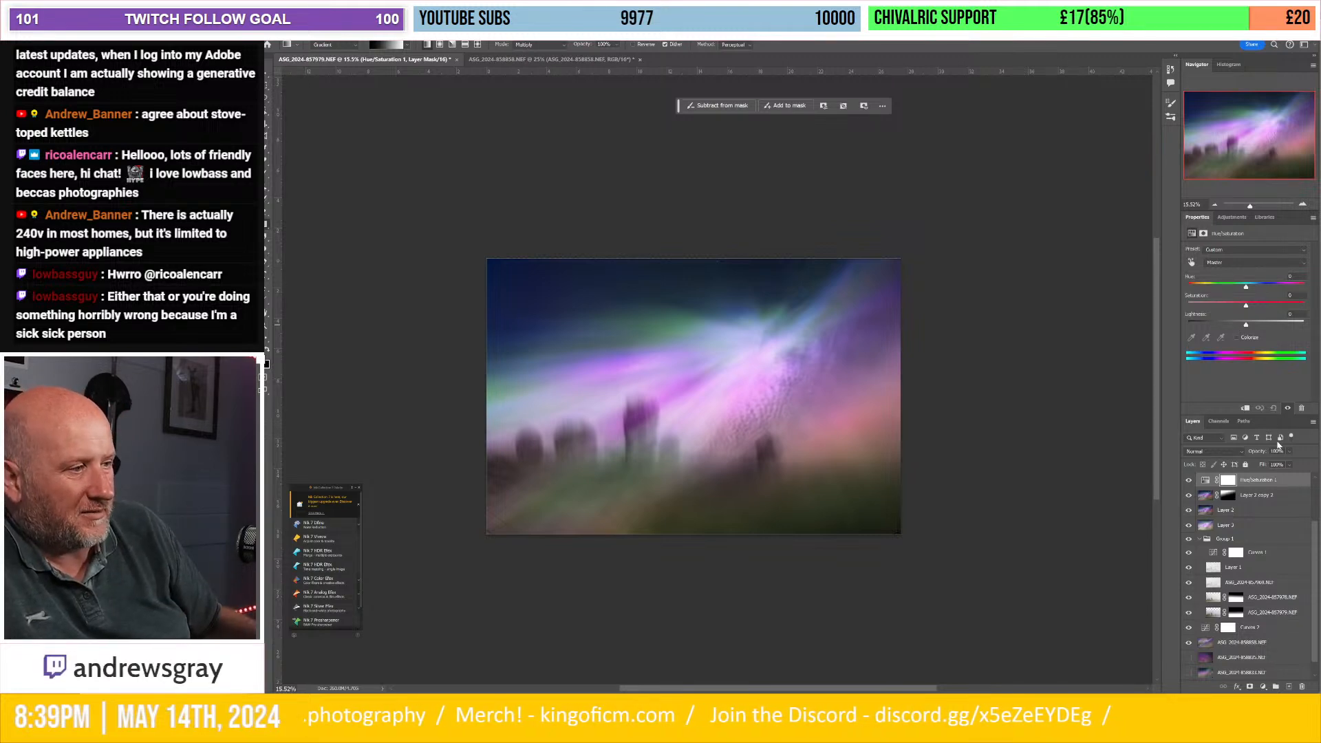
drag(1277, 484, 1302, 688)
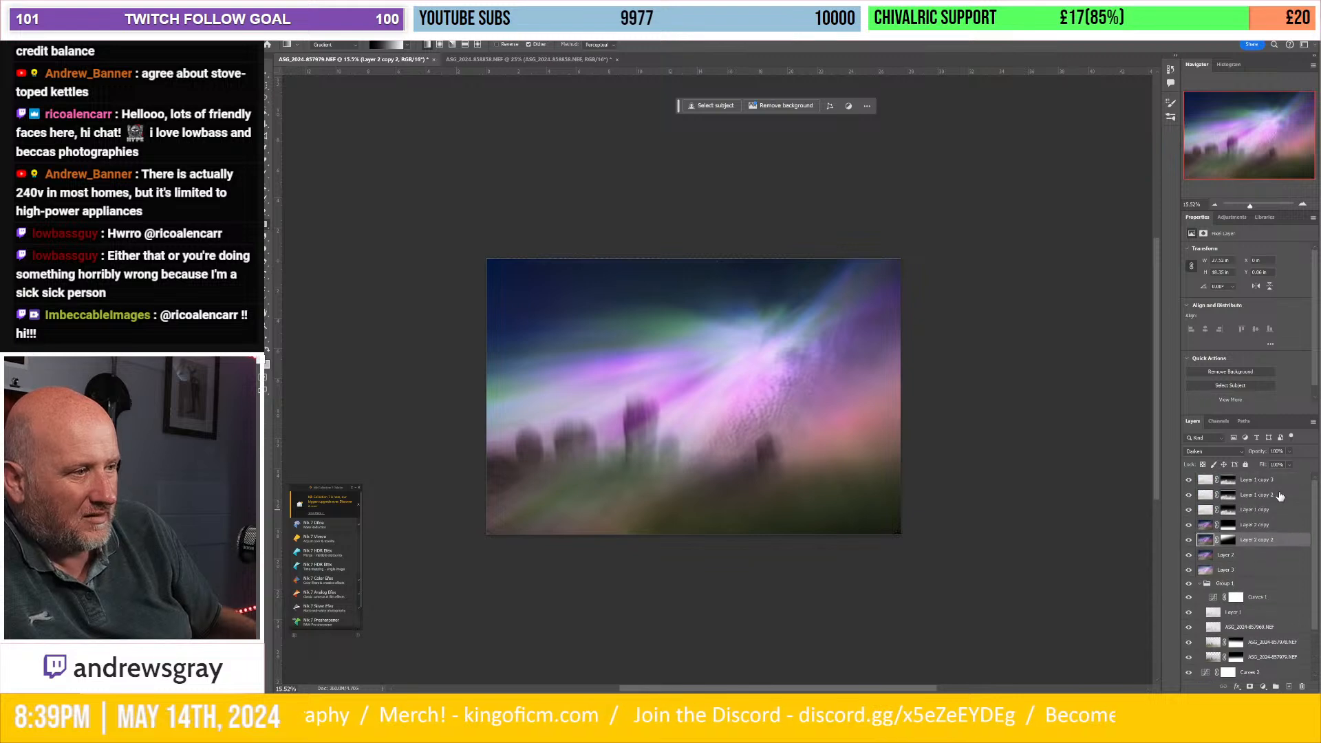
Select the topmost layer, Layer 1 copy 3, open the image in Nik 7 Analog Efex and dismiss its trial splash screen
click(1270, 482)
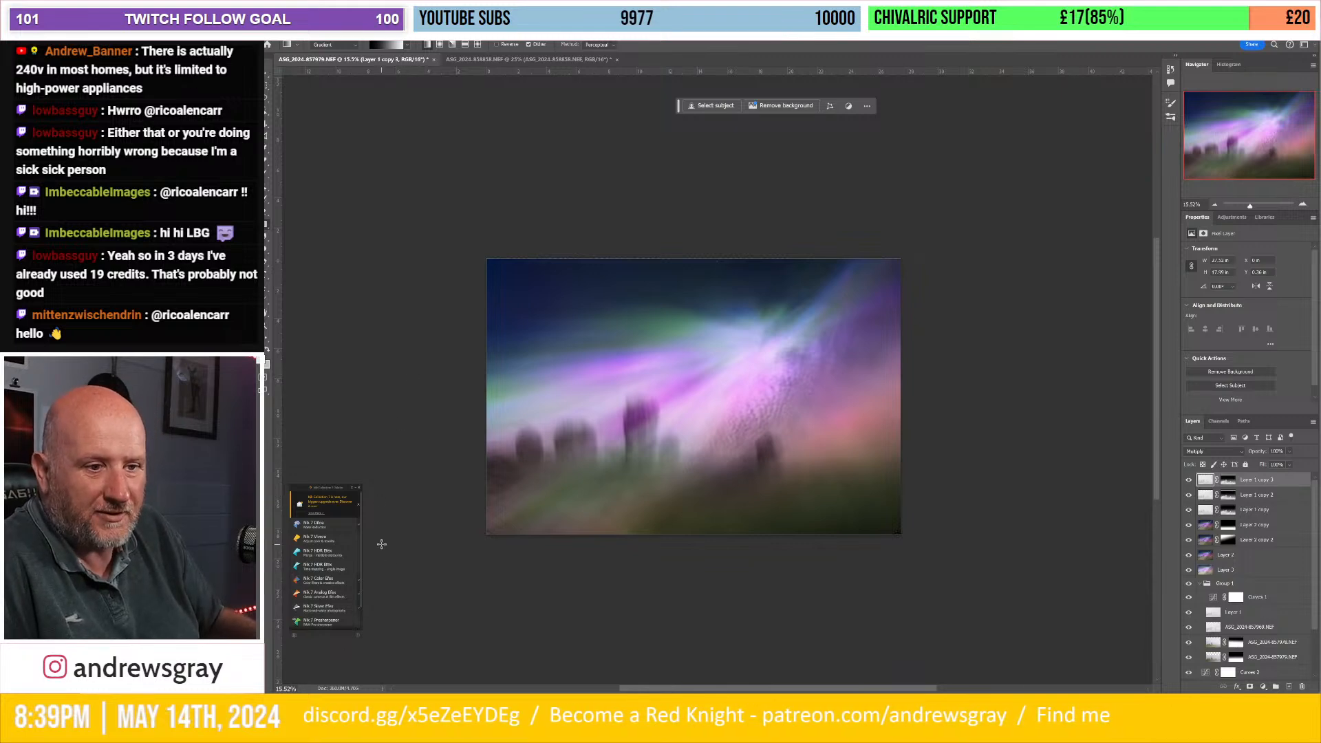
click(323, 593)
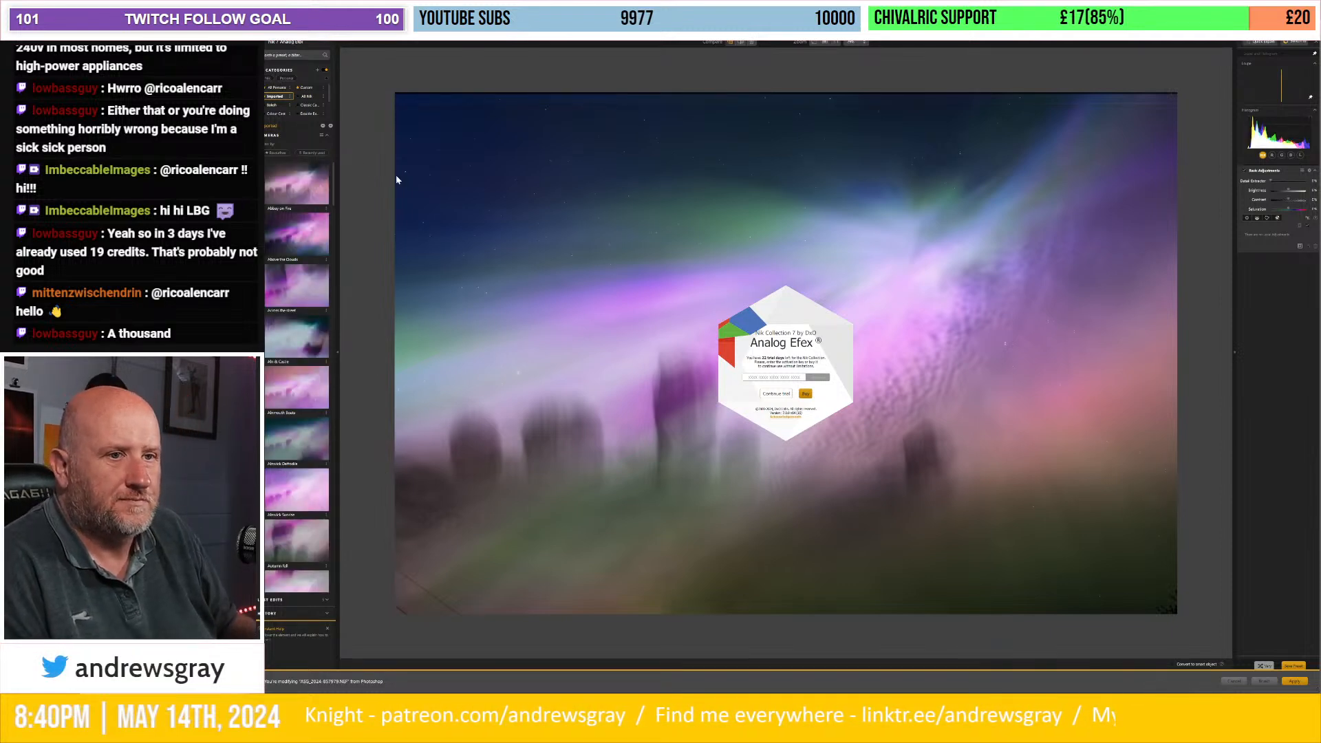
click(804, 392)
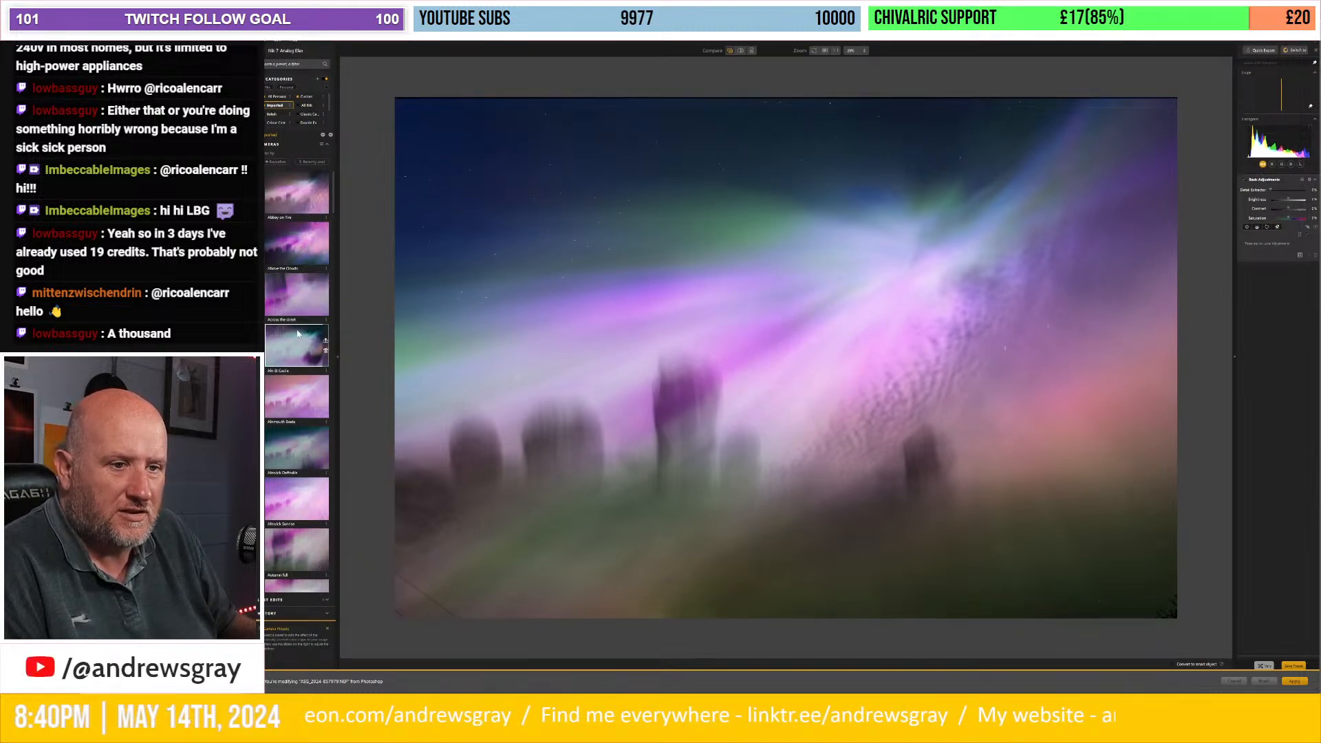
Browse the imported presets, trying the pink motion-blur look before applying the violet-blue double-exposure preset
scroll(292, 358, down, 3)
click(293, 365)
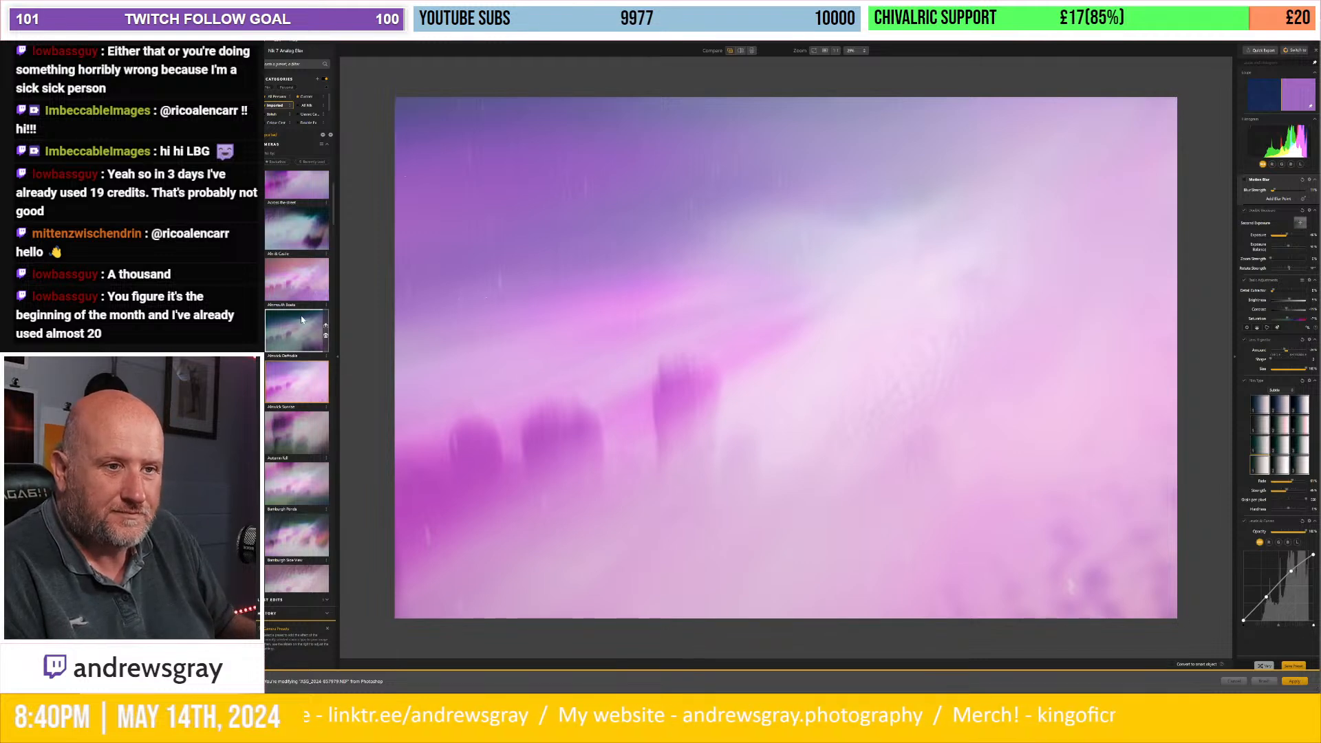
scroll(302, 314, down, 6)
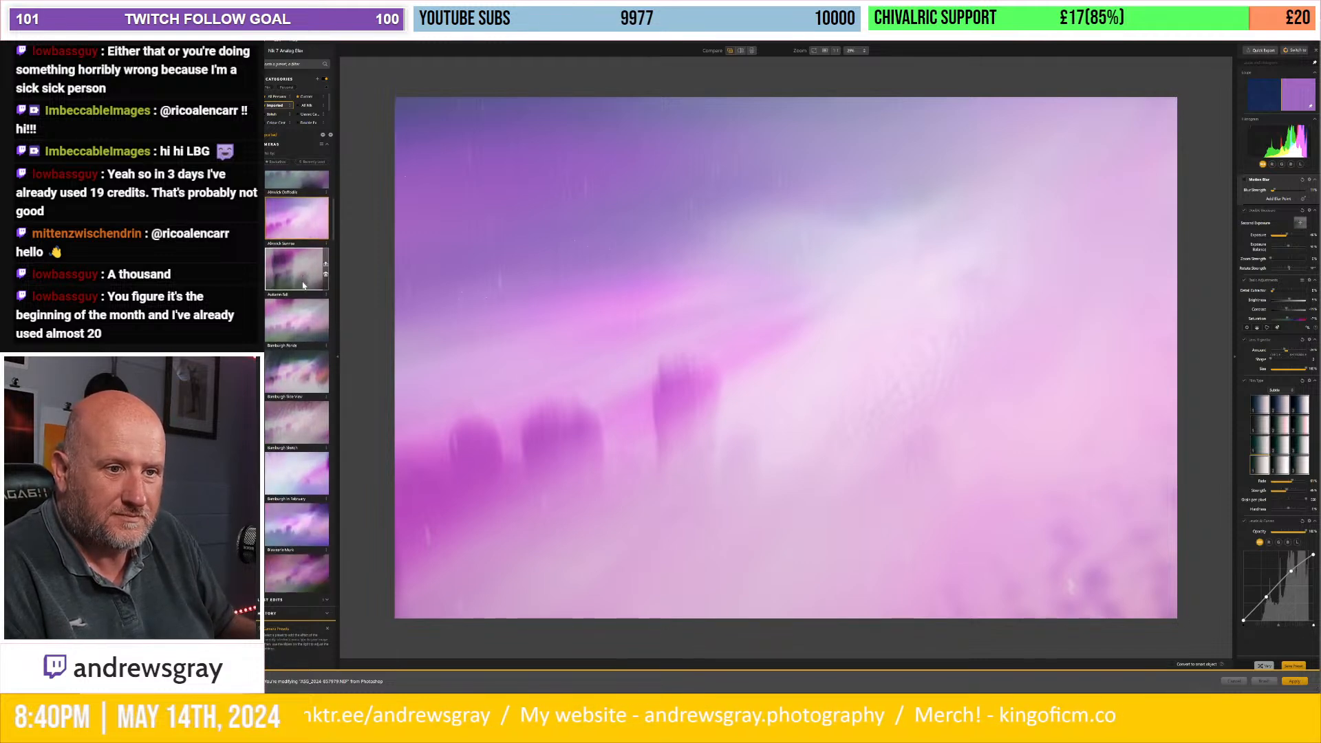
scroll(303, 284, down, 4)
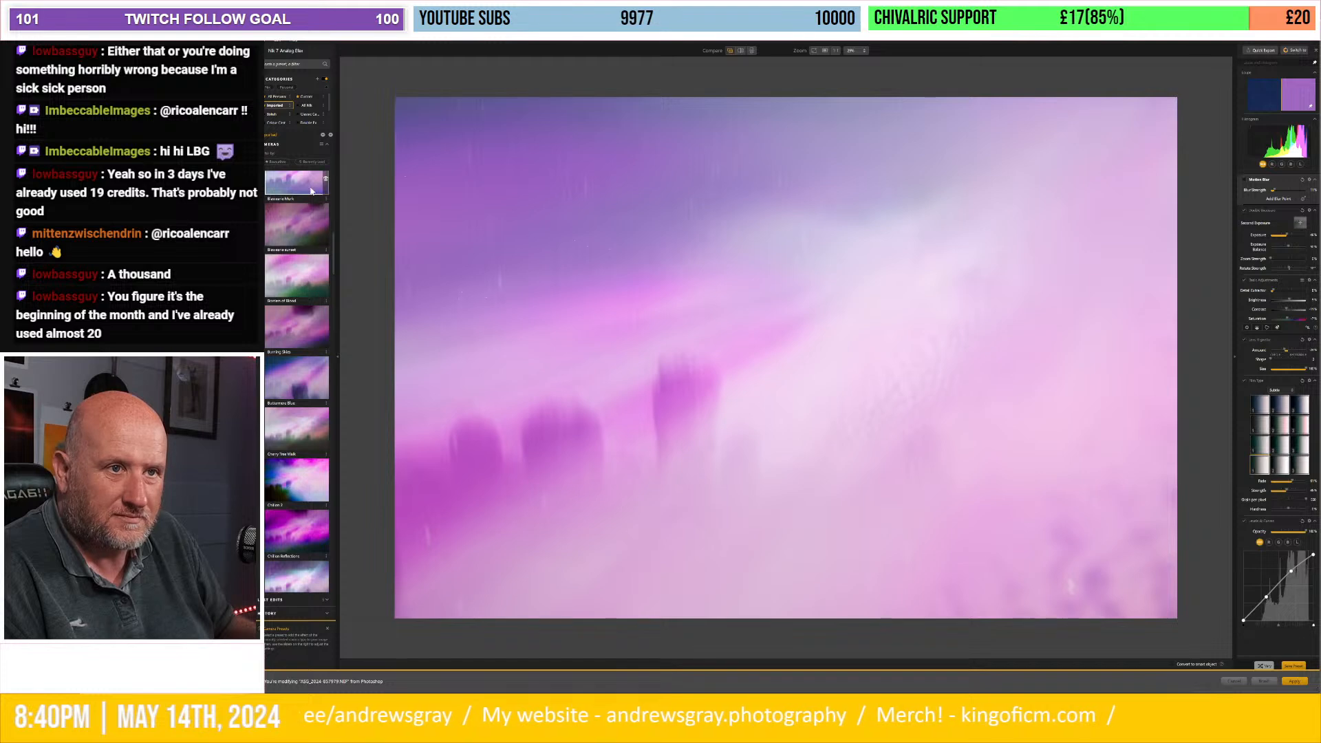
click(301, 189)
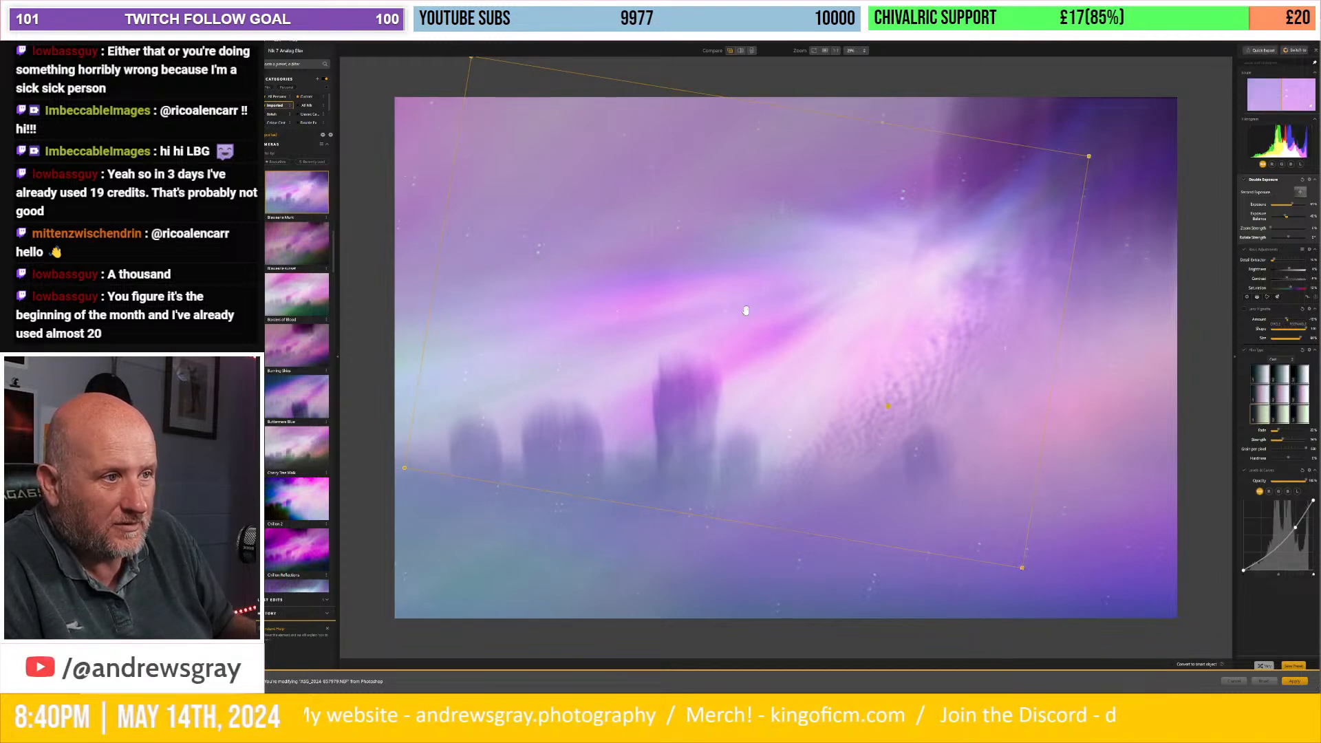
Reposition the double exposure's second image slightly up and to the right, trying several offsets over the stones
drag(747, 314, 761, 330)
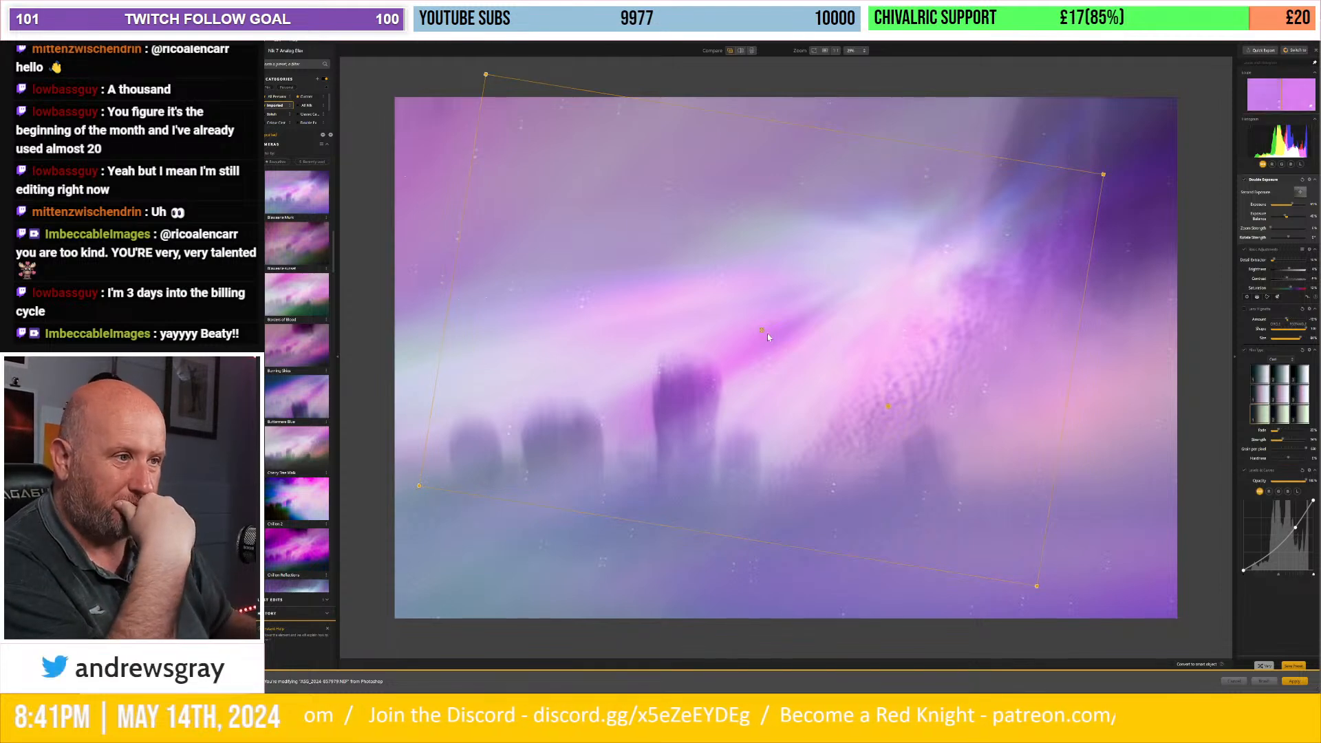
drag(763, 331, 742, 302)
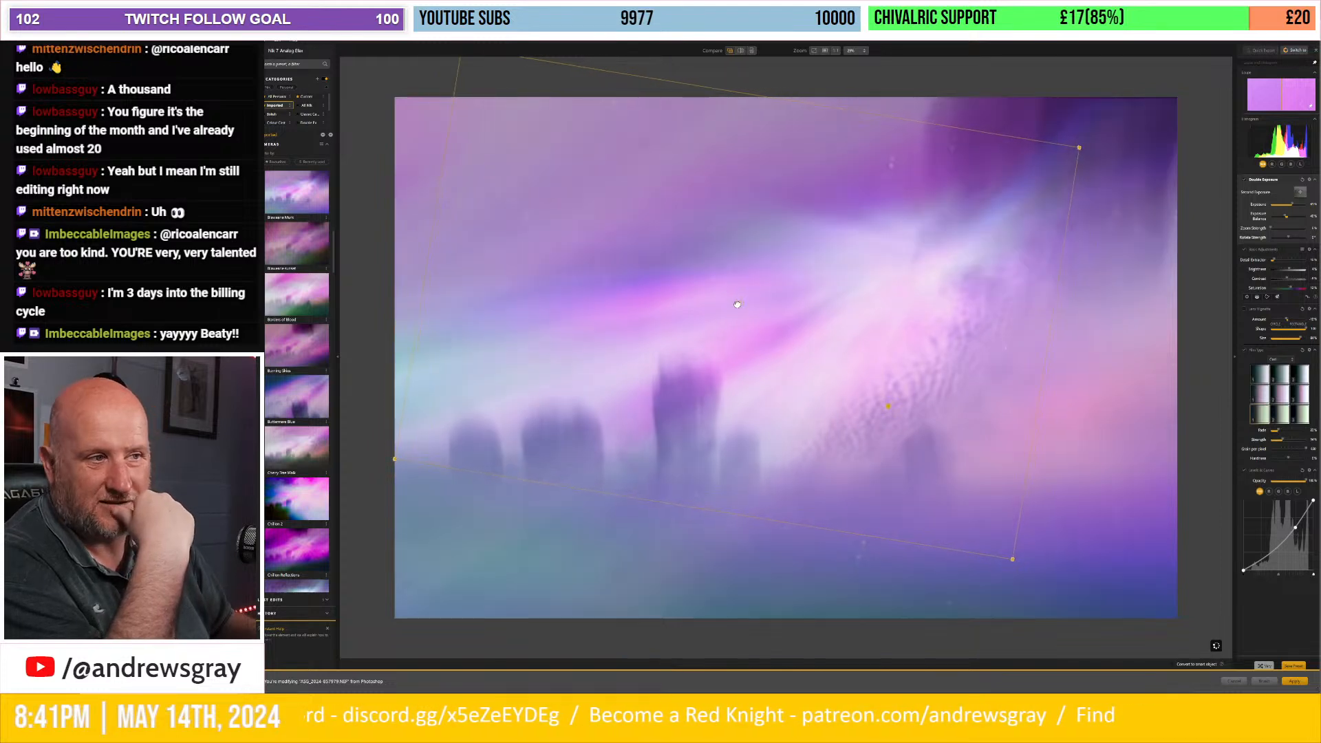
mouse_move(743, 302)
mouse_down()
mouse_move(791, 397)
mouse_move(899, 491)
mouse_move(778, 298)
mouse_move(722, 317)
mouse_move(728, 286)
mouse_move(762, 294)
mouse_up()
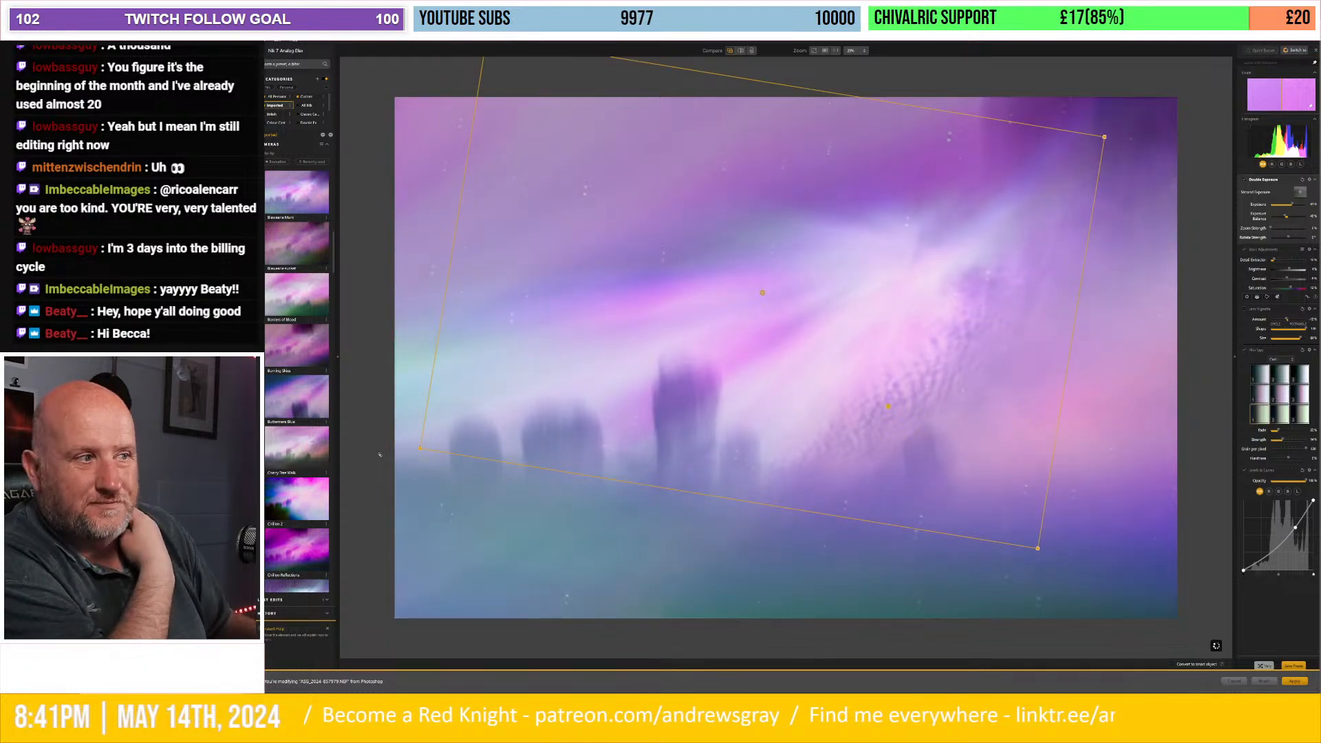
Darken the midtones slightly with the Levels & Curves curve, and fine-tune the Film Type strength after trying other films
click(1313, 507)
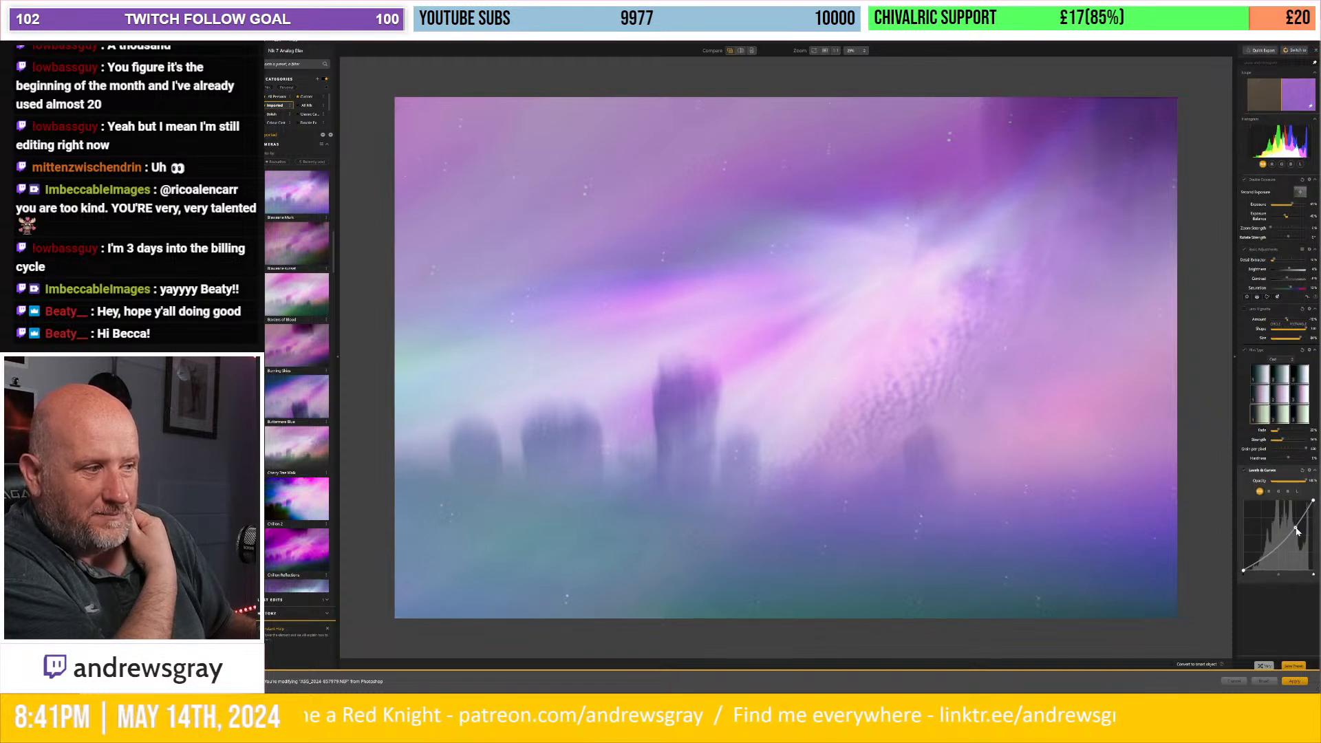
drag(1297, 530, 1301, 530)
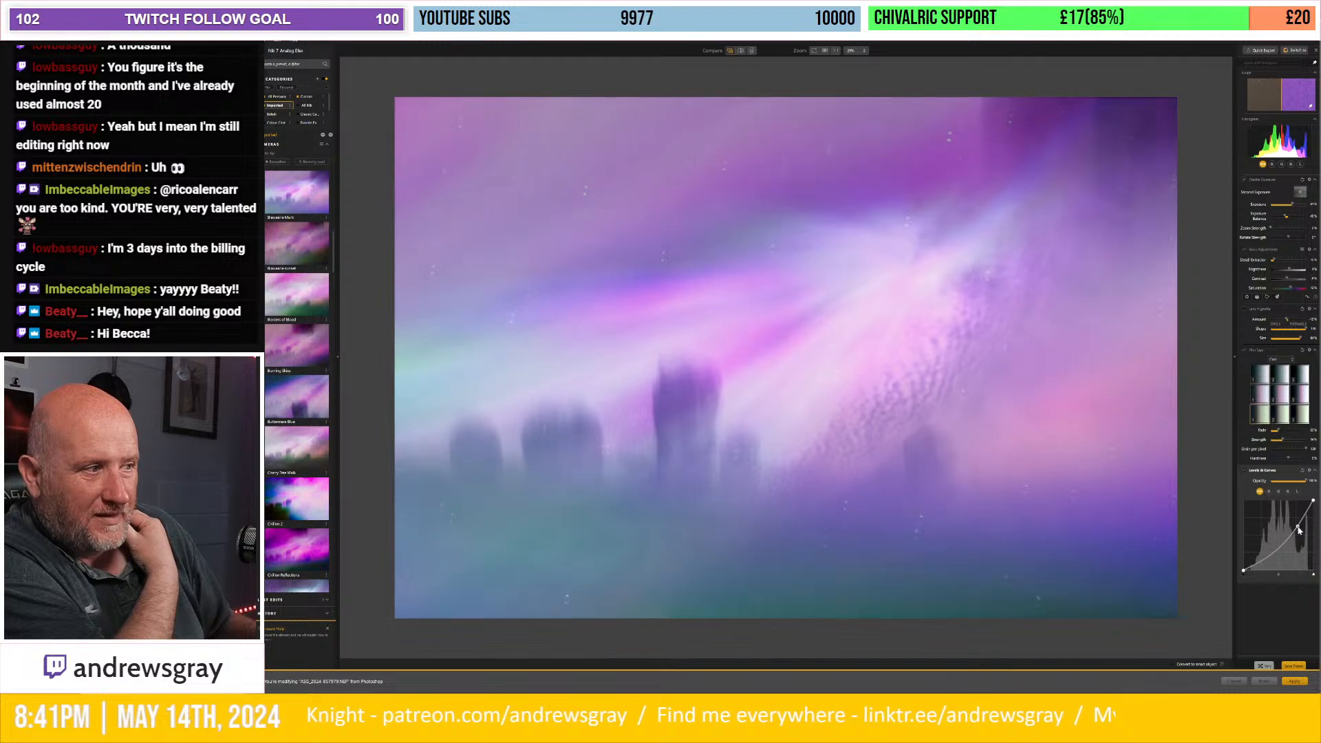
click(1262, 394)
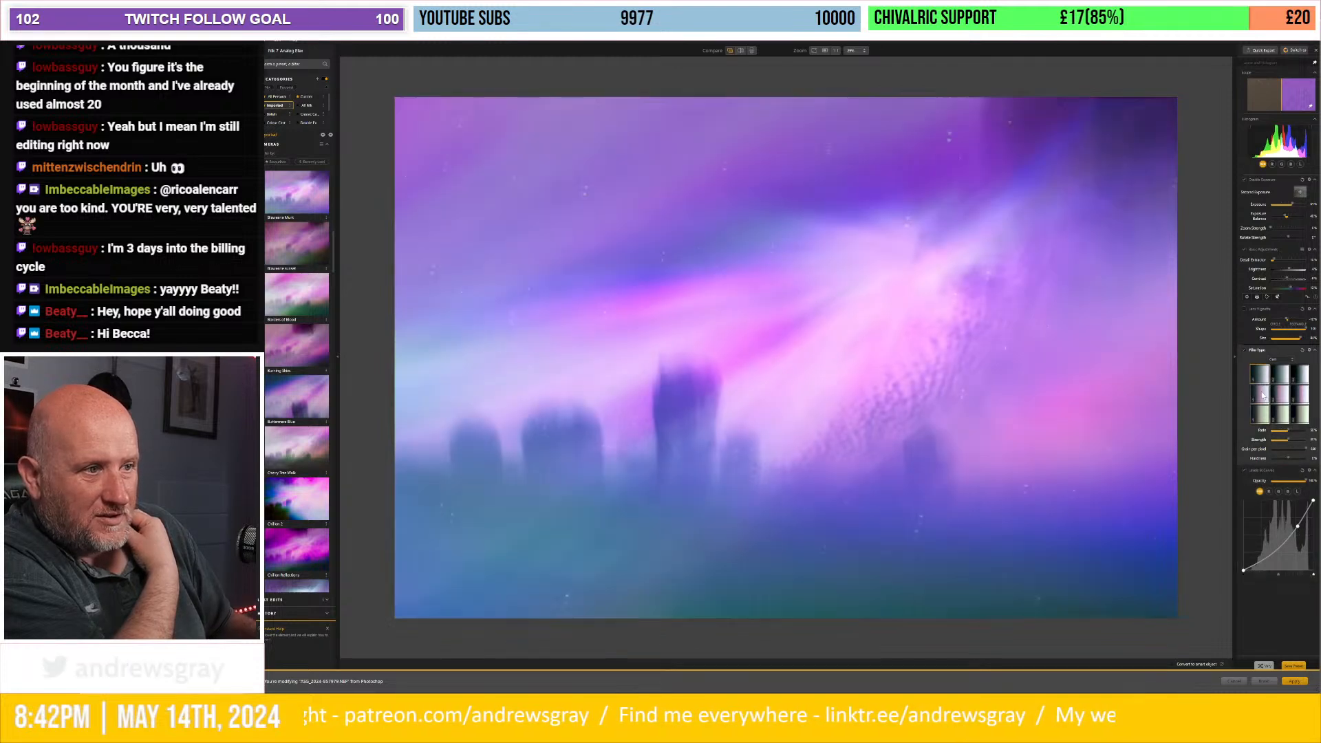
click(1264, 414)
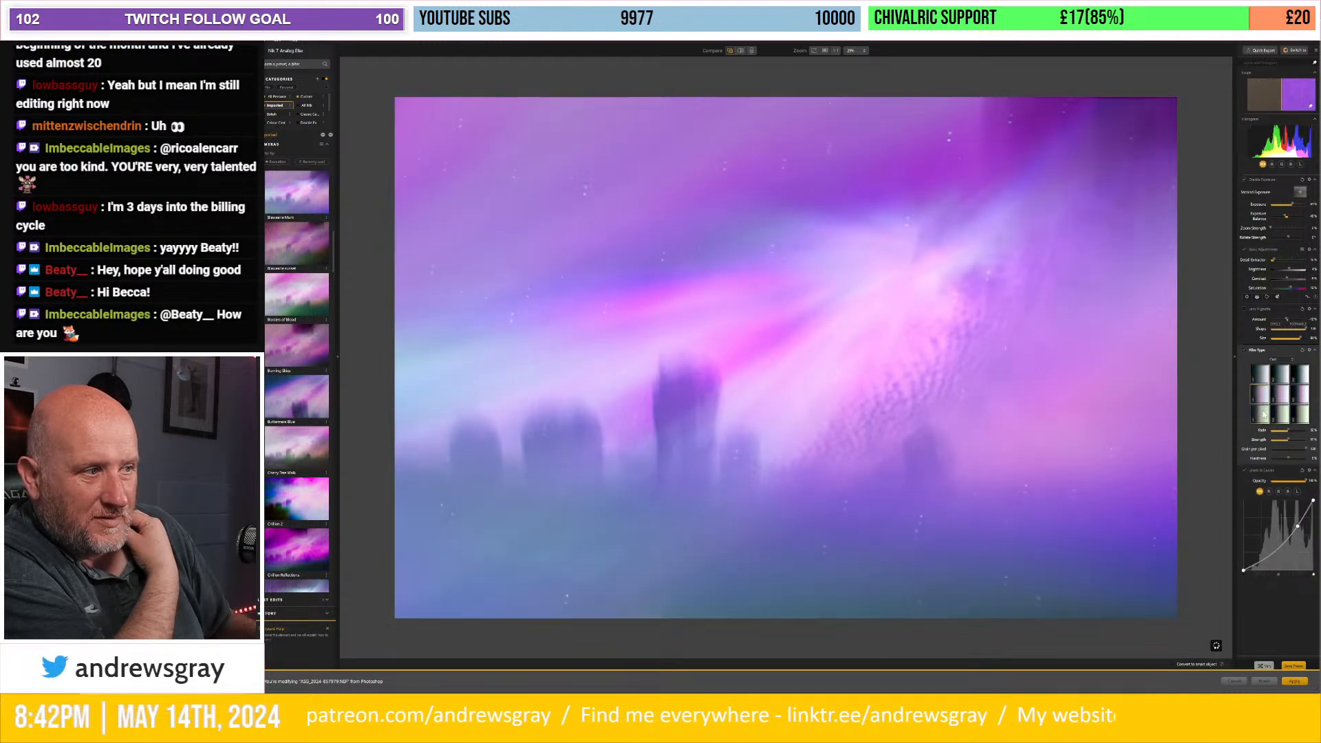
click(1263, 417)
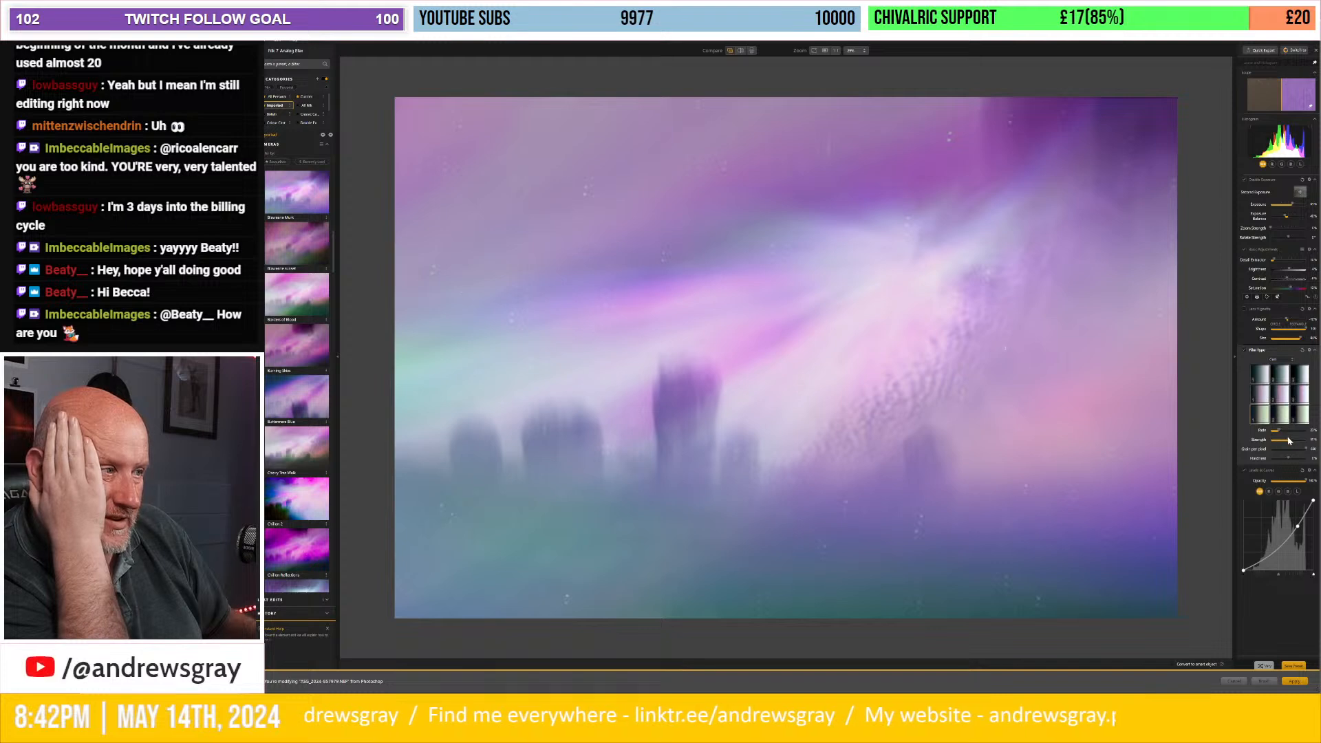
drag(1288, 440, 1283, 442)
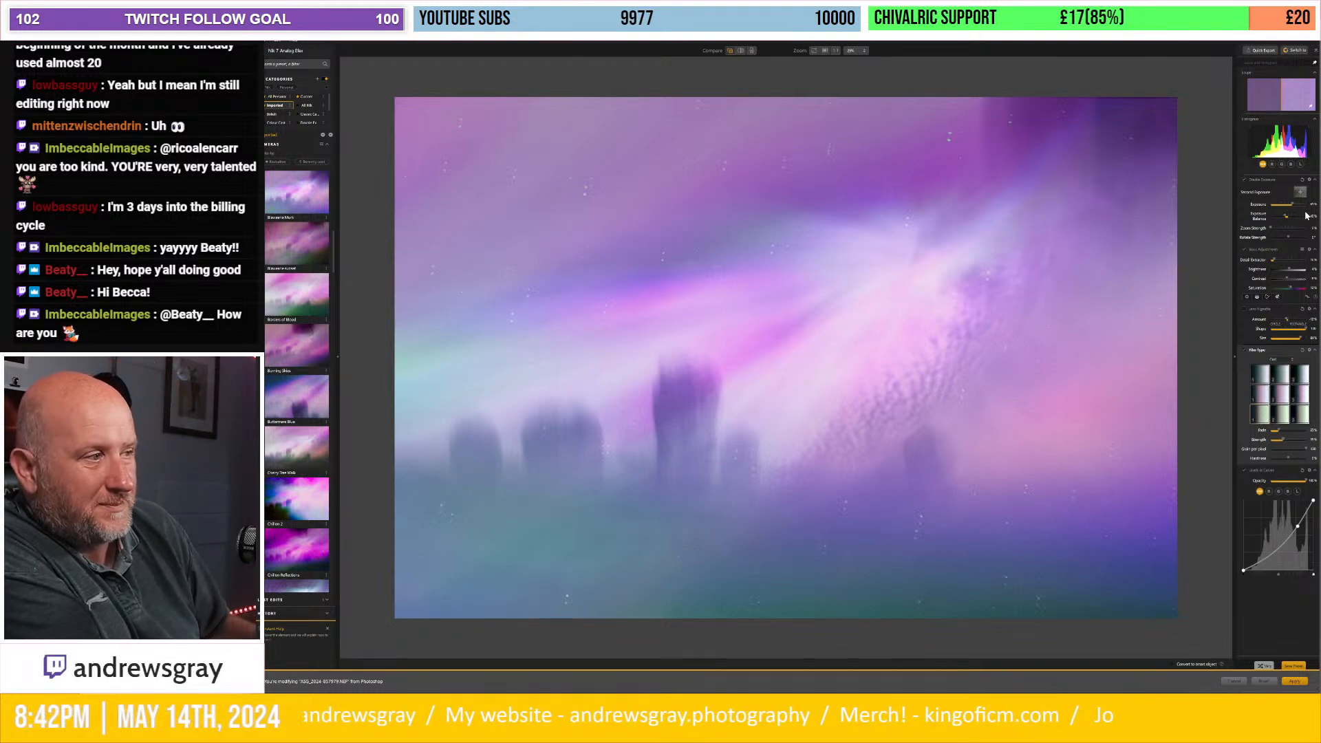
Darken the Lens Vignette moderately, make its shape circular and centre it on the bright aurora at the image's upper right
click(1245, 310)
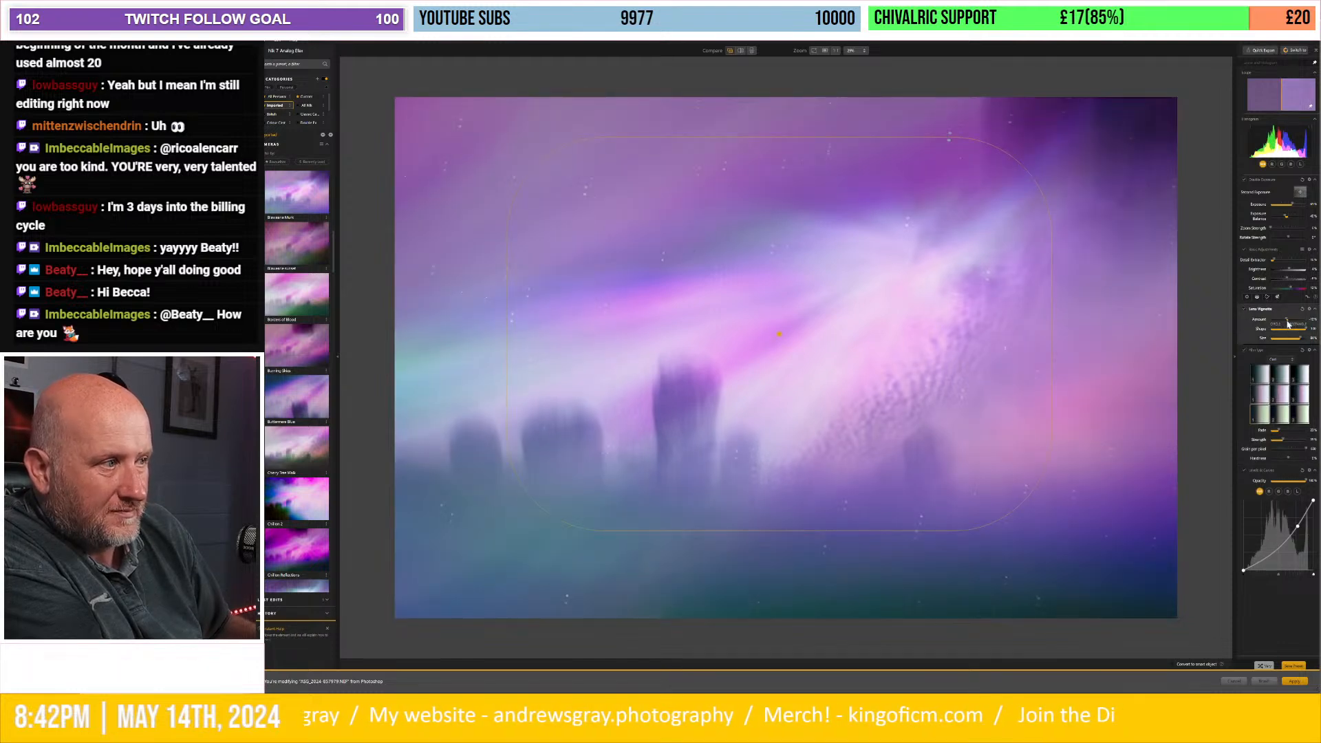
drag(1287, 322, 1281, 322)
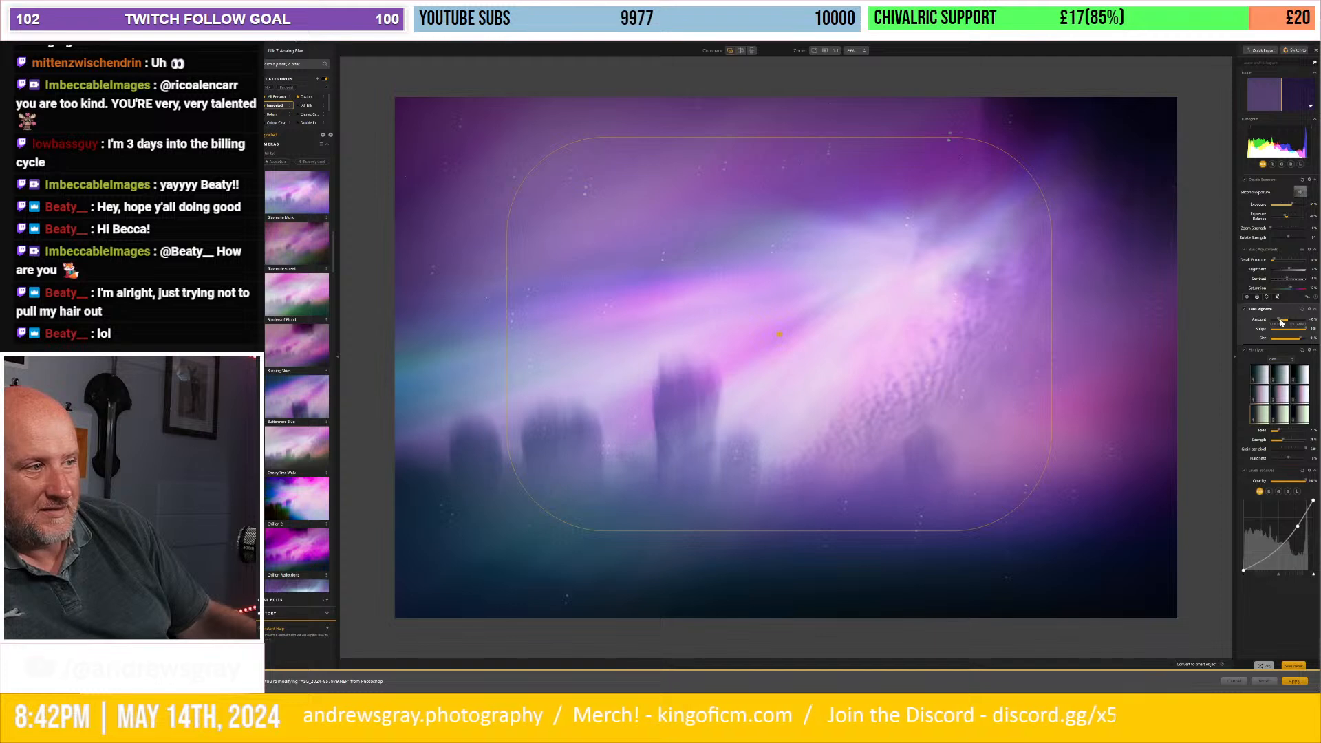
drag(1280, 323, 1285, 322)
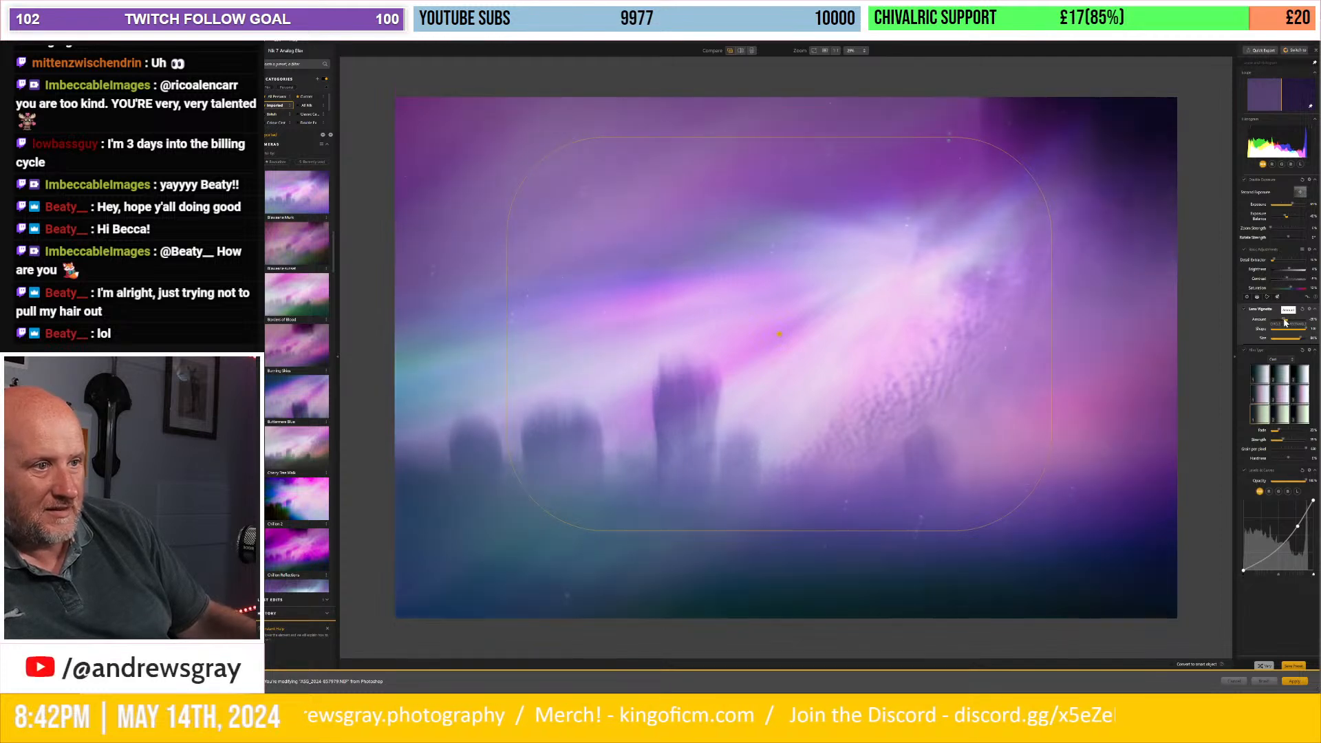
drag(1302, 334, 1161, 328)
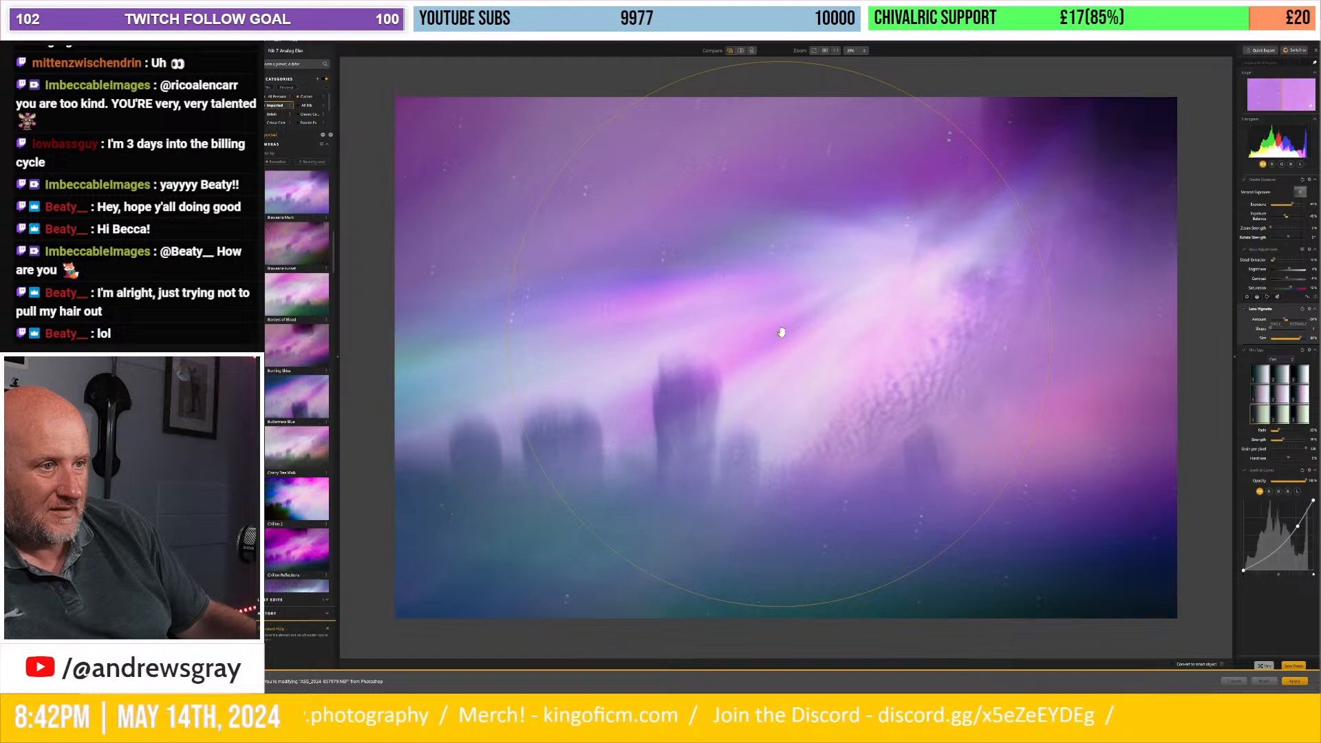
drag(780, 334, 882, 269)
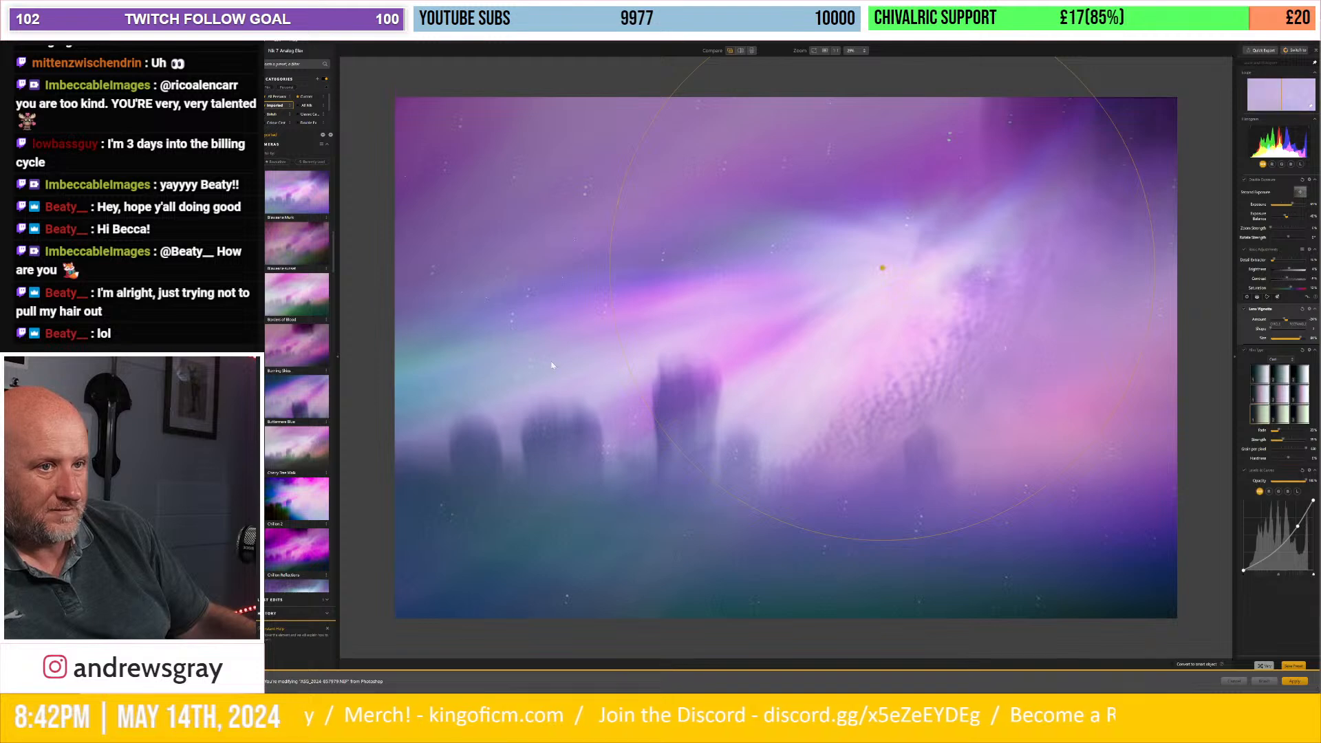
Compare the stylised image with the original, sweeping a split preview across the whole frame and toggling the Nik 7 Analog Efex layer's visibility
click(741, 51)
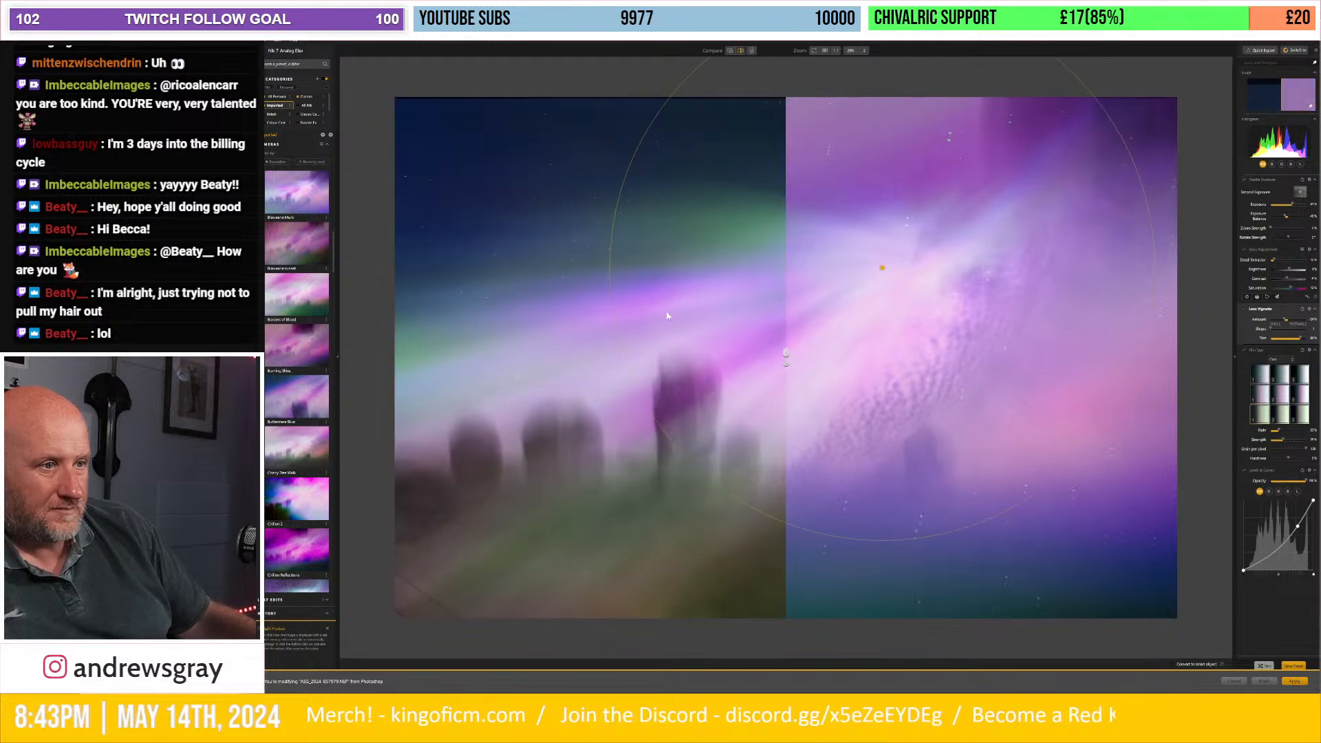
drag(787, 352, 346, 349)
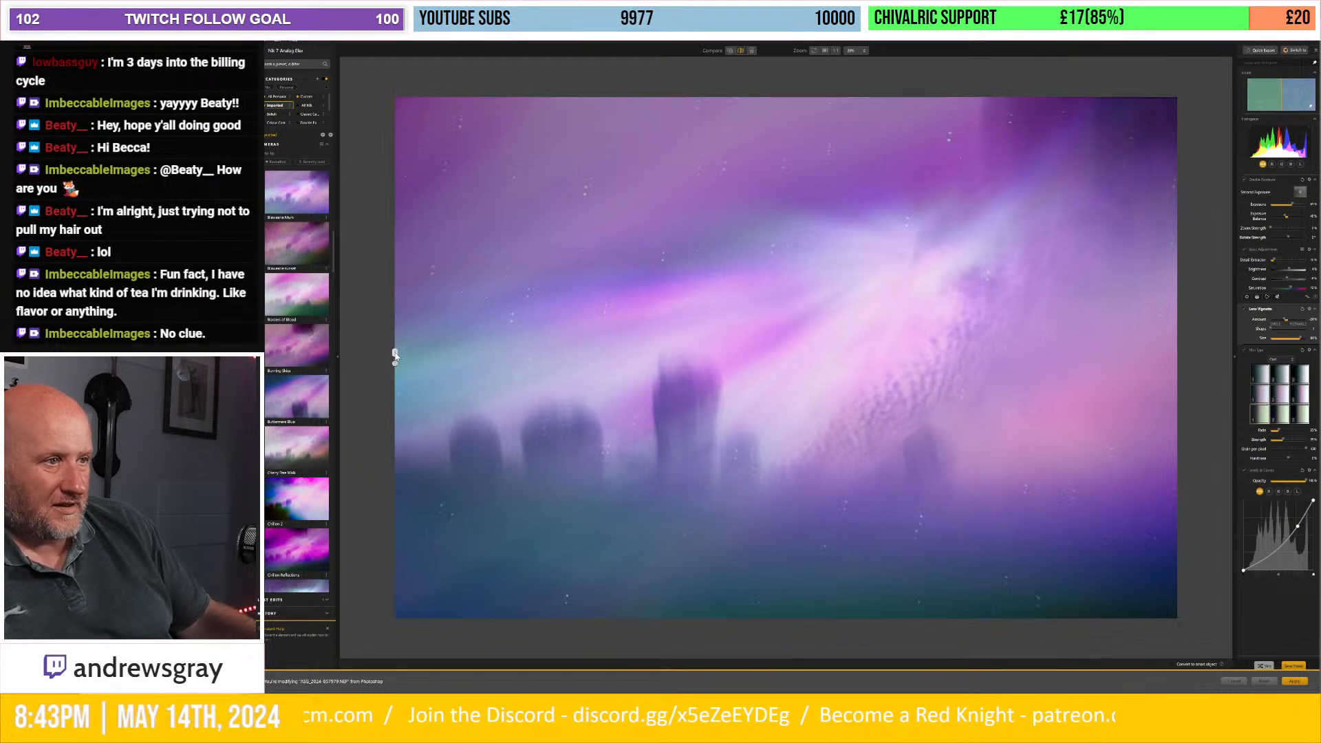
drag(395, 356, 1249, 470)
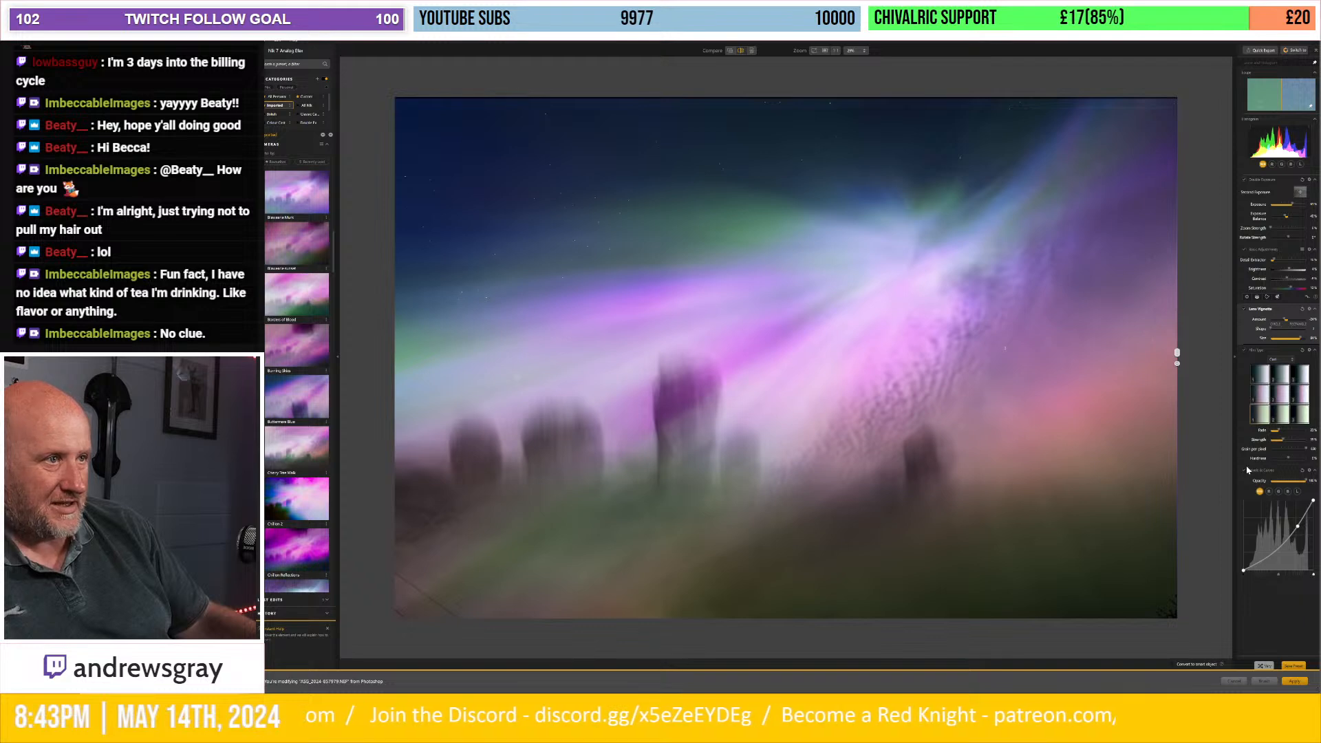
drag(1155, 456, 394, 359)
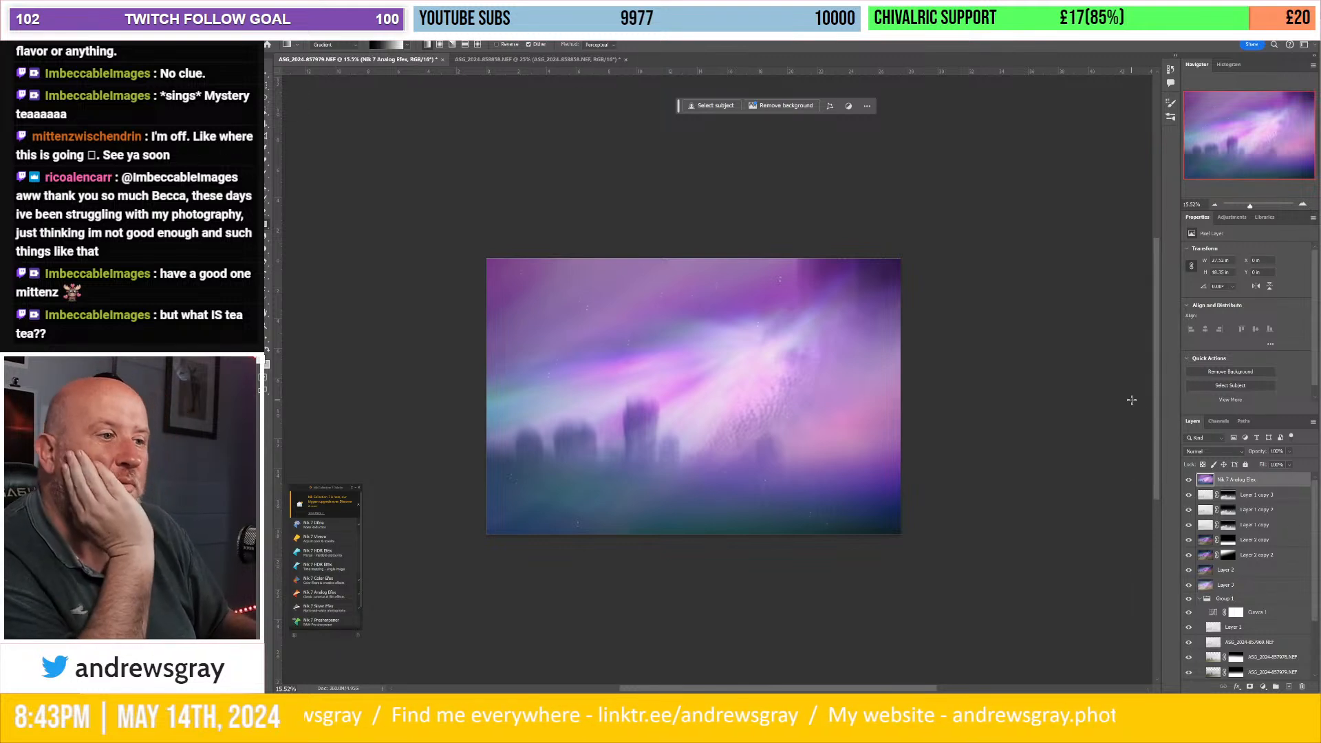
click(1188, 481)
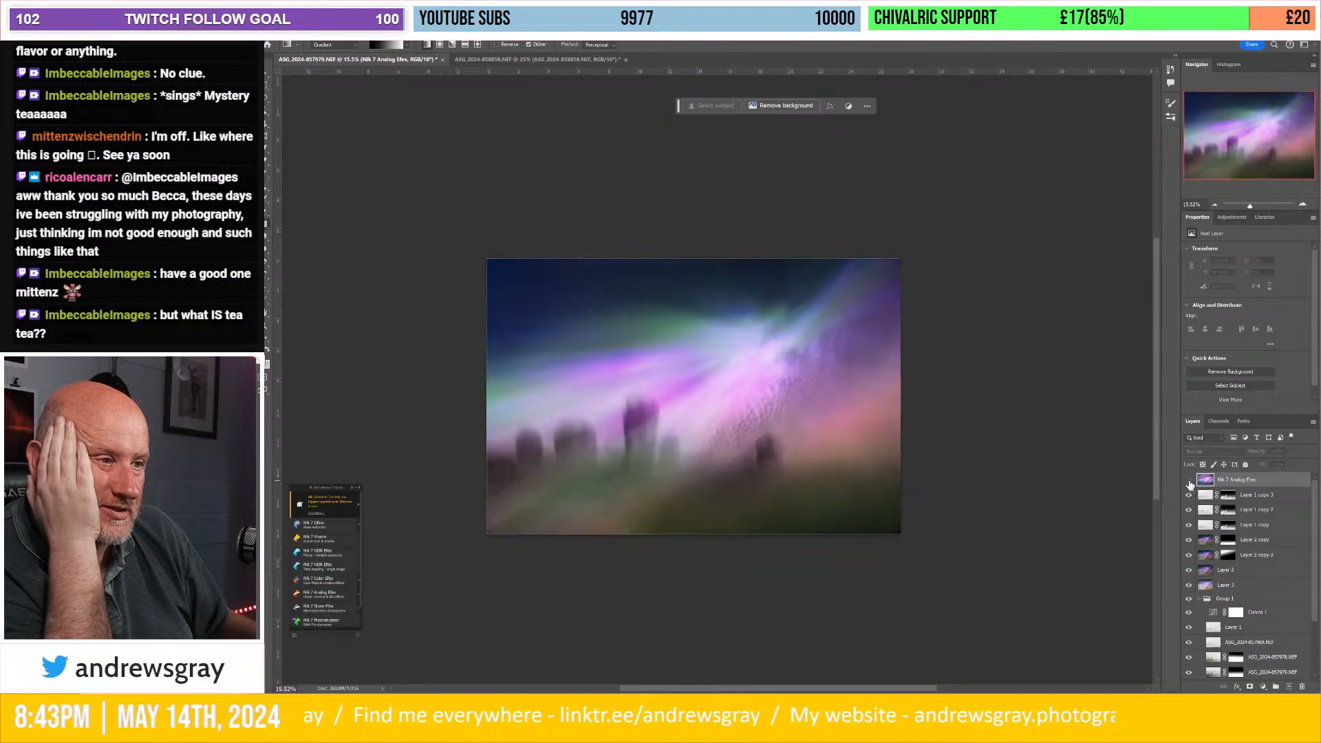
click(1188, 481)
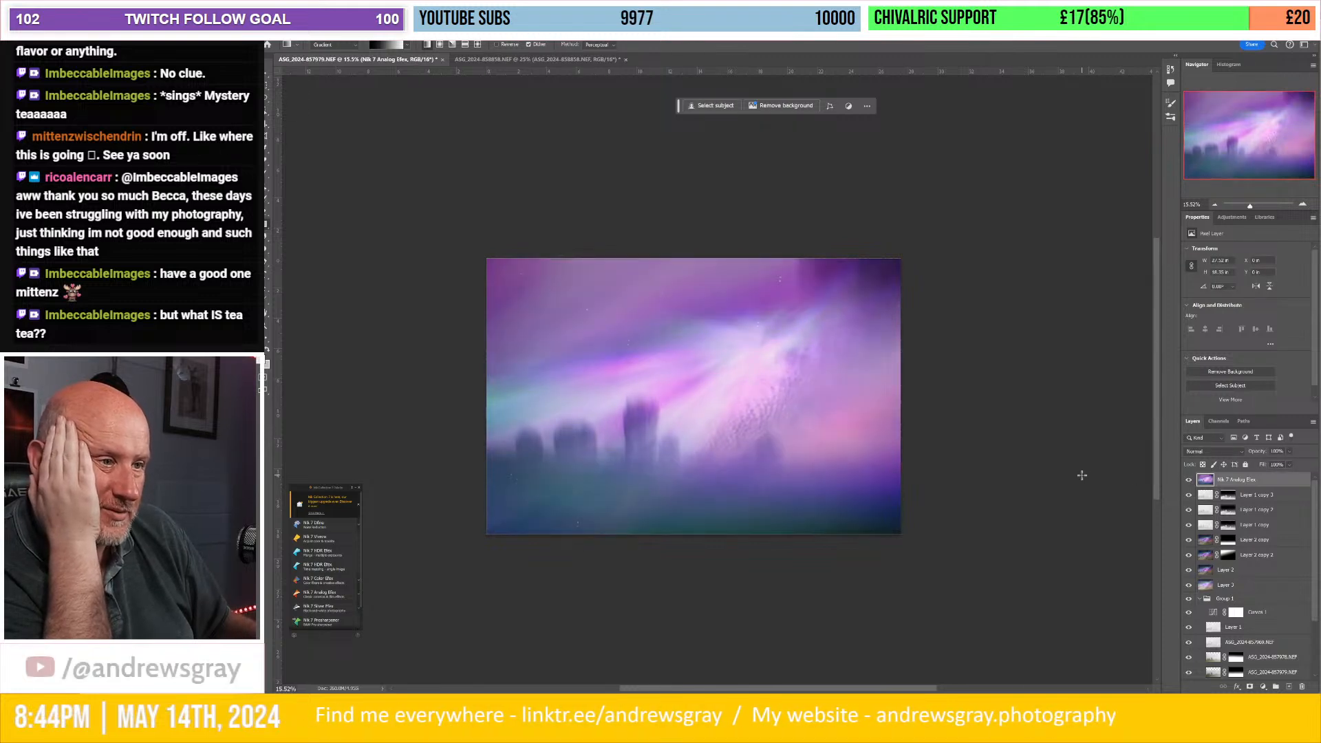
Merge all the layers beneath the Nik 7 Analog Efex layer into a single layer
scroll(1084, 476, down, 2)
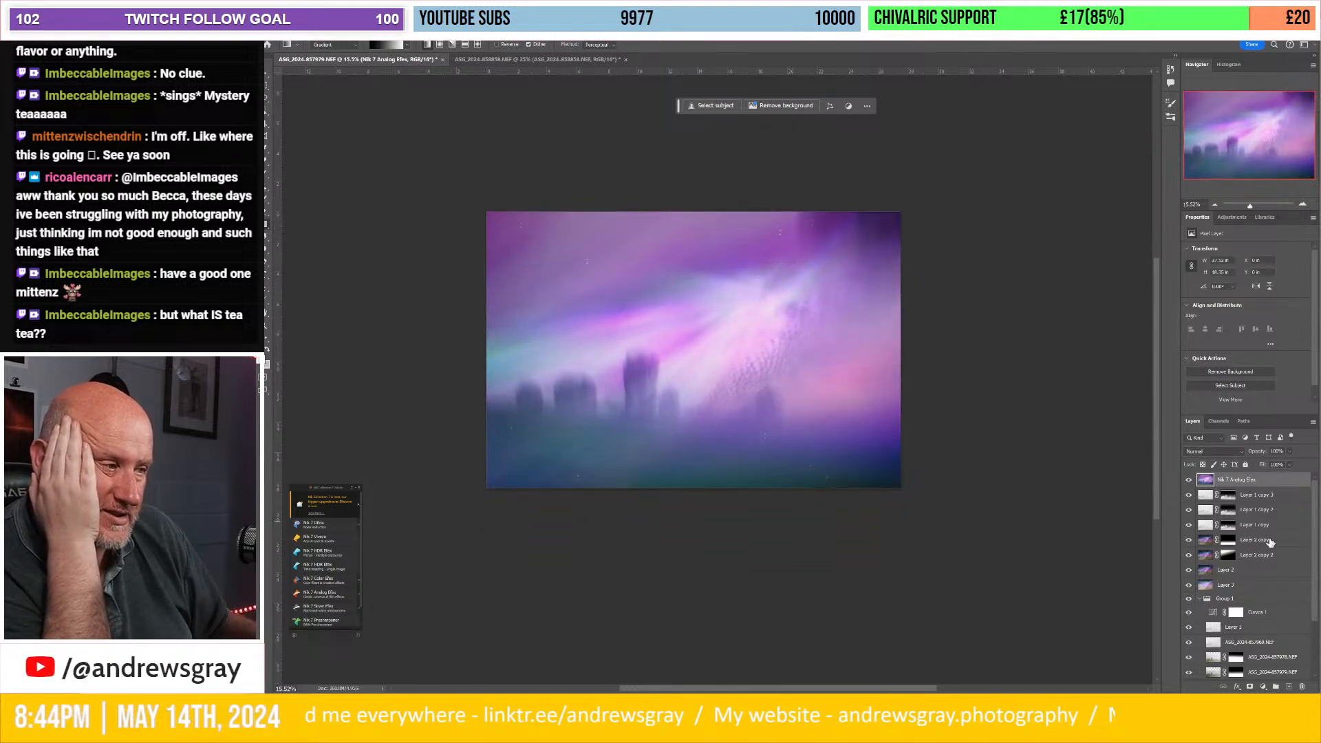
scroll(1270, 540, down, 3)
scroll(1270, 535, up, 3)
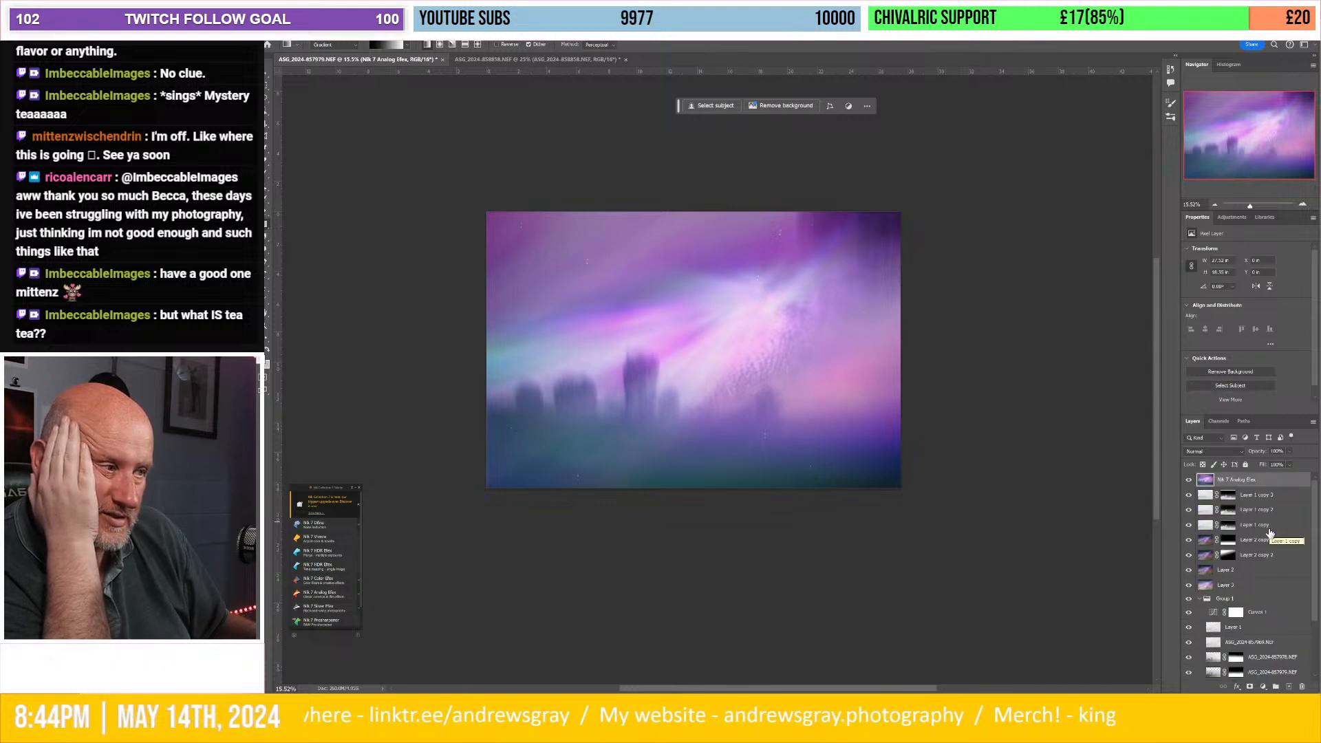
click(1266, 495)
scroll(1270, 611, down, 3)
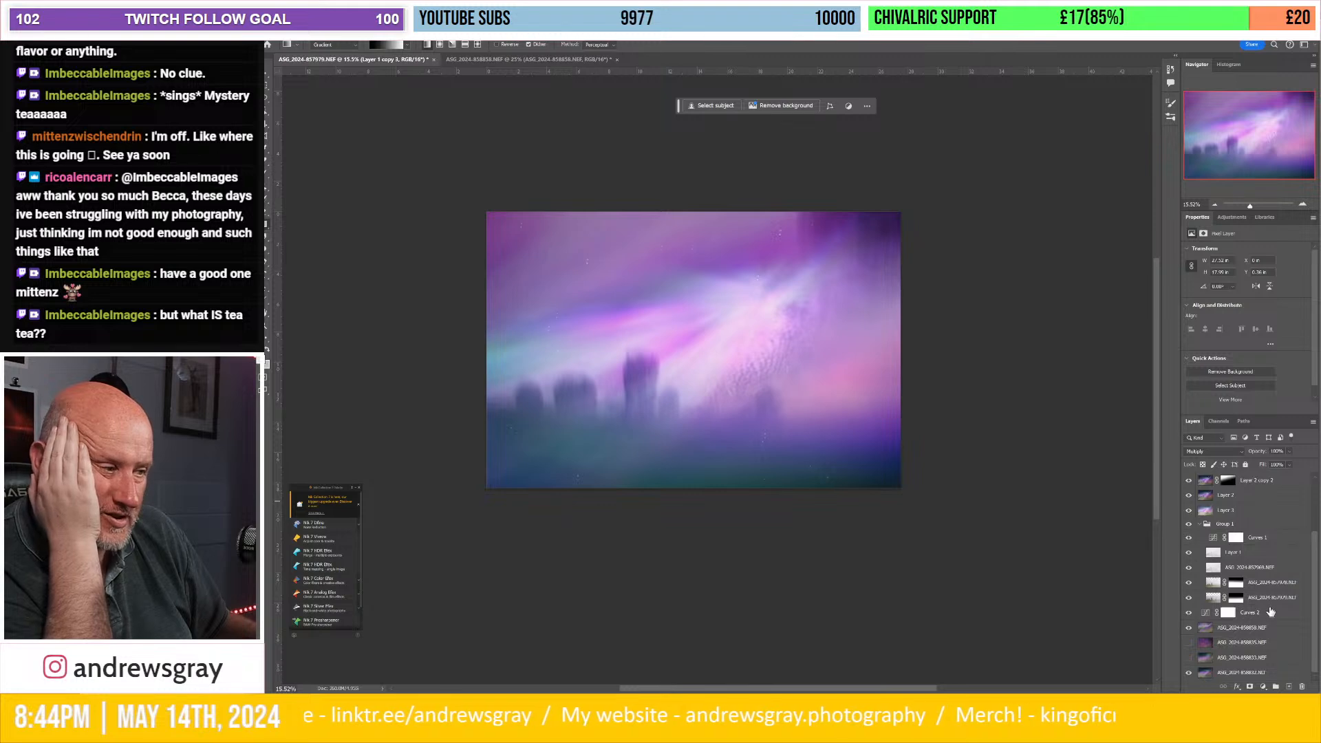
click(1264, 677)
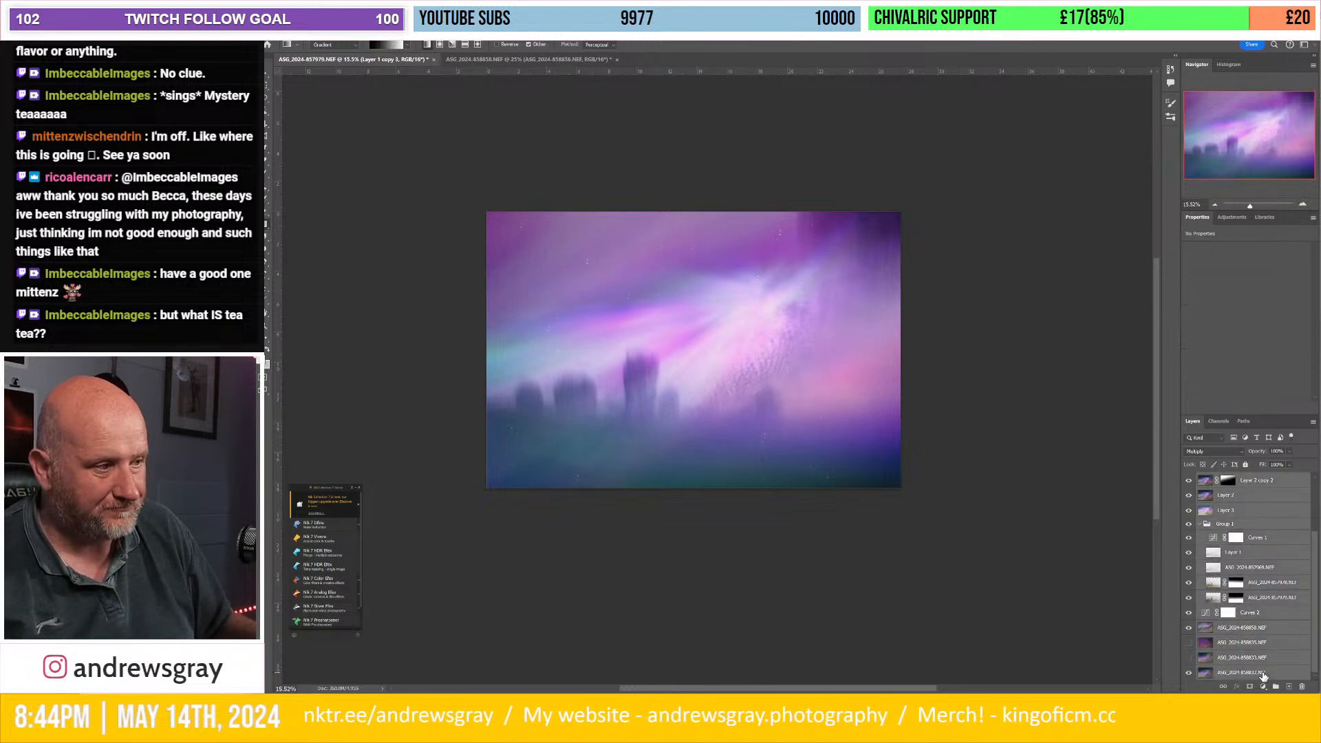
click(1312, 423)
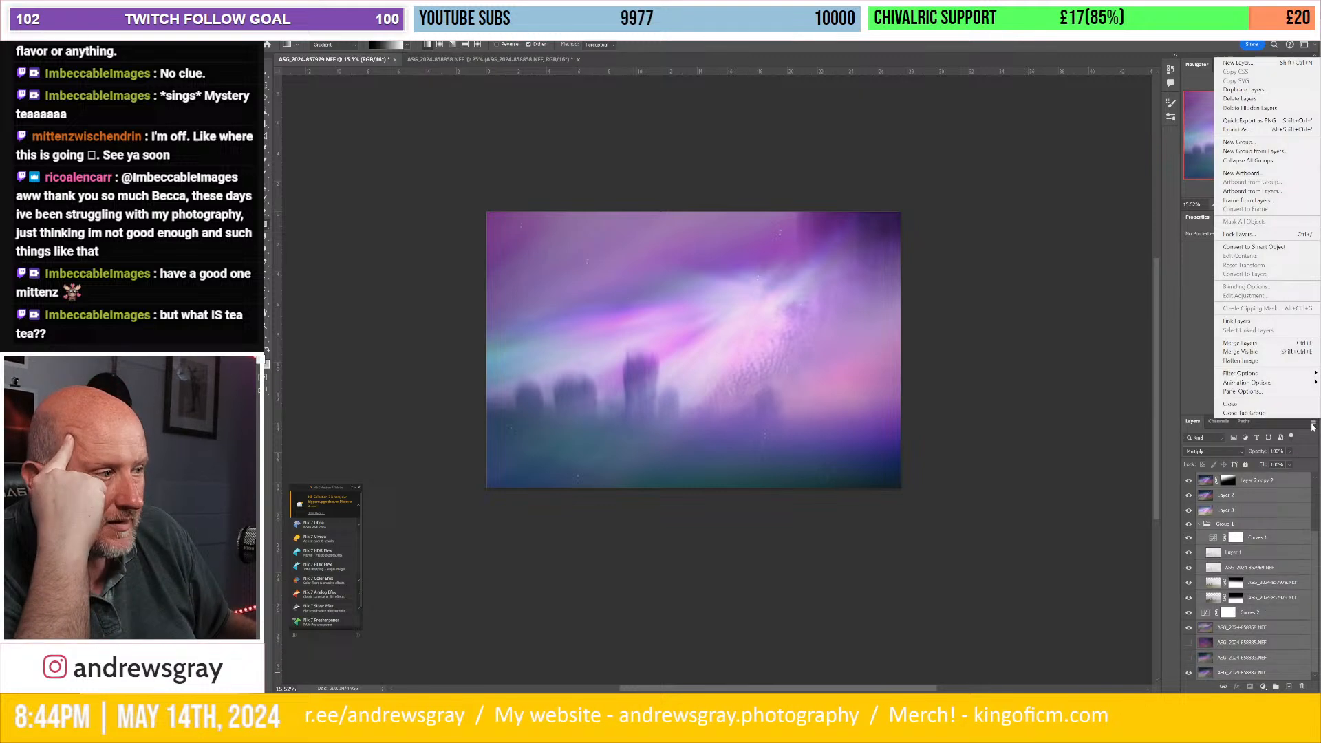
click(1272, 342)
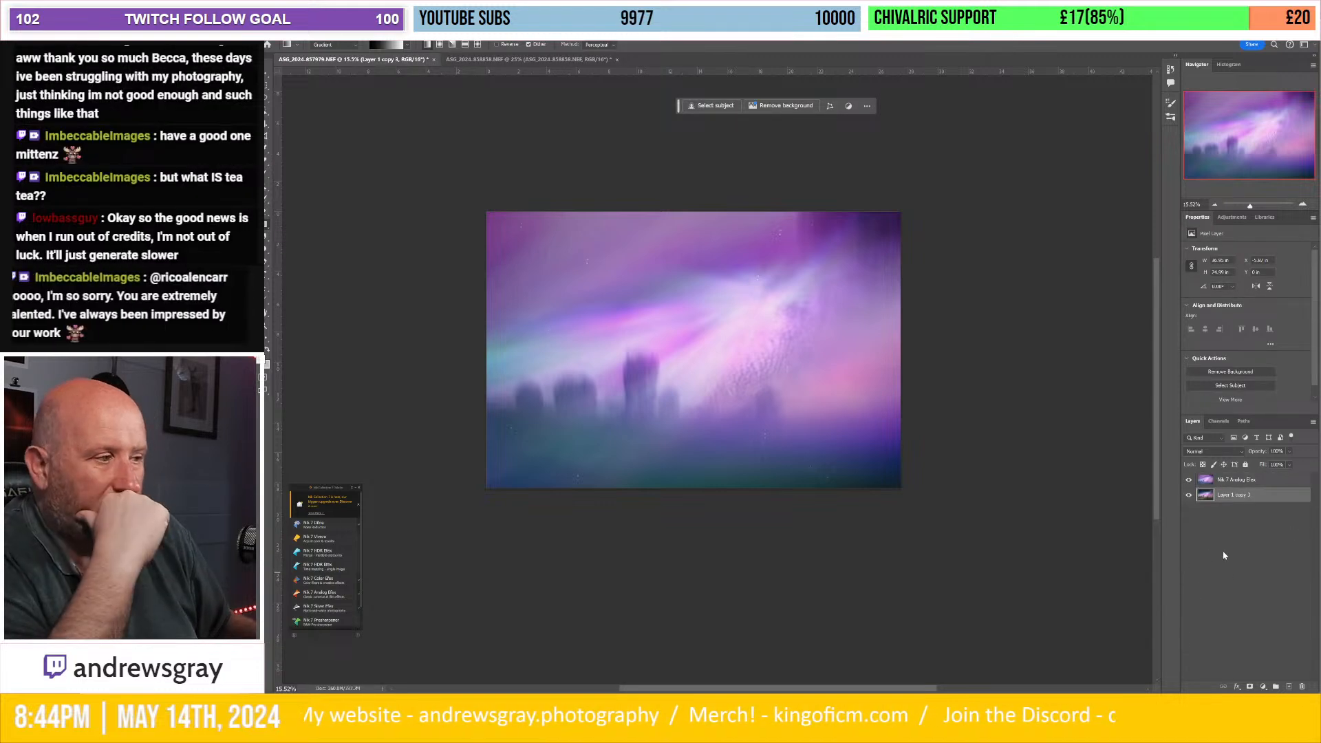
click(1226, 482)
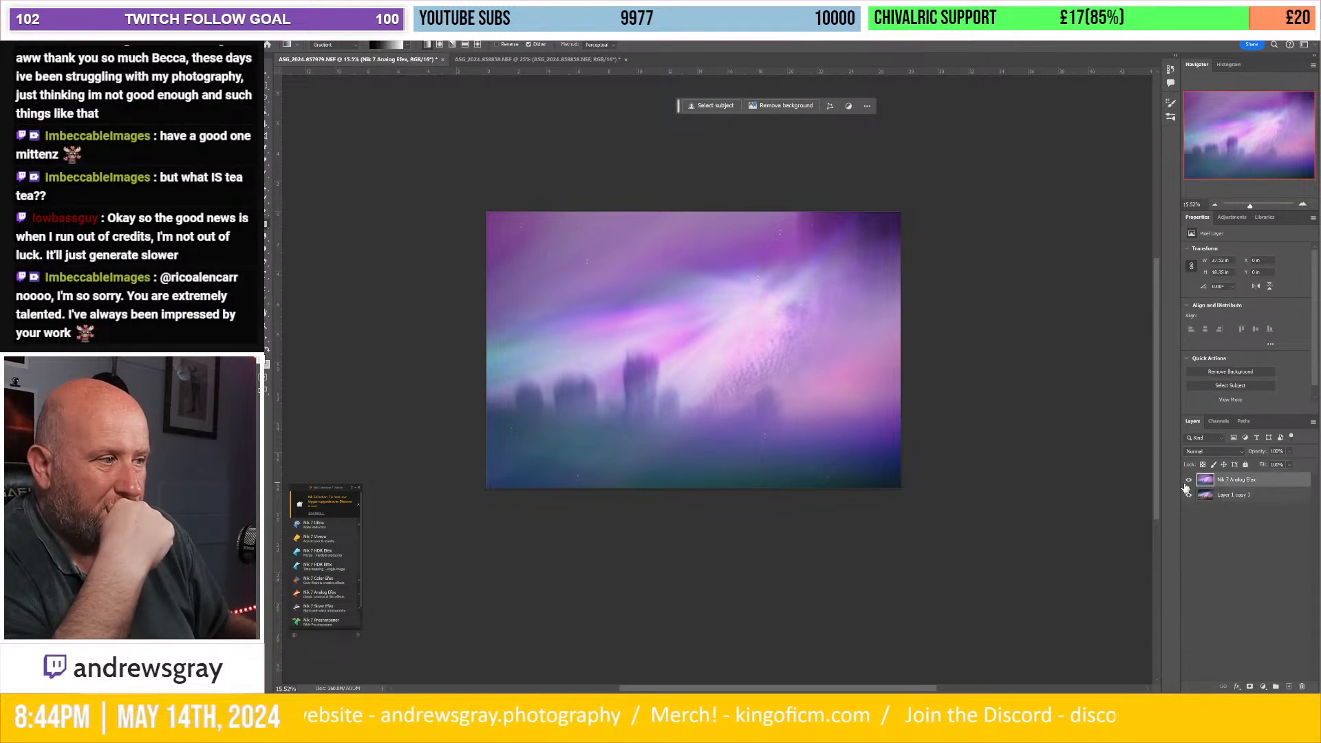
click(1188, 481)
click(1189, 480)
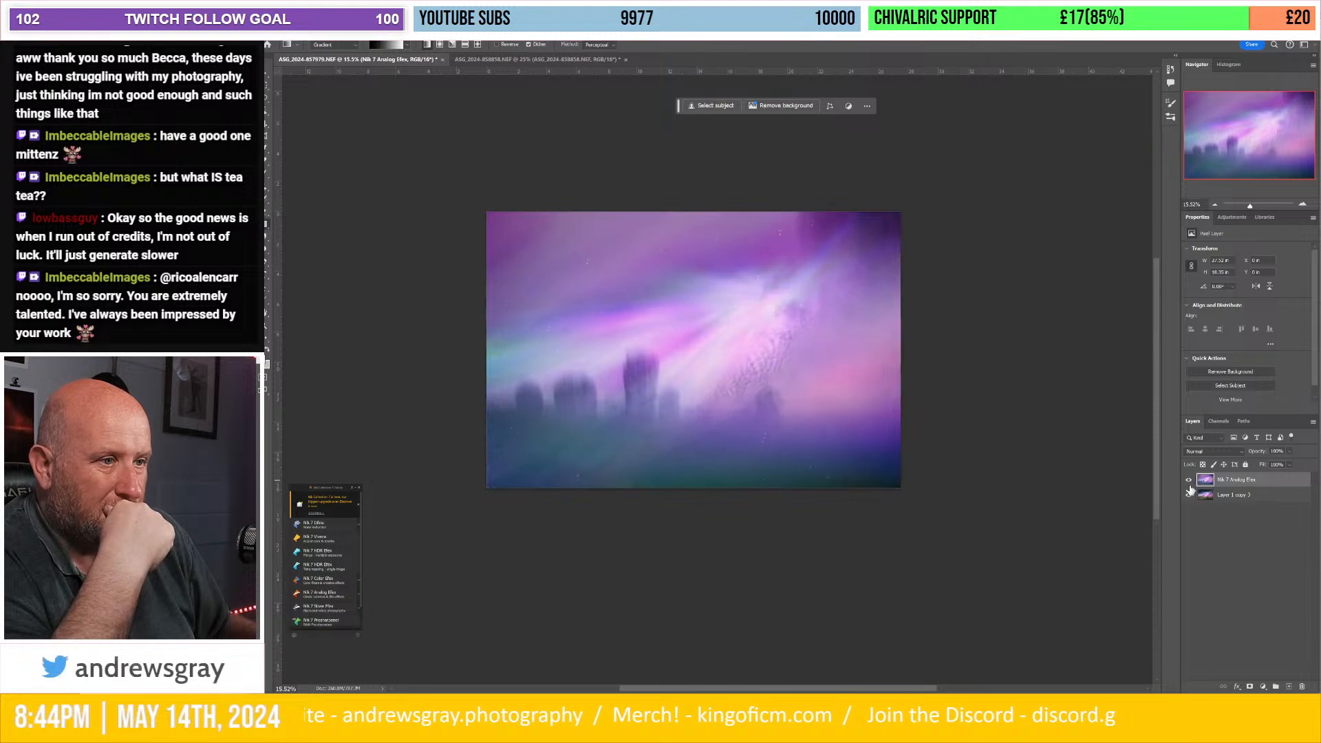
click(276, 35)
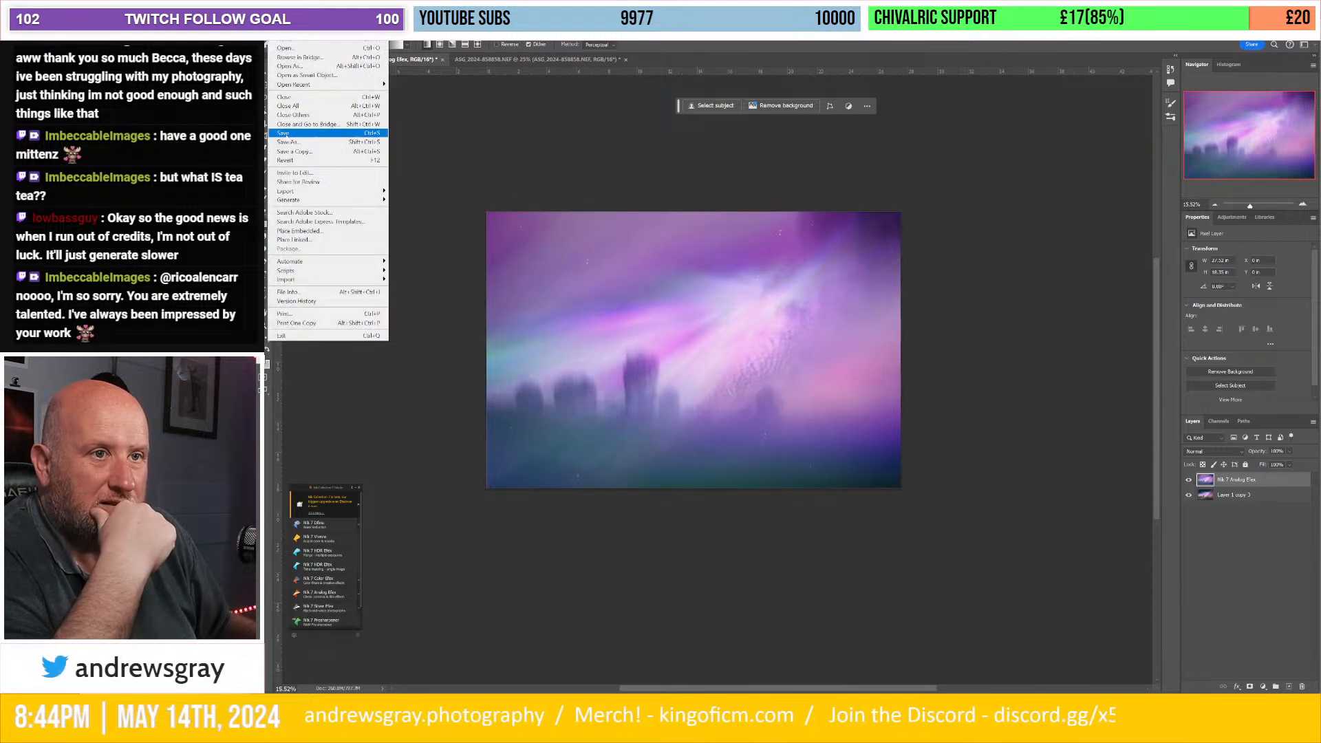
click(286, 132)
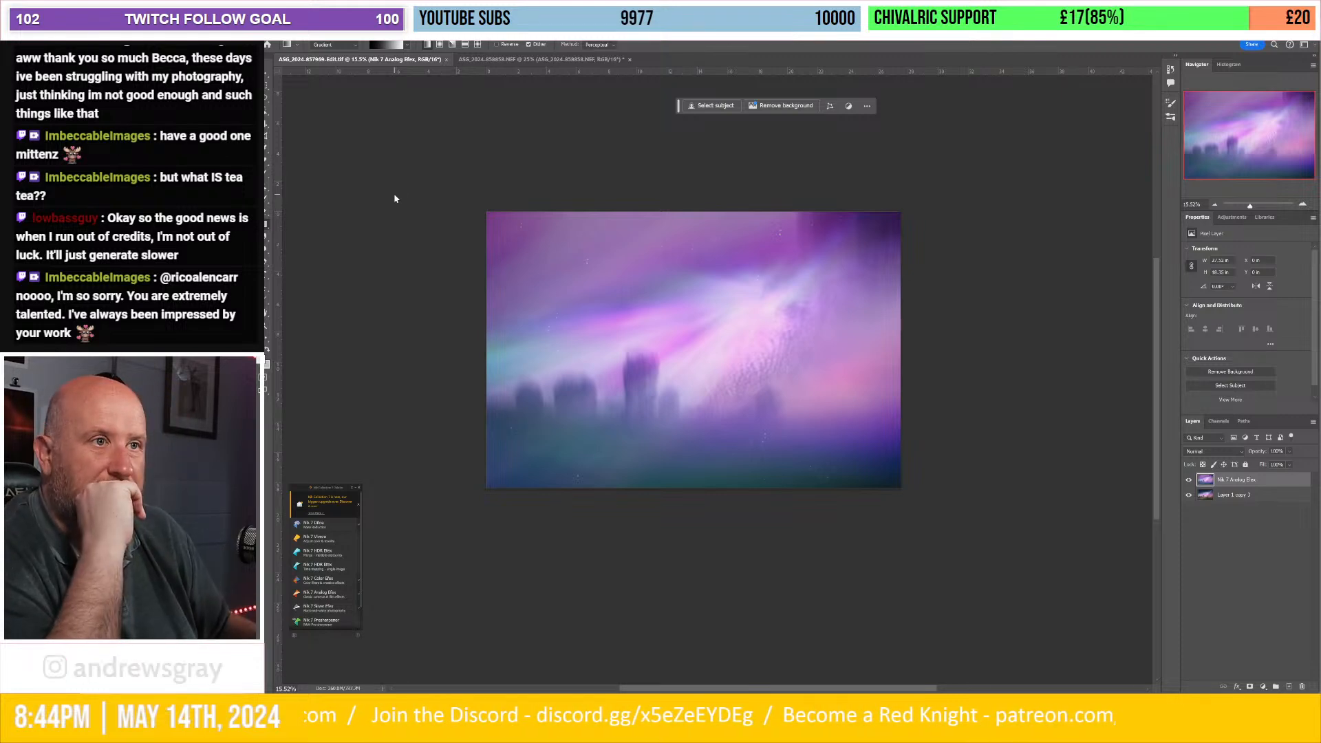
key(ctrl+w)
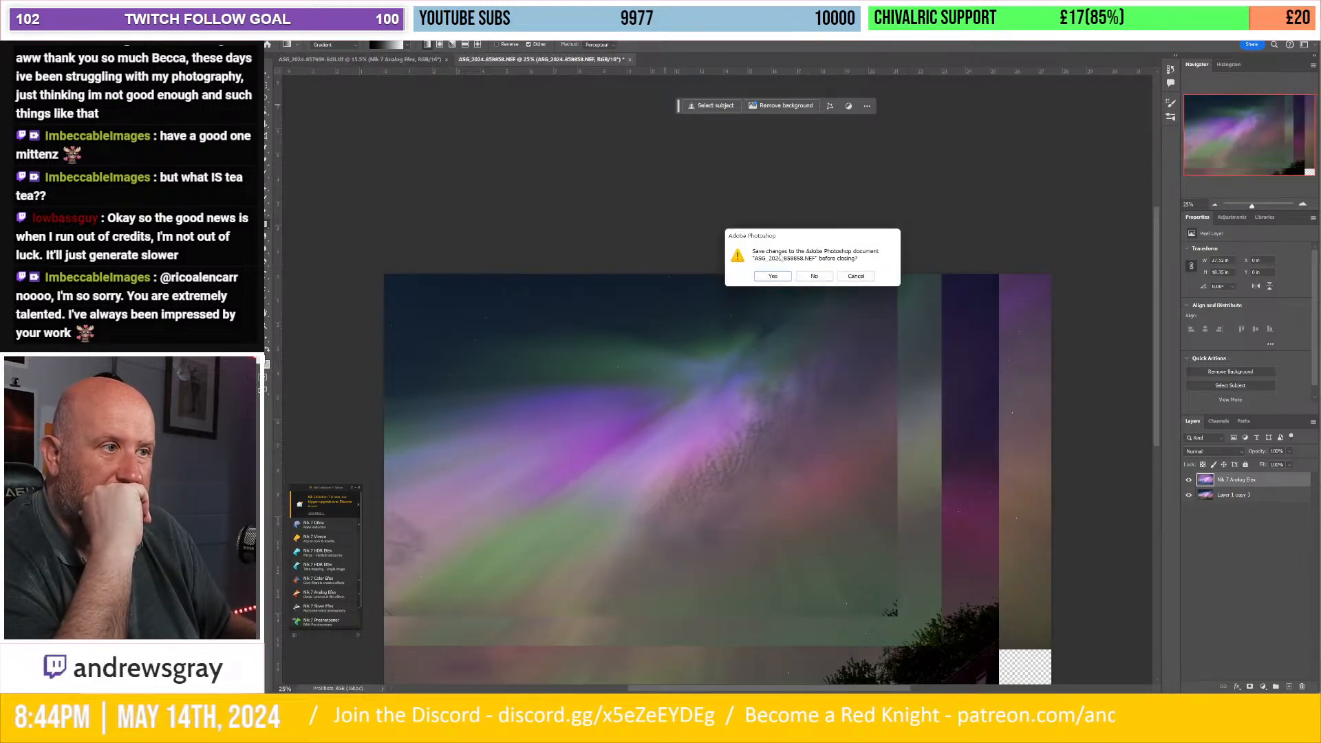
click(813, 278)
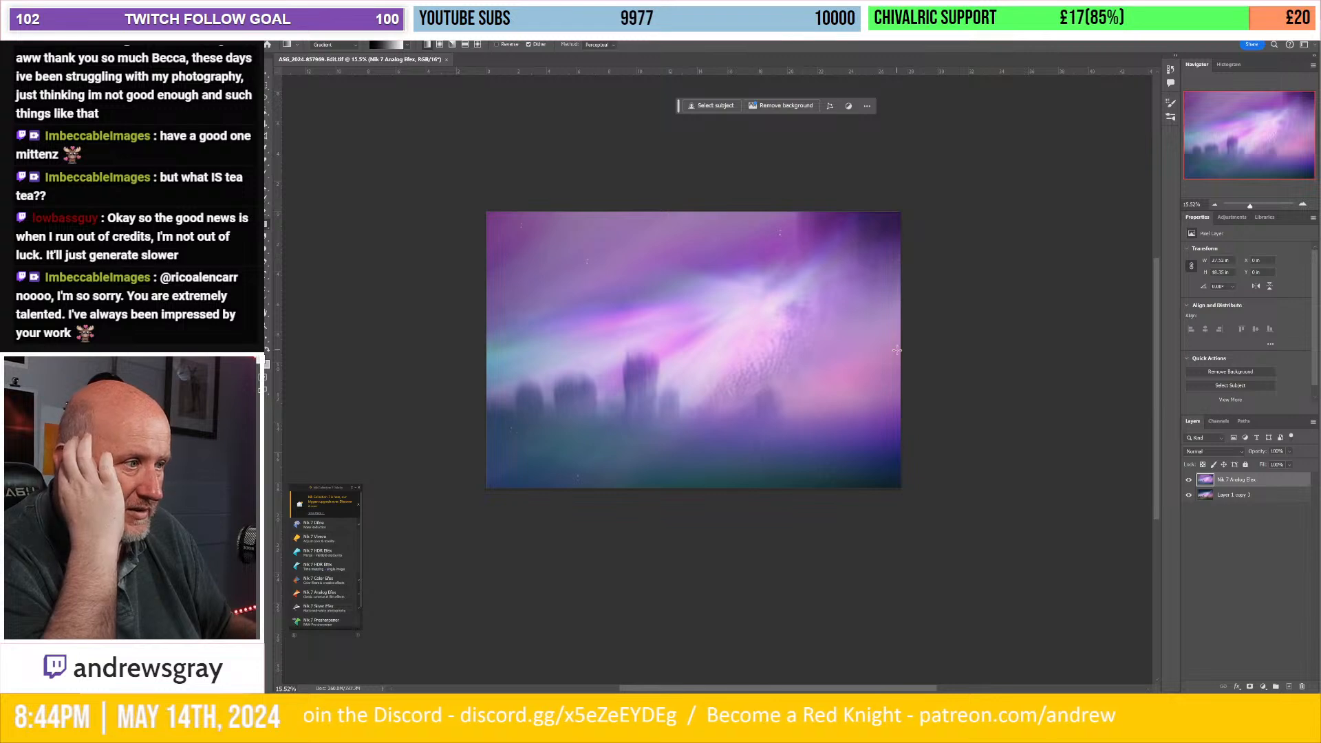
click(1188, 480)
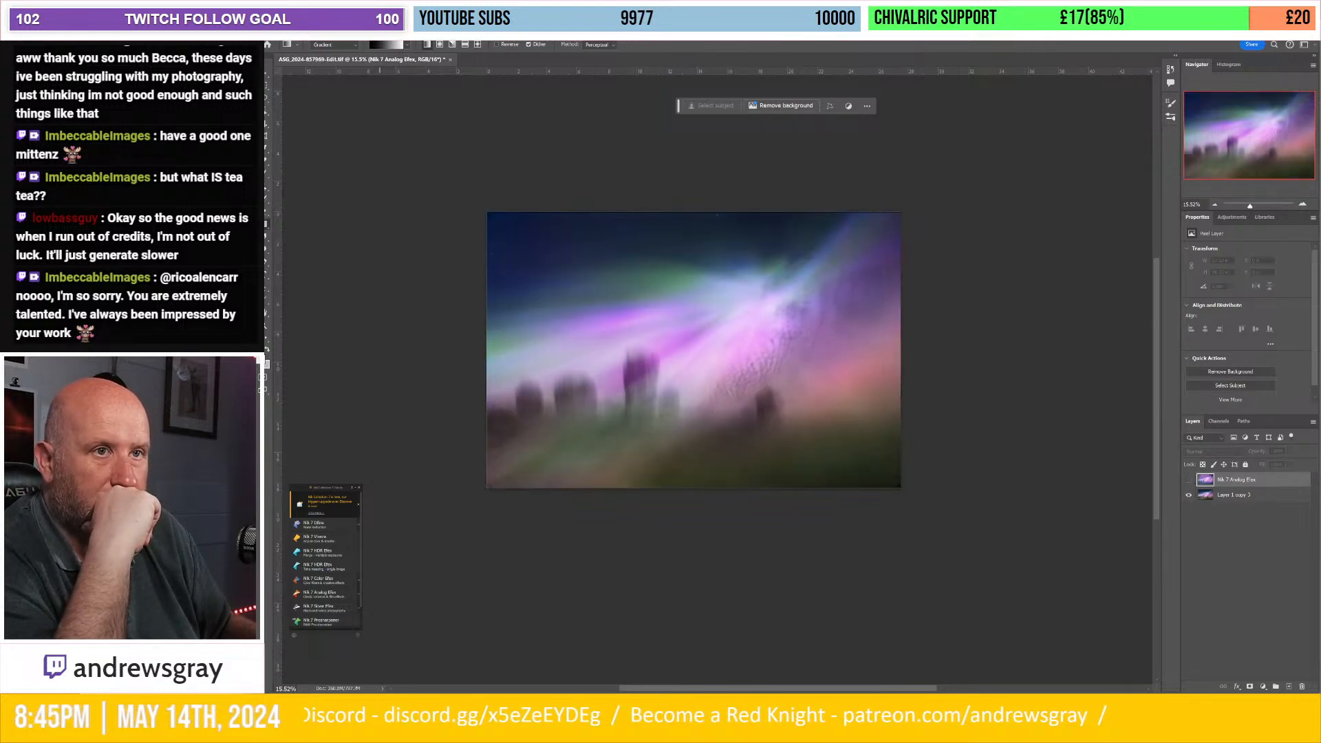
click(281, 33)
click(340, 143)
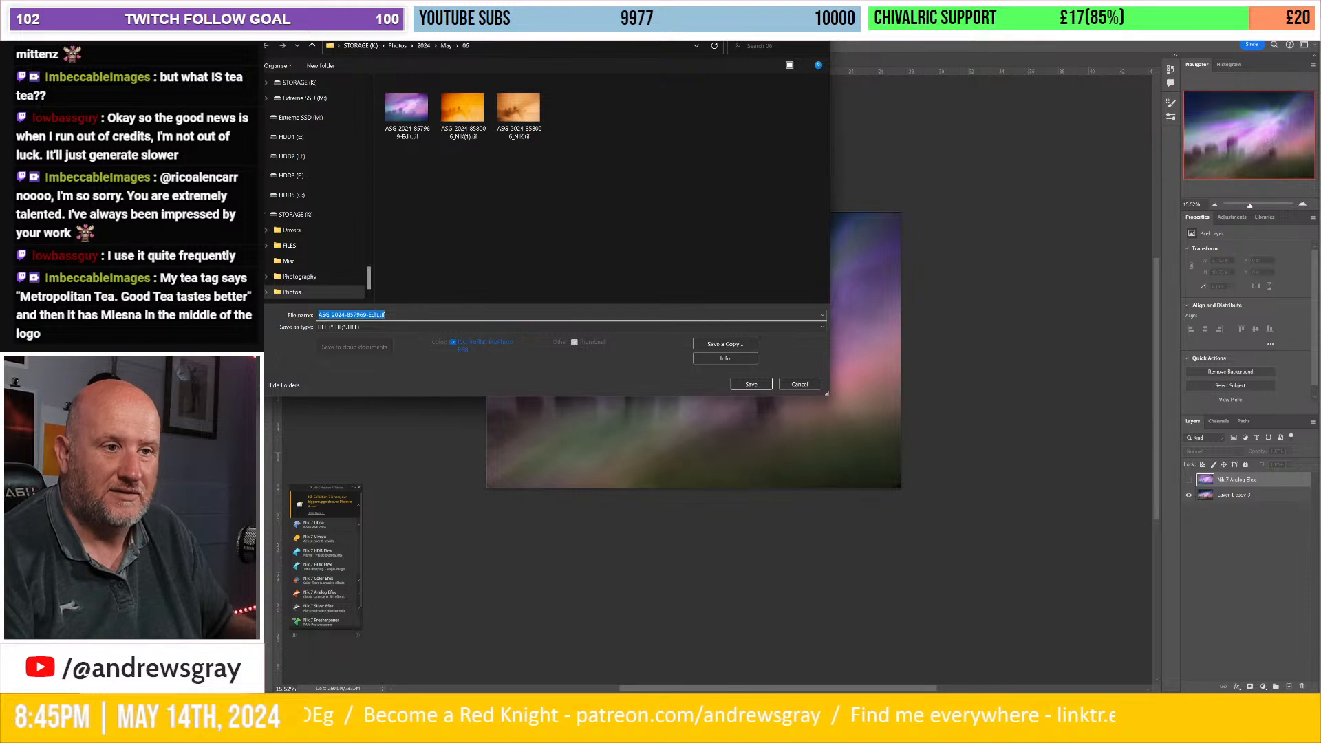
click(393, 287)
text(2)
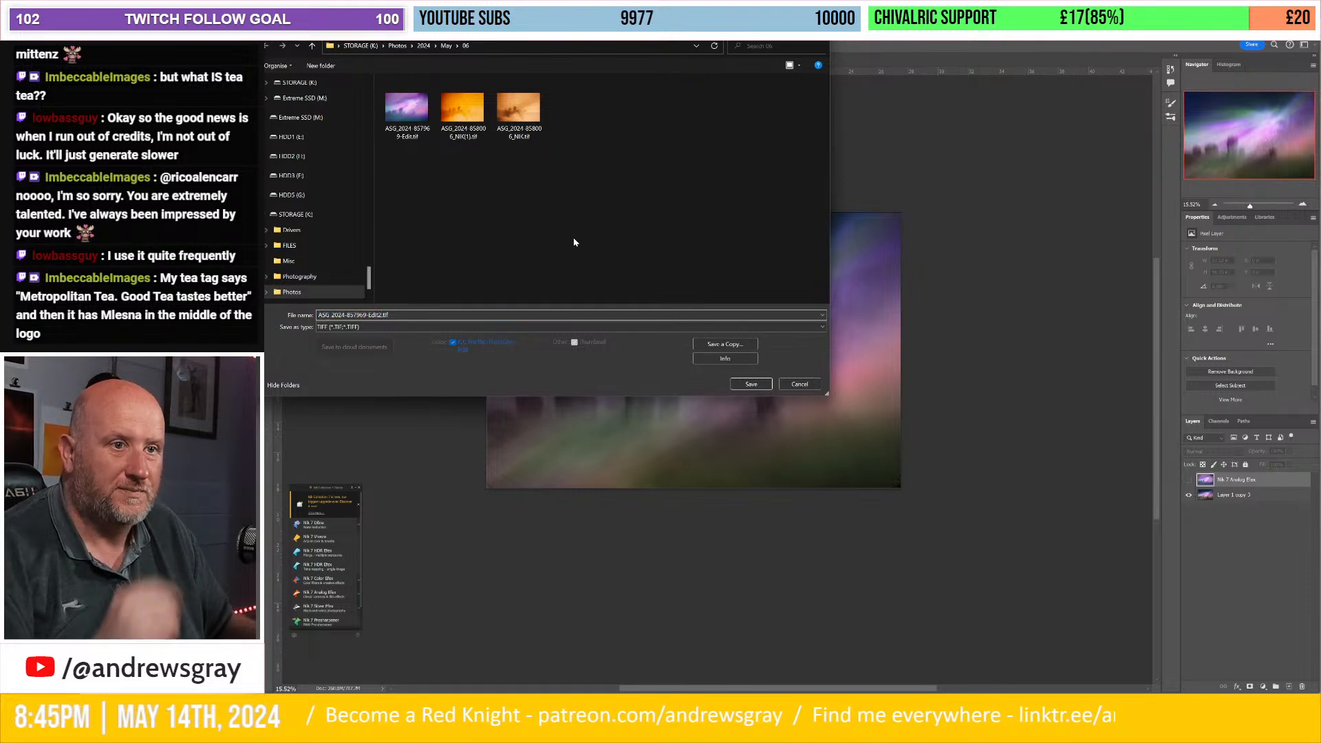
click(756, 386)
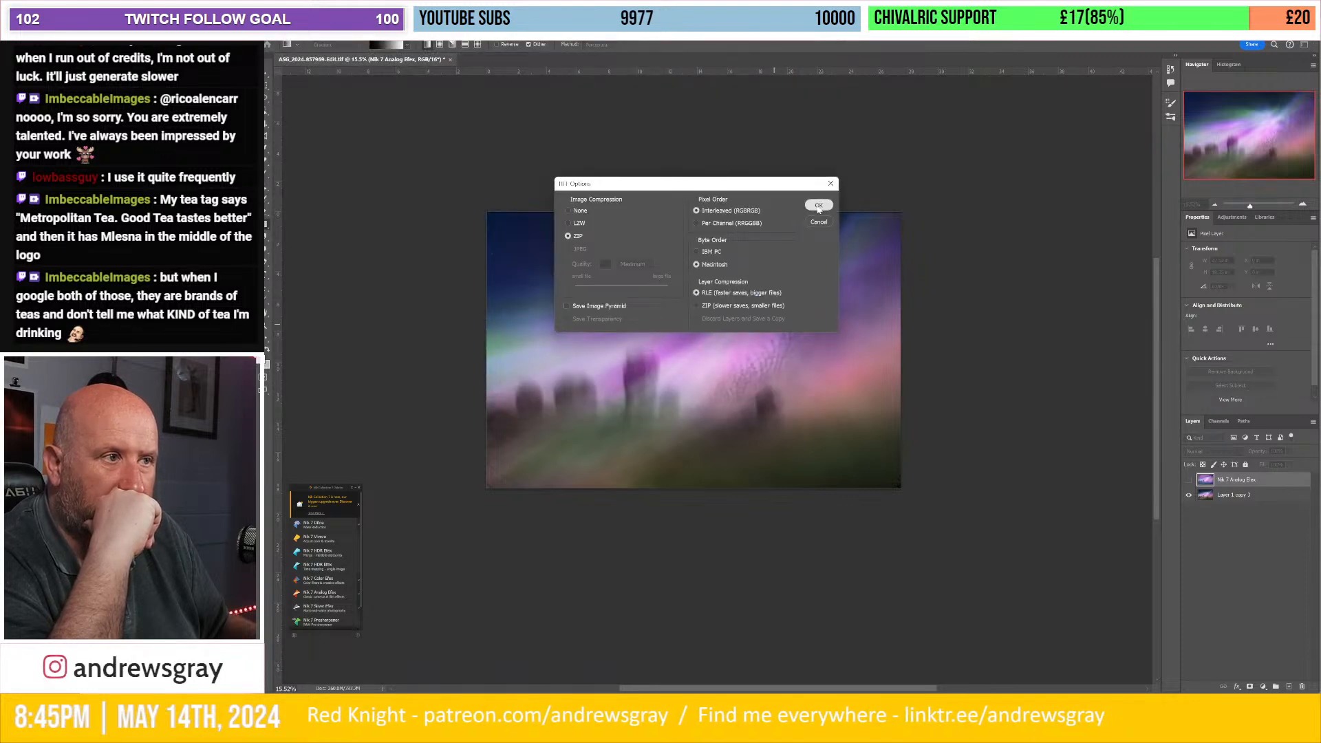
click(817, 206)
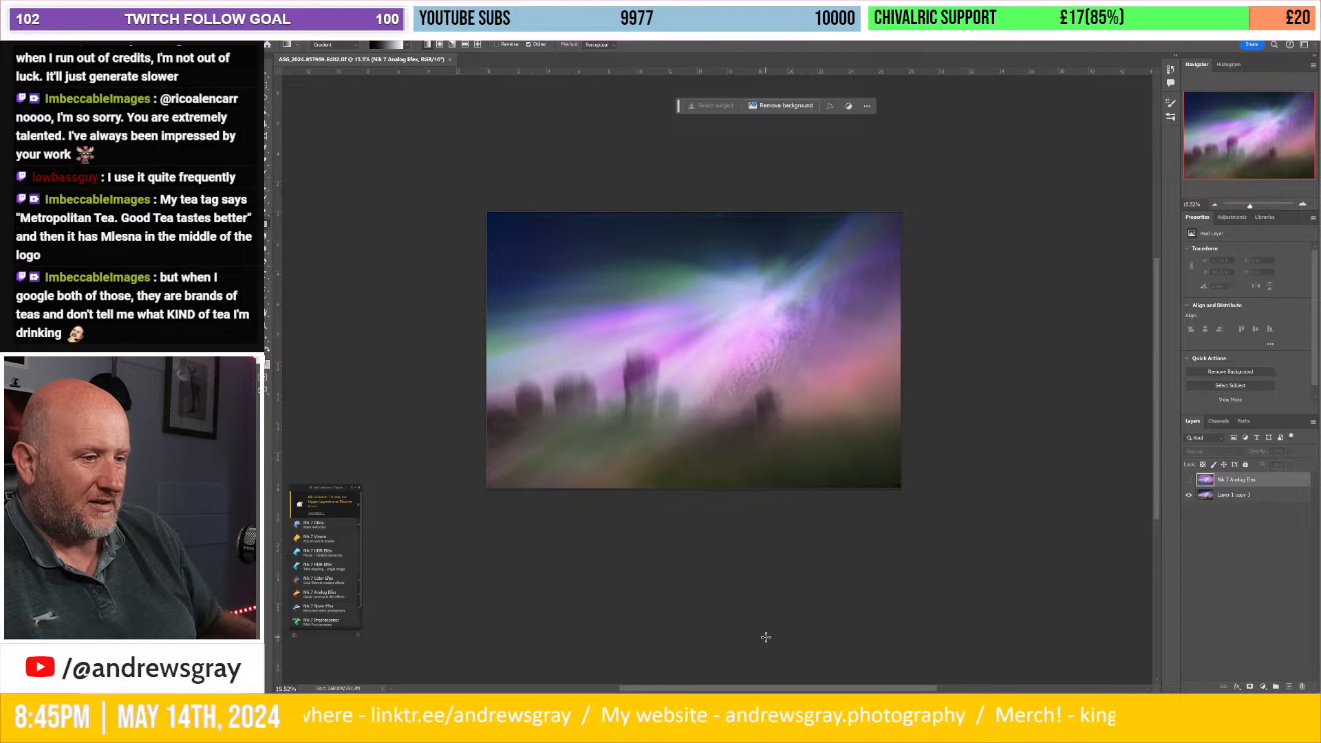
Switch to Lightroom Classic and open the 06 folder under May 2024
key(alt+Tab)
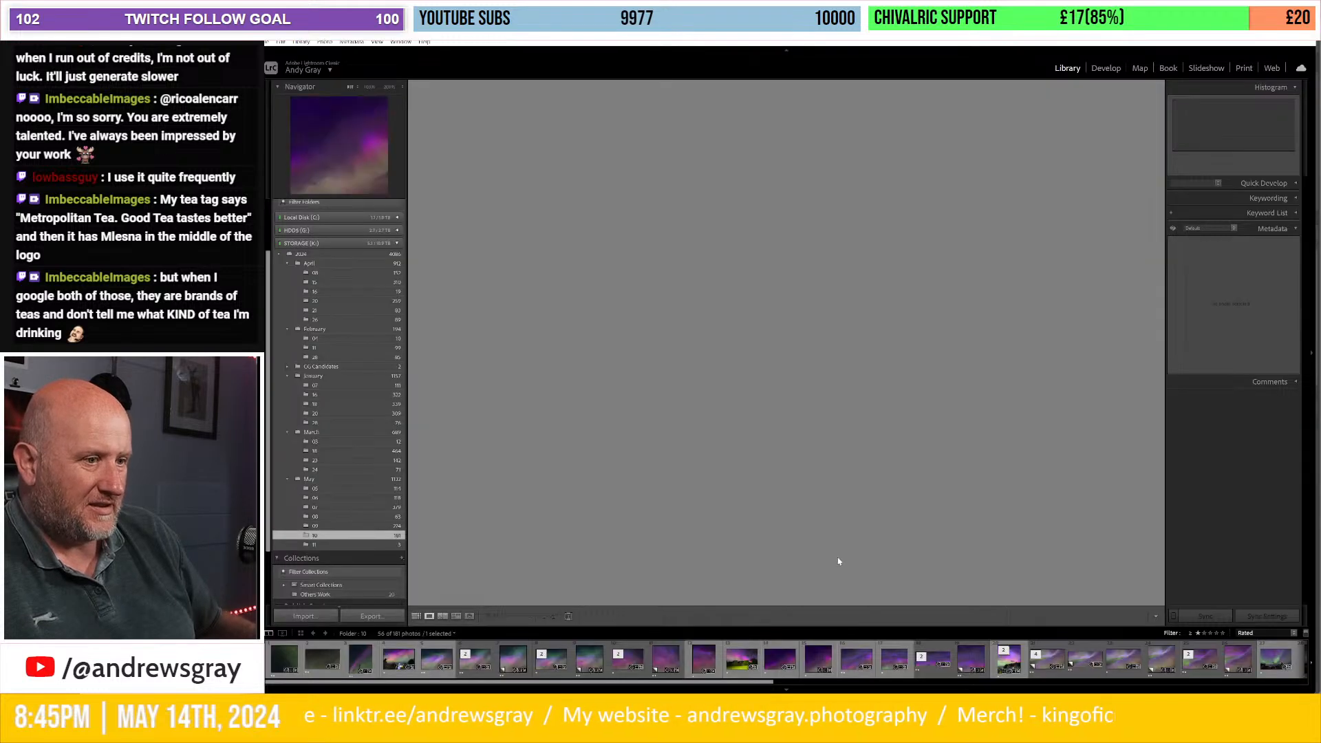
scroll(777, 670, down, 10)
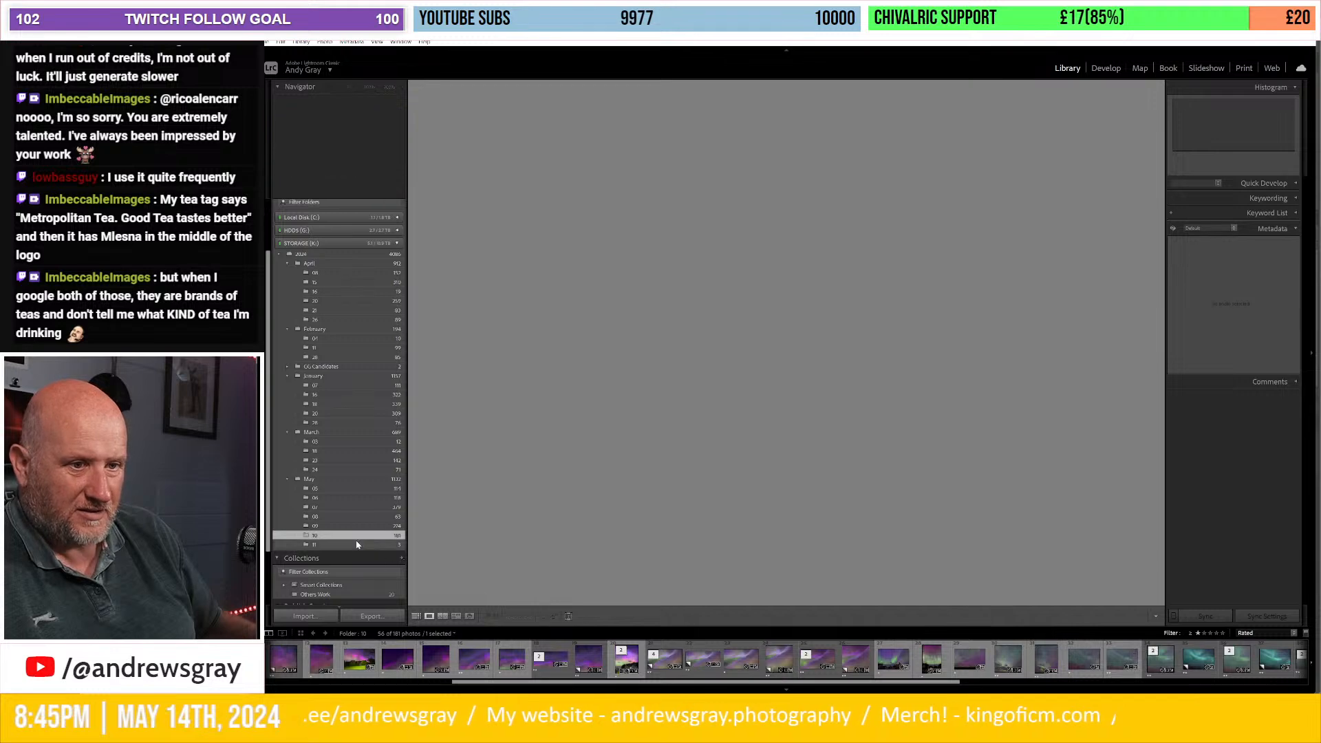
click(341, 498)
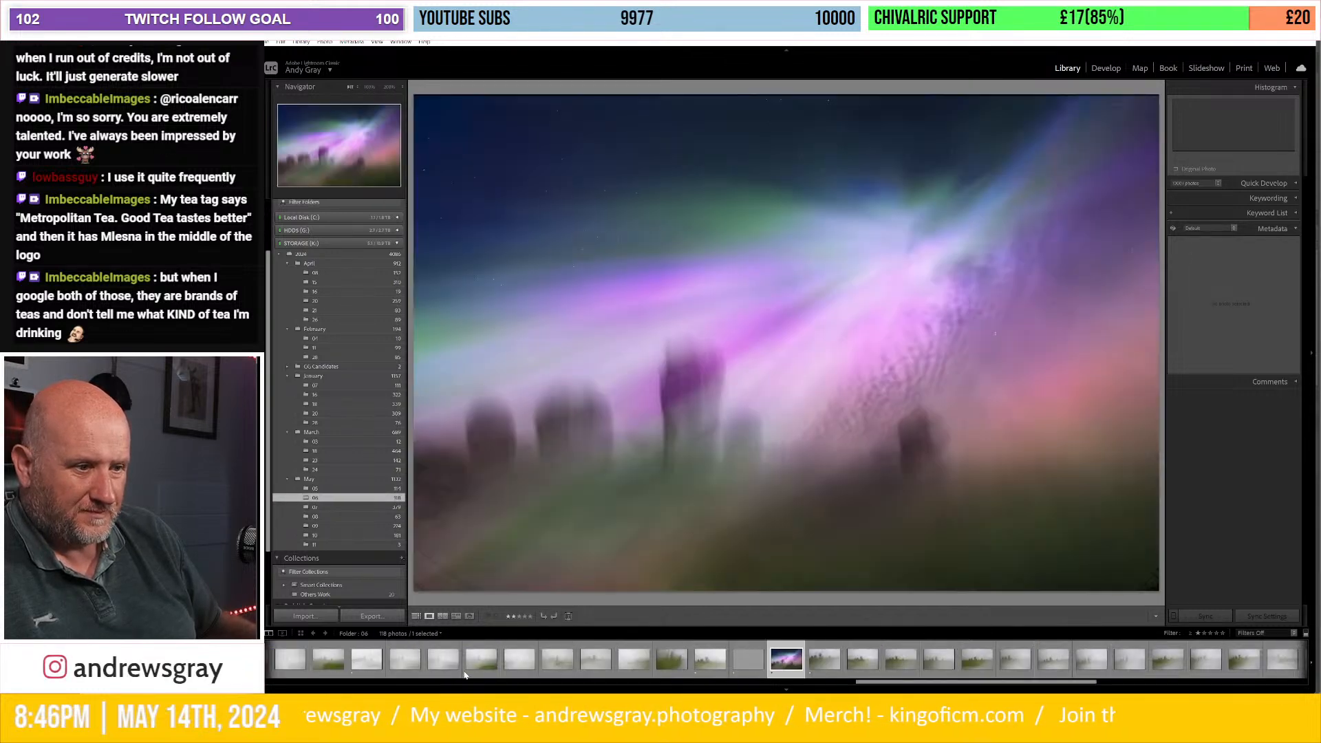
scroll(592, 660, up, 3)
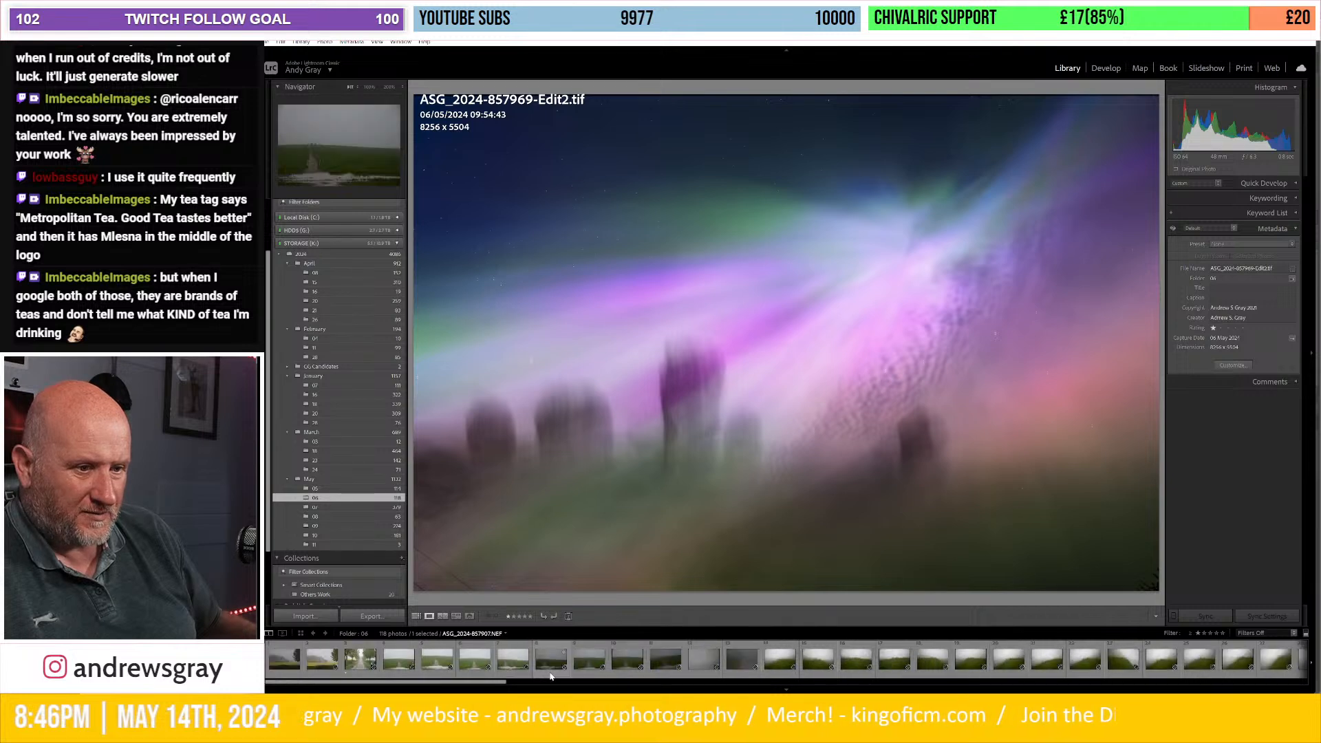
scroll(550, 677, down, 5)
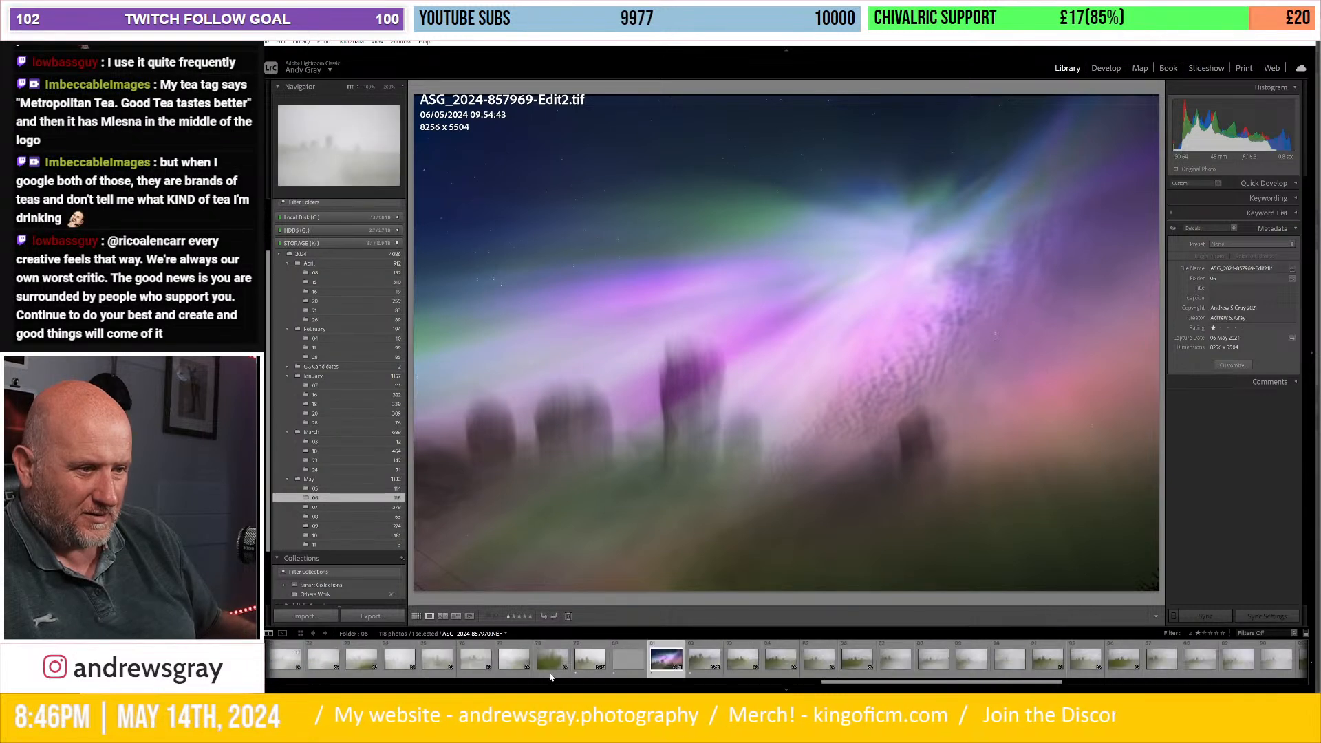
key(3)
click(618, 652)
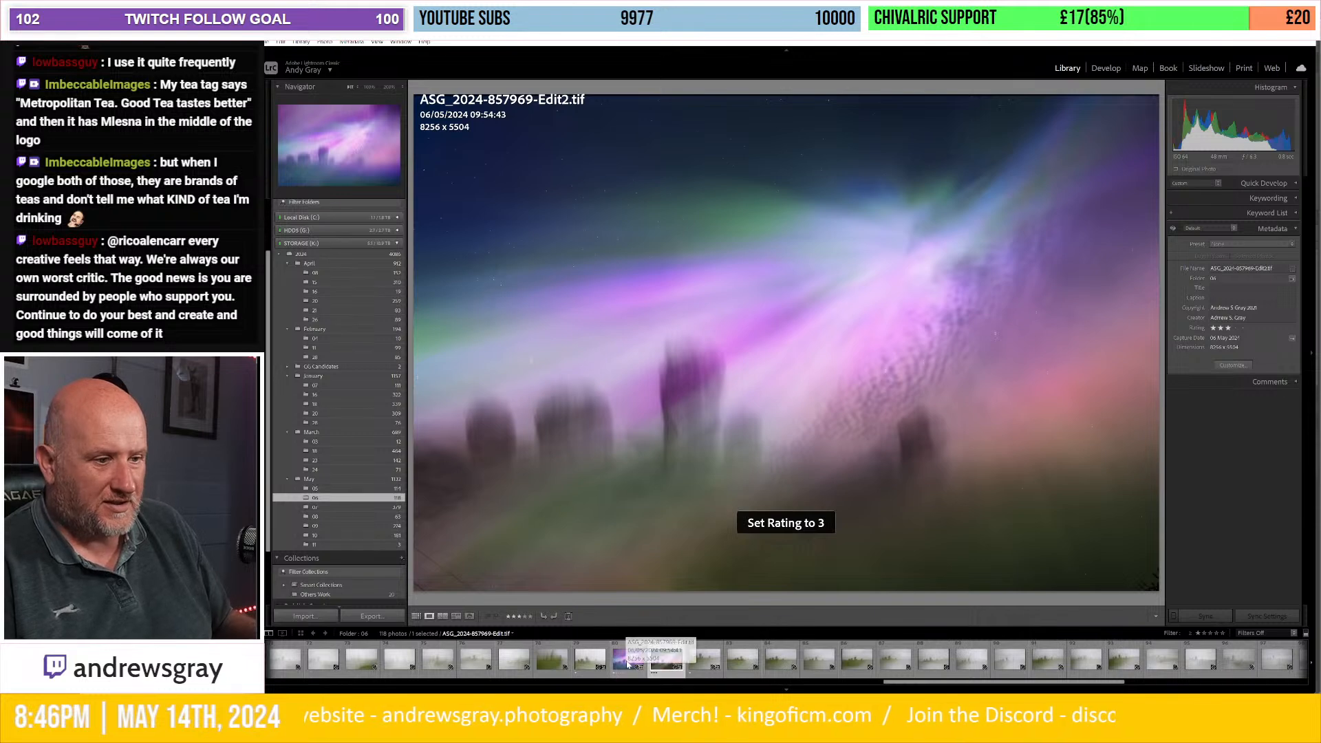
key(3)
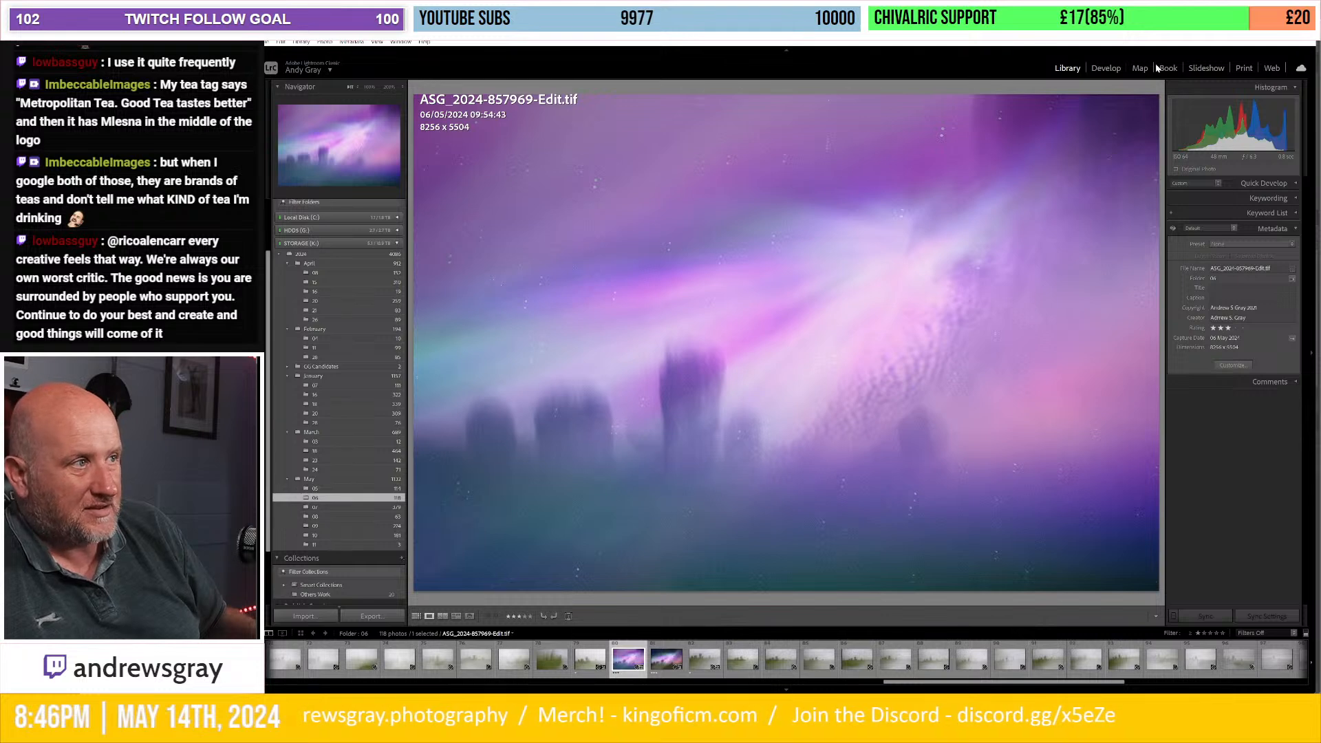
click(1105, 68)
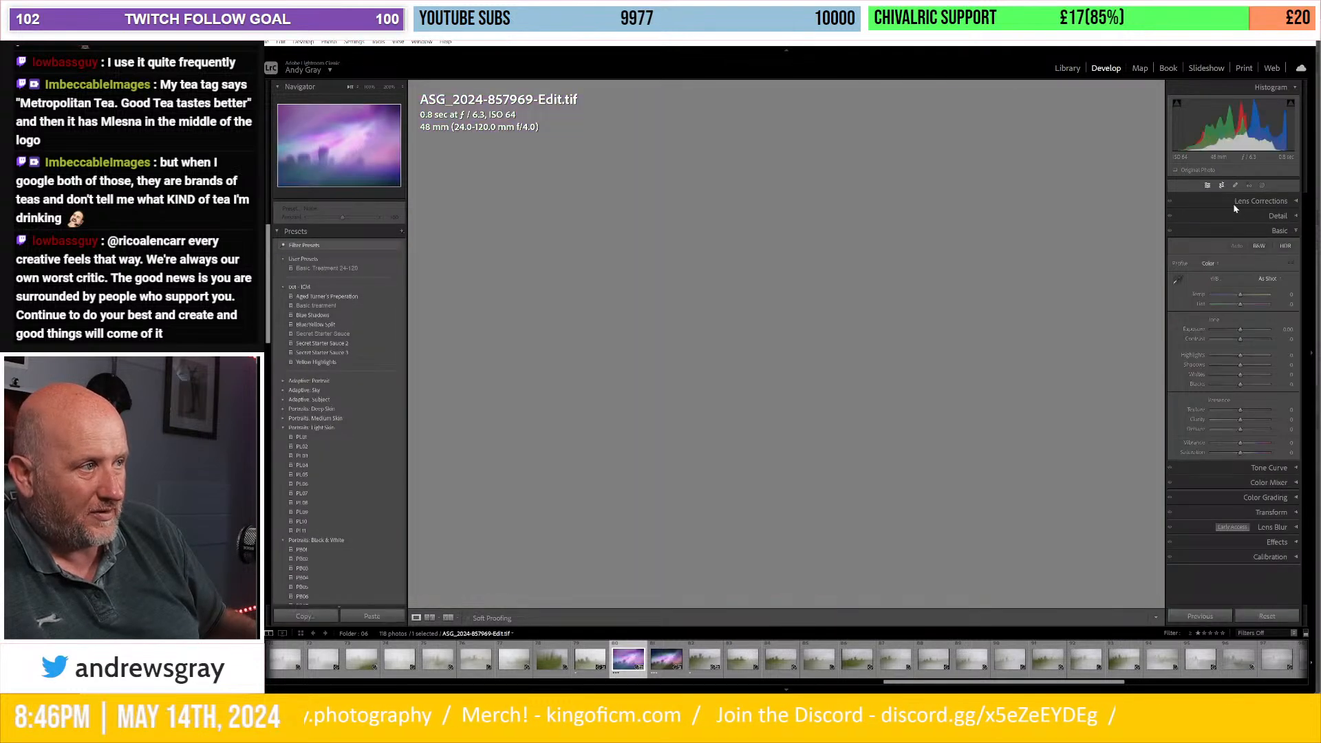
key(r)
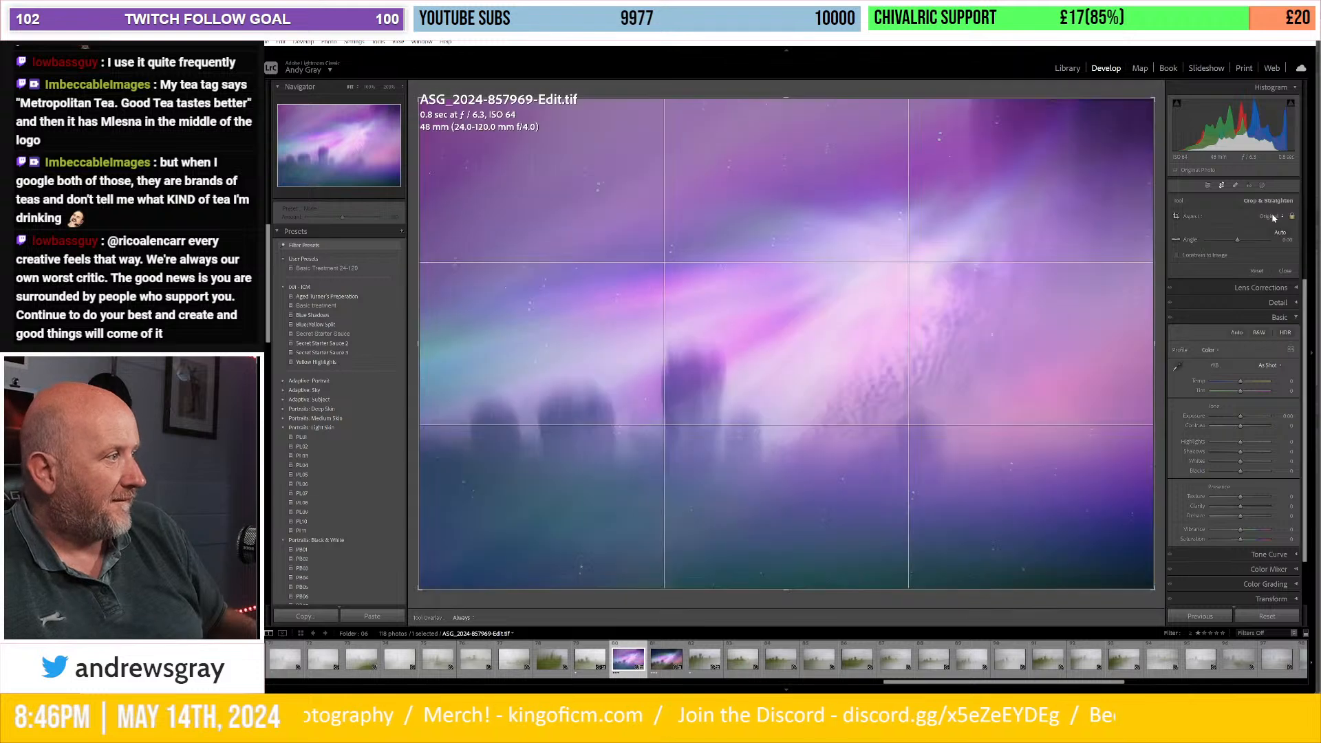
click(1272, 216)
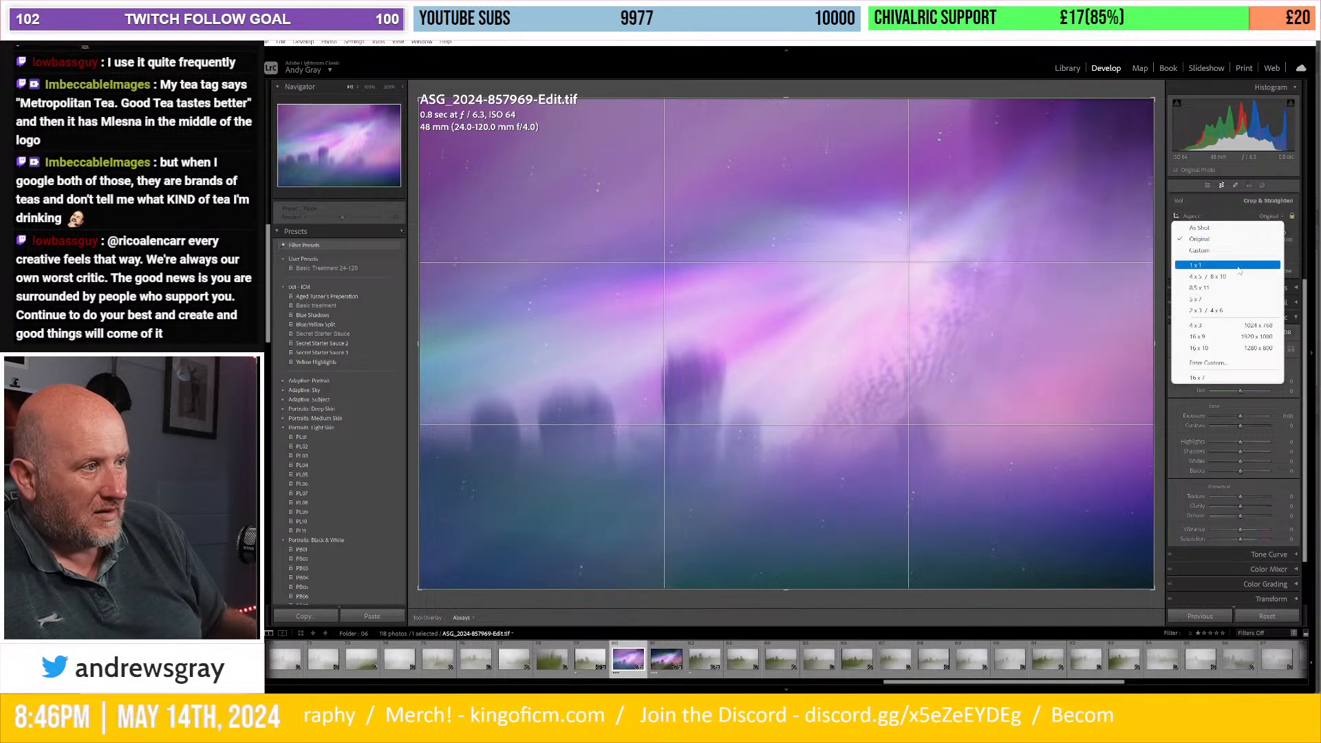
click(1232, 311)
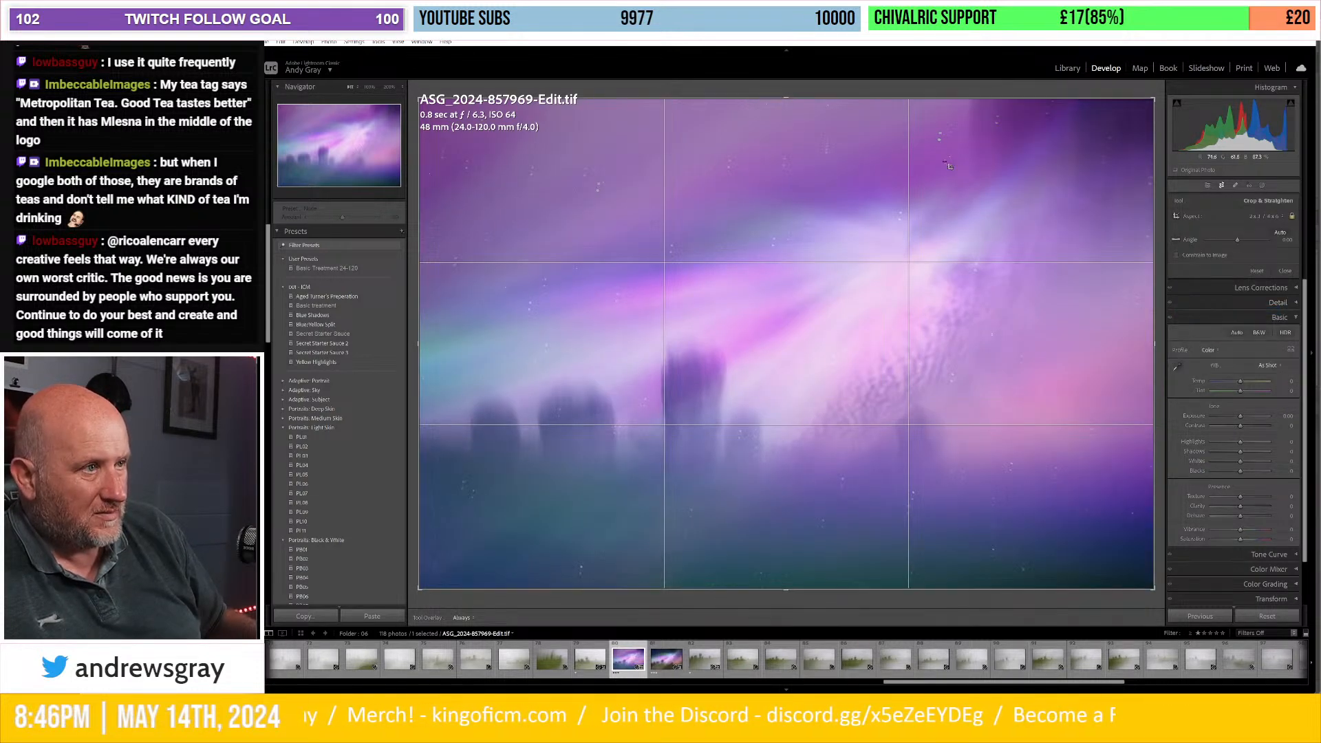
drag(783, 98, 763, 140)
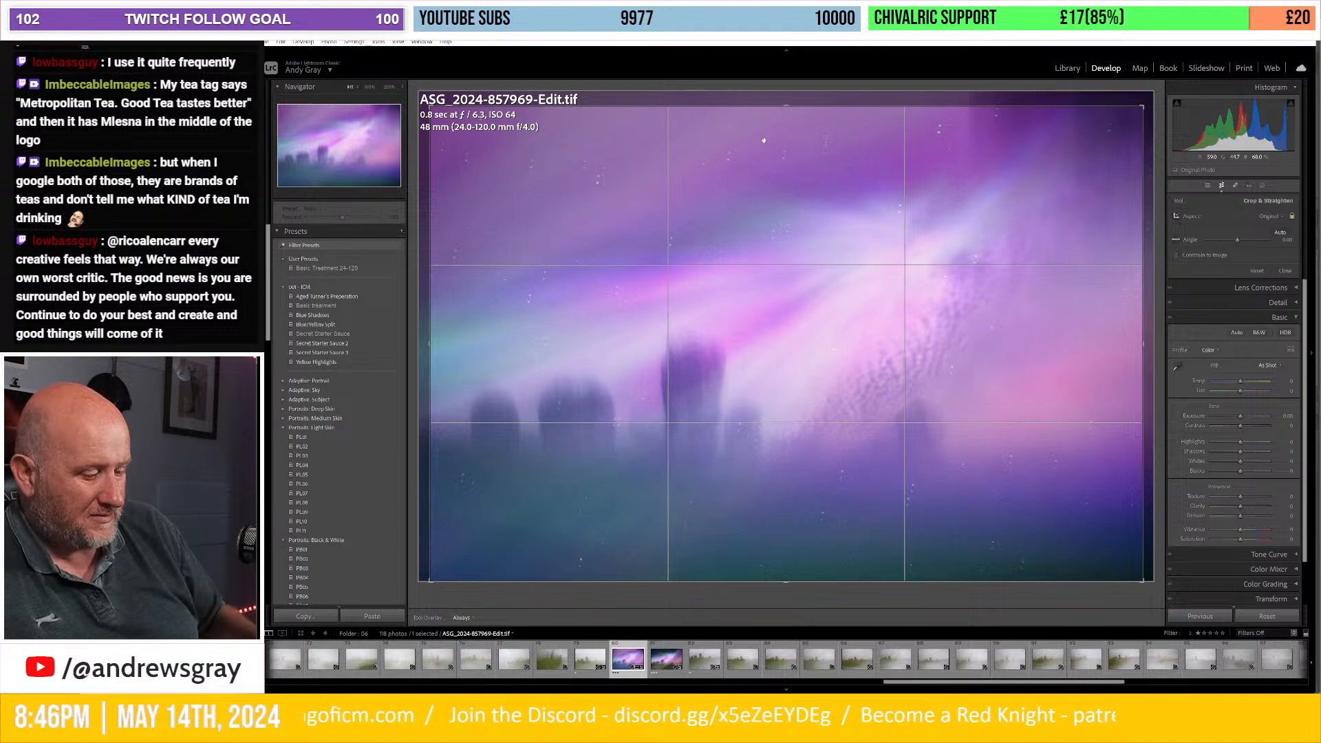
key(Return)
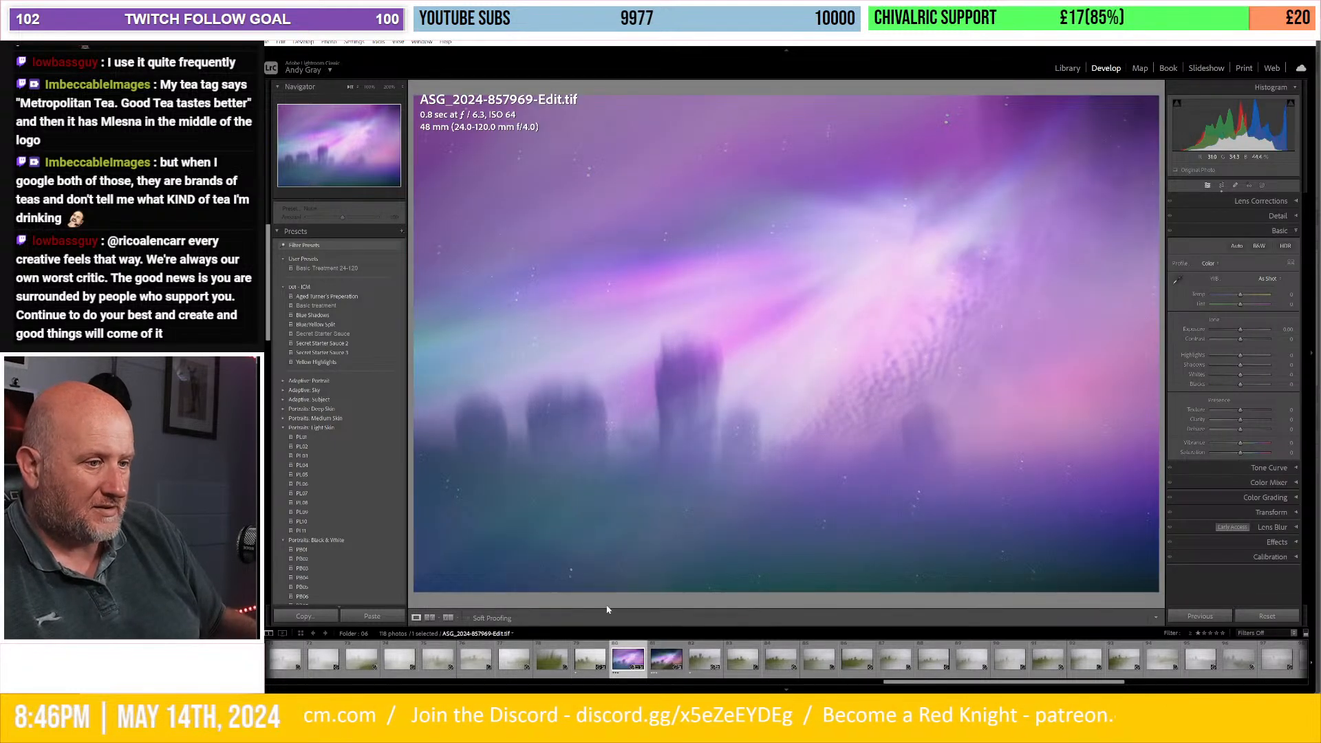
key(Right)
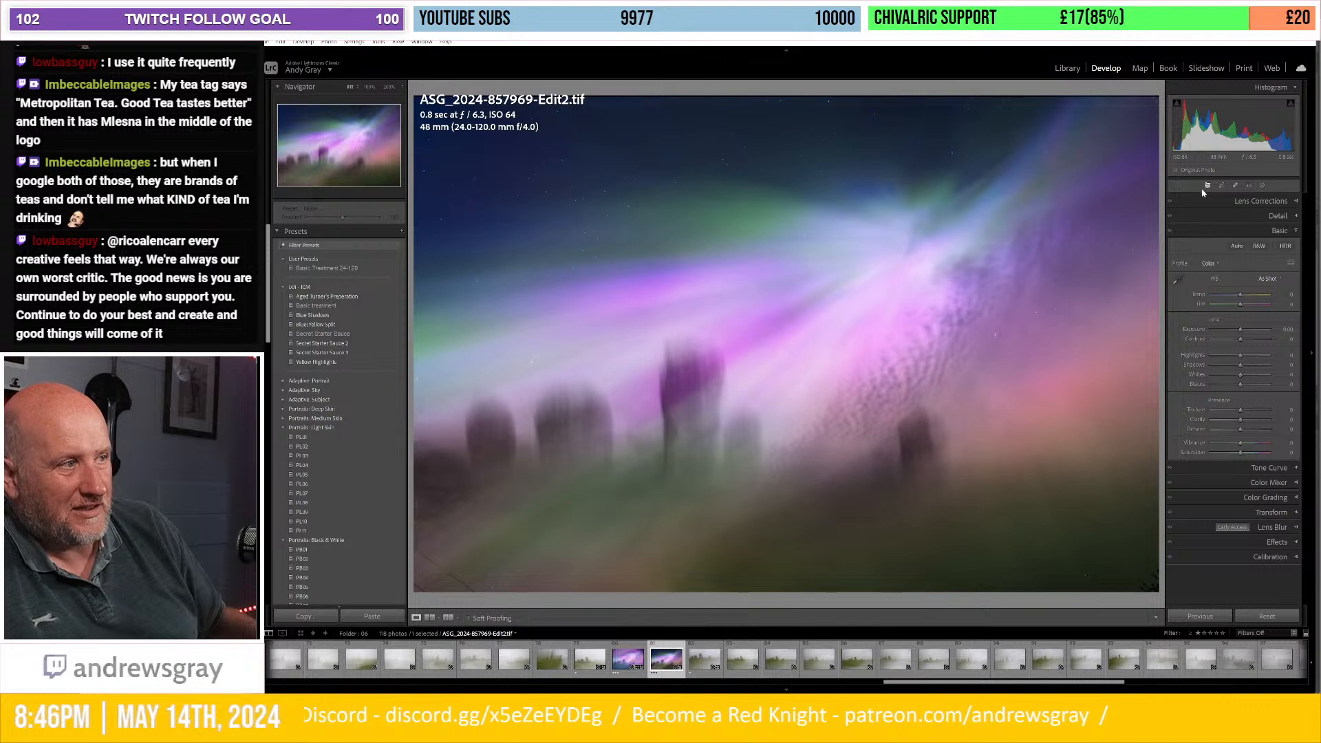
click(1223, 185)
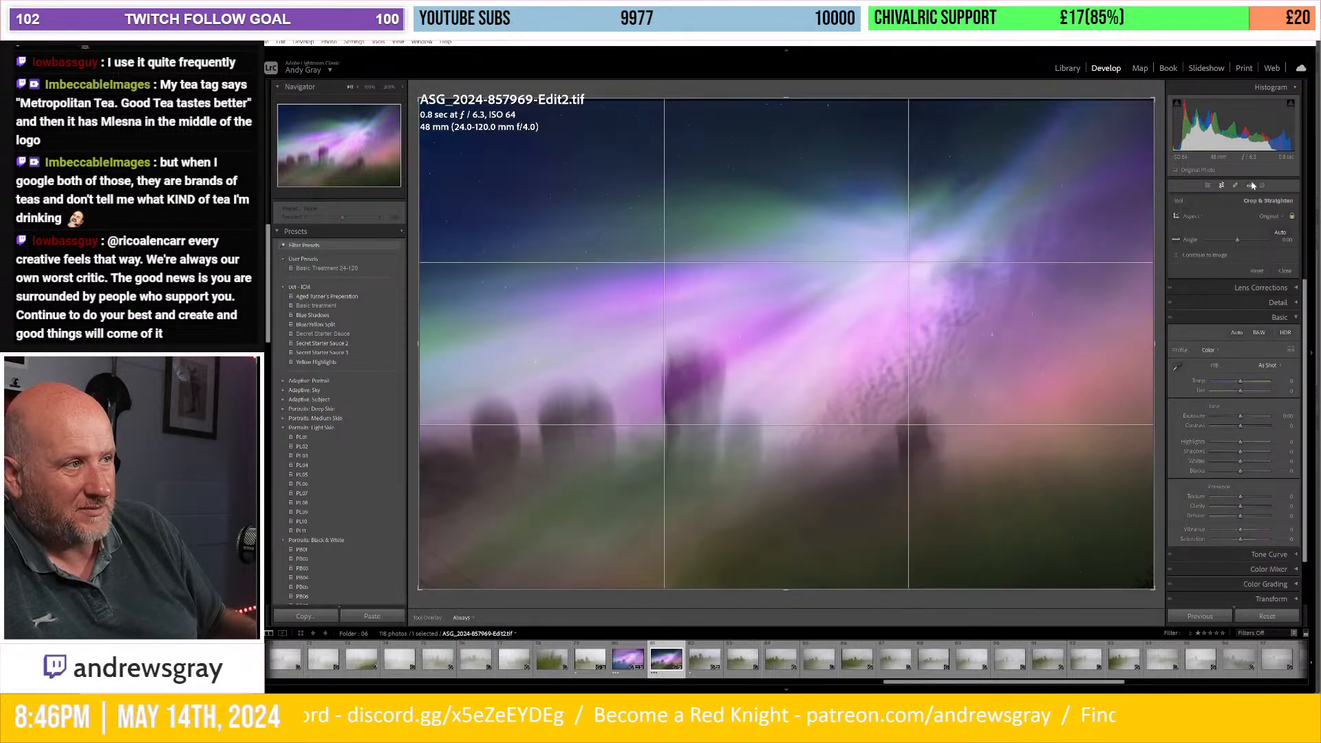
click(1271, 217)
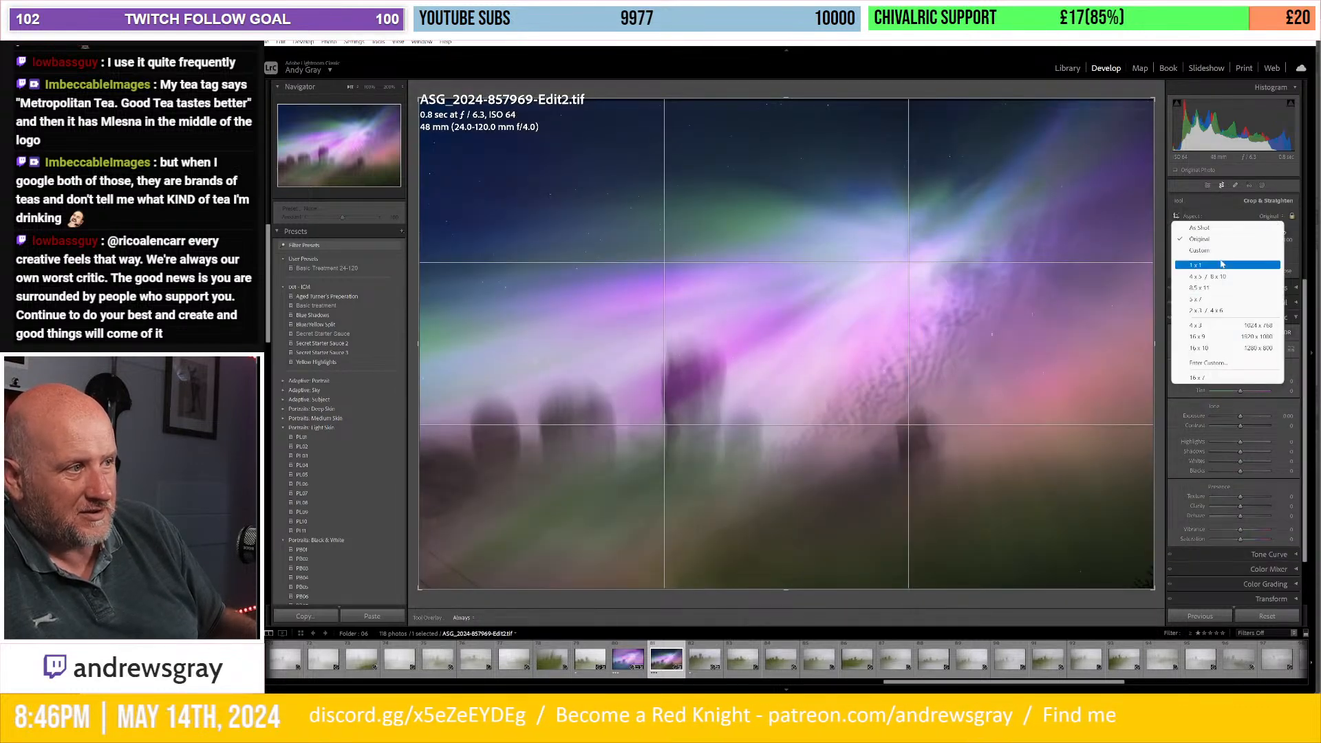
click(1218, 336)
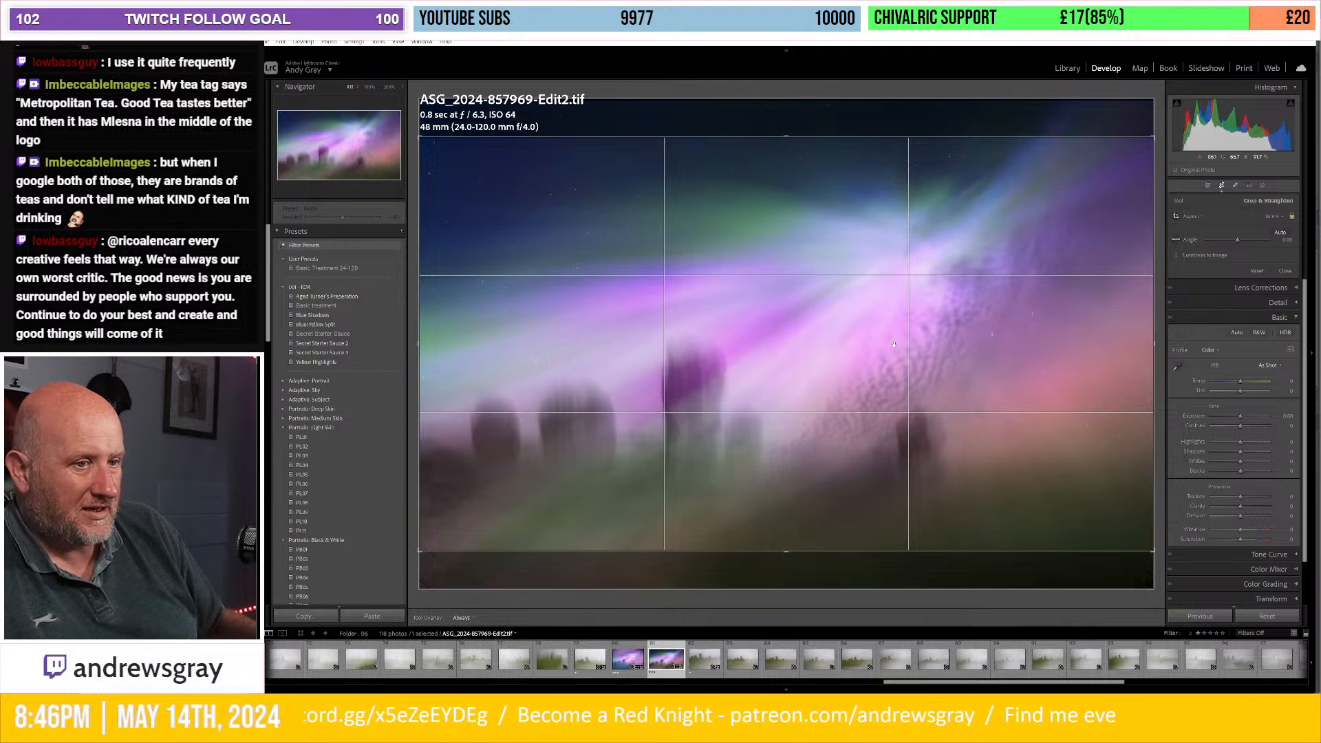
drag(894, 350, 897, 357)
key(Return)
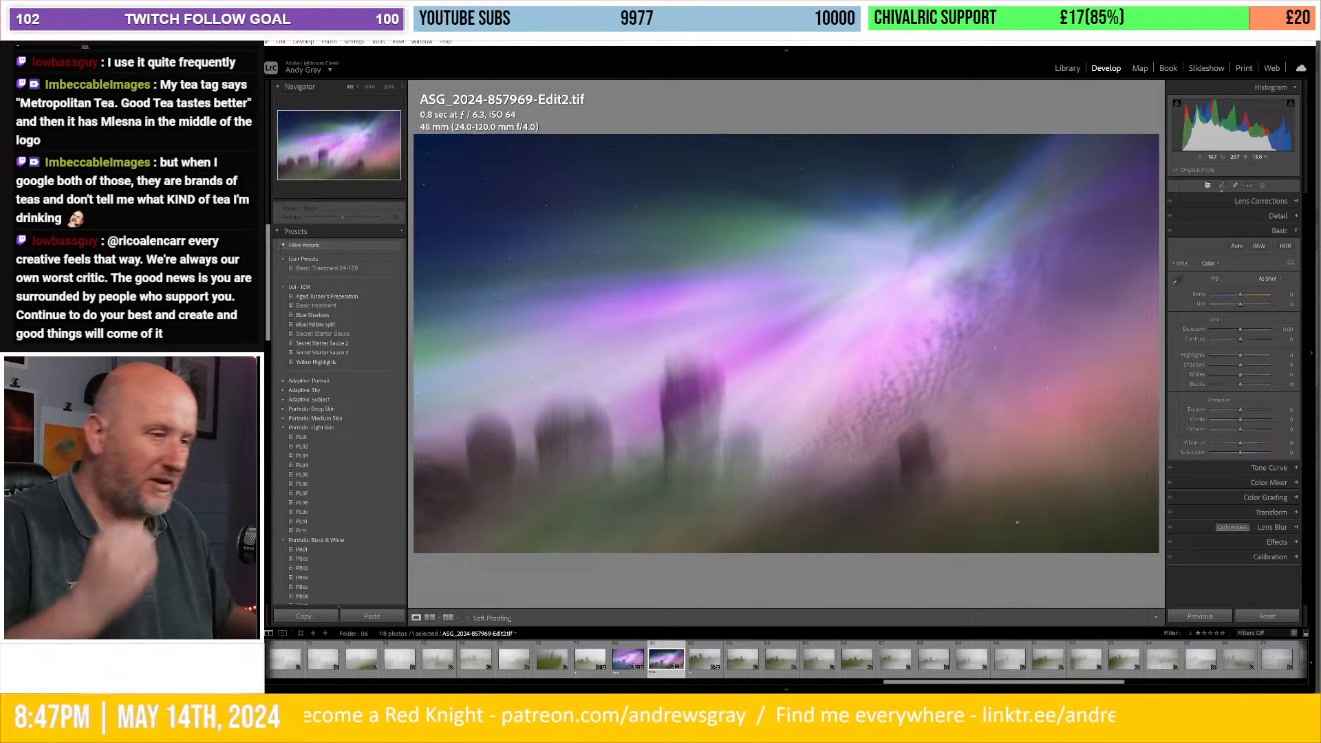
click(1067, 69)
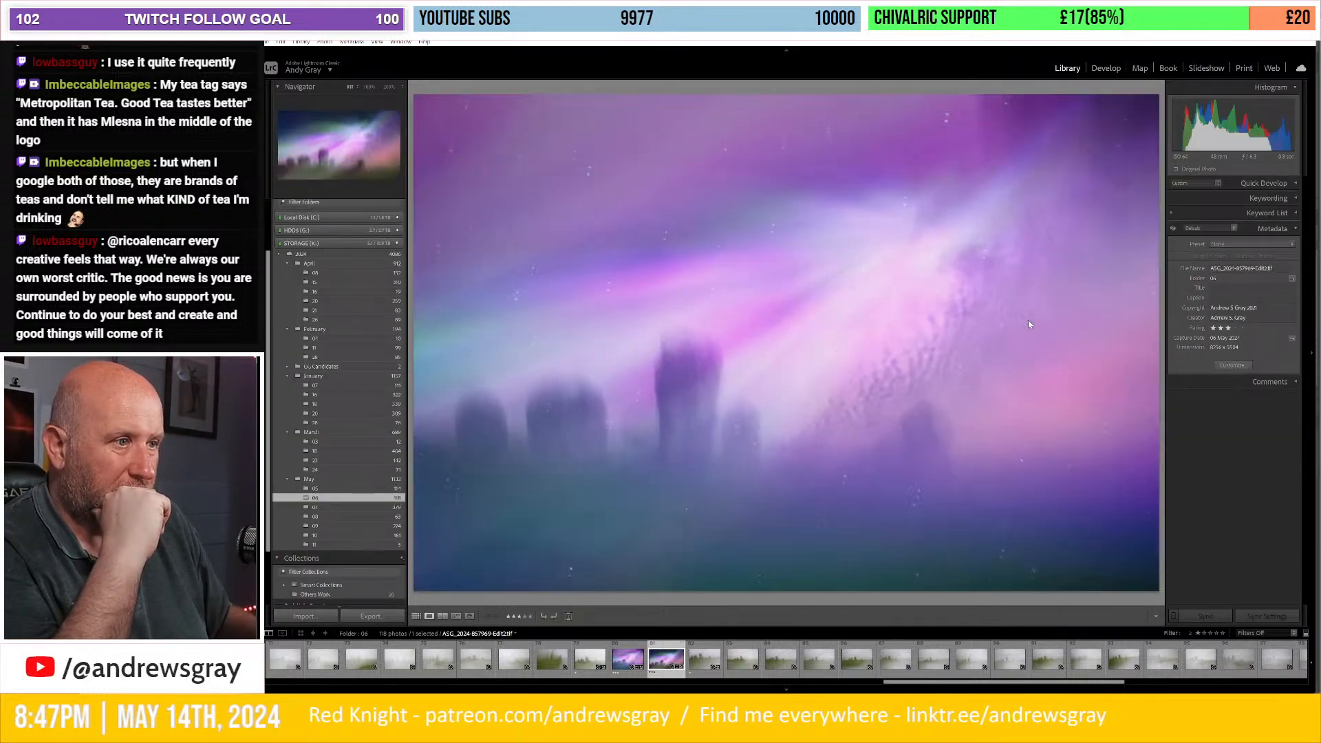
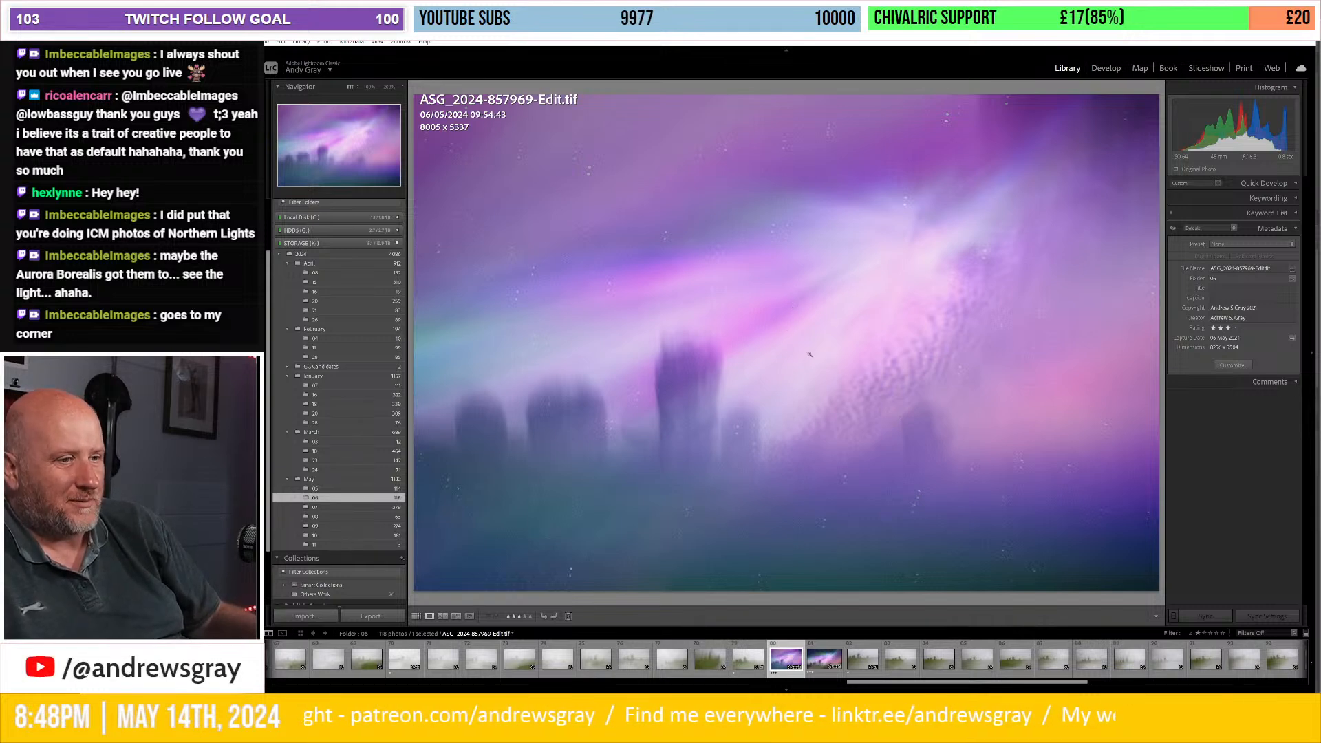
key(Right)
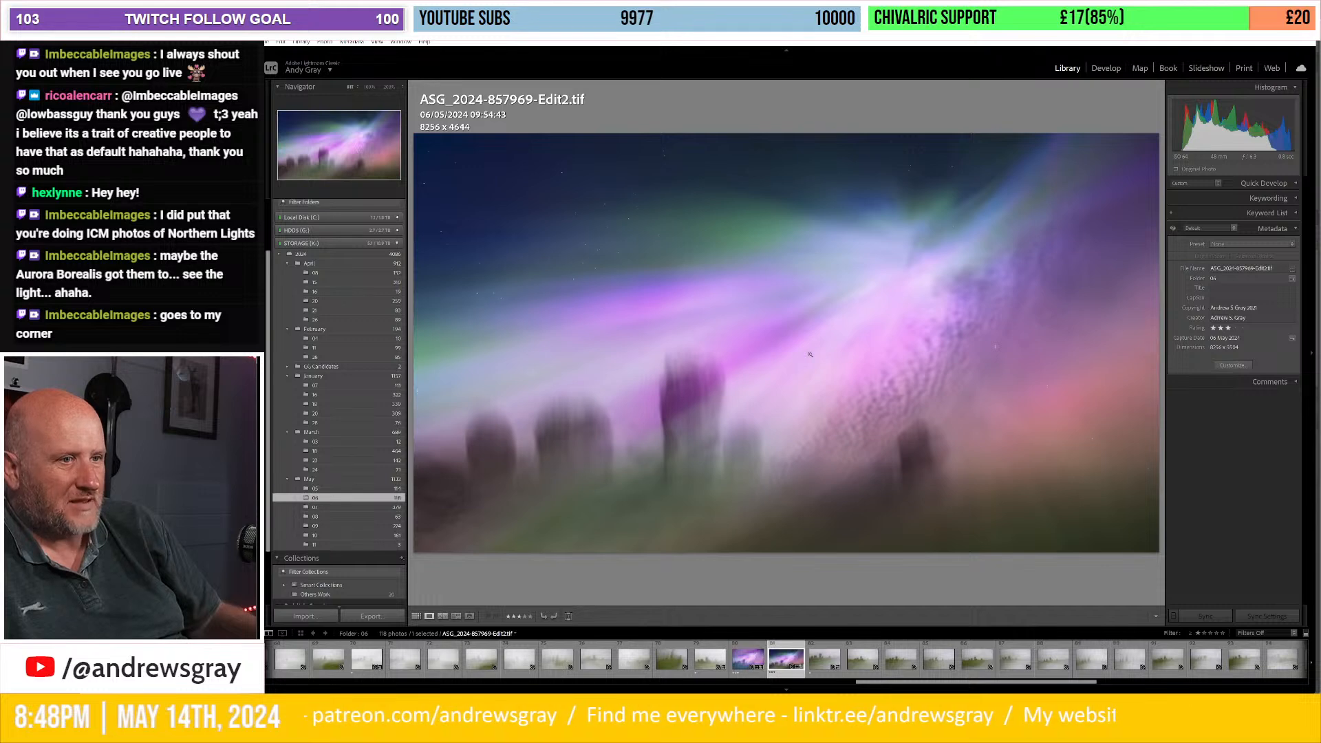
key(Right)
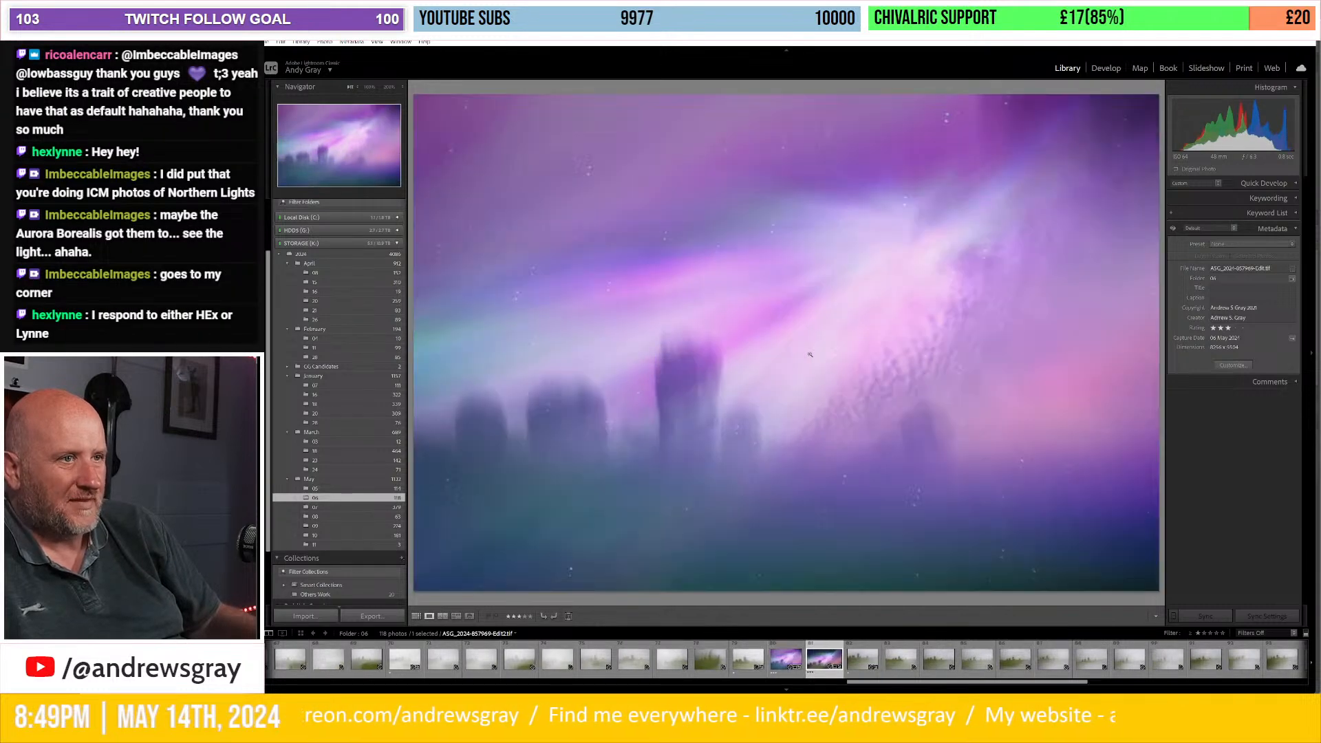
key(Left)
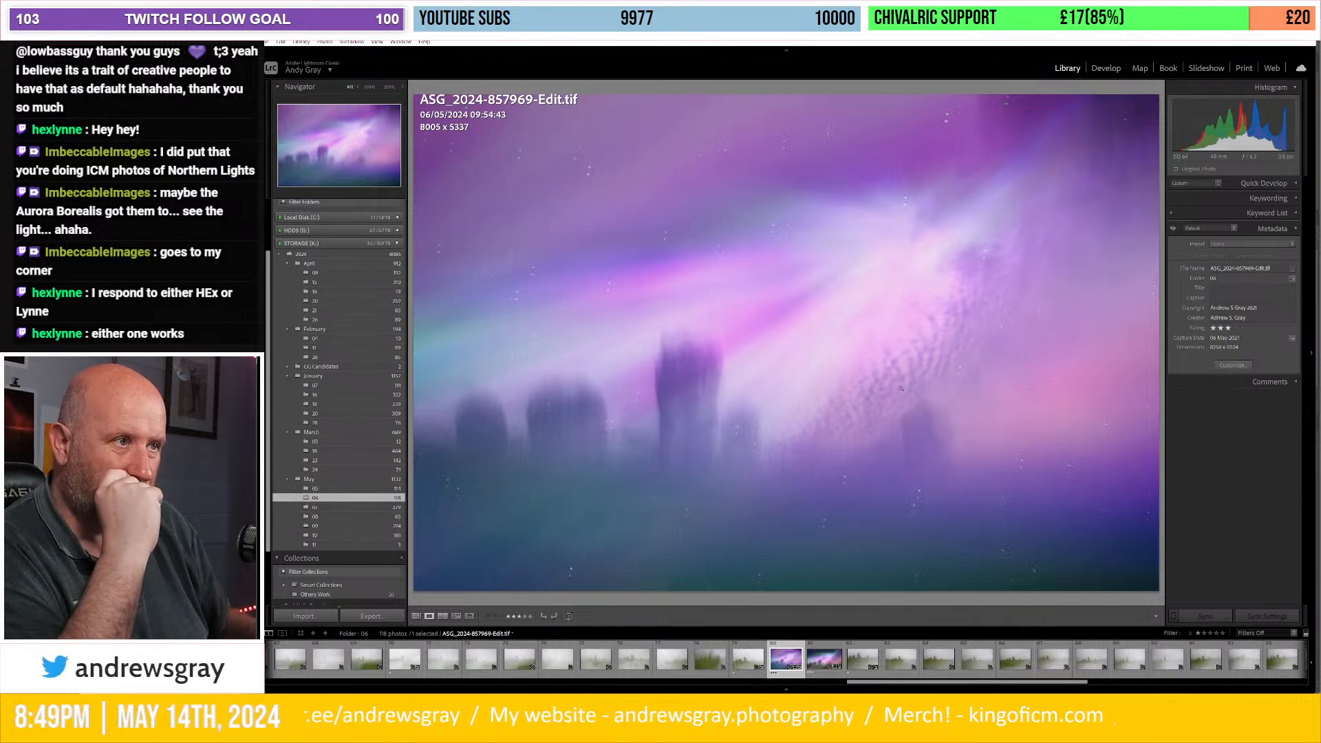
right_click(800, 323)
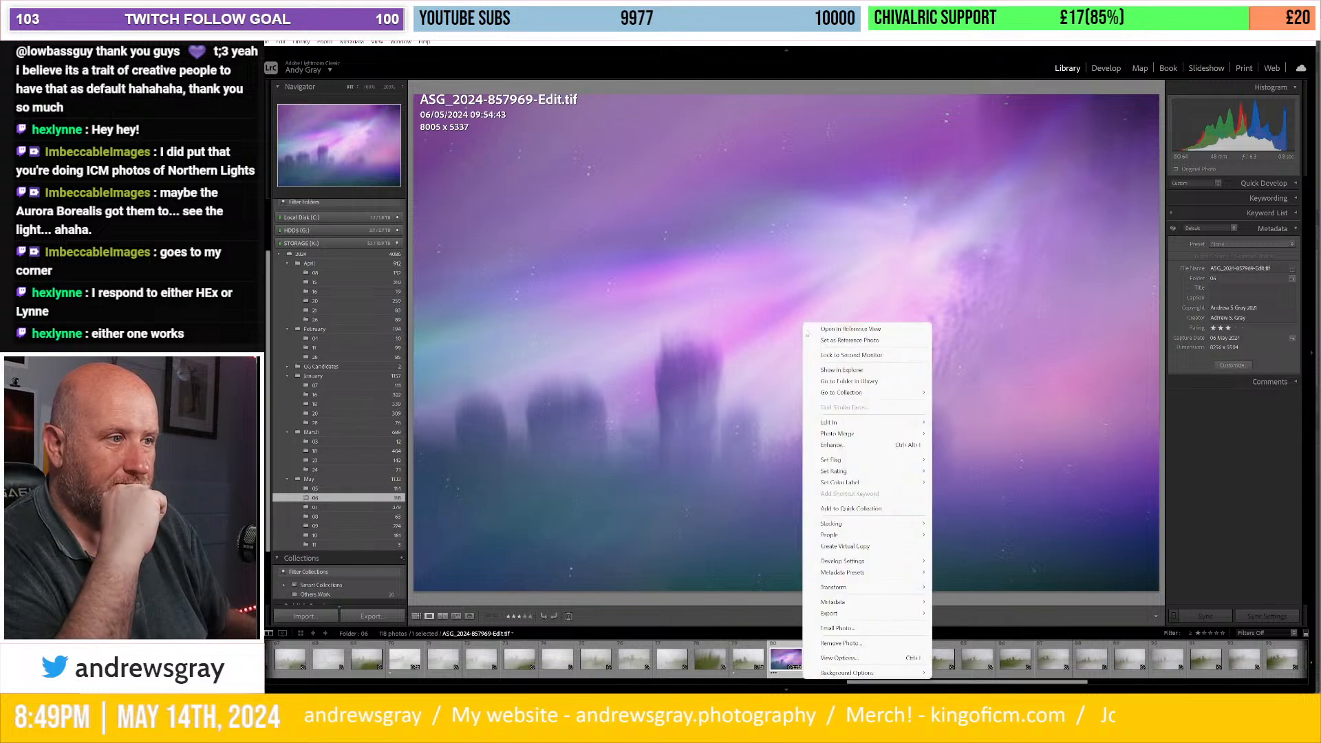
click(847, 547)
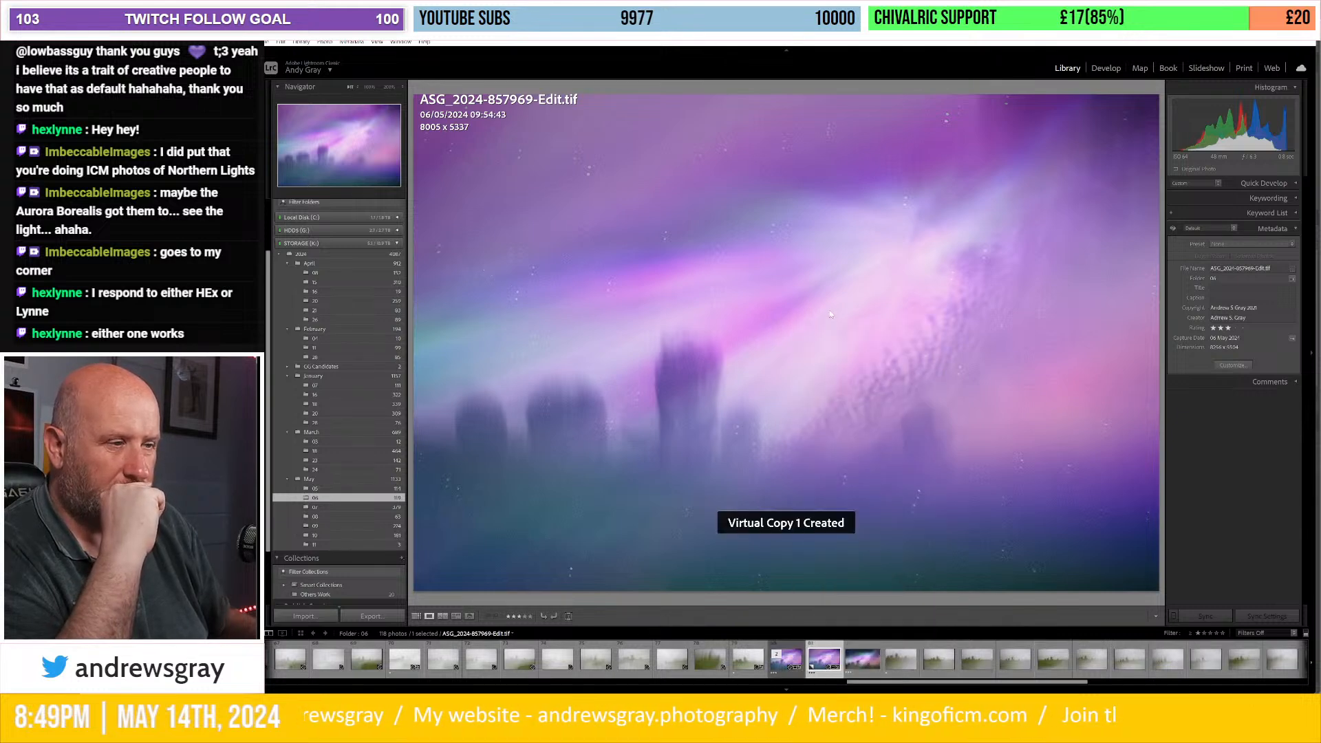
Crop Copy 1 to 4 x 5 / 8 x 10 in Develop, trimming more from the photo's left side and tightening the frame slightly
click(1107, 69)
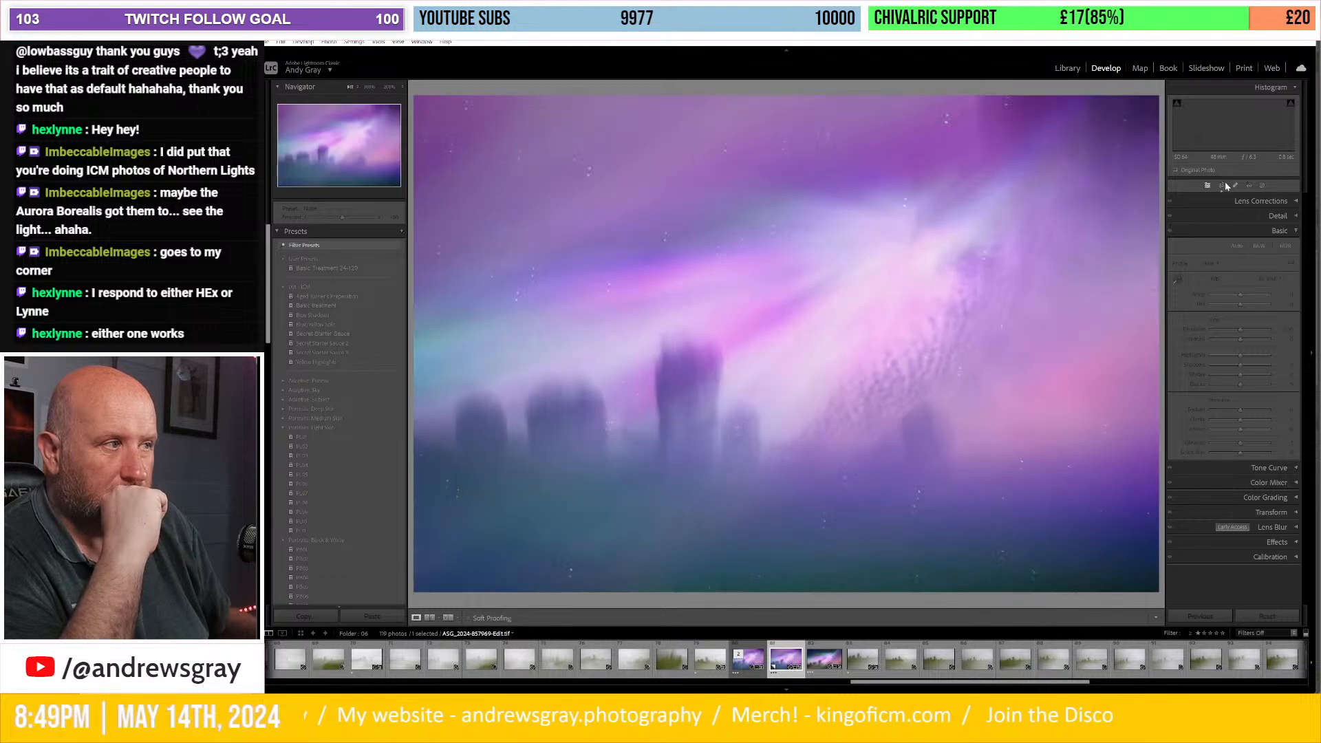
click(1221, 185)
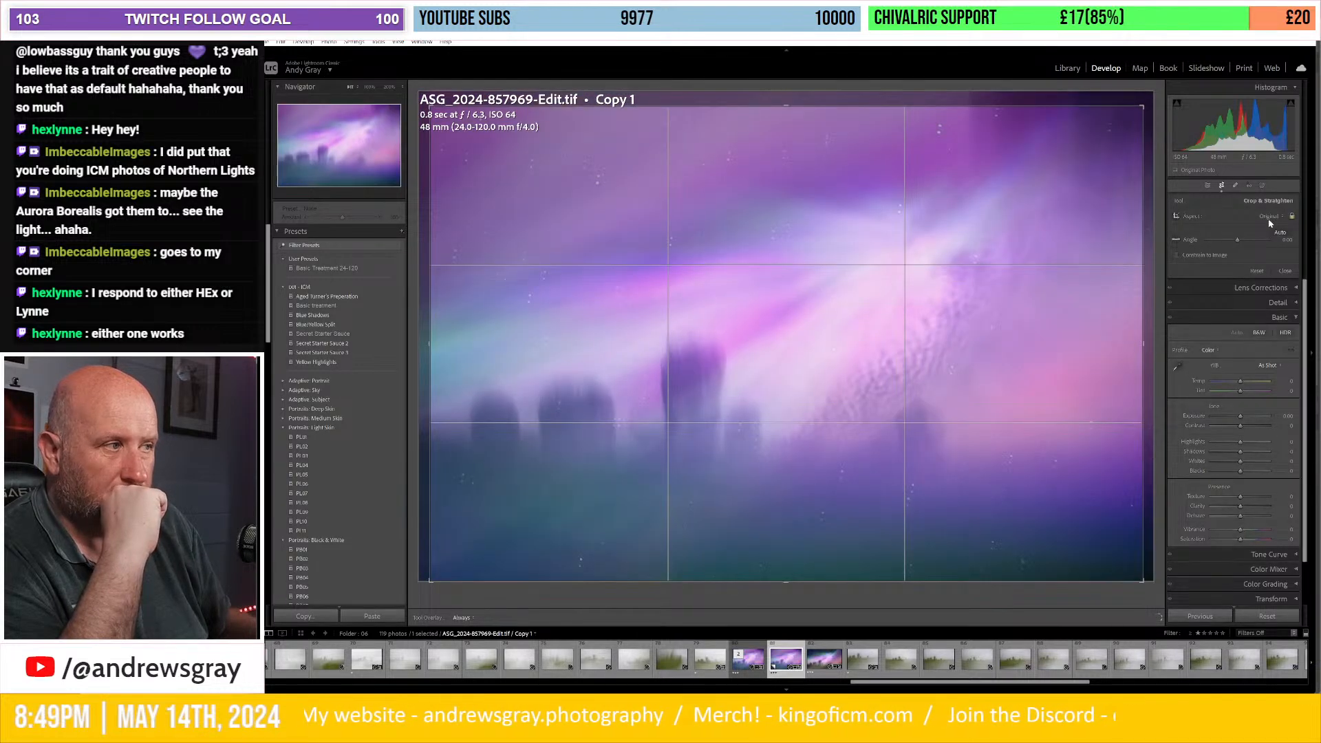
click(1264, 216)
click(1251, 277)
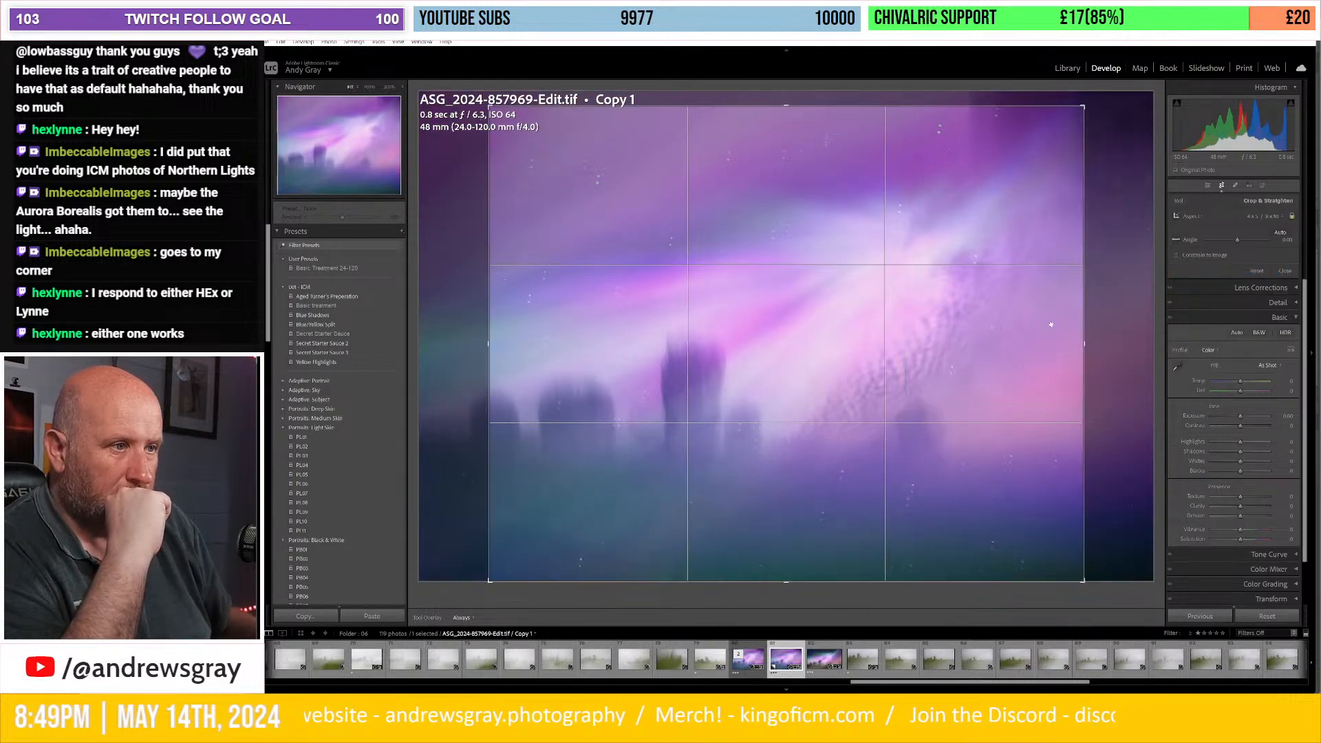
drag(885, 357, 864, 363)
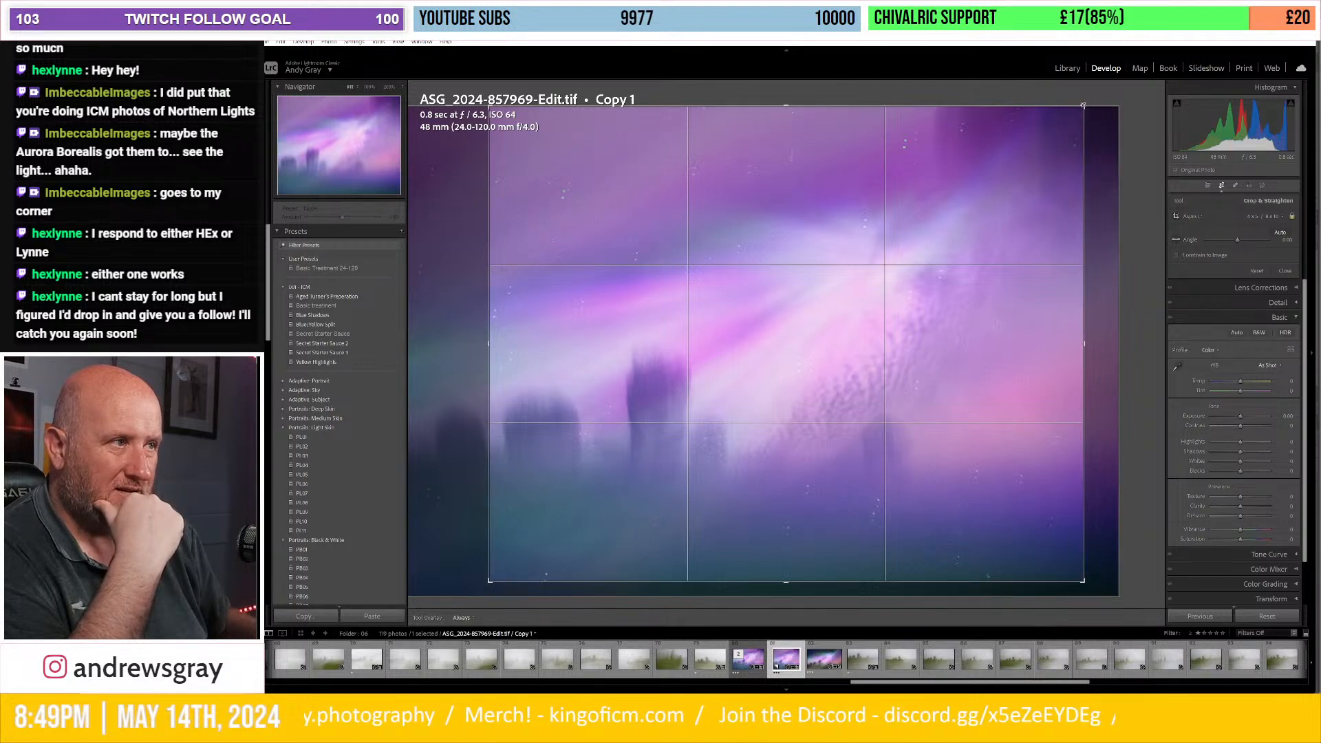
drag(1082, 108, 1078, 113)
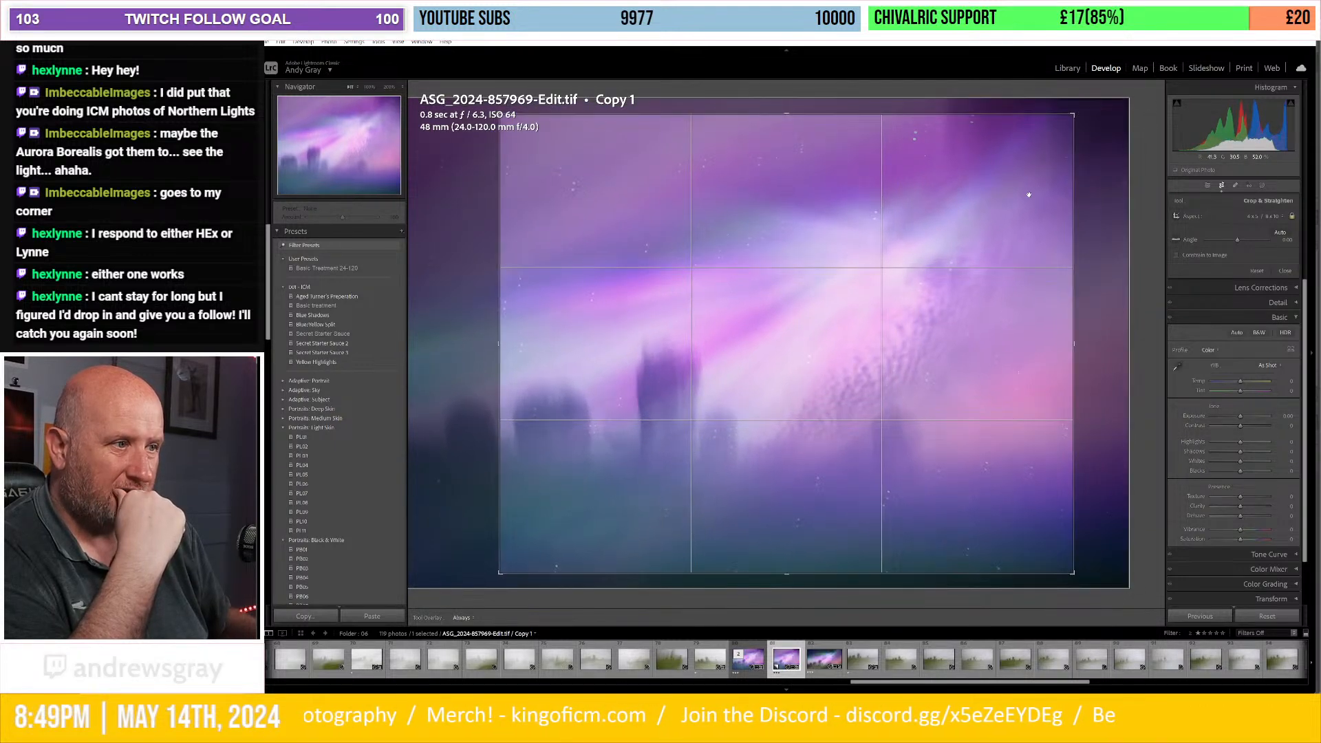
key(Return)
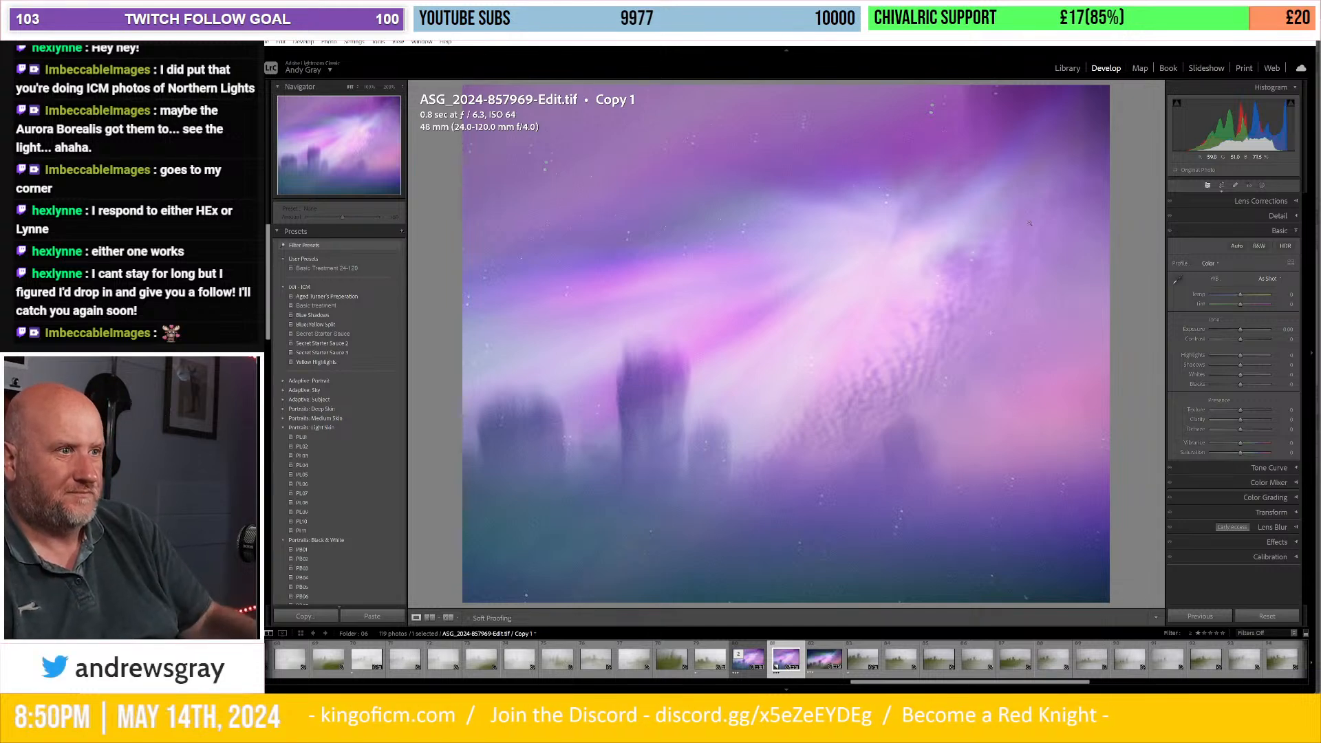
Create a second virtual copy and crop it to a slightly tightened 1 x 1 square, recomposed to include more of the stones on the left
right_click(726, 311)
click(784, 513)
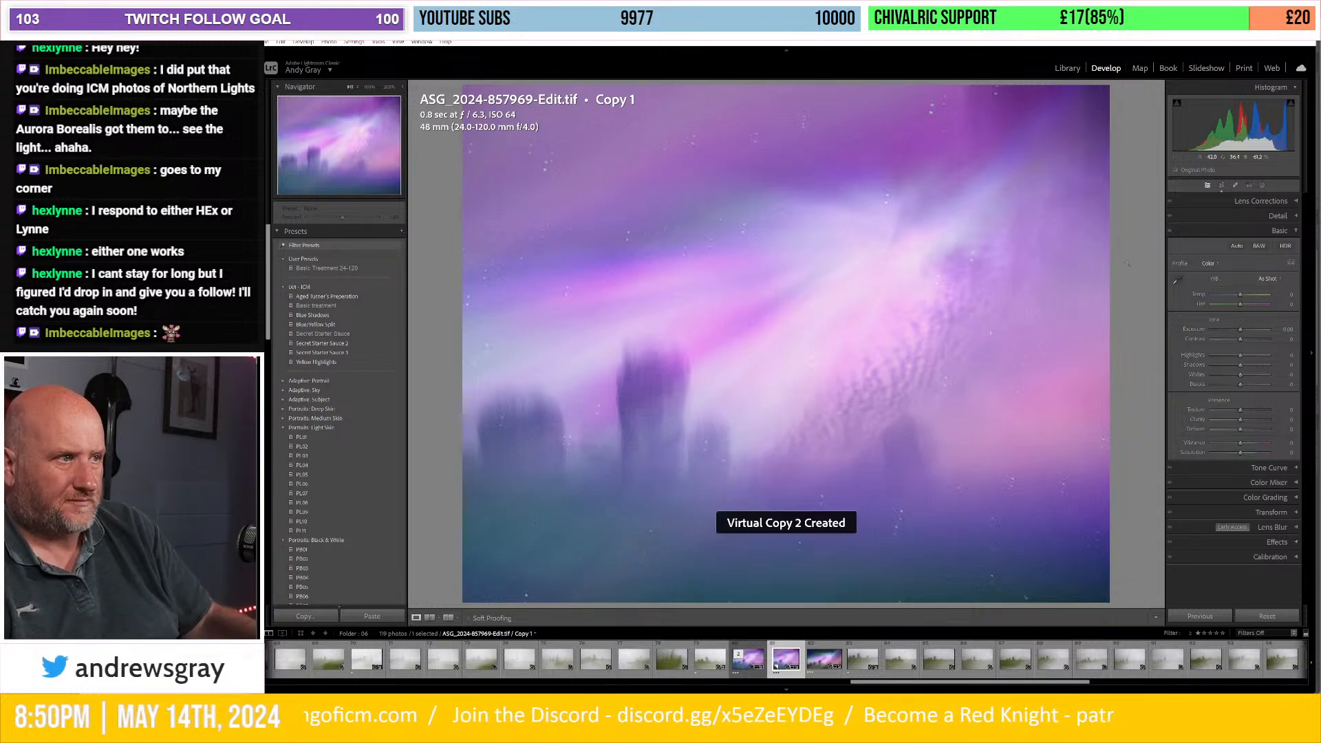
click(1222, 186)
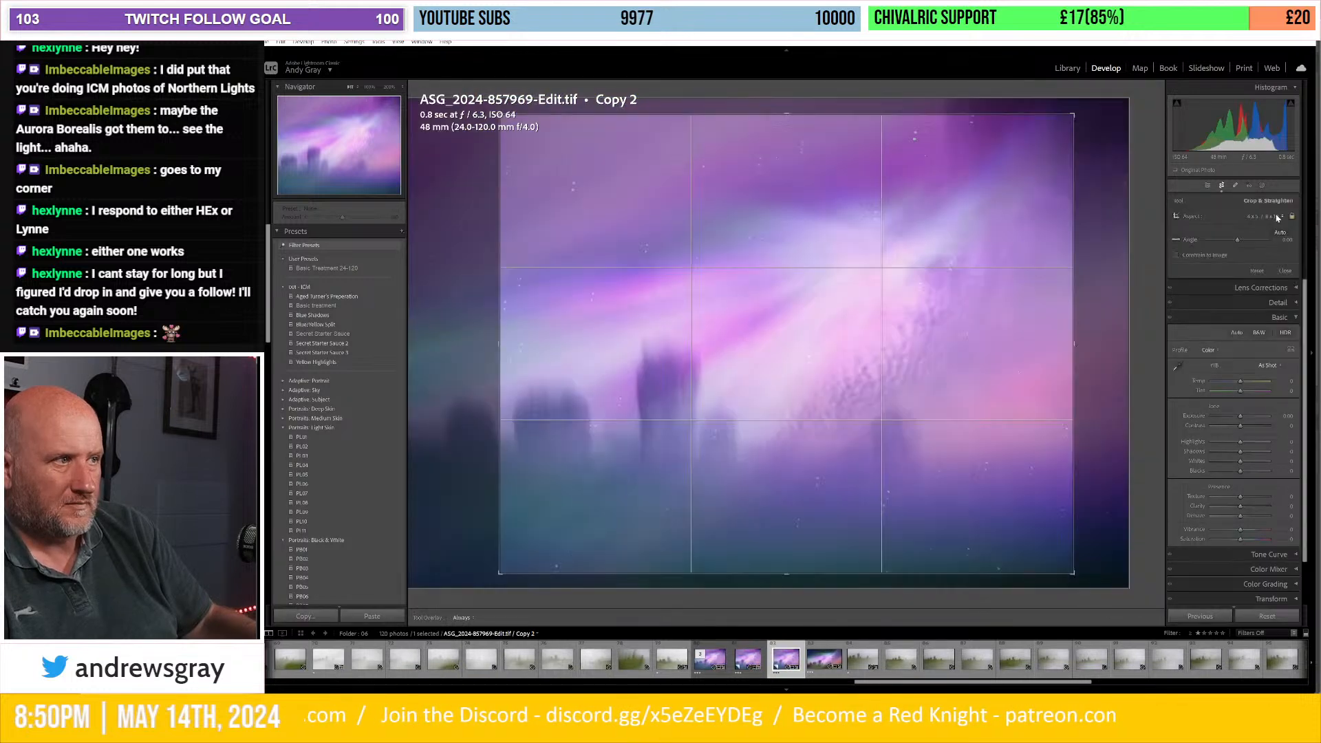
click(1276, 217)
click(1237, 266)
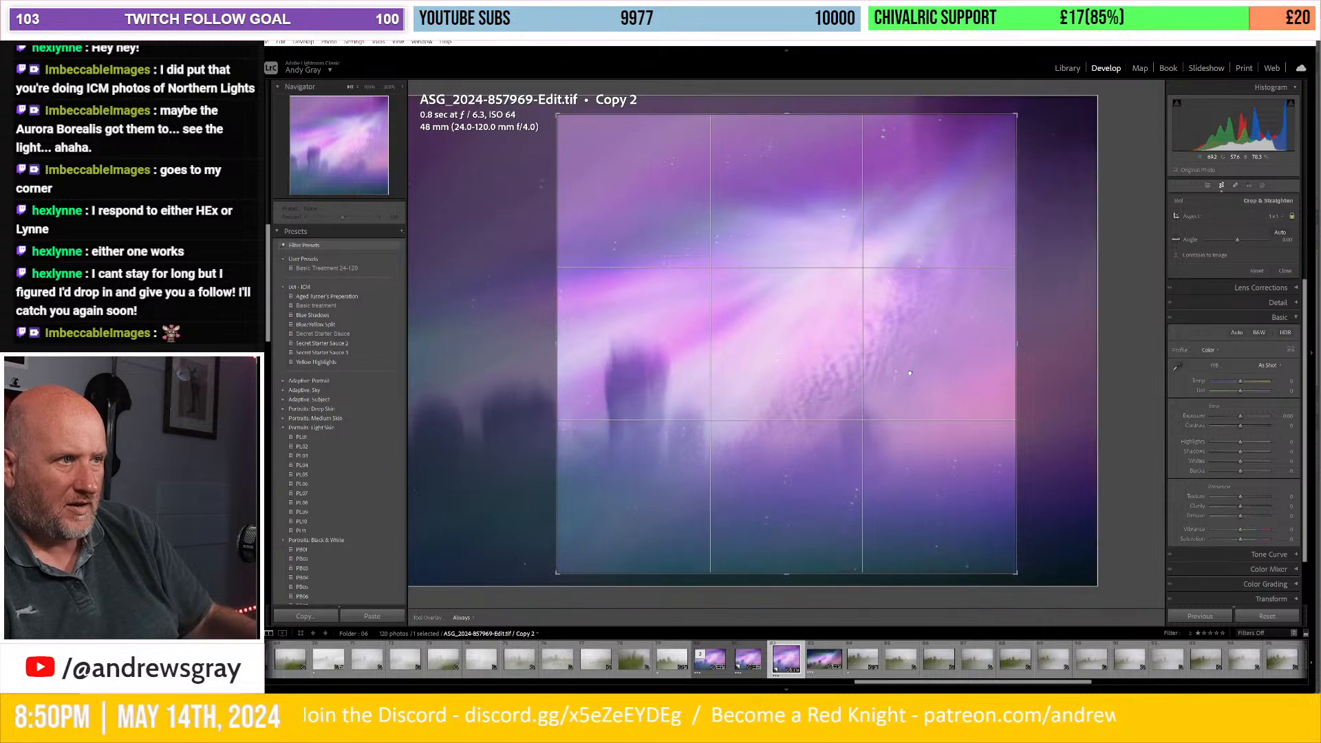
drag(902, 383, 952, 378)
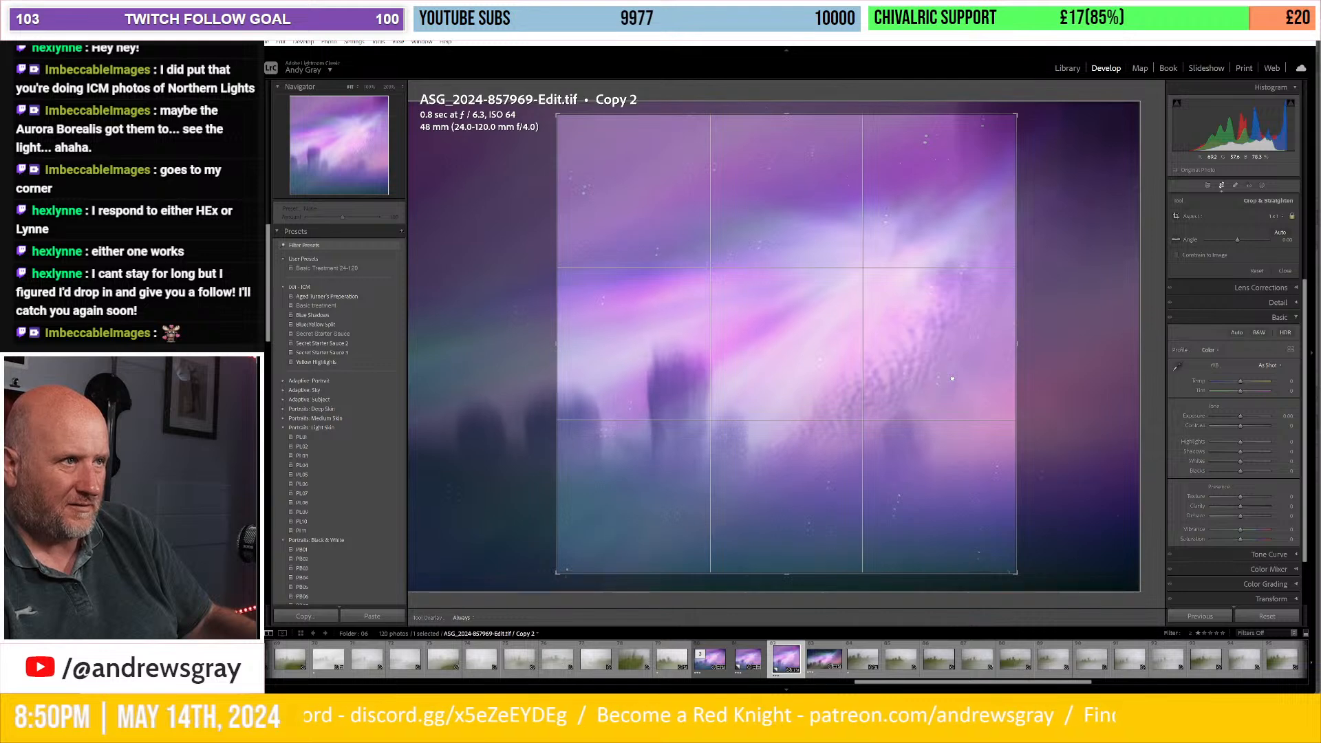
mouse_move(1015, 571)
mouse_down()
mouse_move(1049, 585)
mouse_move(1032, 570)
mouse_up()
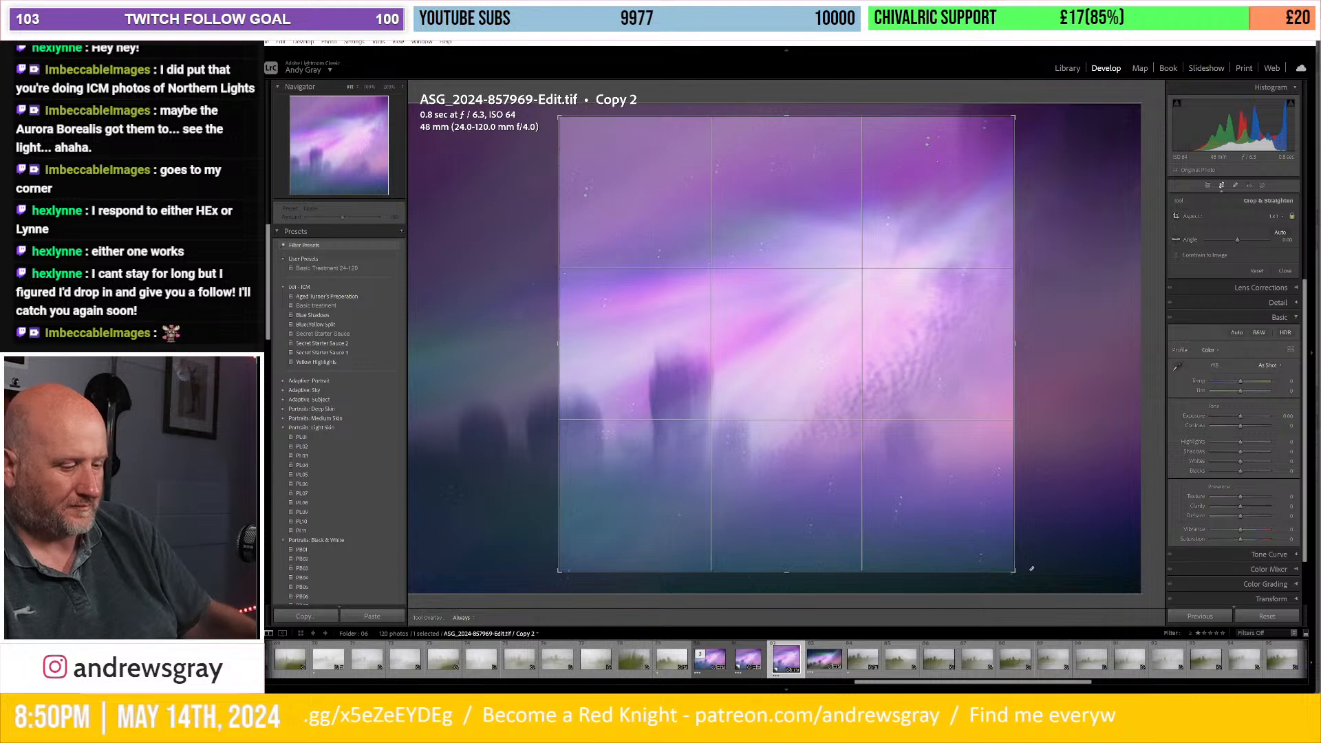
key(Return)
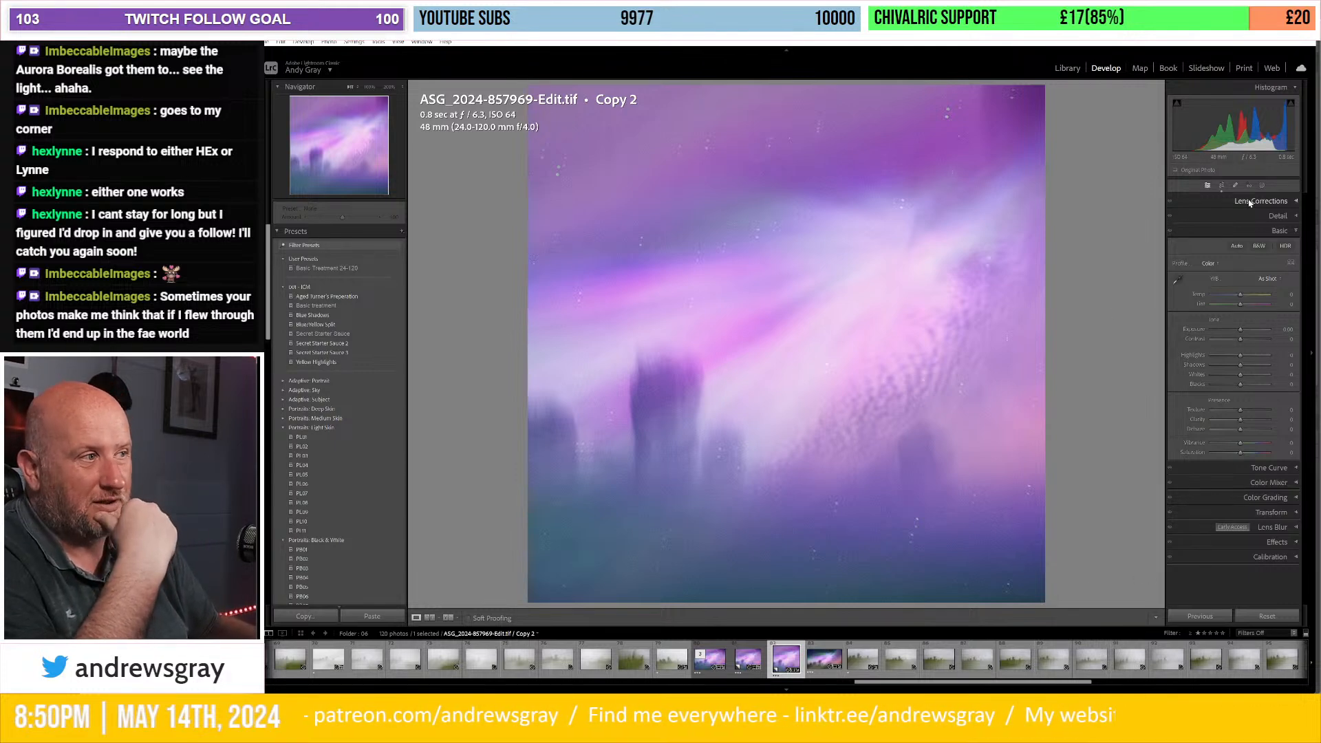
Rotate Copy 2 slightly counter-clockwise within its square crop and add a dark post-crop vignette with a lower midpoint and higher feather
click(1222, 186)
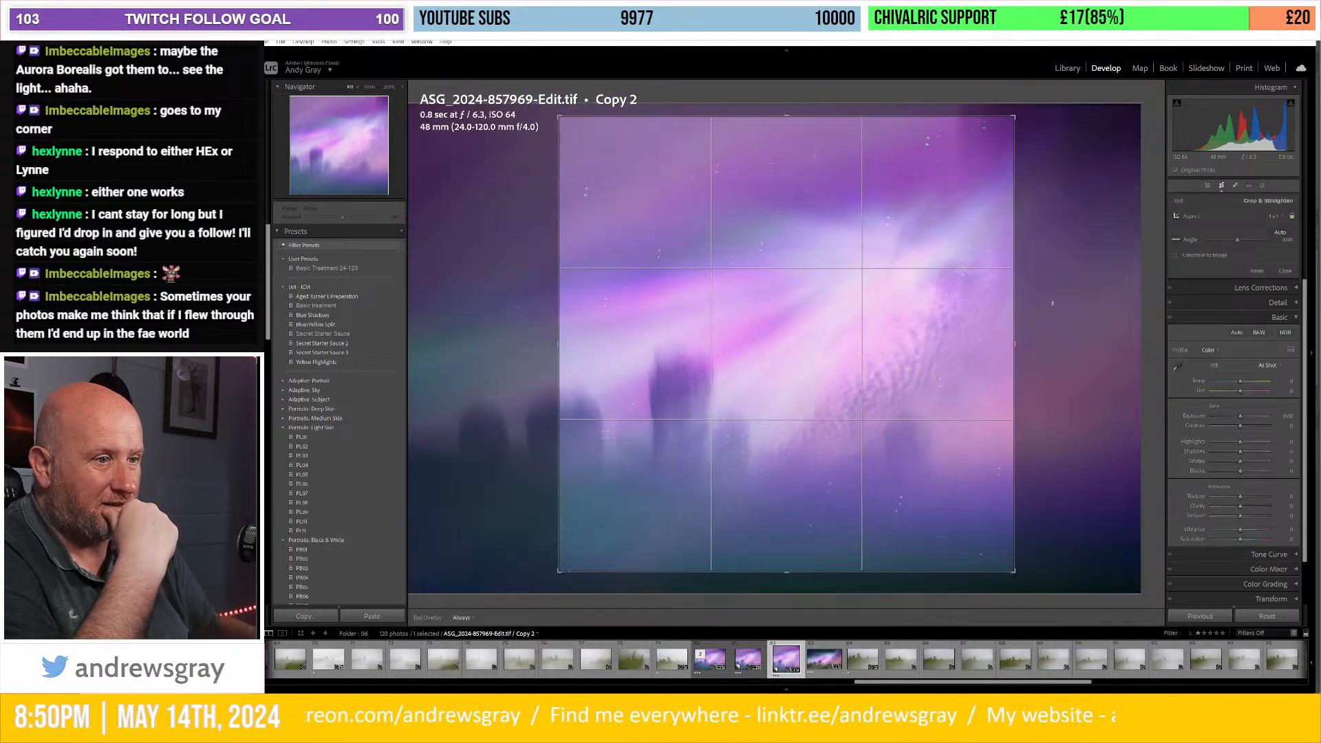
drag(543, 572, 550, 579)
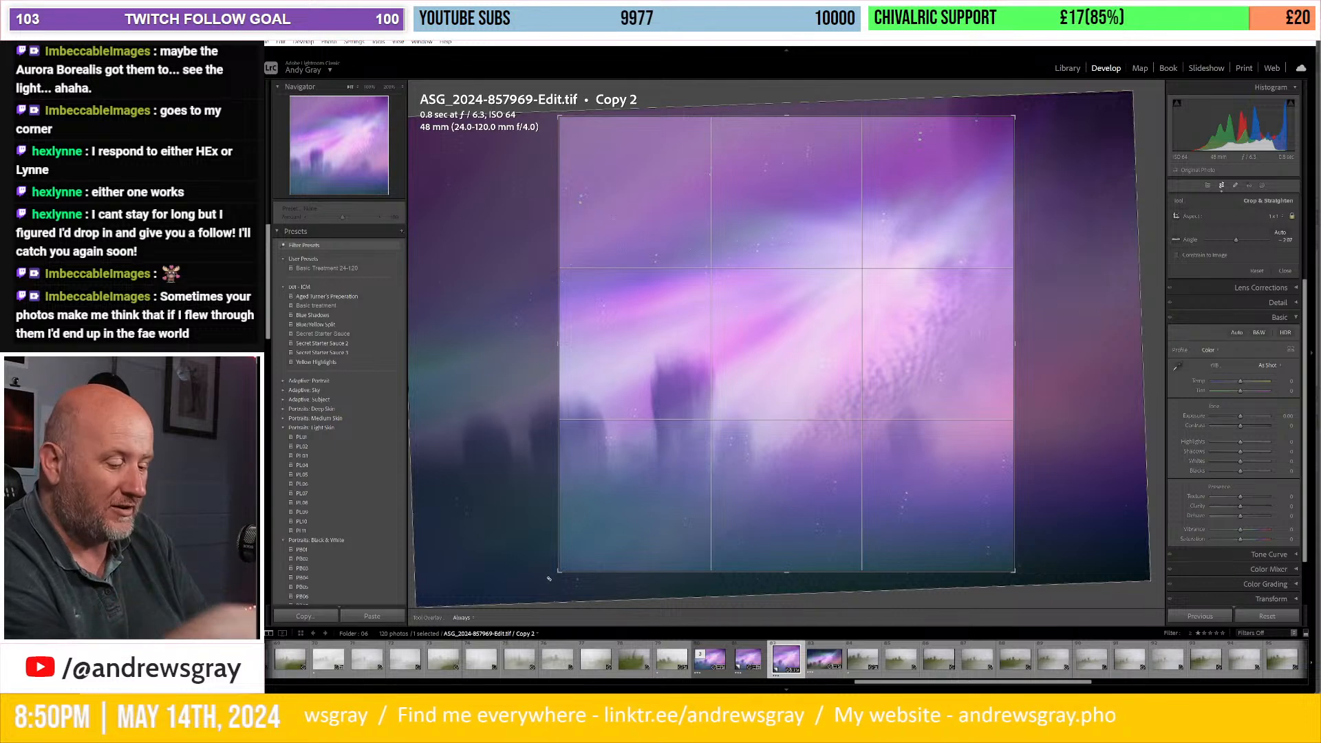
key(Return)
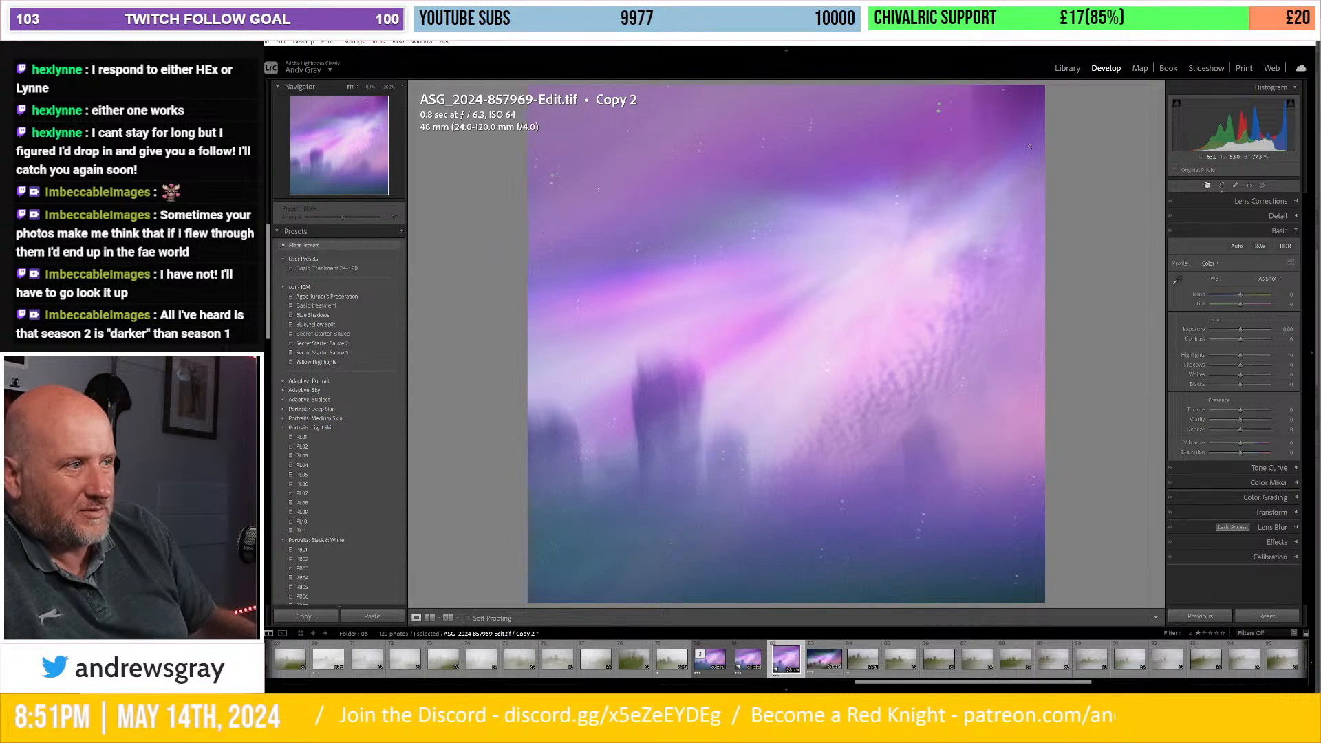
click(1277, 542)
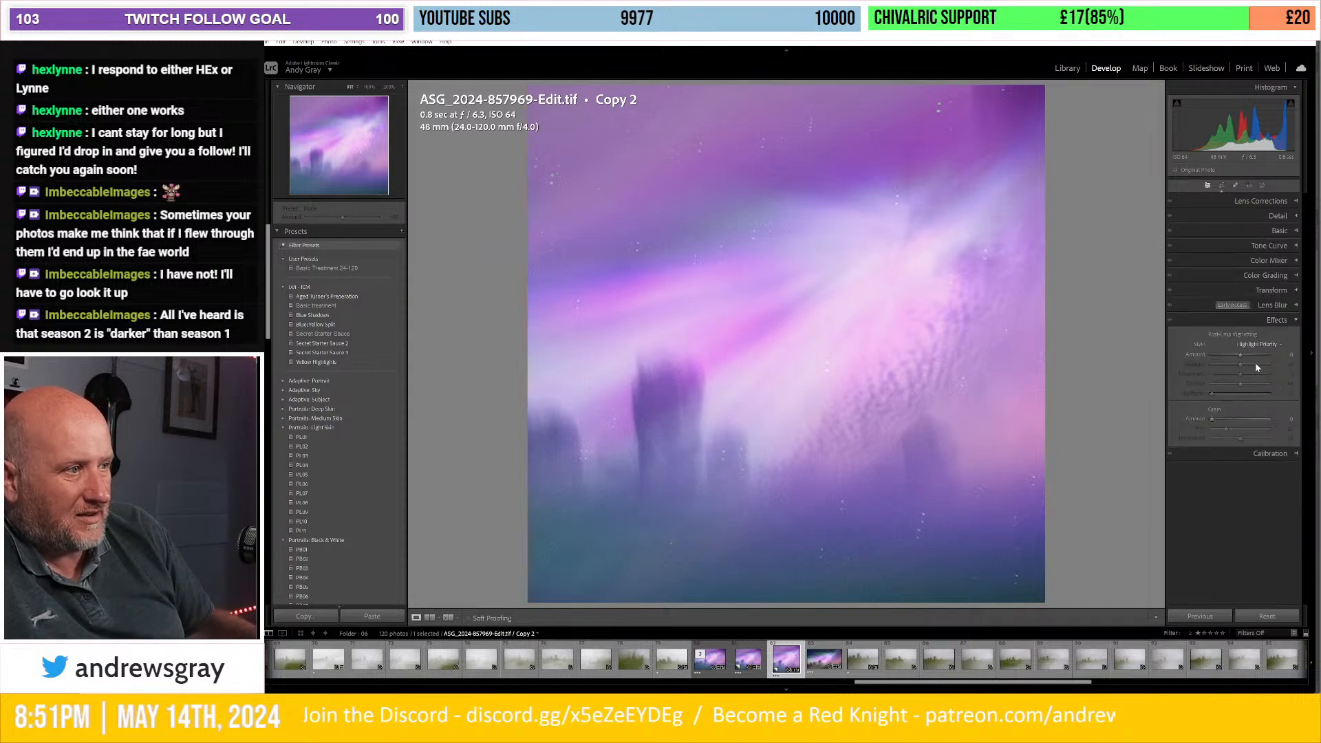
mouse_move(1240, 355)
mouse_down()
mouse_move(1228, 357)
mouse_move(1246, 385)
mouse_move(1230, 357)
mouse_up()
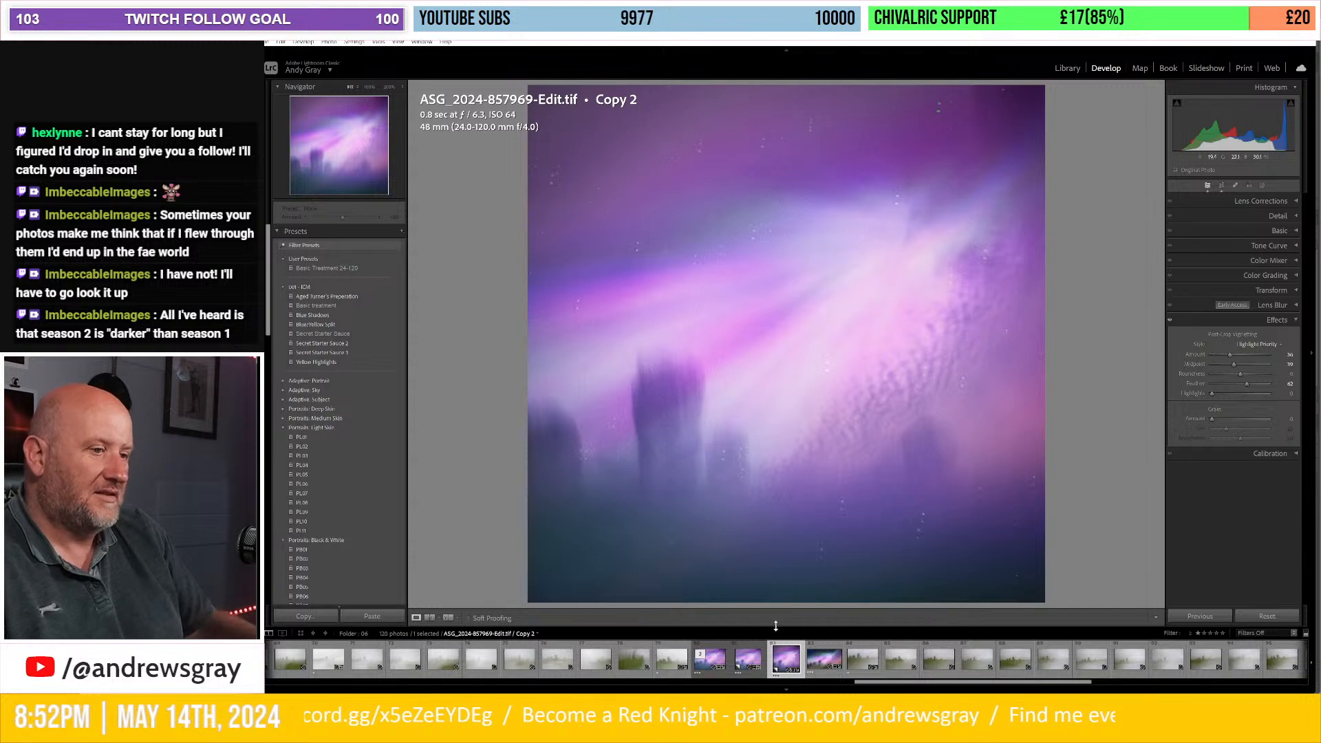
Reposition Copy 1's crop to include more stones on the photo's left side, and add a dark post-crop vignette with lower midpoint and higher feather
click(721, 643)
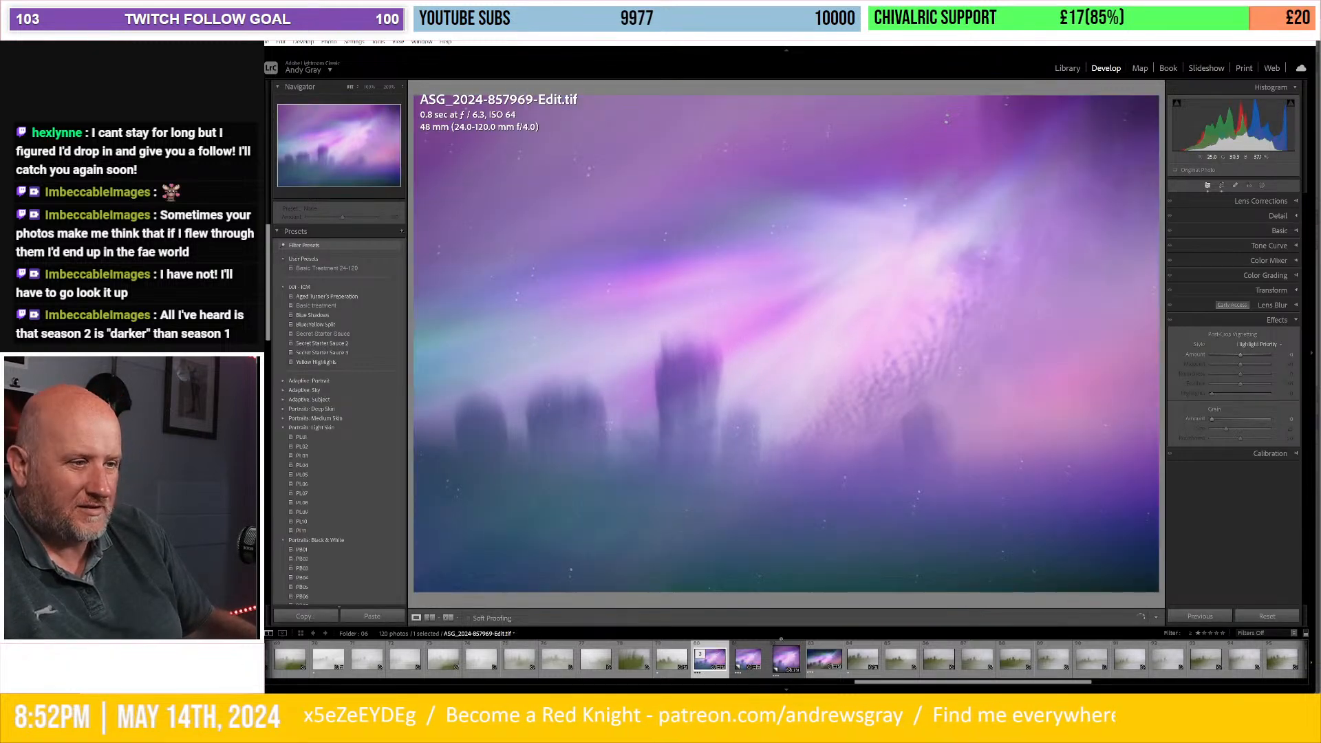
key(Right)
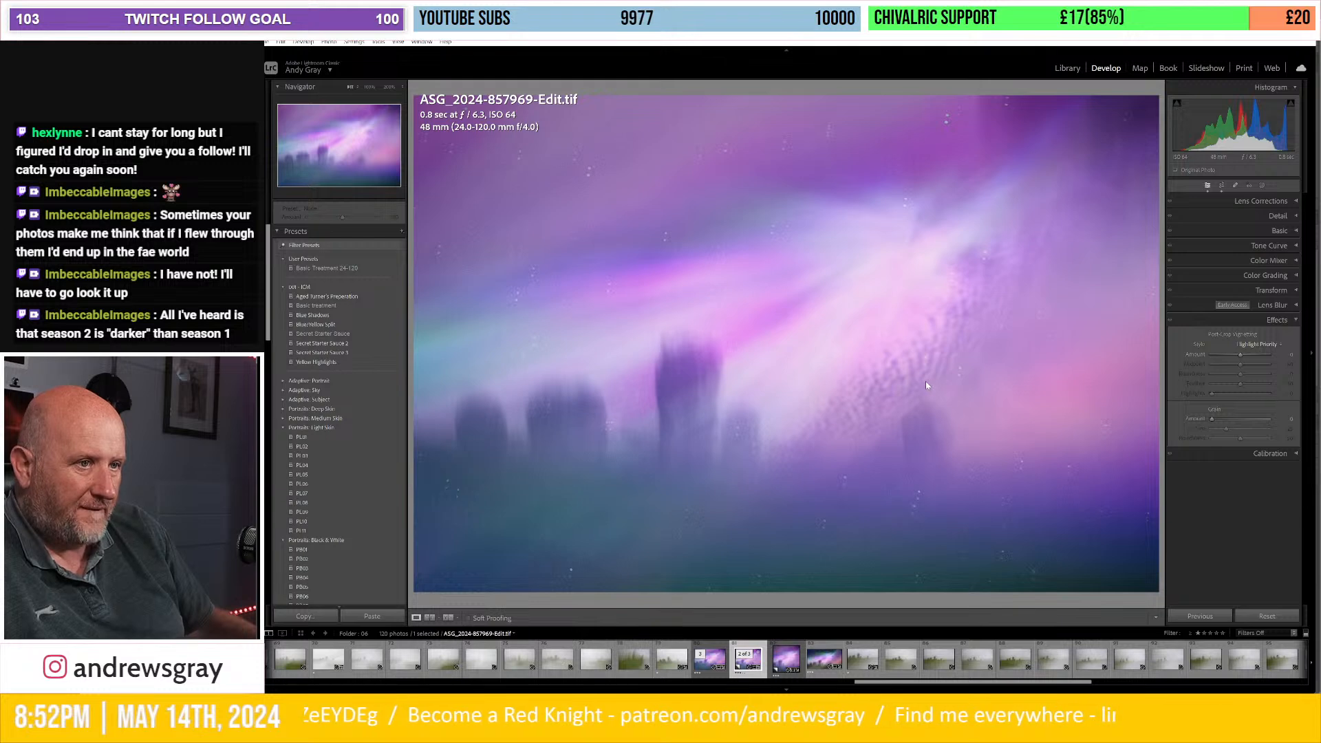
key(Right)
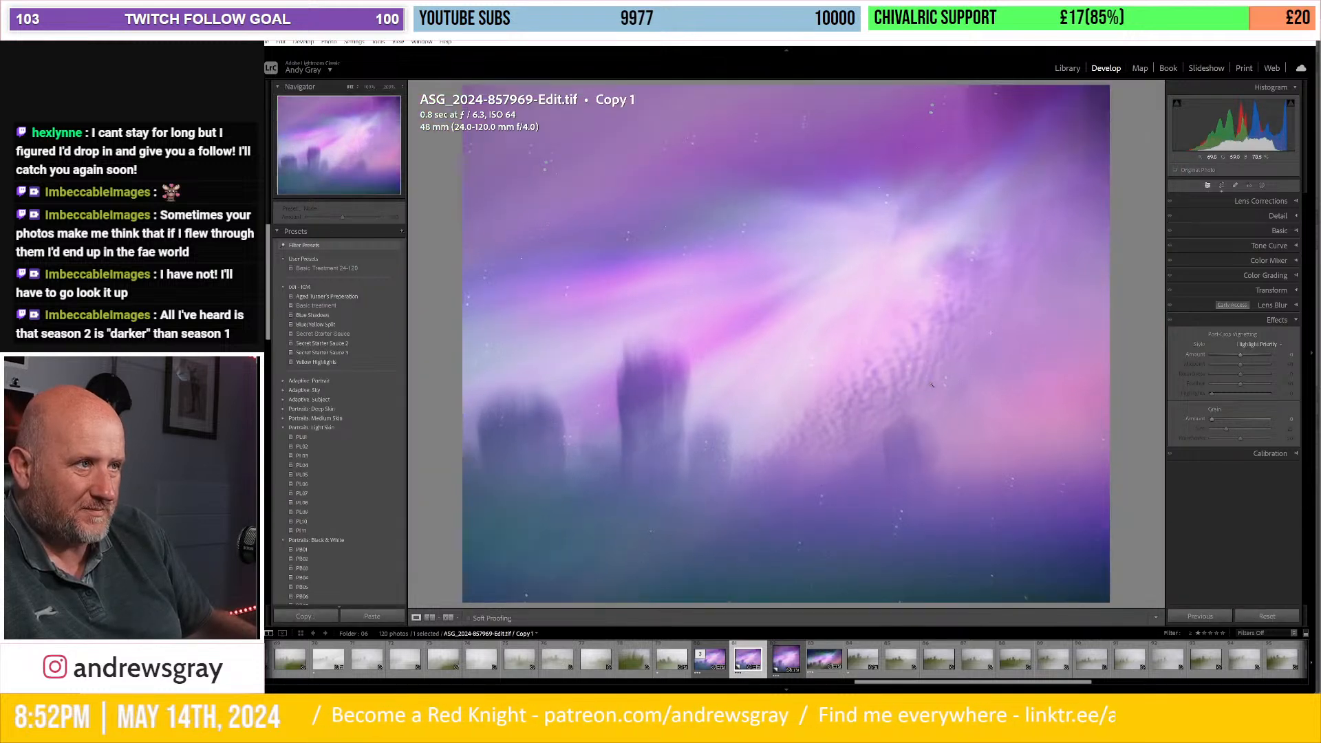
click(1221, 185)
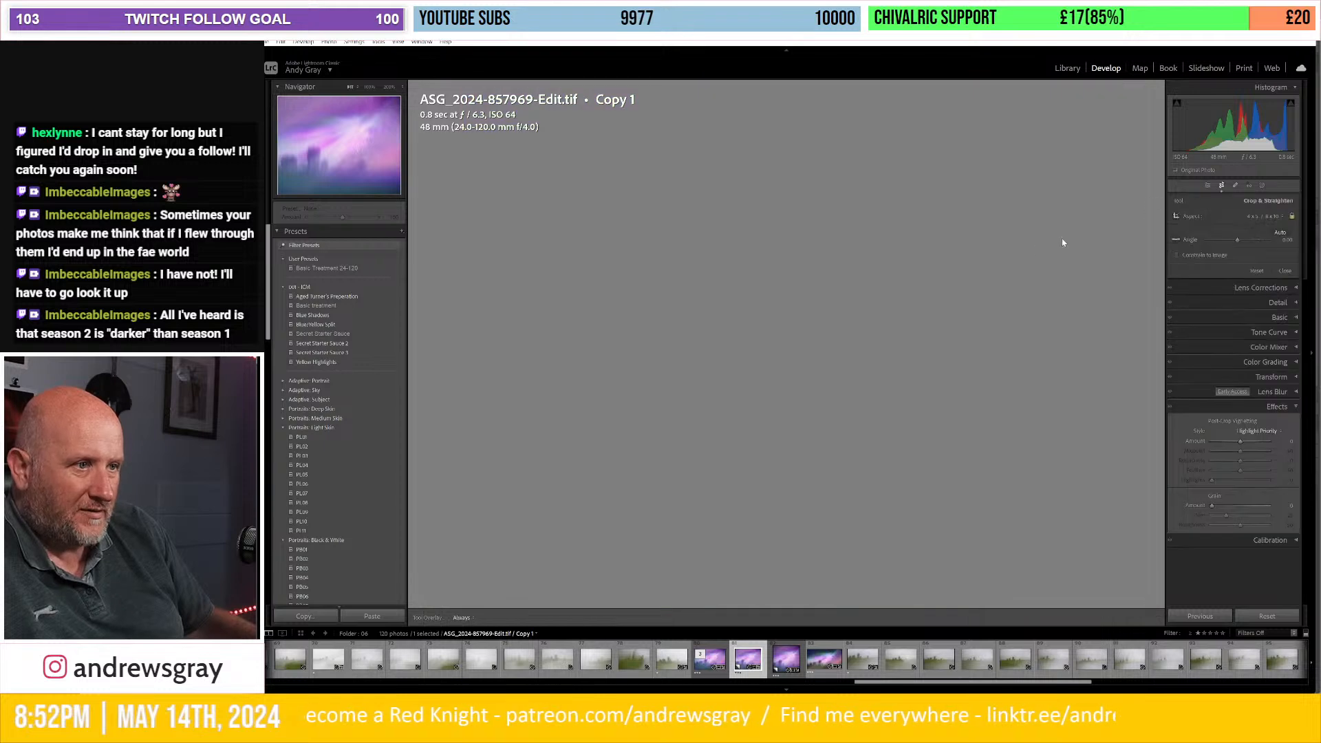
drag(944, 292, 1063, 511)
drag(1092, 568, 1089, 577)
key(Return)
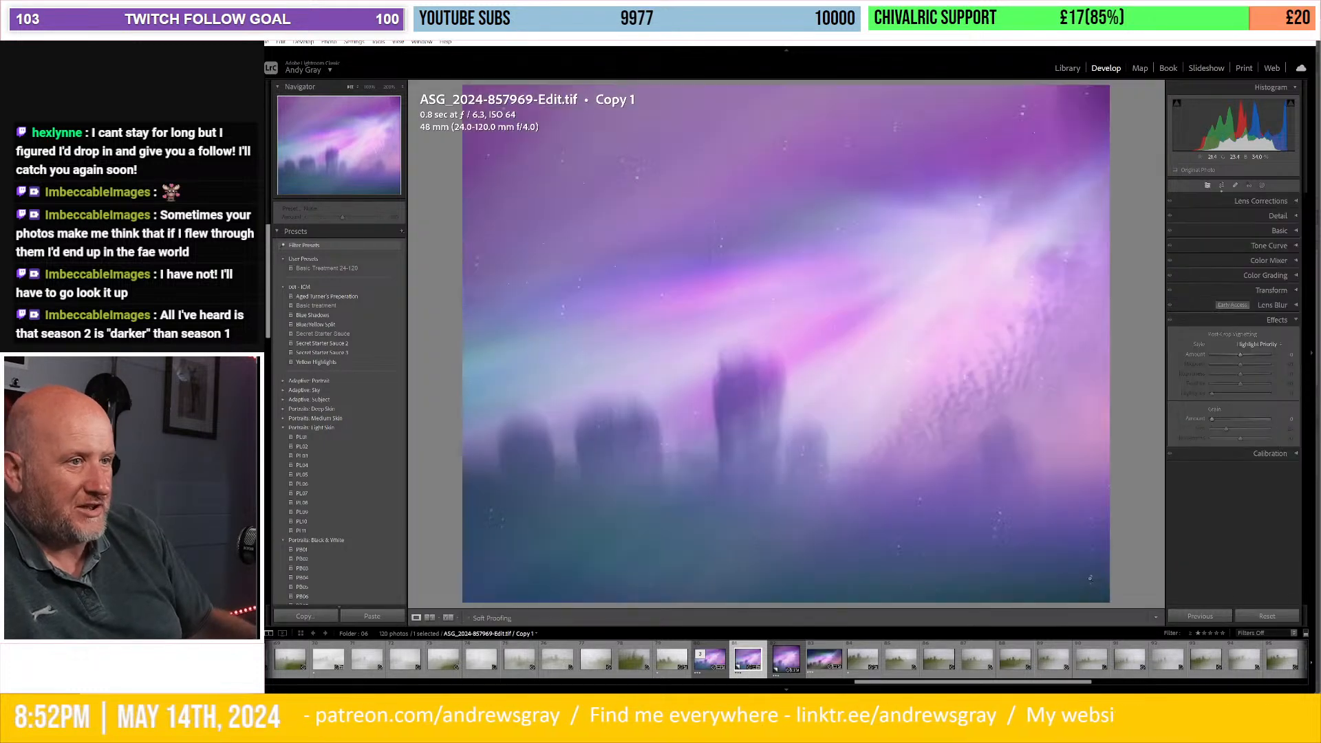
drag(1240, 355, 1236, 356)
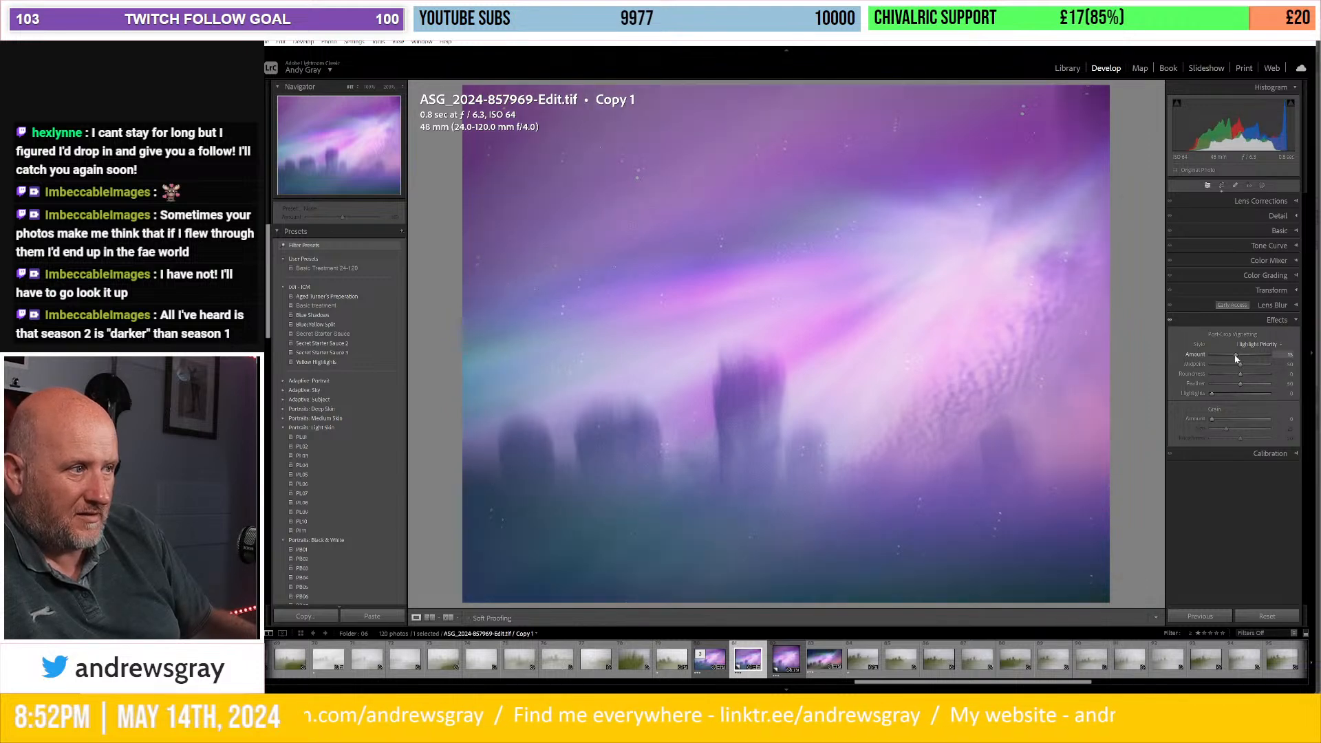
mouse_move(1238, 363)
mouse_down()
mouse_move(1252, 385)
mouse_move(1234, 357)
mouse_up()
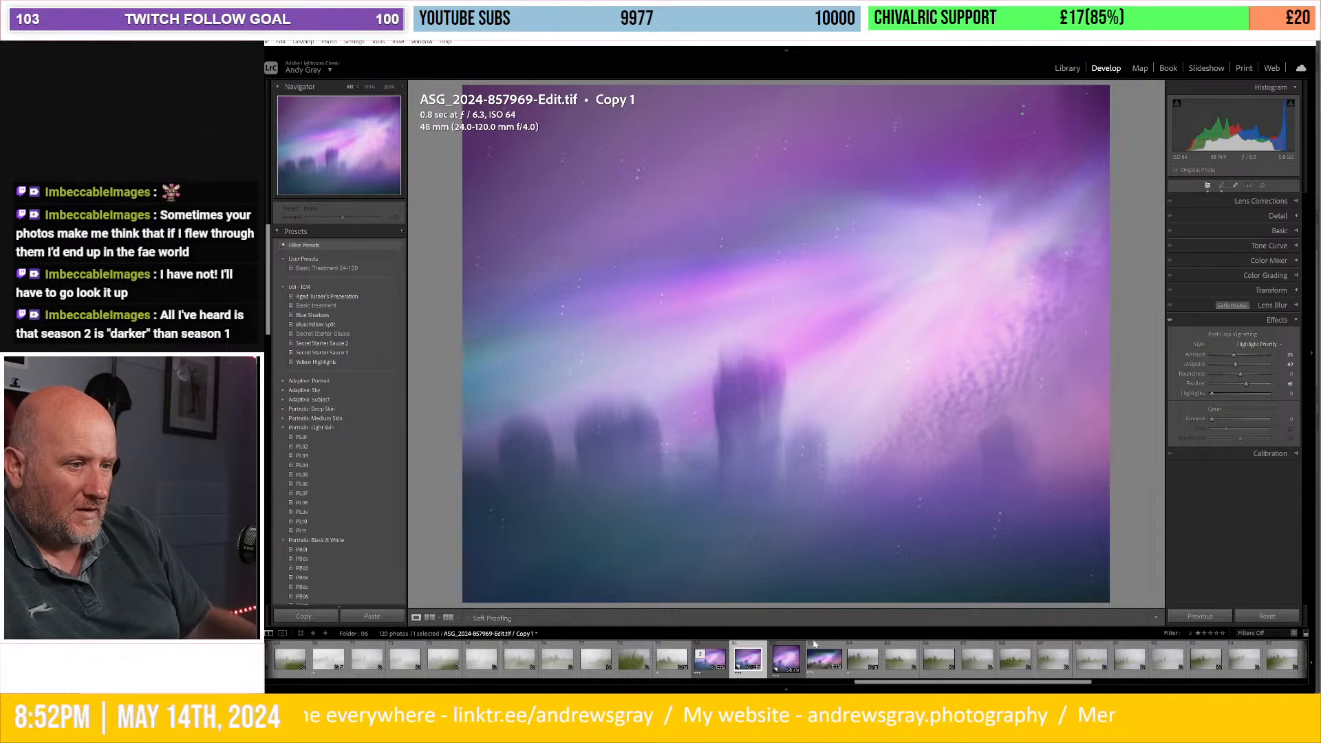
click(1067, 68)
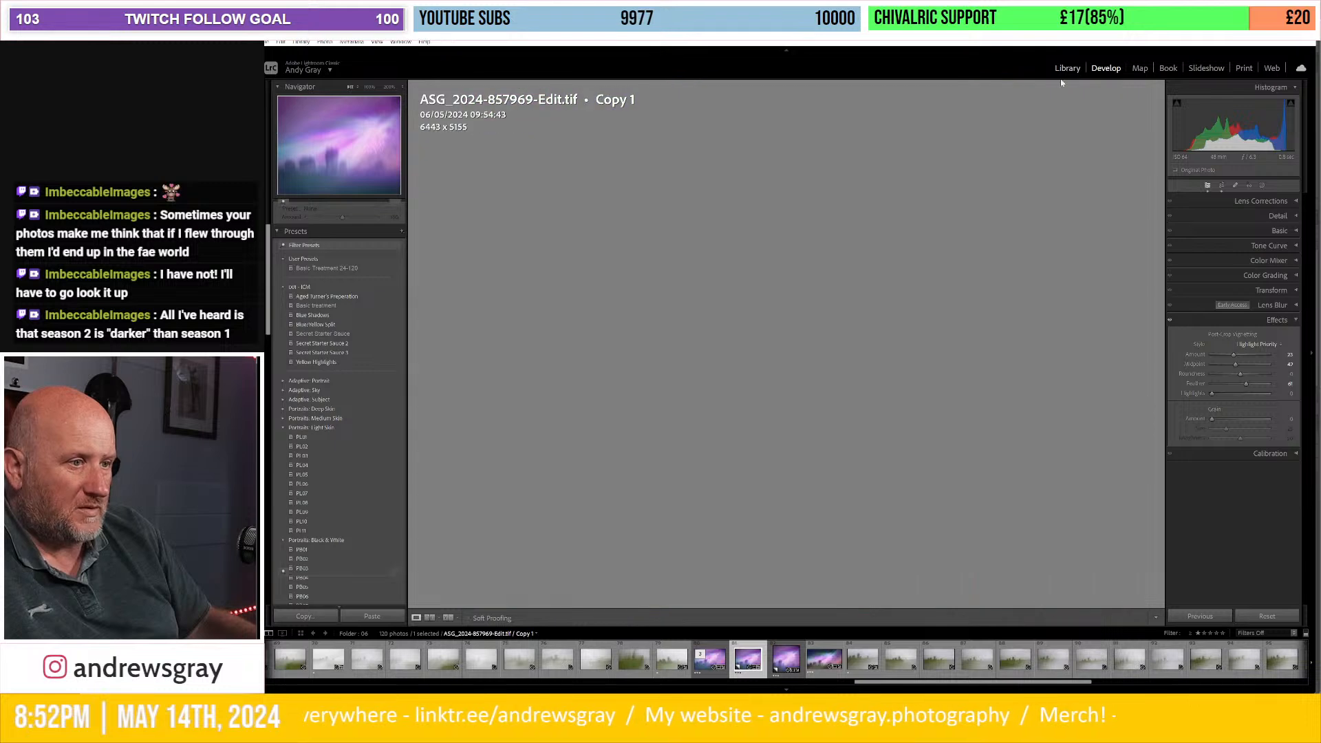
click(829, 650)
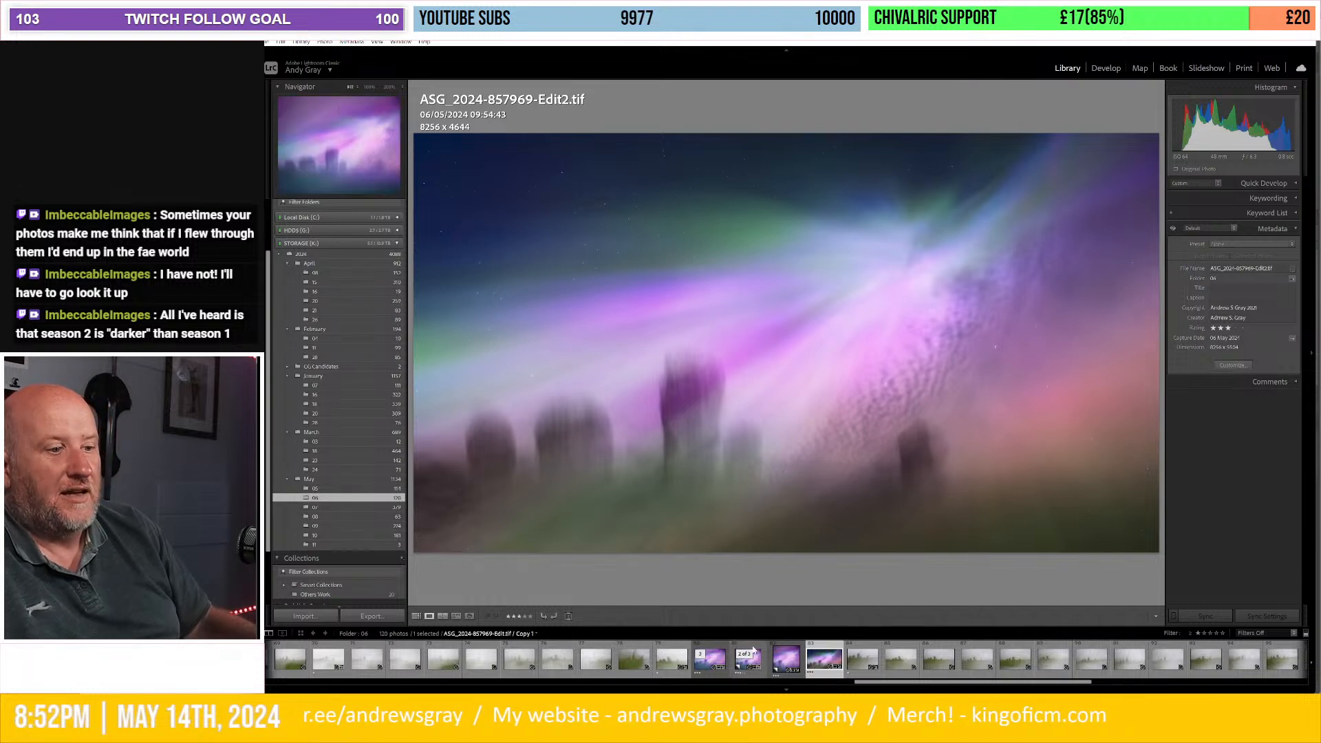
click(750, 654)
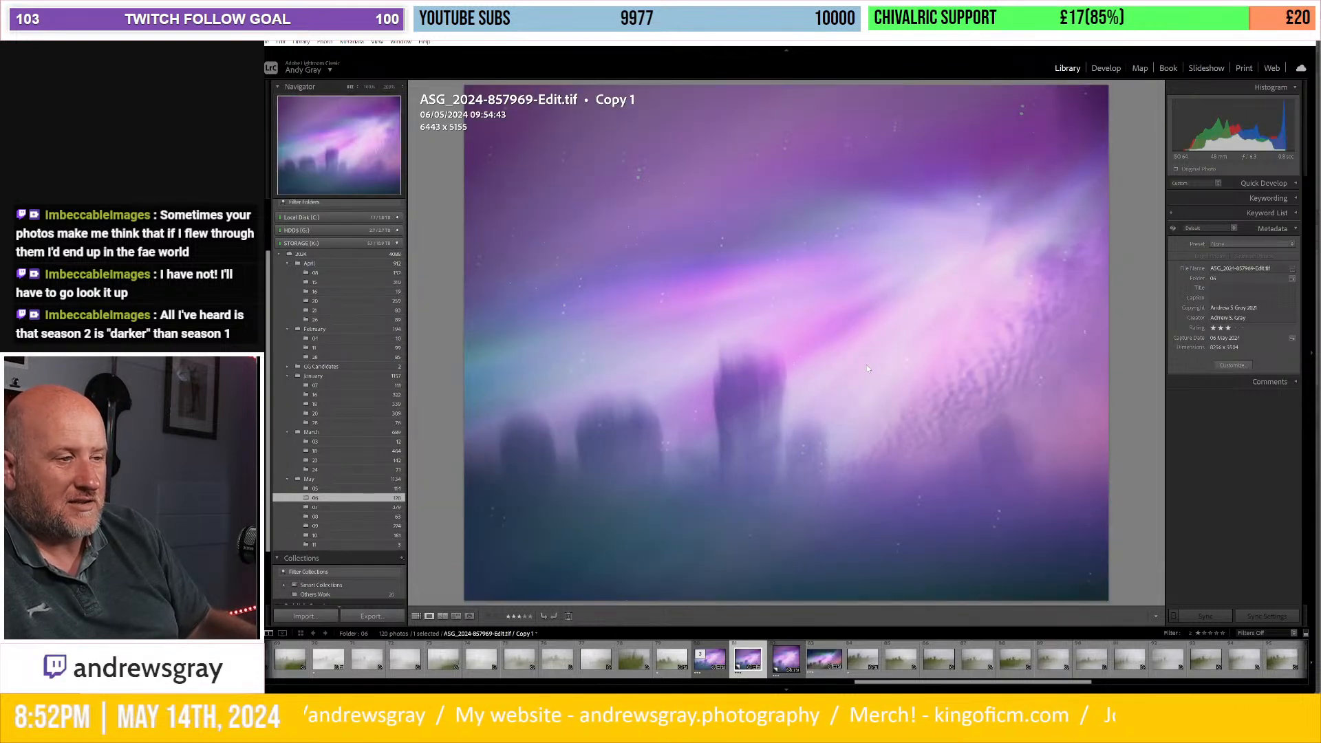
key(Right)
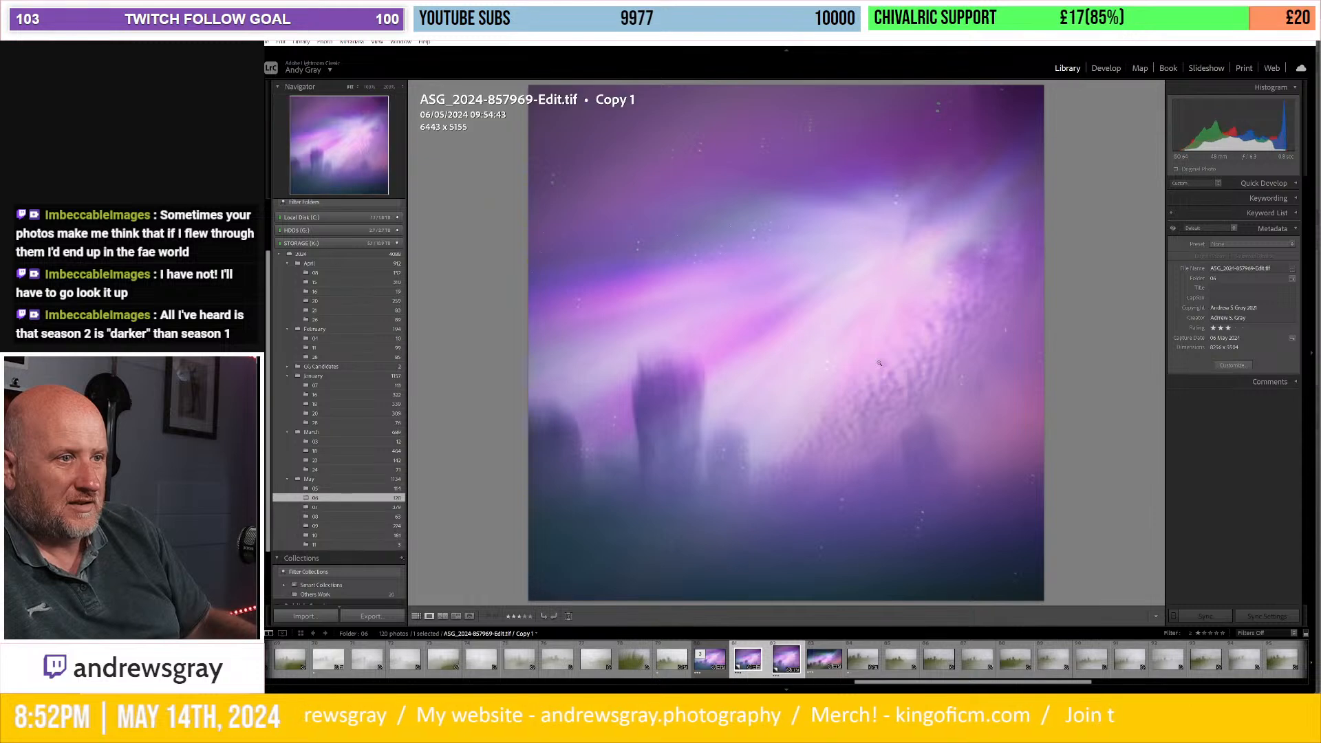
key(Left)
key(Right)
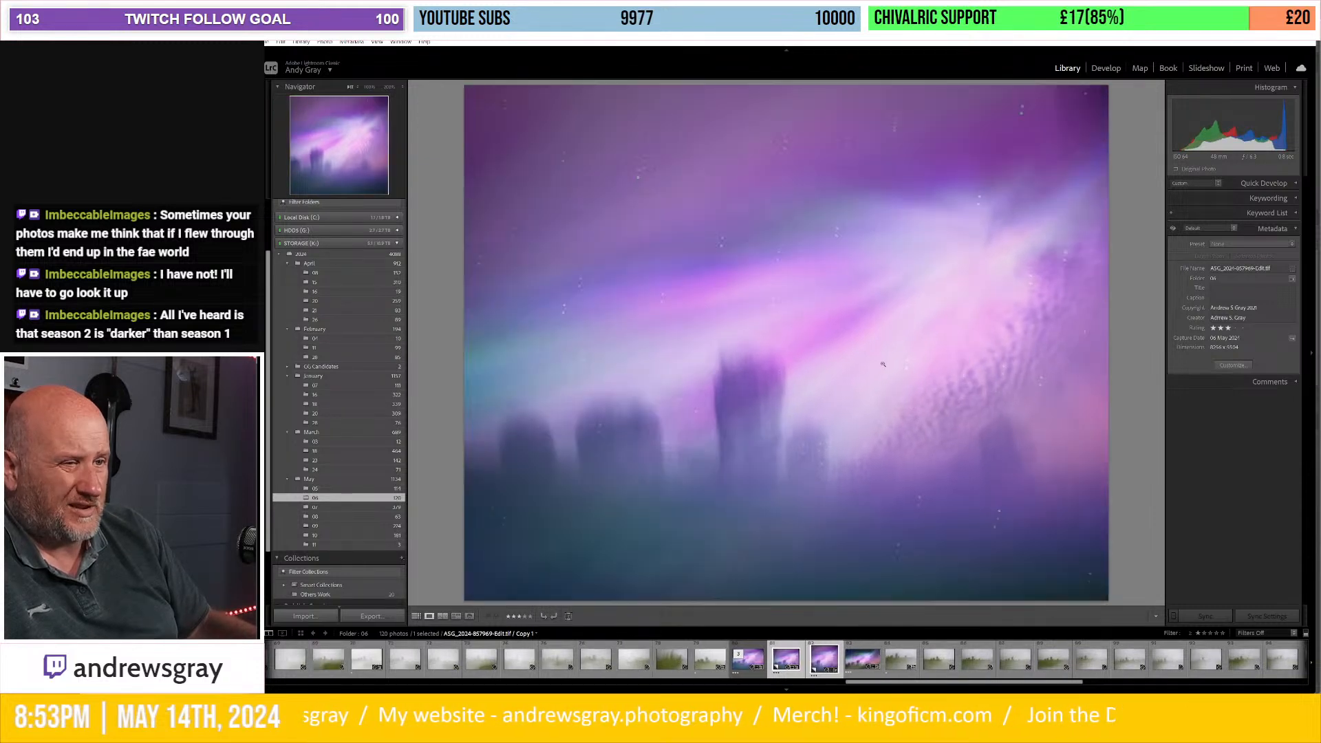
key(Left)
key(Right)
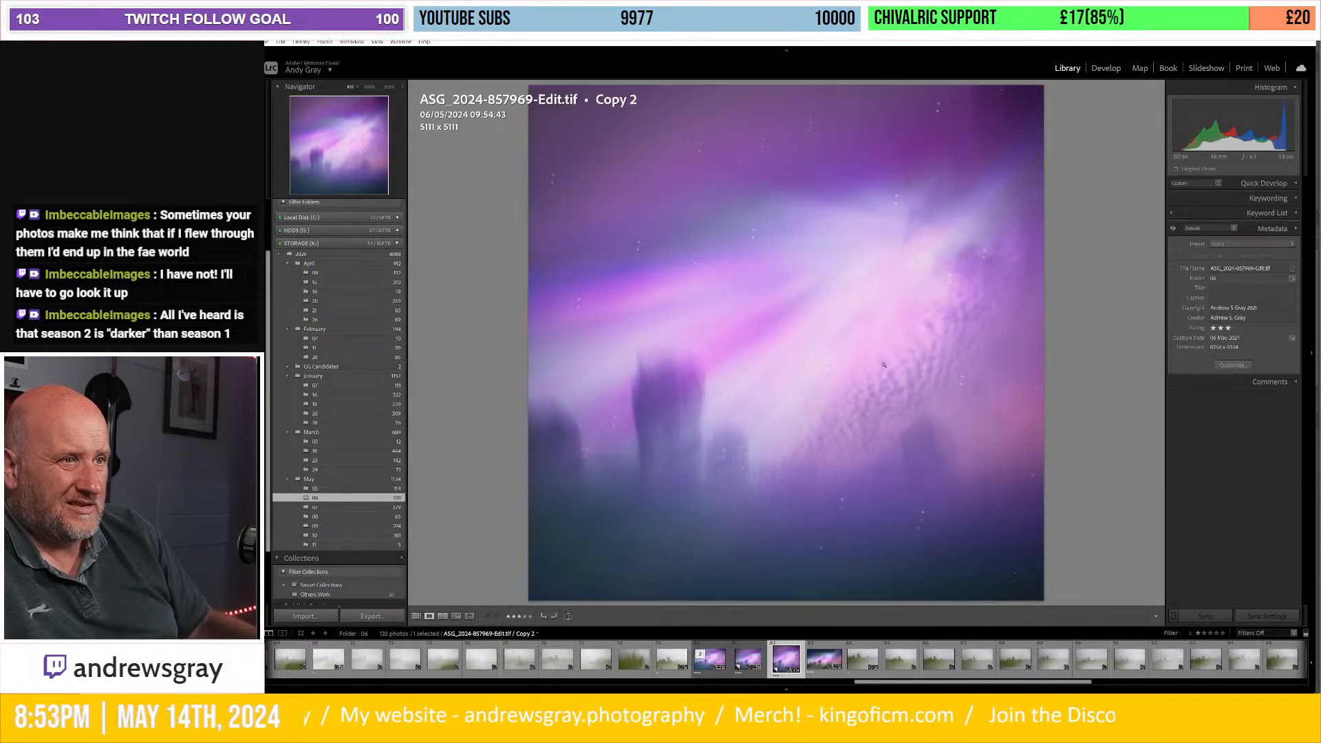
key(Left)
key(Left)
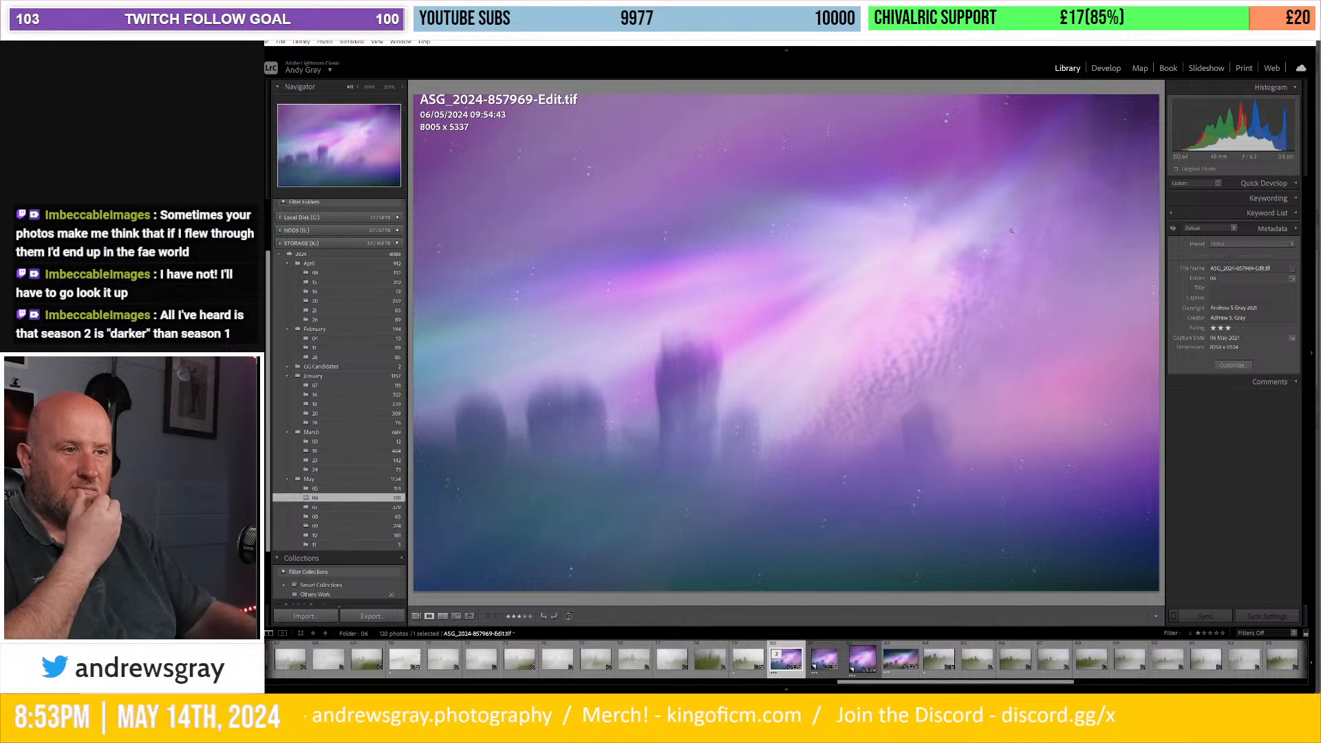
key(Right)
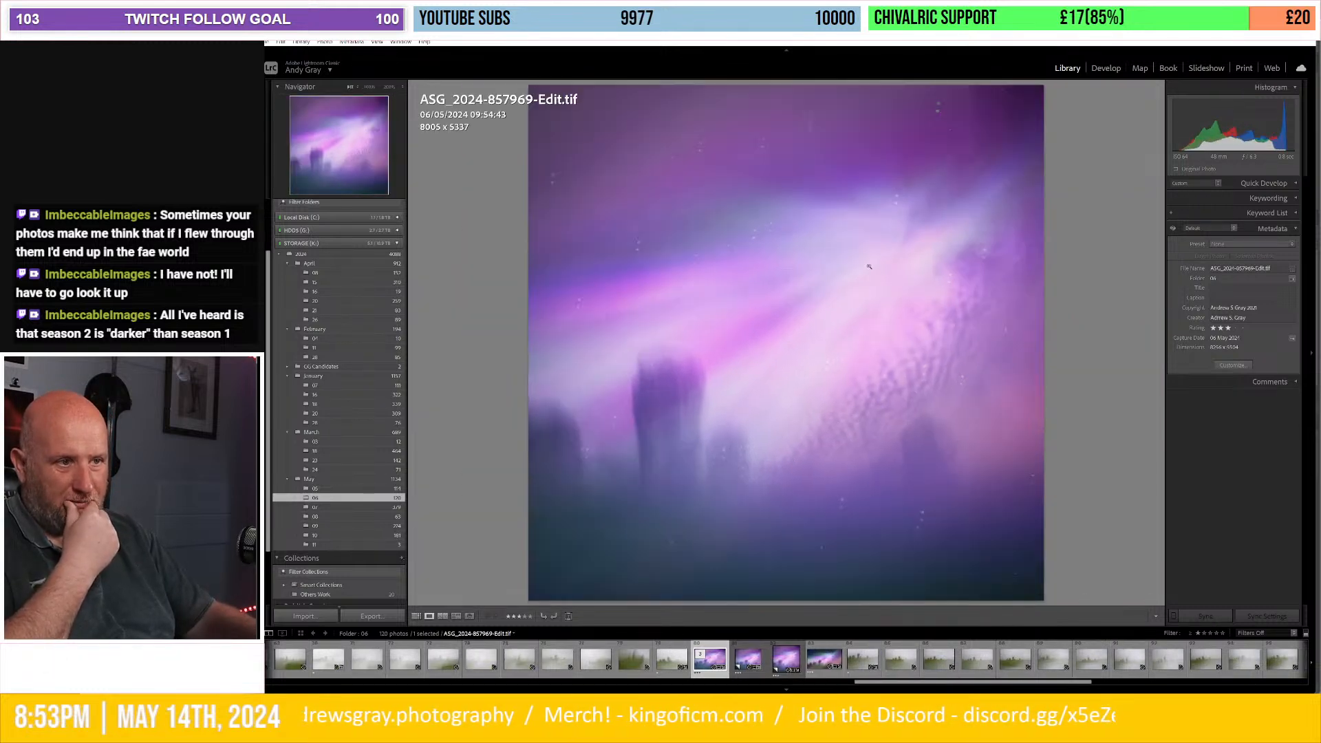
key(Right)
key(Right)
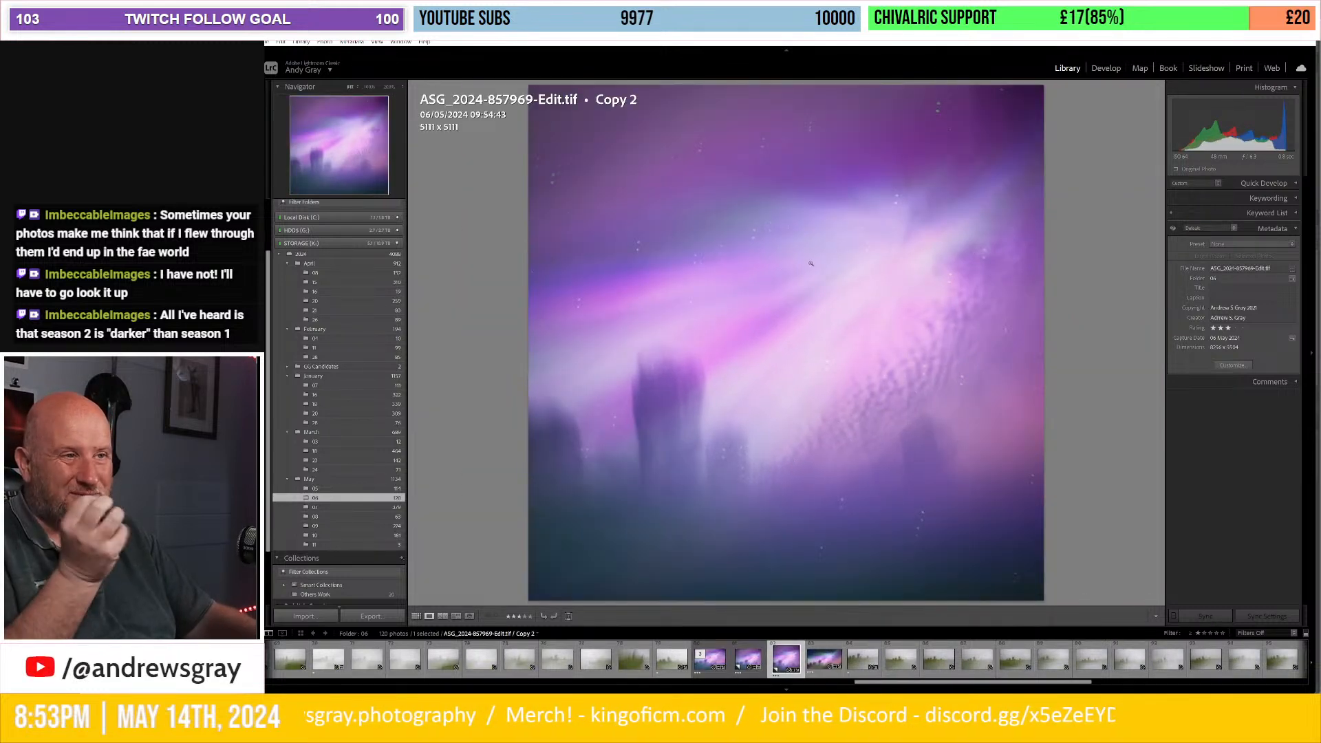